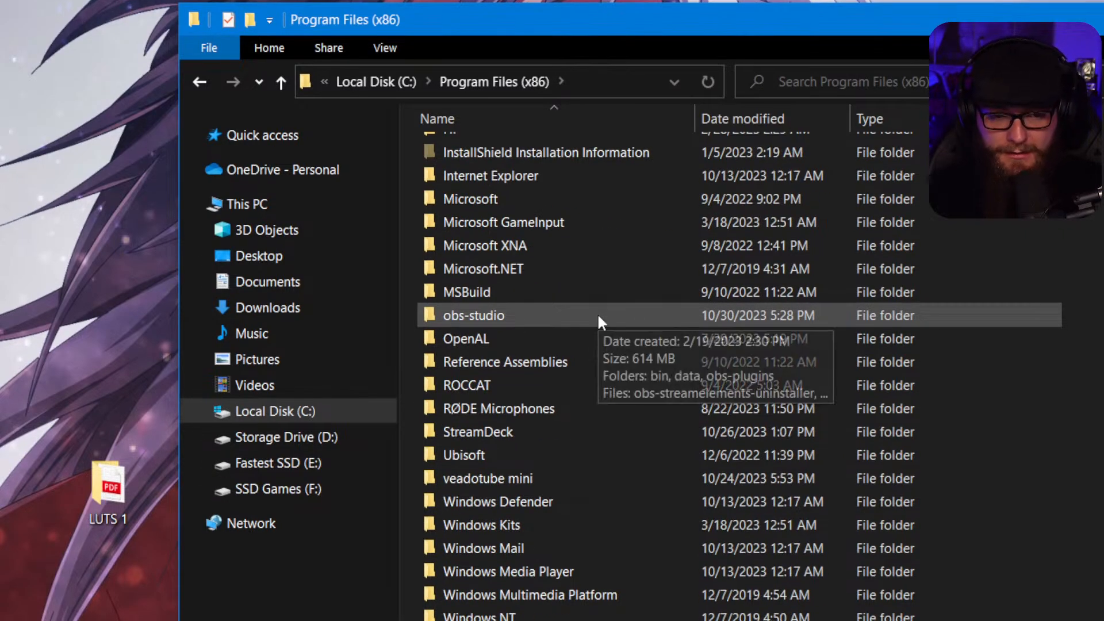
# Open the obs-studio folder in Program Files (x86), view its contents and minimise its window.
pyautogui.doubleClick(598, 316)
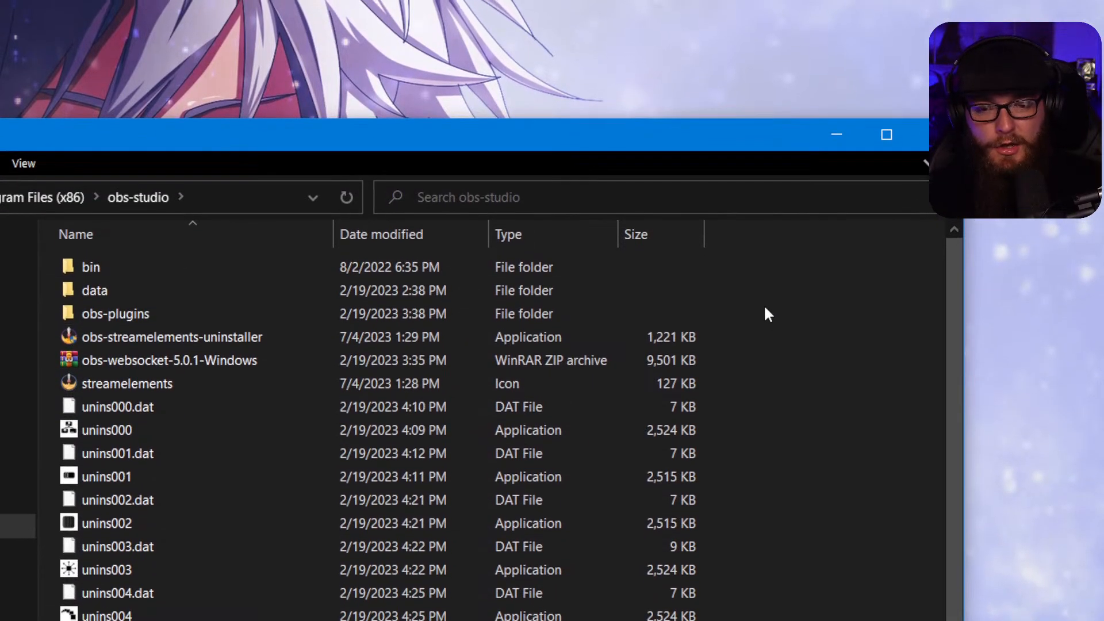
pyautogui.rightClick(764, 314)
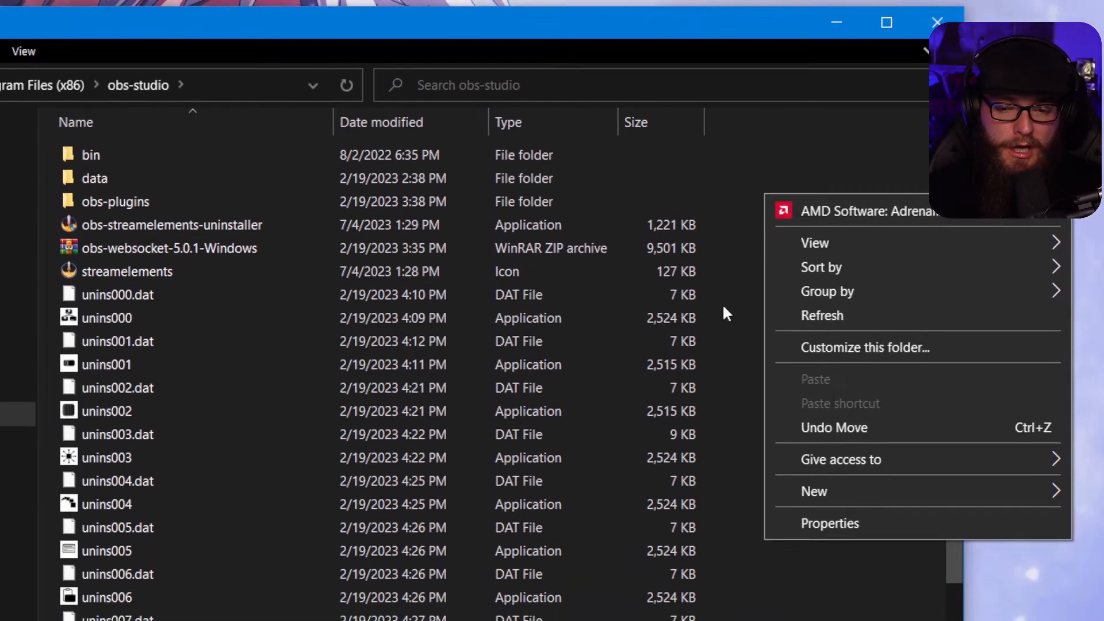
pyautogui.click(725, 401)
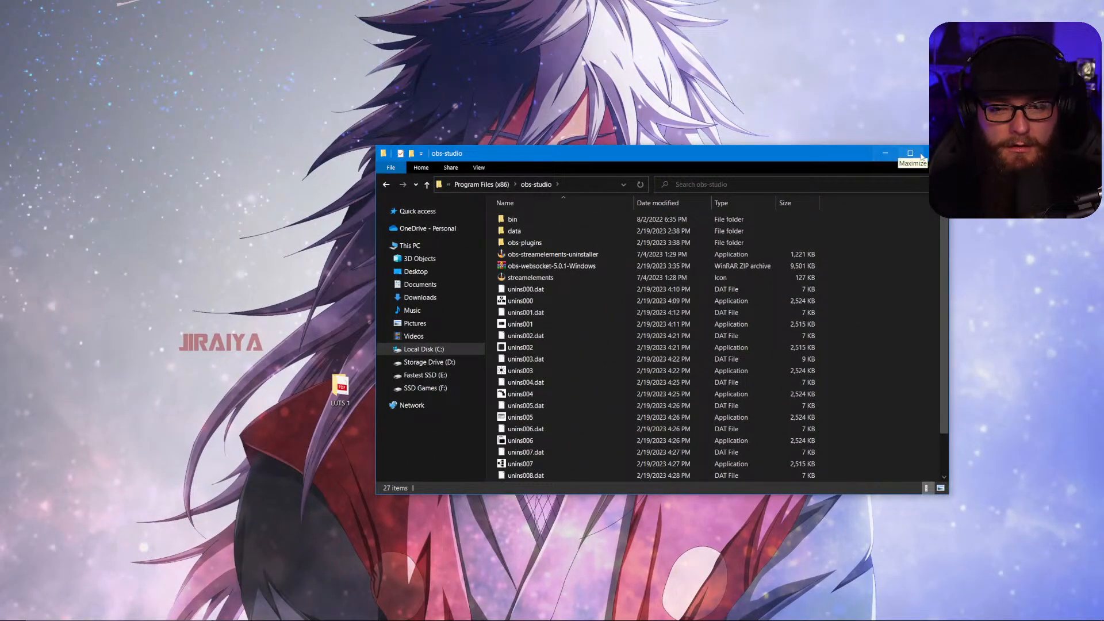
pyautogui.click(884, 154)
# Open the Composite Blur folder on the desktop and place its data and obs-plugins folders on the clipboard.
pyautogui.doubleClick(461, 230)
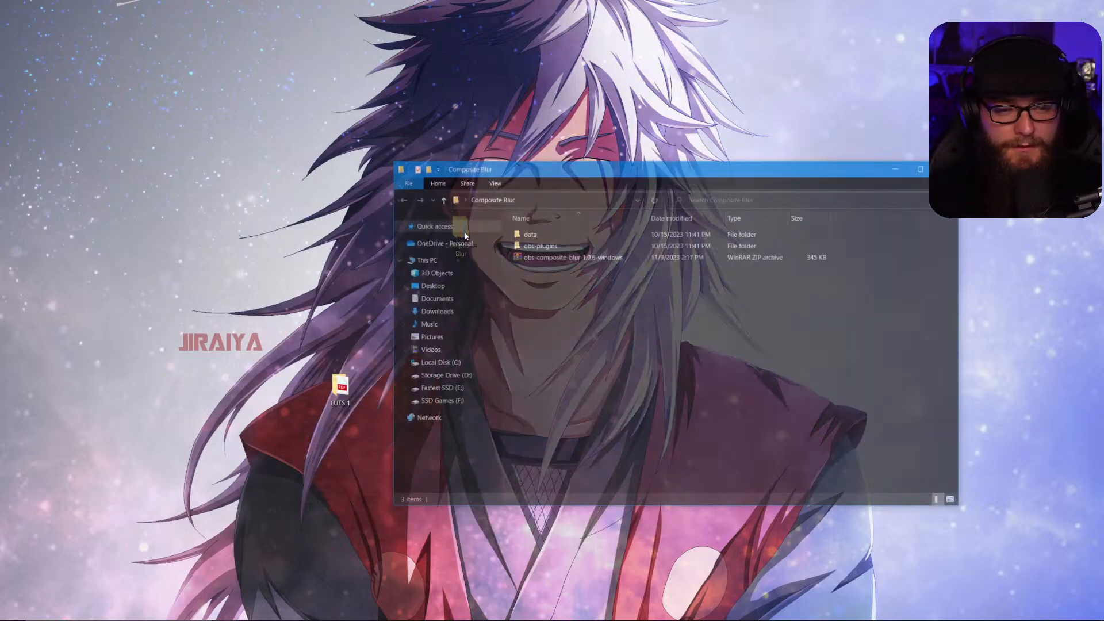
pyautogui.click(618, 233)
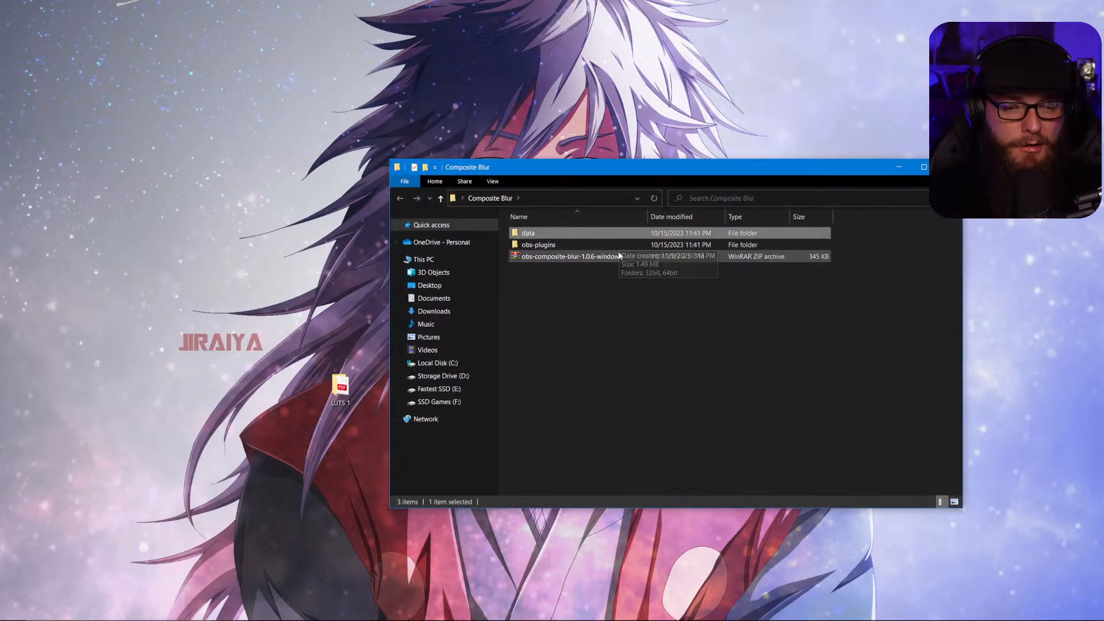
pyautogui.keyDown('ctrl'); pyautogui.click(612, 244); pyautogui.keyUp('ctrl')
pyautogui.rightClick(611, 242)
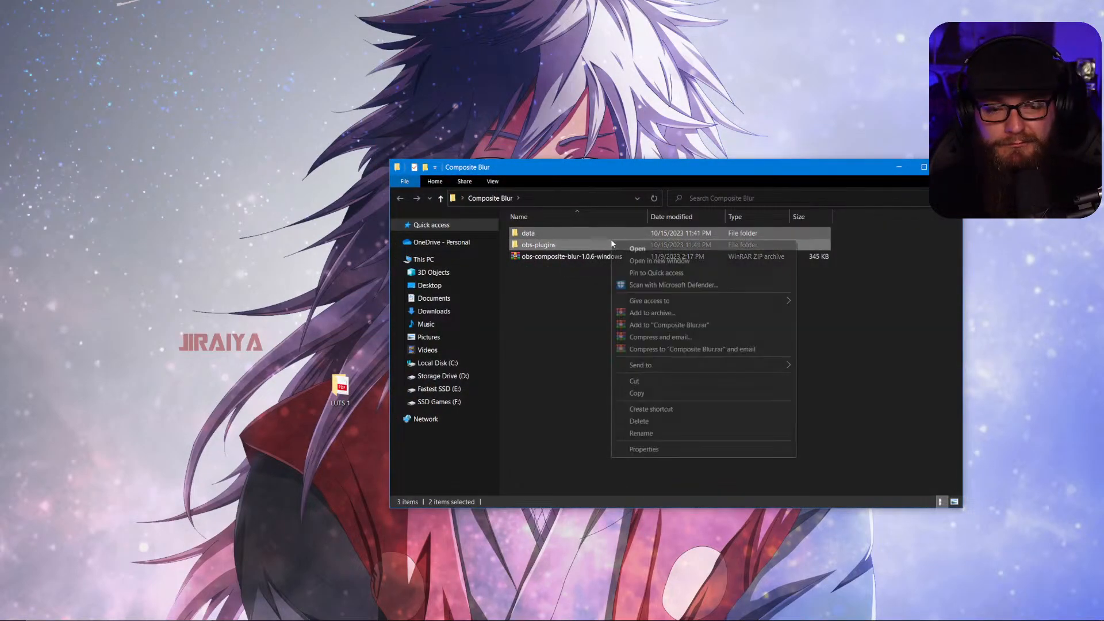
pyautogui.click(637, 381)
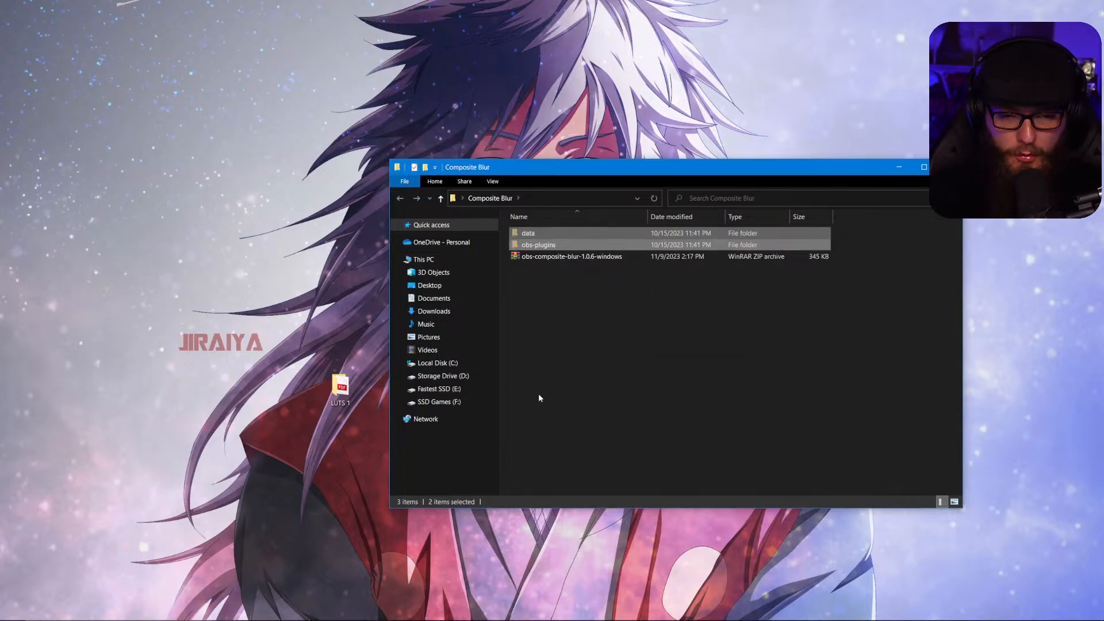
# Close the Downloads window and paste the data and obs-plugins folders into the OBS TUTORIAL folder on the Desktop.
pyautogui.moveTo(224, 613)
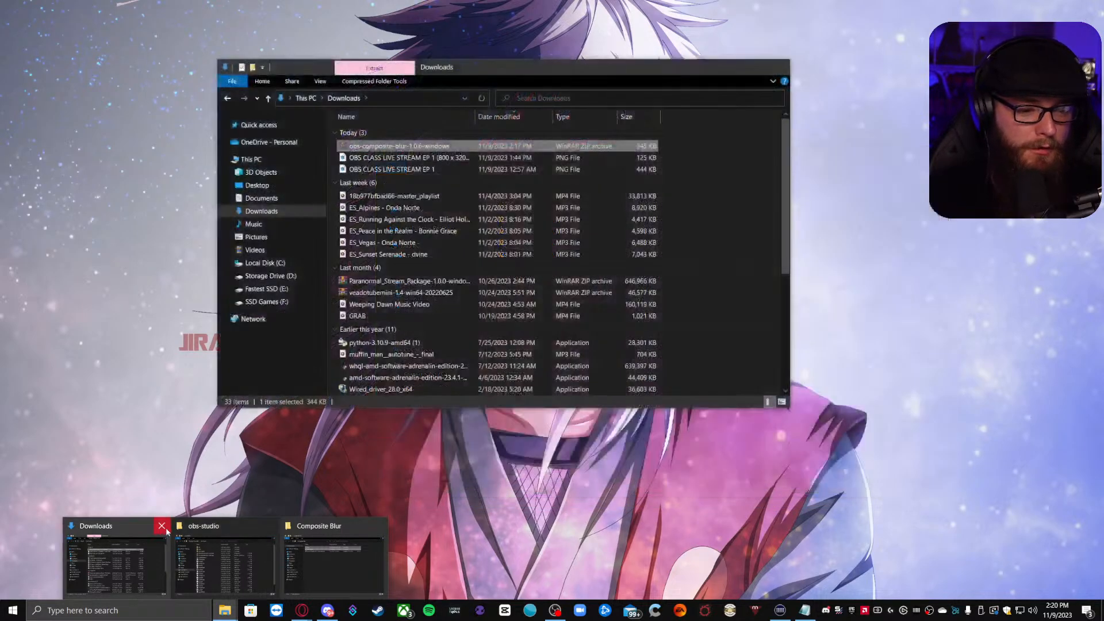
pyautogui.click(162, 526)
pyautogui.click(213, 527)
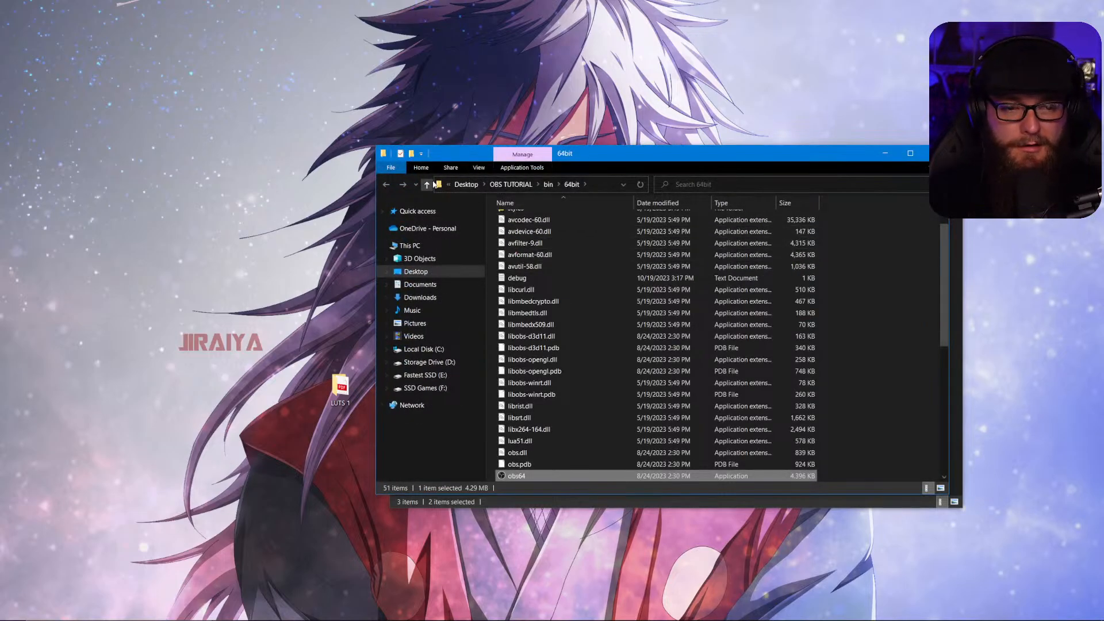
pyautogui.click(427, 185)
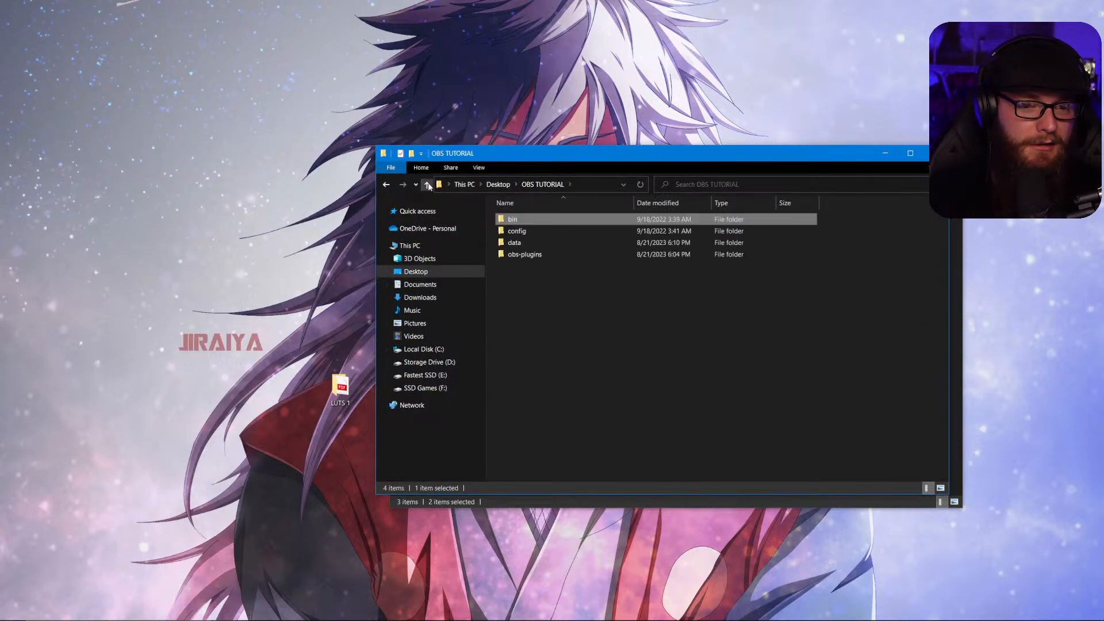
pyautogui.rightClick(561, 288)
pyautogui.click(585, 381)
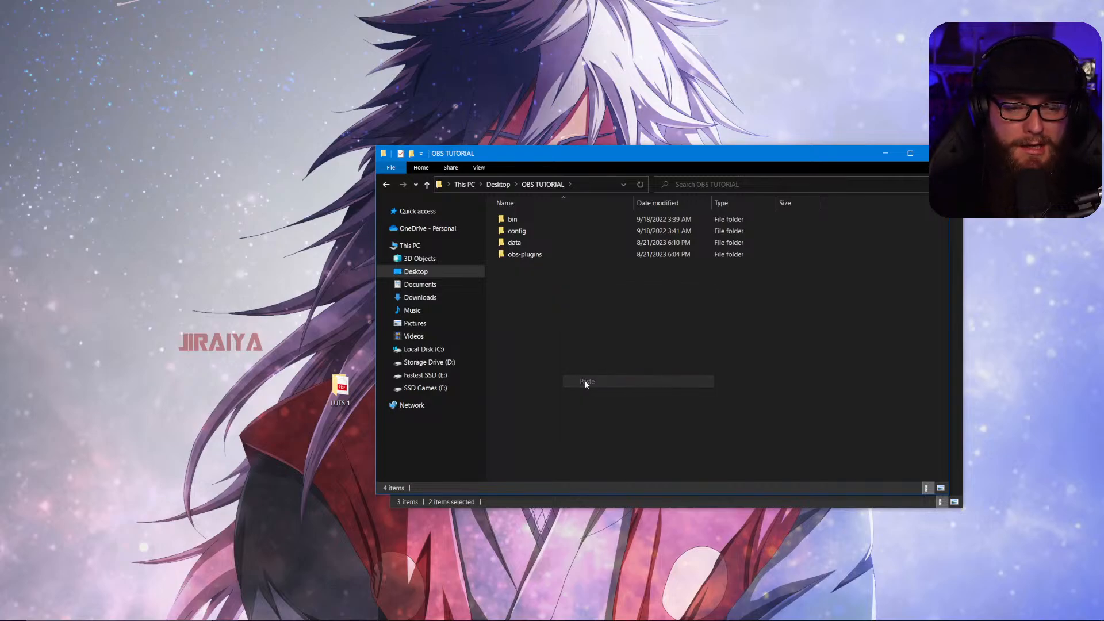
pyautogui.click(622, 303)
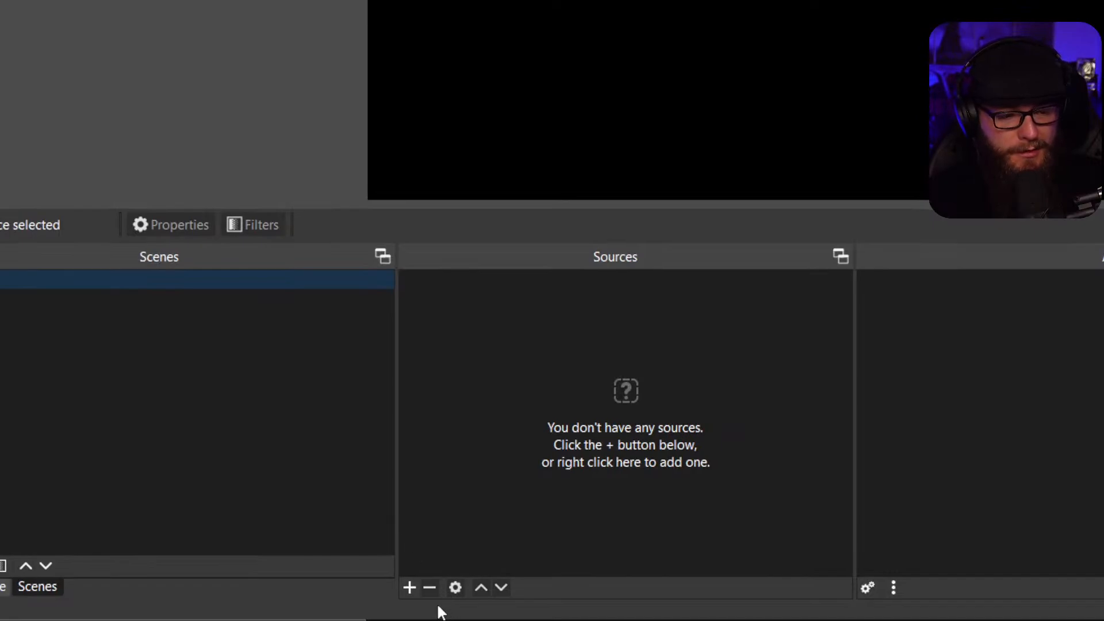
# In OBS, add a new Video Capture Device source named Elgato FaceCam to the scene.
pyautogui.click(409, 587)
pyautogui.click(463, 497)
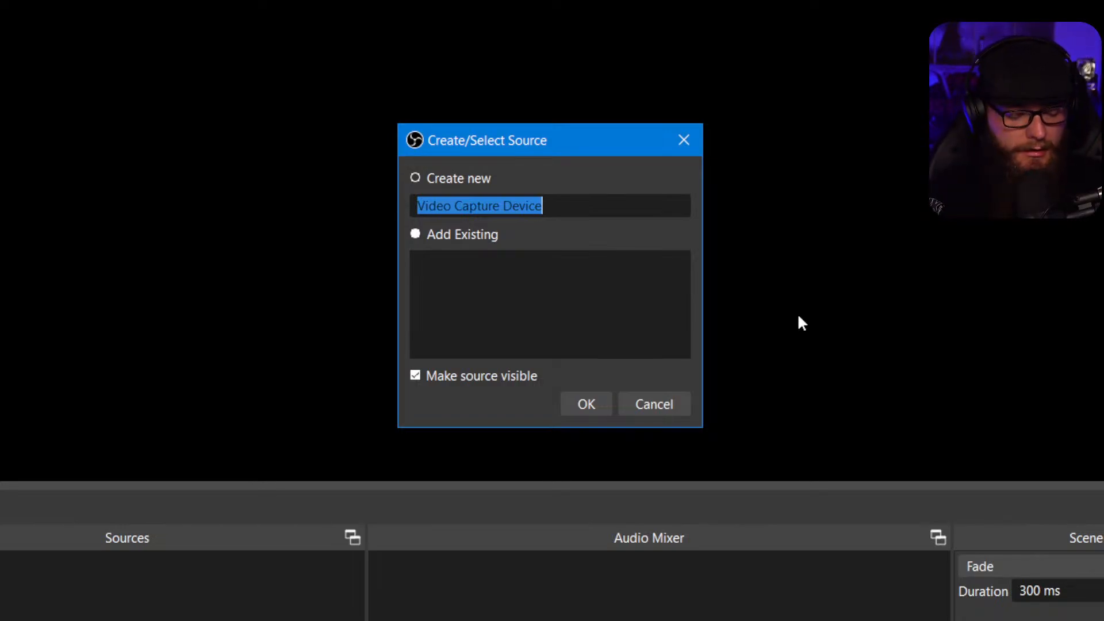
pyautogui.write('Elgato Fa')
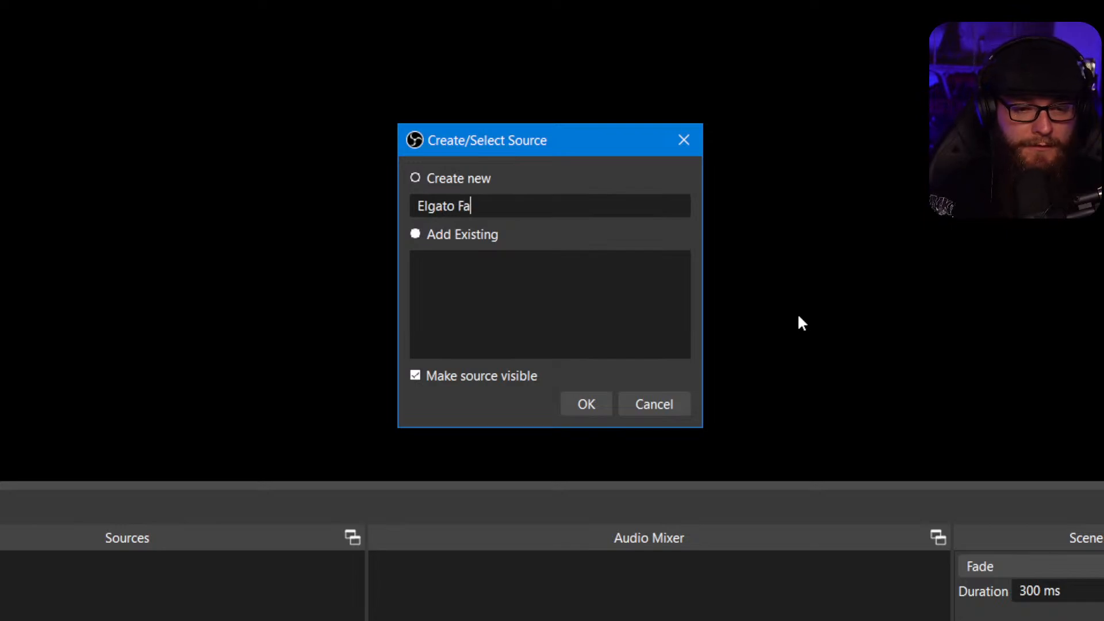
pyautogui.write('ceCam')
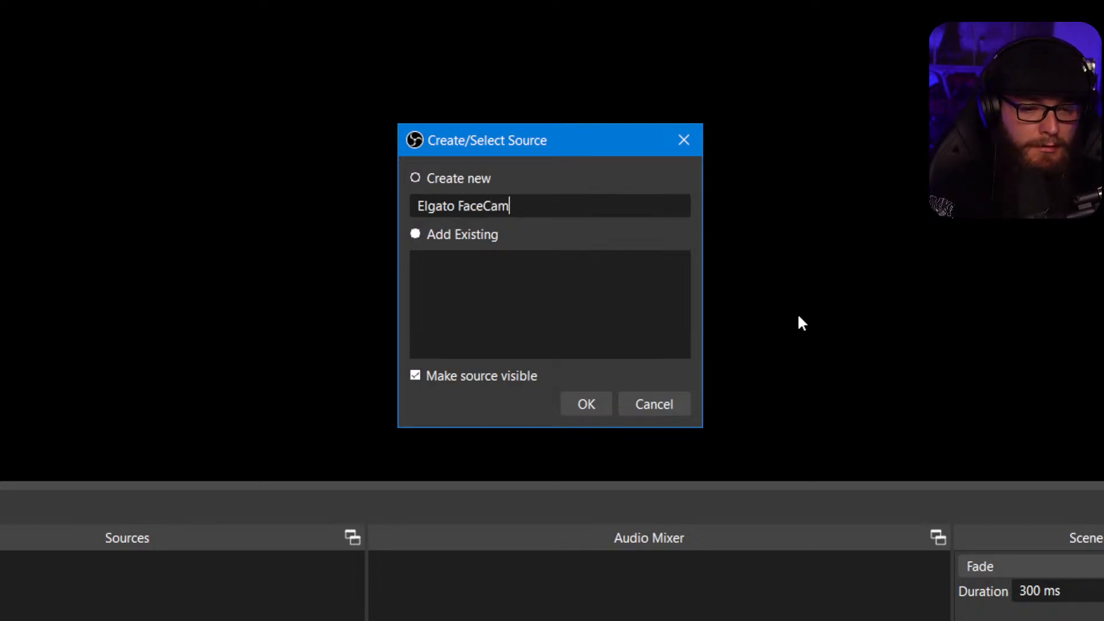
pyautogui.press('Return')
# Set the new source's device to Elgato Facecam, accept its properties and lock the source.
pyautogui.click(754, 303)
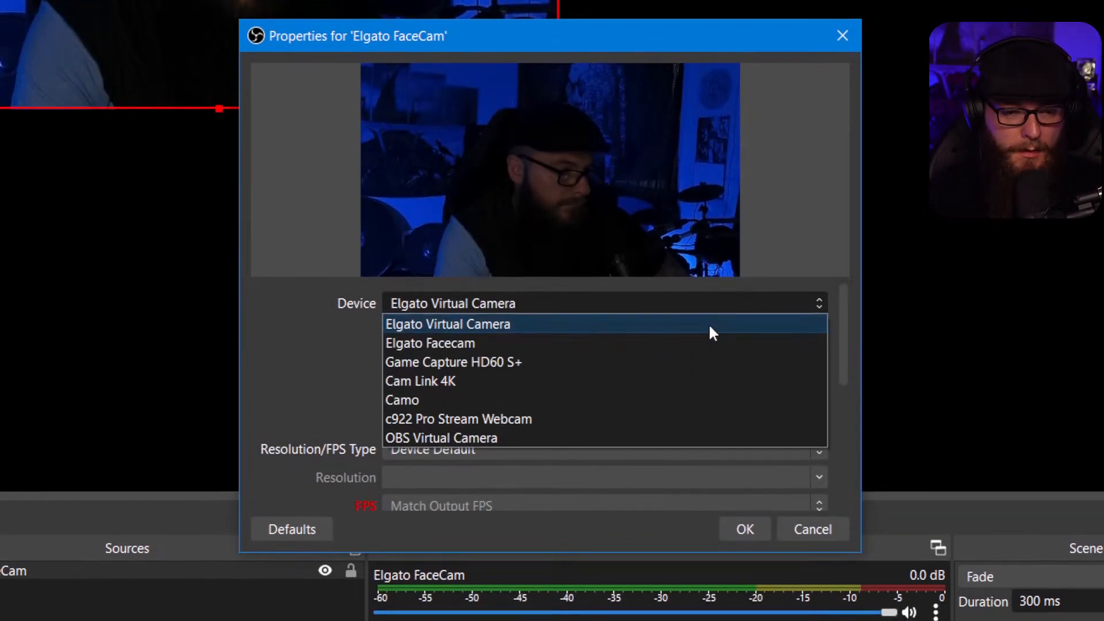
pyautogui.click(653, 345)
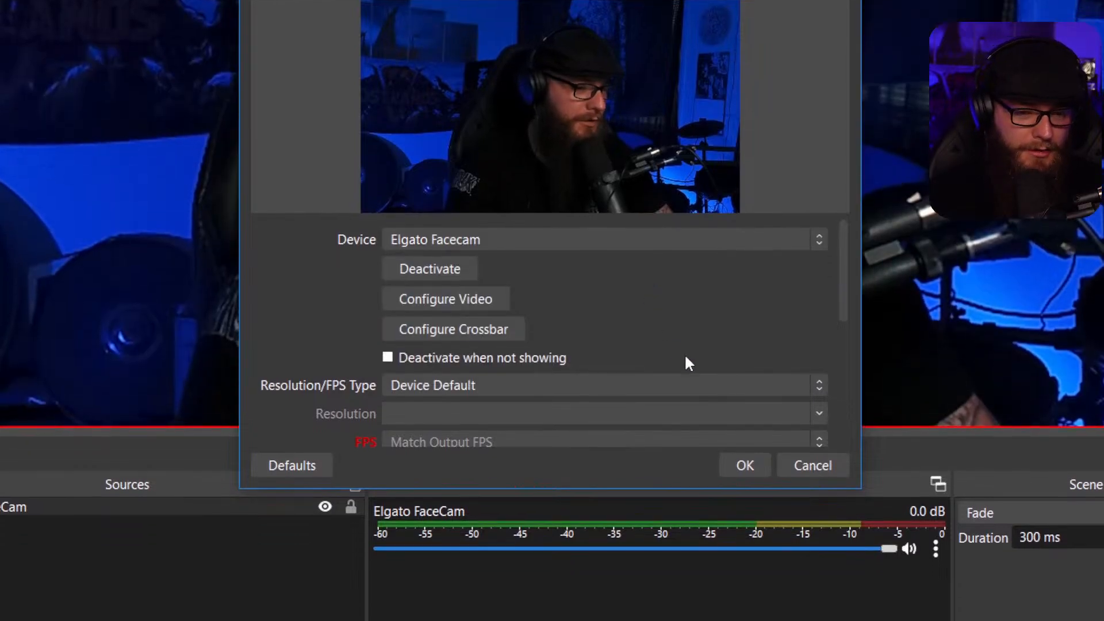
pyautogui.click(745, 465)
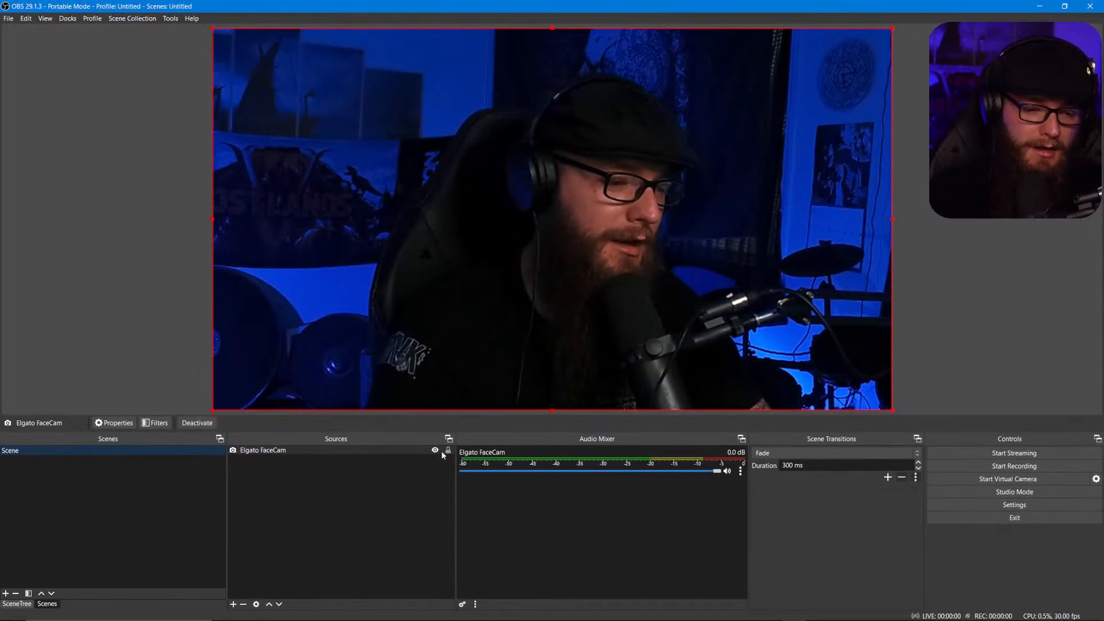
pyautogui.click(448, 450)
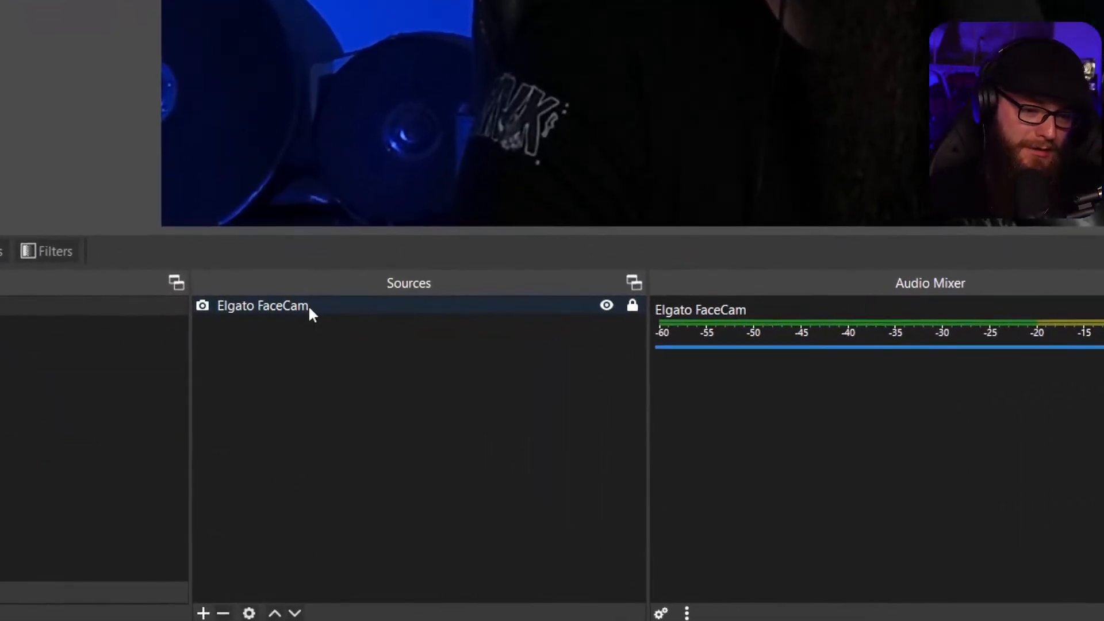
# Add a Composite Blur effect filter with its default name to the Elgato FaceCam source.
pyautogui.click(285, 450)
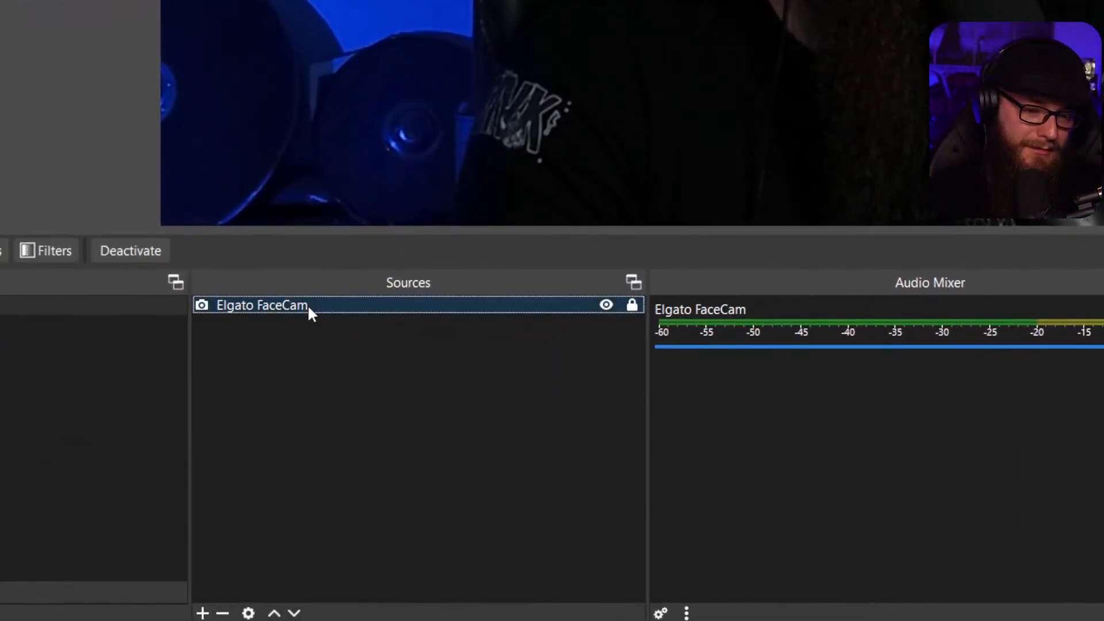
pyautogui.rightClick(308, 305)
pyautogui.click(345, 271)
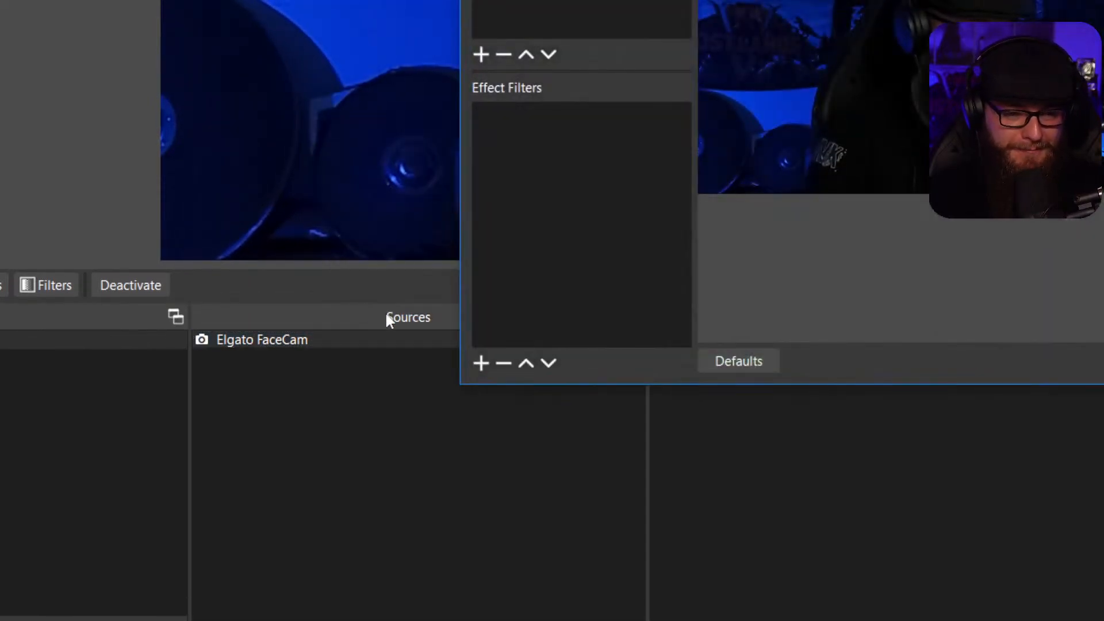
pyautogui.click(479, 363)
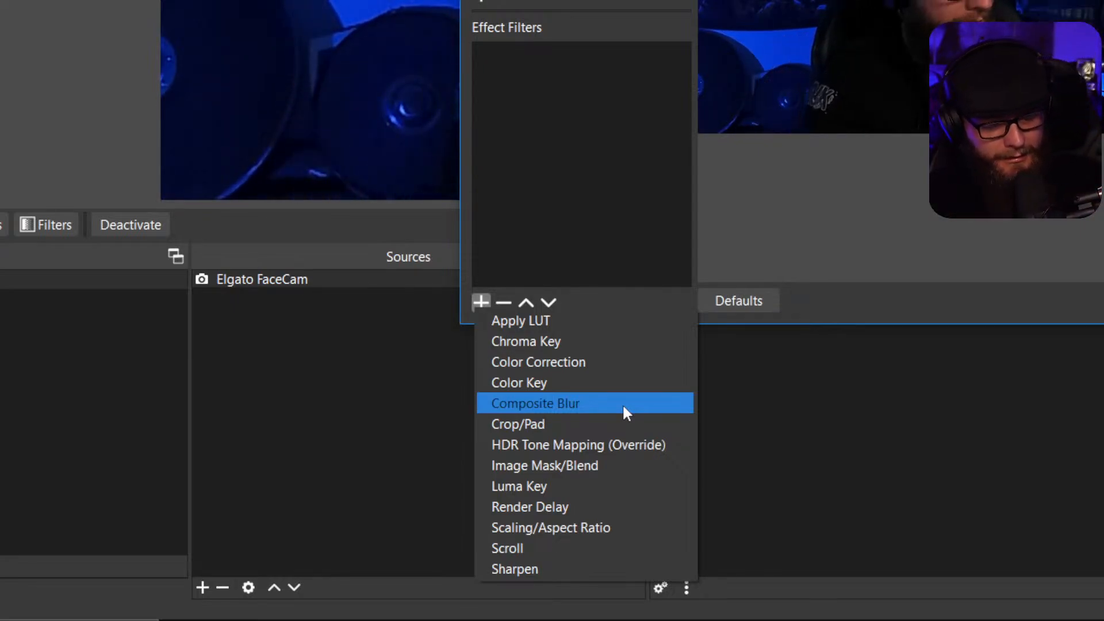
pyautogui.click(622, 402)
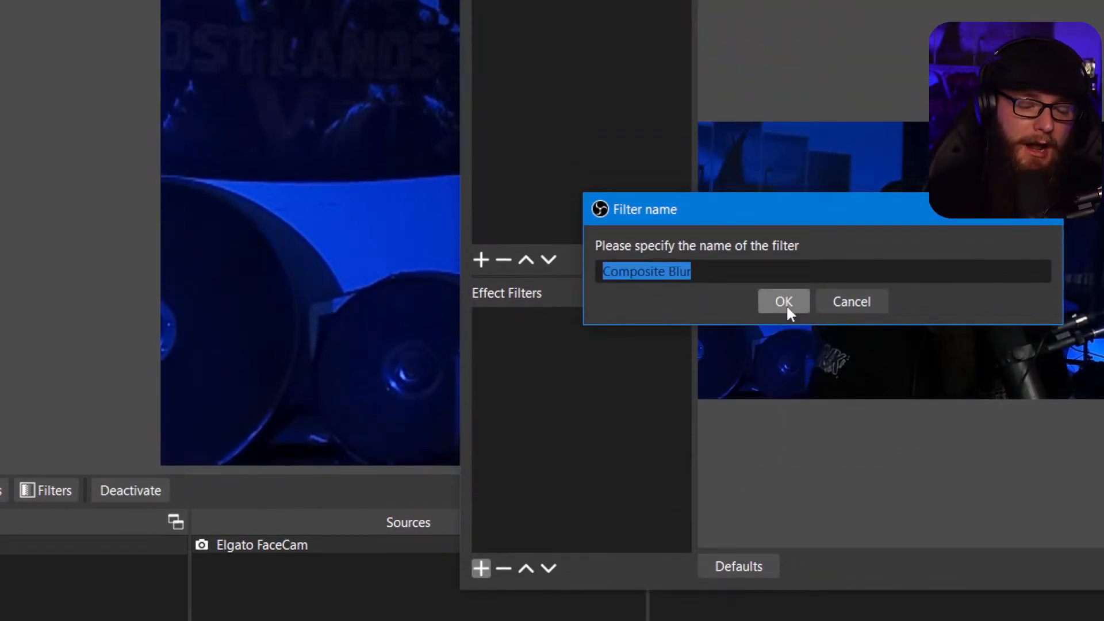
pyautogui.click(784, 301)
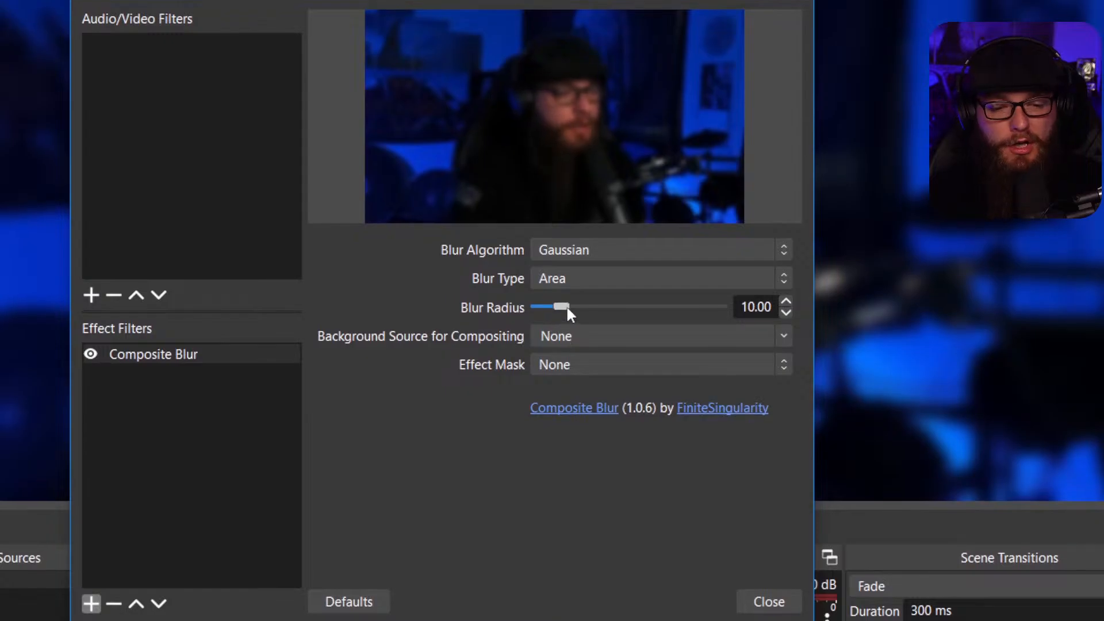
# Set the Composite Blur filter to a Blur Radius of 0, the Box algorithm and the Area blur type.
pyautogui.moveTo(566, 356); pyautogui.dragTo(550, 357)
pyautogui.moveTo(550, 315); pyautogui.dragTo(533, 315)
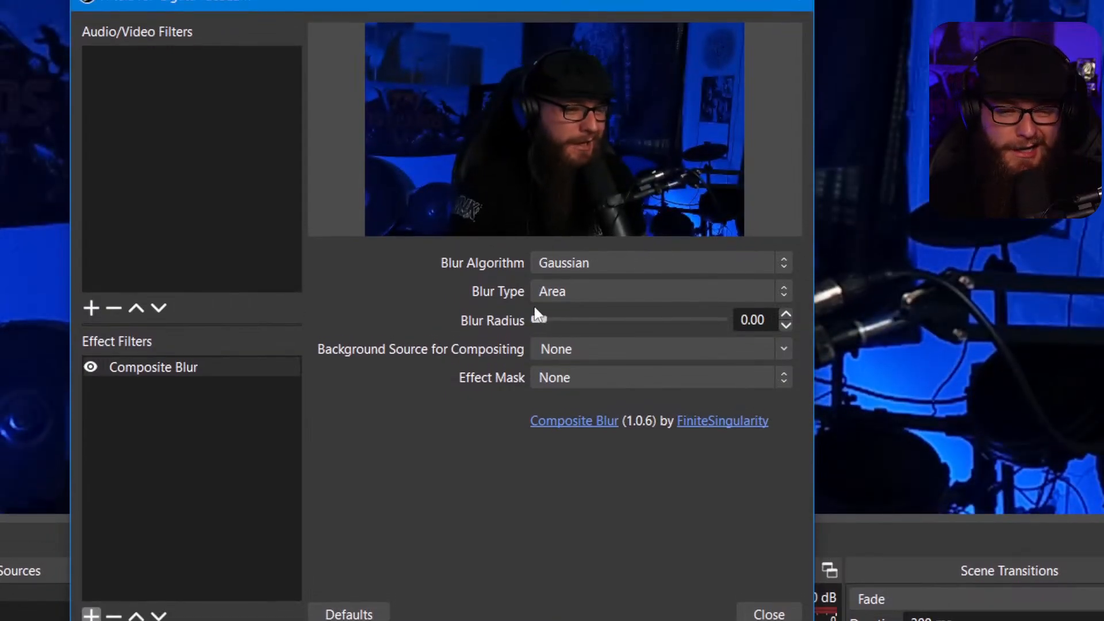
pyautogui.click(681, 258)
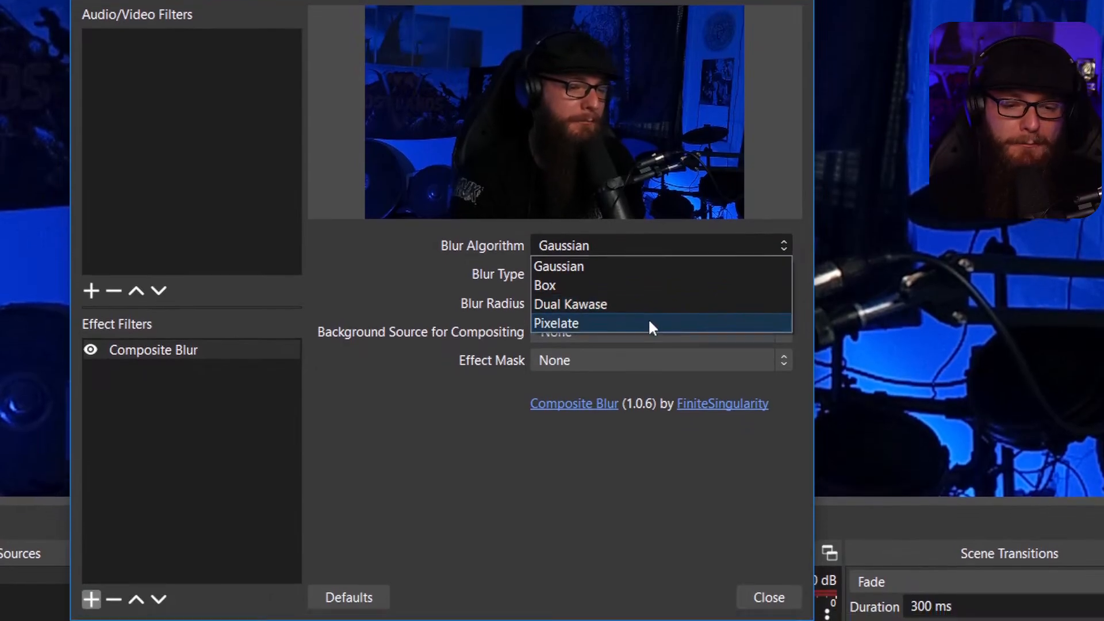
pyautogui.click(639, 305)
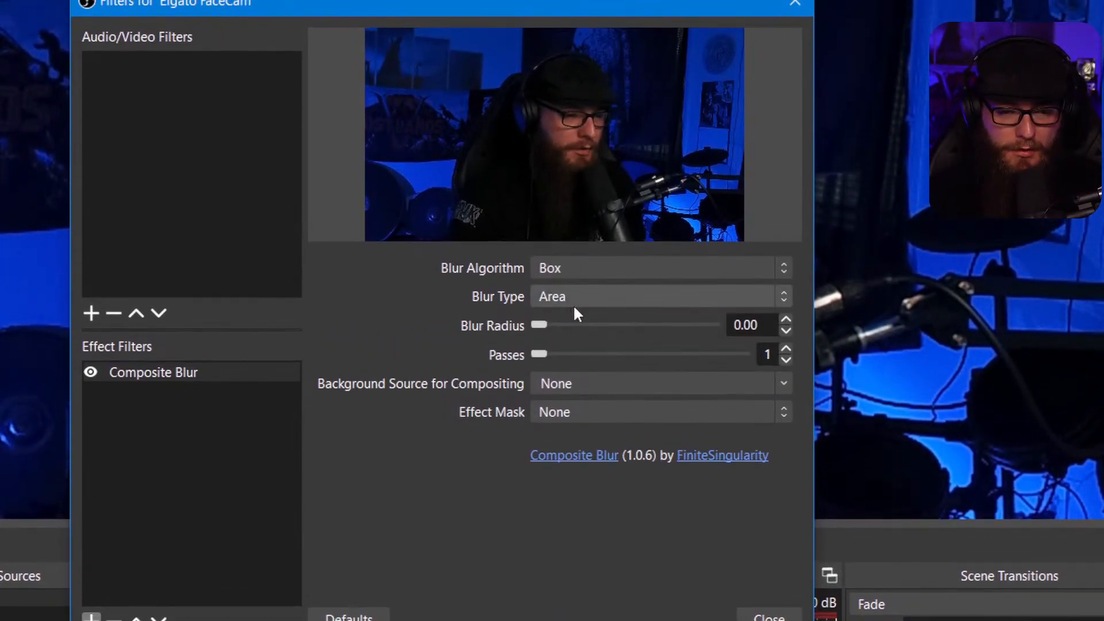
pyautogui.click(574, 305)
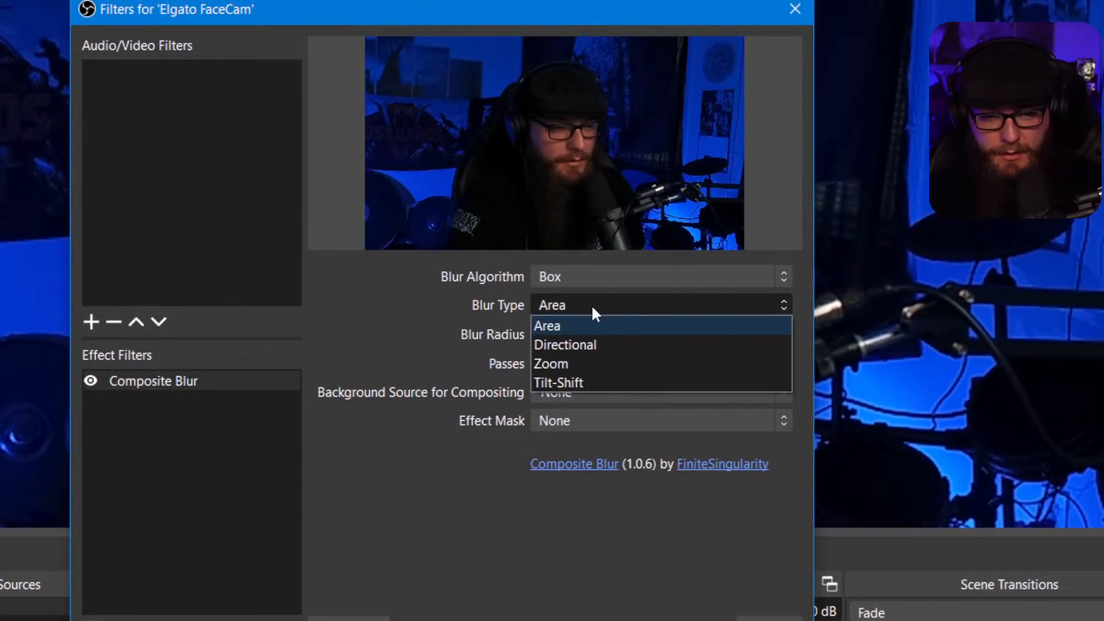
pyautogui.click(574, 319)
pyautogui.moveTo(547, 316); pyautogui.dragTo(503, 312)
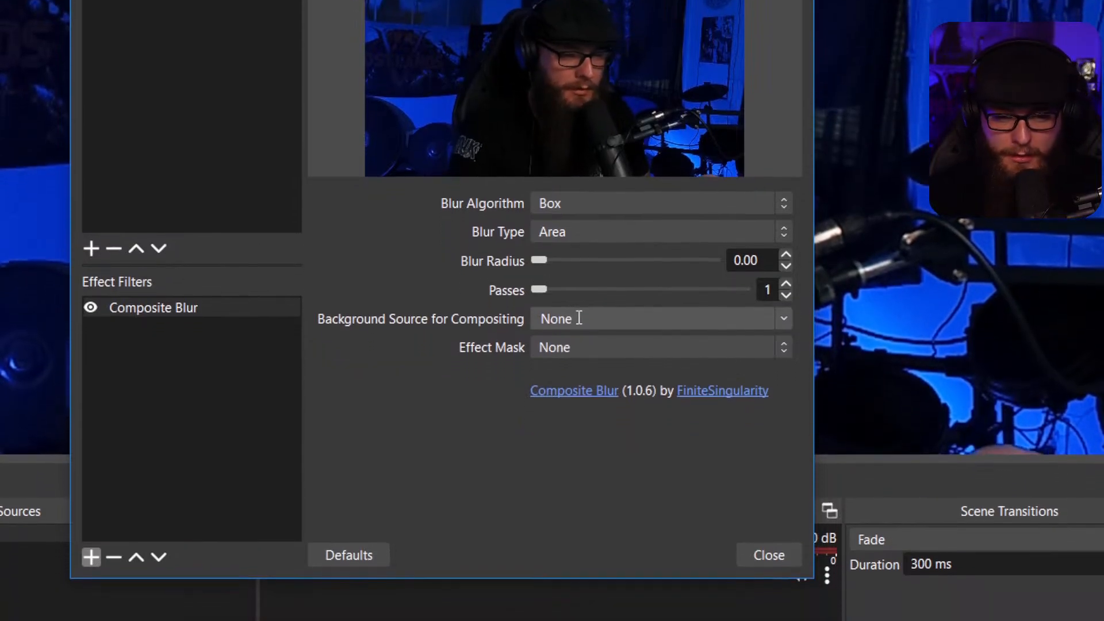
# Set the background source for compositing to Elgato FaceCam and the effect mask to Circle.
pyautogui.click(786, 368)
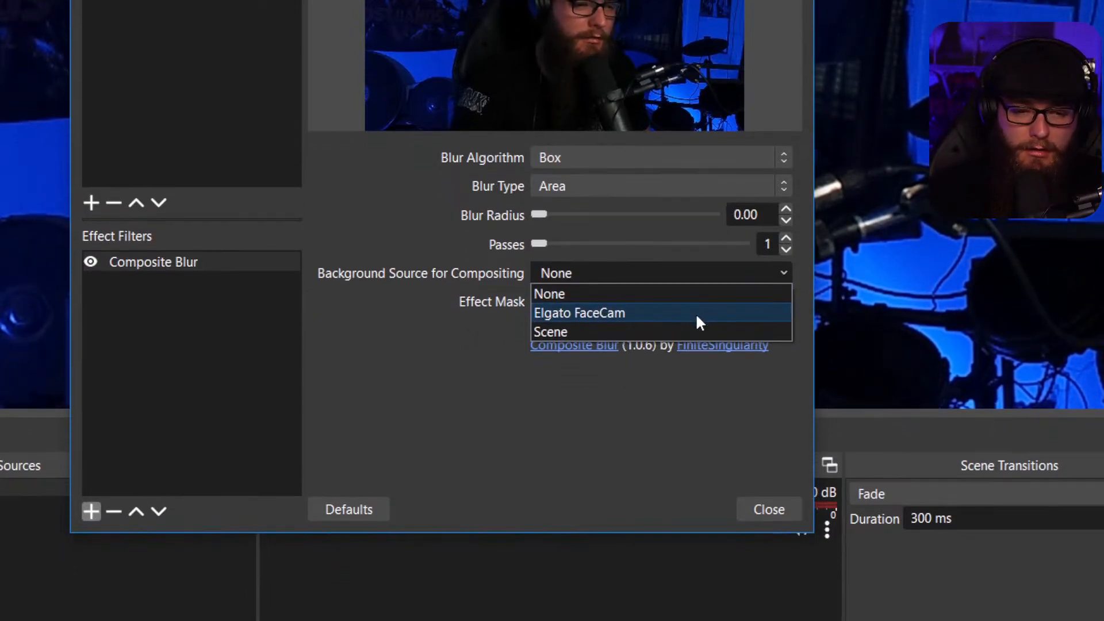
pyautogui.click(695, 313)
pyautogui.click(764, 302)
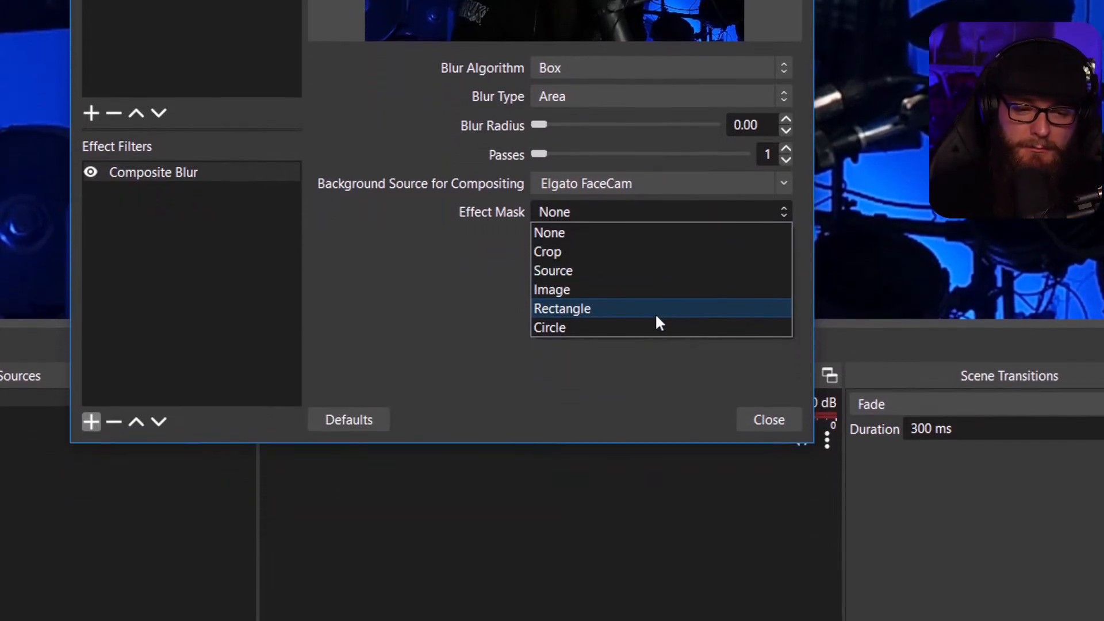
pyautogui.click(656, 322)
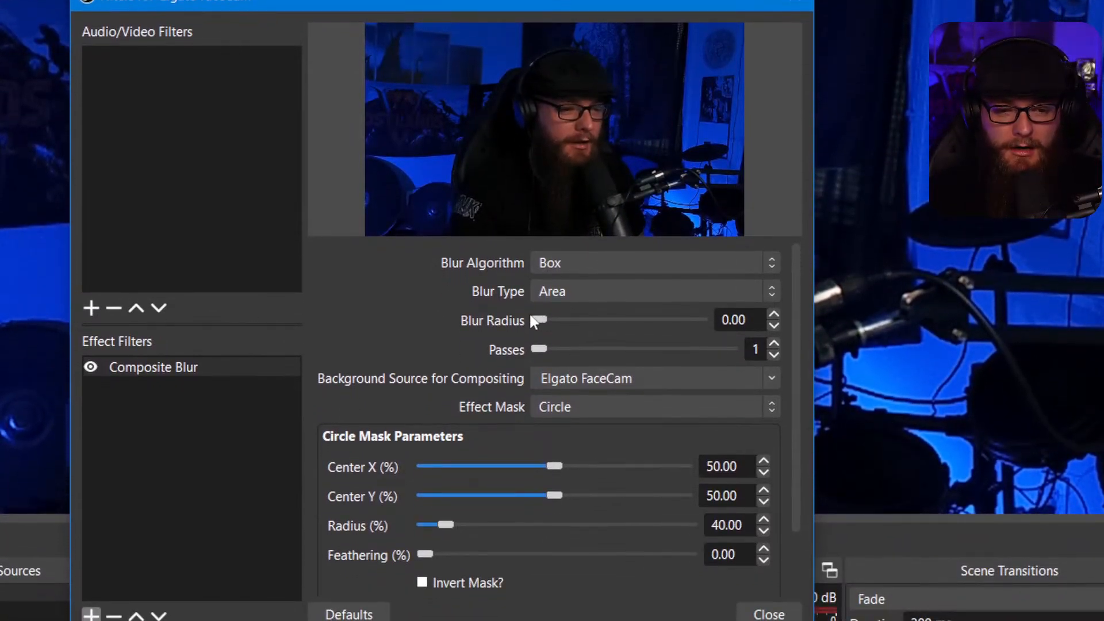
# Try a Blur Radius of about 17 with the circle mask and return it to 0.
pyautogui.moveTo(539, 404); pyautogui.dragTo(563, 406)
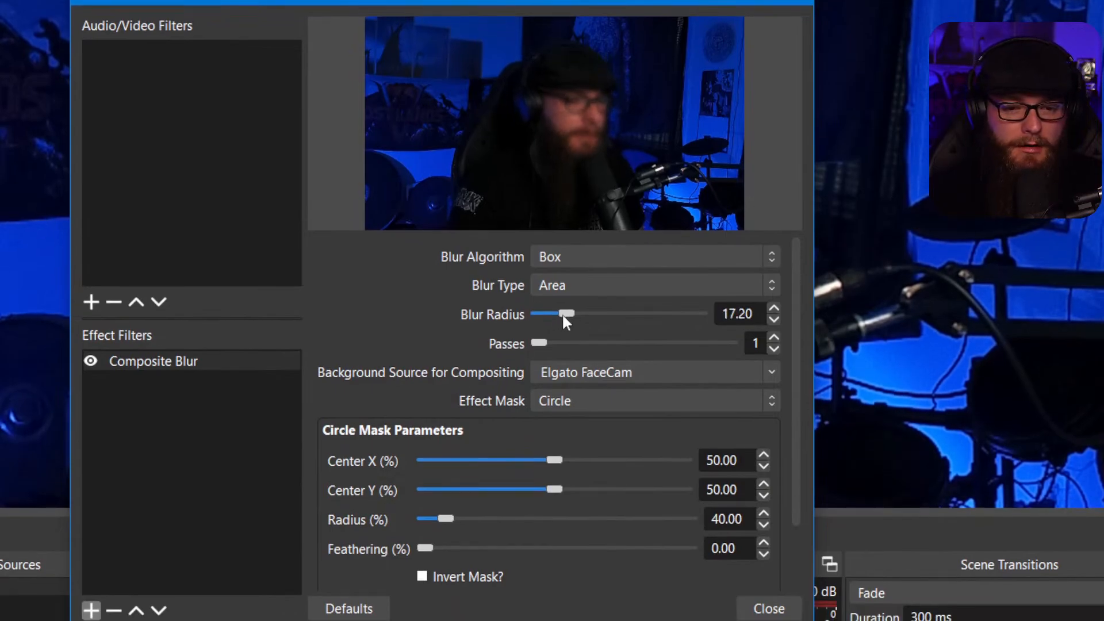
pyautogui.moveTo(561, 312); pyautogui.dragTo(530, 313)
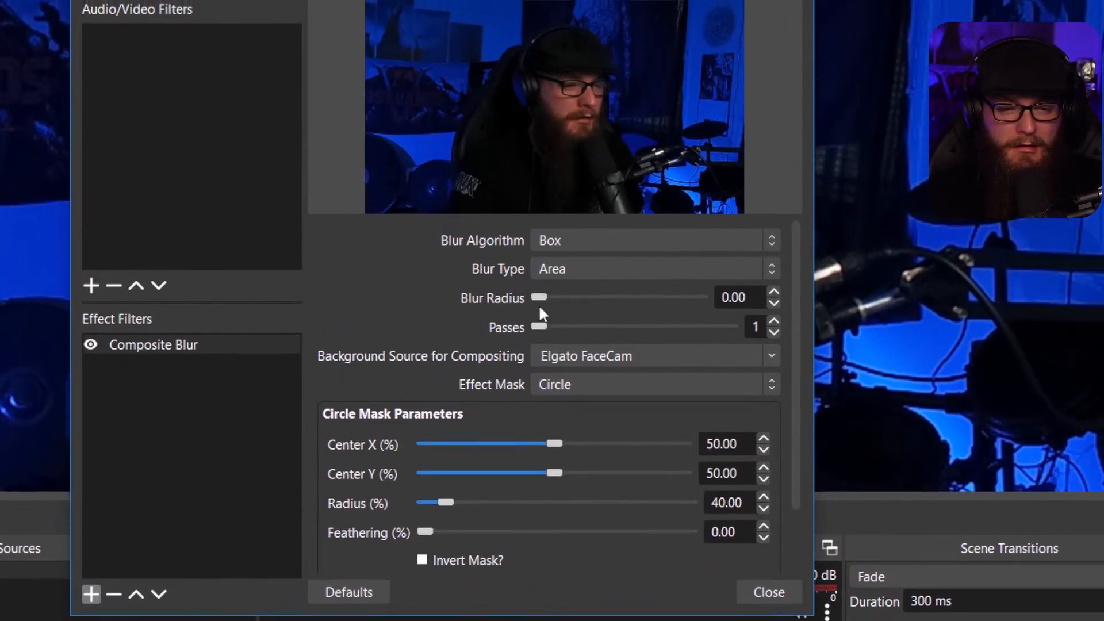
pyautogui.click(547, 283)
pyautogui.click(547, 305)
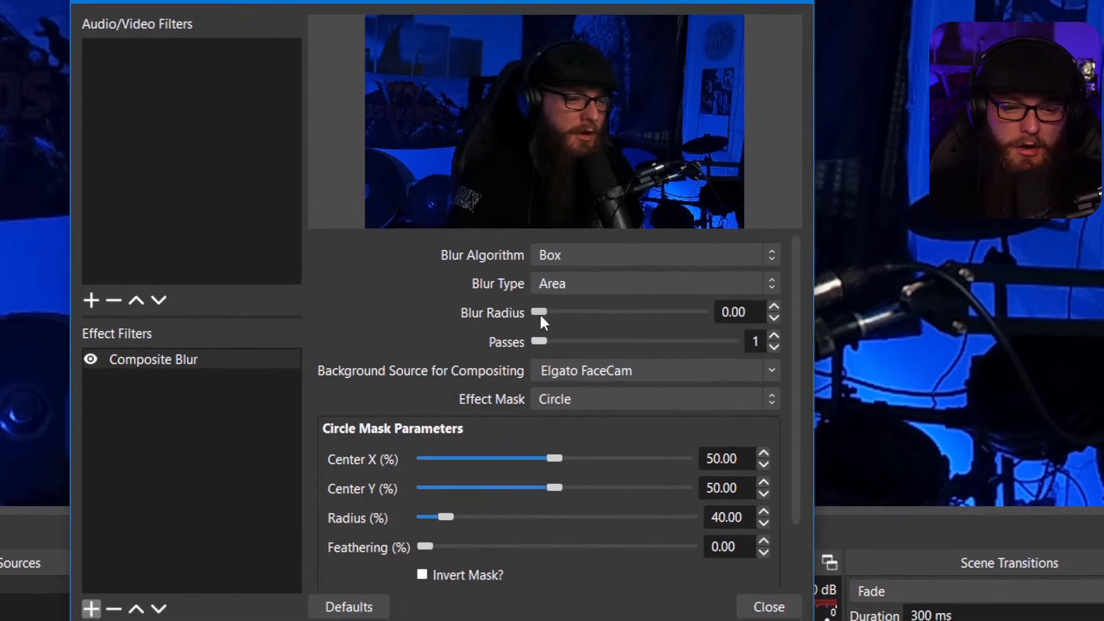
# Set the Blur Radius to about 51.6 and move the filters window clear of the subject in the main preview.
pyautogui.moveTo(537, 326); pyautogui.dragTo(620, 311)
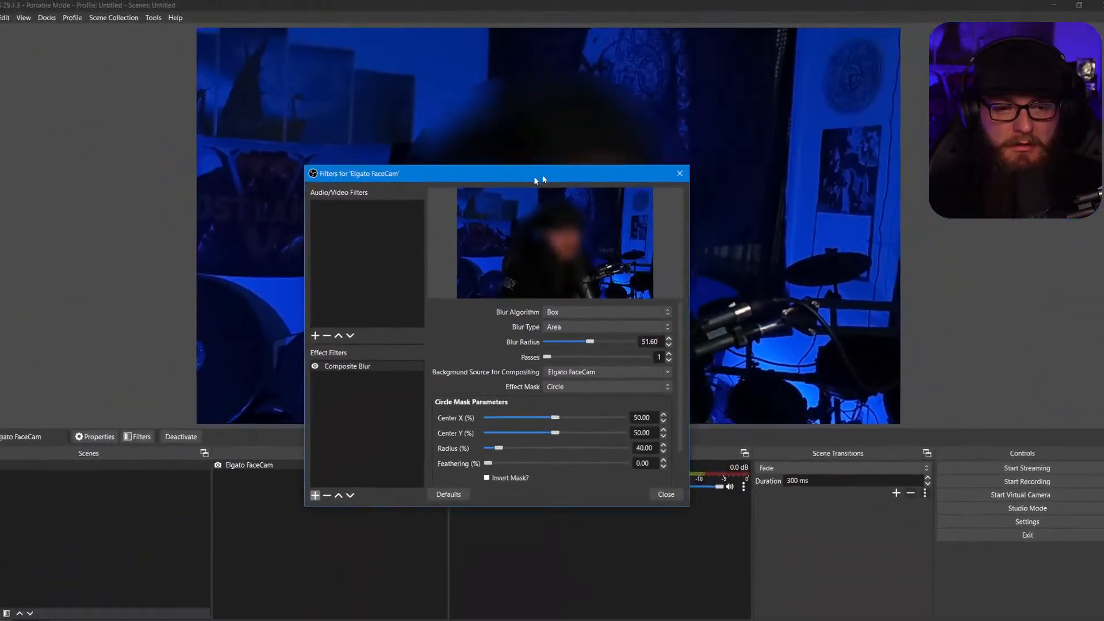
pyautogui.moveTo(533, 176); pyautogui.dragTo(205, 80)
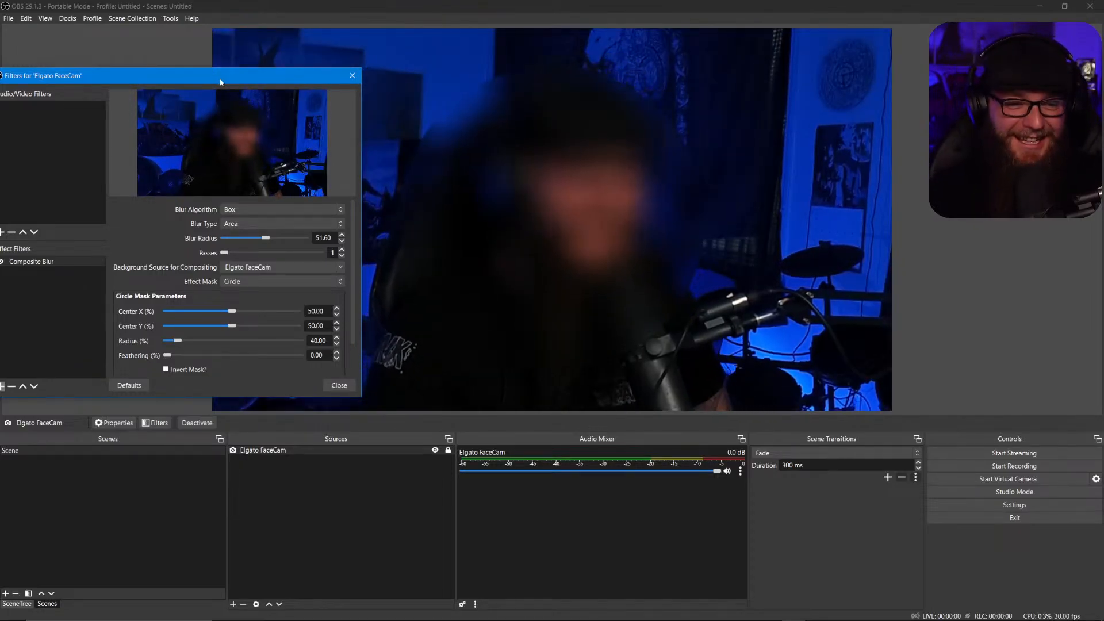
pyautogui.moveTo(222, 75); pyautogui.dragTo(239, 36)
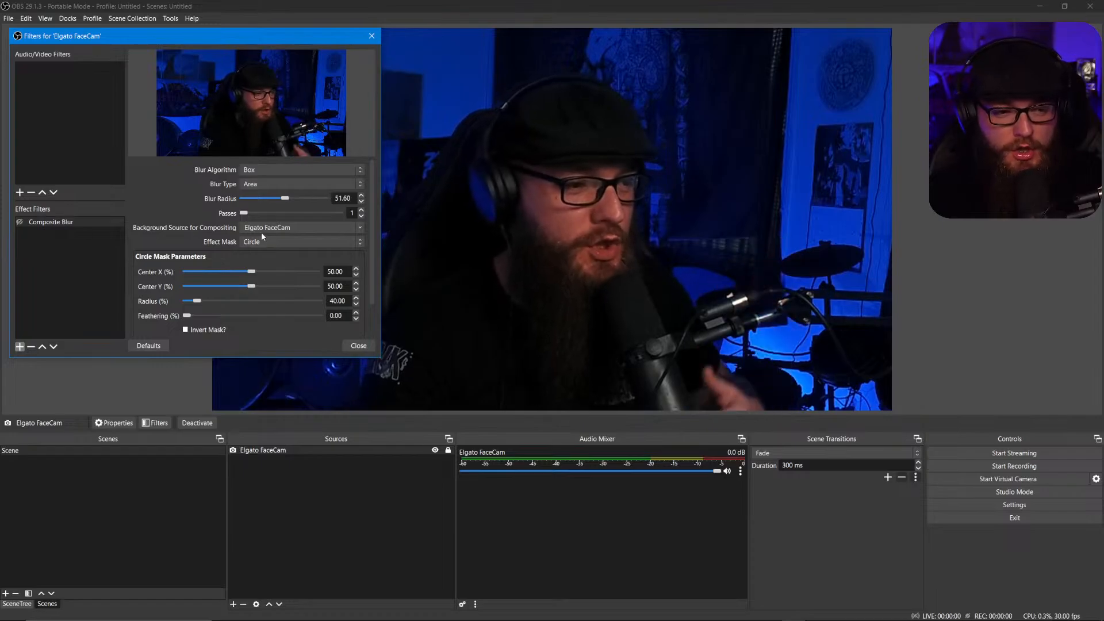
# Set the effect mask to Image and load twitch logo.png from the 2 Year Twitch folder in Pictures.
pyautogui.click(361, 227)
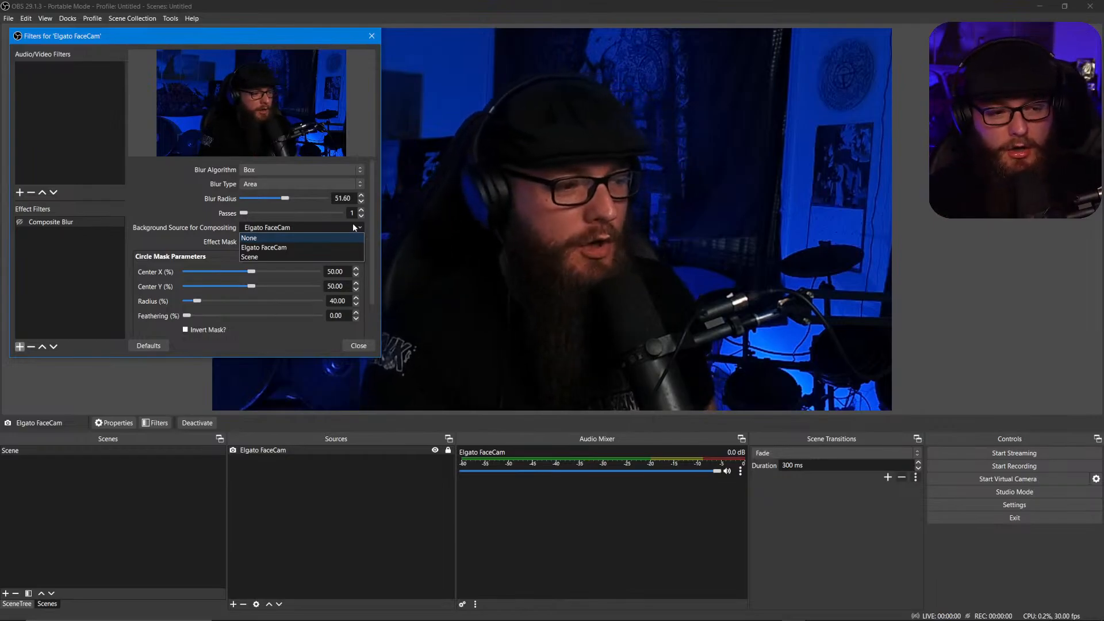
pyautogui.click(331, 225)
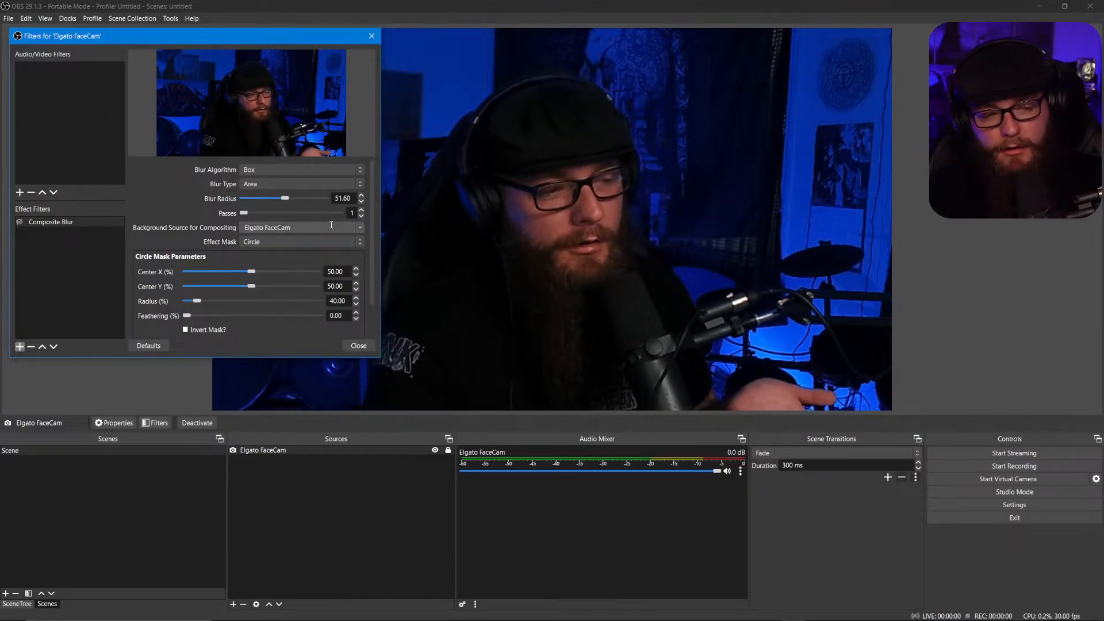
pyautogui.click(342, 242)
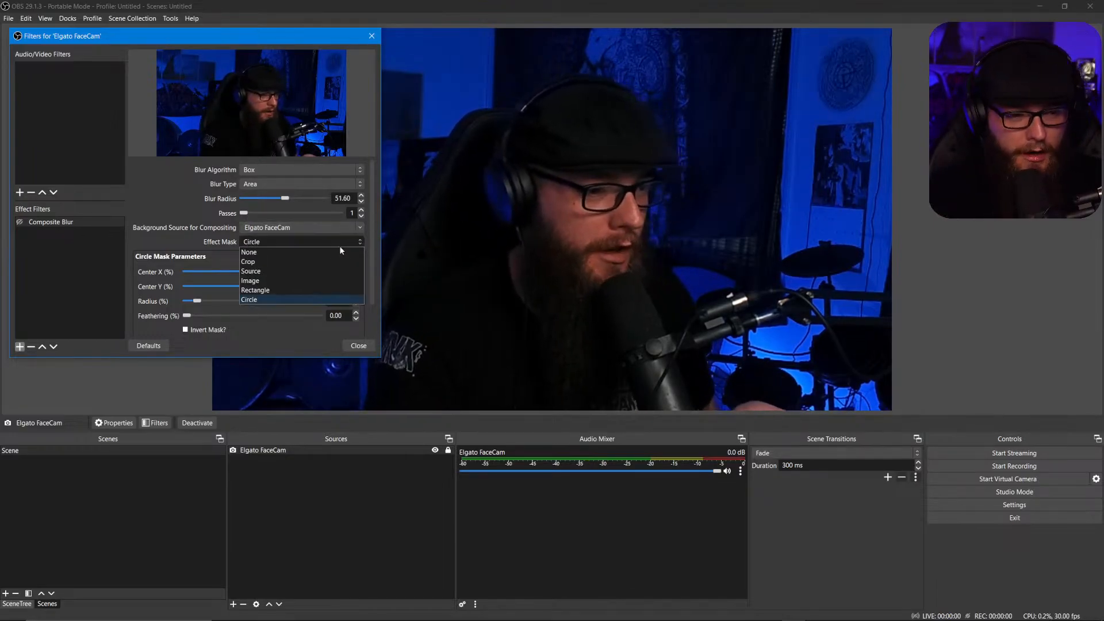
pyautogui.click(316, 282)
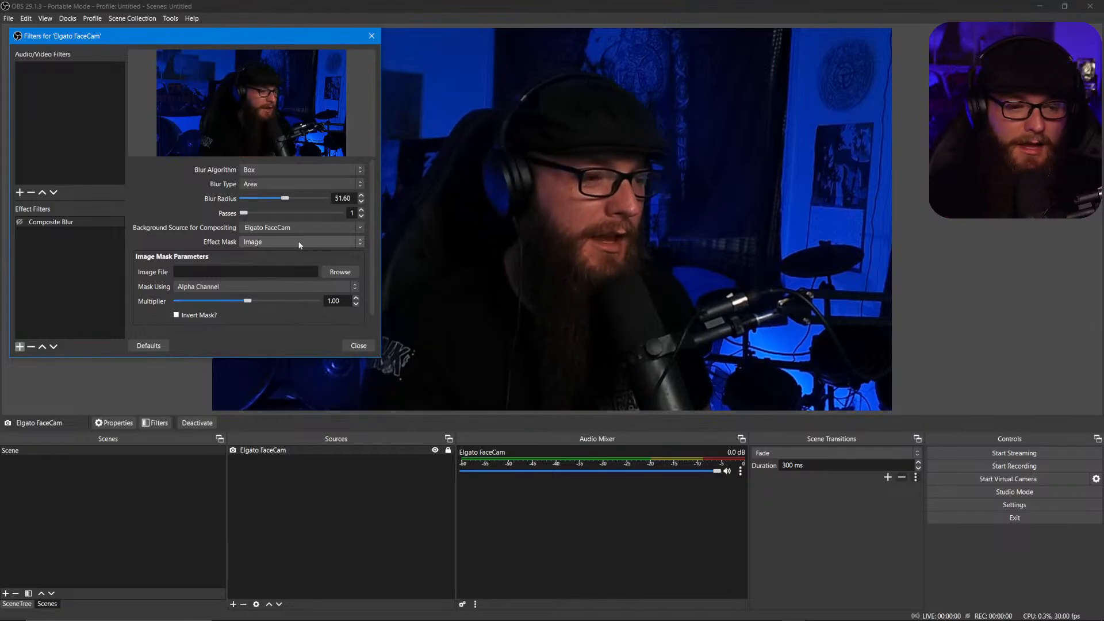
pyautogui.click(340, 272)
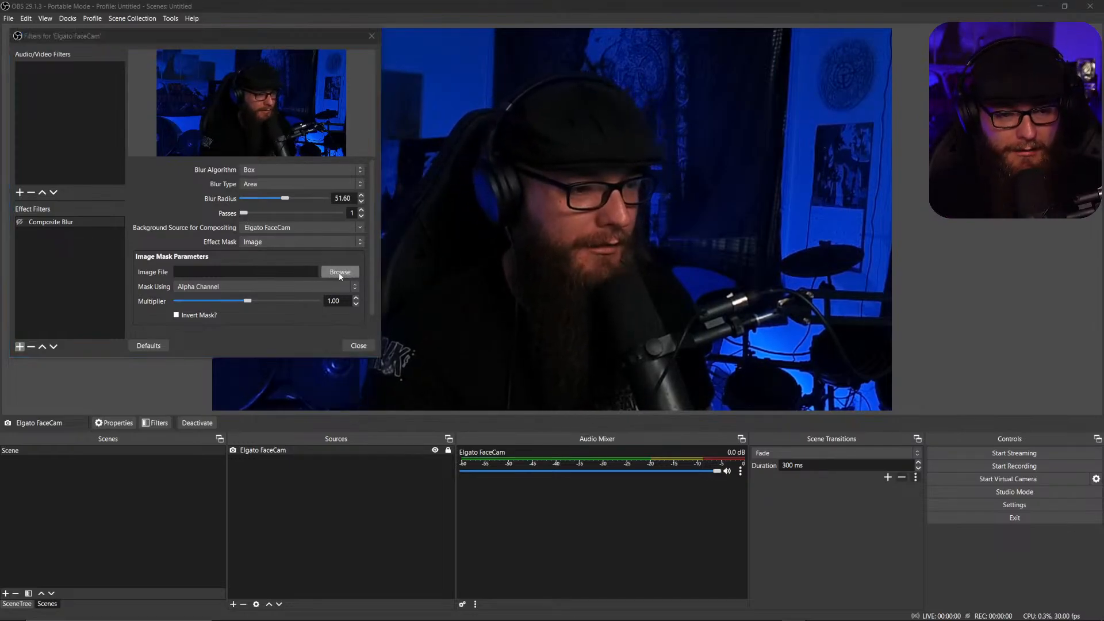
pyautogui.click(66, 206)
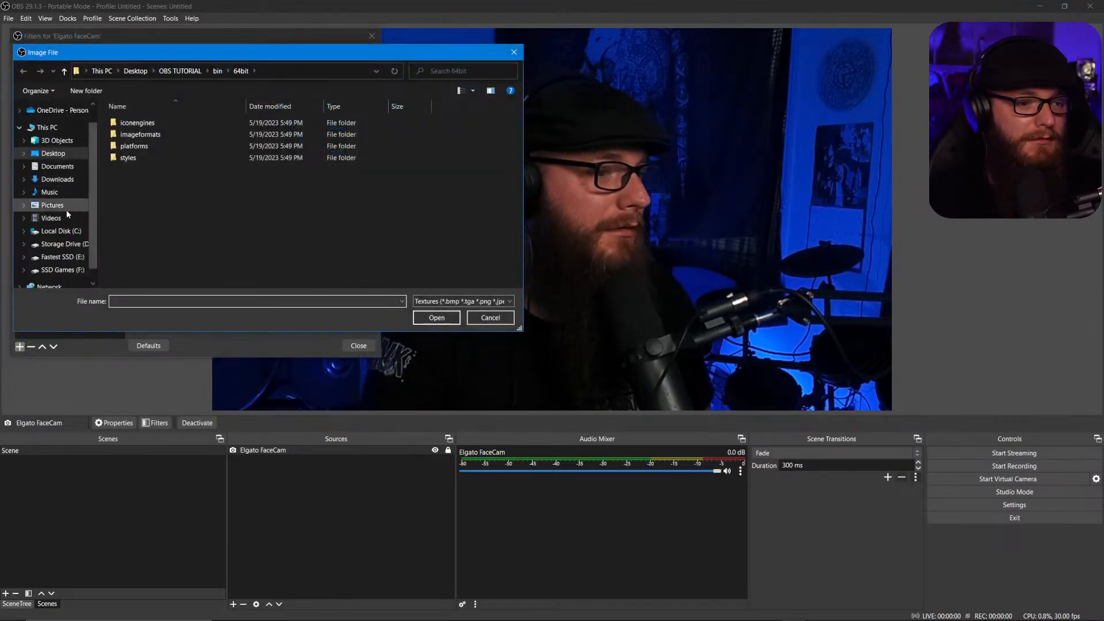
pyautogui.doubleClick(133, 143)
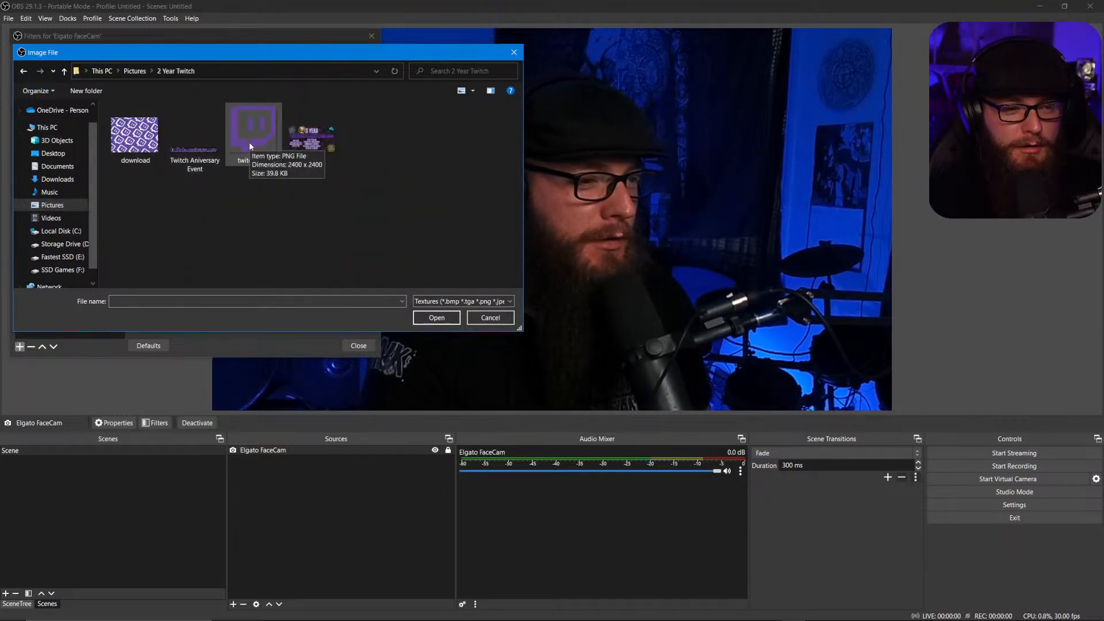
pyautogui.doubleClick(249, 142)
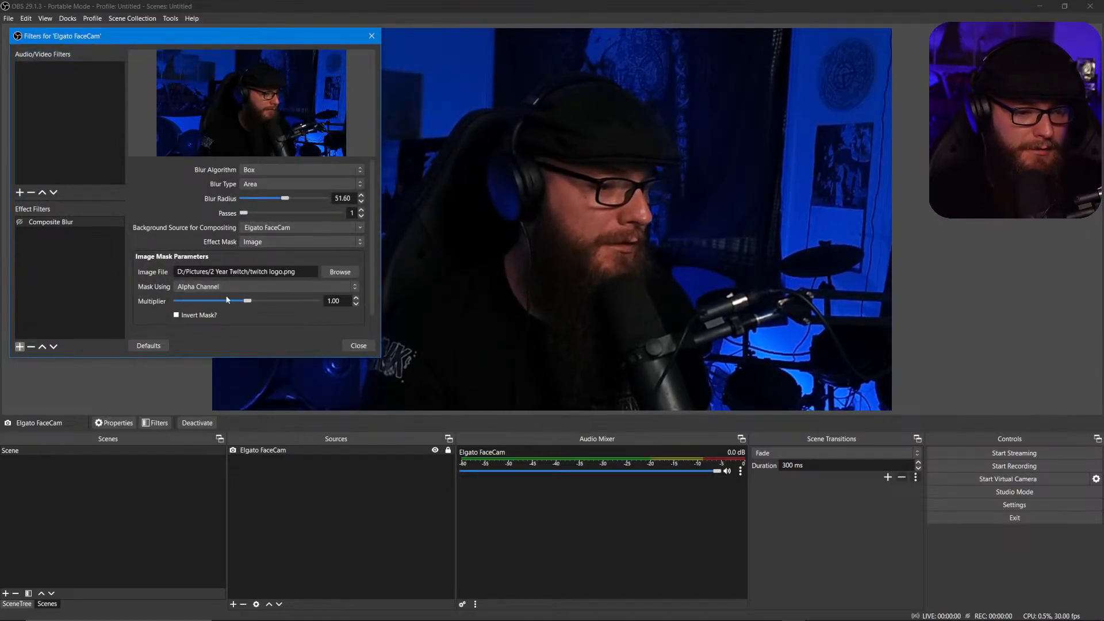
# Reduce the Blur Radius to 0 with the Twitch logo image mask loaded.
pyautogui.scroll(-1, 257, 311)
pyautogui.scroll(1, 253, 305)
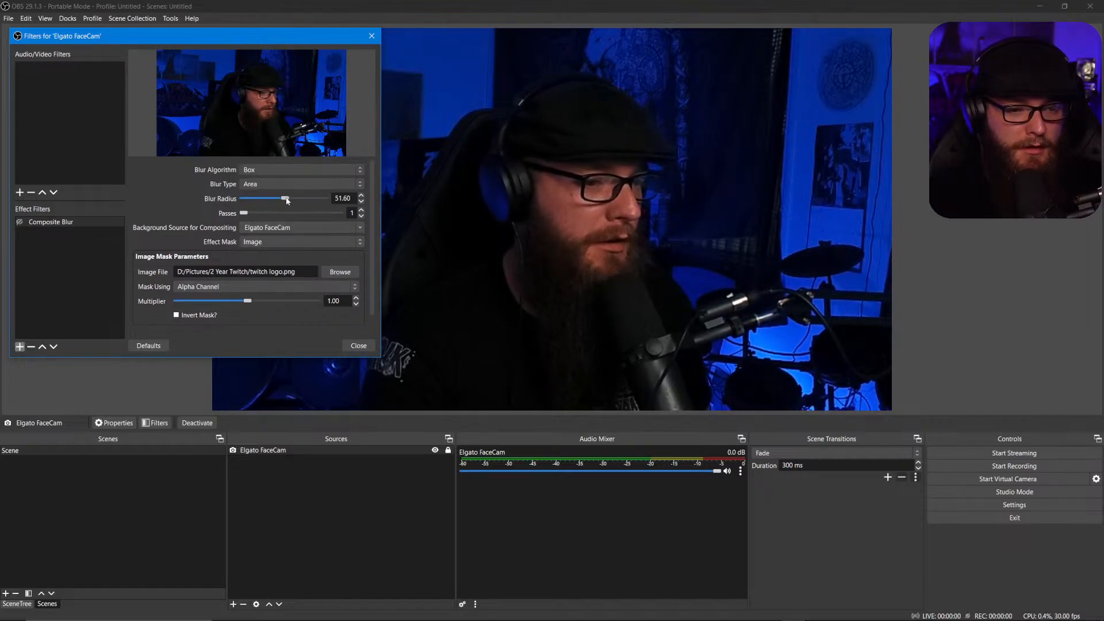
pyautogui.moveTo(324, 198); pyautogui.dragTo(245, 199)
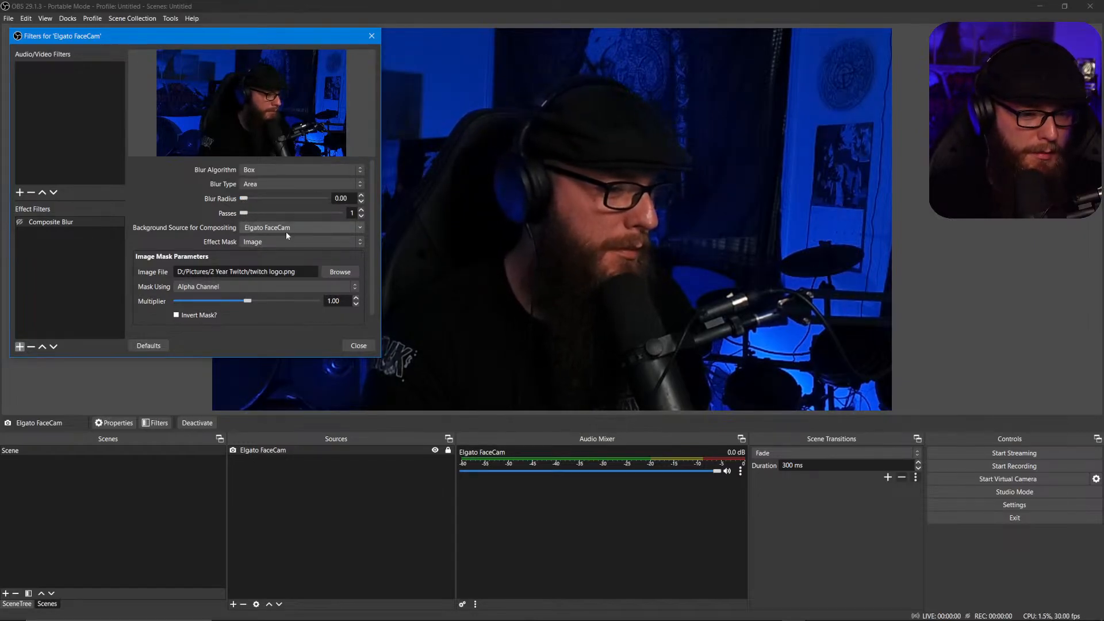
# Replace the mask image with batsignal.png from the PNG Folder in Pictures.
pyautogui.click(341, 271)
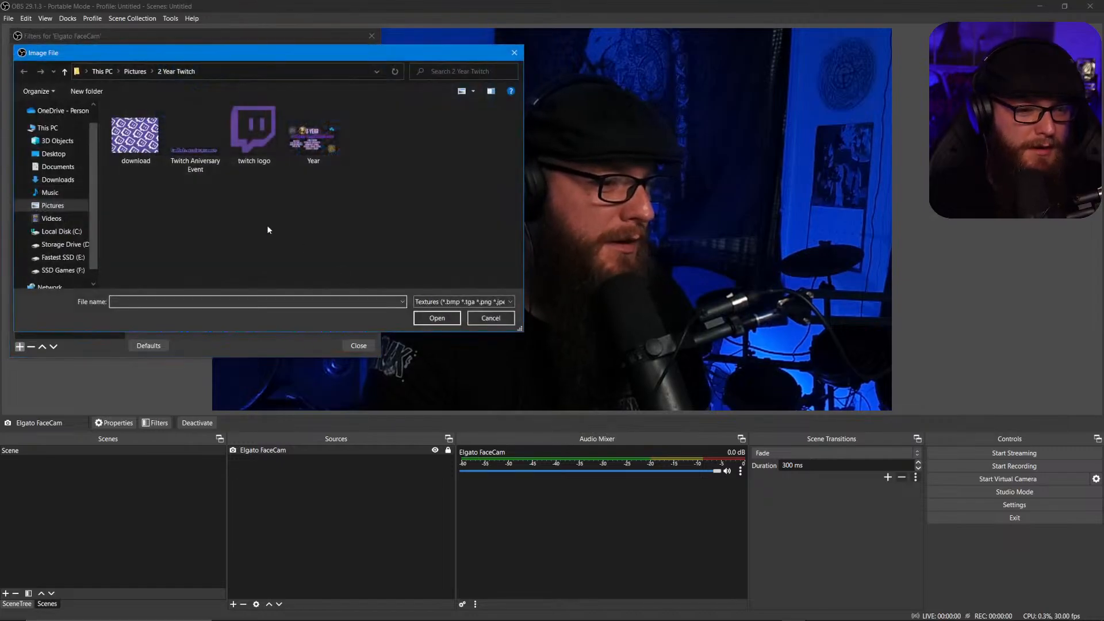
pyautogui.click(65, 72)
pyautogui.scroll(-2, 219, 167)
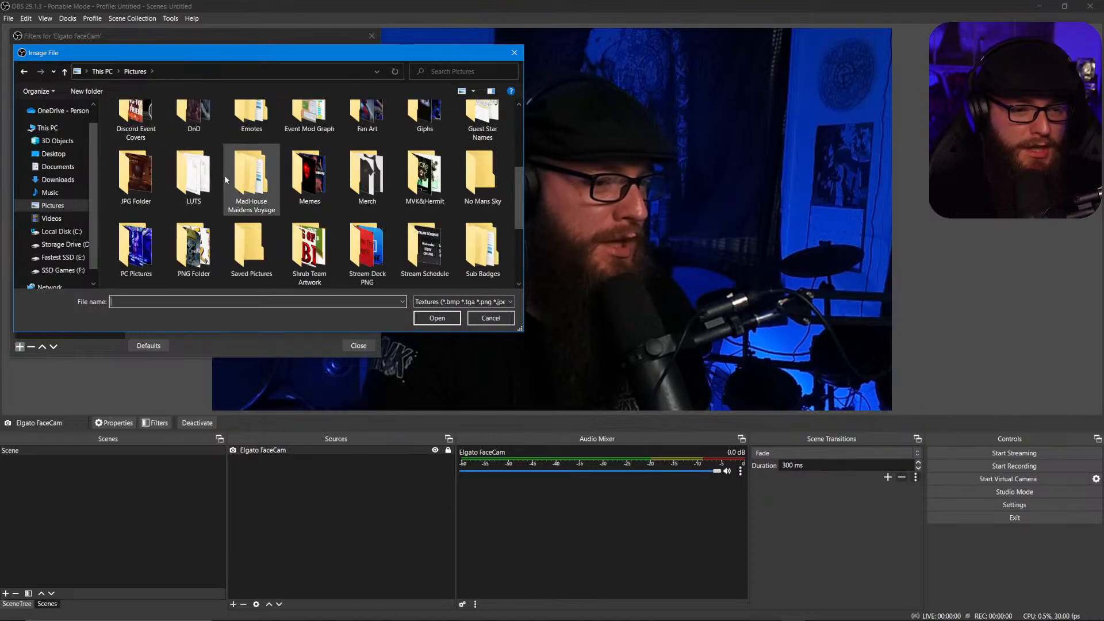
pyautogui.doubleClick(184, 247)
pyautogui.doubleClick(299, 148)
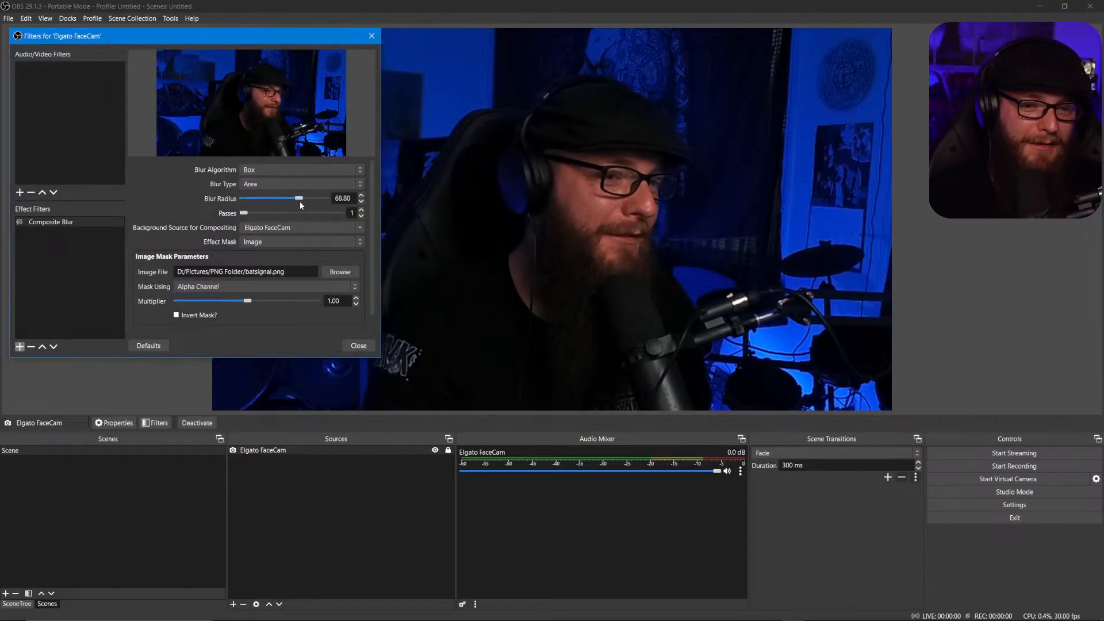
# Try a Blur Radius of about 69 with the batsignal mask and return it to 0.
pyautogui.moveTo(308, 202); pyautogui.dragTo(244, 198)
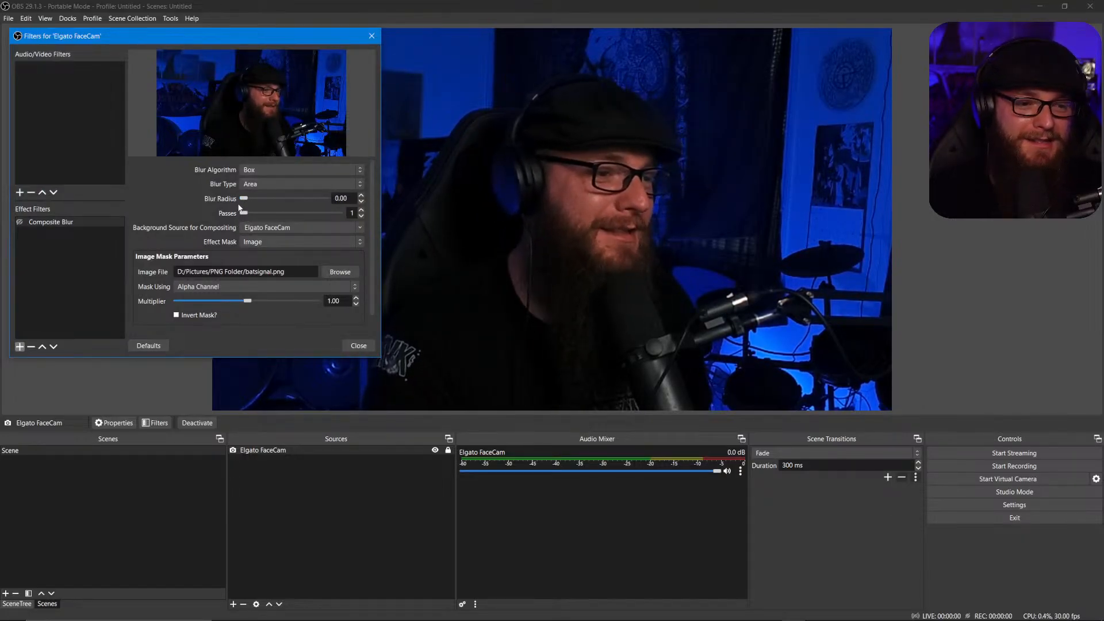
pyautogui.click(260, 184)
pyautogui.click(260, 184)
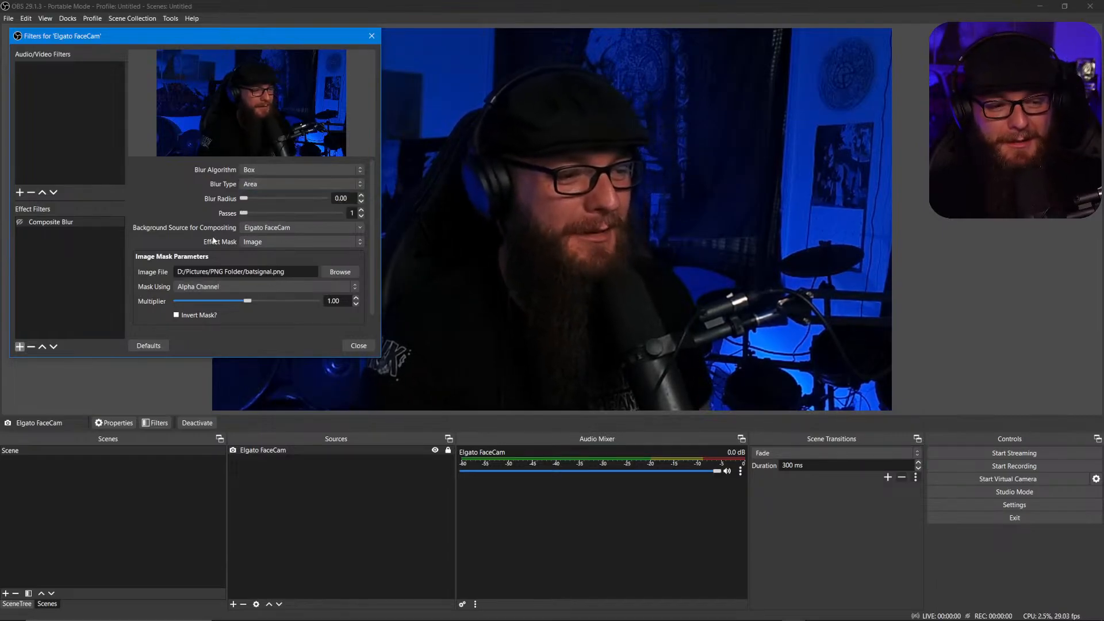
# Try Grayscale Value and Luminosity for the image mask's Mask Using option, and settle on Manual RGBA Sliders.
pyautogui.scroll(-1, 213, 240)
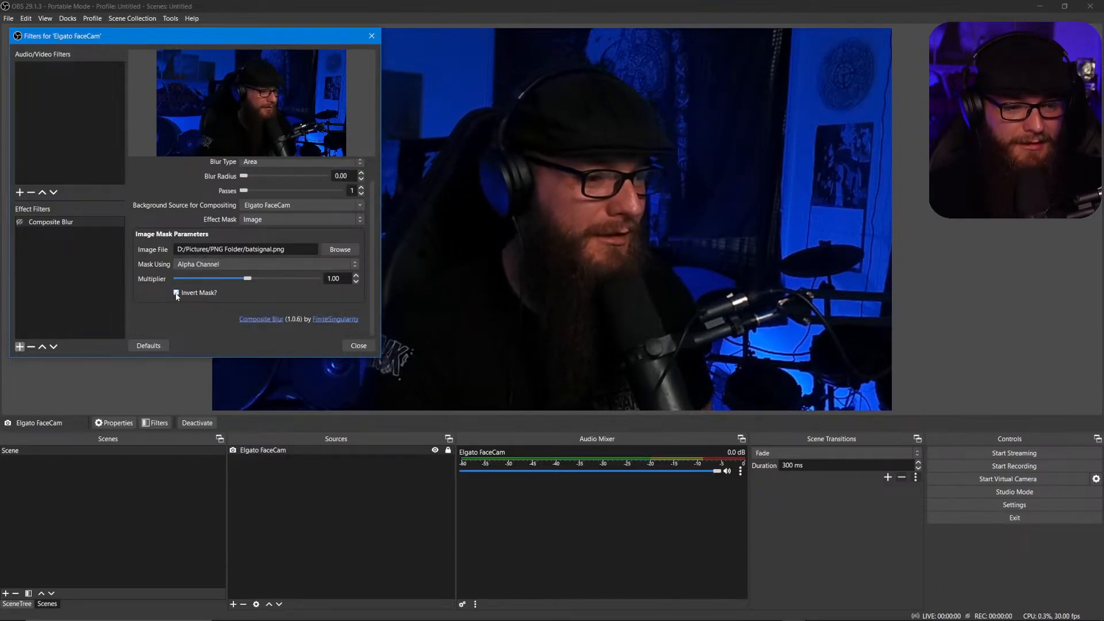
pyautogui.click(252, 265)
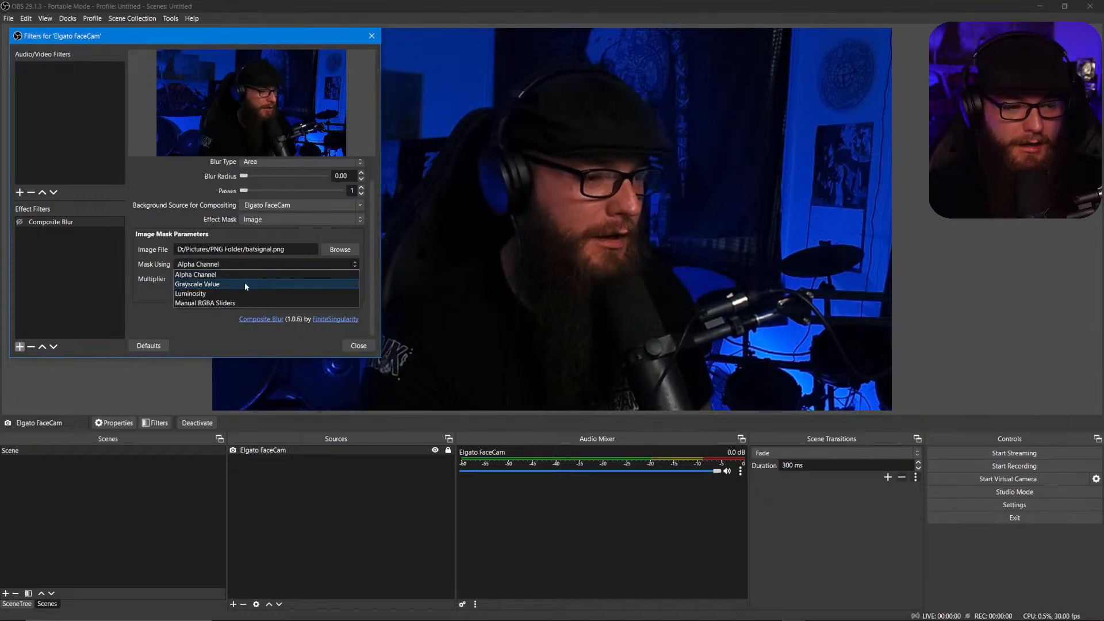
pyautogui.click(243, 282)
pyautogui.click(244, 285)
pyautogui.click(233, 317)
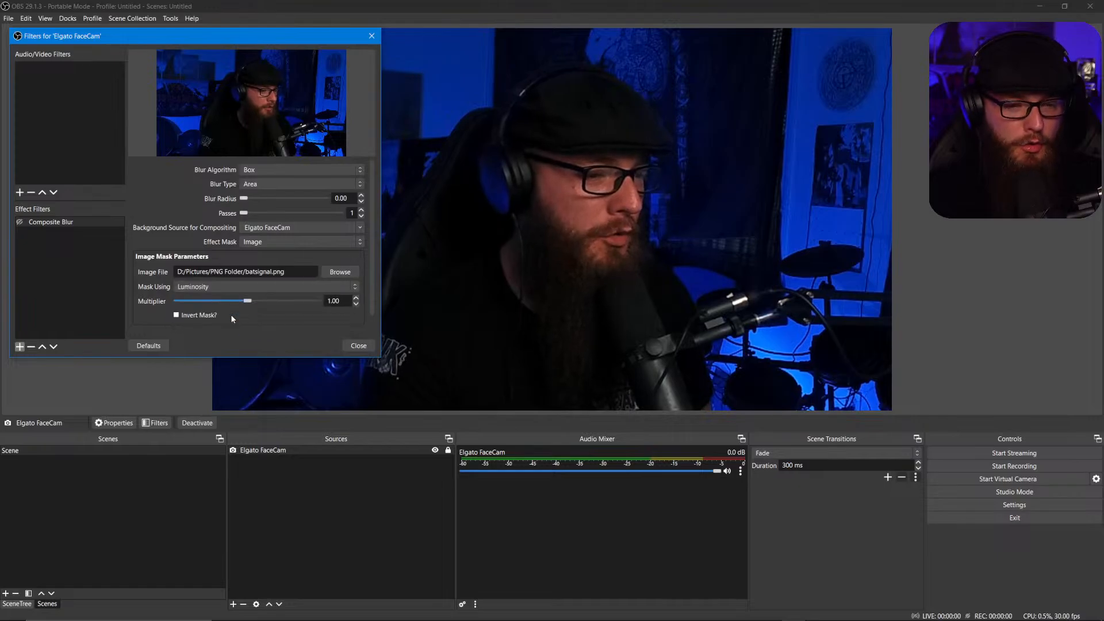
pyautogui.click(233, 286)
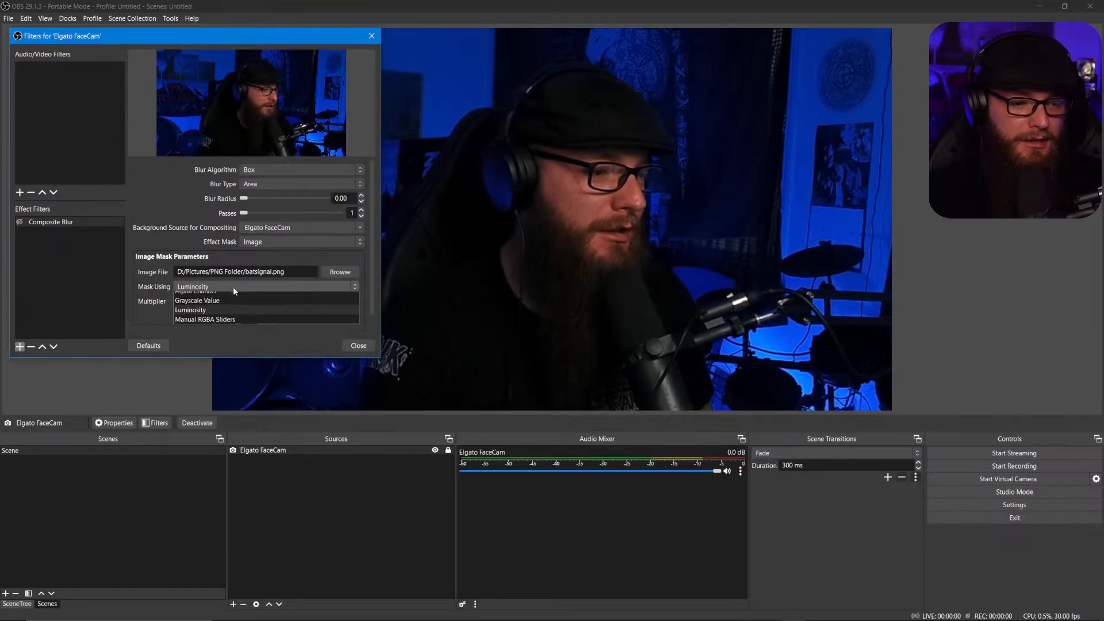
pyautogui.click(238, 326)
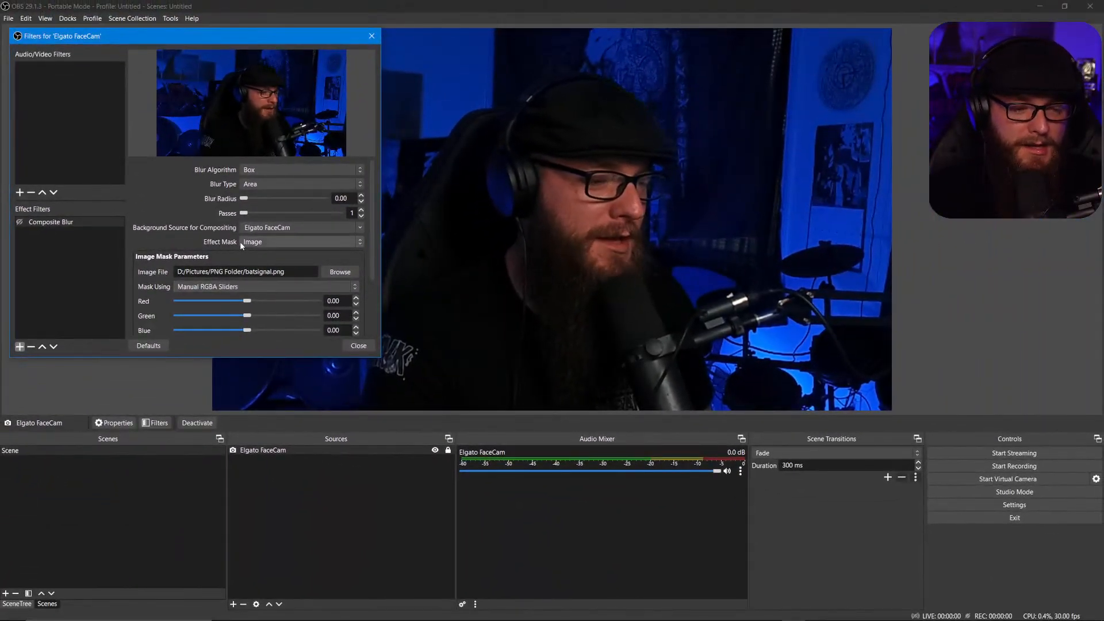
# Change the blur algorithm to Dual Kawase and set its Blur Radius to about 531.
pyautogui.click(253, 170)
pyautogui.click(254, 174)
pyautogui.click(254, 172)
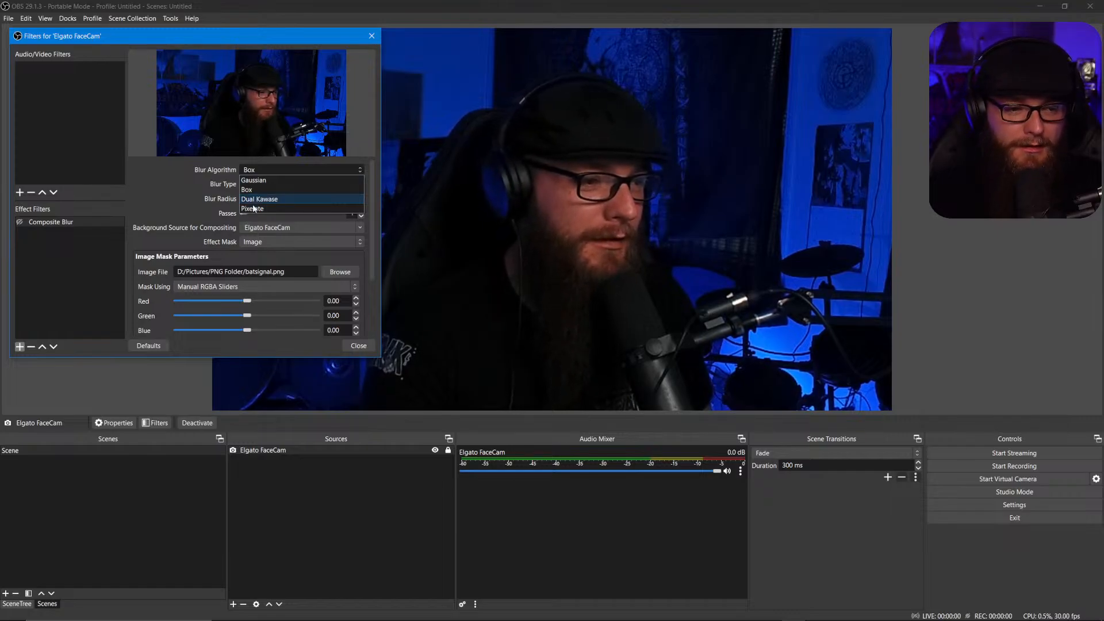
pyautogui.click(259, 199)
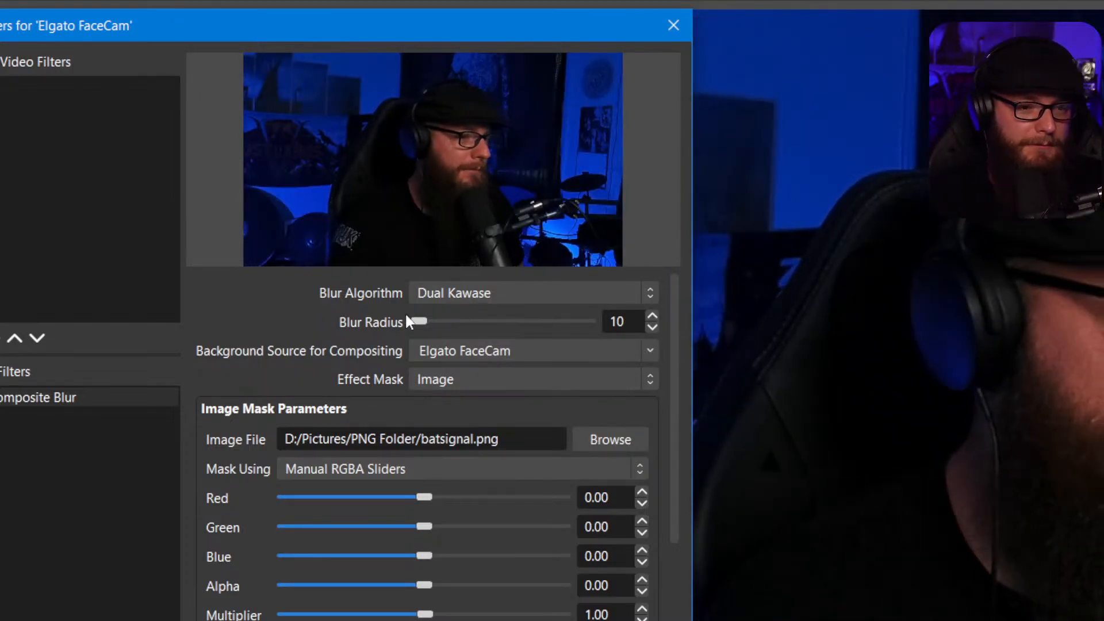
pyautogui.moveTo(418, 322); pyautogui.dragTo(580, 321)
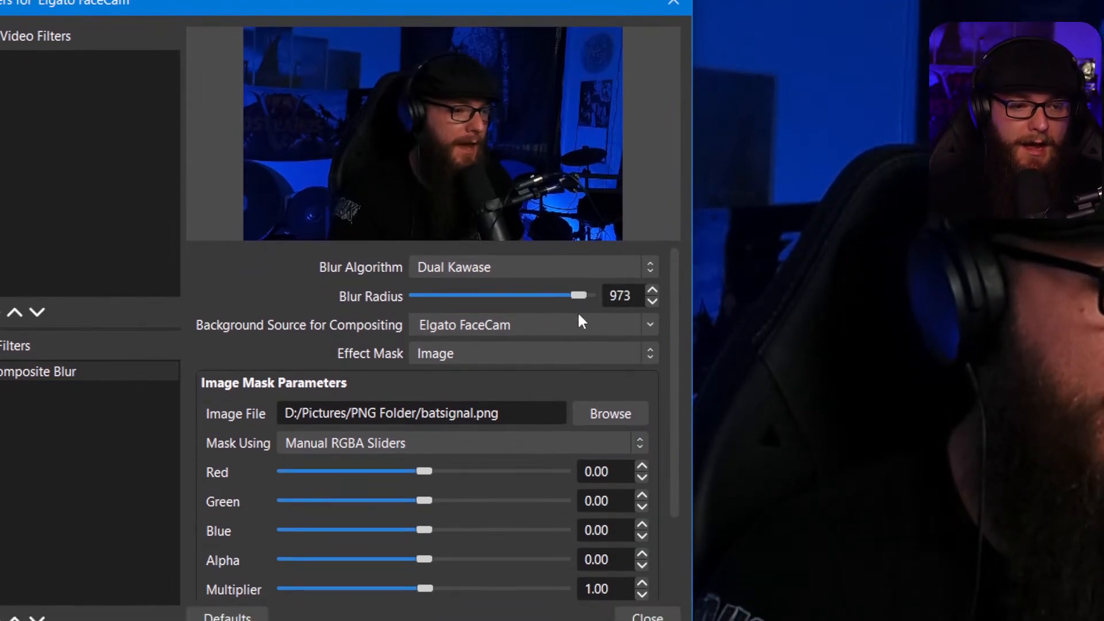
pyautogui.moveTo(650, 316); pyautogui.dragTo(503, 323)
pyautogui.click(505, 320)
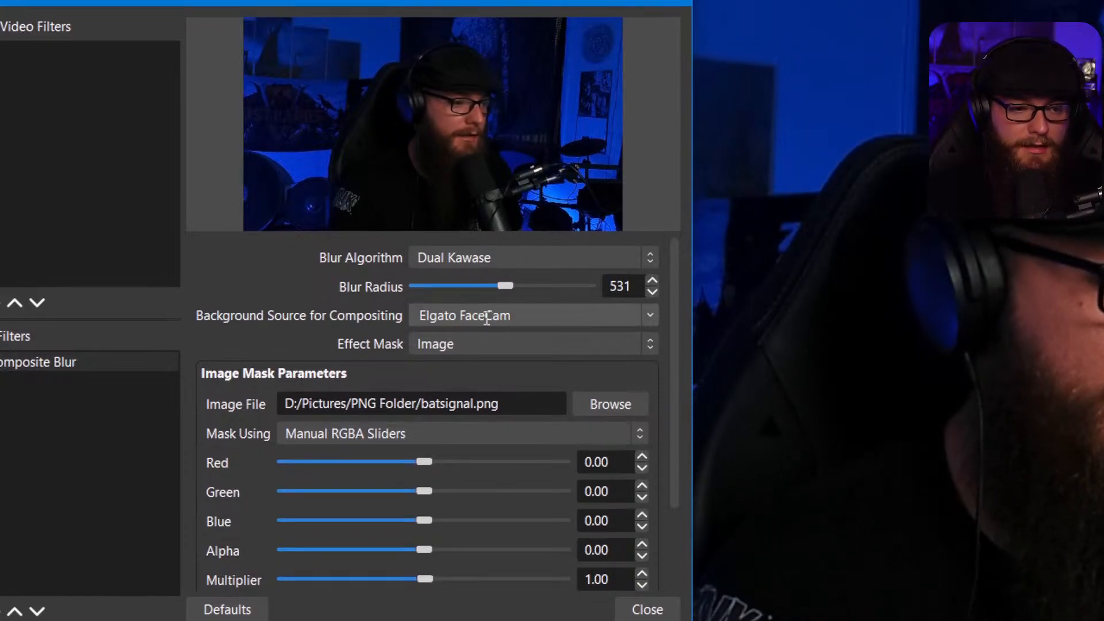
# Try the Source effect mask and switch the effect mask to Circle.
pyautogui.click(576, 329)
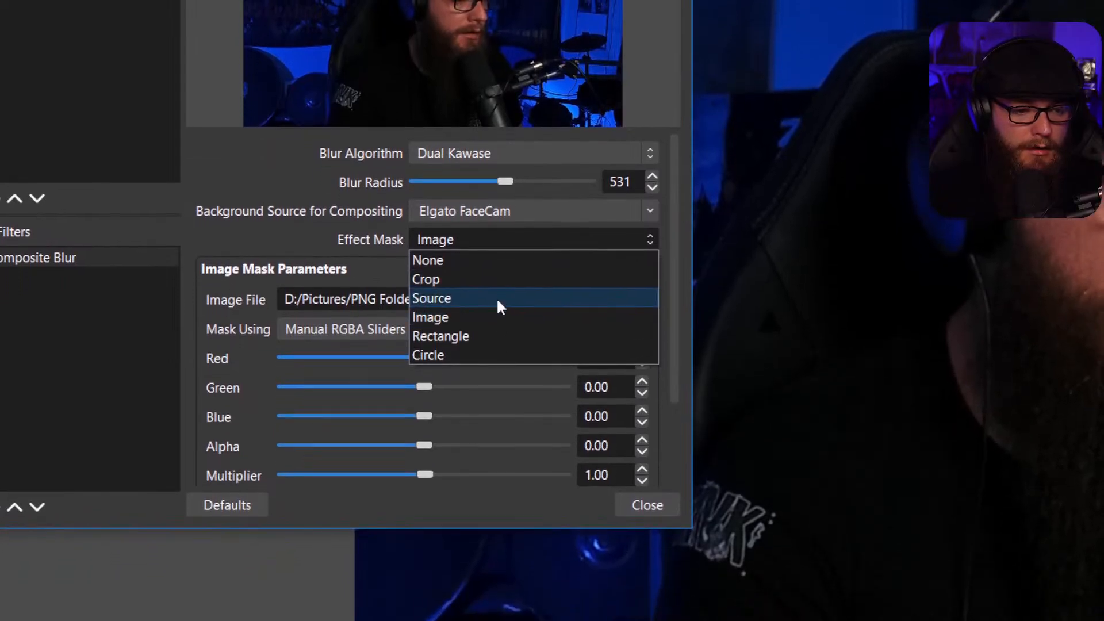
pyautogui.click(495, 333)
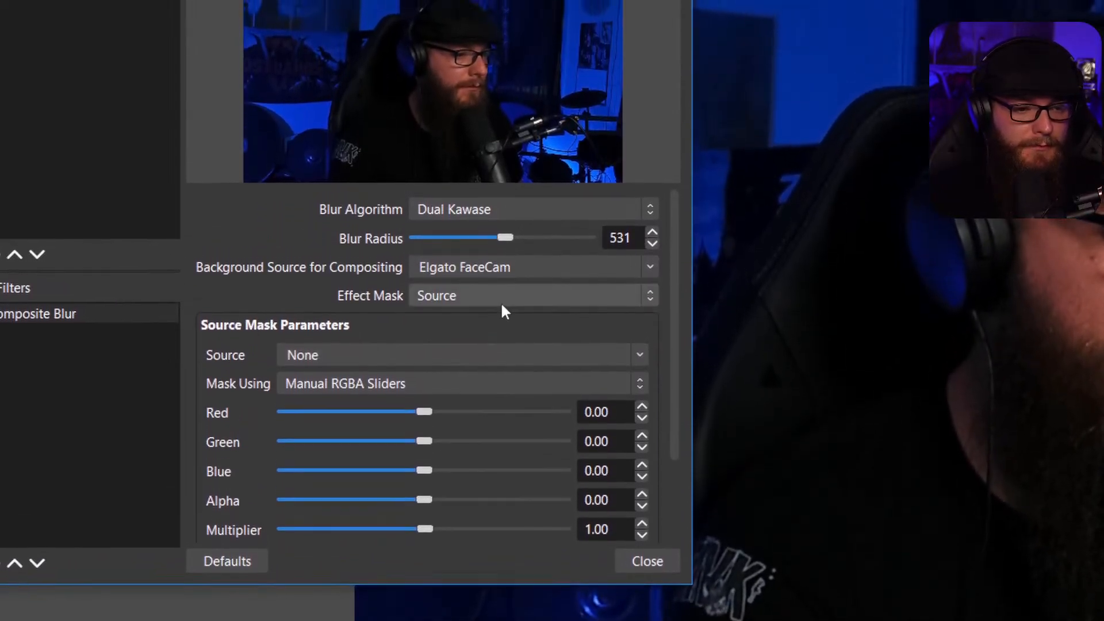
pyautogui.click(500, 286)
pyautogui.click(464, 396)
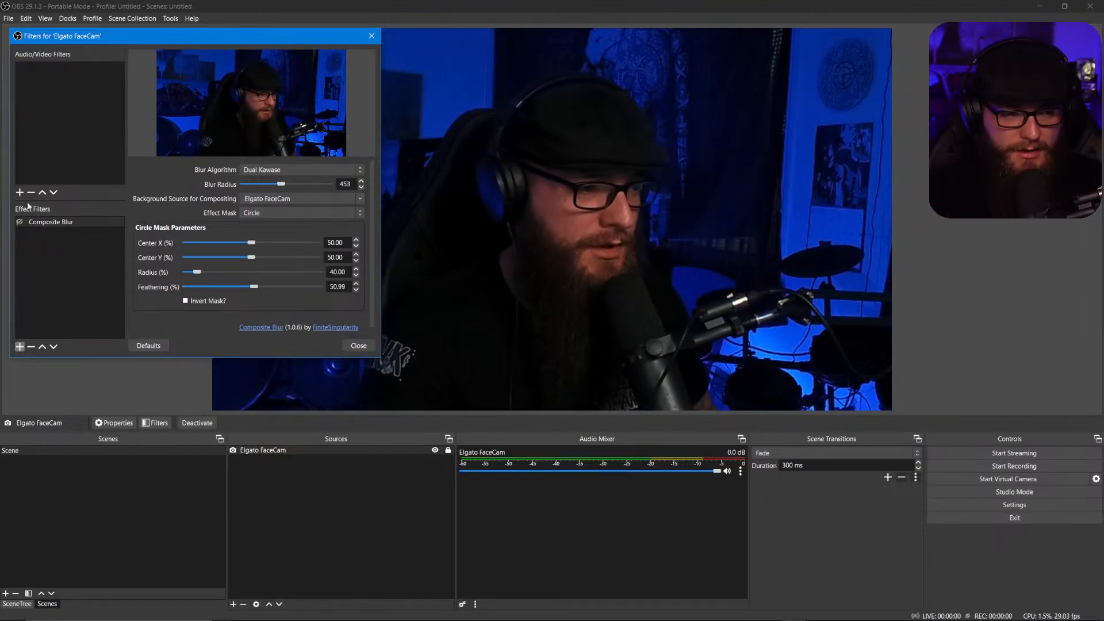
# Enable the Composite Blur filter and shift the circle mask's center to about 57.33% X and 53.67% Y.
pyautogui.click(20, 223)
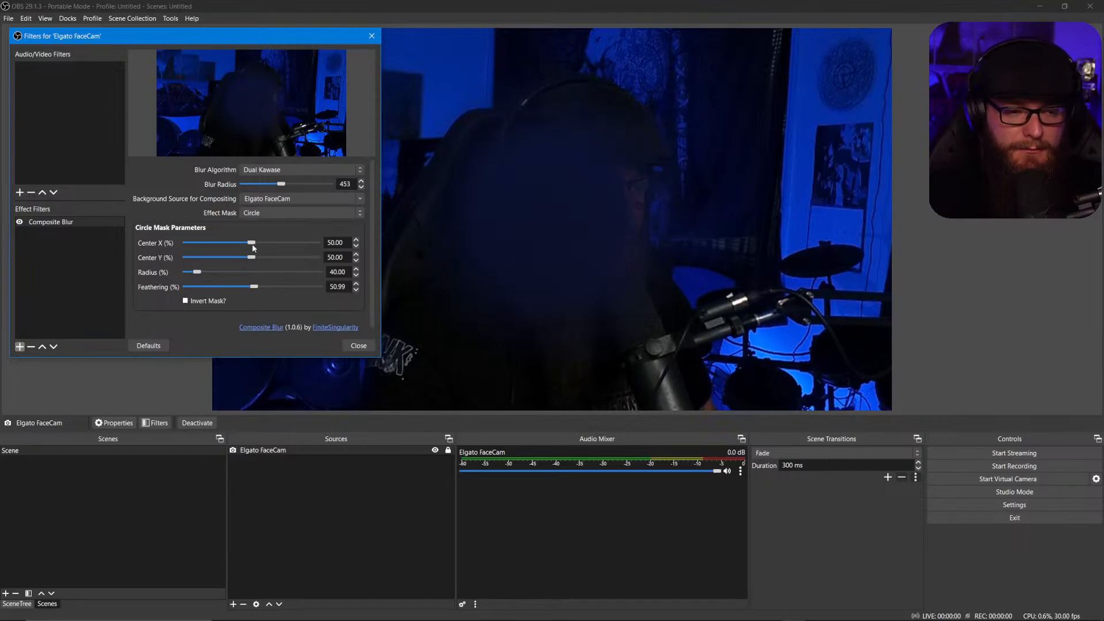
pyautogui.moveTo(251, 244); pyautogui.dragTo(251, 261)
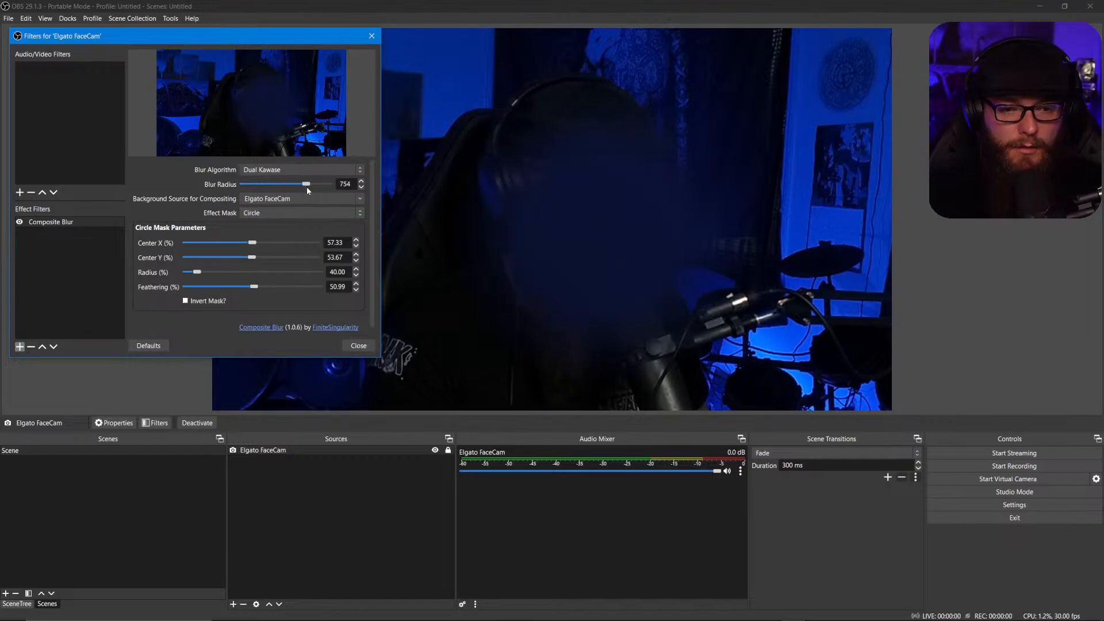
# Adjust the Dual Kawase Blur Radius to about 317 and change the effect mask to Rectangle.
pyautogui.moveTo(328, 185); pyautogui.dragTo(258, 202)
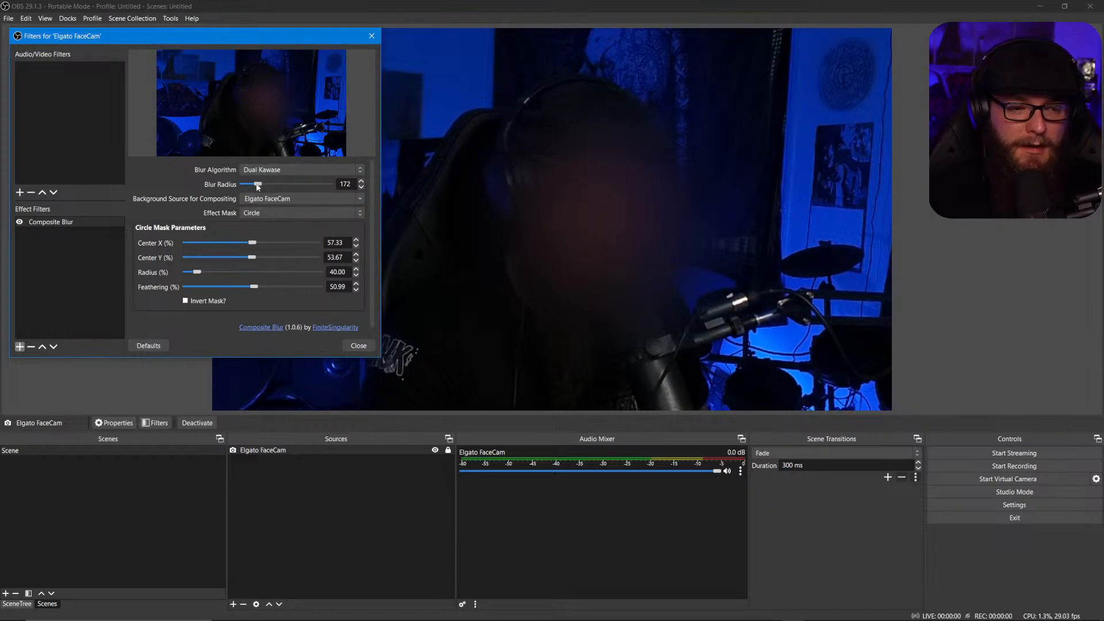
pyautogui.moveTo(257, 187)
pyautogui.mouseDown()
pyautogui.moveTo(289, 189)
pyautogui.moveTo(241, 196)
pyautogui.moveTo(269, 197)
pyautogui.mouseUp()
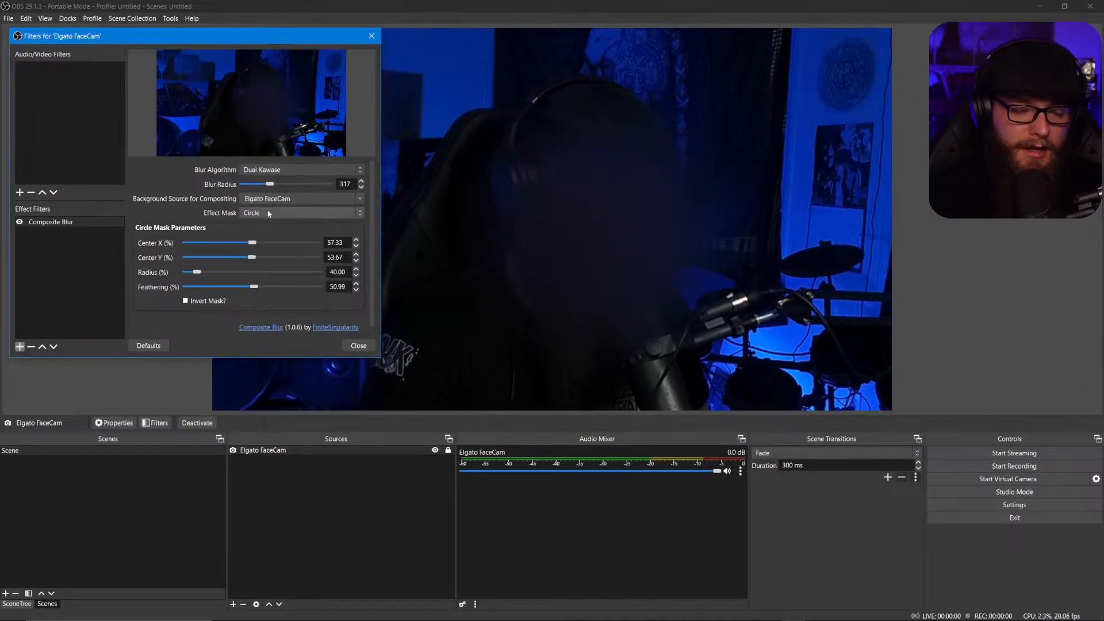
pyautogui.click(269, 214)
pyautogui.click(268, 232)
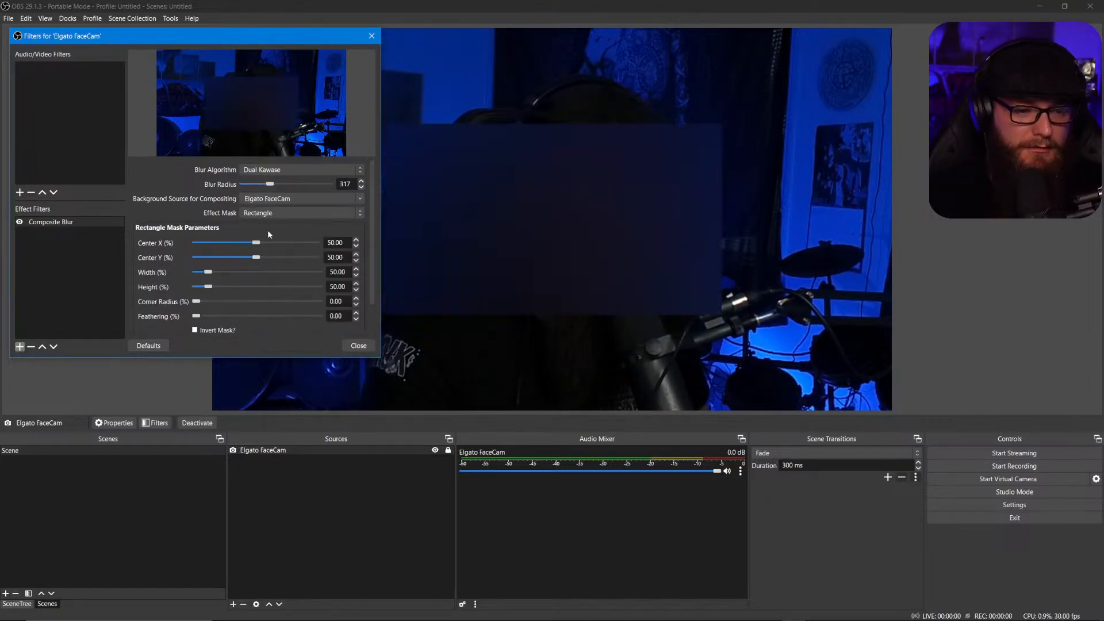
# Switch the effect mask to Image and mask using its Alpha Channel, with the Blur Radius at 338.
pyautogui.click(270, 214)
pyautogui.click(267, 251)
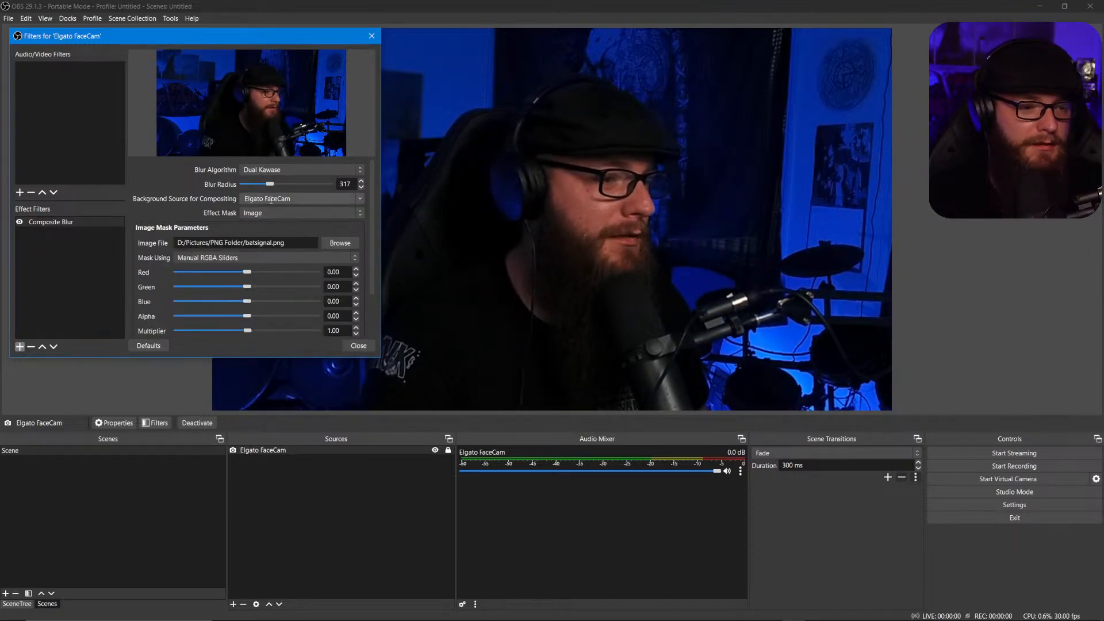
pyautogui.moveTo(270, 185); pyautogui.dragTo(290, 185)
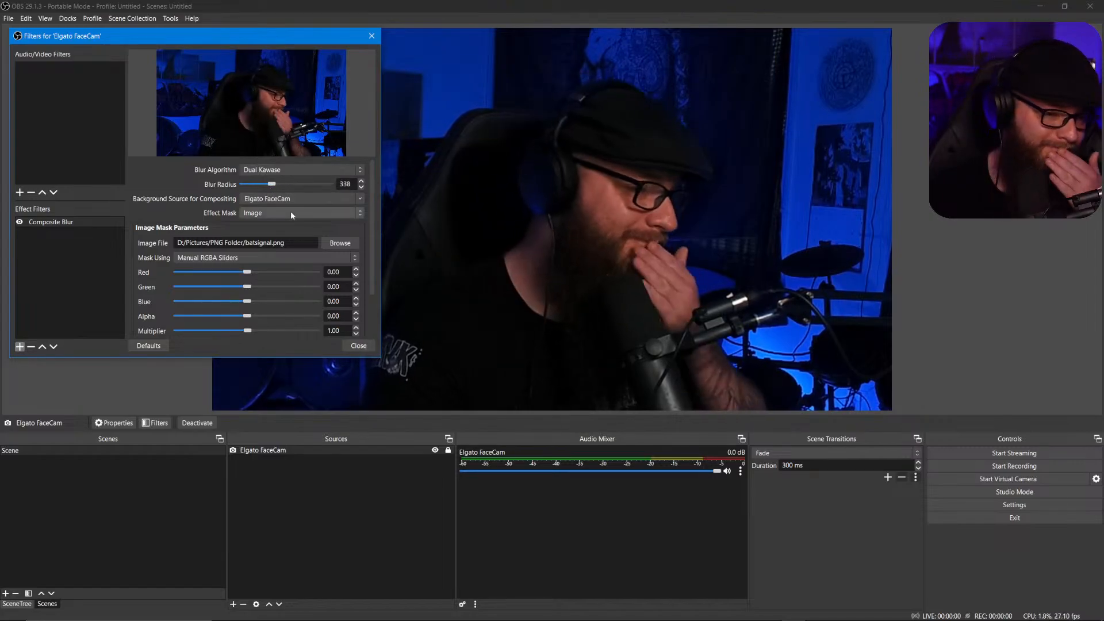
pyautogui.click(260, 258)
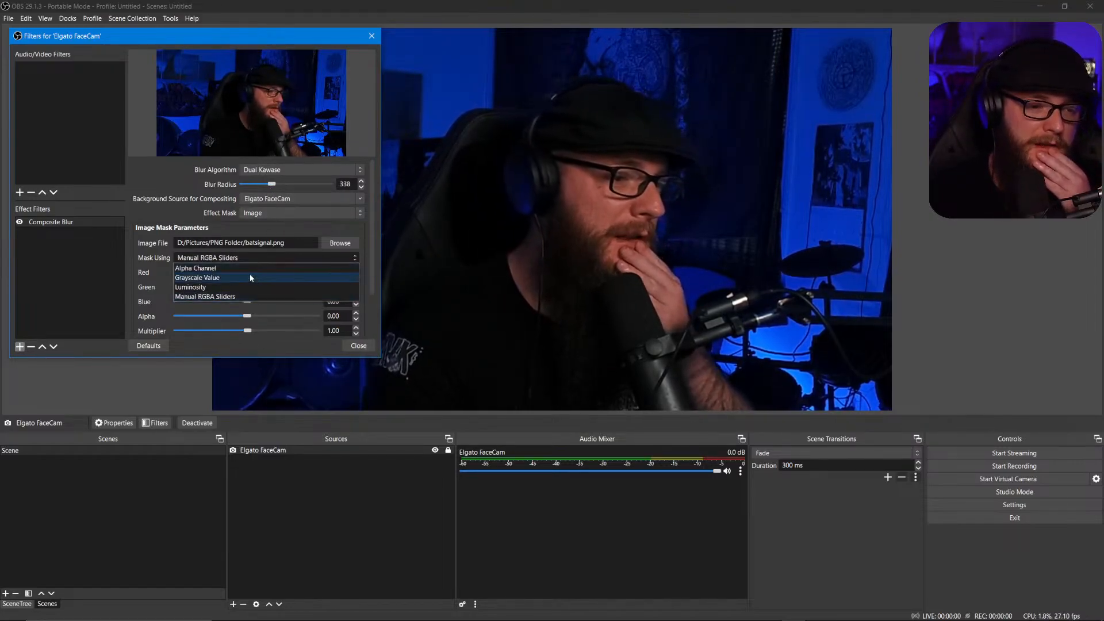
pyautogui.click(251, 269)
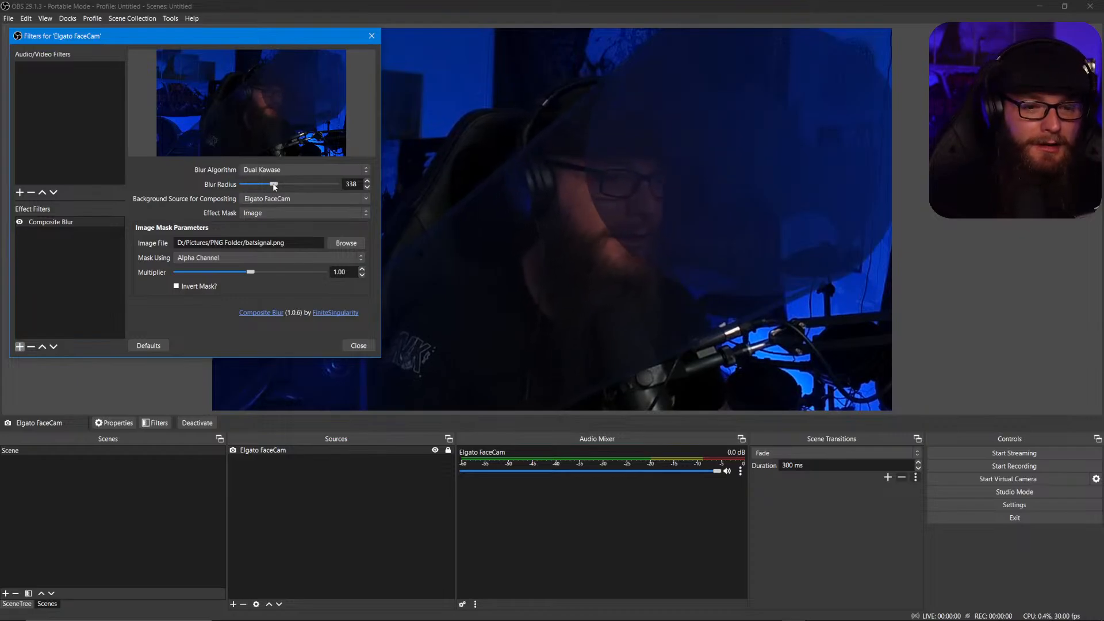
# Raise the Blur Radius to about 515 and try the image mask's Multiplier at about 21.20, ending at about 0.90.
pyautogui.moveTo(260, 186)
pyautogui.mouseDown()
pyautogui.moveTo(234, 185)
pyautogui.moveTo(251, 192)
pyautogui.mouseUp()
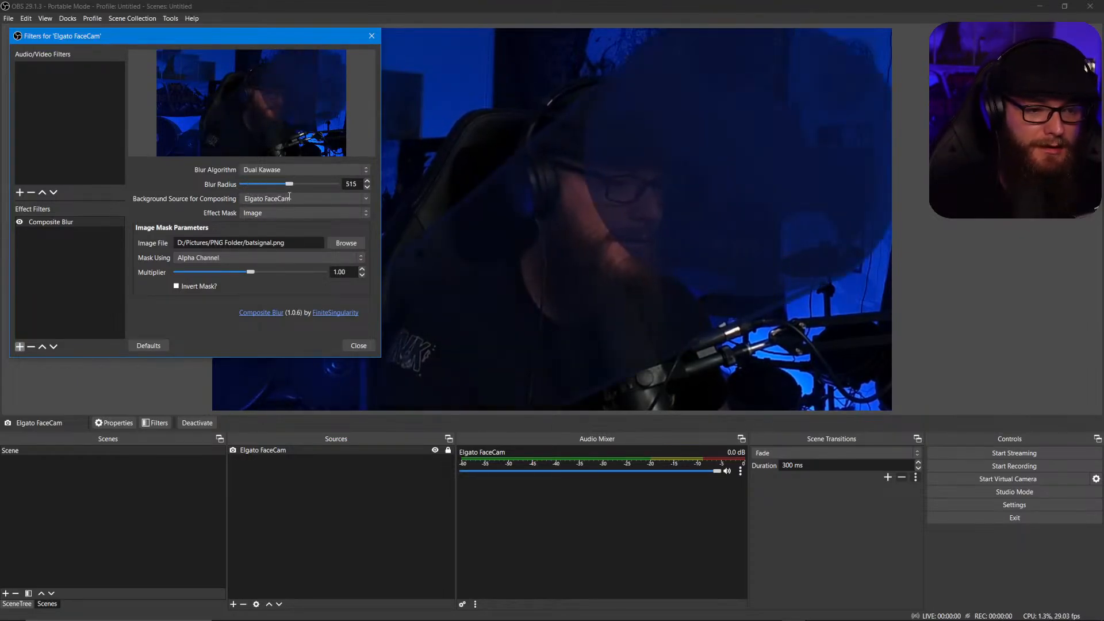
pyautogui.moveTo(253, 273); pyautogui.dragTo(261, 273)
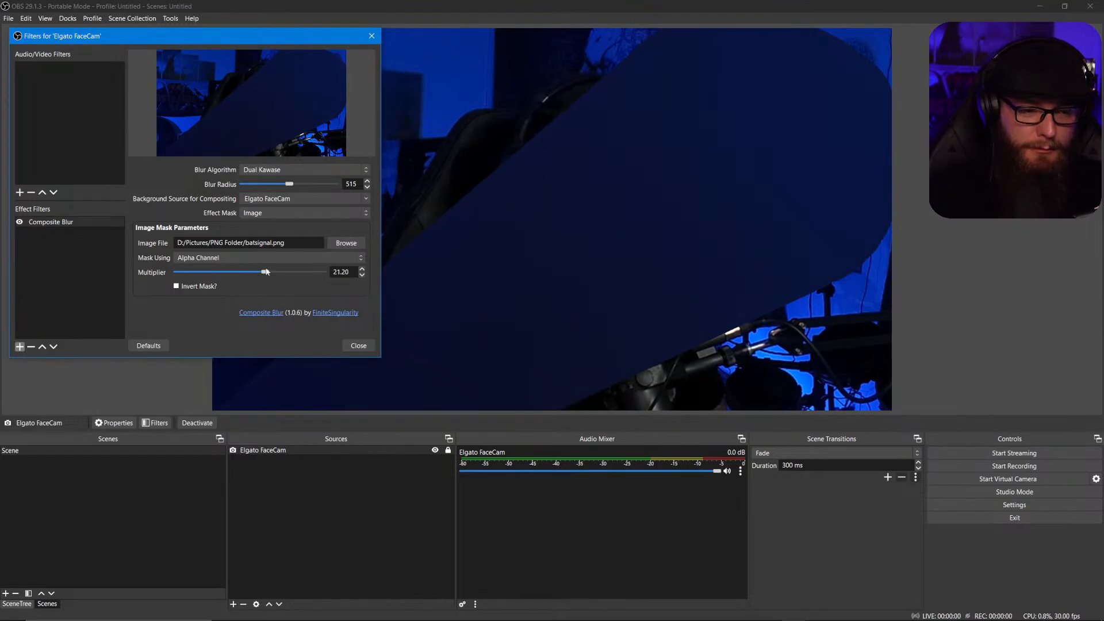
pyautogui.moveTo(254, 273)
pyautogui.mouseDown()
pyautogui.moveTo(235, 277)
pyautogui.moveTo(250, 276)
pyautogui.mouseUp()
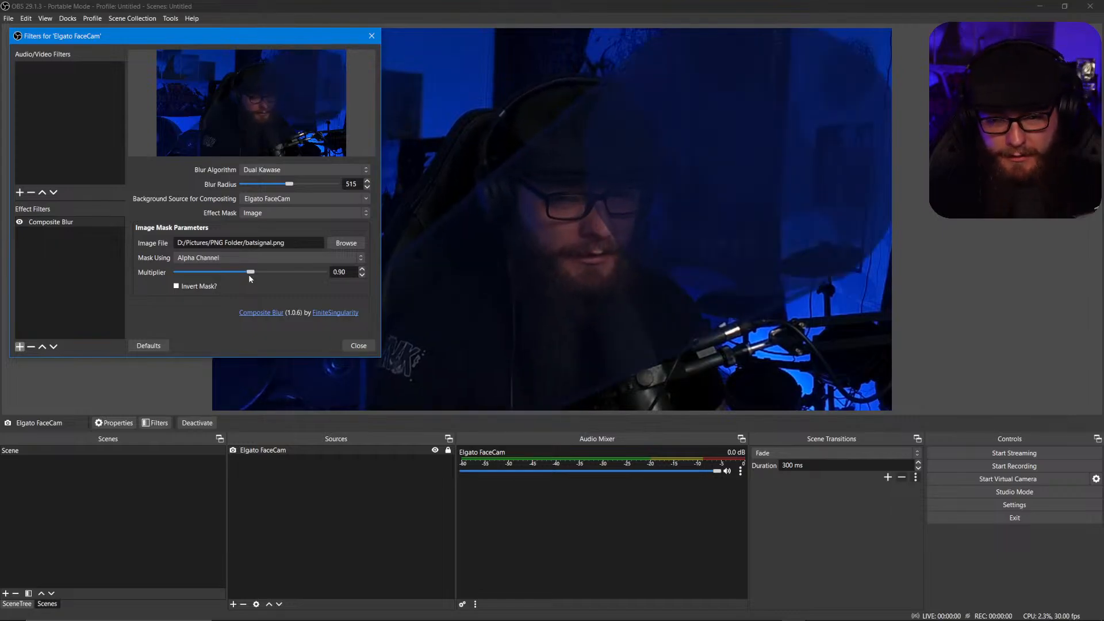
# Change the effect mask back to Circle and the blur algorithm to Pixelate.
pyautogui.click(304, 212)
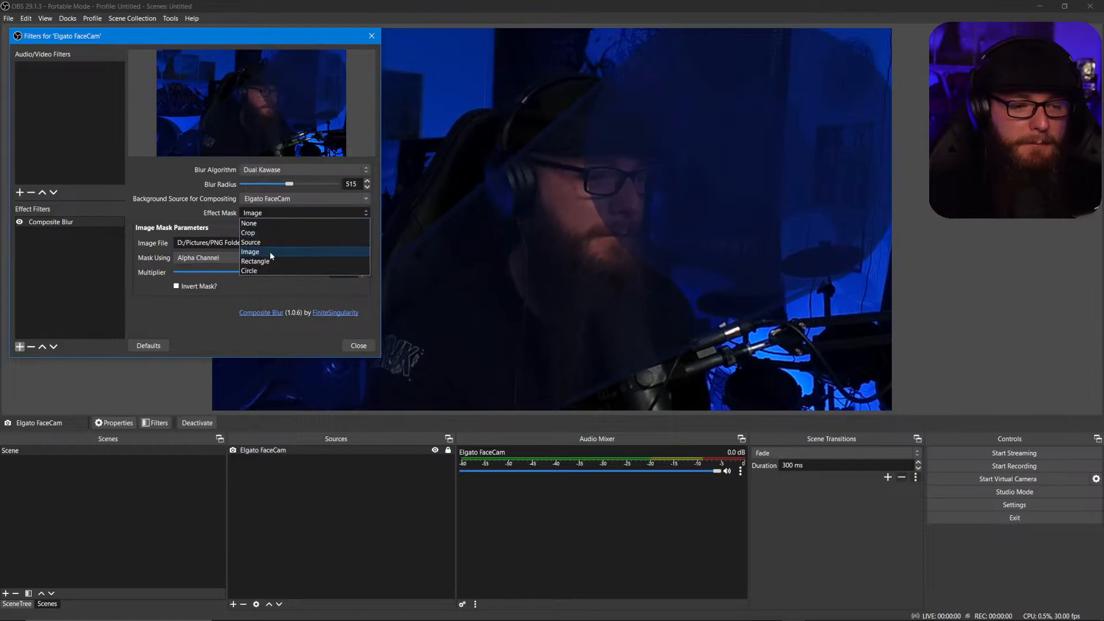
pyautogui.click(263, 270)
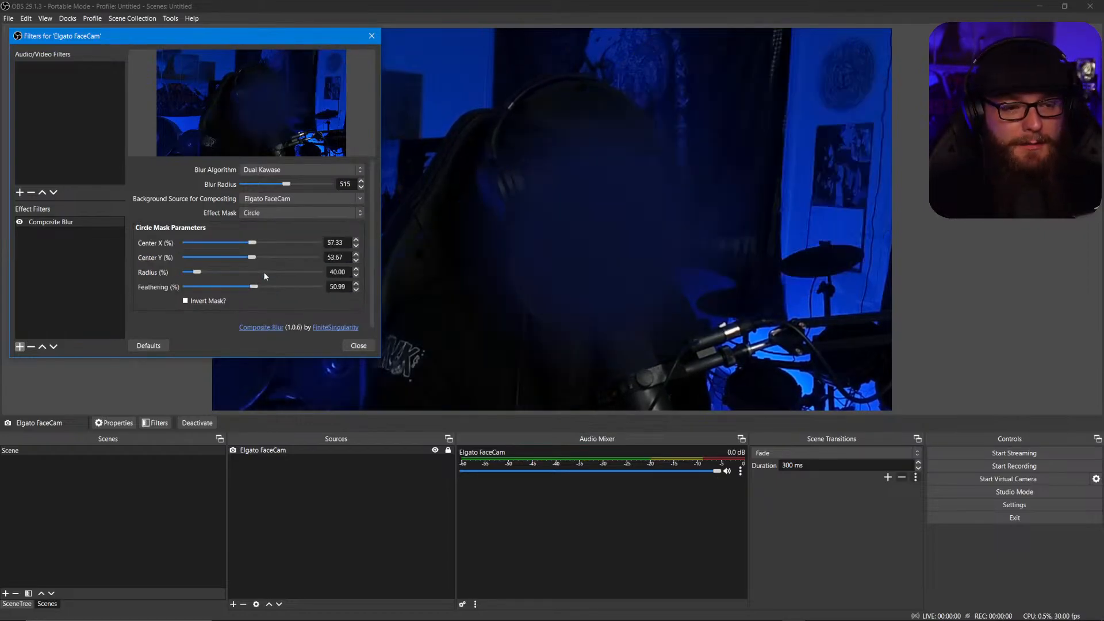
pyautogui.click(268, 171)
pyautogui.click(260, 210)
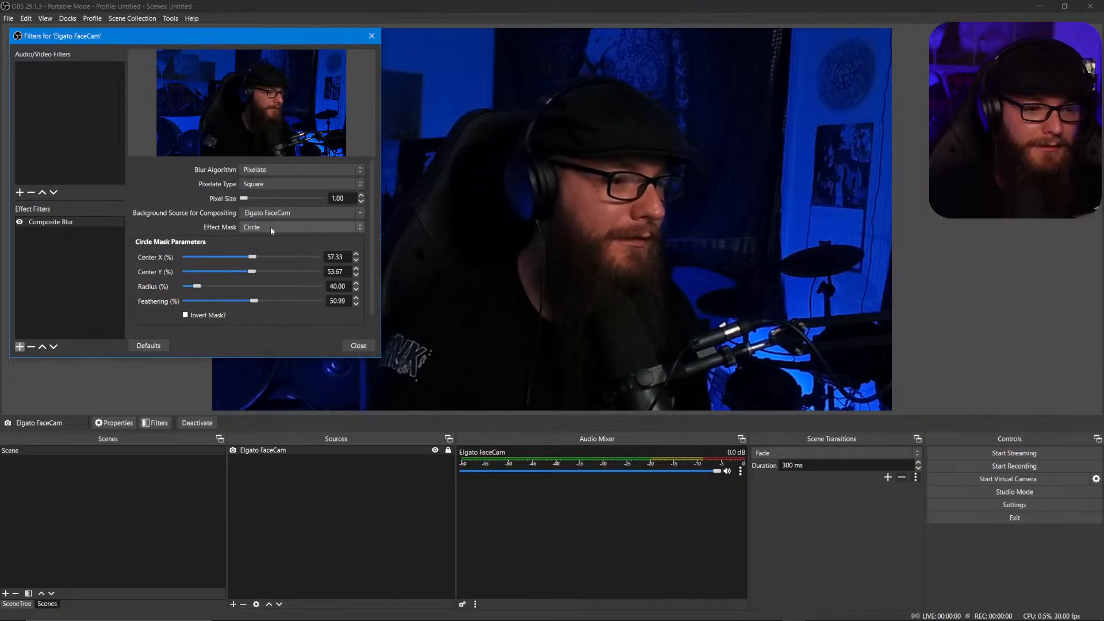
# Set the Pixel Size to about 259.60 and reduce the circle mask's Feathering to 0.
pyautogui.click(270, 226)
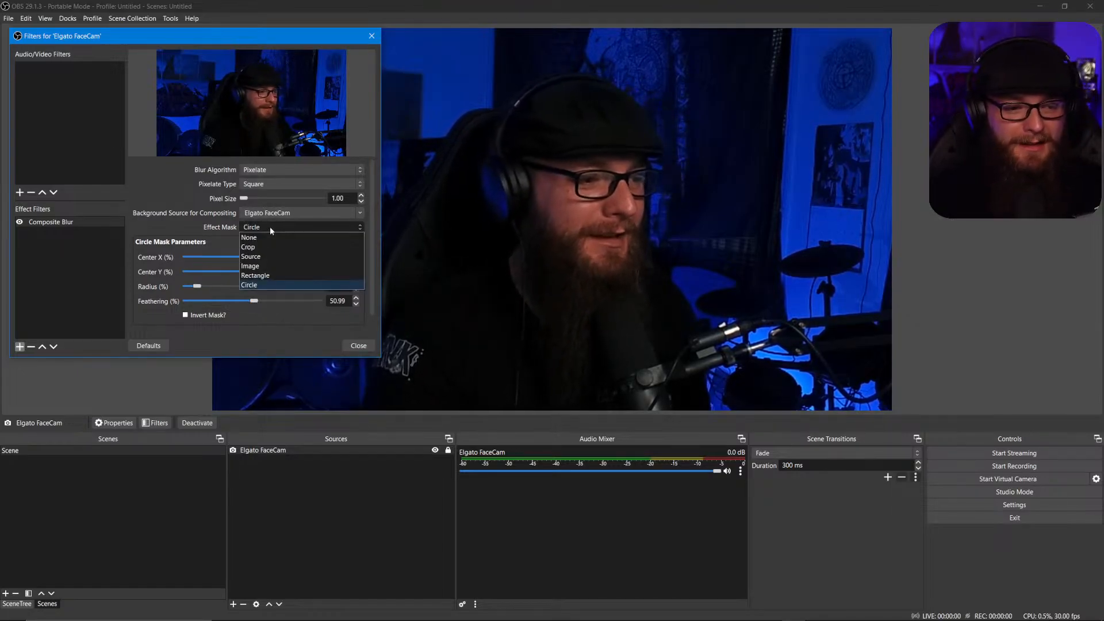
pyautogui.click(270, 226)
pyautogui.moveTo(244, 198); pyautogui.dragTo(263, 198)
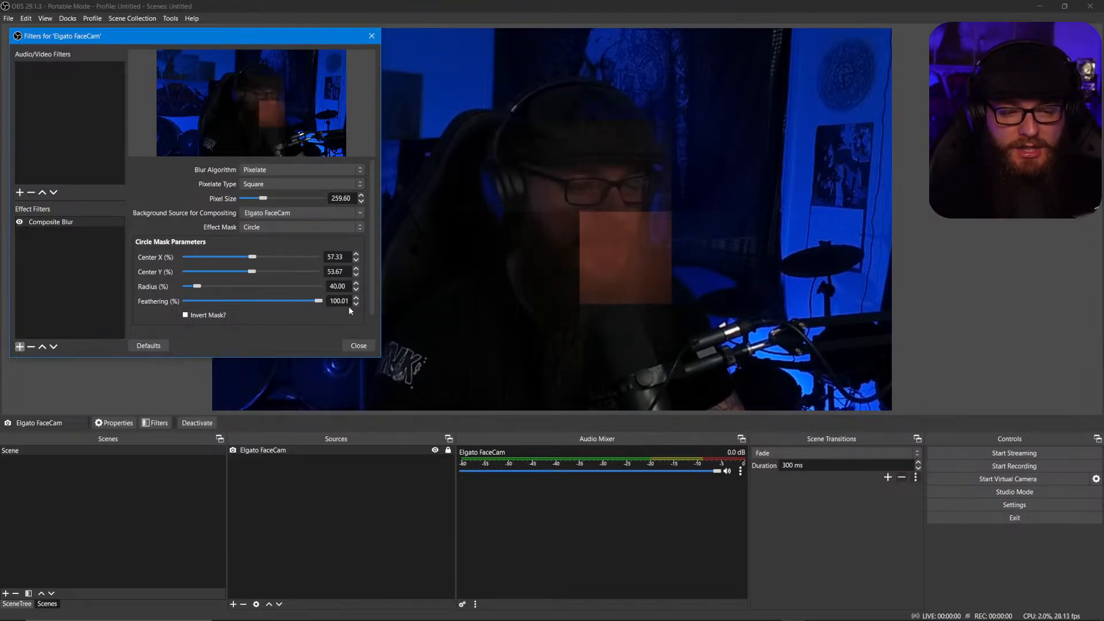
pyautogui.moveTo(318, 301); pyautogui.dragTo(139, 326)
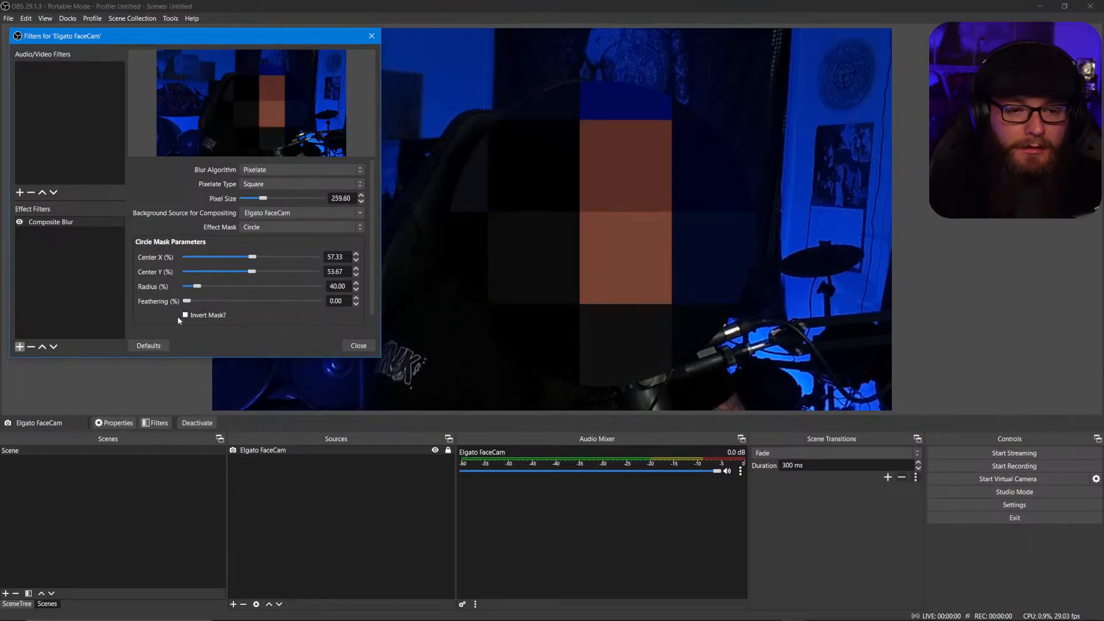
pyautogui.moveTo(178, 318)
pyautogui.mouseDown()
pyautogui.moveTo(267, 317)
pyautogui.moveTo(177, 330)
pyautogui.mouseUp()
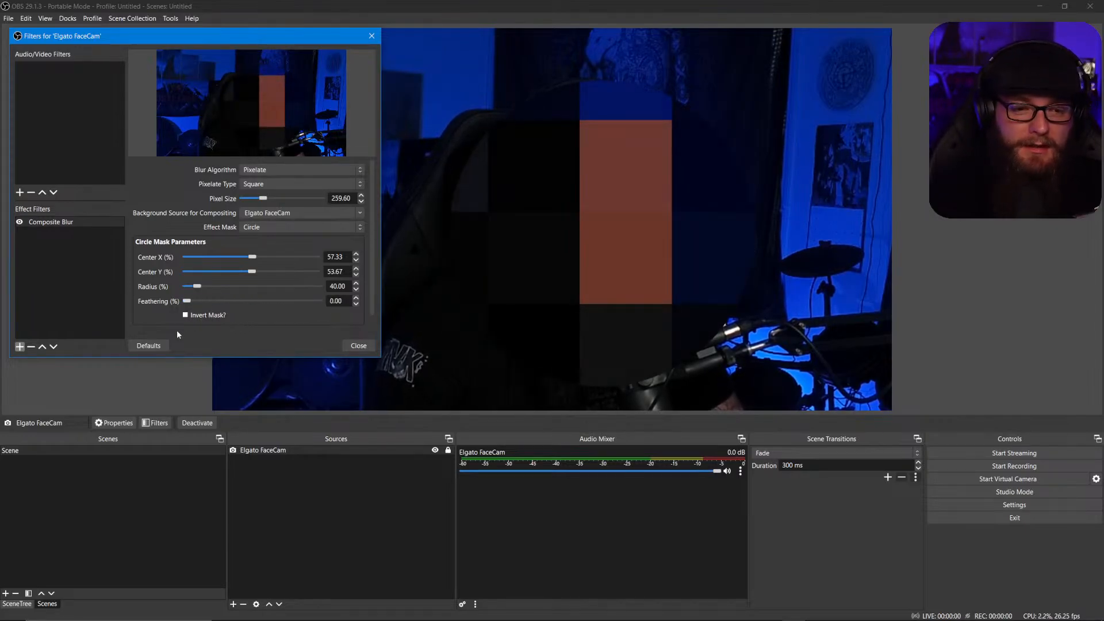
# Set the Pixelate Type to Circle, shrink the circle mask's Radius to about 29.41% and close the filter settings.
pyautogui.click(264, 230)
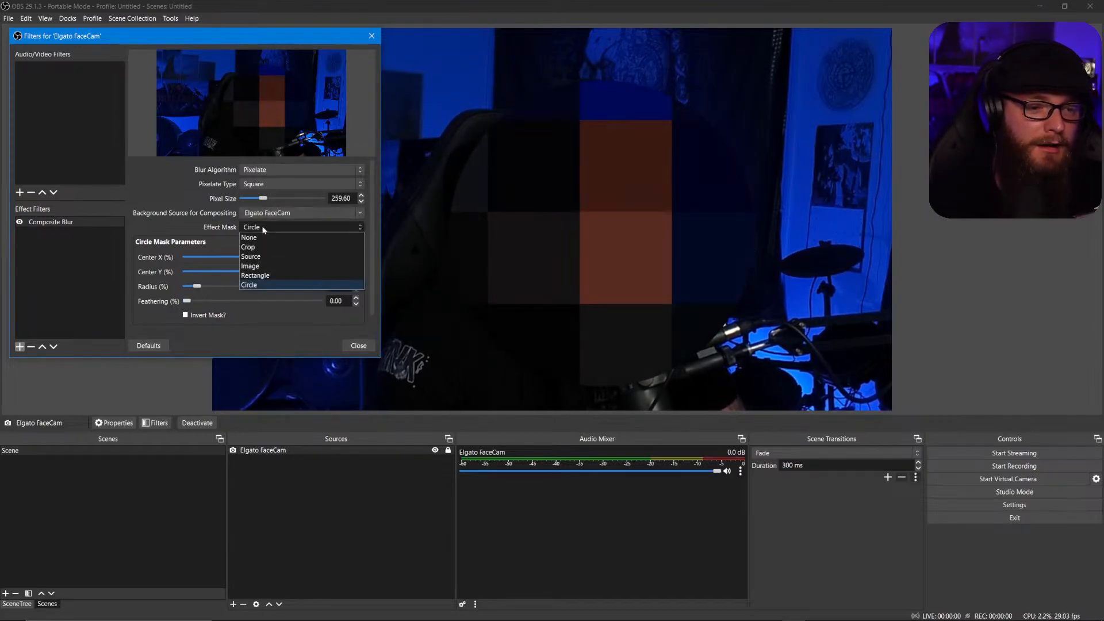
pyautogui.click(238, 208)
pyautogui.click(250, 188)
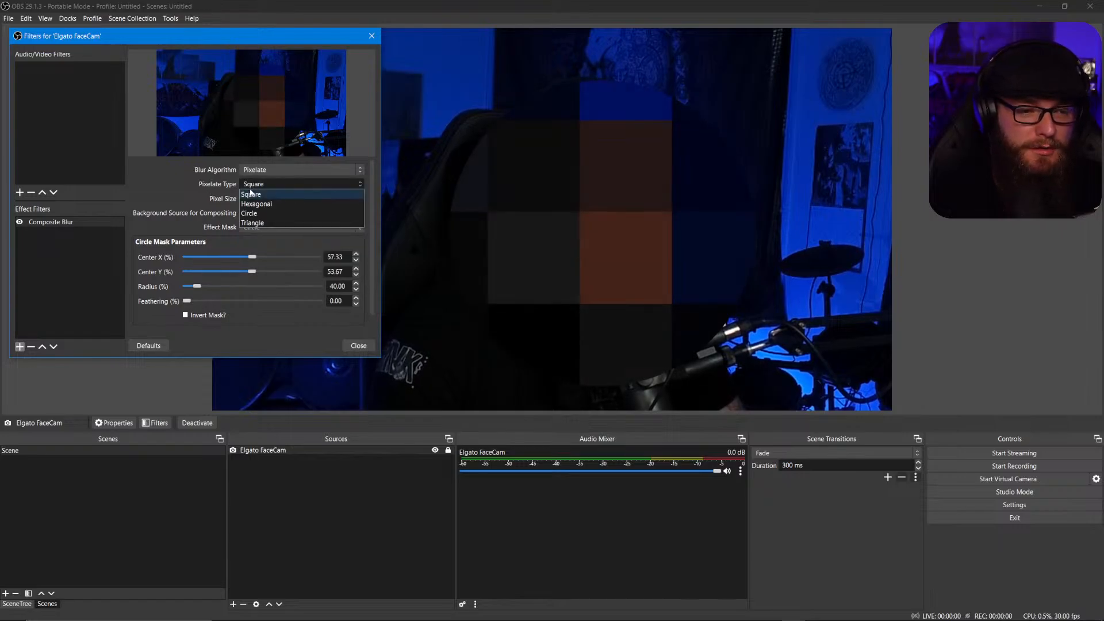
pyautogui.click(252, 213)
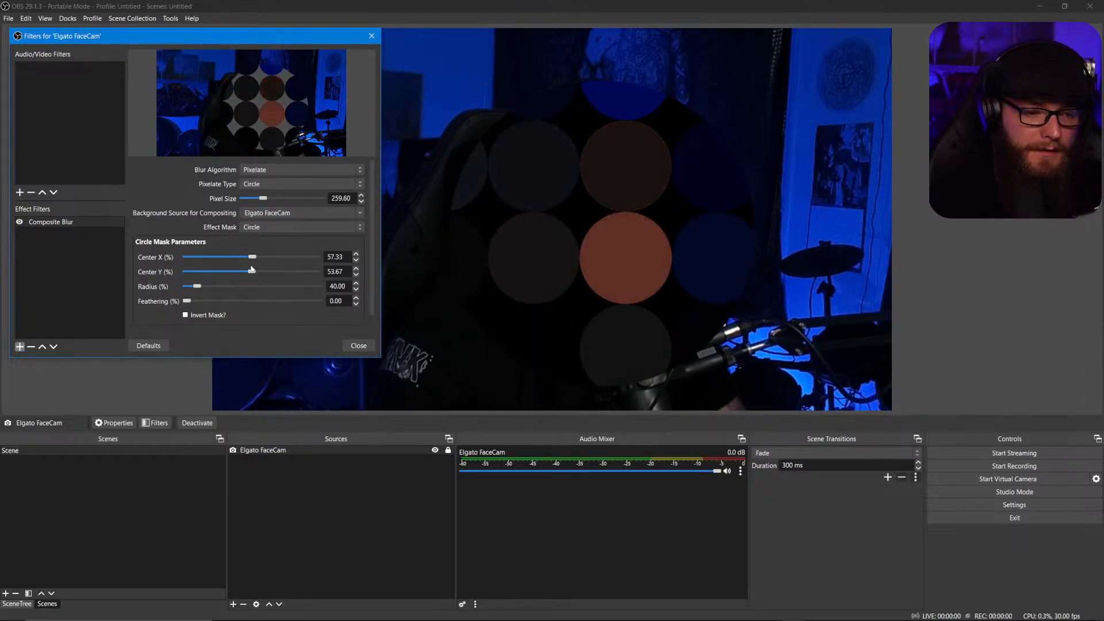
pyautogui.moveTo(196, 288); pyautogui.dragTo(191, 293)
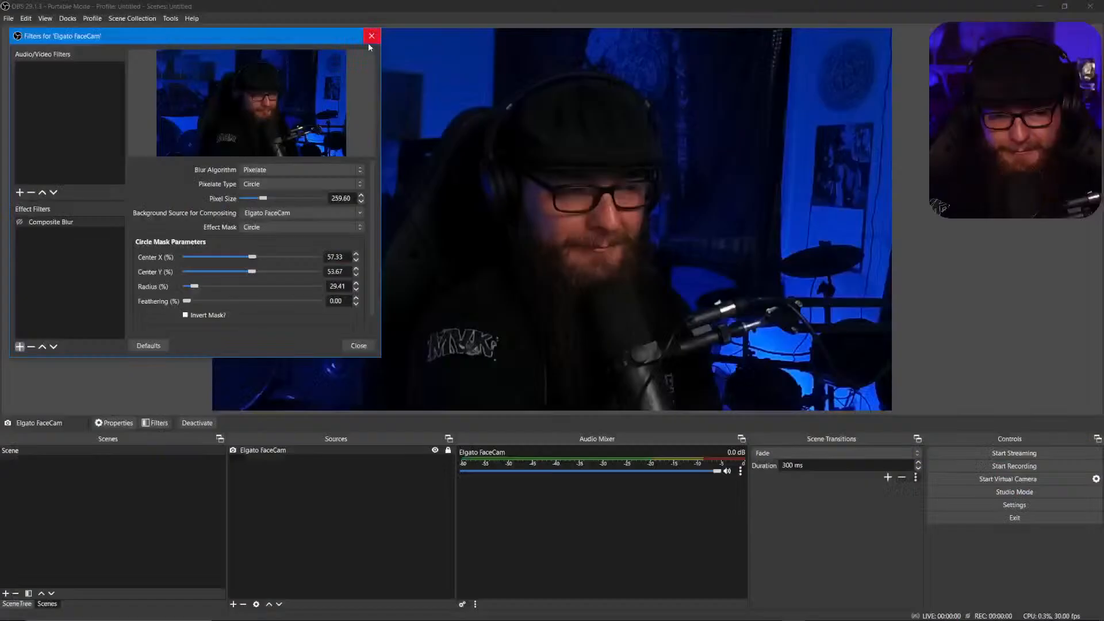
pyautogui.click(368, 40)
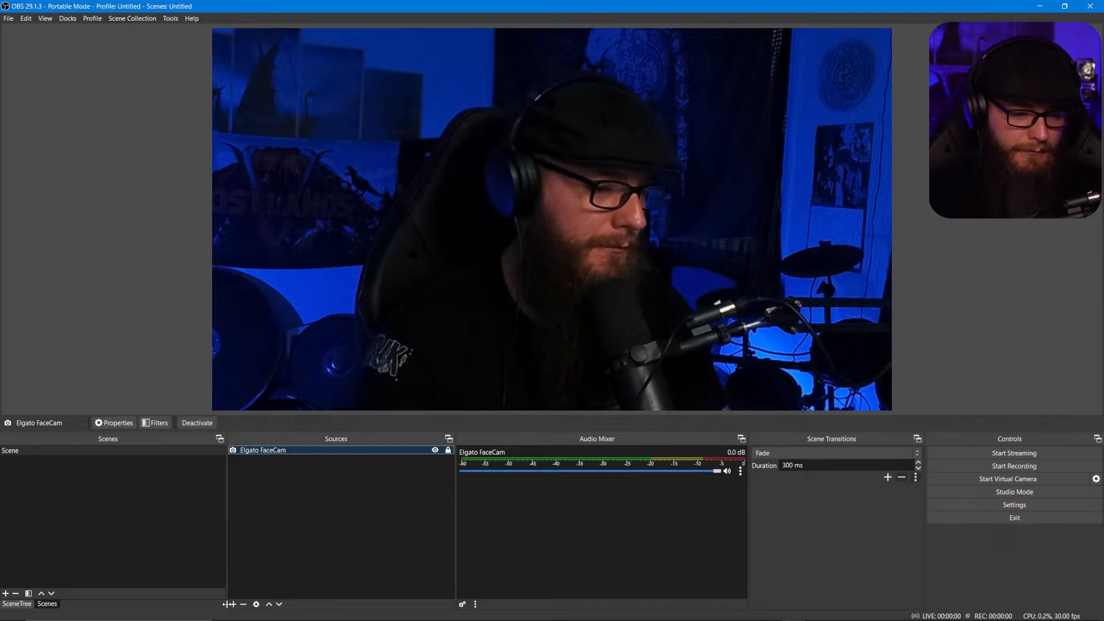
# Copy the Elgato FaceCam source and paste it into the same scene as a reference.
pyautogui.rightClick(281, 453)
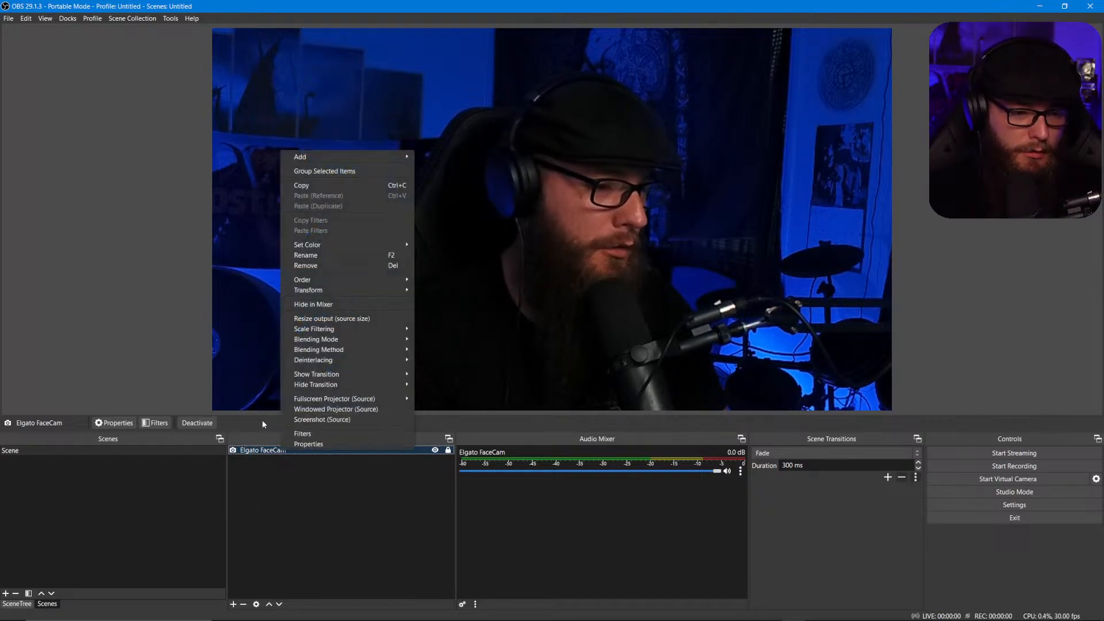
pyautogui.click(255, 489)
pyautogui.click(255, 490)
pyautogui.rightClick(302, 452)
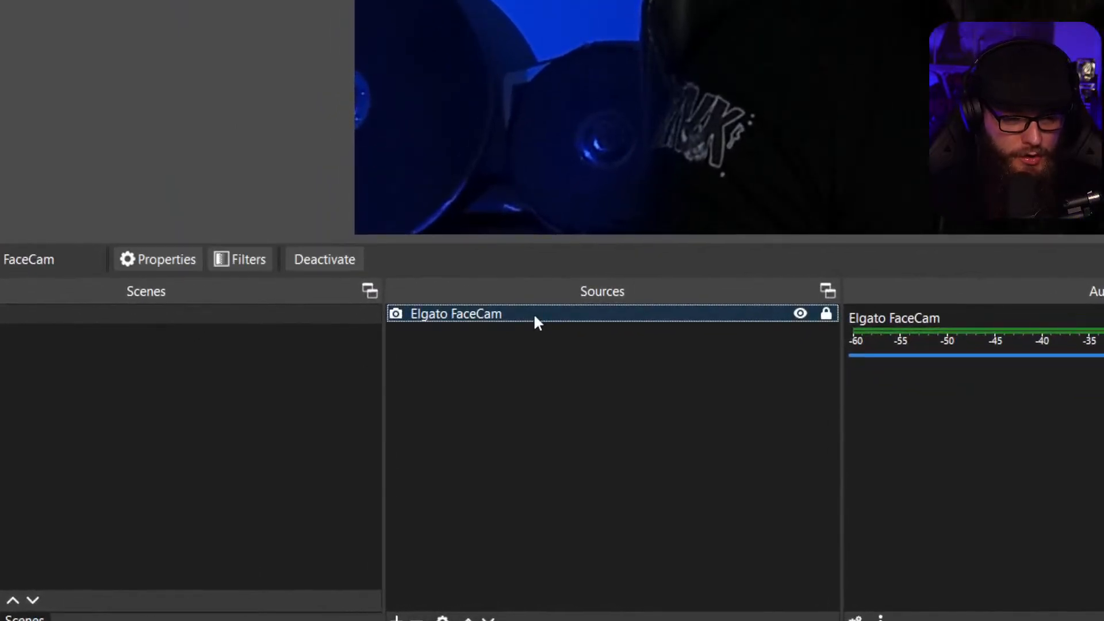
pyautogui.rightClick(533, 313)
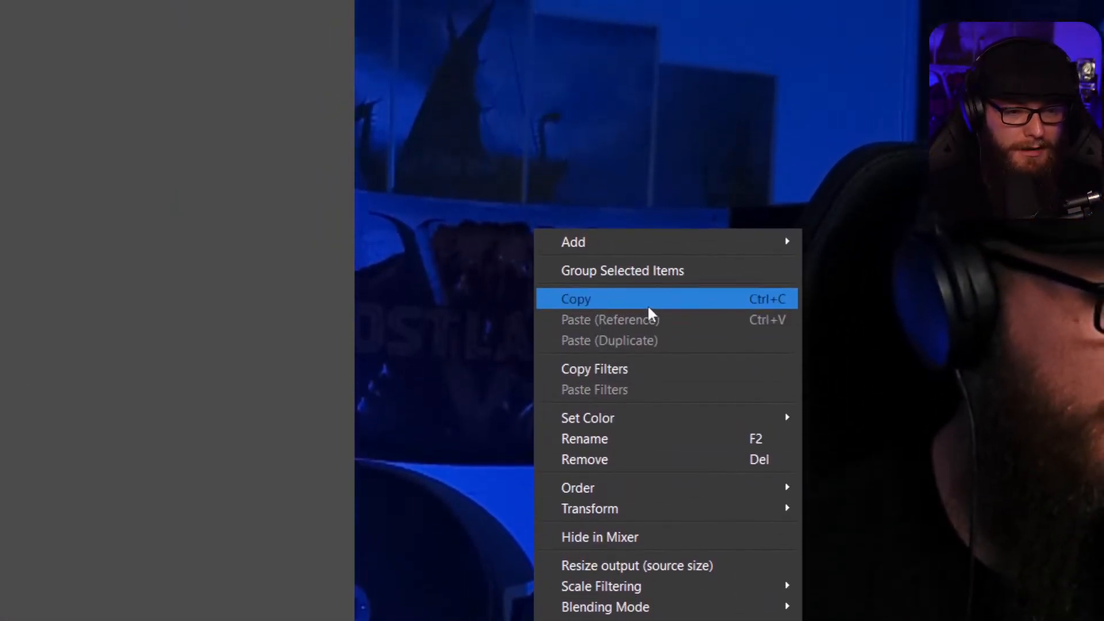
pyautogui.click(648, 299)
pyautogui.rightClick(493, 317)
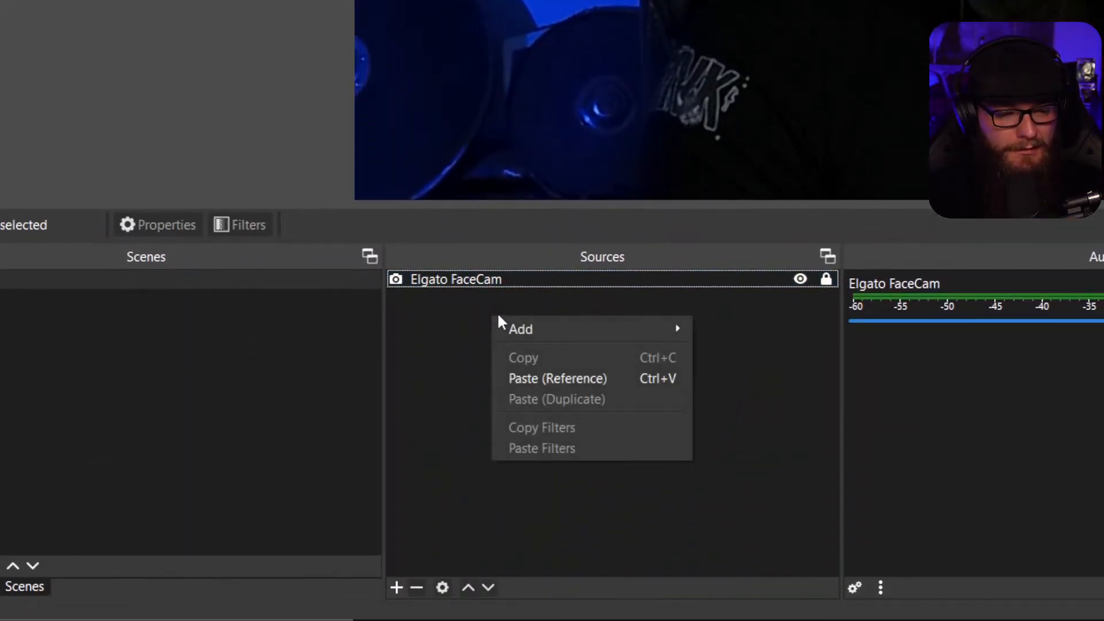
pyautogui.click(525, 380)
pyautogui.click(563, 336)
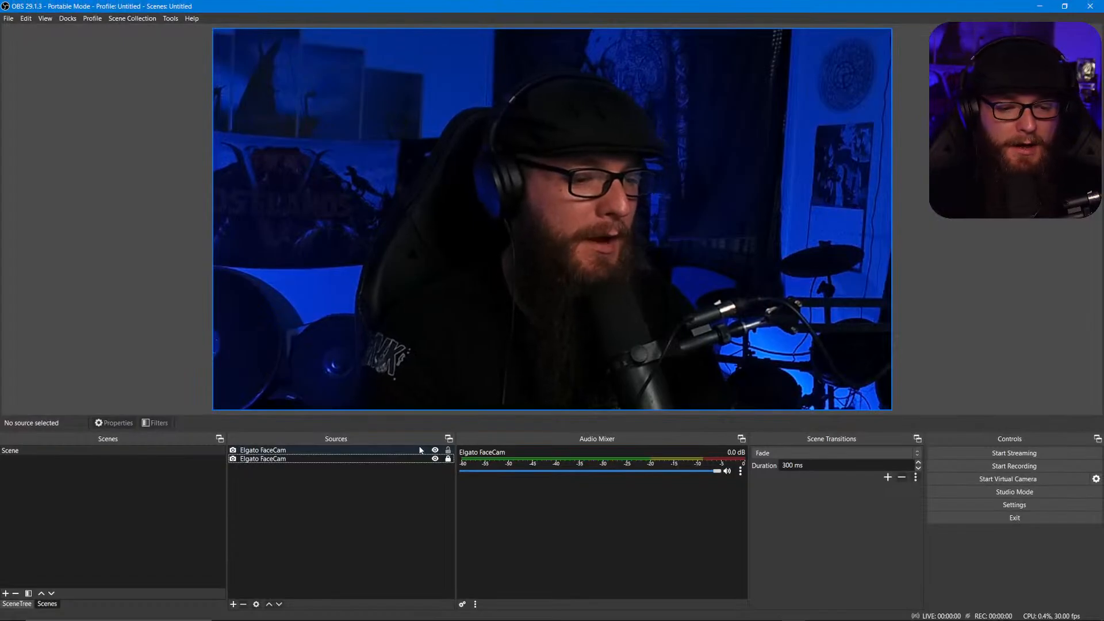
# Crop the upper Elgato FaceCam copy on its left, top and right sides to frame the person, and deselect it.
pyautogui.click(268, 210)
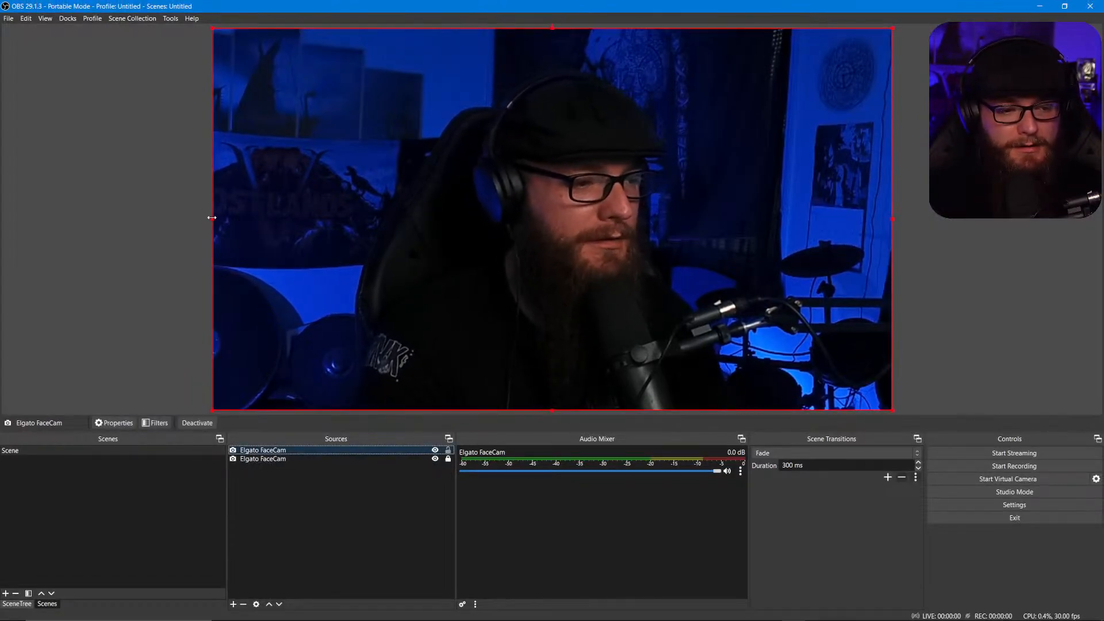
pyautogui.moveTo(213, 219); pyautogui.dragTo(216, 220)
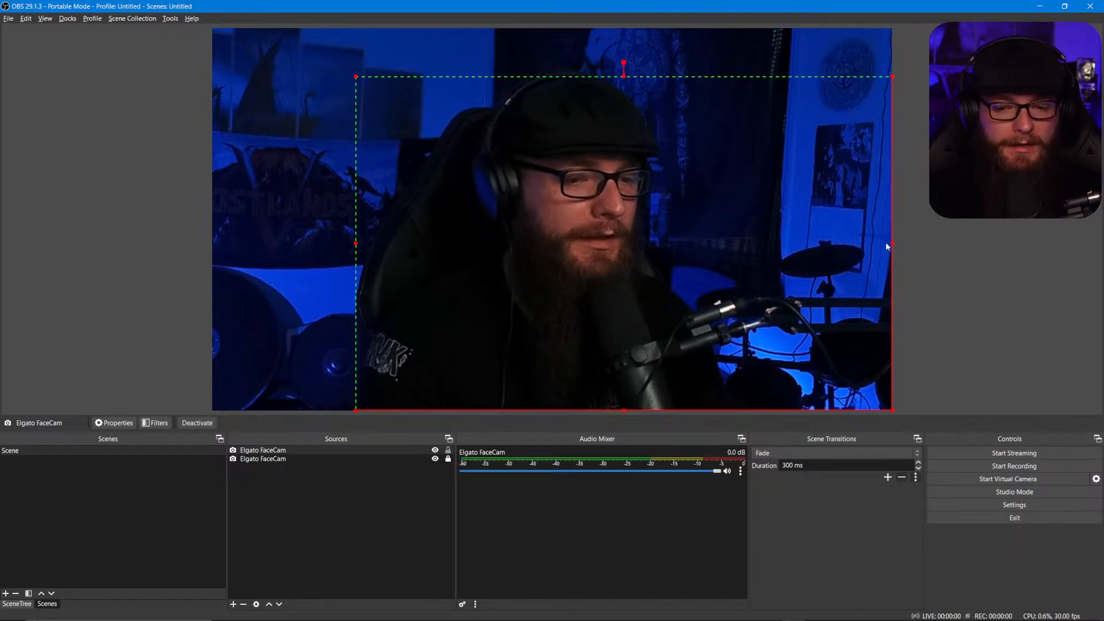
pyautogui.moveTo(890, 243); pyautogui.dragTo(723, 266)
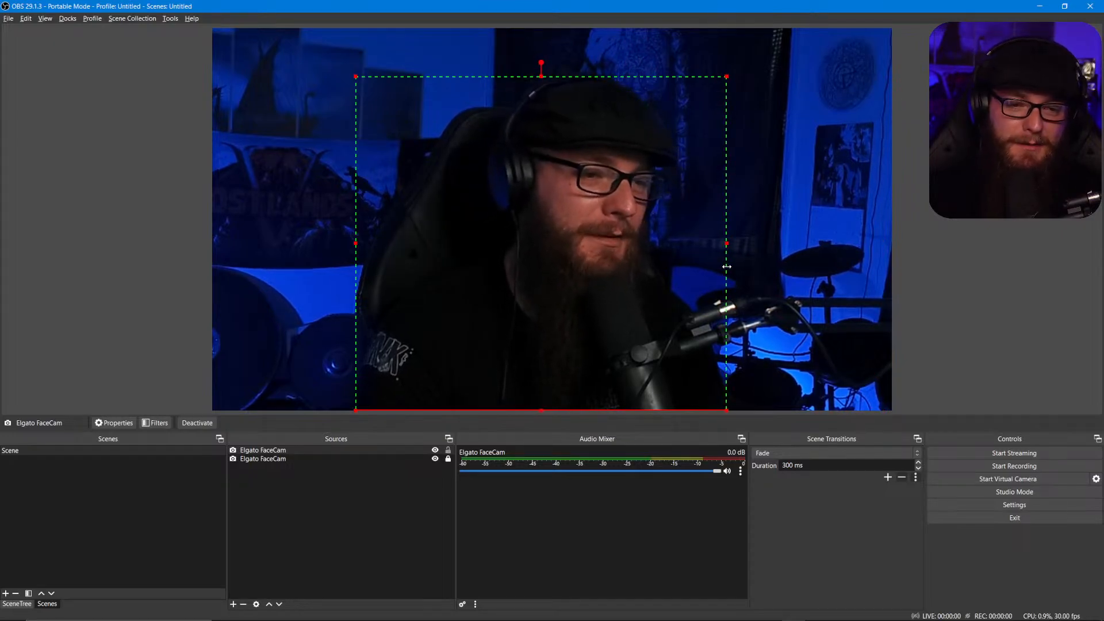
pyautogui.click(392, 537)
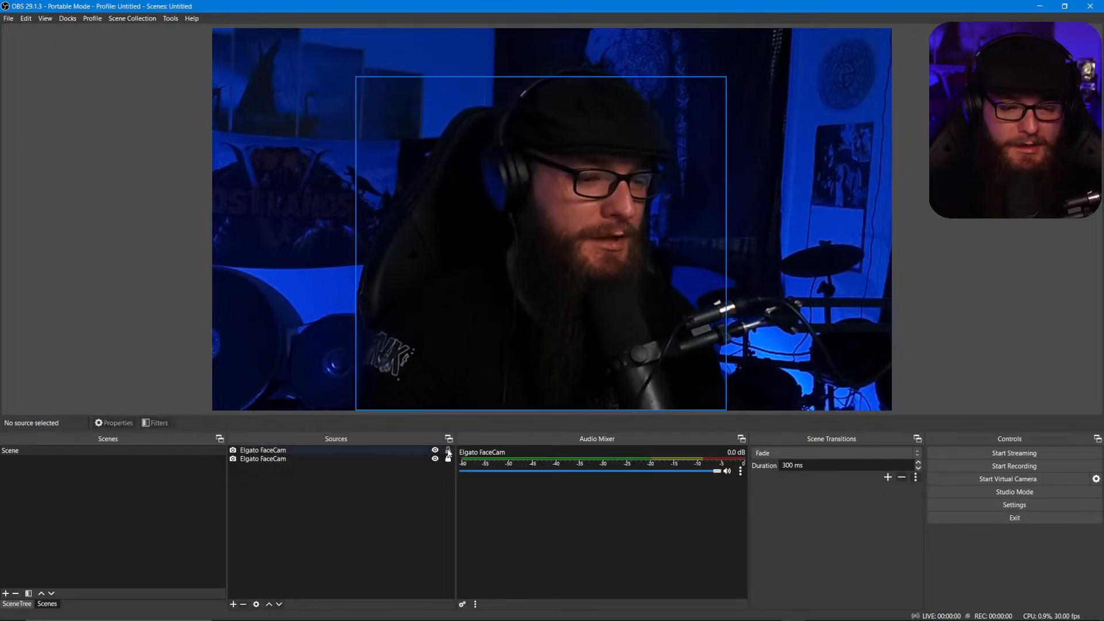
# Open the filters of the lower, uncropped Elgato FaceCam source and move the window clear of the source list.
pyautogui.rightClick(418, 459)
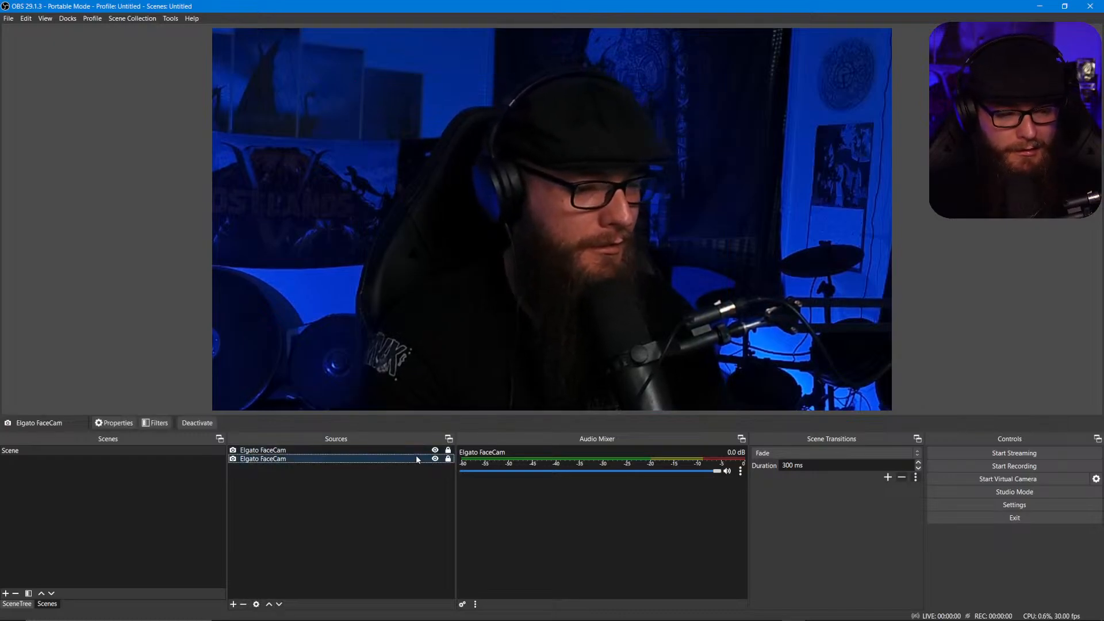
pyautogui.click(432, 439)
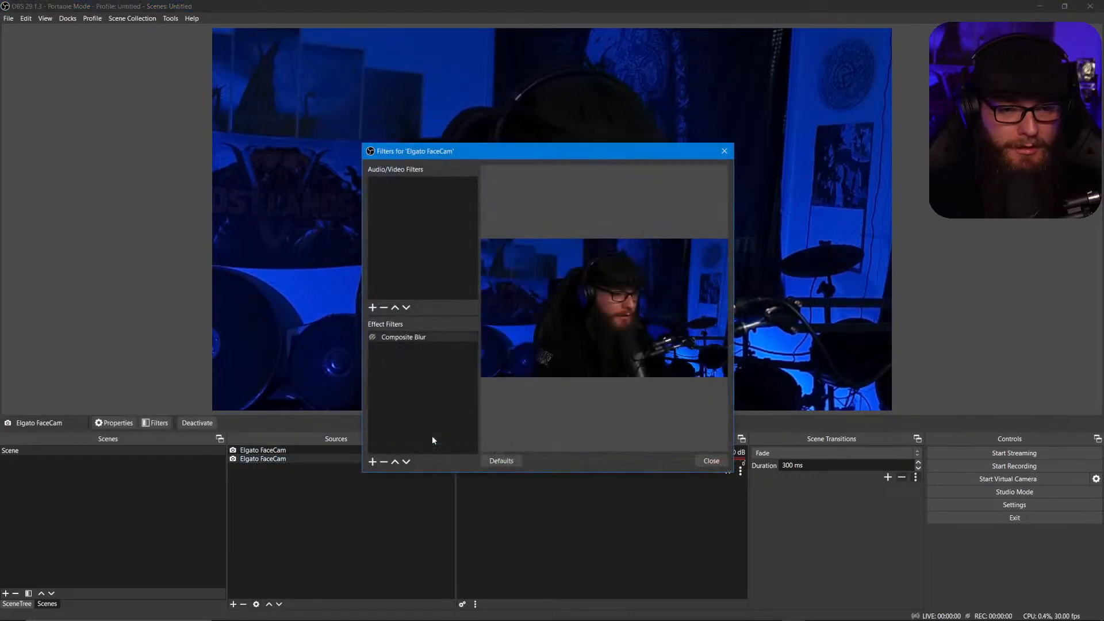
pyautogui.moveTo(499, 153); pyautogui.dragTo(156, 39)
# Rename the upper, cropped source as Elgato FaceCam 1 and close the filters window.
pyautogui.rightClick(274, 451)
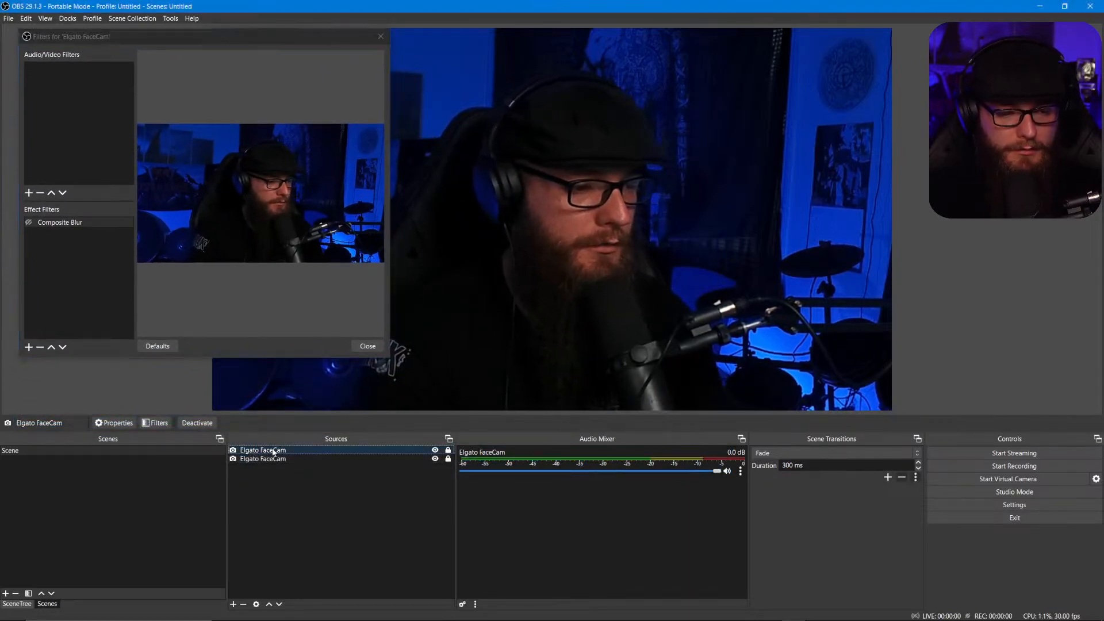
pyautogui.click(348, 255)
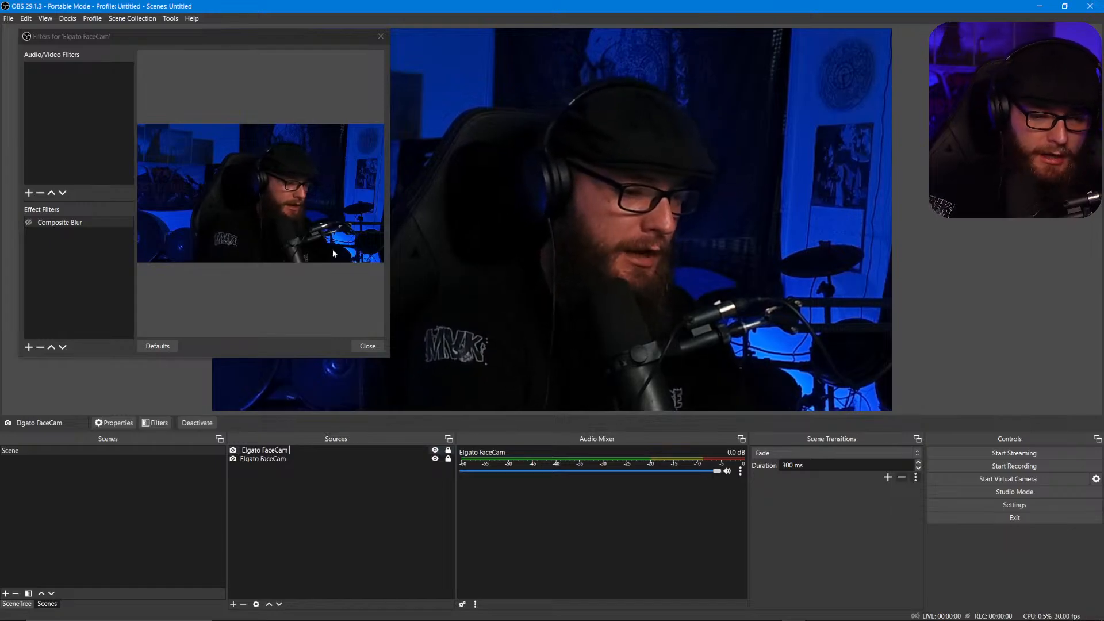
pyautogui.press('Return')
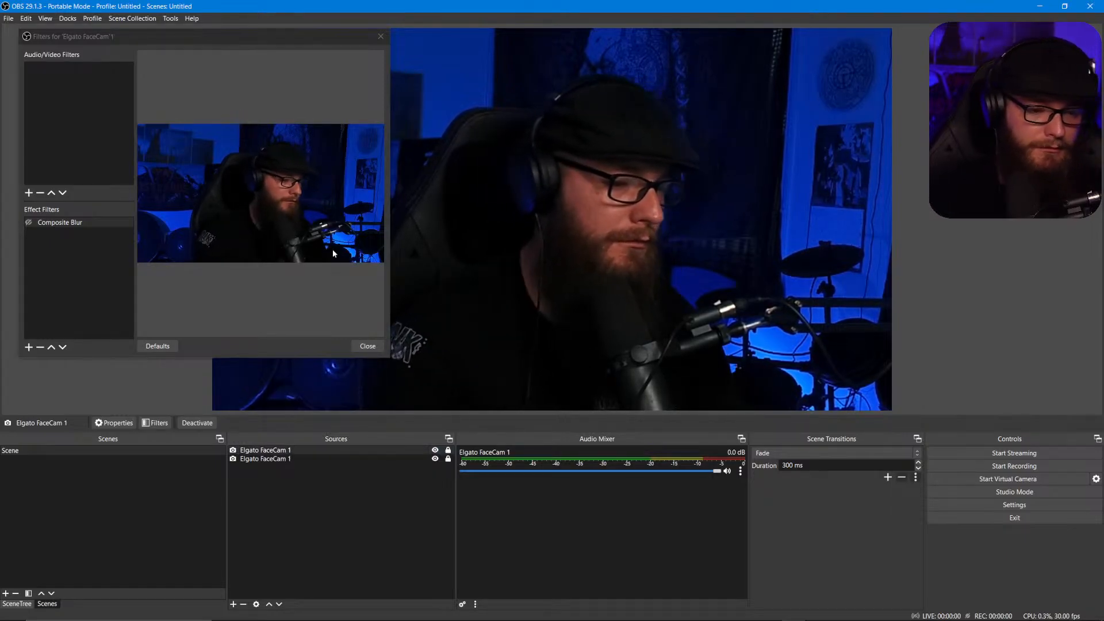
pyautogui.click(367, 346)
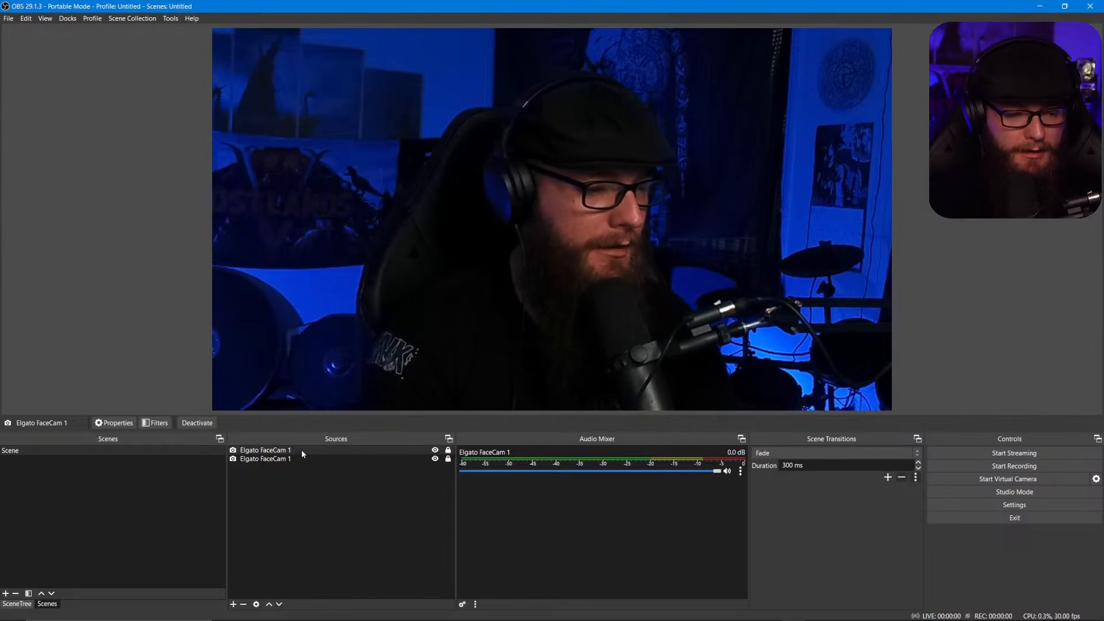
# Delete the lower, uncropped Elgato FaceCam 1 source from the scene.
pyautogui.click(301, 457)
pyautogui.press('Delete')
pyautogui.press('Return')
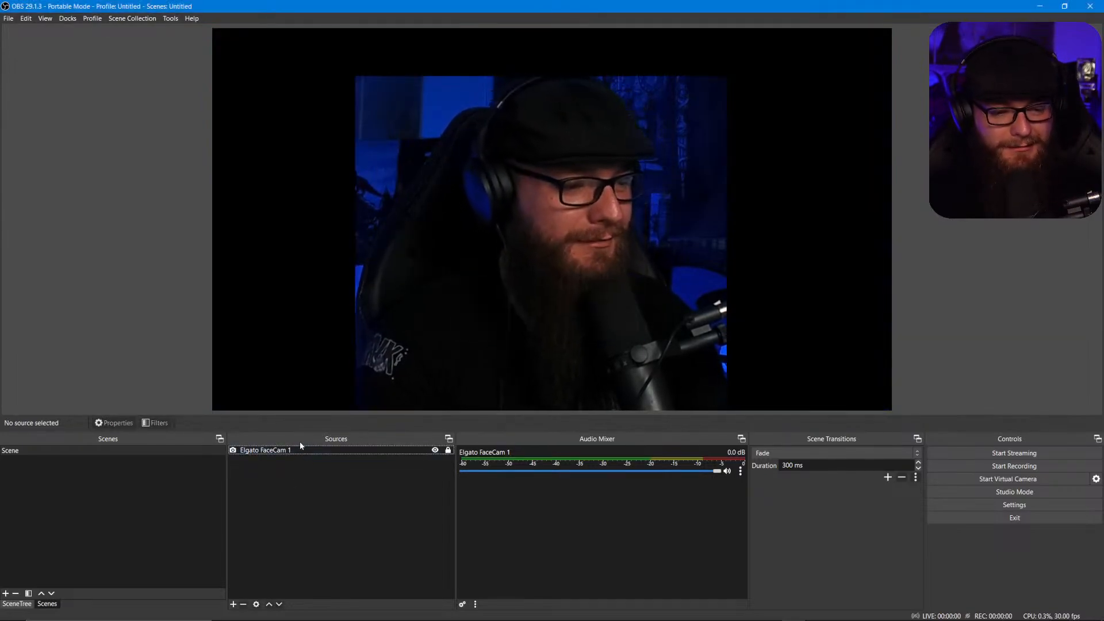
# Rename the Elgato FaceCam 1 source as Elgato FaceCam (Original).
pyautogui.click(302, 450)
pyautogui.rightClick(301, 449)
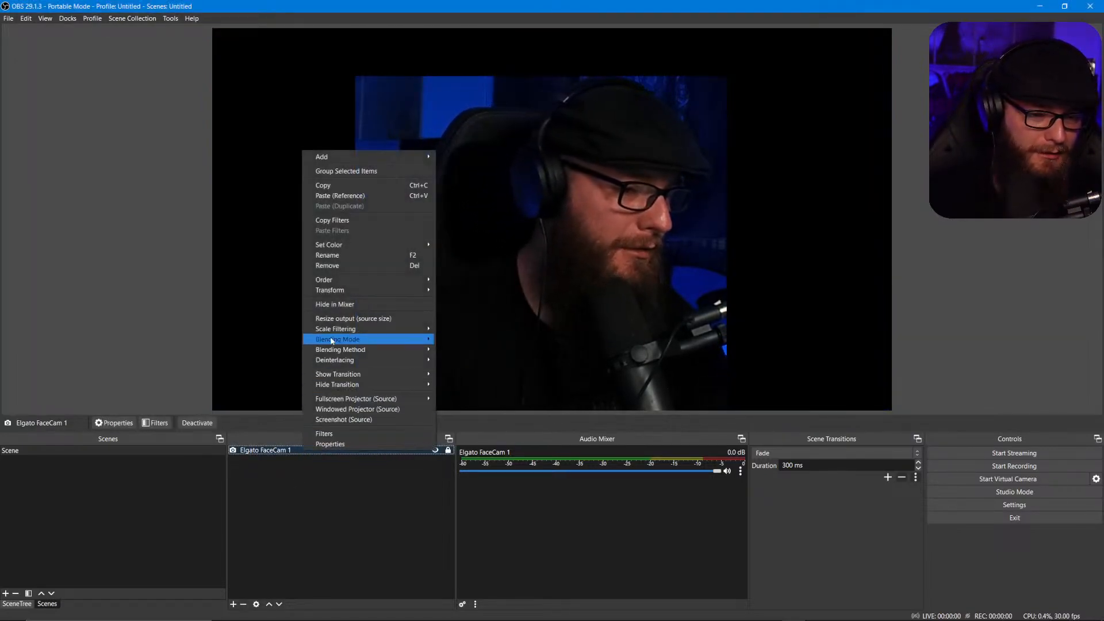
pyautogui.click(335, 256)
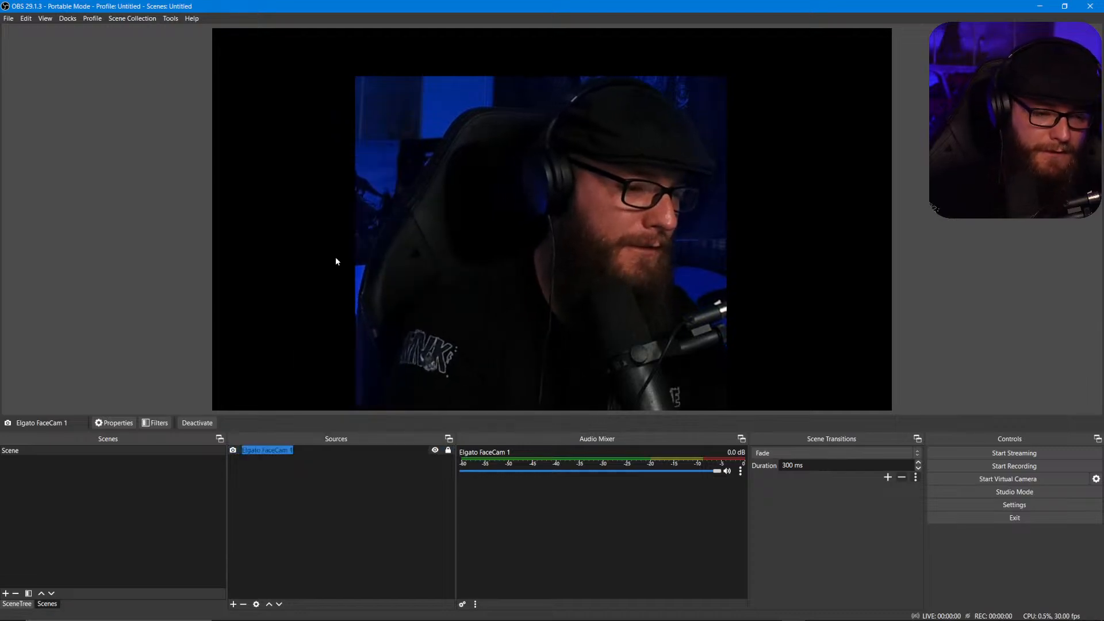
pyautogui.press('Right')
pyautogui.press('BackSpace')
pyautogui.press('BackSpace')
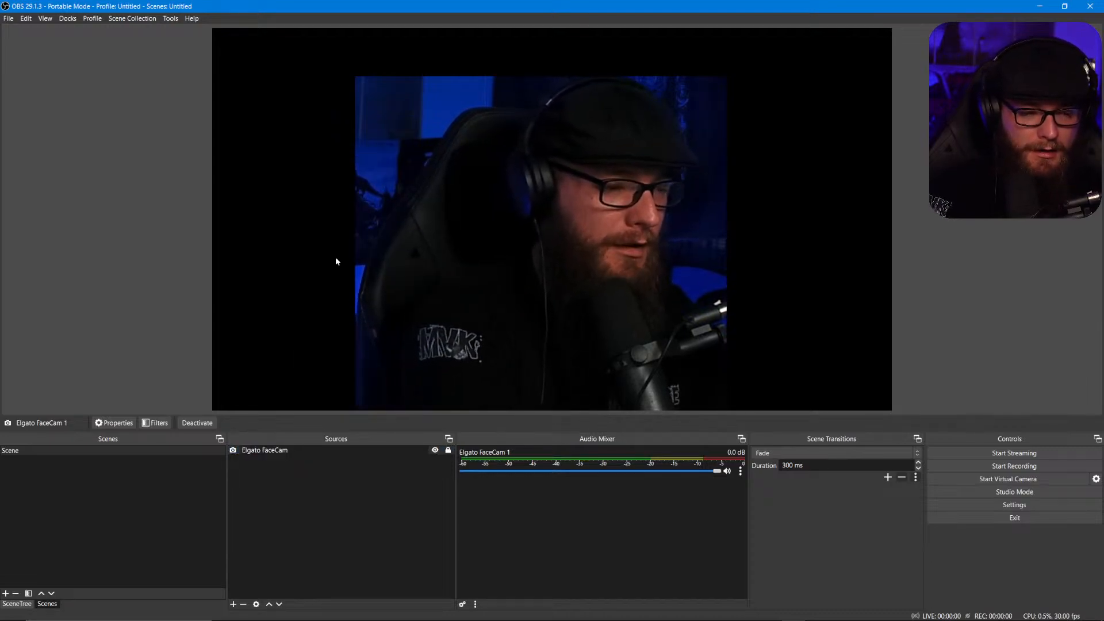
pyautogui.write('(')
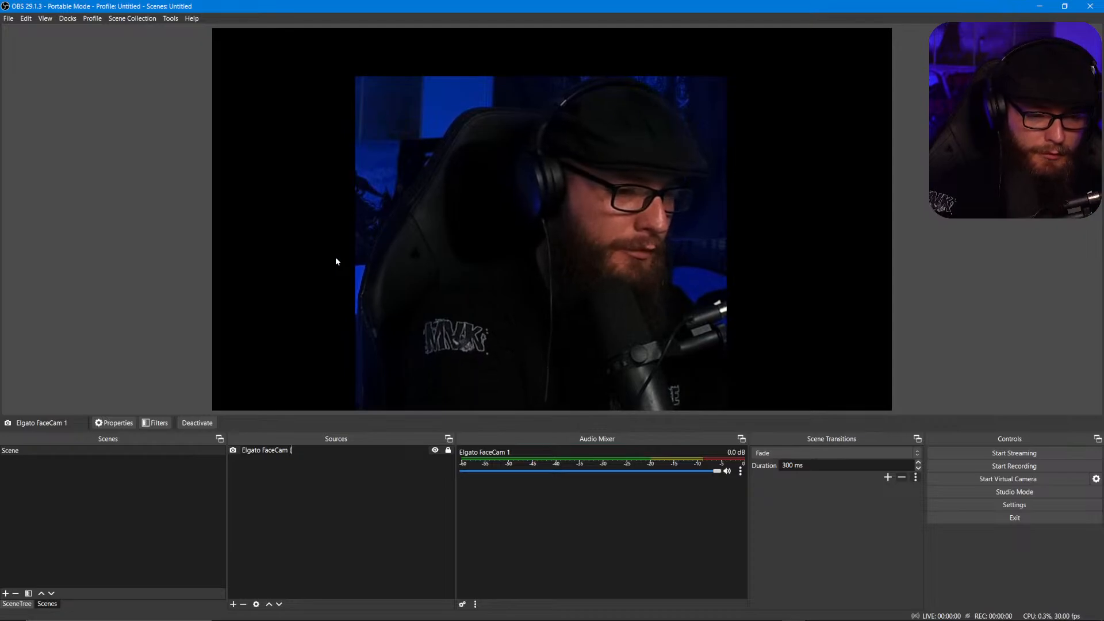
pyautogui.write('Origin')
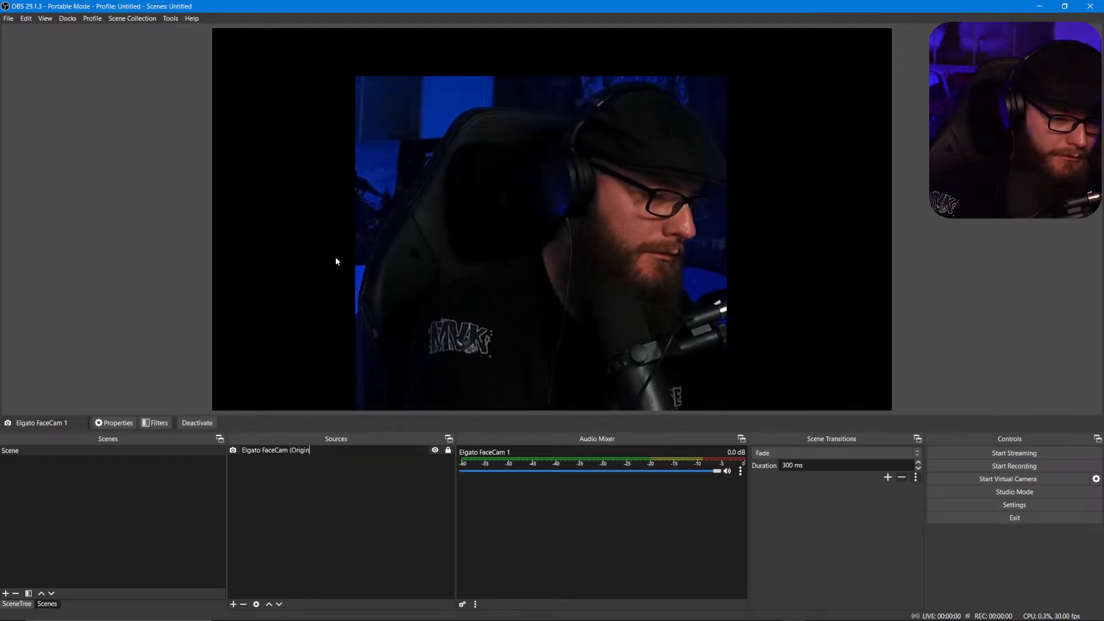
pyautogui.write('al)')
pyautogui.press('Return')
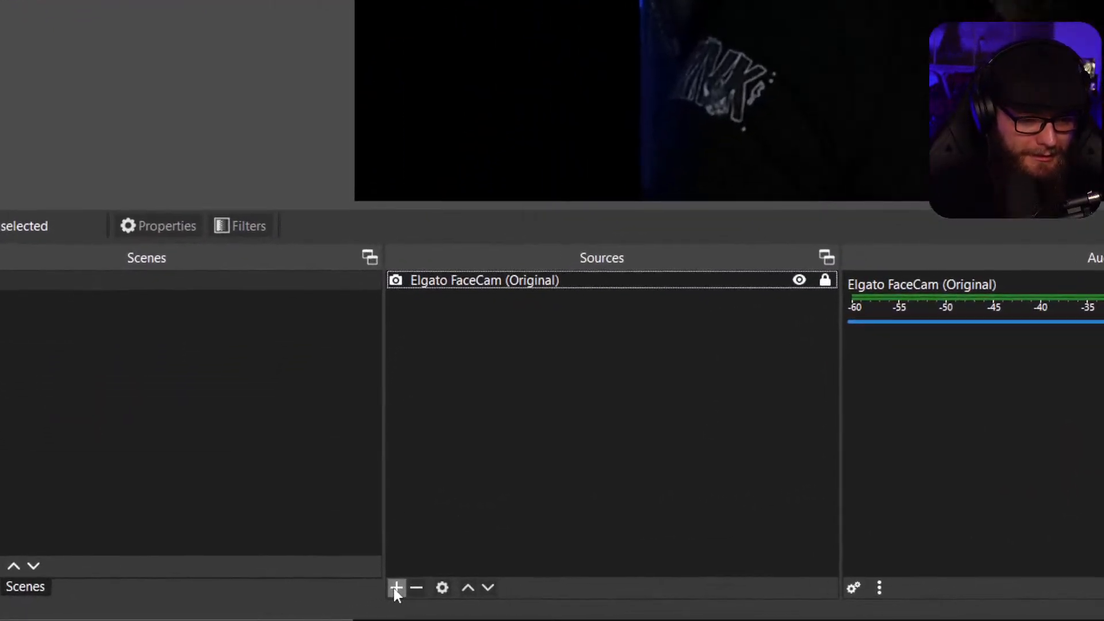
# Add a new video capture device source named Elgato FaceCam (Blur) to the scene.
pyautogui.click(233, 604)
pyautogui.click(499, 498)
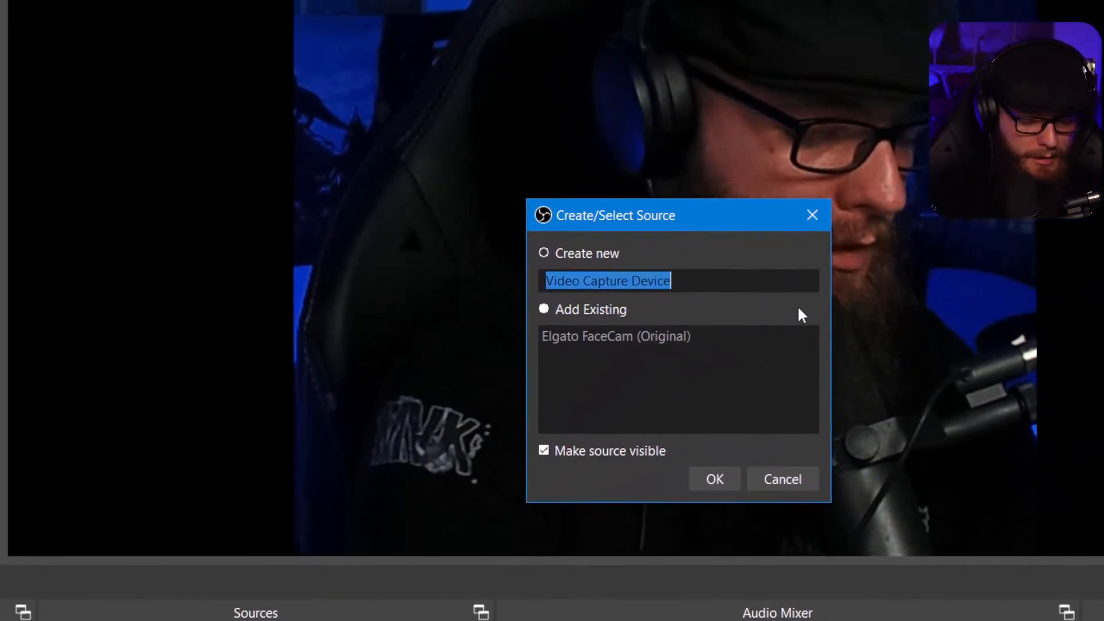
pyautogui.write('Elgat')
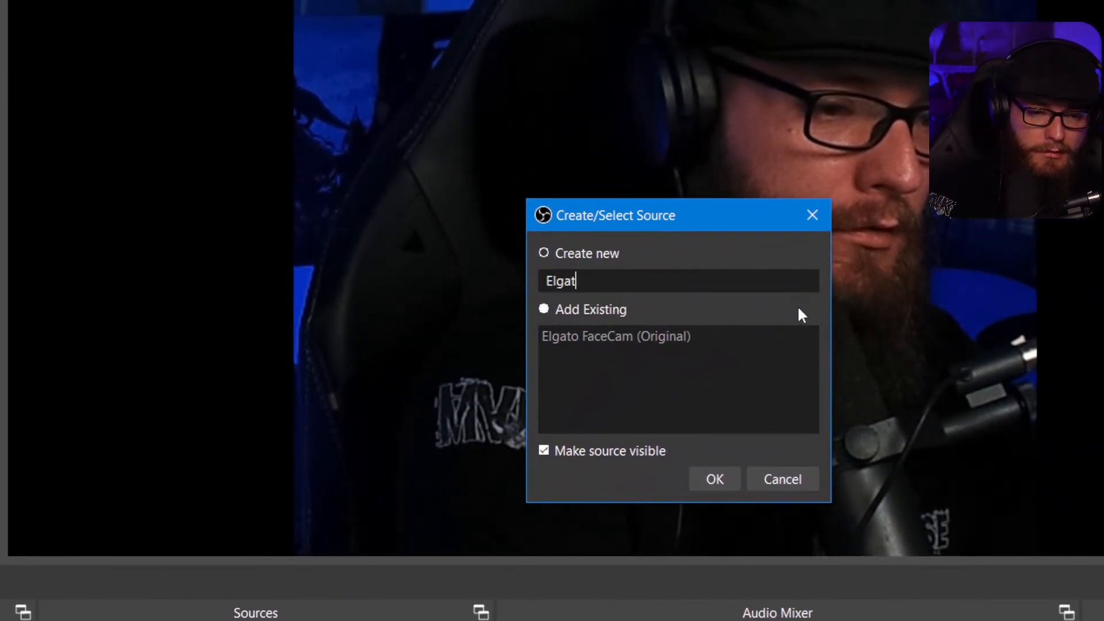
pyautogui.write('o FaceCam B')
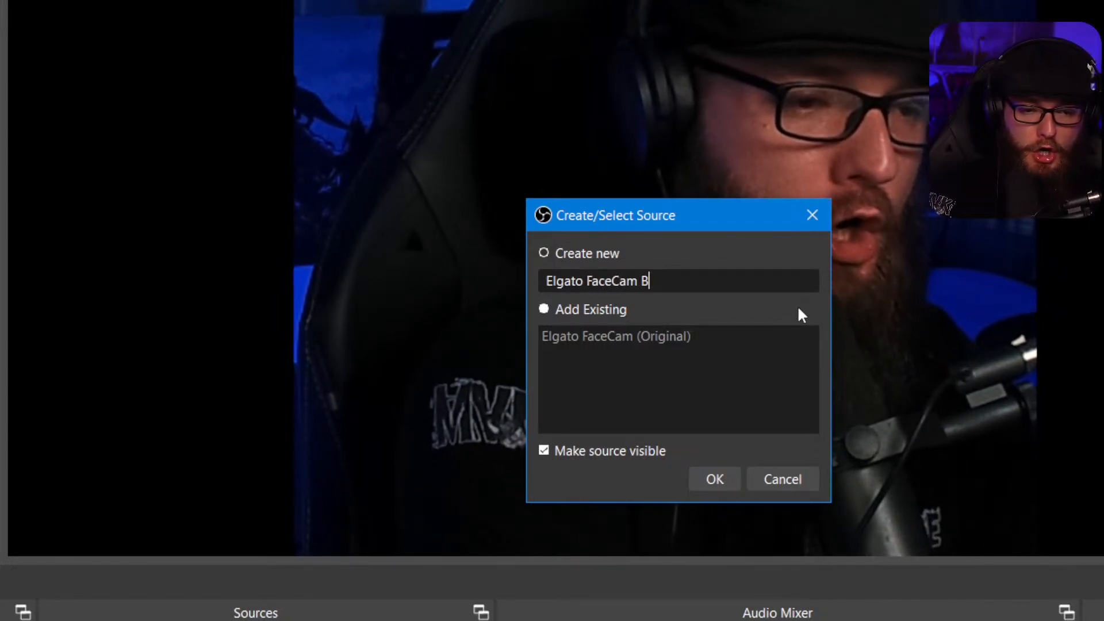
pyautogui.press('BackSpace')
pyautogui.write('(')
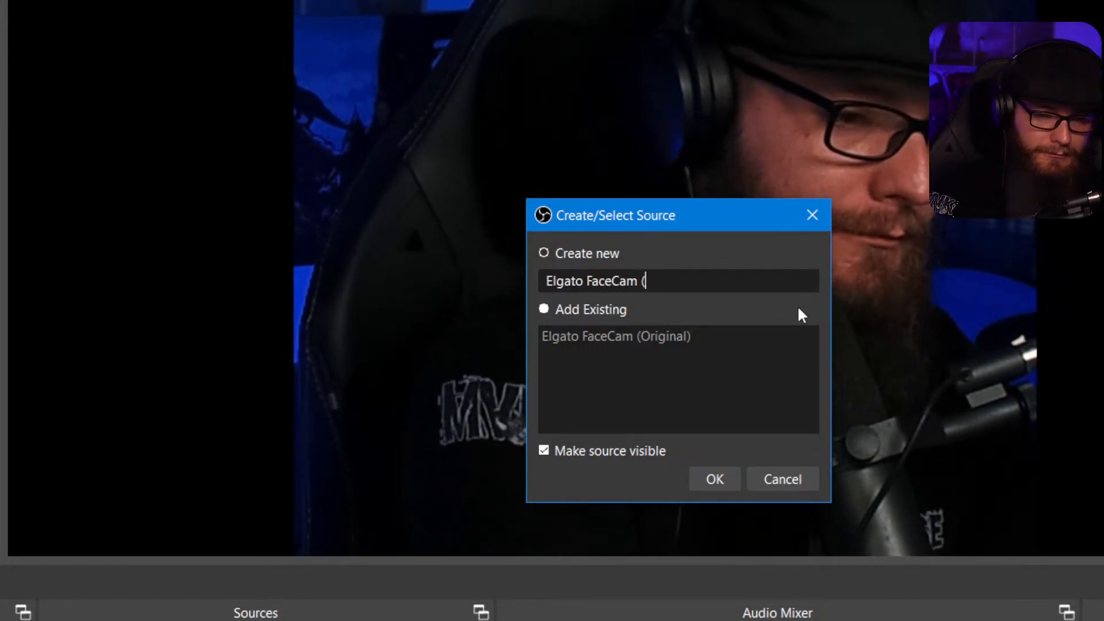
pyautogui.write('Blur)')
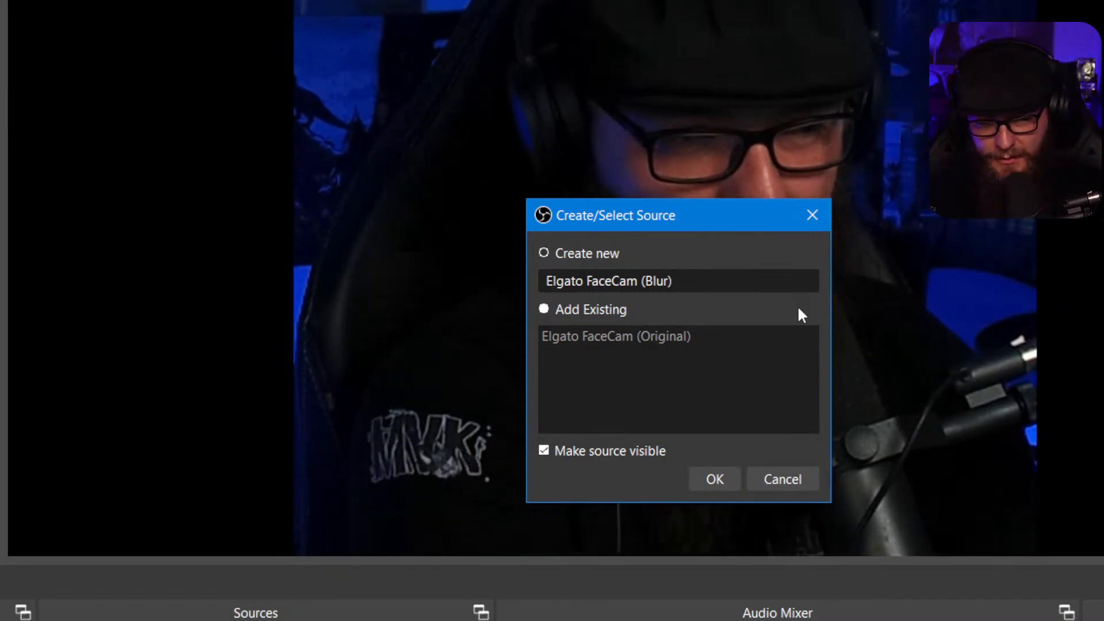
pyautogui.press('Return')
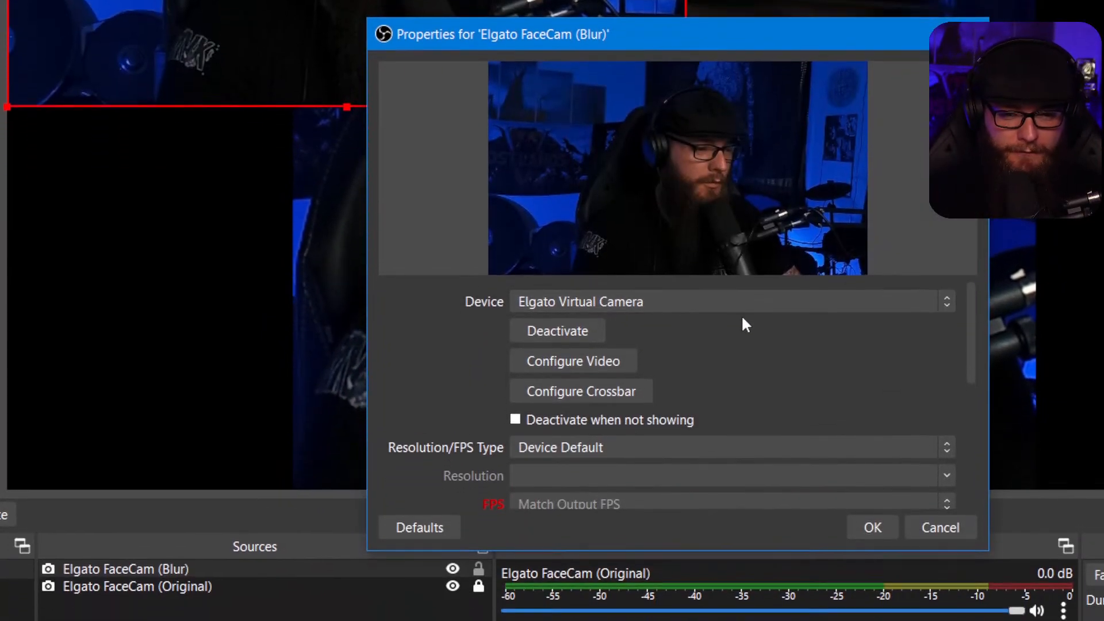
# Try to use Elgato Facecam as the device of the Elgato FaceCam (Blur) source and accept its properties.
pyautogui.click(742, 368)
pyautogui.click(721, 315)
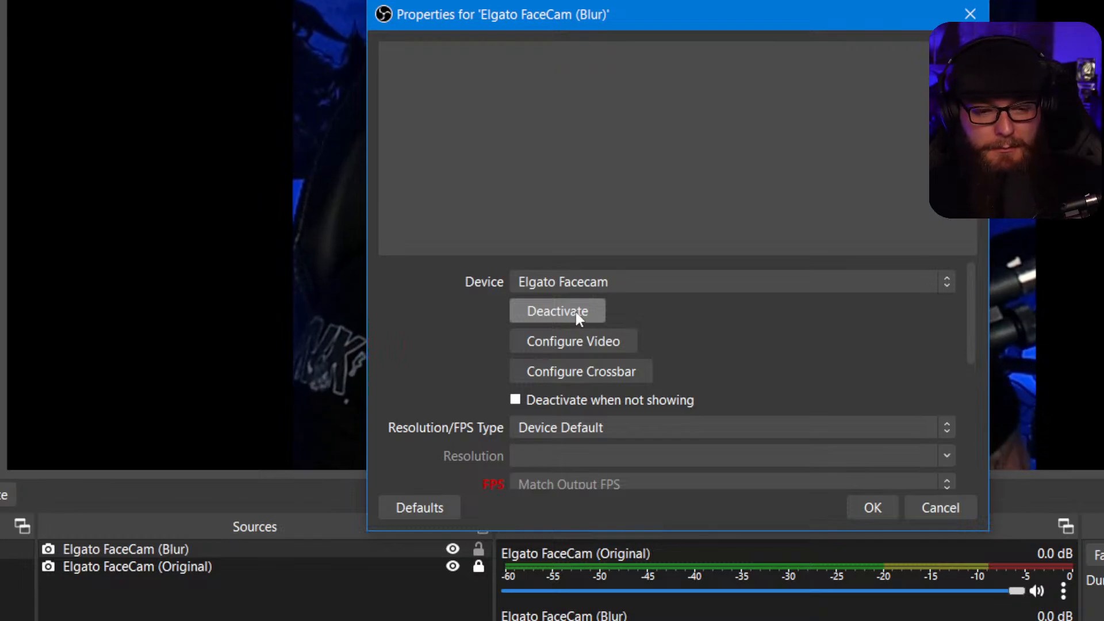
pyautogui.click(606, 283)
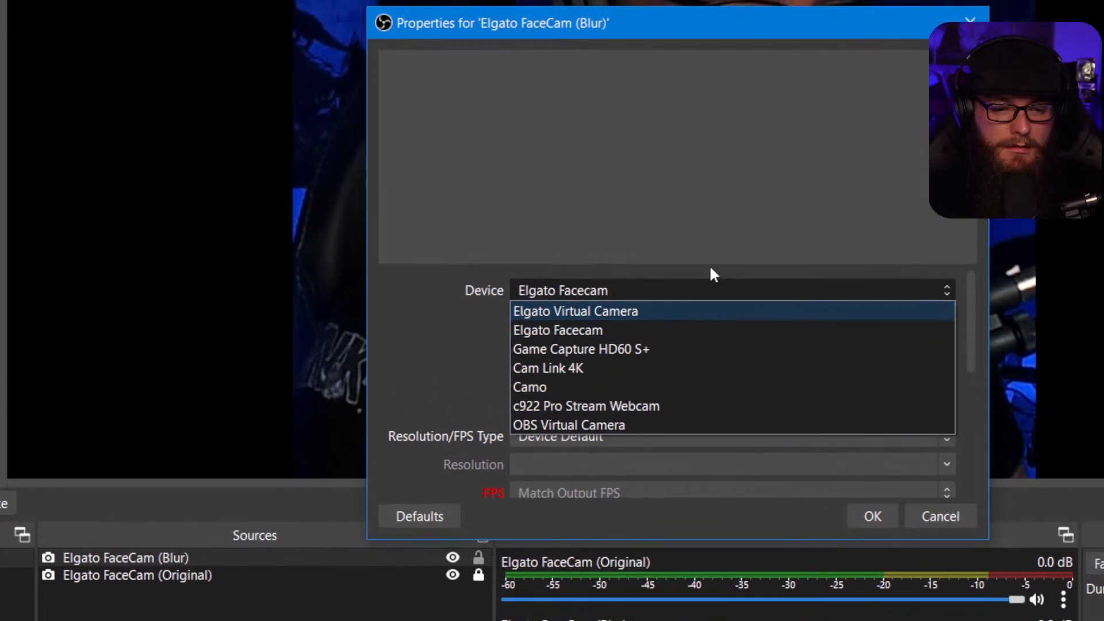
pyautogui.click(706, 165)
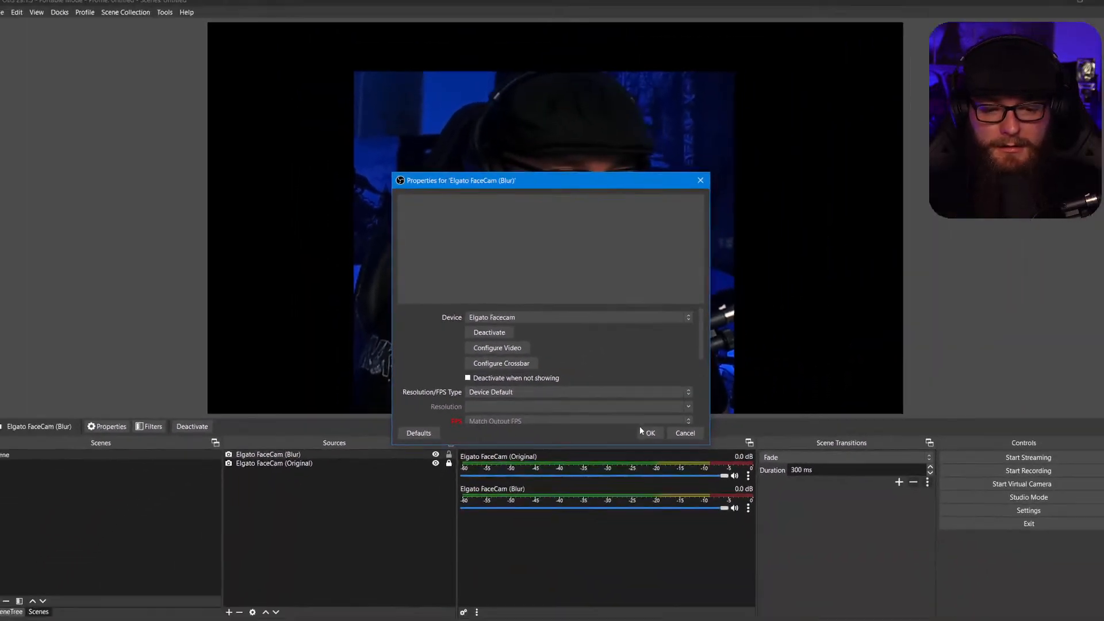
pyautogui.click(649, 433)
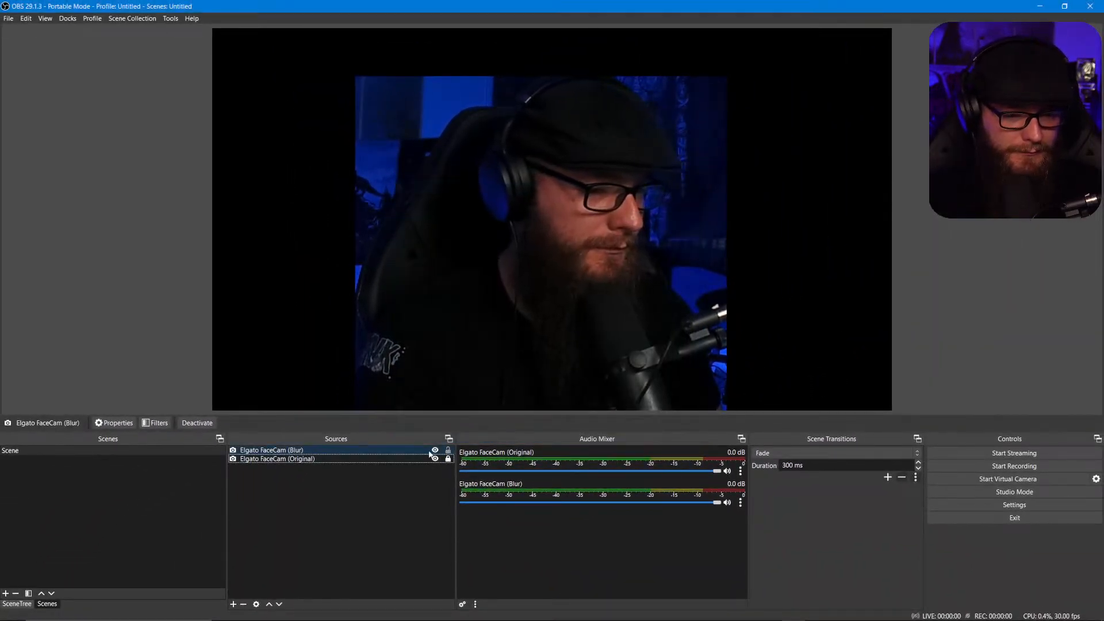
# Delete the Elgato FaceCam (Blur) source from the scene.
pyautogui.press('Delete')
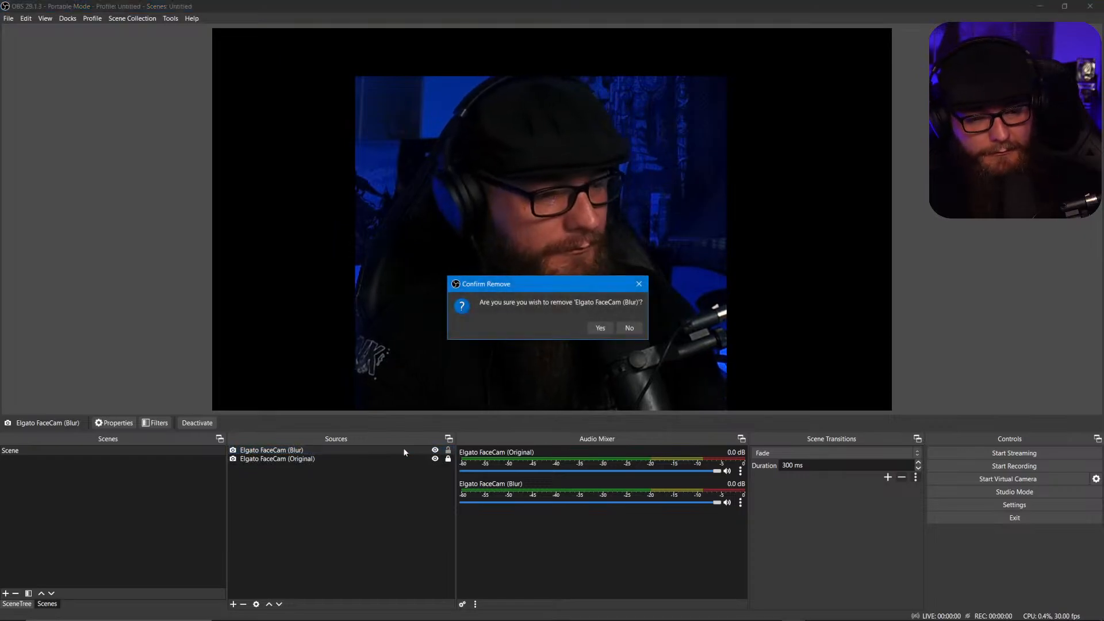
pyautogui.press('Return')
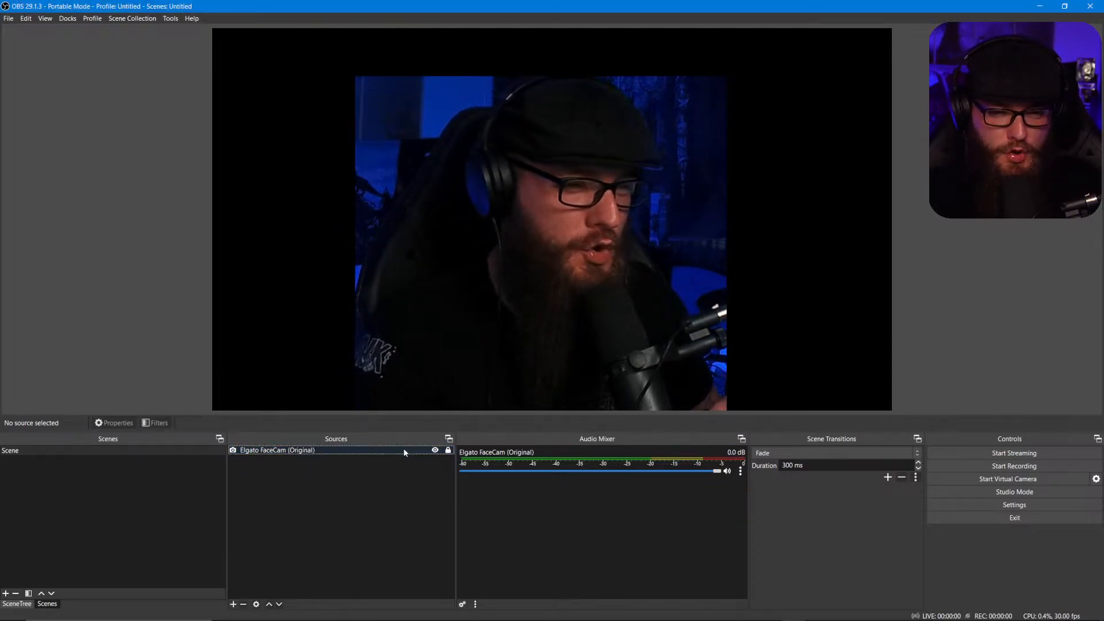
pyautogui.click(233, 603)
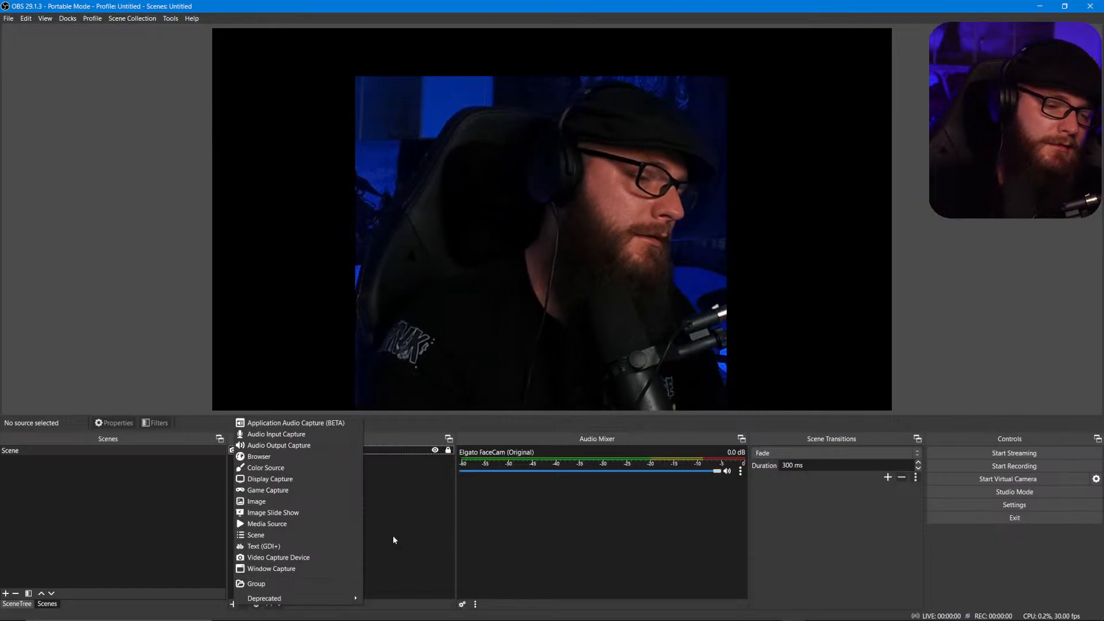
pyautogui.click(394, 537)
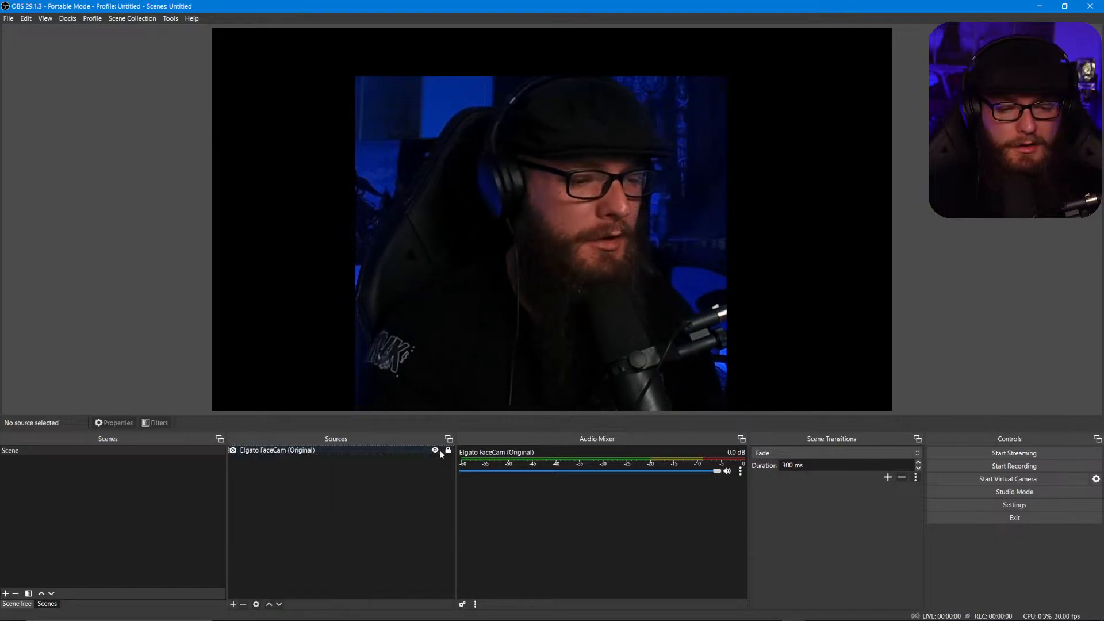
# Unlock the Elgato FaceCam (Original) source to reset its transform to the full uncropped frame, and lock it again.
pyautogui.rightClick(449, 327)
pyautogui.click(405, 329)
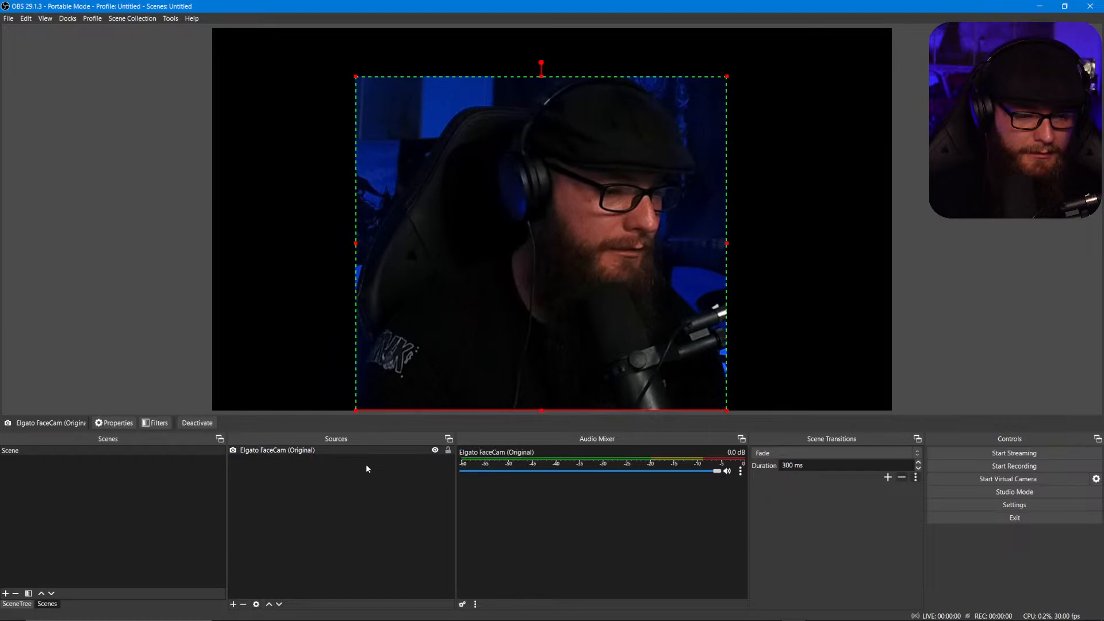
pyautogui.rightClick(416, 368)
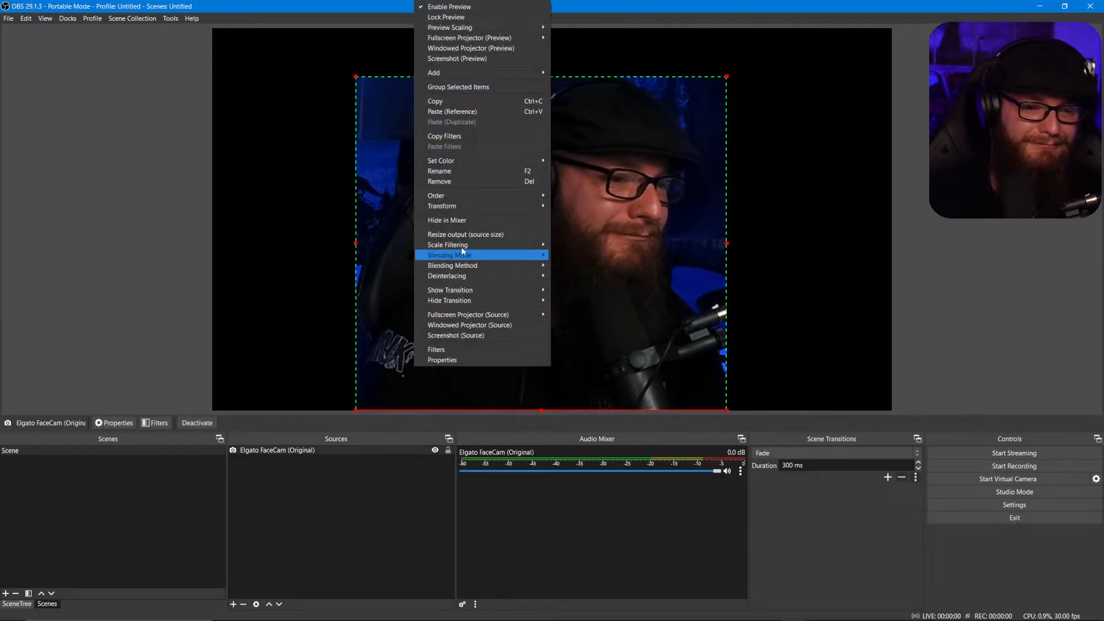
pyautogui.moveTo(457, 205)
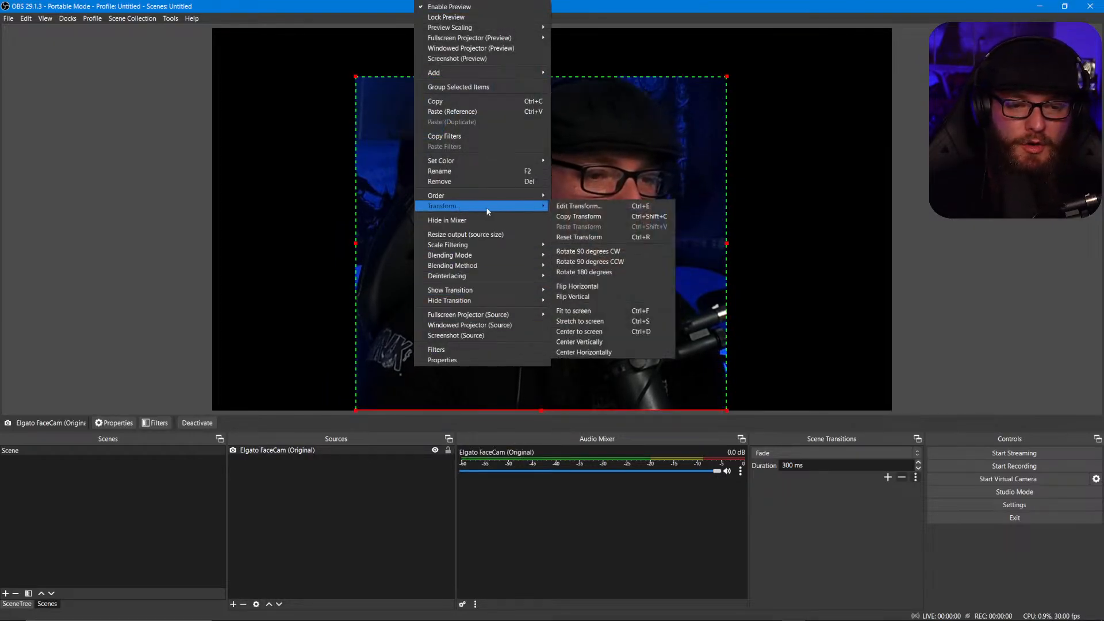
pyautogui.click(582, 237)
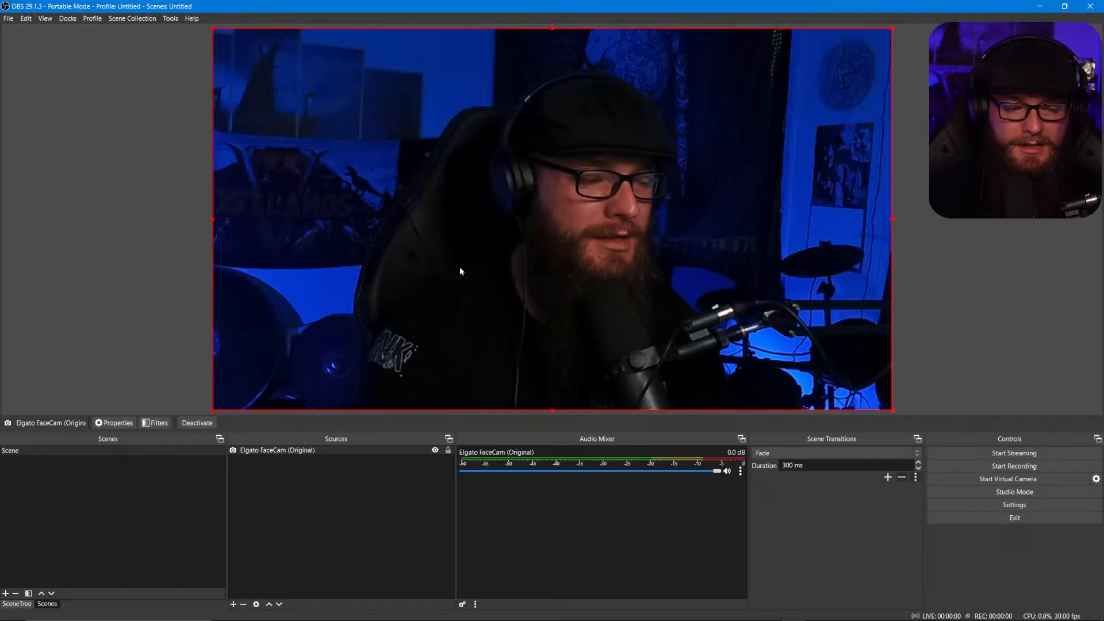
pyautogui.click(181, 301)
pyautogui.click(397, 451)
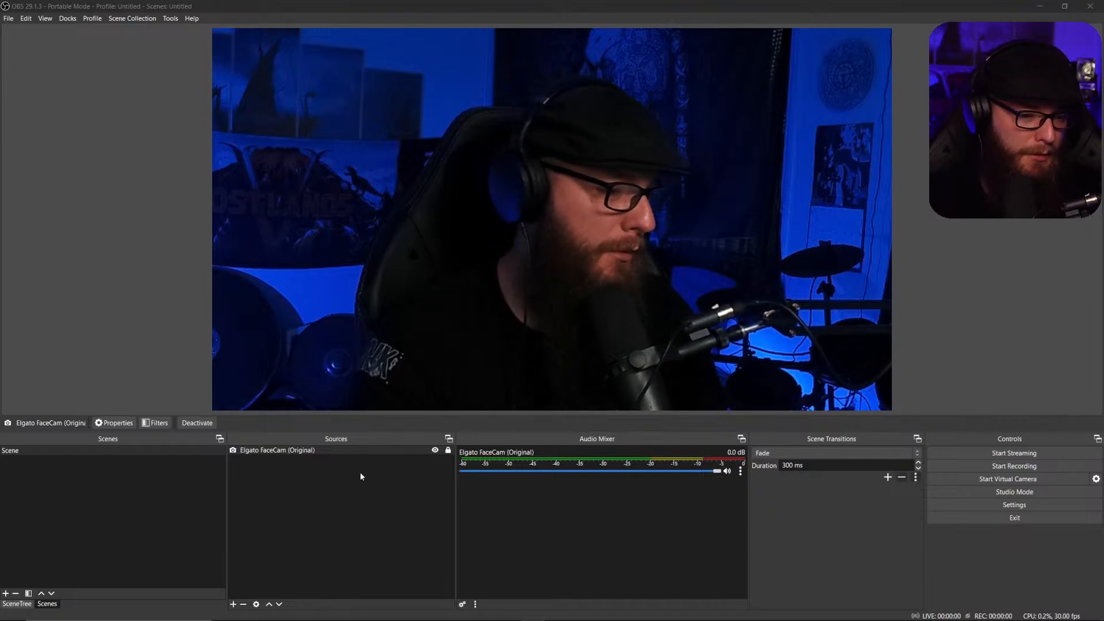
# Add a color source named Blur Background with color #d1d1d1 and a size of 1920 by 1080.
pyautogui.click(233, 604)
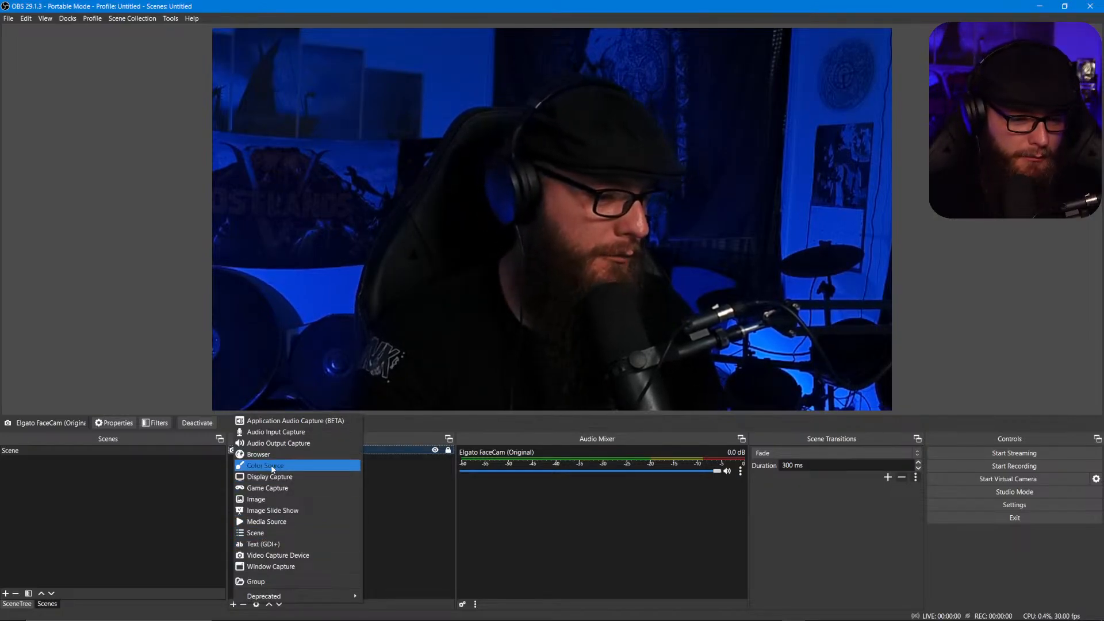
pyautogui.click(403, 564)
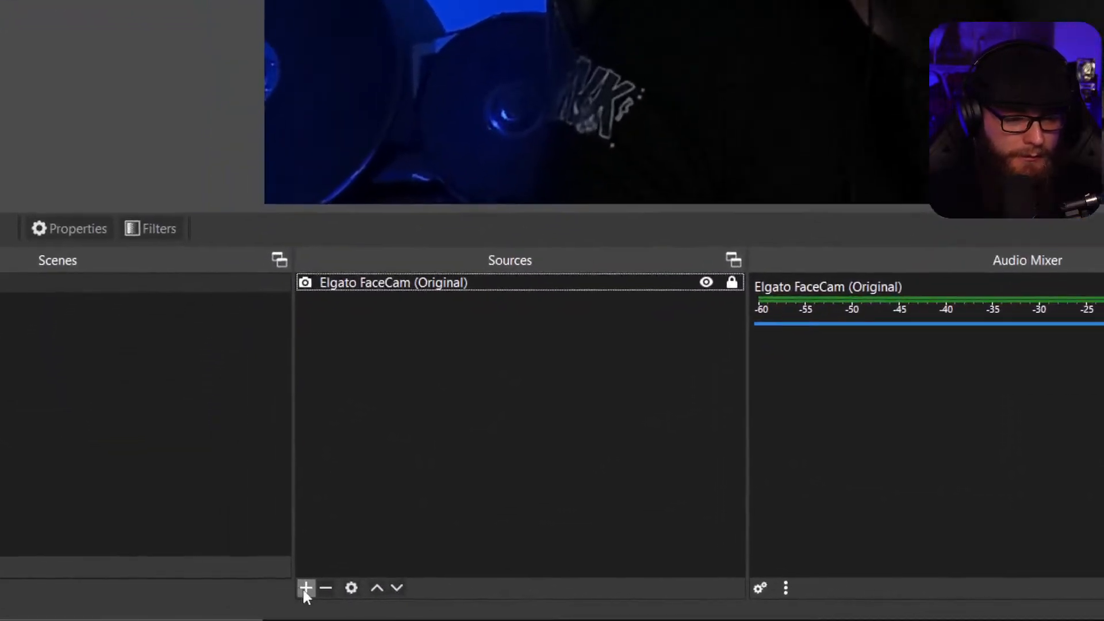
pyautogui.click(234, 604)
pyautogui.click(395, 322)
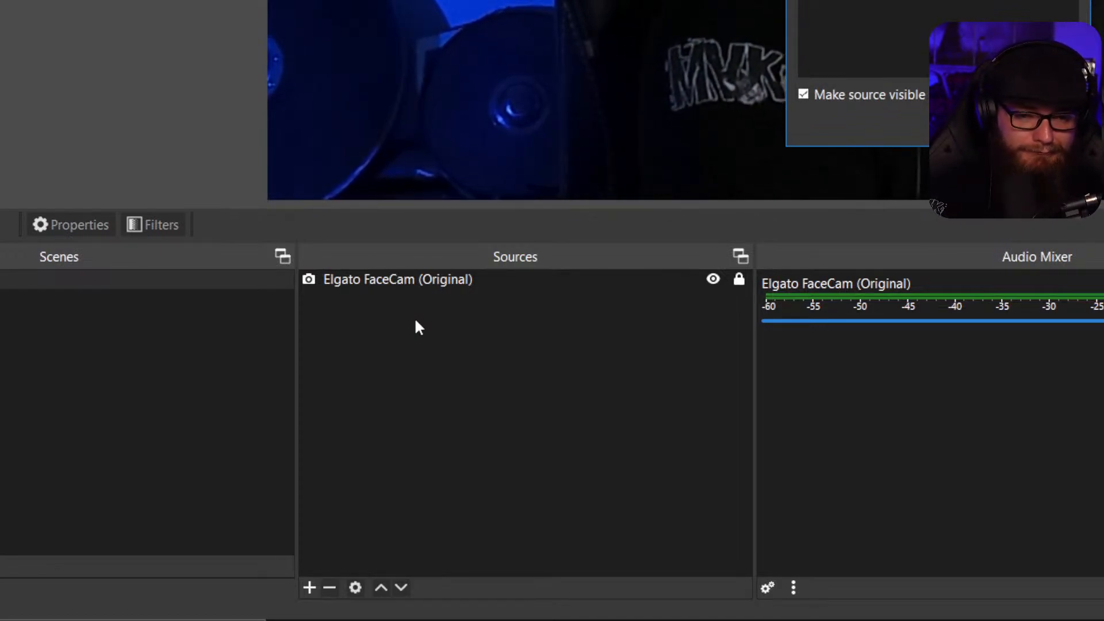
pyautogui.press('Return')
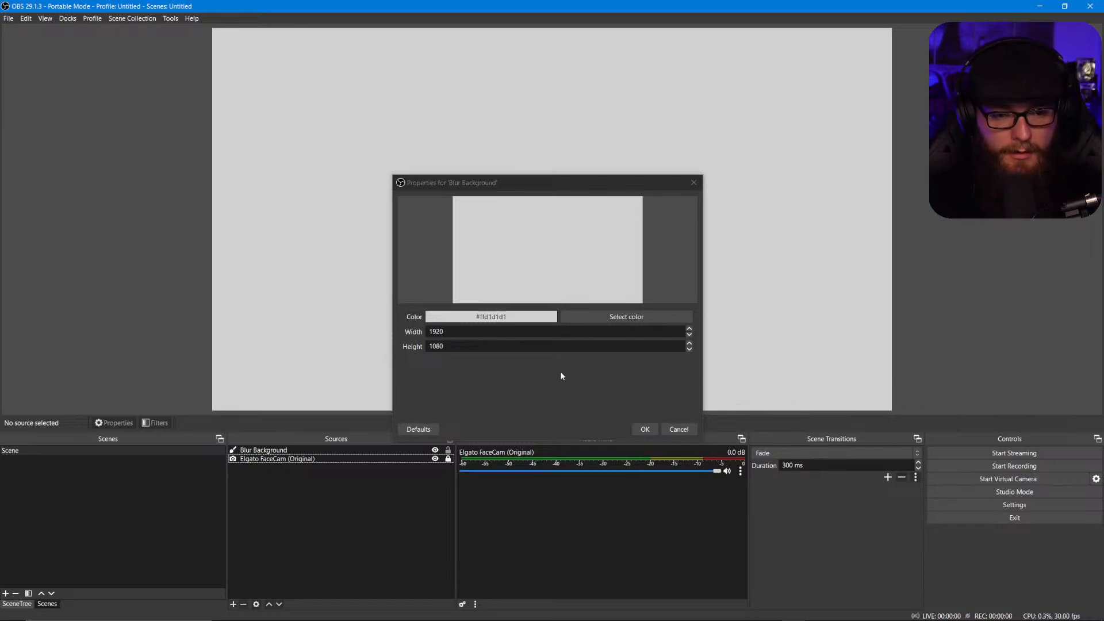
pyautogui.click(645, 429)
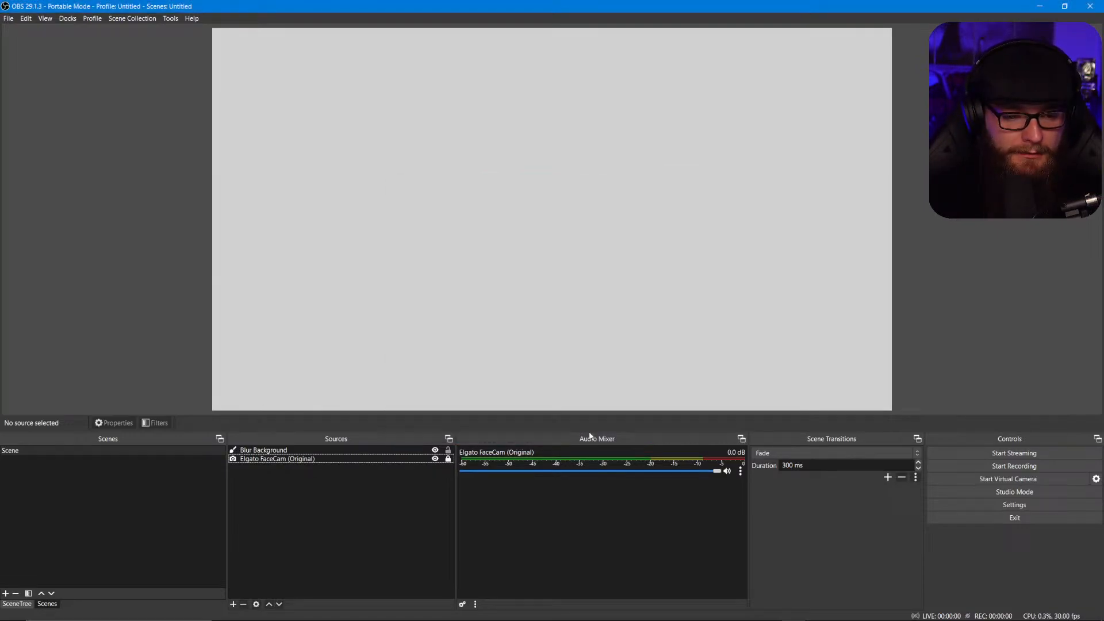
# Scale the Blur Background source down into the lower-right corner of the canvas and lock it.
pyautogui.click(426, 452)
pyautogui.moveTo(211, 26); pyautogui.dragTo(632, 361)
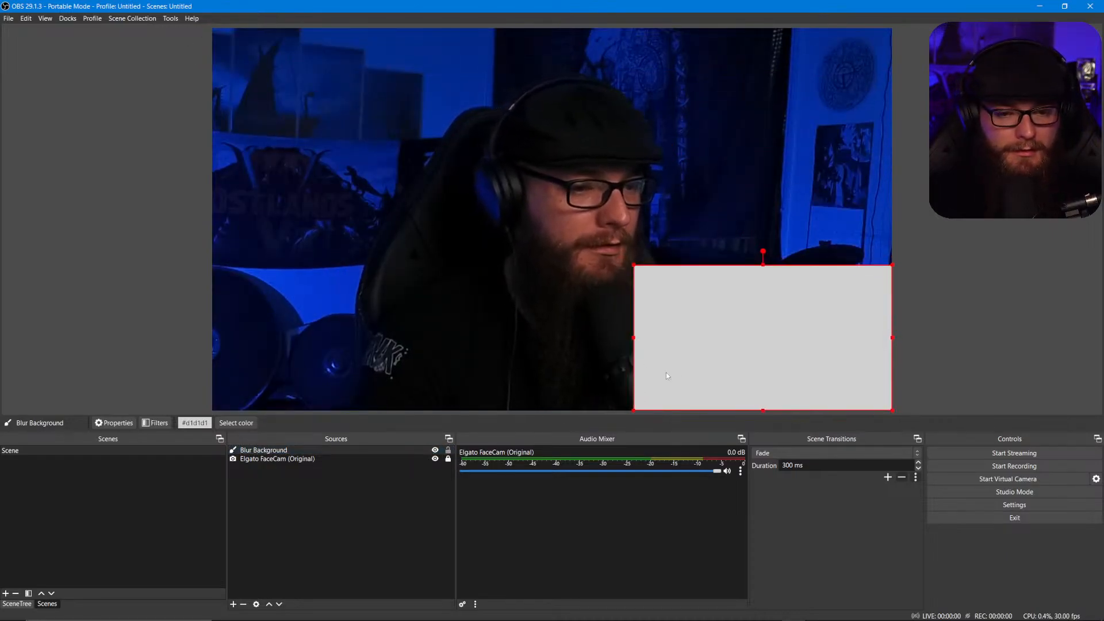
pyautogui.moveTo(711, 379)
pyautogui.mouseDown()
pyautogui.moveTo(714, 355)
pyautogui.moveTo(708, 374)
pyautogui.mouseUp()
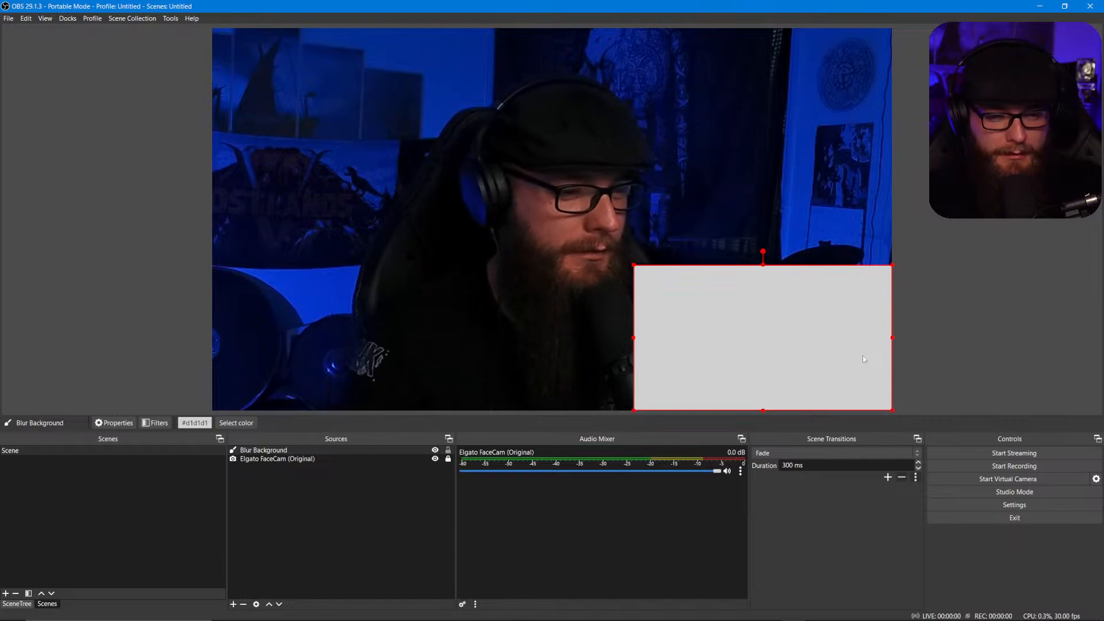
pyautogui.click(448, 451)
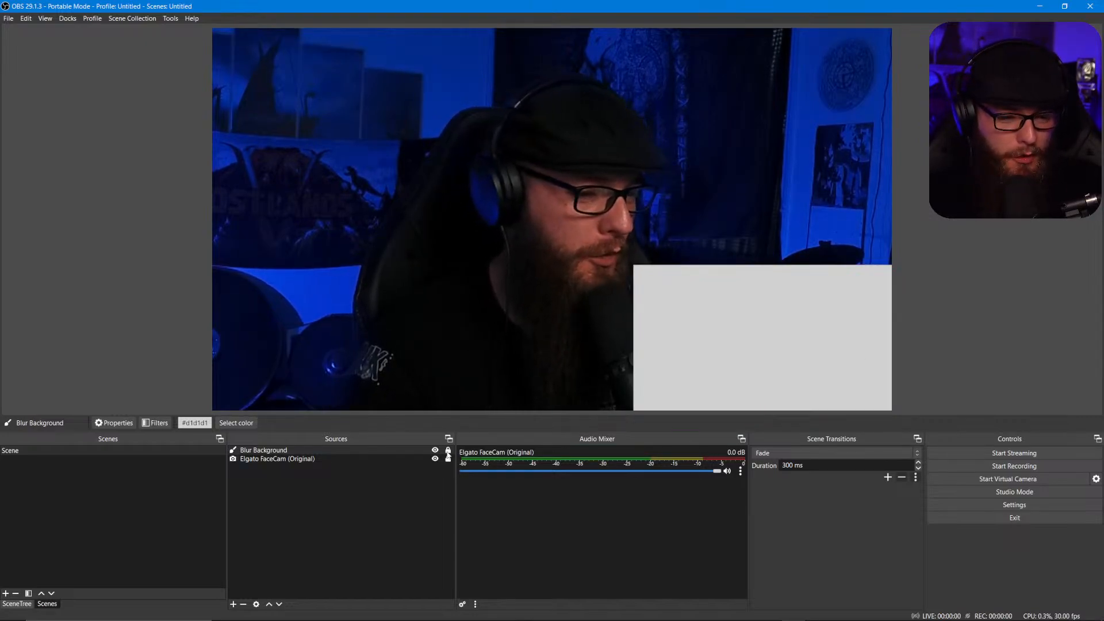
# Add a Composite Blur filter to the Blur Background source, keeping its default name.
pyautogui.rightClick(390, 448)
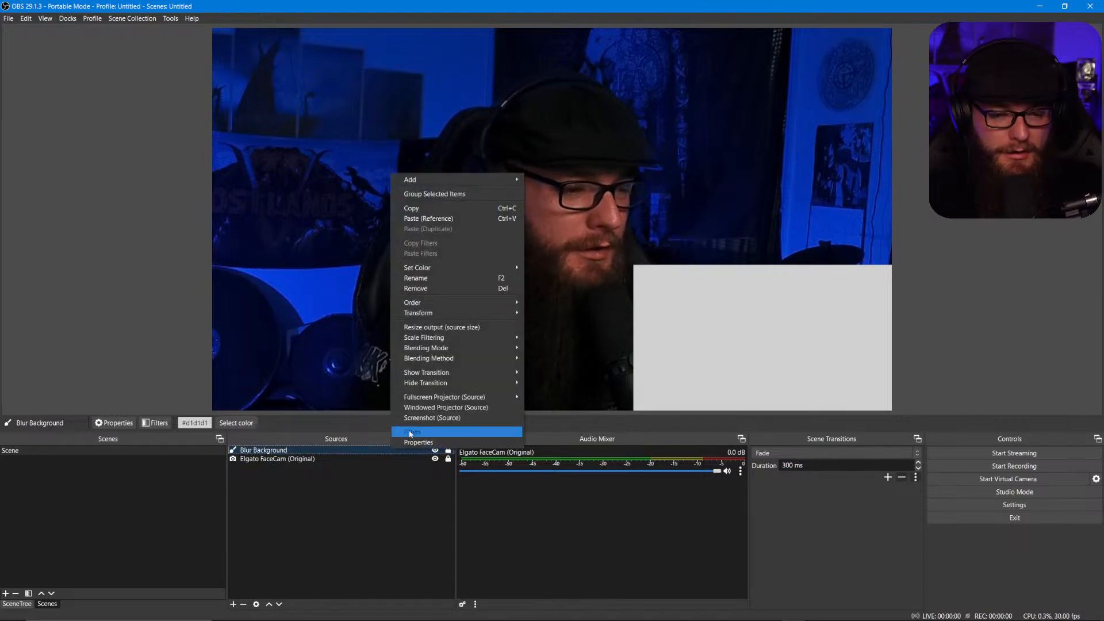
pyautogui.click(411, 432)
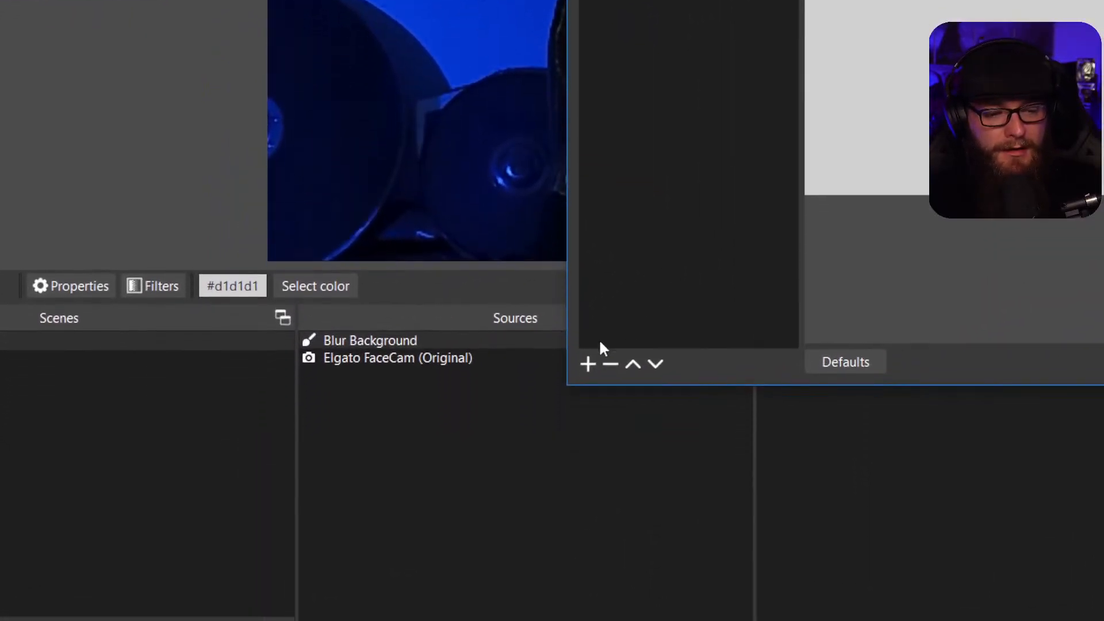
pyautogui.click(587, 314)
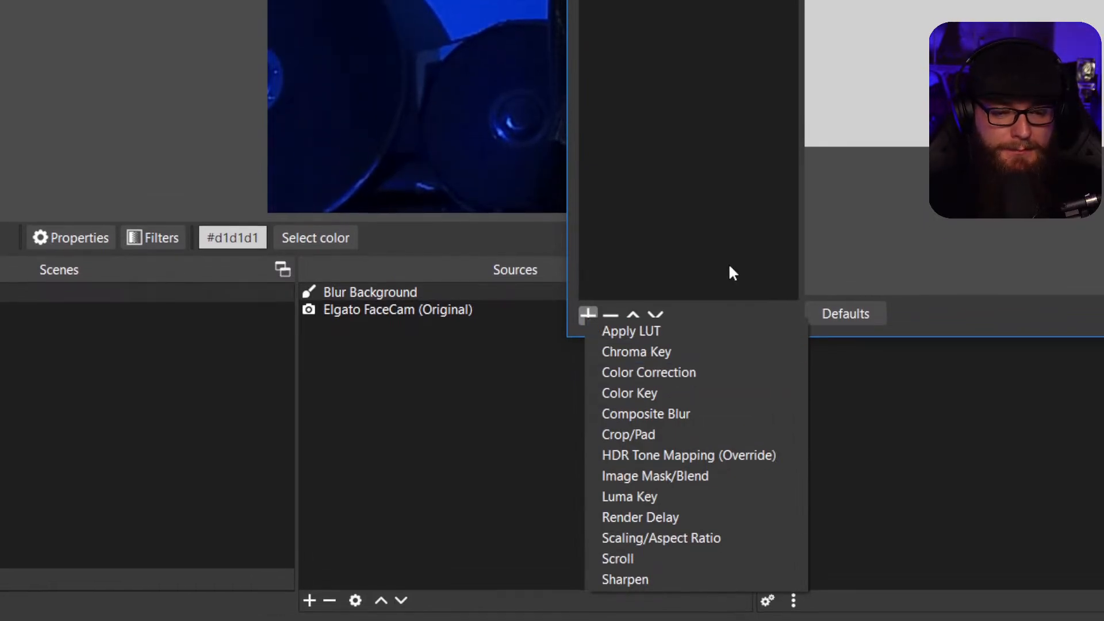
pyautogui.click(733, 250)
pyautogui.click(322, 328)
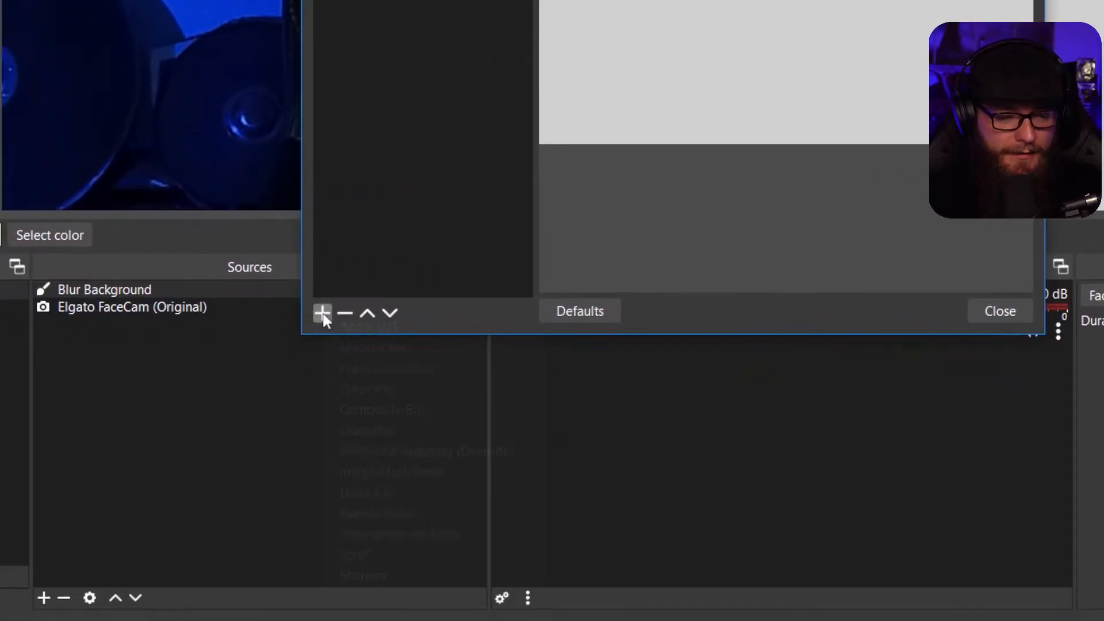
pyautogui.click(388, 422)
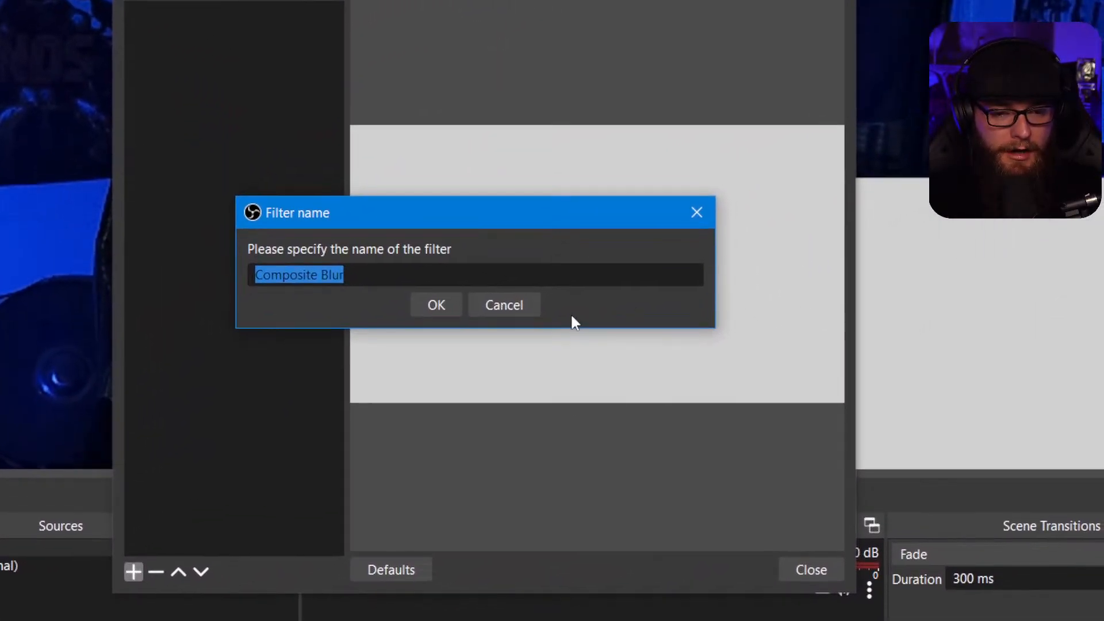
pyautogui.click(625, 47)
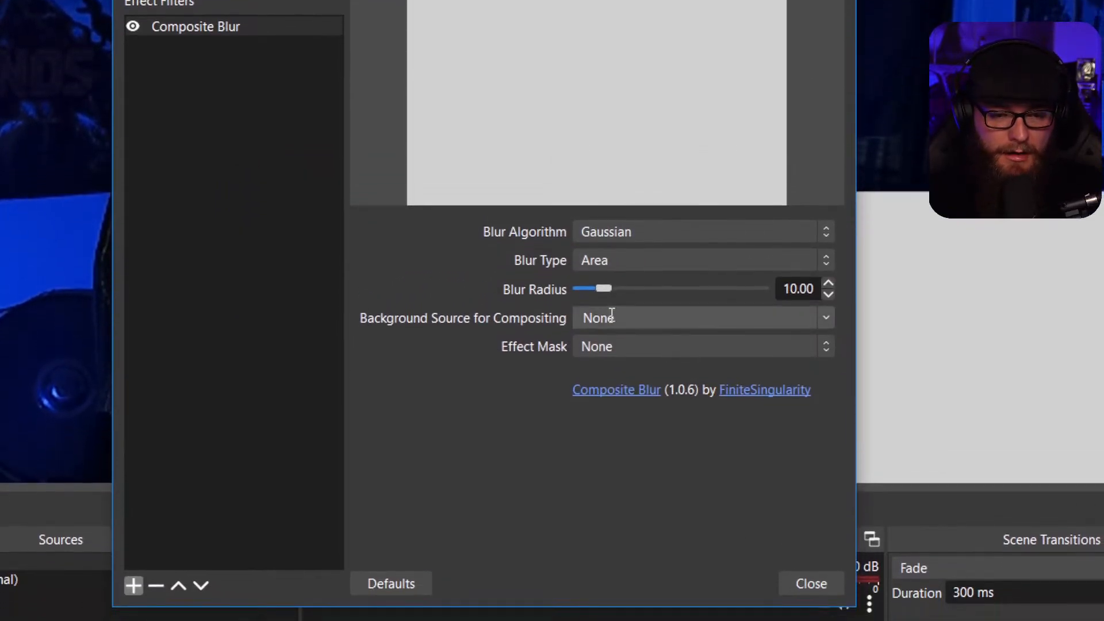
# Set the Composite Blur filter's background source for compositing to Blur Background and its blur radius to 80.
pyautogui.click(810, 318)
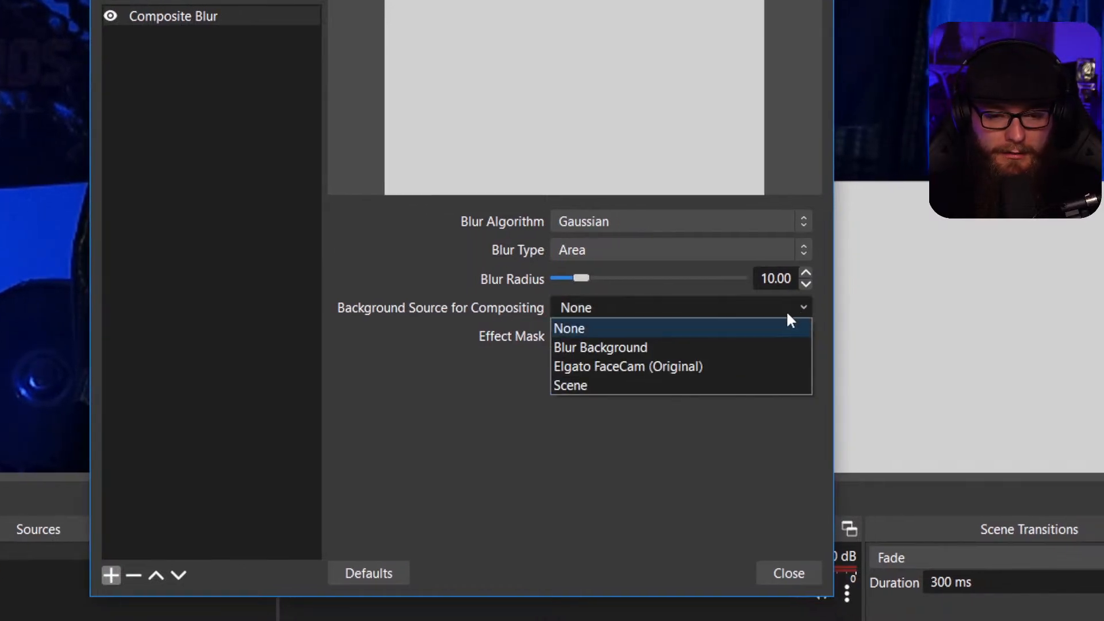
pyautogui.click(764, 320)
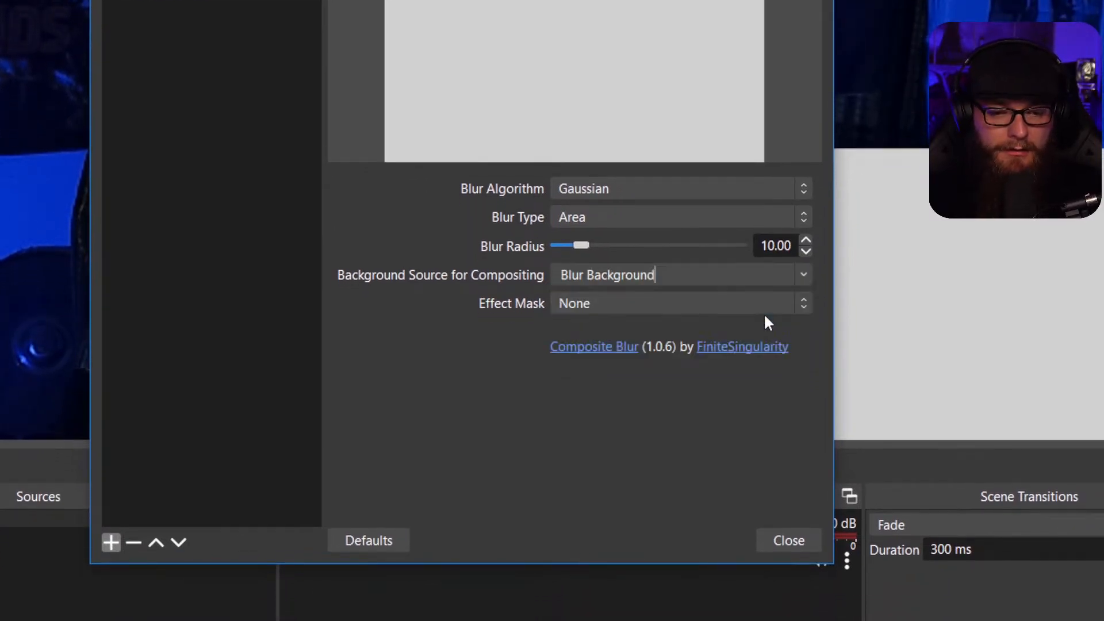
pyautogui.moveTo(581, 258); pyautogui.dragTo(761, 272)
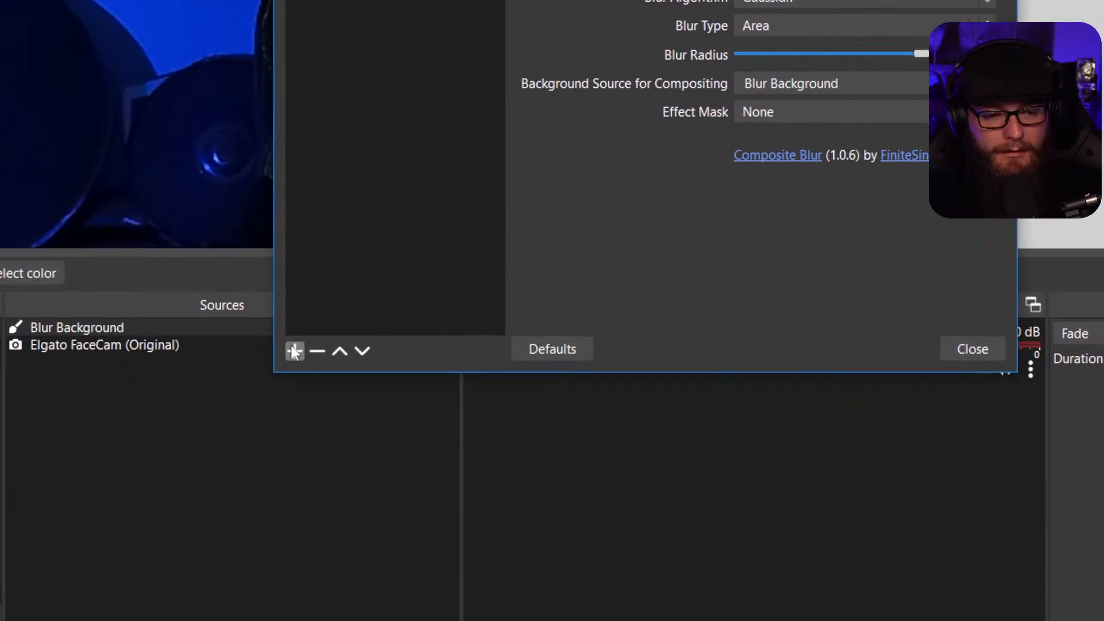
# Add a Color Key filter with its default name to the Blur Background source.
pyautogui.click(111, 598)
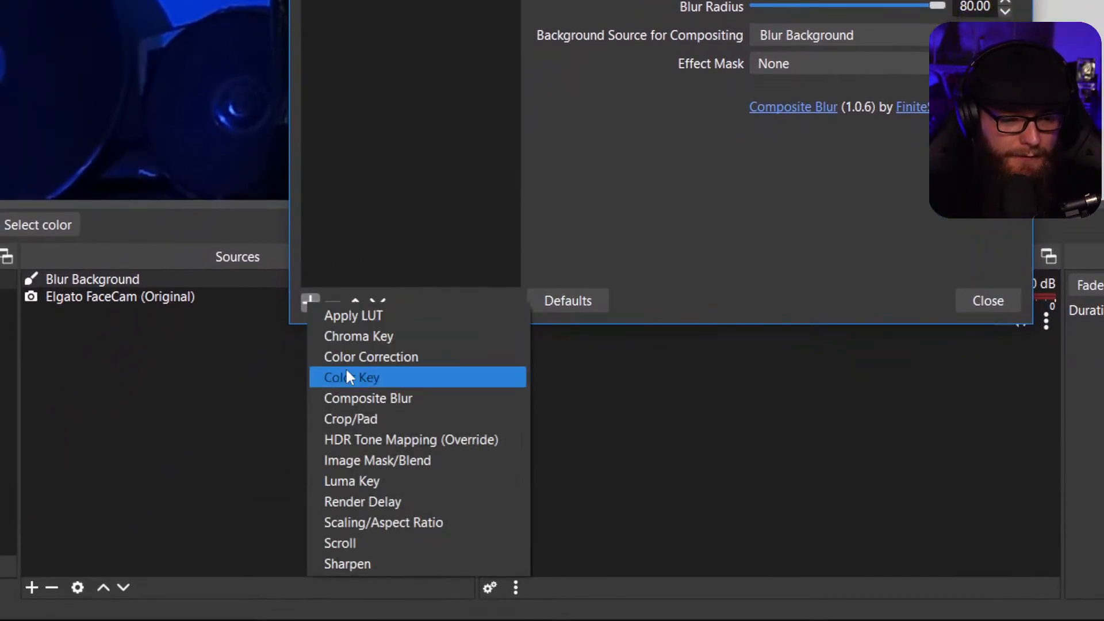
pyautogui.click(352, 390)
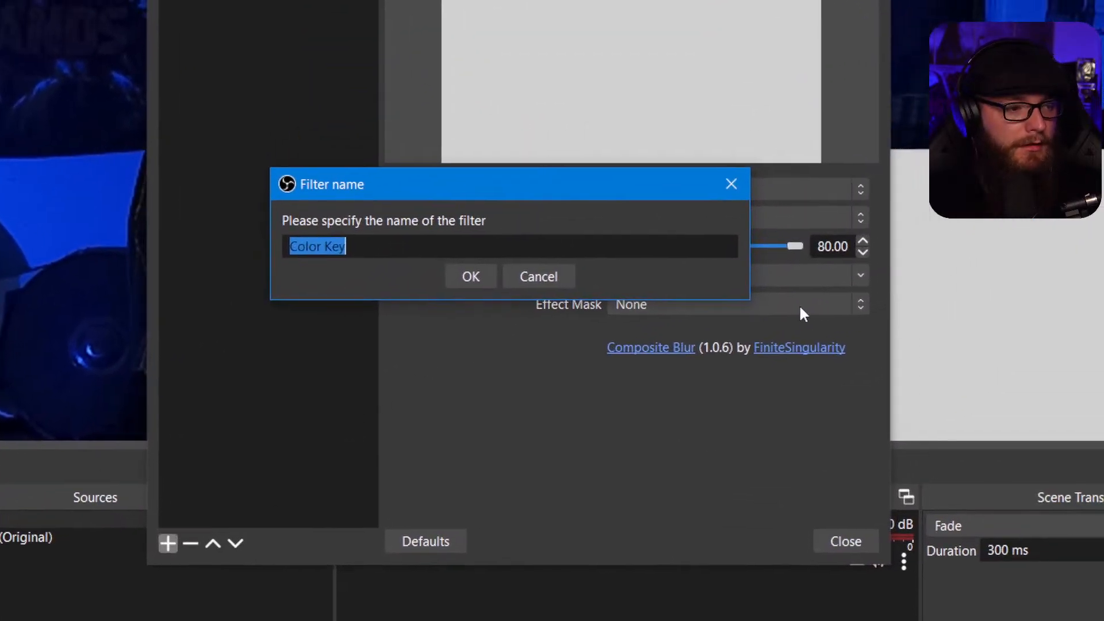
pyautogui.press('Return')
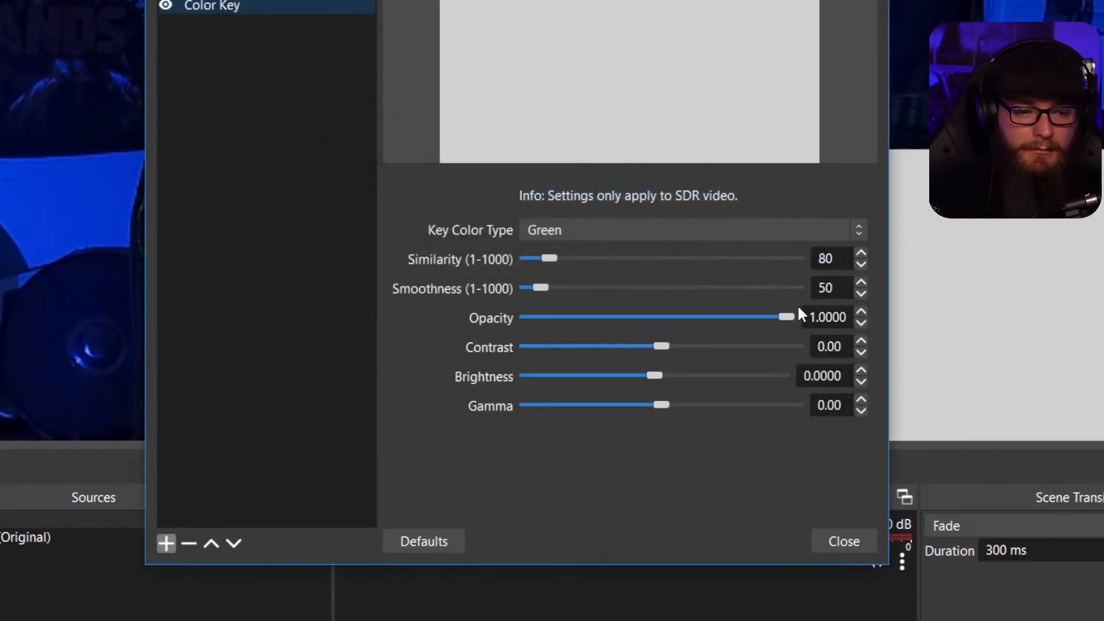
# Change the Color Key filter's key color type to Custom Color and choose white, #ffffff.
pyautogui.click(766, 234)
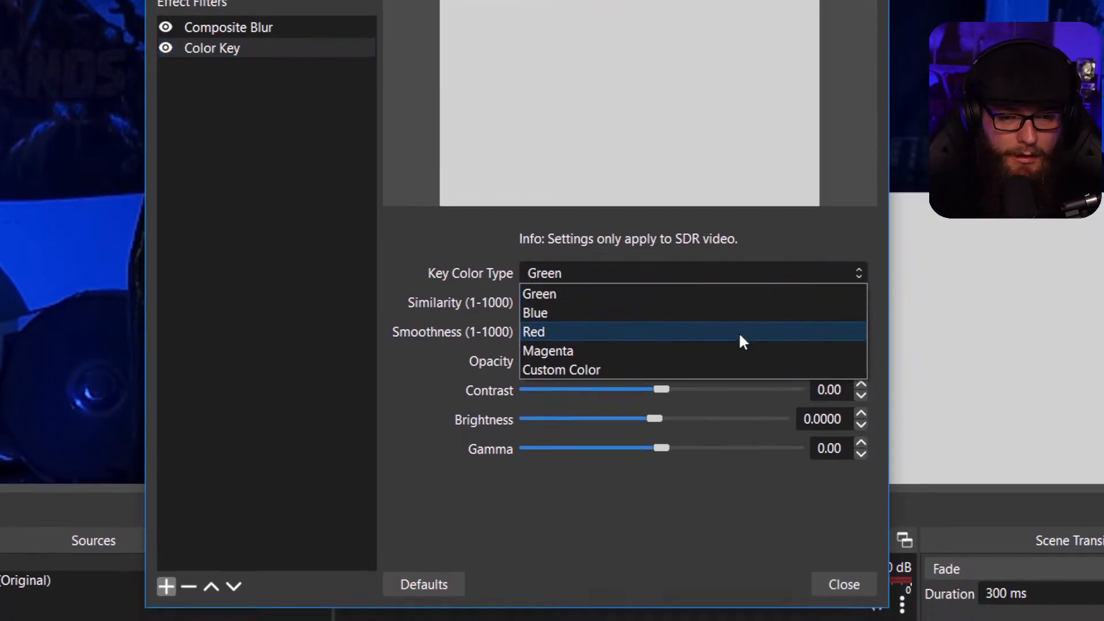
pyautogui.click(725, 396)
pyautogui.click(724, 309)
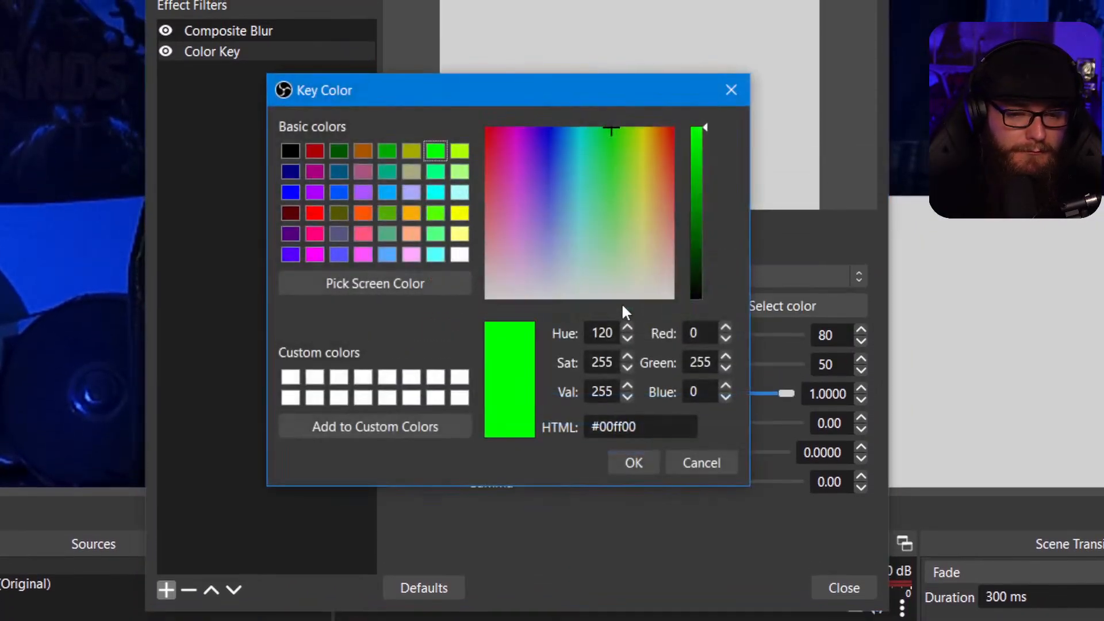
pyautogui.click(525, 254)
pyautogui.click(533, 296)
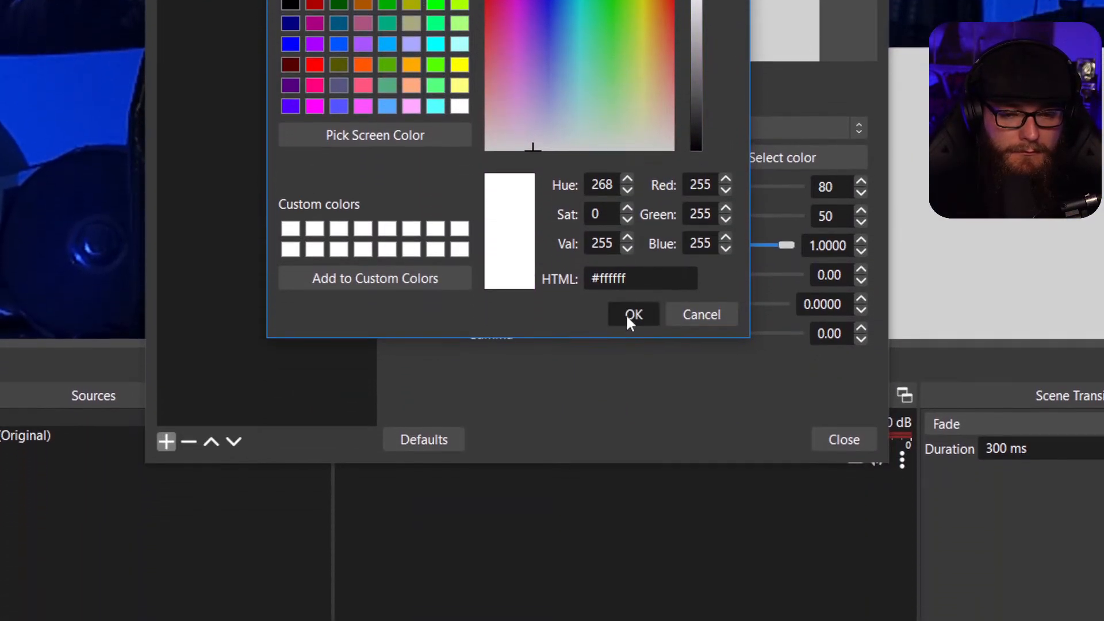
pyautogui.click(629, 388)
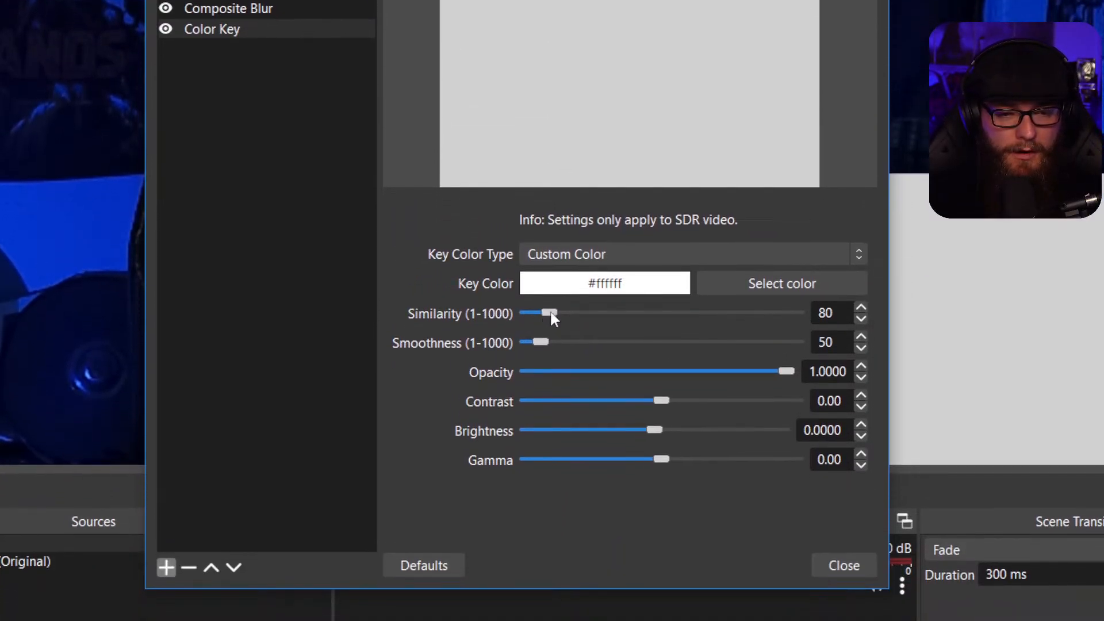
# Set the Color Key filter's similarity to 309 and smoothness to 483, and move the filters window off the webcam subject.
pyautogui.moveTo(549, 313); pyautogui.dragTo(611, 316)
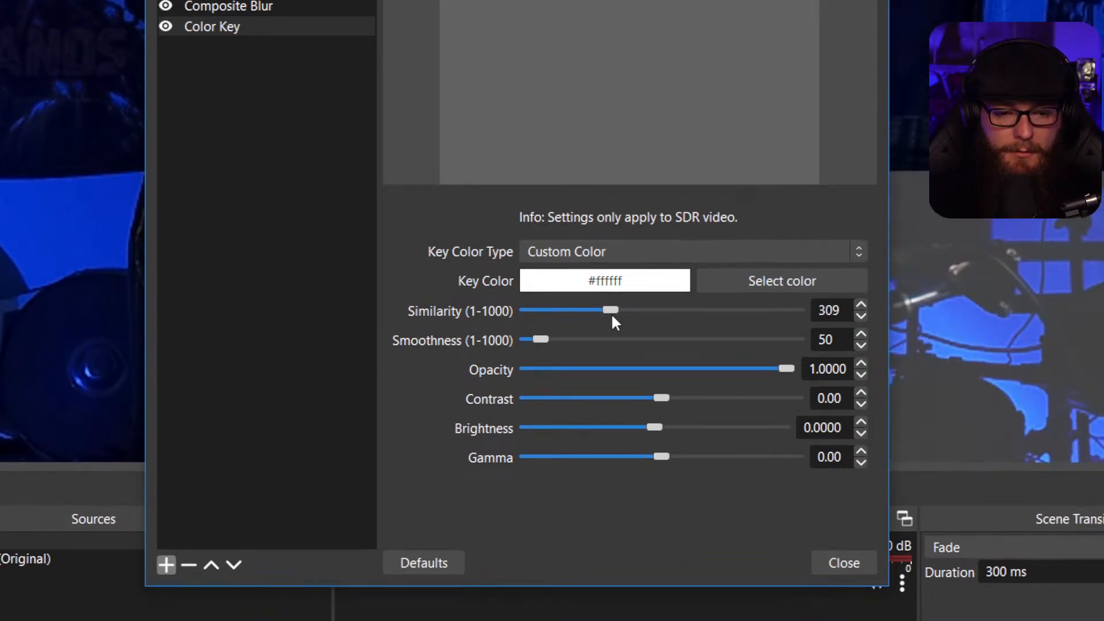
pyautogui.moveTo(536, 340); pyautogui.dragTo(653, 313)
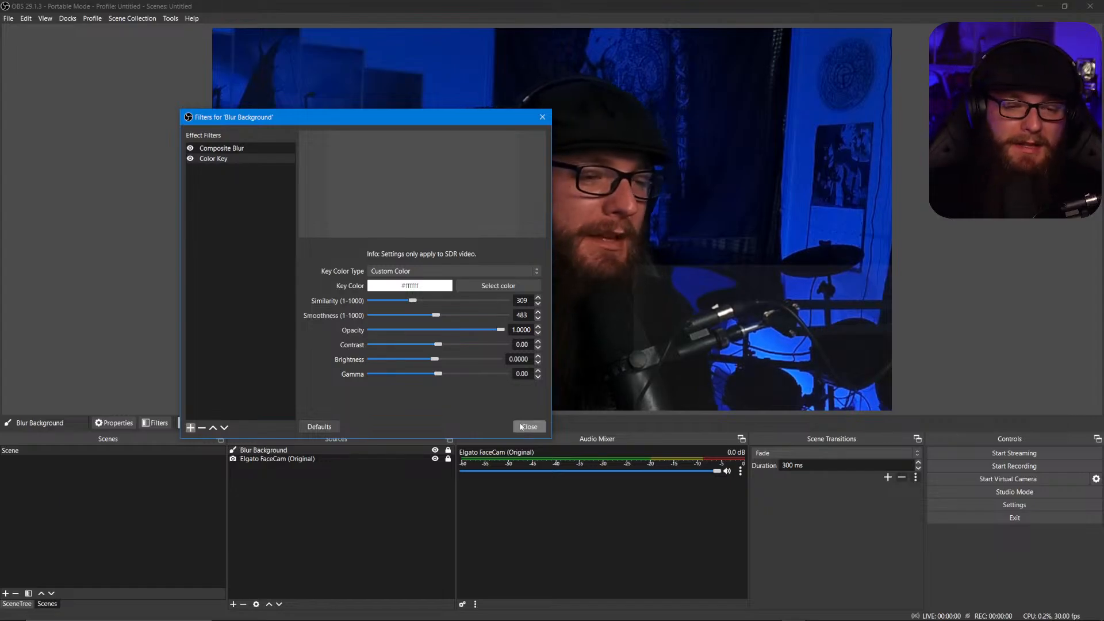
pyautogui.moveTo(453, 116); pyautogui.dragTo(304, 67)
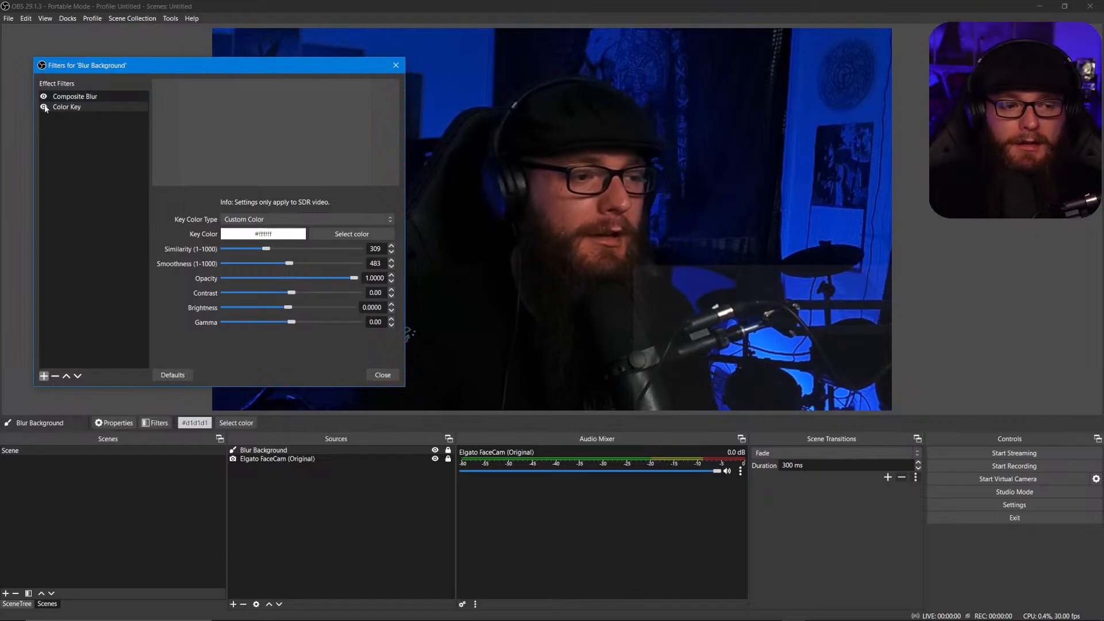
# Disable the Color Key filter, set Composite Blur's background source to Elgato FaceCam (Original), and close the filters window.
pyautogui.click(45, 107)
pyautogui.click(77, 97)
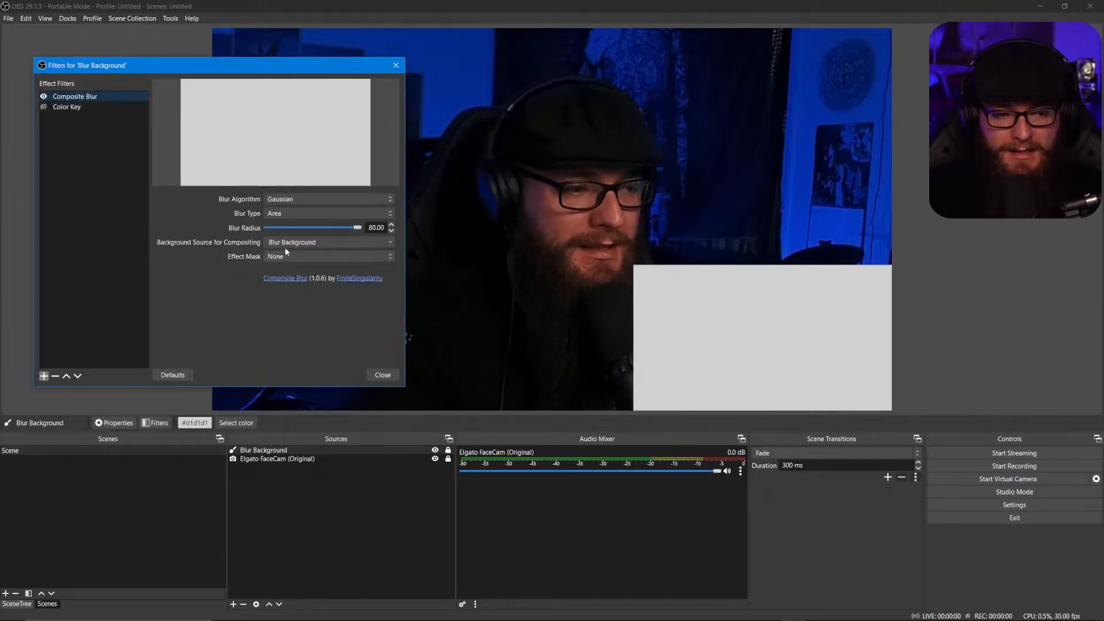
pyautogui.click(386, 248)
pyautogui.click(351, 270)
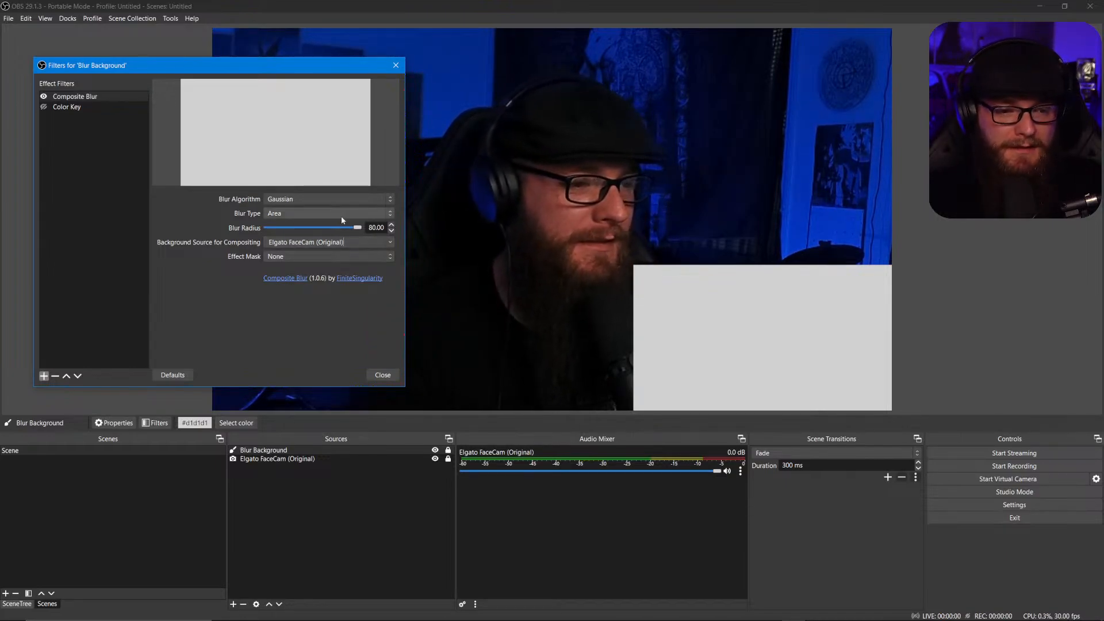
pyautogui.click(396, 65)
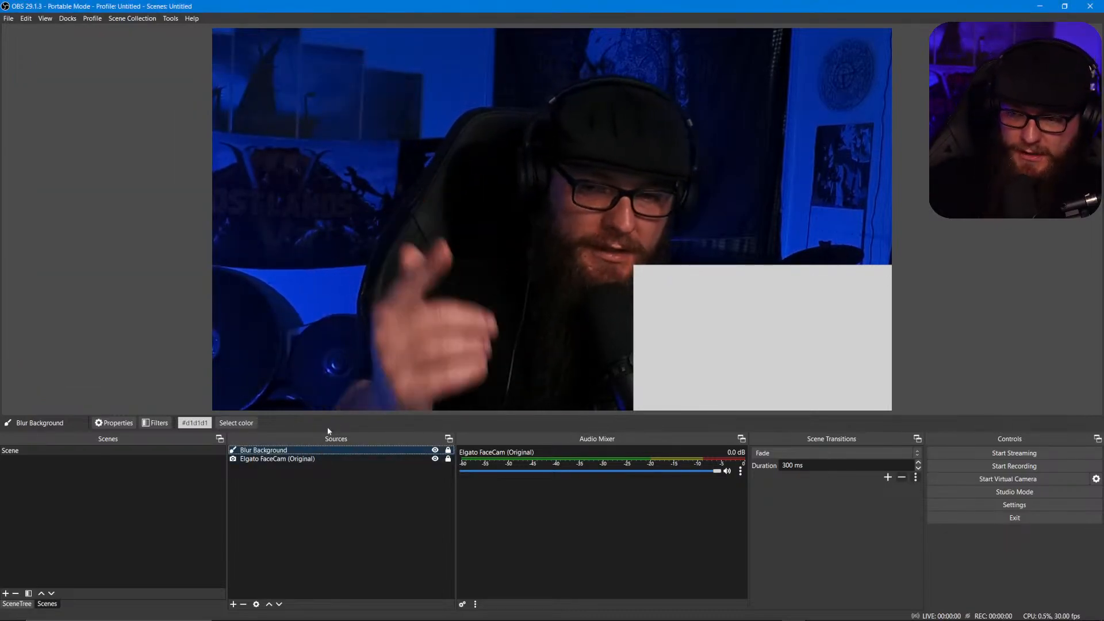
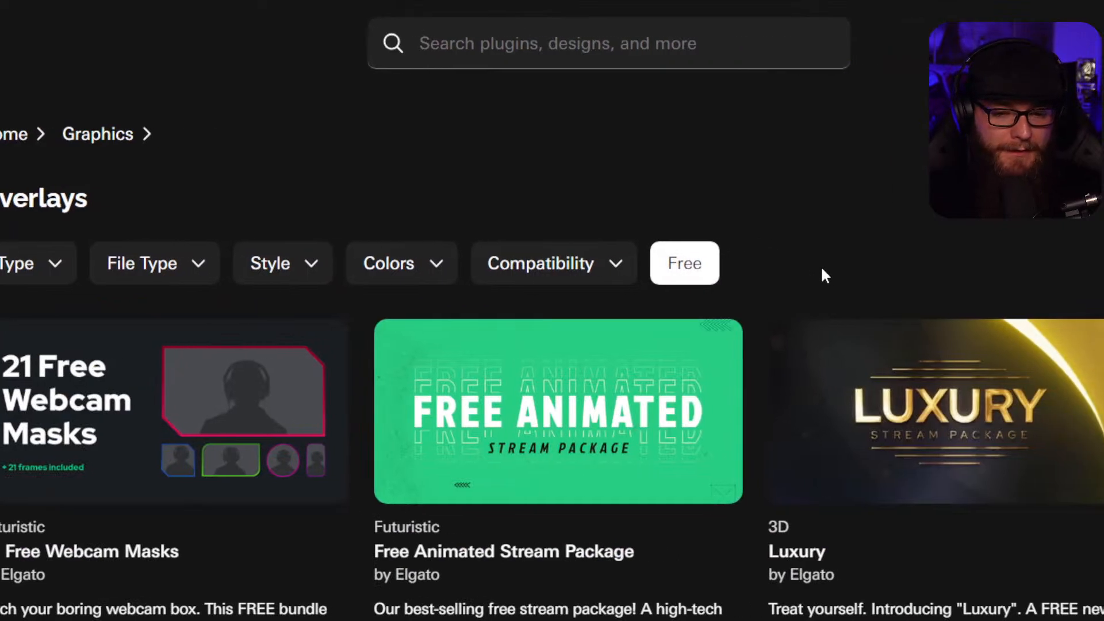
# Browse the free overlays on the Elgato Marketplace page in the browser, loading more results.
pyautogui.scroll(-1, 918, 275)
pyautogui.scroll(-3, 825, 365)
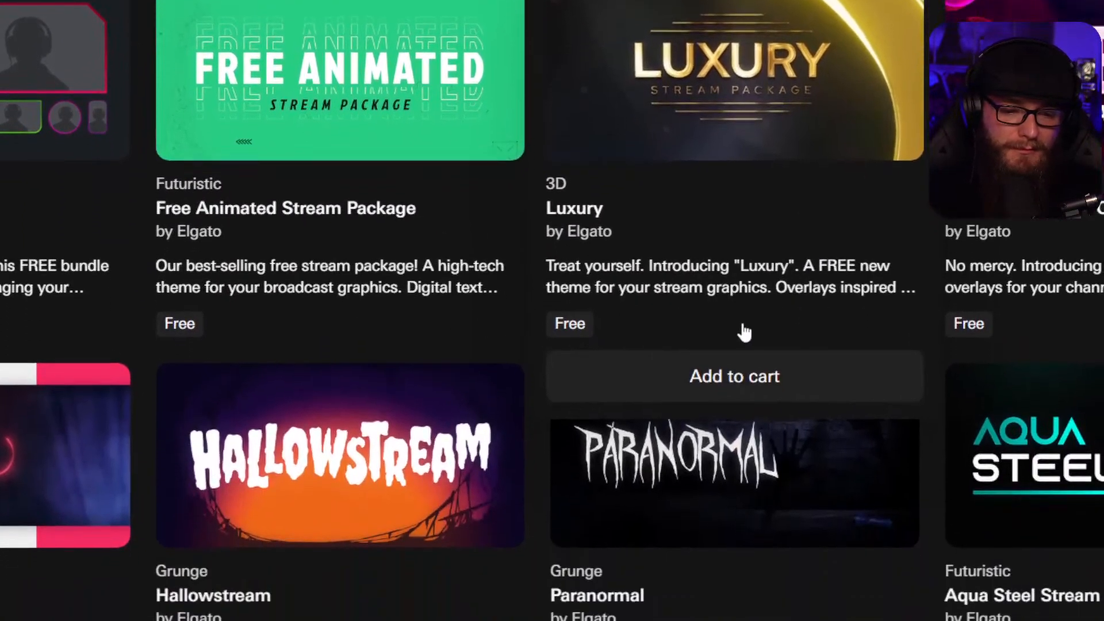
pyautogui.scroll(-3, 741, 319)
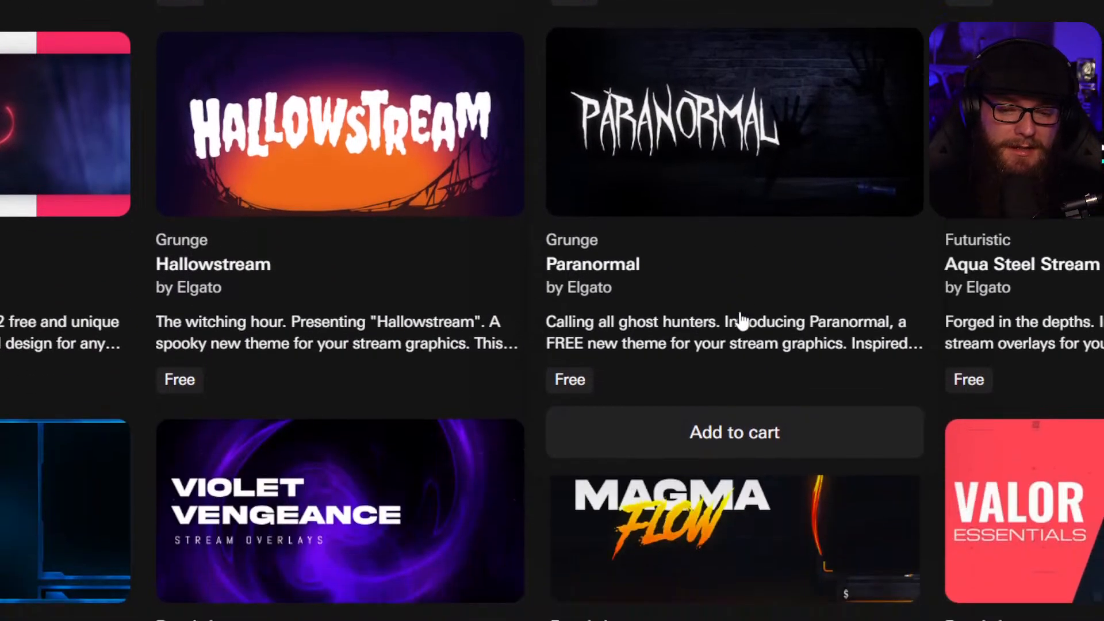
pyautogui.scroll(-3, 742, 319)
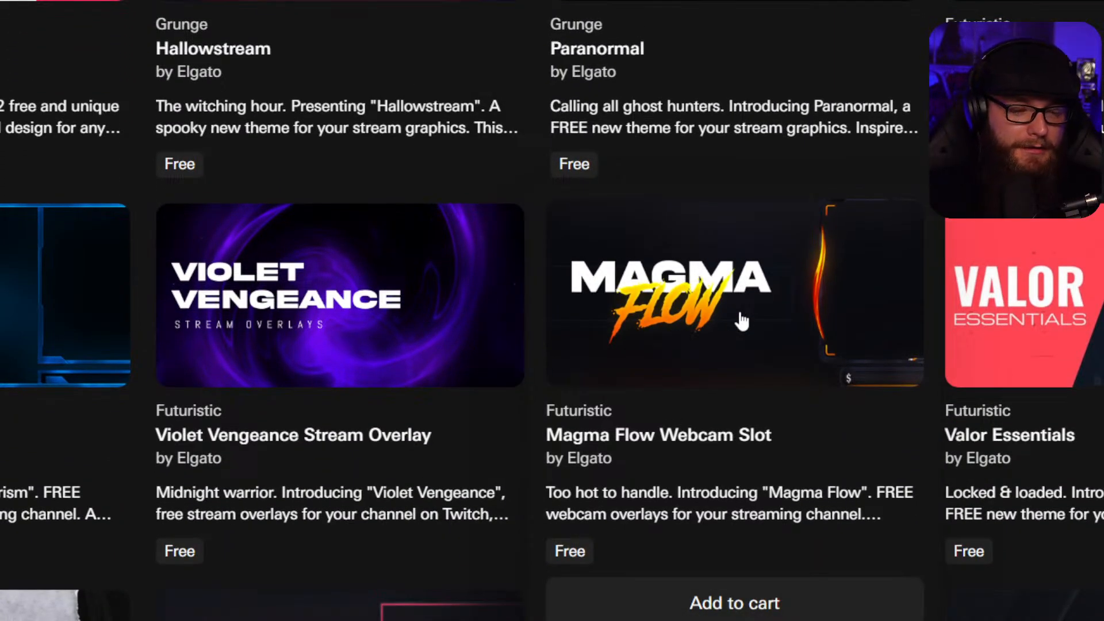
pyautogui.scroll(-10, 742, 319)
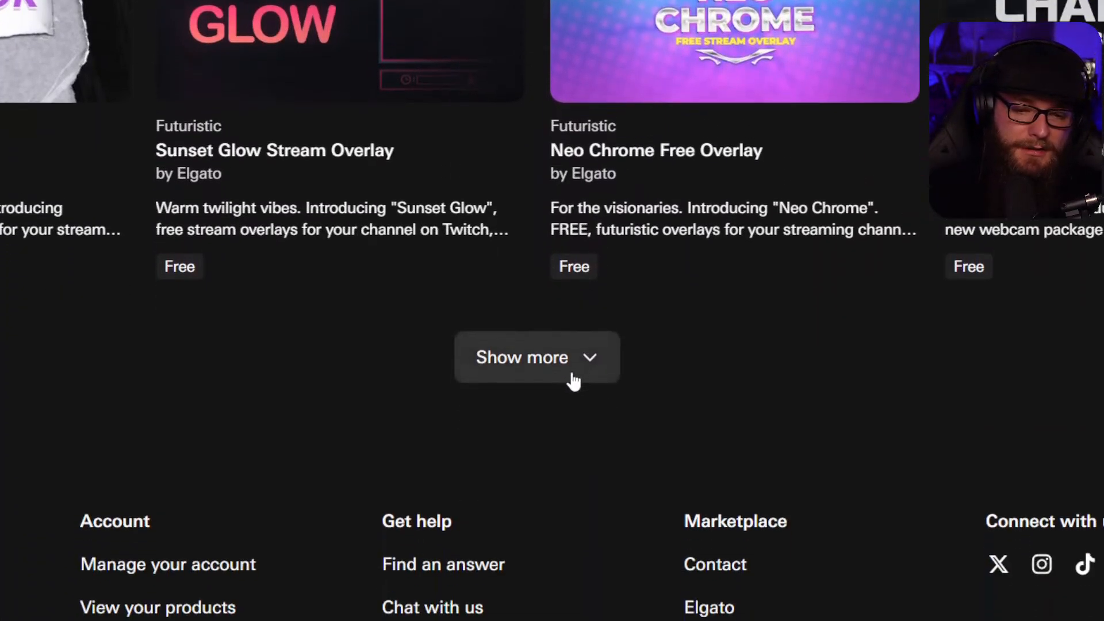
pyautogui.click(563, 345)
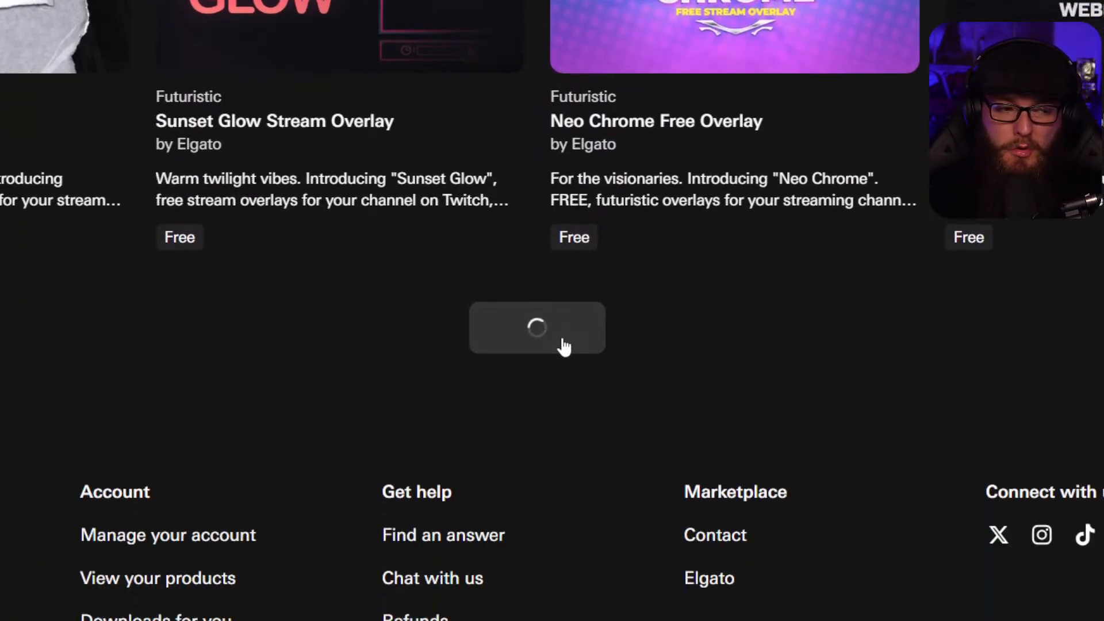
pyautogui.scroll(-3, 559, 305)
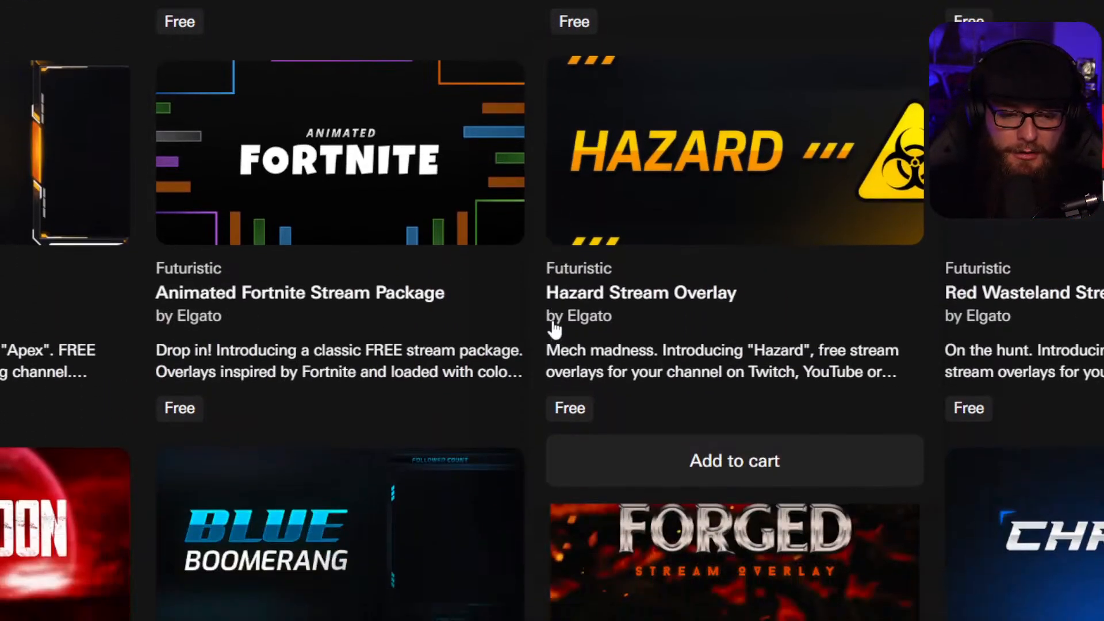
pyautogui.scroll(-2, 553, 328)
pyautogui.scroll(-5, 545, 316)
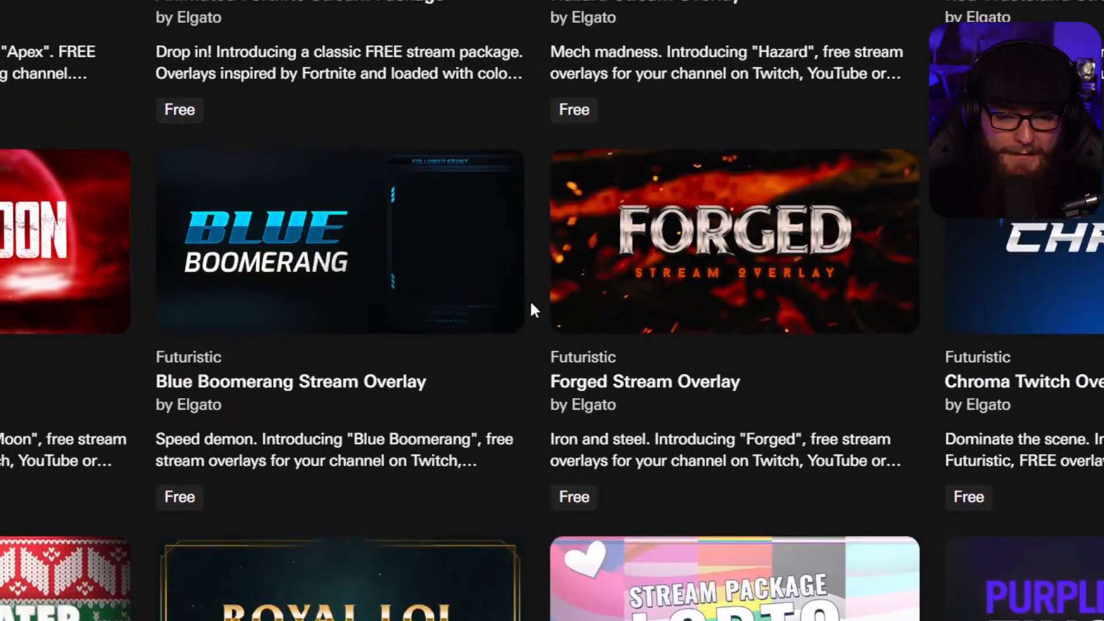
pyautogui.scroll(-9, 545, 308)
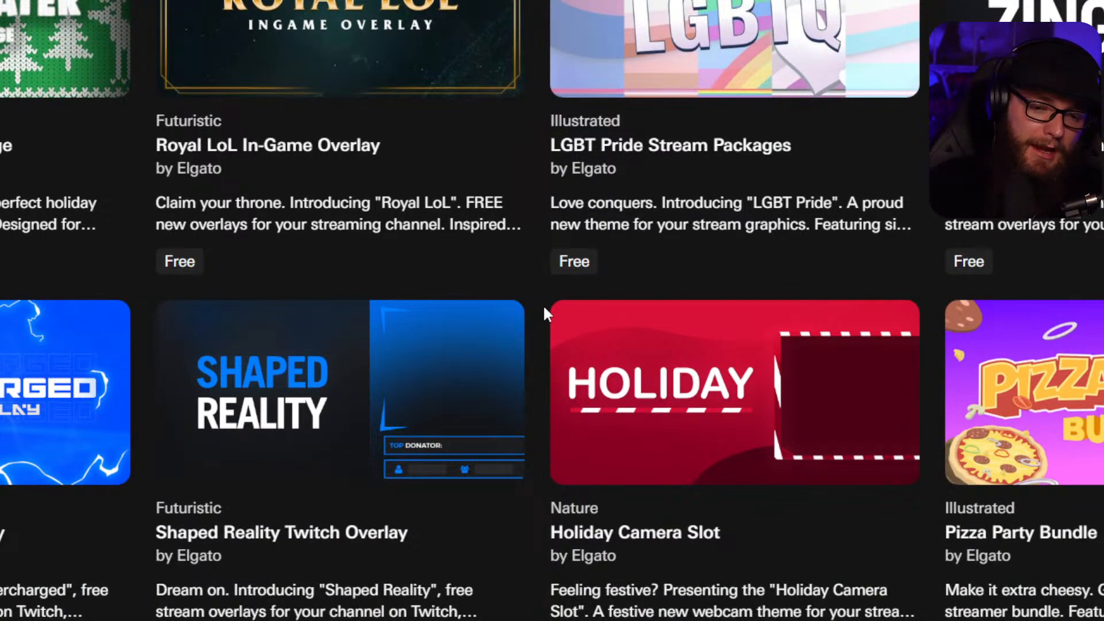
pyautogui.scroll(-4, 544, 309)
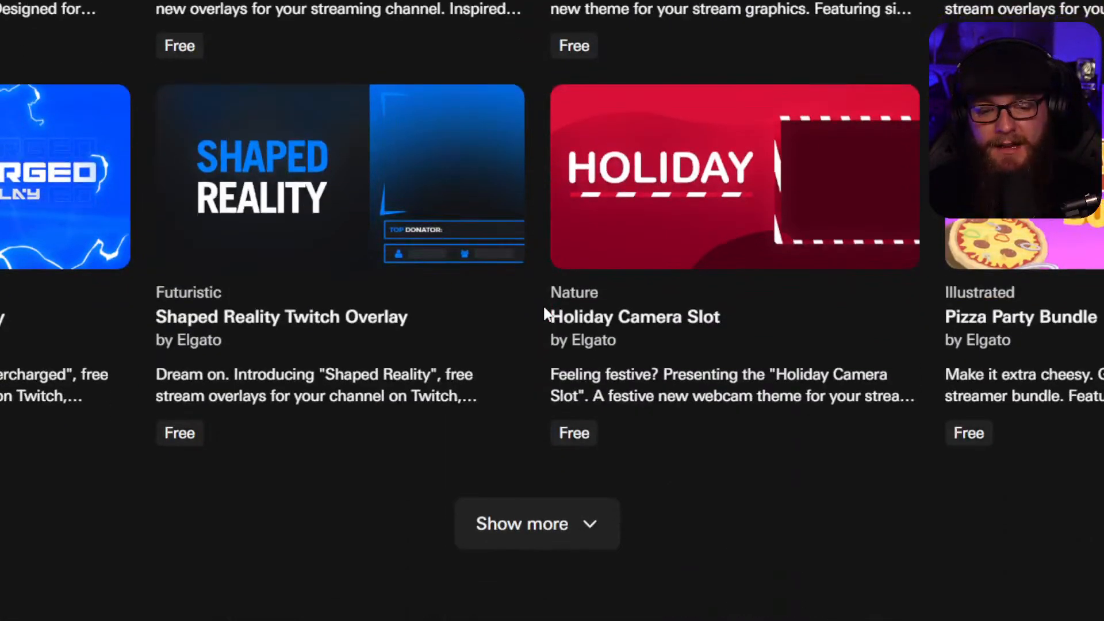
pyautogui.scroll(1, 544, 314)
pyautogui.moveTo(562, 315)
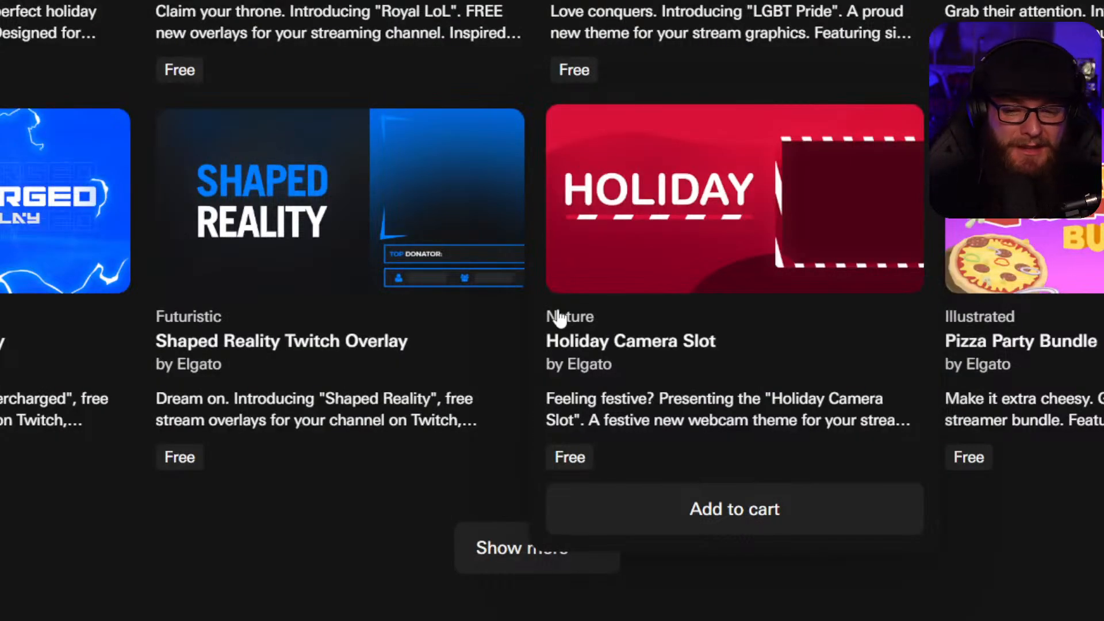
pyautogui.scroll(1, 551, 318)
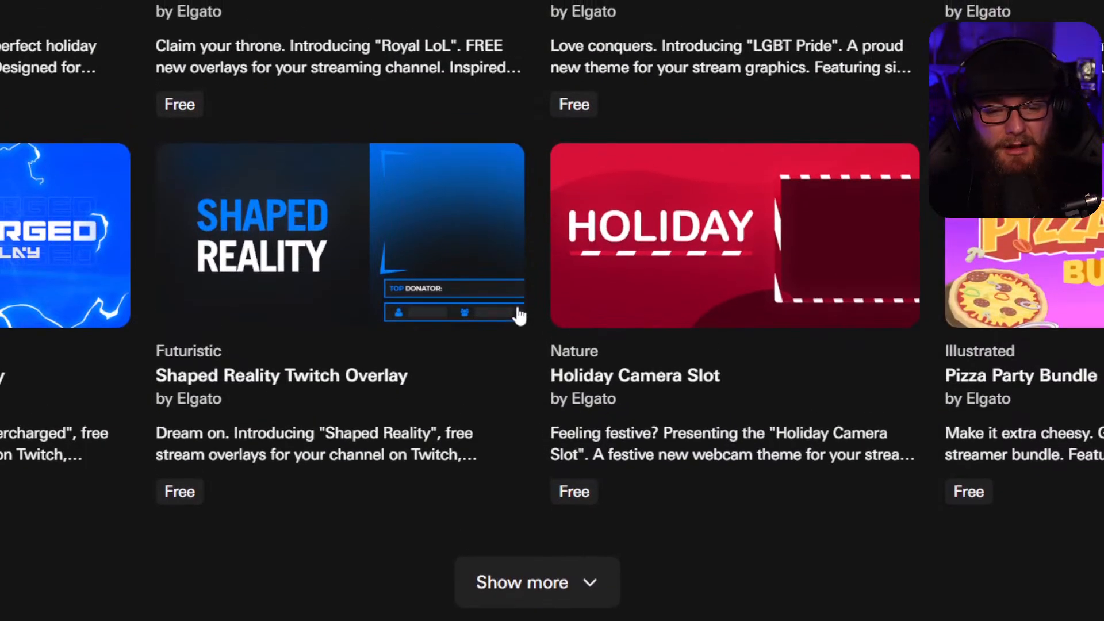
pyautogui.scroll(-1, 518, 315)
pyautogui.scroll(1, 598, 317)
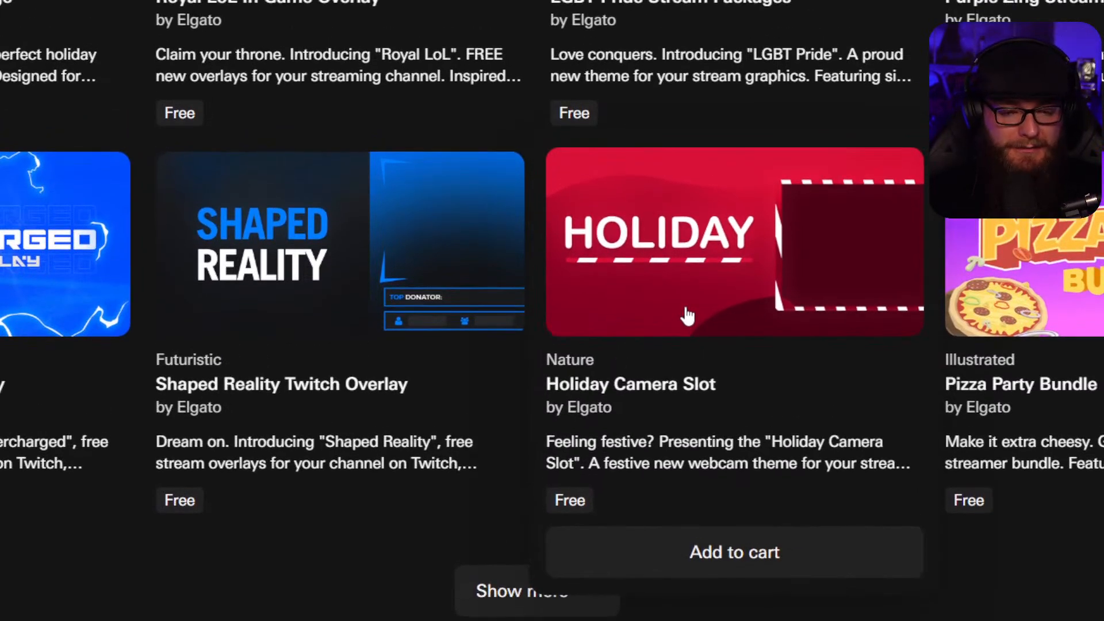
# Open the Holiday Camera Slot product page and examine its overview, information and enlarged webcam frame image.
pyautogui.click(687, 315)
pyautogui.scroll(2, 517, 305)
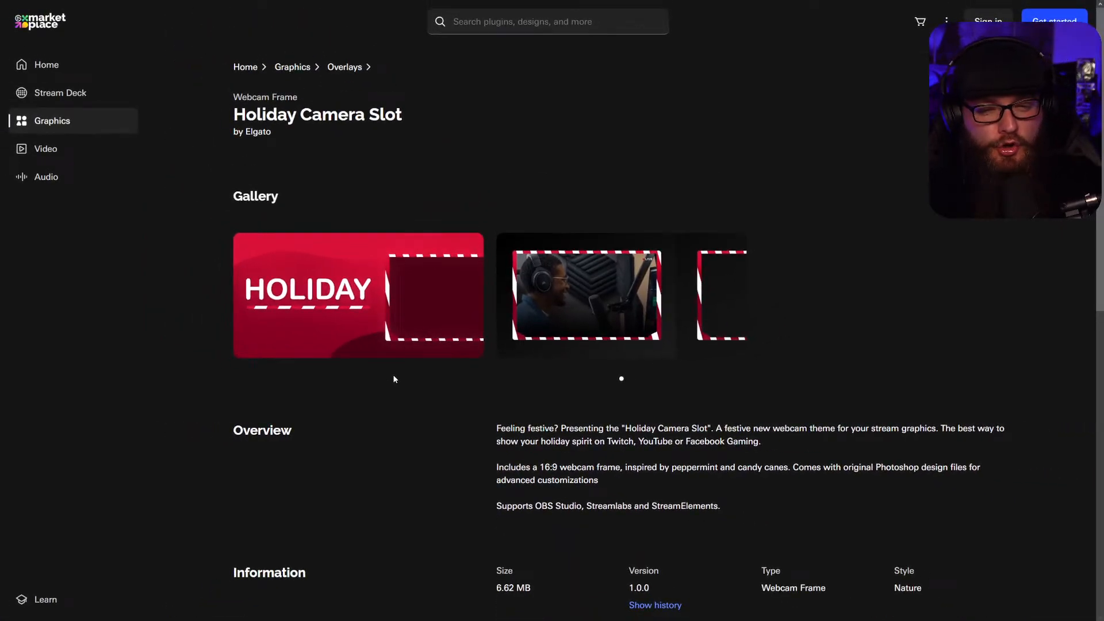
pyautogui.scroll(-1, 428, 351)
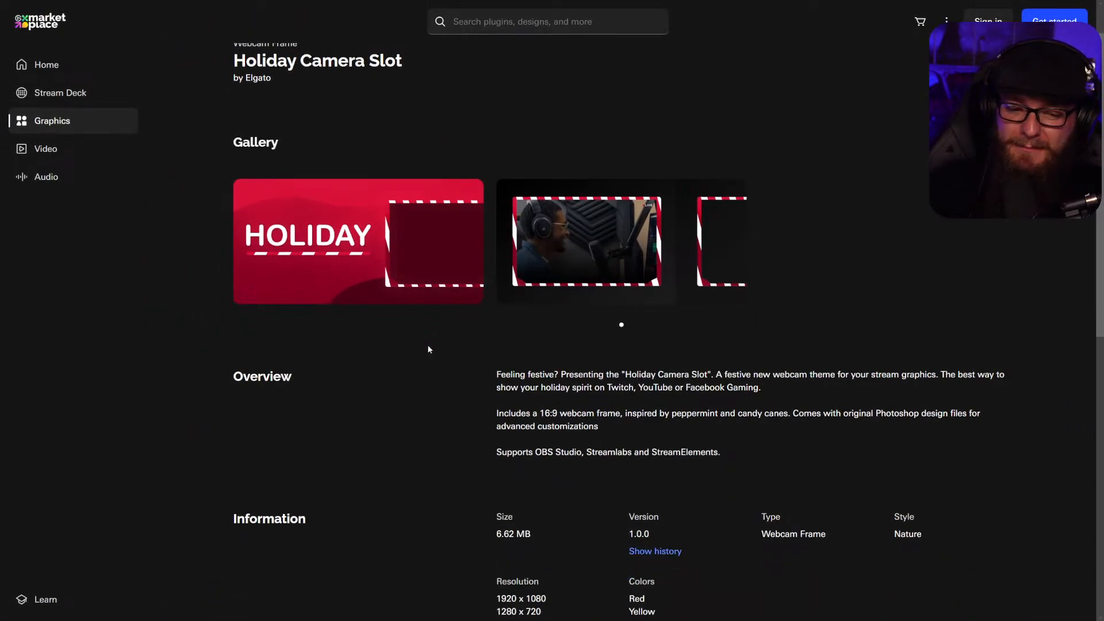
pyautogui.scroll(-2, 428, 349)
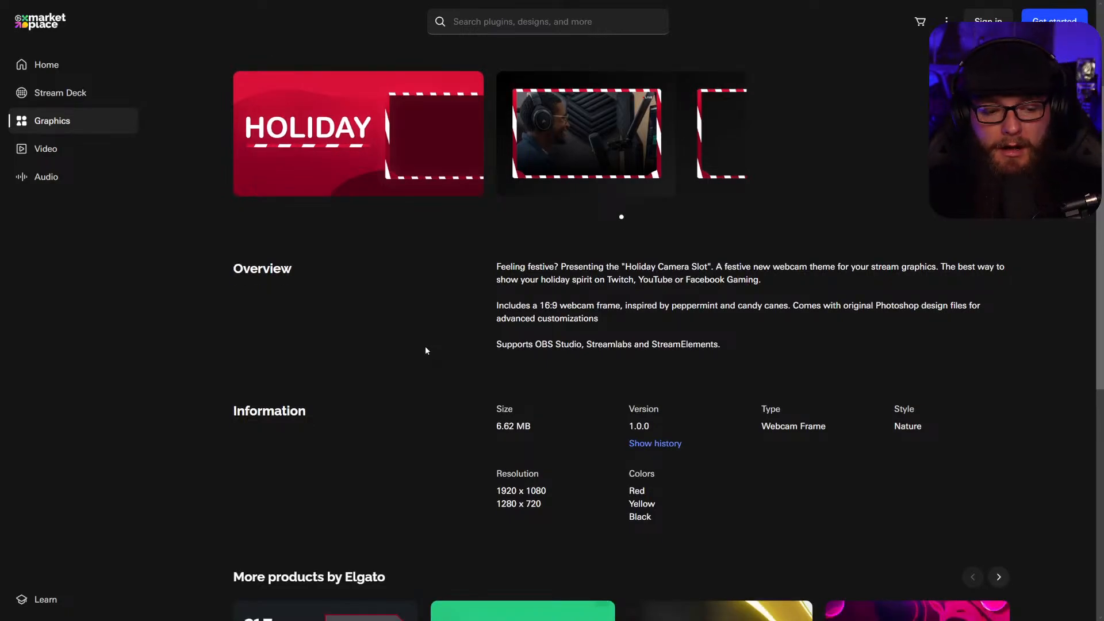
pyautogui.scroll(-2, 427, 347)
pyautogui.scroll(4, 426, 350)
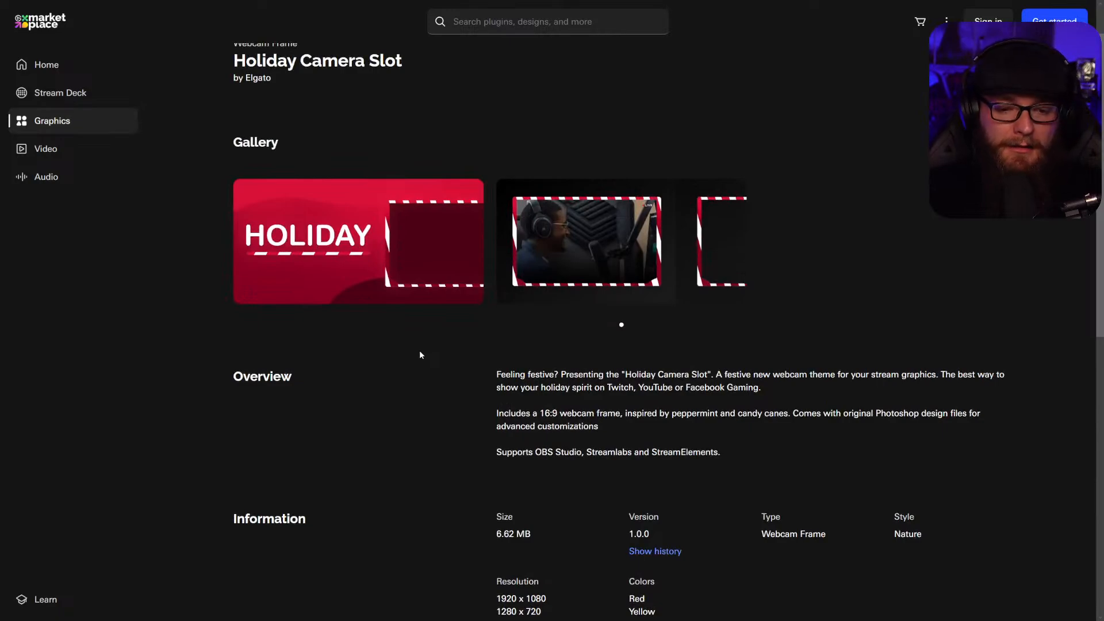
pyautogui.scroll(1, 419, 354)
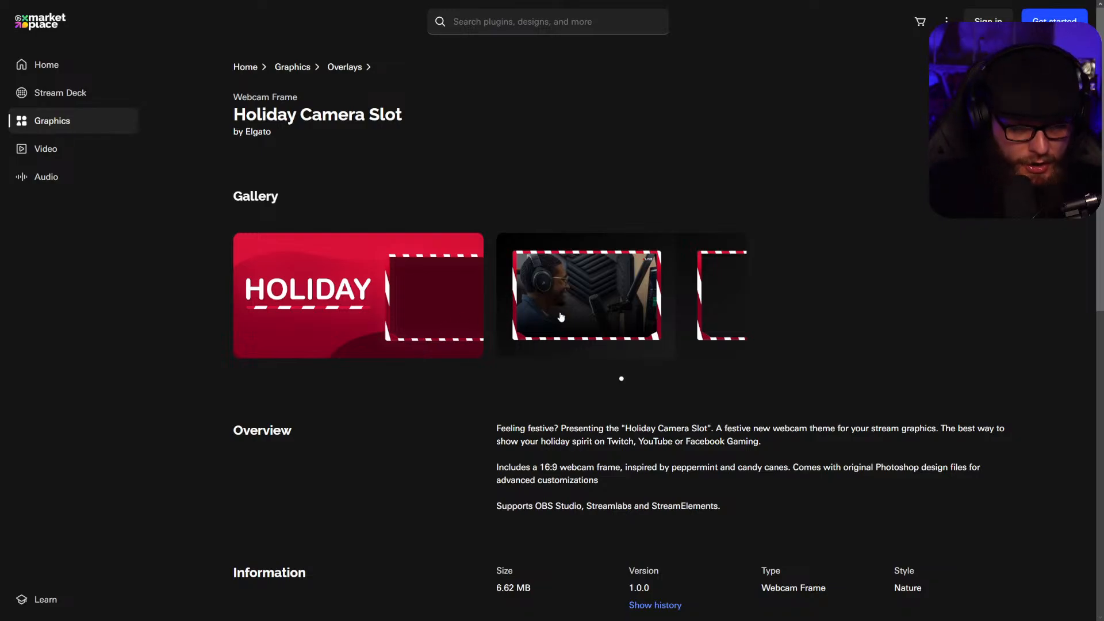
pyautogui.click(734, 320)
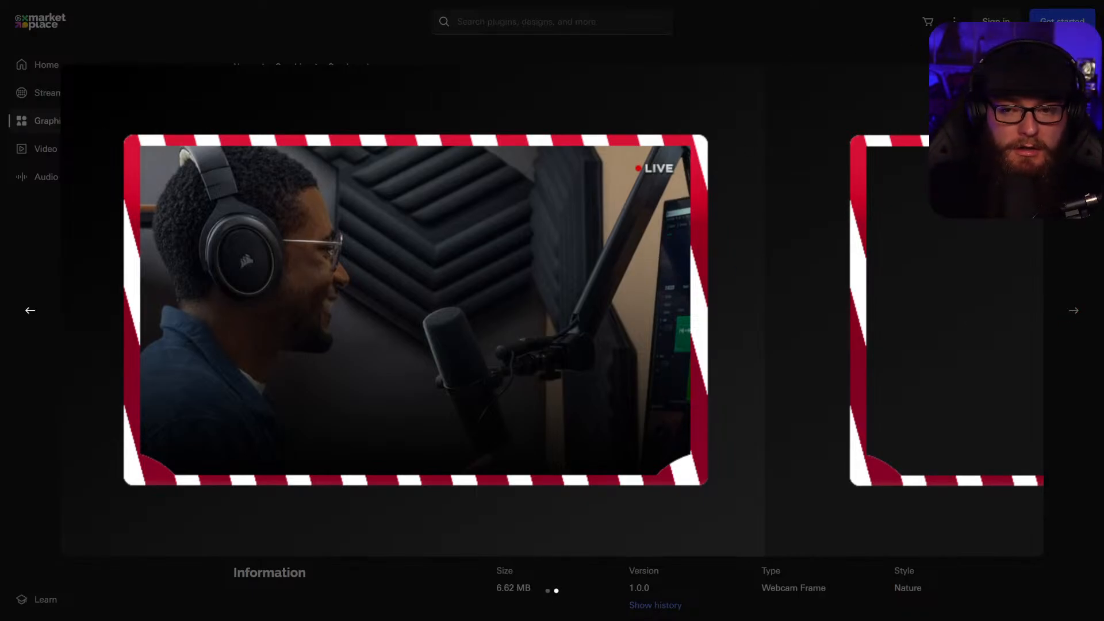
# Leave the enlarged gallery image and download the free Holiday Camera Slot.
pyautogui.click(1073, 29)
pyautogui.scroll(-3, 746, 179)
pyautogui.scroll(3, 745, 184)
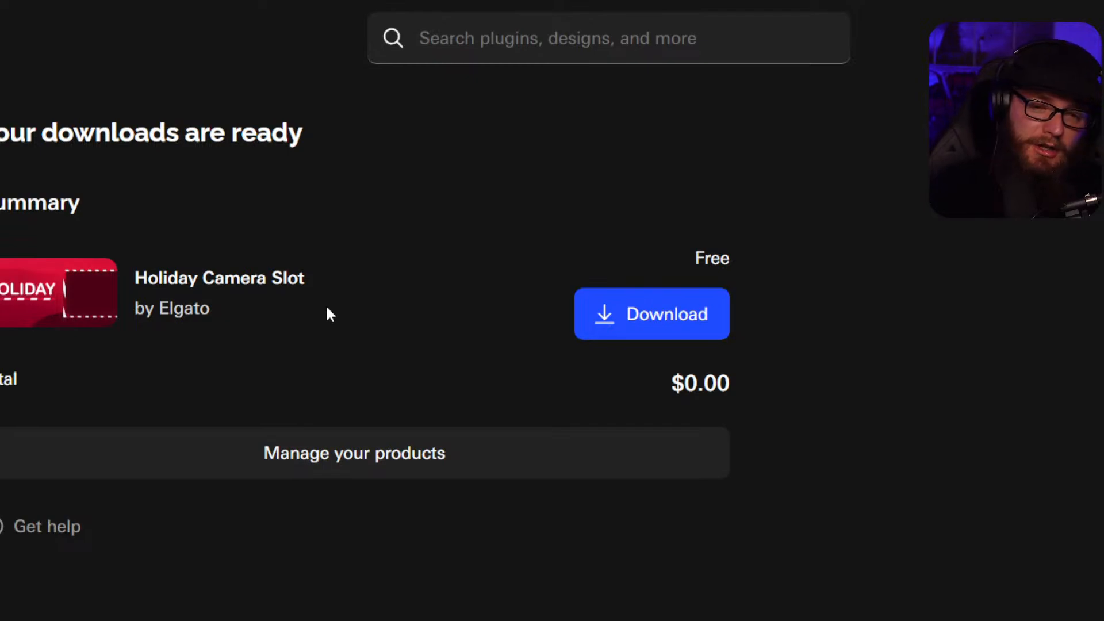
pyautogui.click(618, 320)
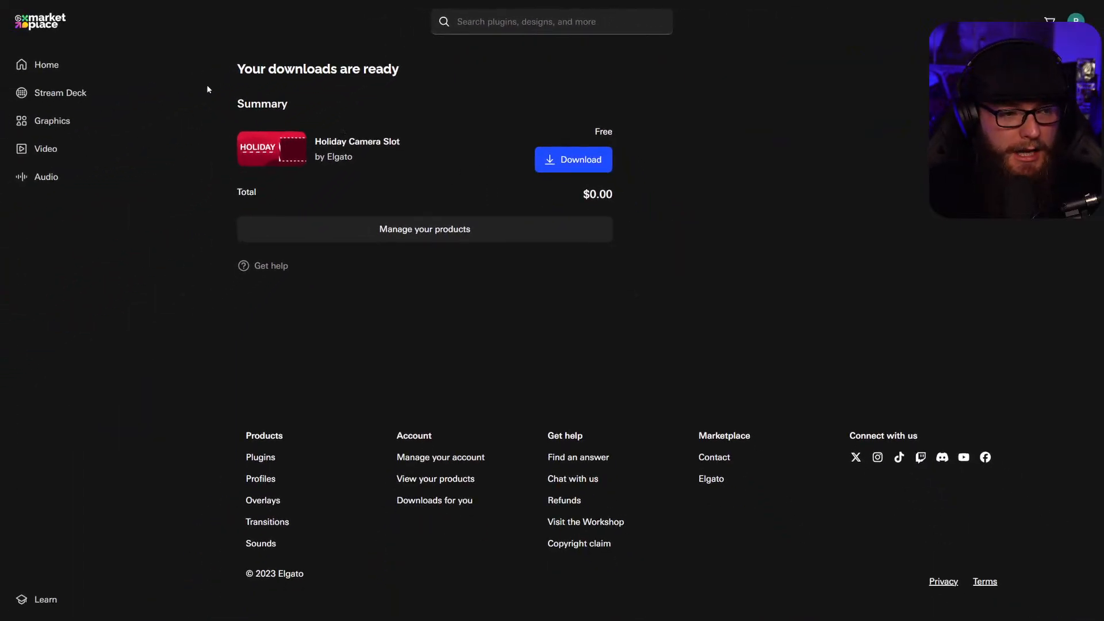
# Go back to the marketplace's graphics overlays, filter them to free items and load more results.
pyautogui.click(67, 125)
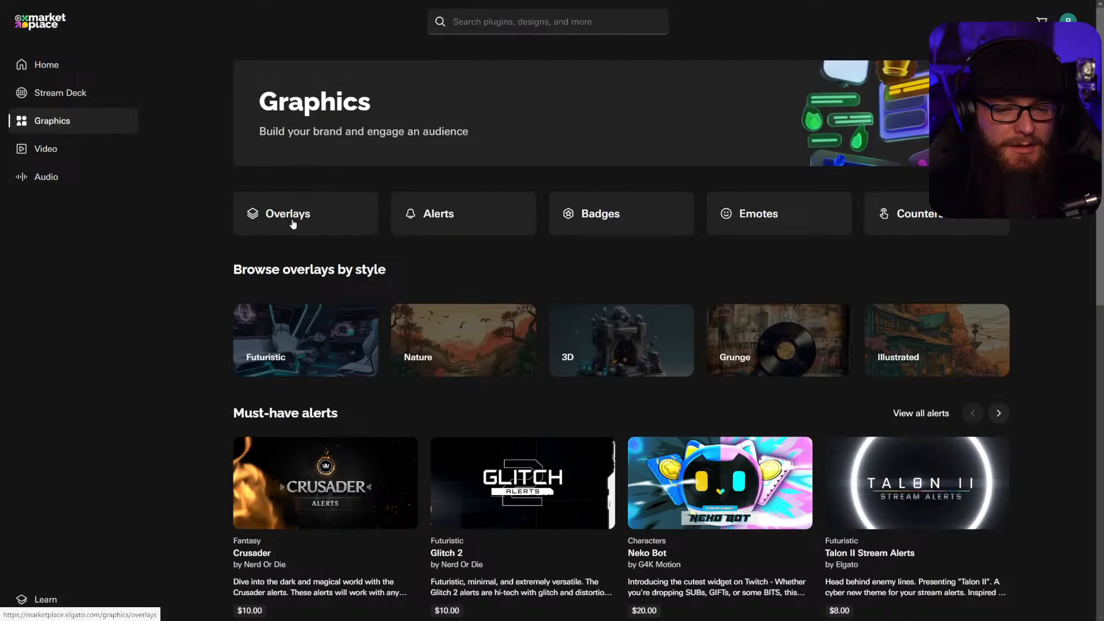
pyautogui.click(293, 223)
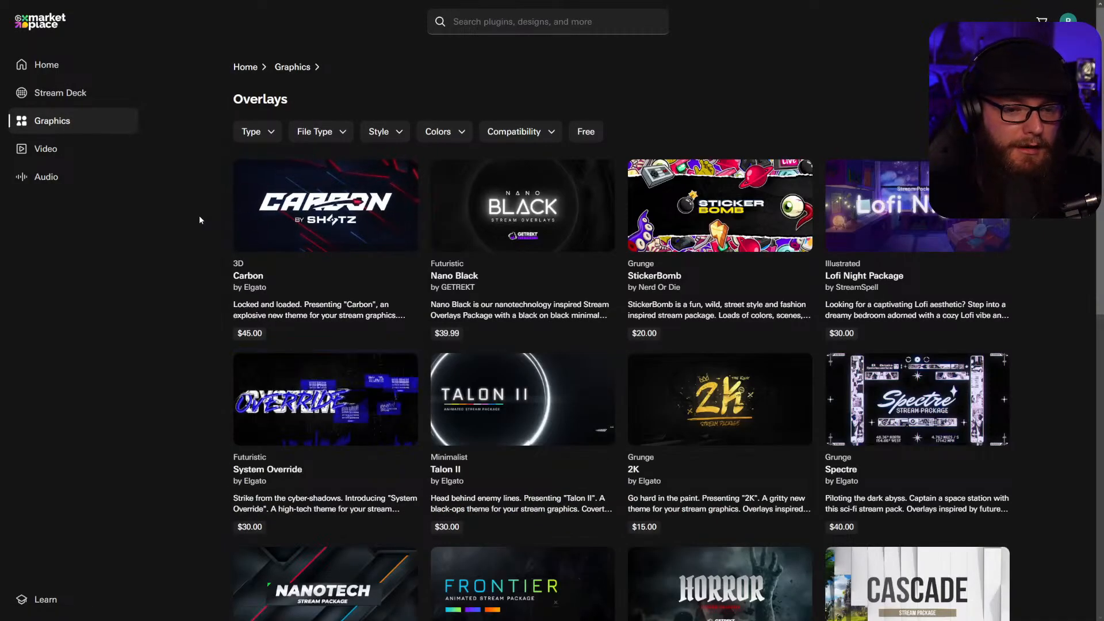
pyautogui.click(590, 132)
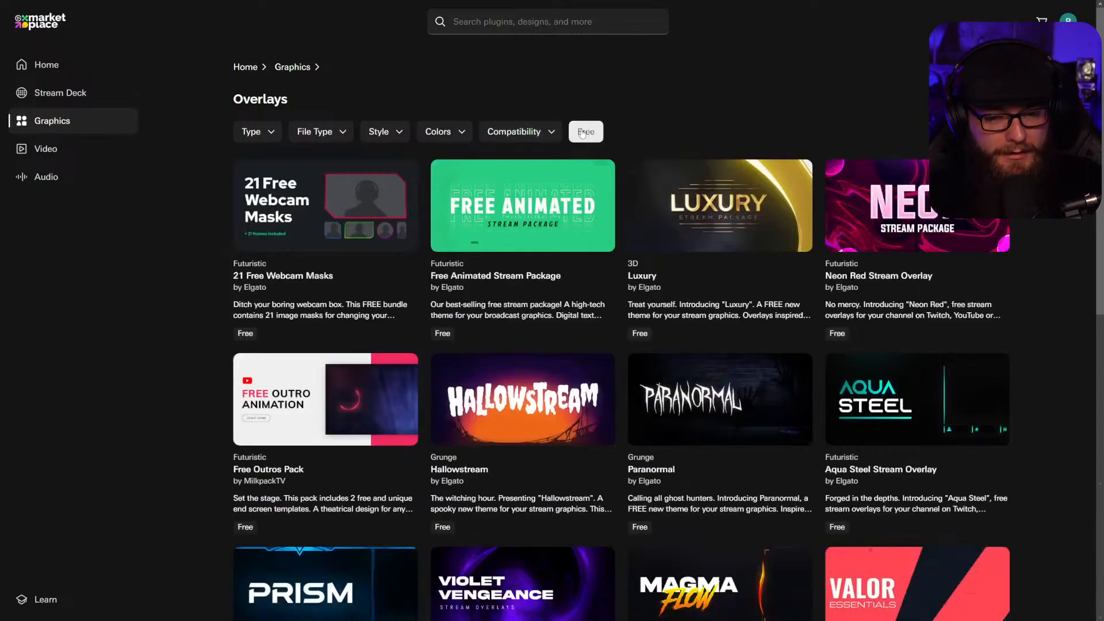
pyautogui.scroll(-10, 578, 138)
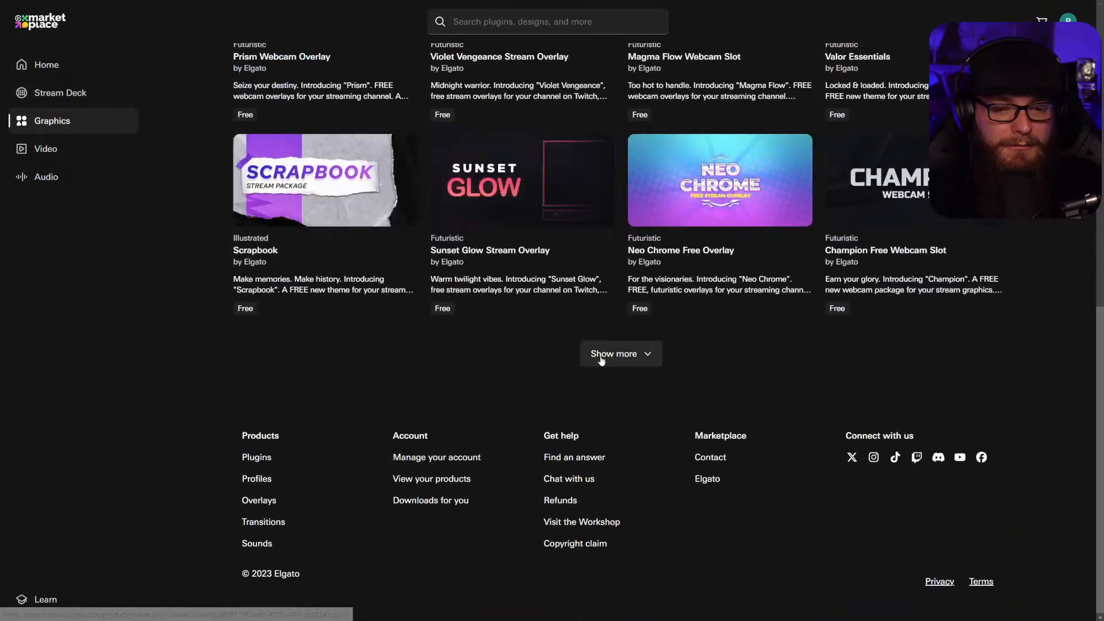
pyautogui.click(601, 354)
# Find the Ugly Sweater Stream Package among the free overlays and get it.
pyautogui.scroll(-3, 247, 322)
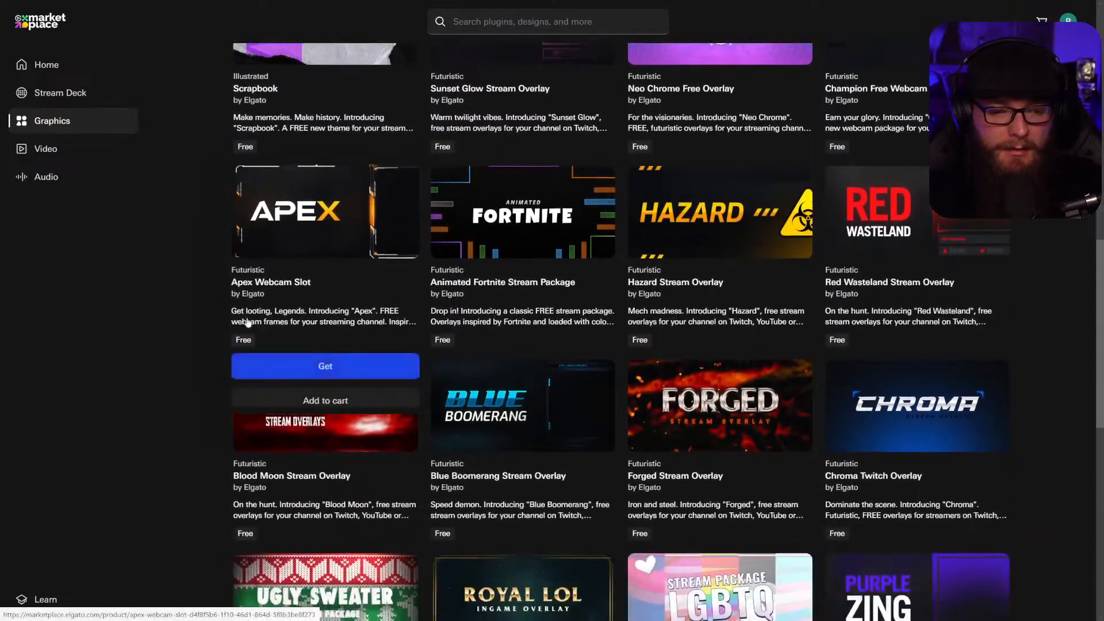
pyautogui.scroll(-7, 248, 321)
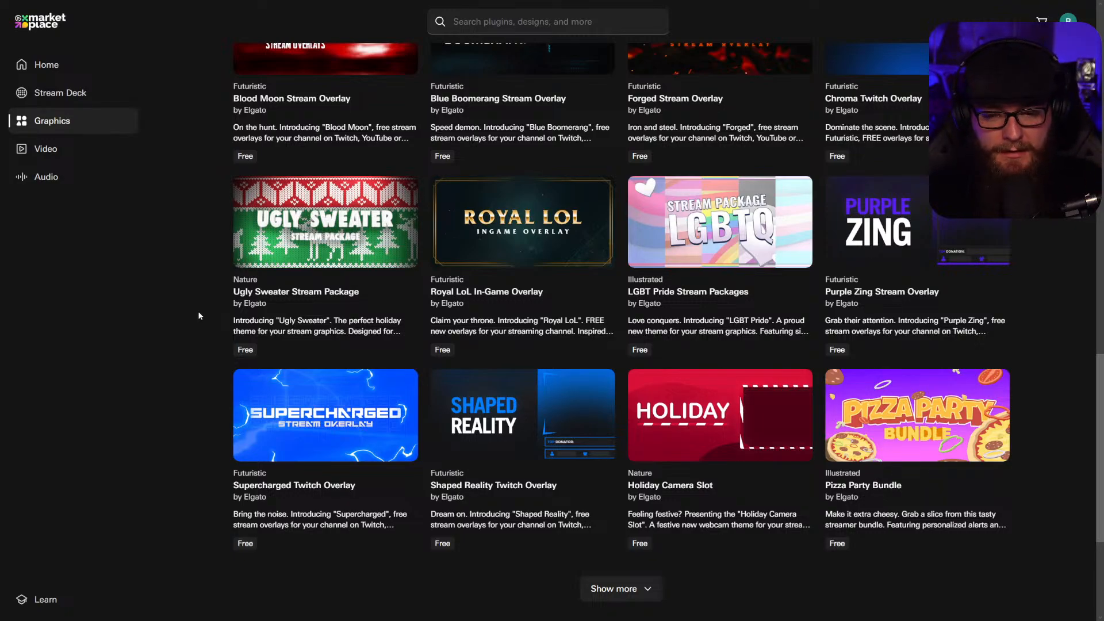
pyautogui.moveTo(305, 257)
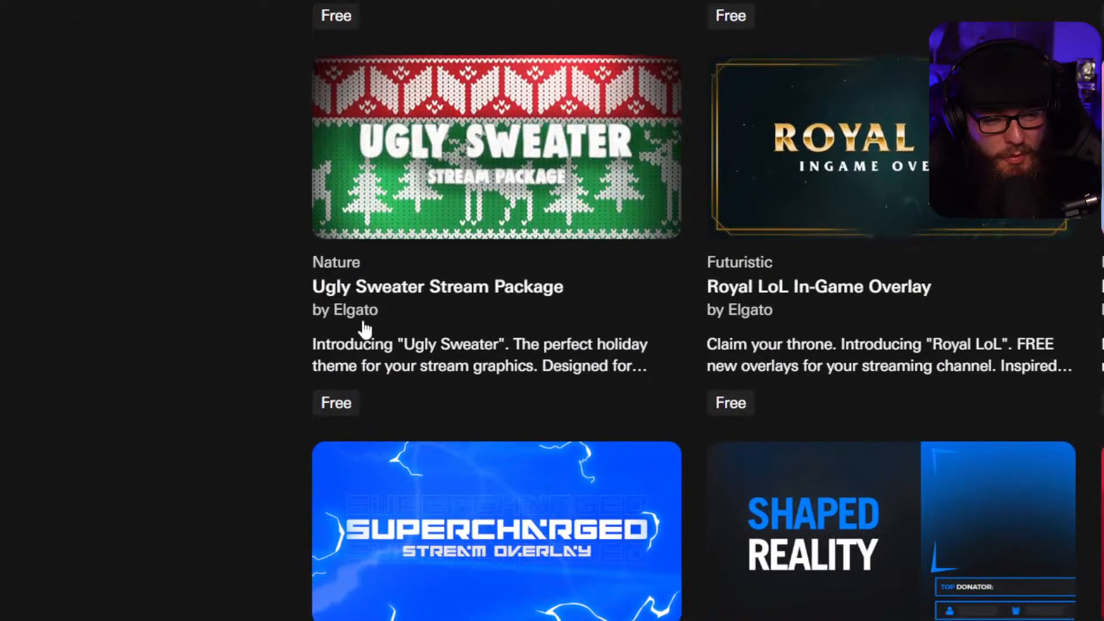
pyautogui.moveTo(480, 317)
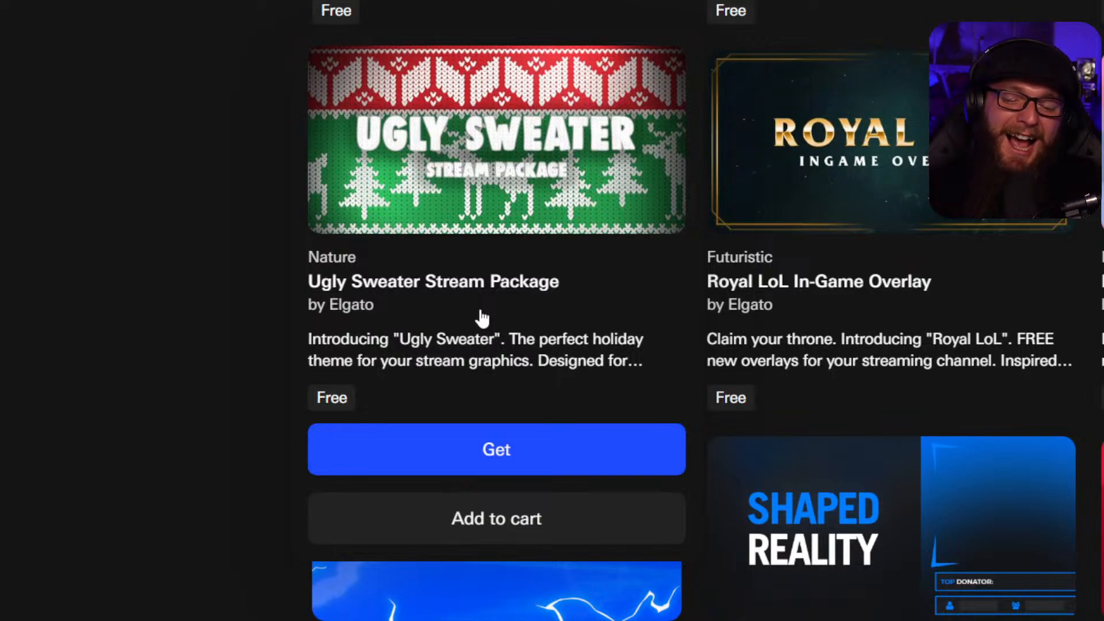
pyautogui.scroll(2, 483, 318)
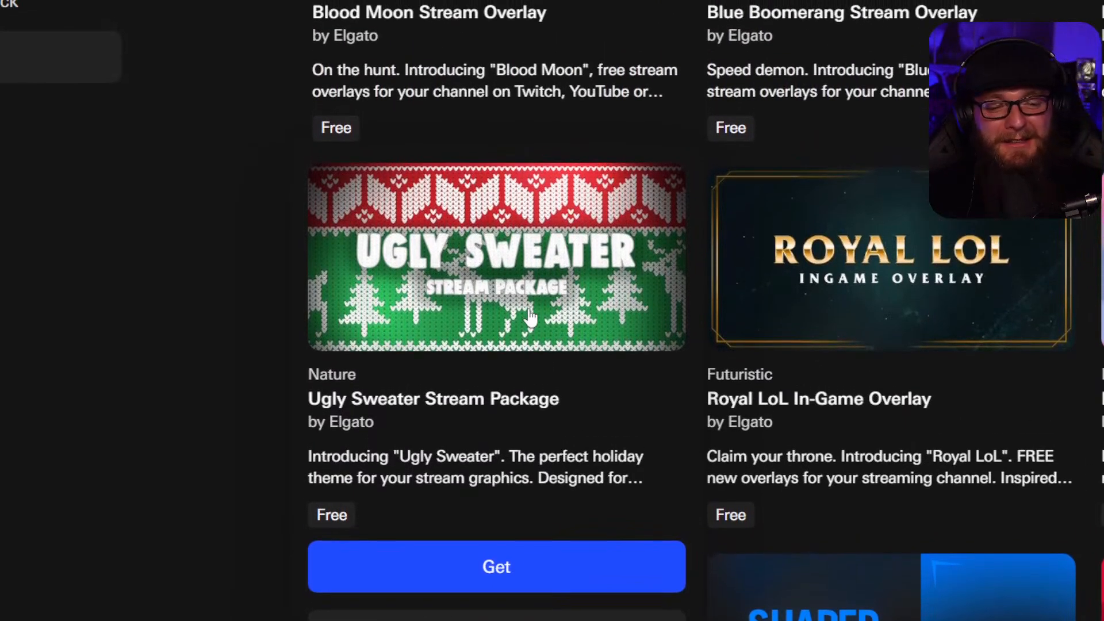
pyautogui.scroll(-4, 530, 316)
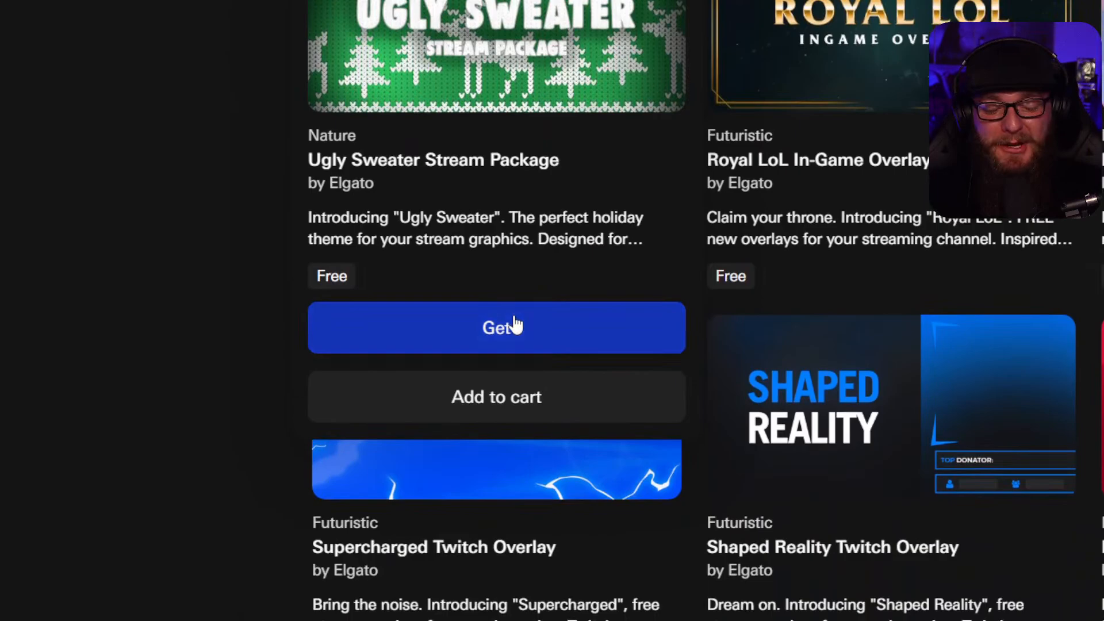
pyautogui.click(513, 321)
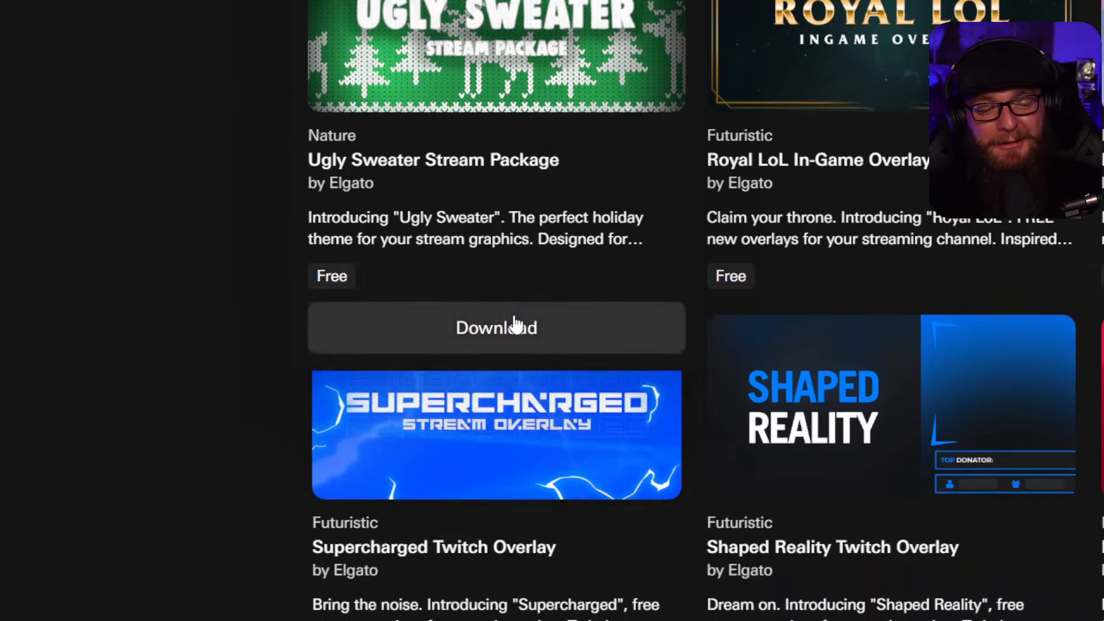
# Open the Ugly Sweater Stream Package page and examine all its gallery images, overview and information.
pyautogui.scroll(4, 515, 325)
pyautogui.click(523, 276)
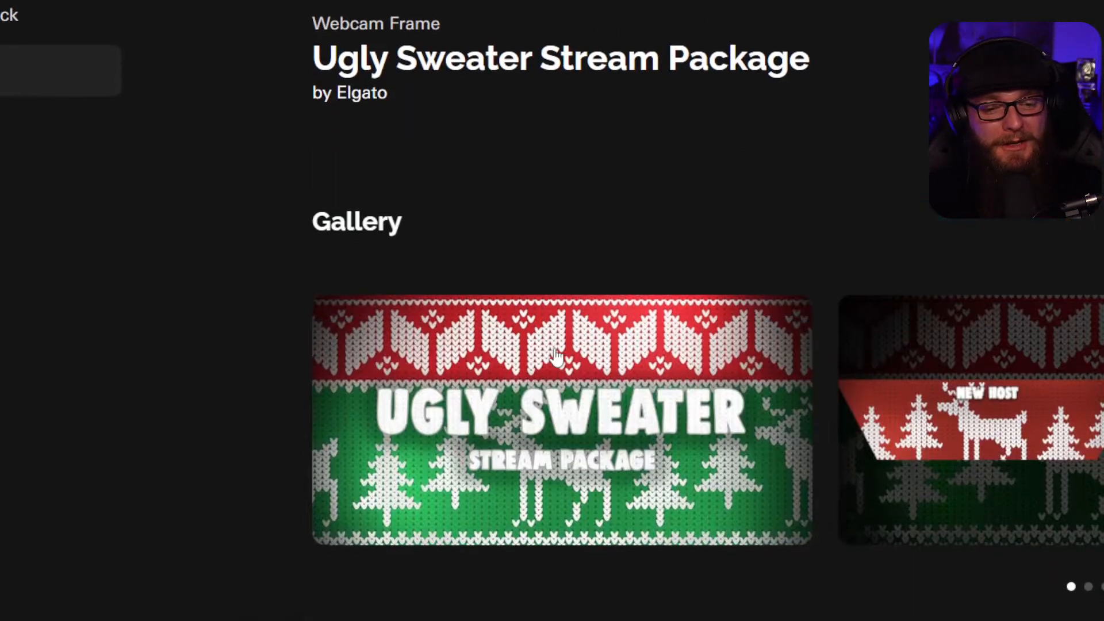
pyautogui.scroll(-3, 555, 357)
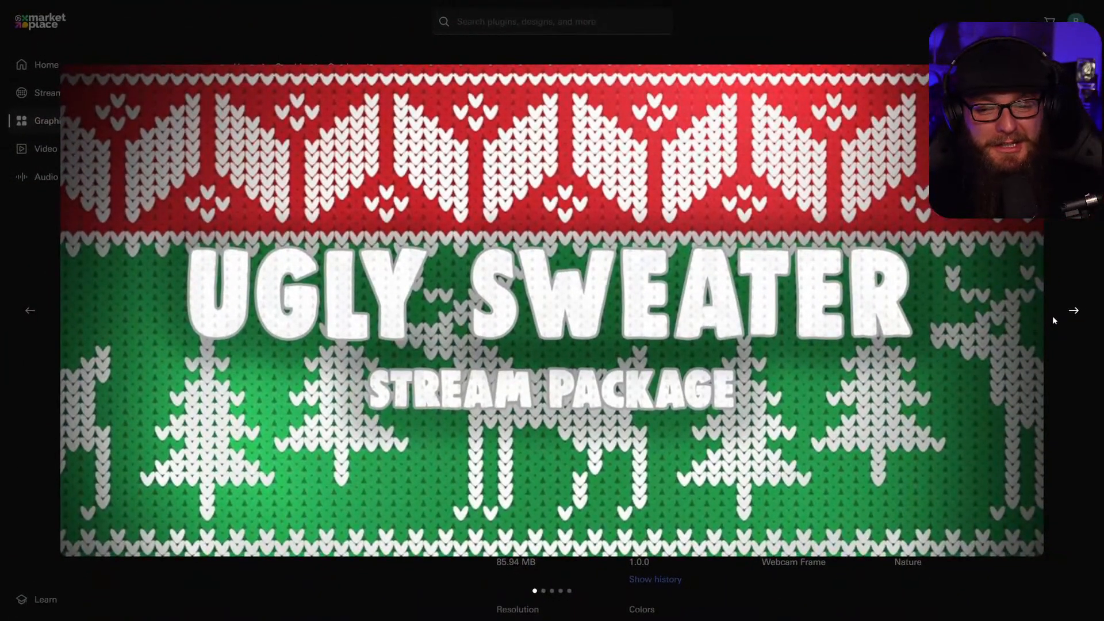
pyautogui.click(1080, 310)
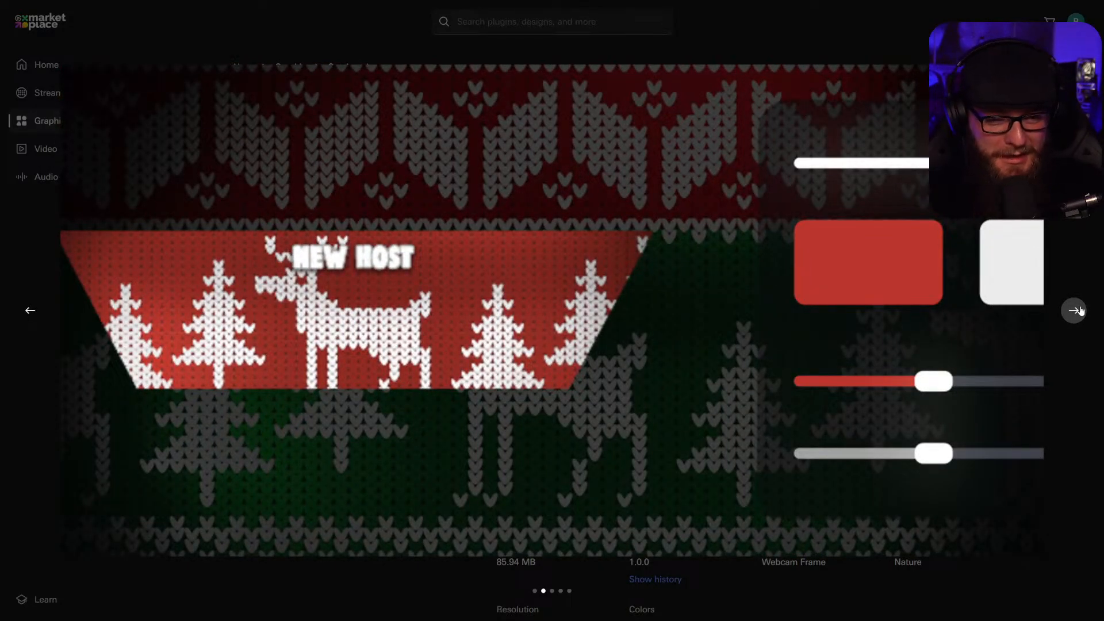
pyautogui.click(1074, 311)
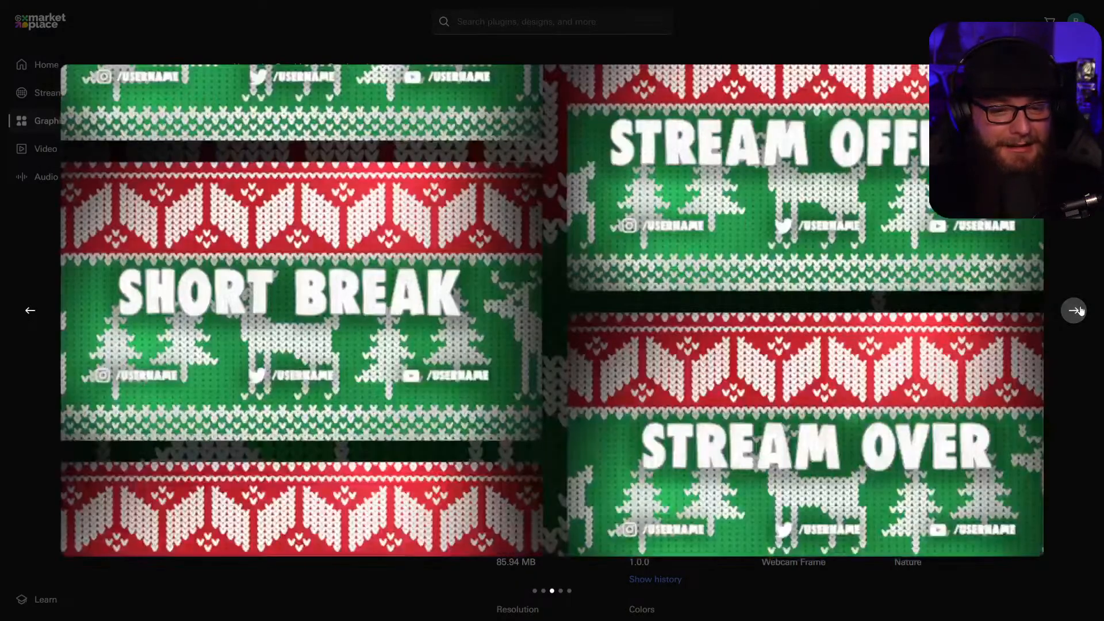
pyautogui.click(30, 310)
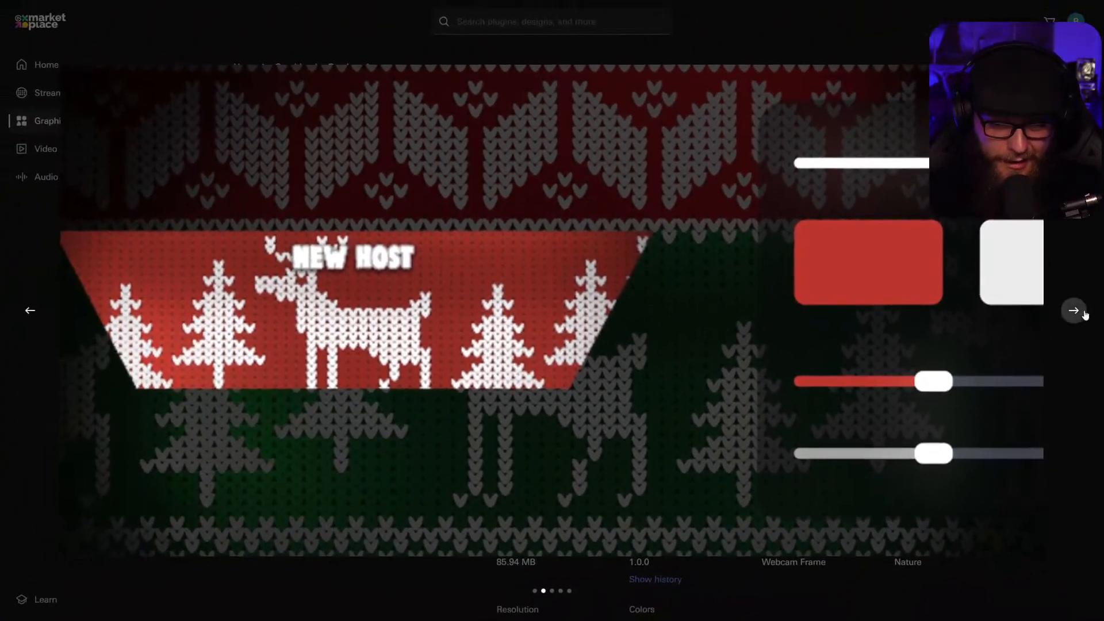
pyautogui.click(1074, 311)
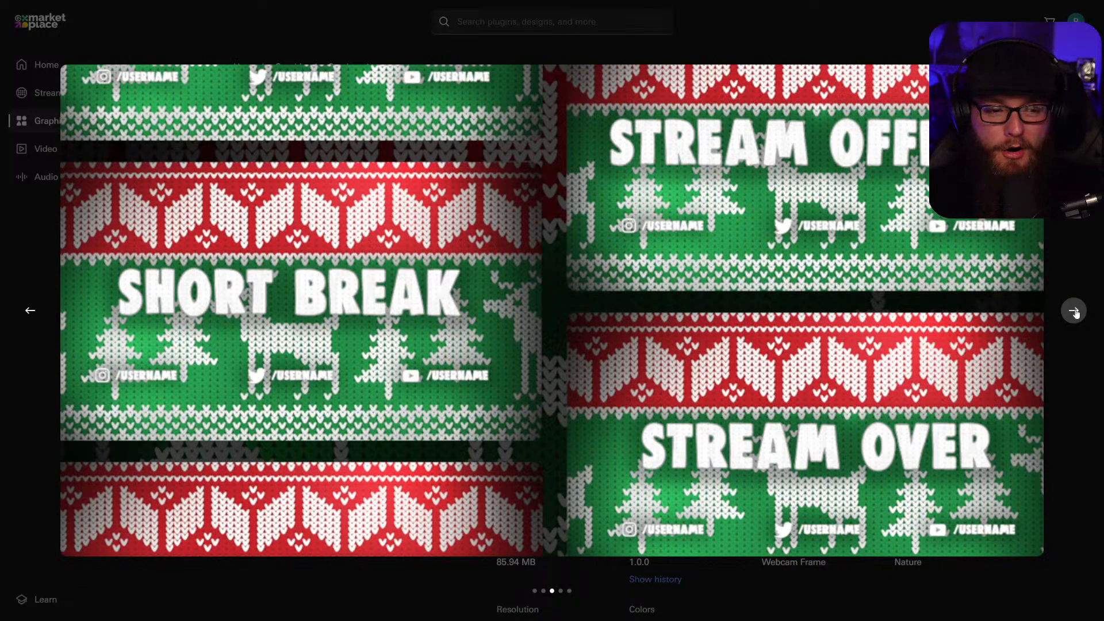
pyautogui.click(1074, 311)
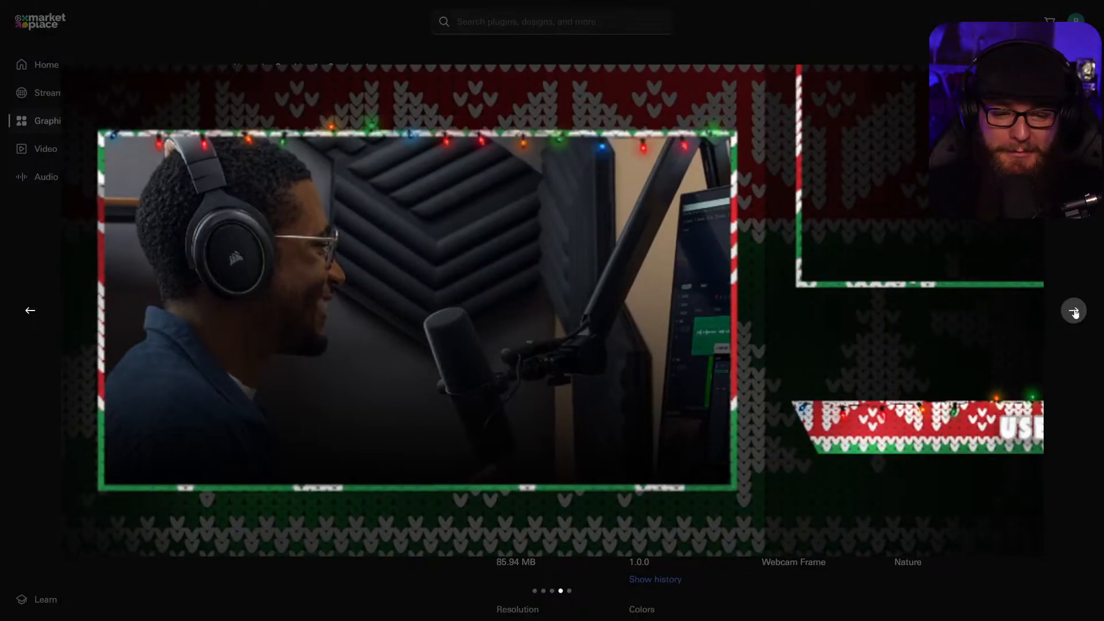
pyautogui.click(1074, 310)
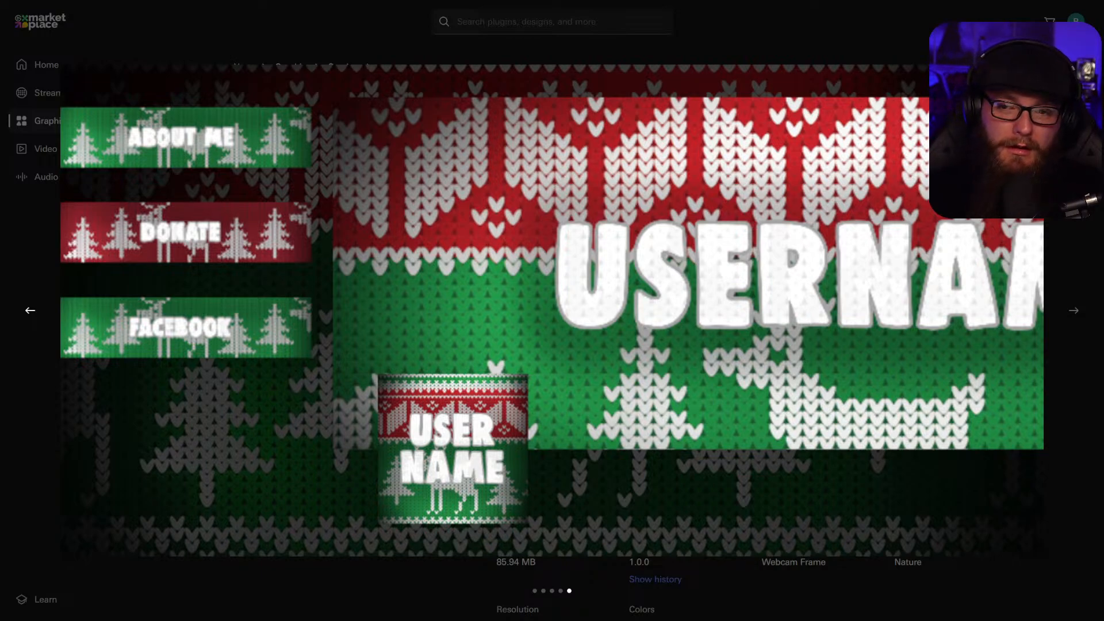
pyautogui.press('Escape')
pyautogui.scroll(-4, 410, 314)
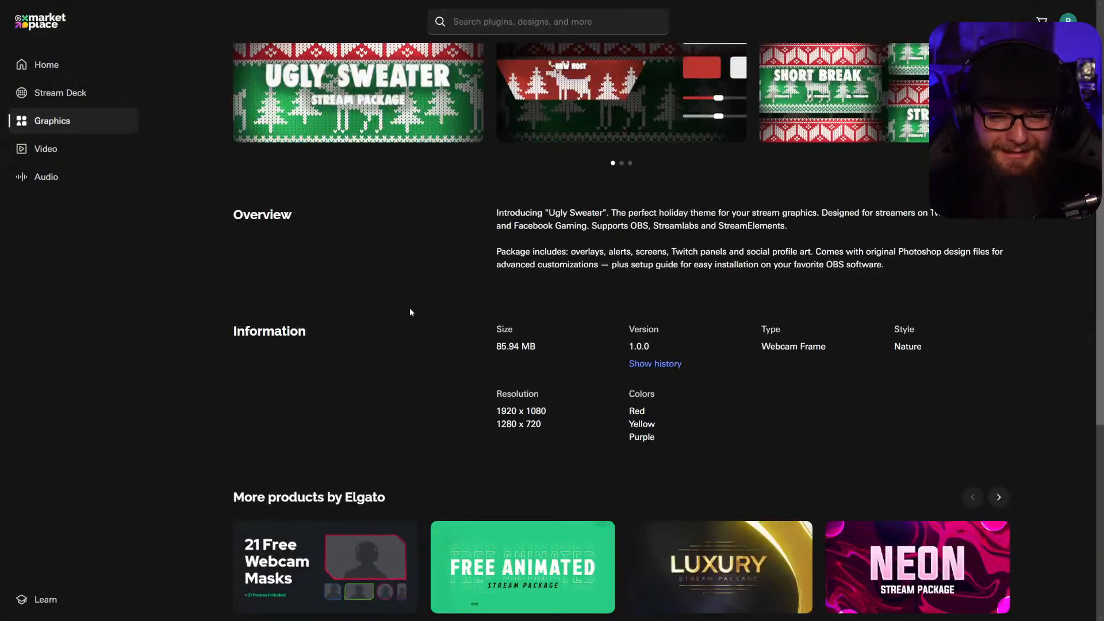
pyautogui.scroll(-2, 408, 306)
pyautogui.scroll(5, 408, 305)
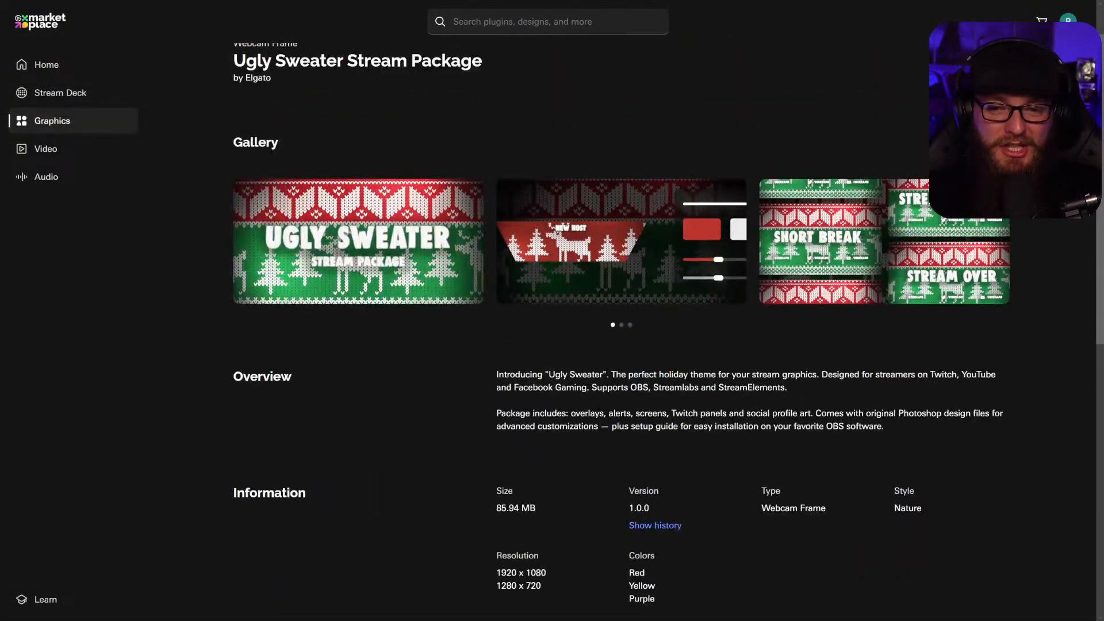
pyautogui.scroll(1, 923, 118)
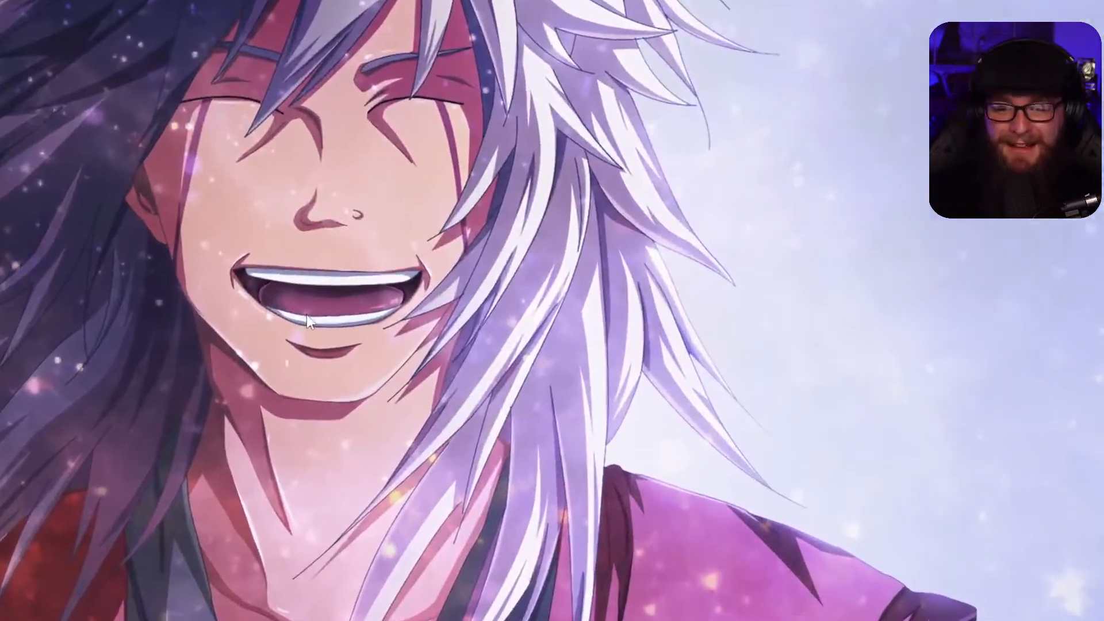
# Create a new desktop folder named Ugly Sweater Christmas.
pyautogui.rightClick(306, 315)
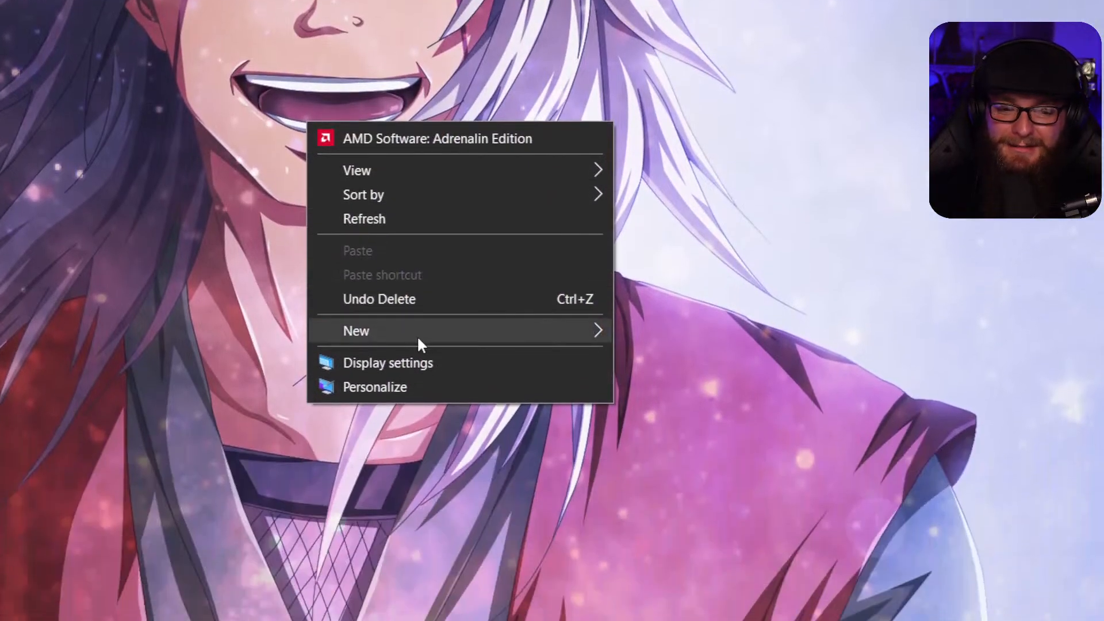
pyautogui.moveTo(447, 333)
pyautogui.click(670, 332)
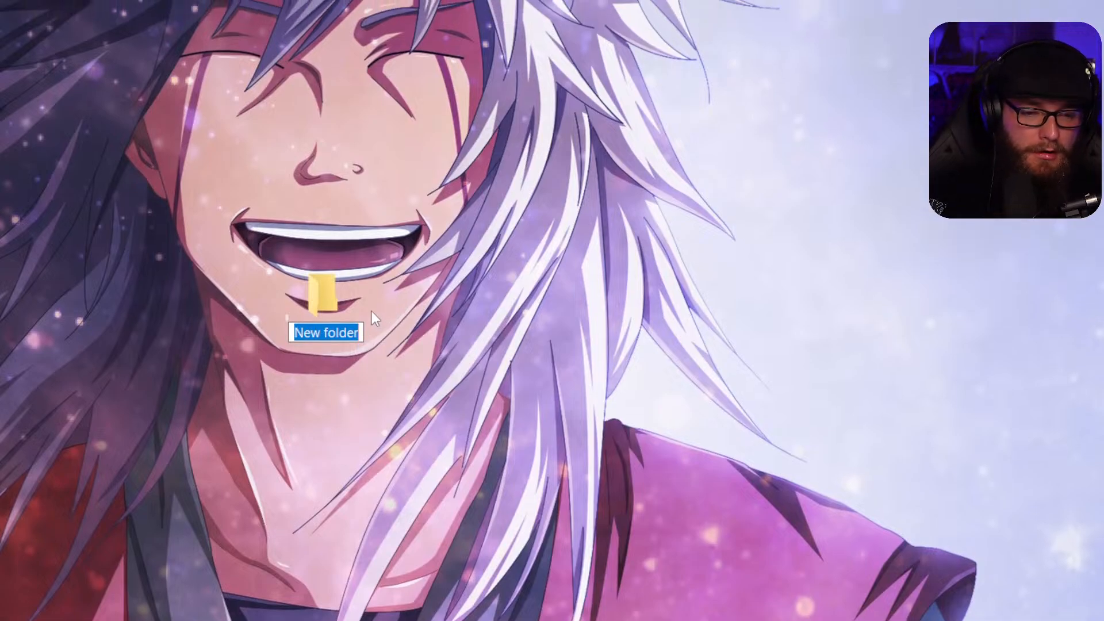
pyautogui.write('Ugl')
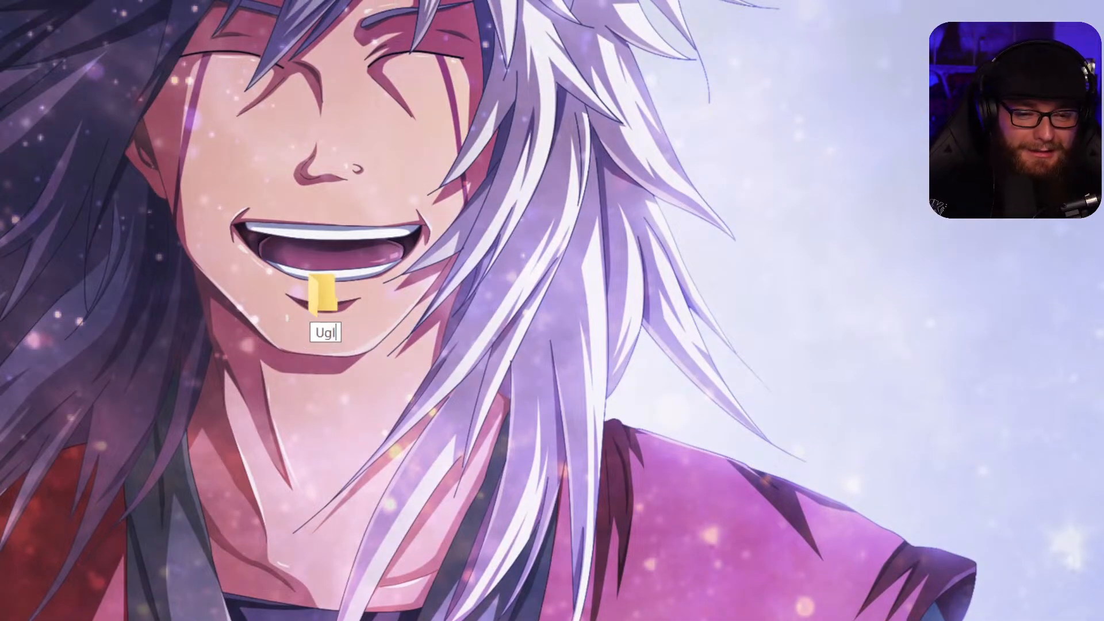
pyautogui.write('y Sweater Christmas')
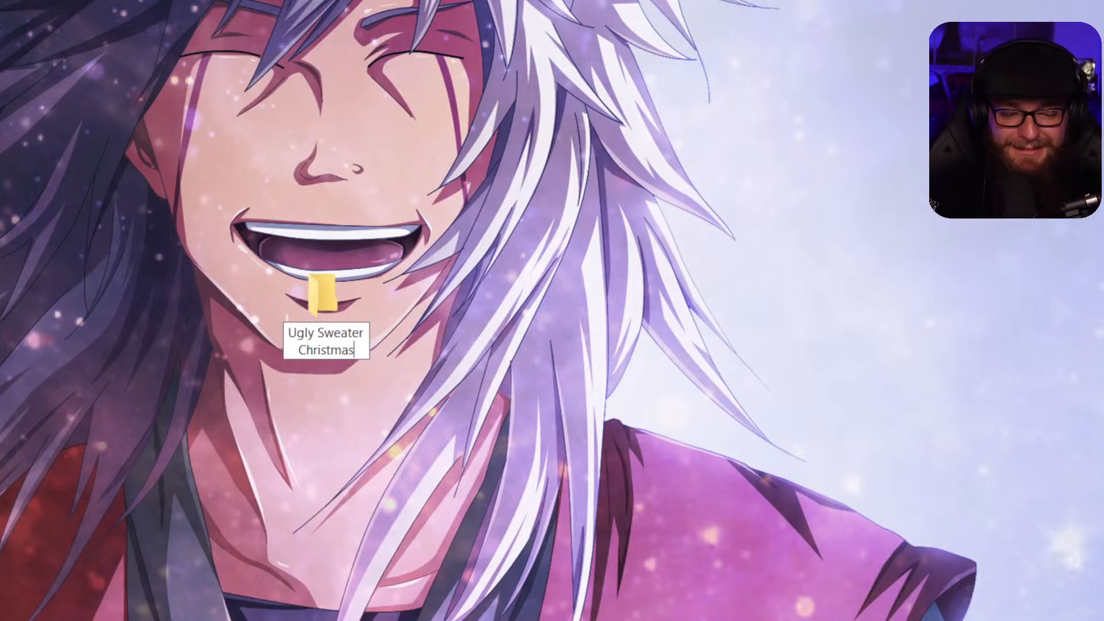
pyautogui.press('Return')
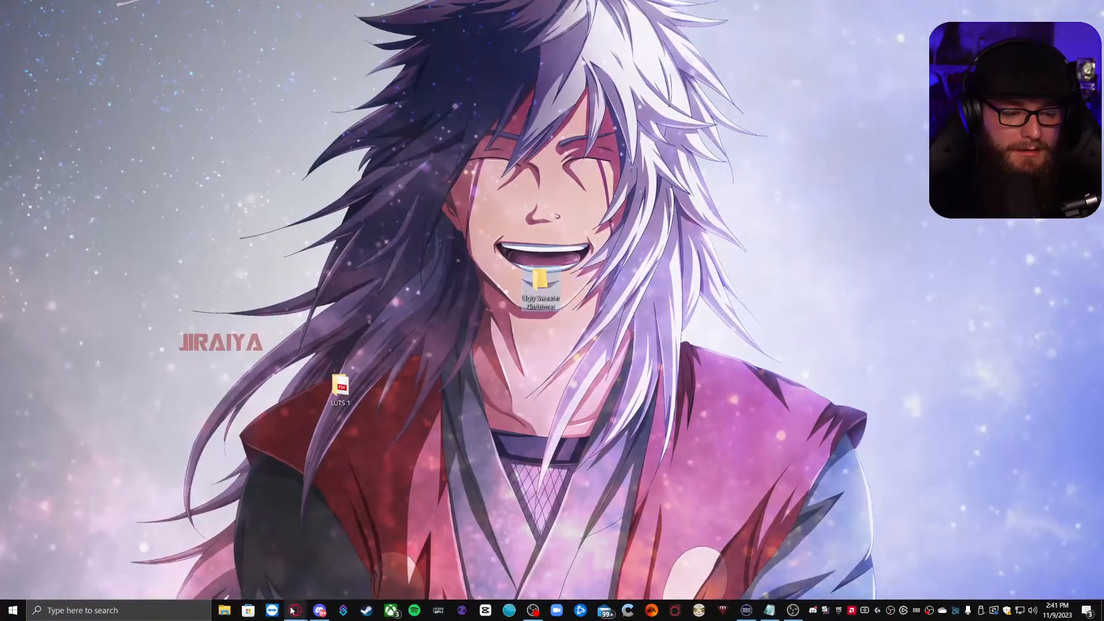
# Move the Ugly Sweater Stream Package and Holiday Camera Slot archives from Downloads into the desktop's Ugly Sweater Christmas folder.
pyautogui.moveTo(294, 608)
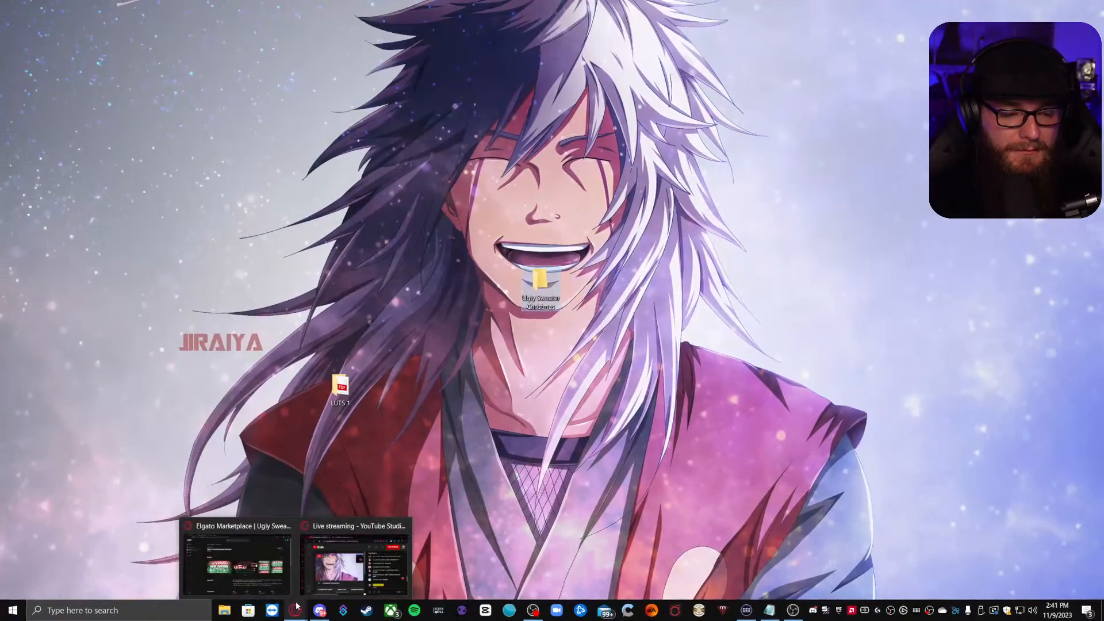
pyautogui.click(231, 613)
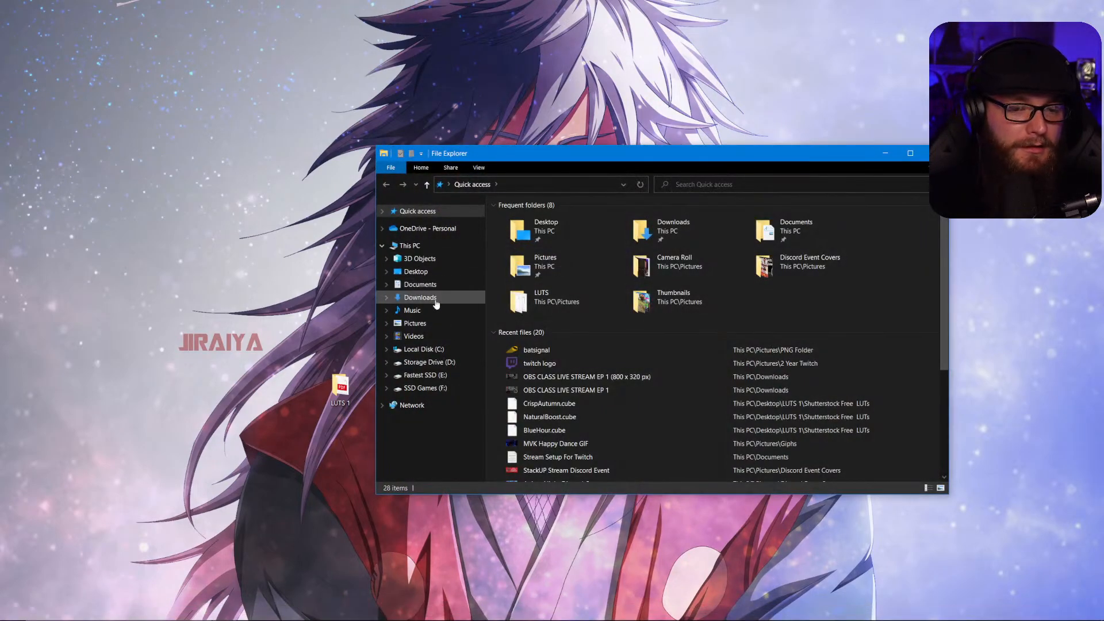
pyautogui.click(419, 297)
pyautogui.keyDown('shift'); pyautogui.click(553, 245); pyautogui.keyUp('shift')
pyautogui.rightClick(546, 232)
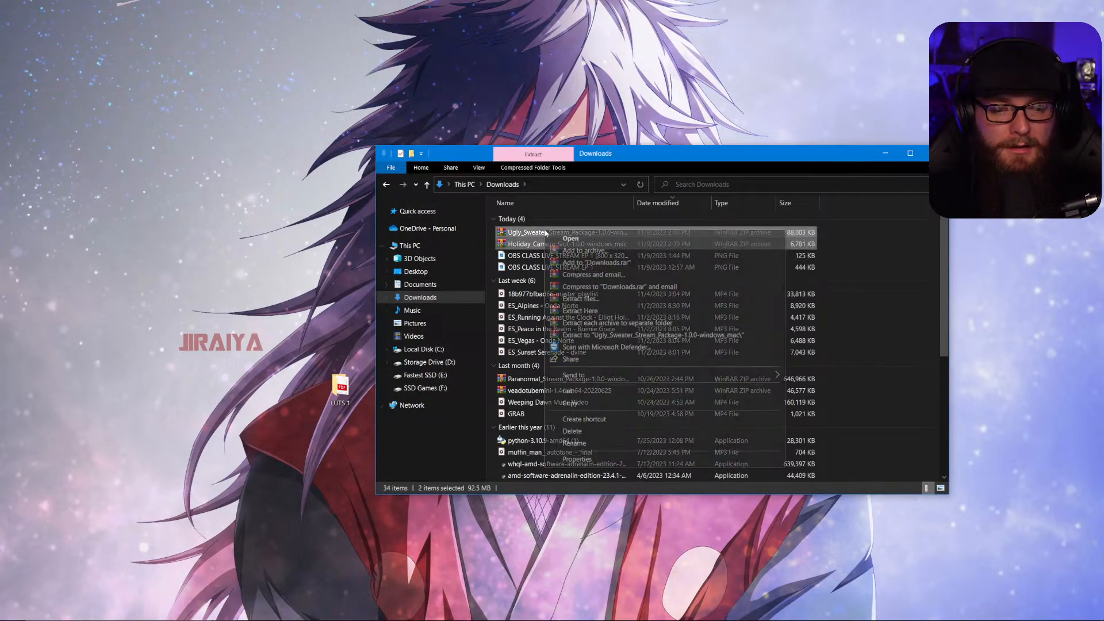
pyautogui.click(567, 390)
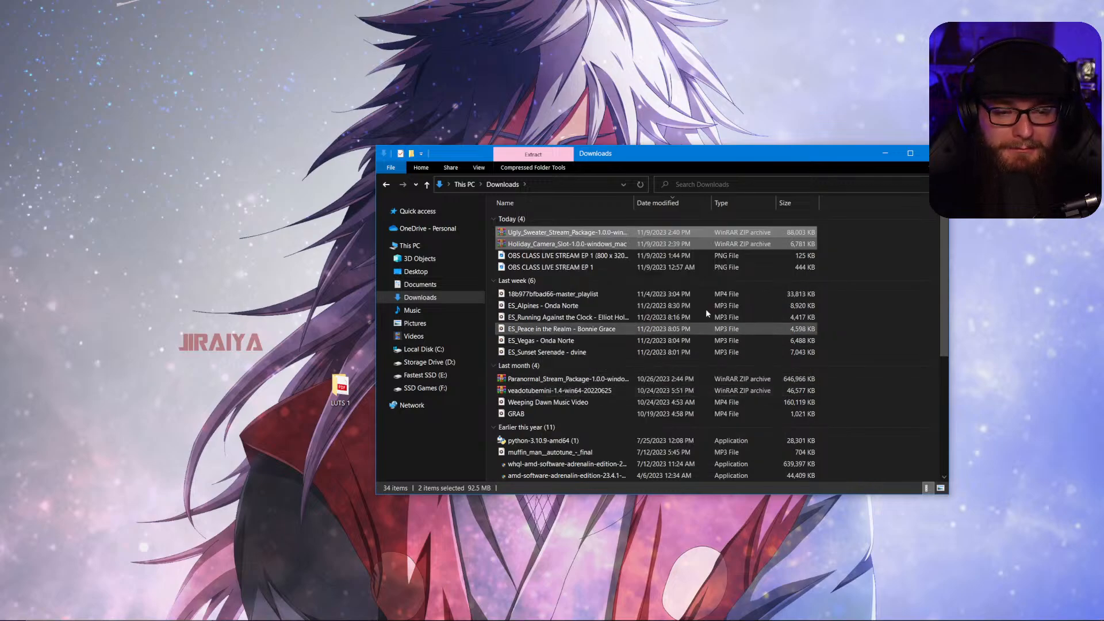
pyautogui.click(884, 153)
pyautogui.doubleClick(537, 288)
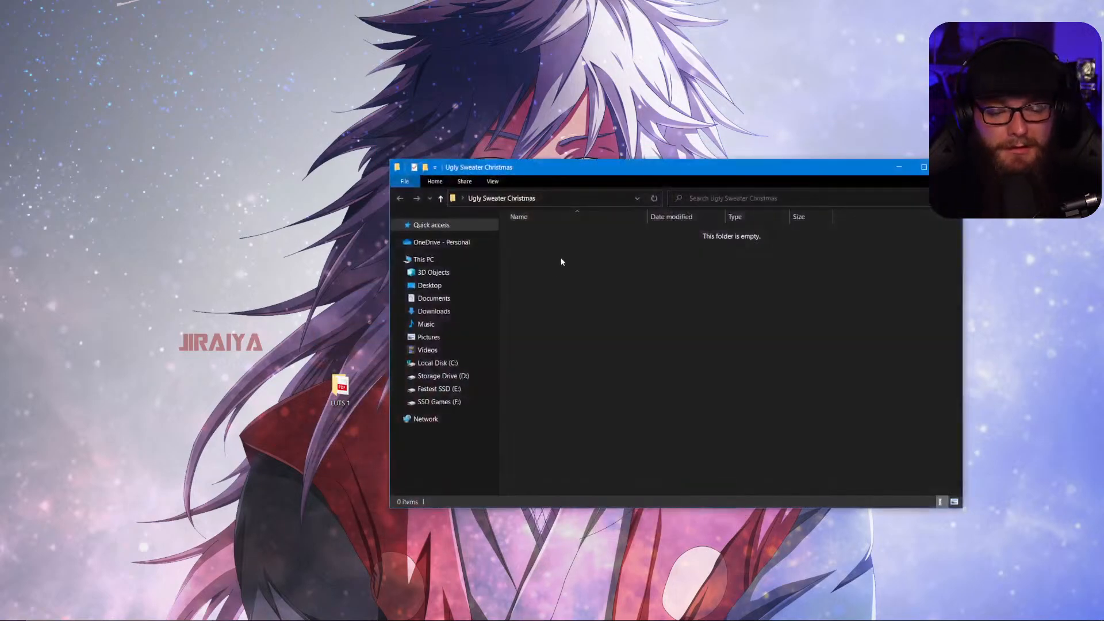
pyautogui.rightClick(561, 258)
pyautogui.click(586, 351)
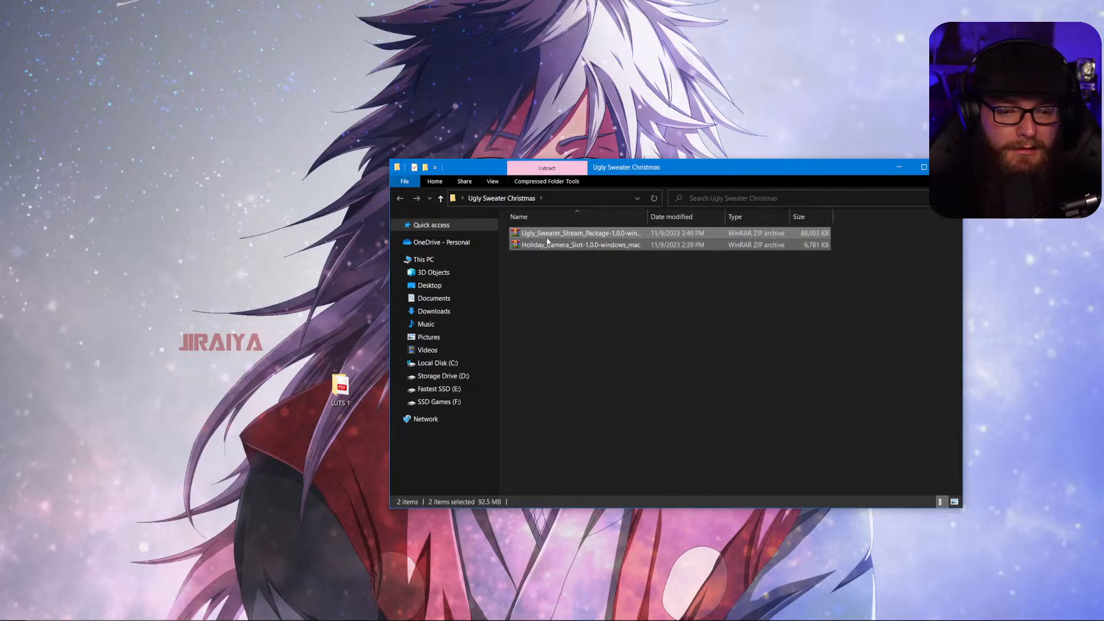
pyautogui.click(557, 264)
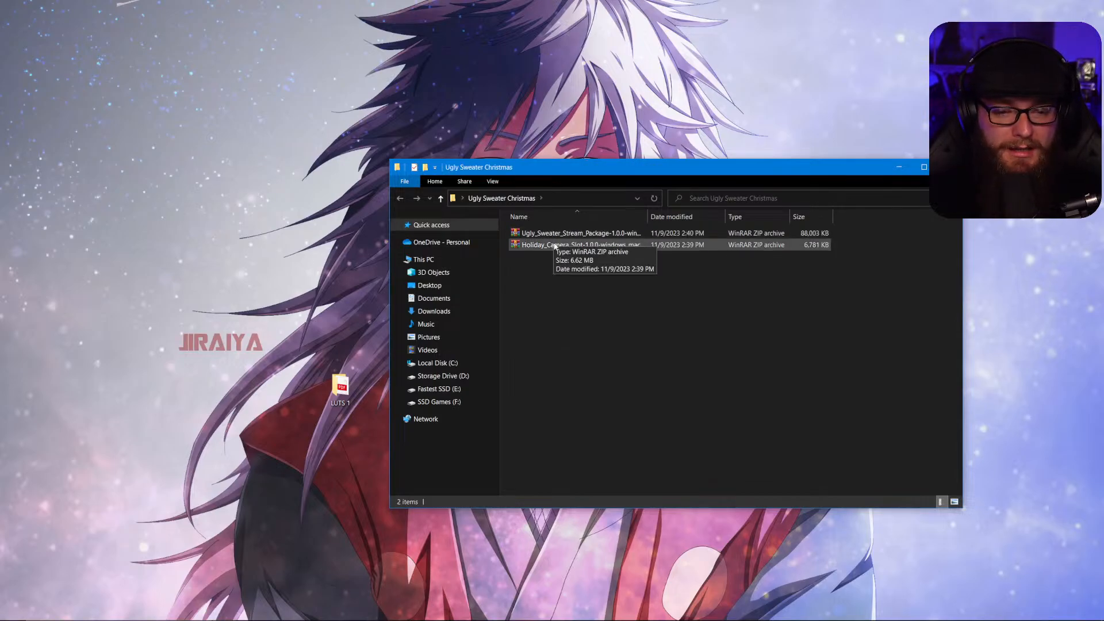
# Extract the Holiday_Camera_Slot-1.0.0-windows_mac archive directly into the Ugly Sweater Christmas folder.
pyautogui.rightClick(555, 246)
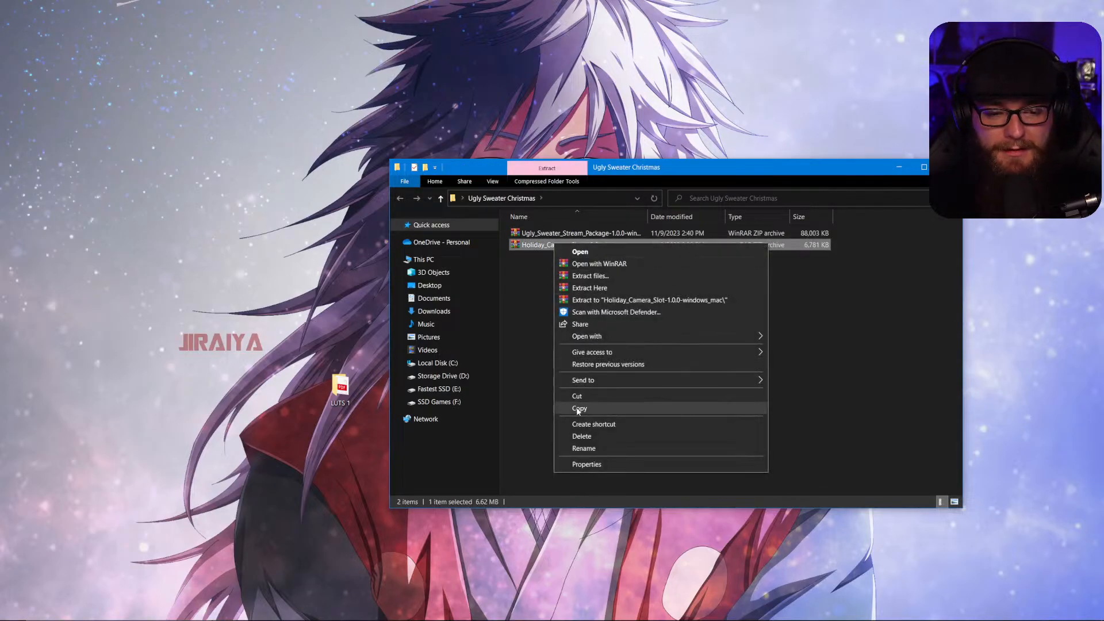
pyautogui.click(591, 287)
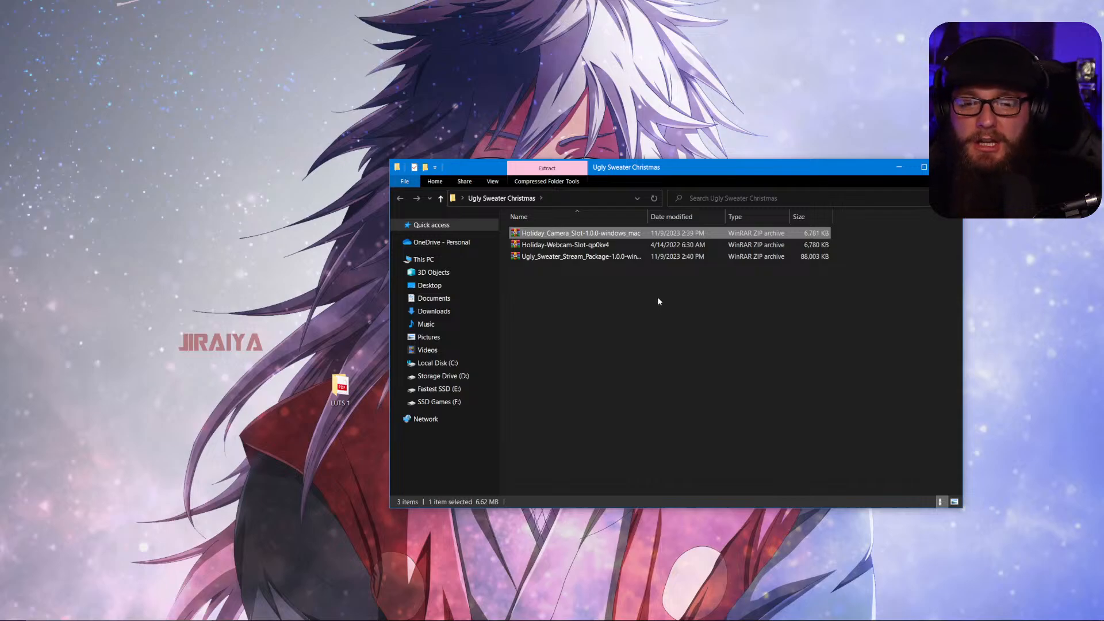
pyautogui.rightClick(613, 246)
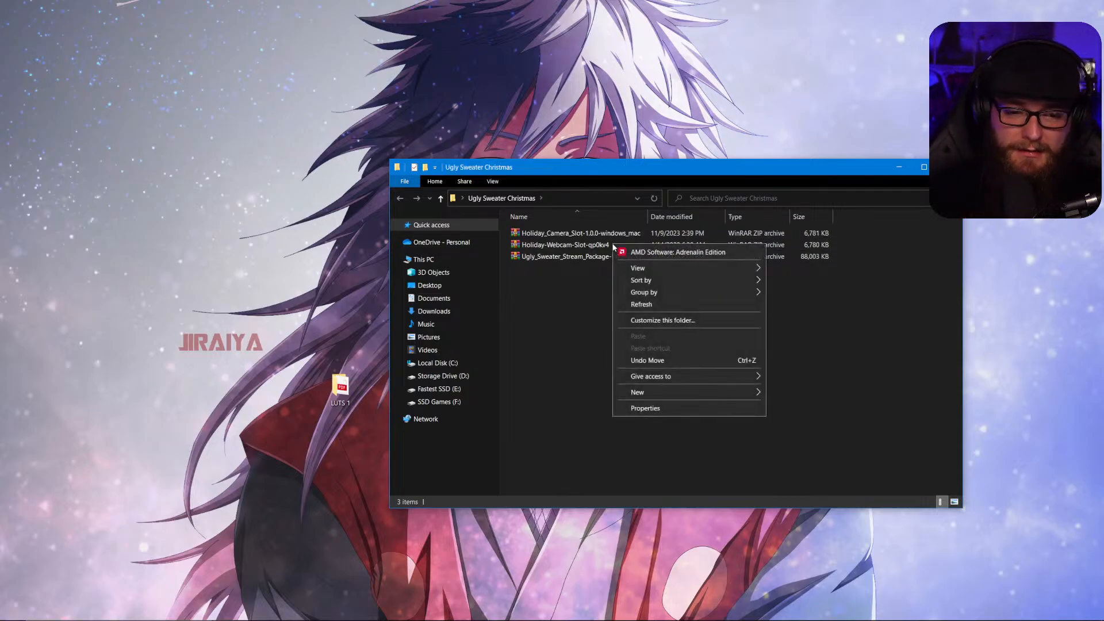
pyautogui.moveTo(641, 280)
pyautogui.click(572, 272)
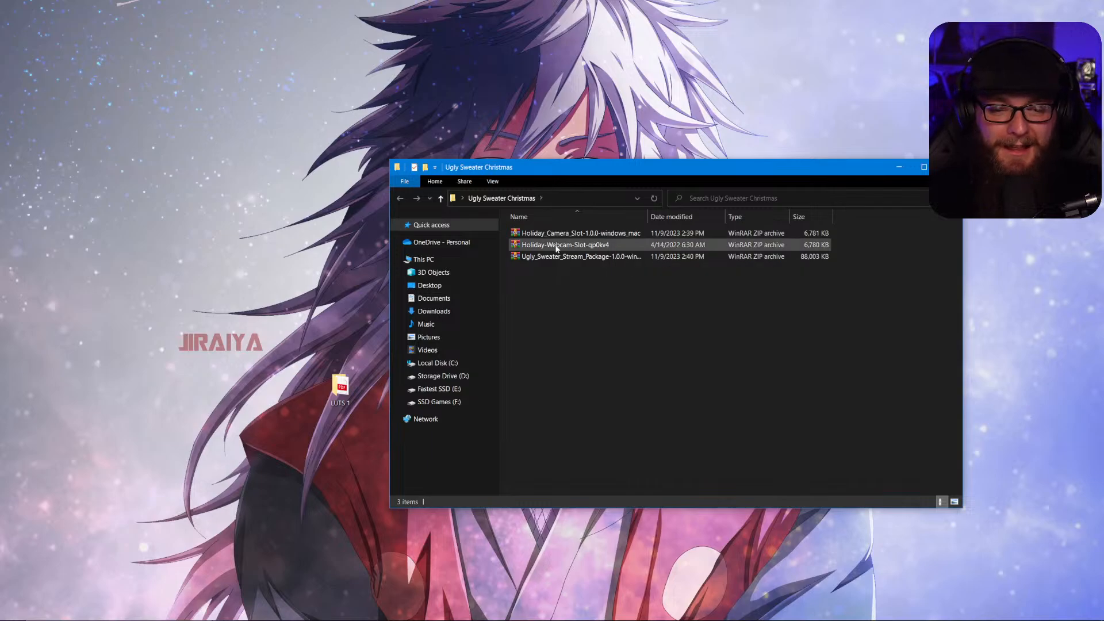
# Extract the nested Holiday-Webcam-Slot-qp0kv4 archive into the same folder and preview the Christmas Webcam Slot PNG.
pyautogui.click(556, 246)
pyautogui.rightClick(557, 246)
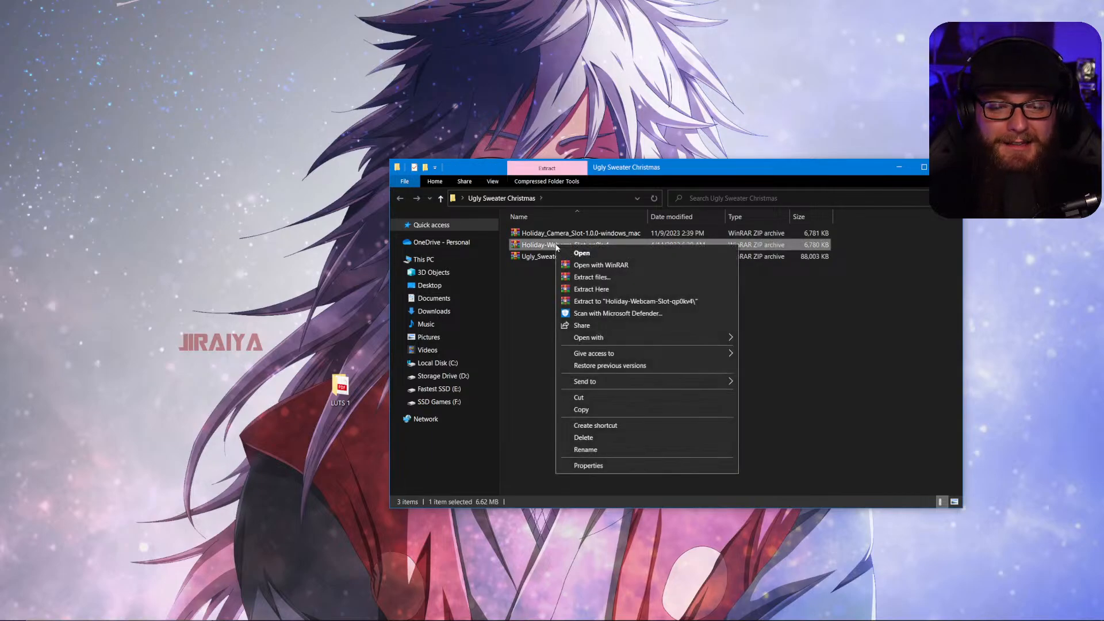
pyautogui.click(592, 288)
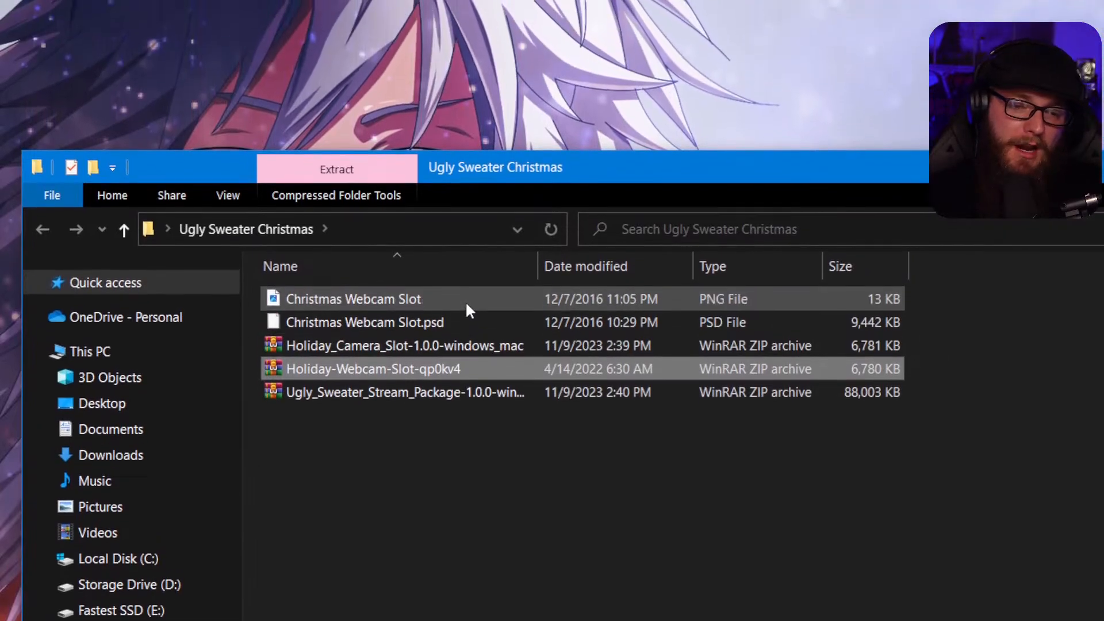
pyautogui.doubleClick(465, 308)
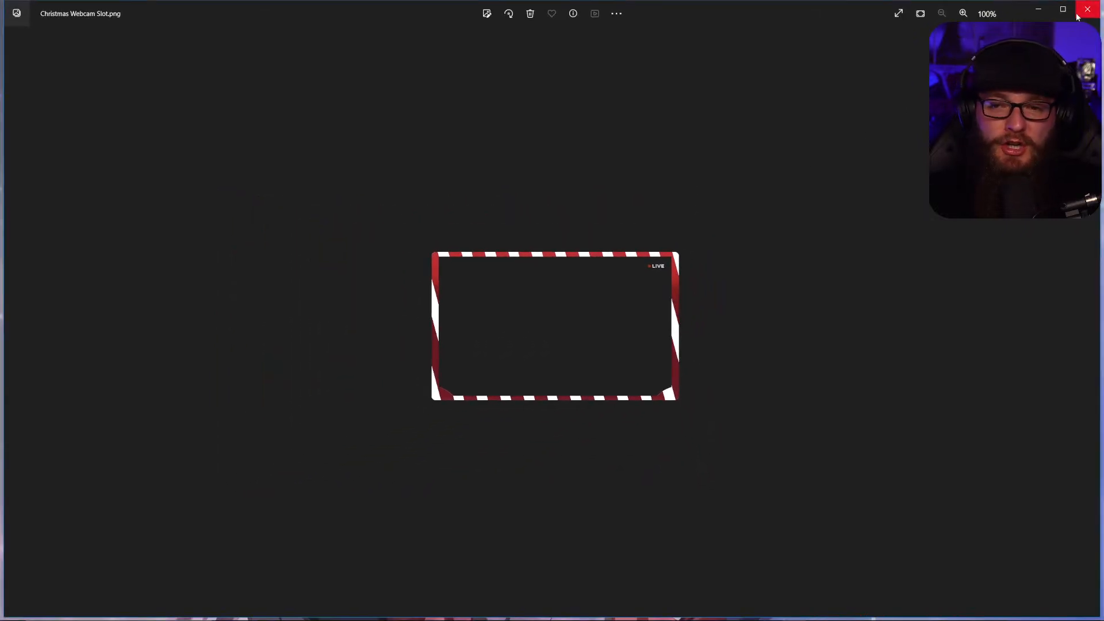
pyautogui.click(1078, 16)
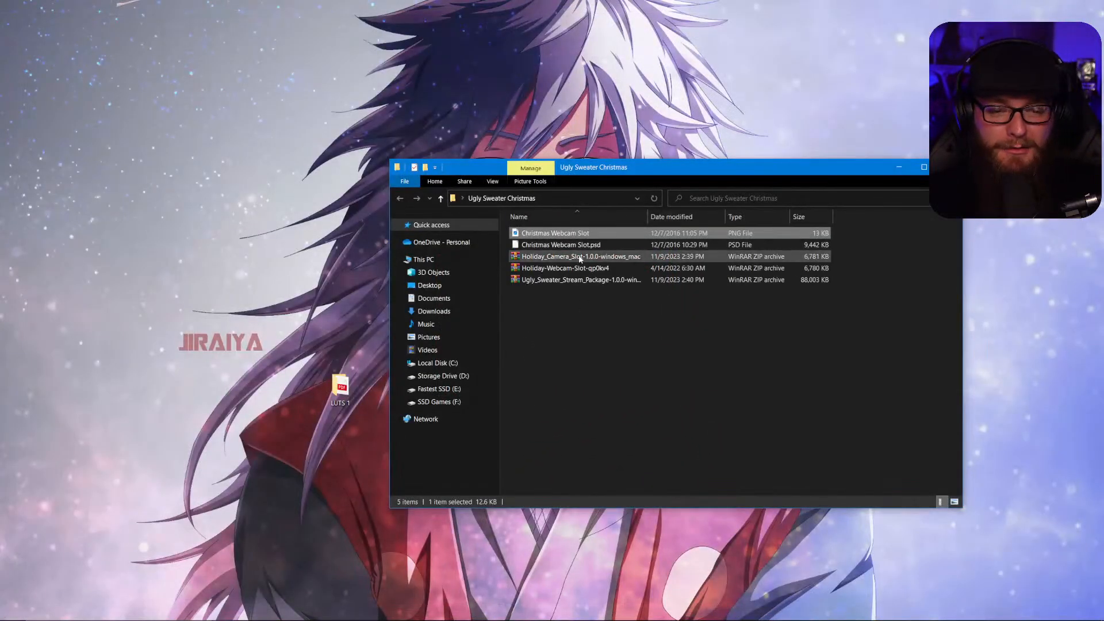
# Extract the Ugly_Sweater_Stream_Package archive and its nested Ugly-Sweater-Stream-Package-h68dh9 archive into the Ugly Sweater Christmas folder.
pyautogui.click(569, 281)
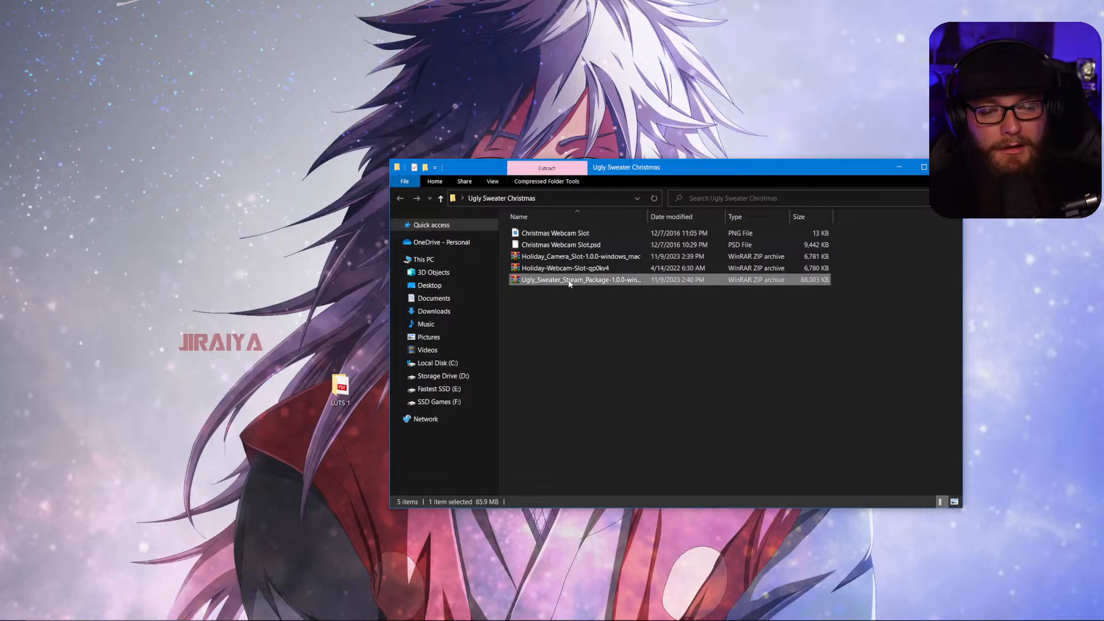
pyautogui.rightClick(569, 283)
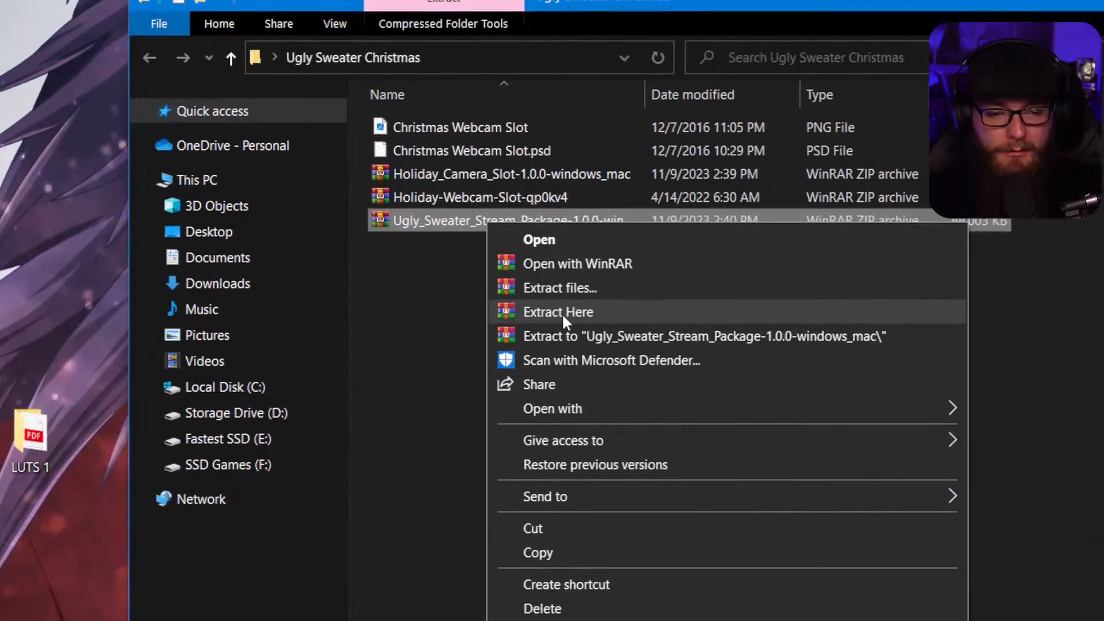
pyautogui.click(605, 327)
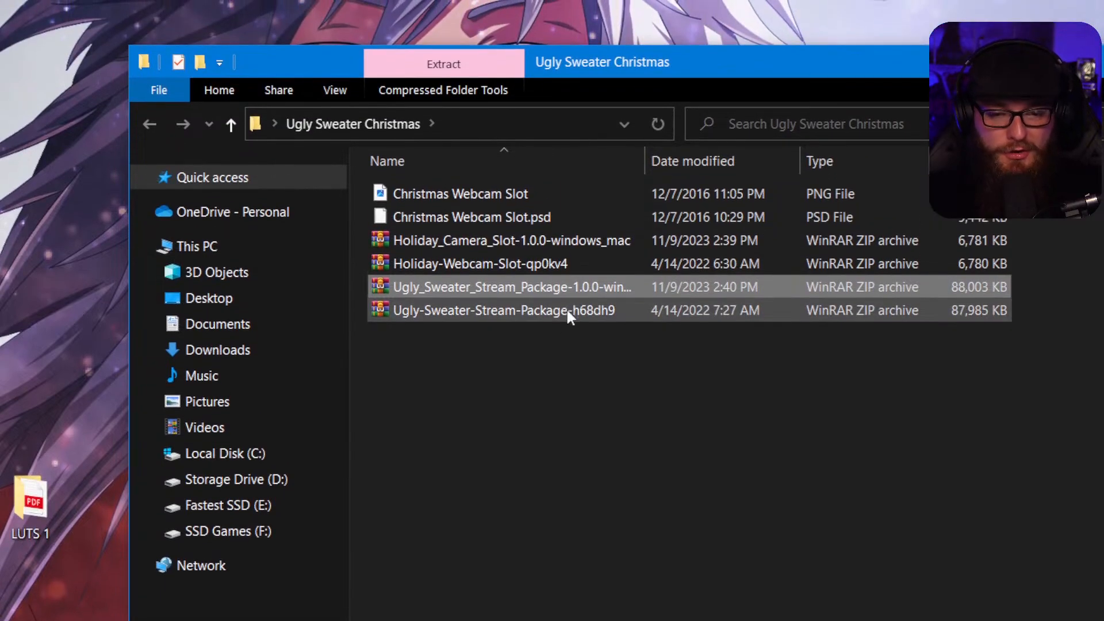
pyautogui.click(567, 308)
pyautogui.rightClick(567, 309)
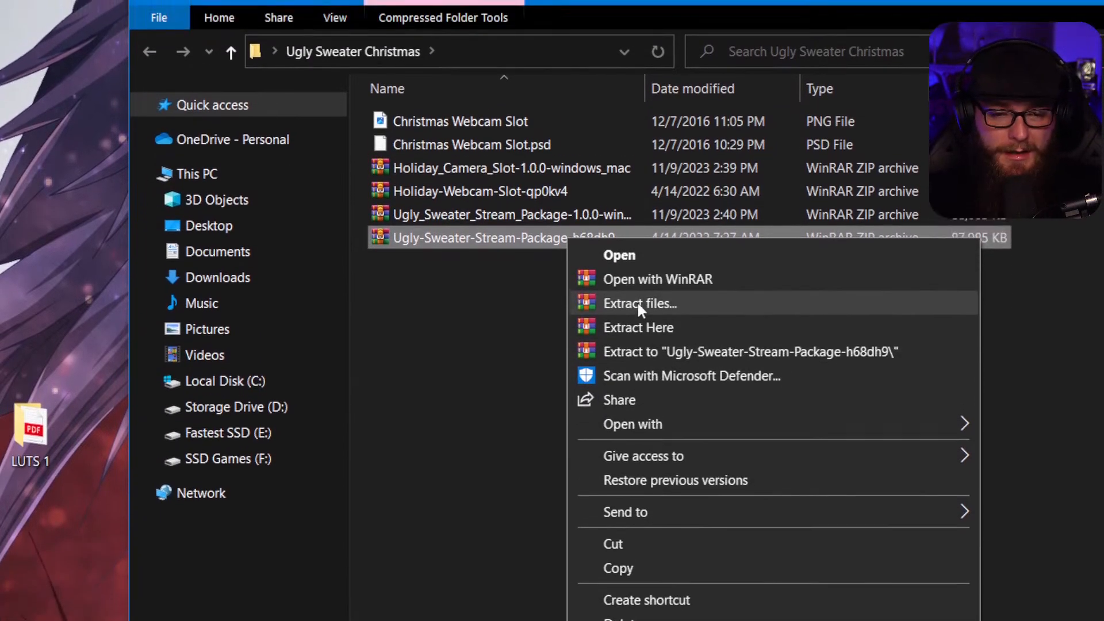
pyautogui.click(637, 301)
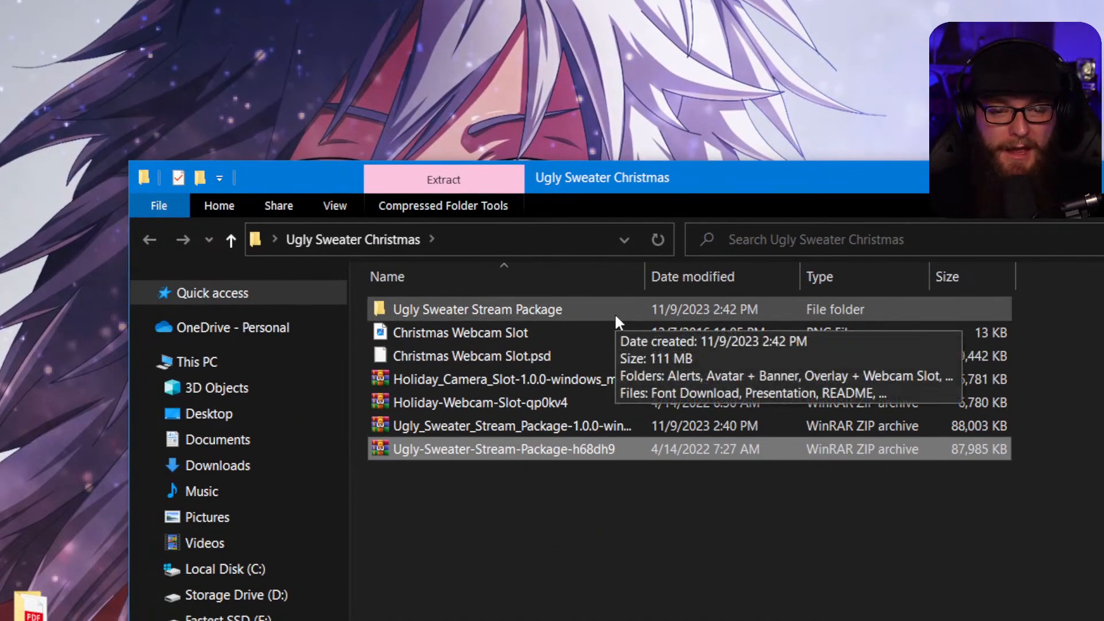
# Examine the extracted Ugly Sweater Stream Package folder, including its PSDs and Screens subfolders, and close the file window.
pyautogui.doubleClick(615, 315)
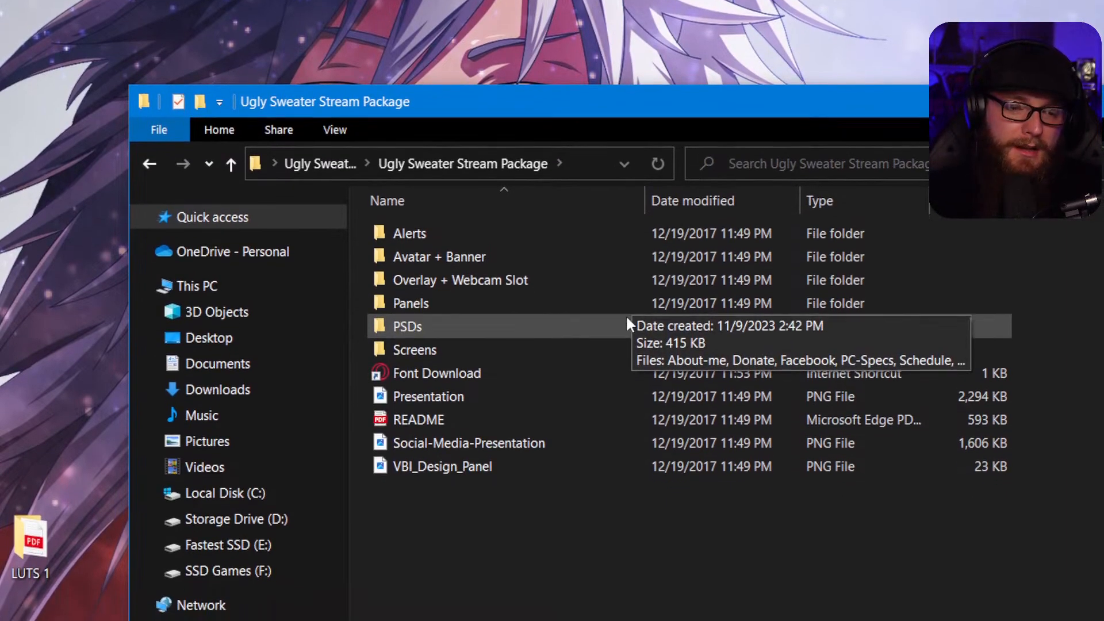
pyautogui.doubleClick(626, 327)
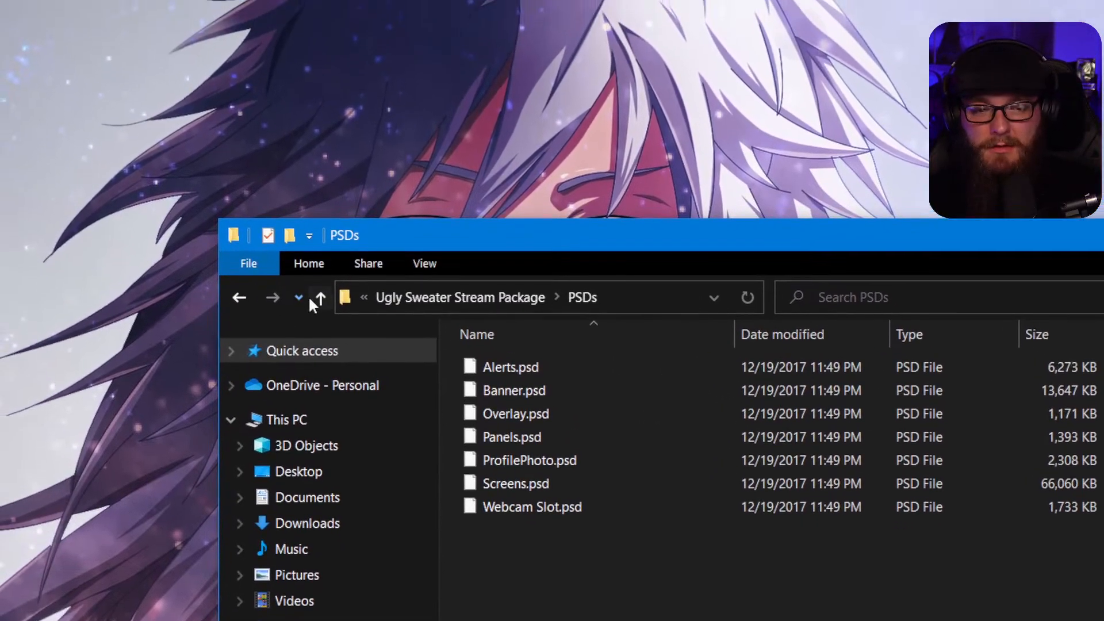
pyautogui.click(230, 152)
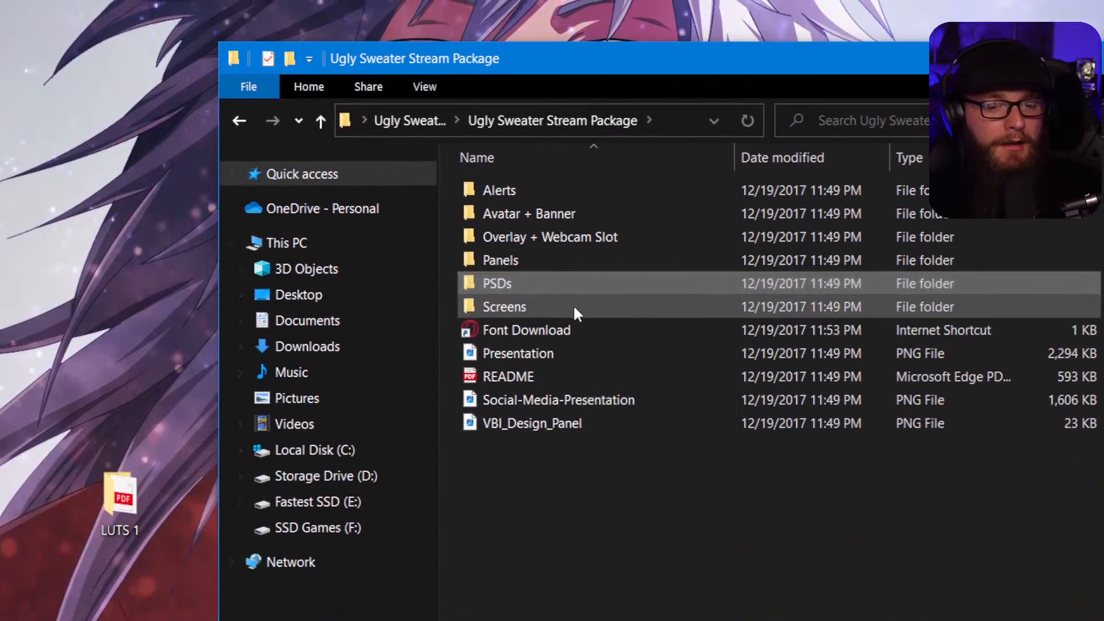
pyautogui.doubleClick(575, 492)
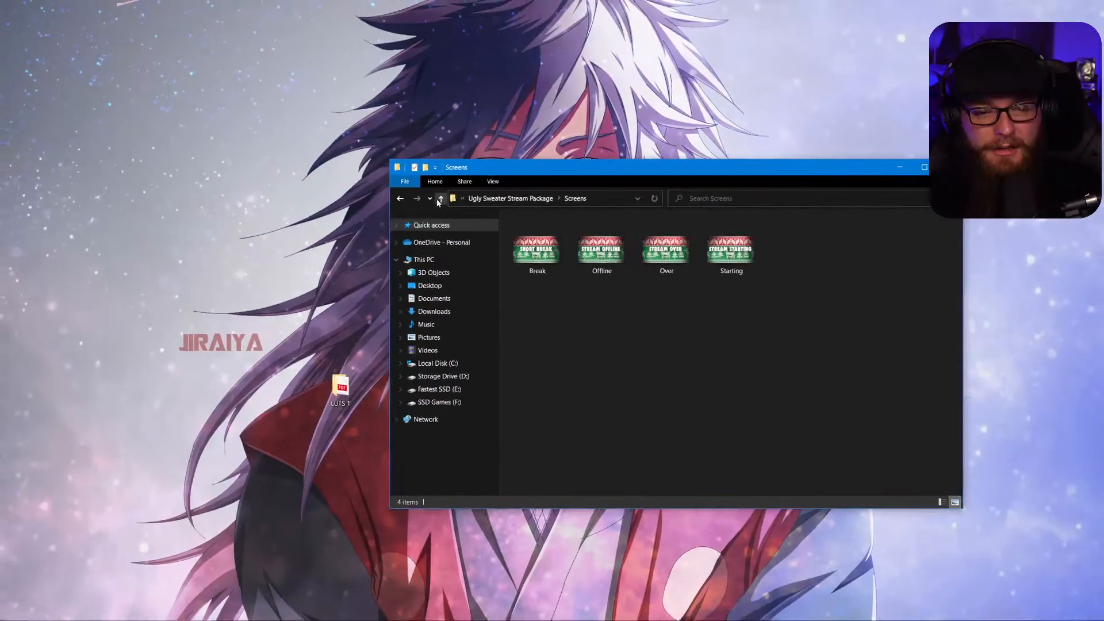
pyautogui.click(230, 135)
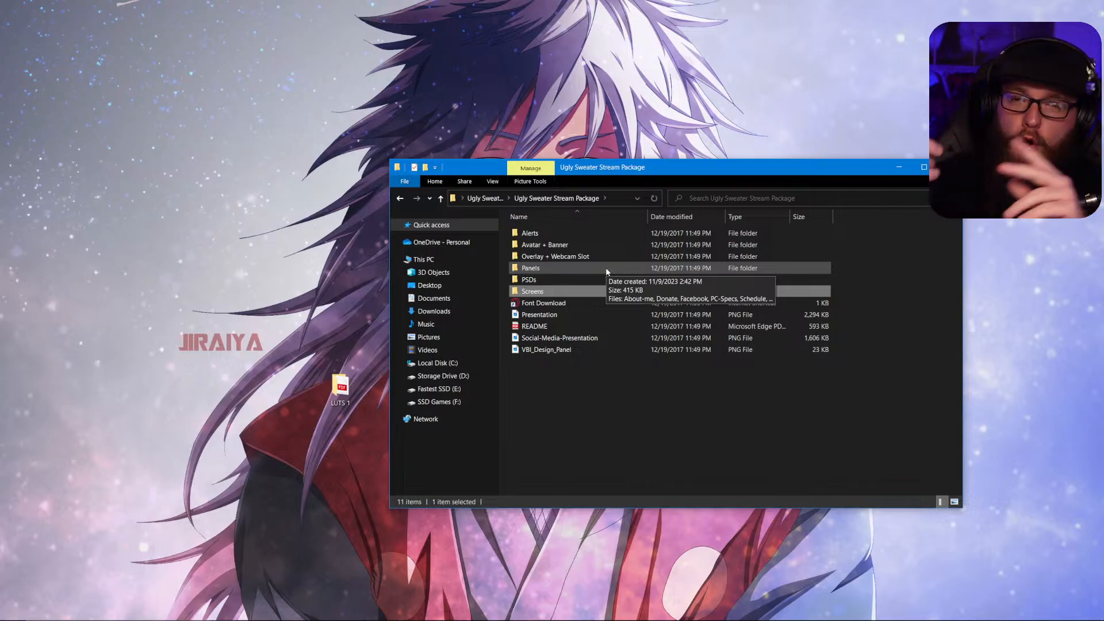
pyautogui.click(948, 167)
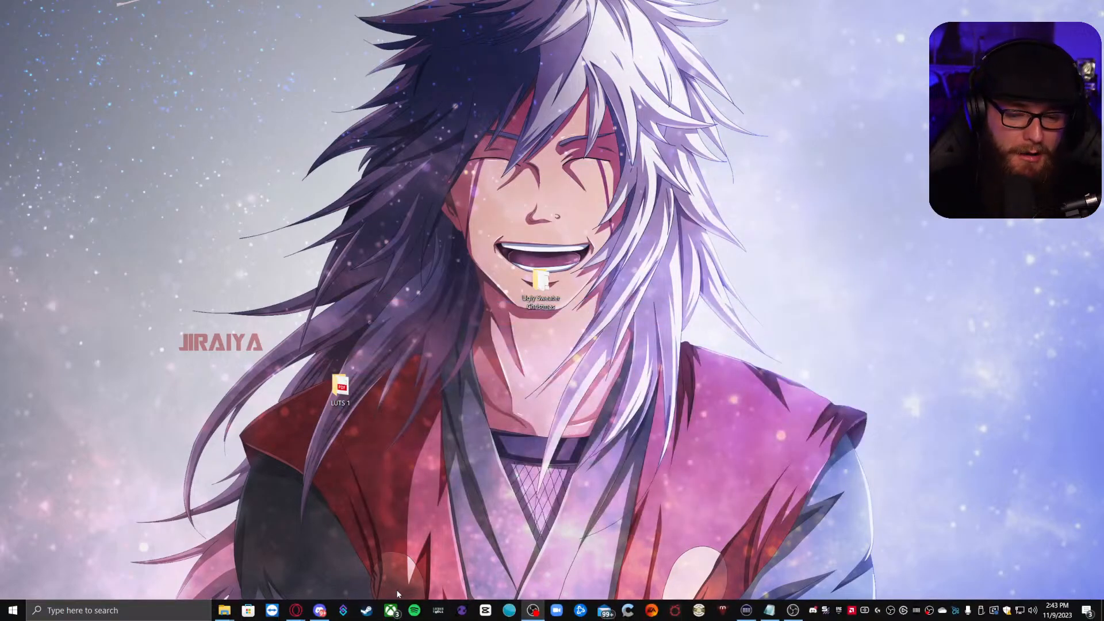
# Switch to OBS and rename the existing scene as Cam Scene.
pyautogui.click(793, 611)
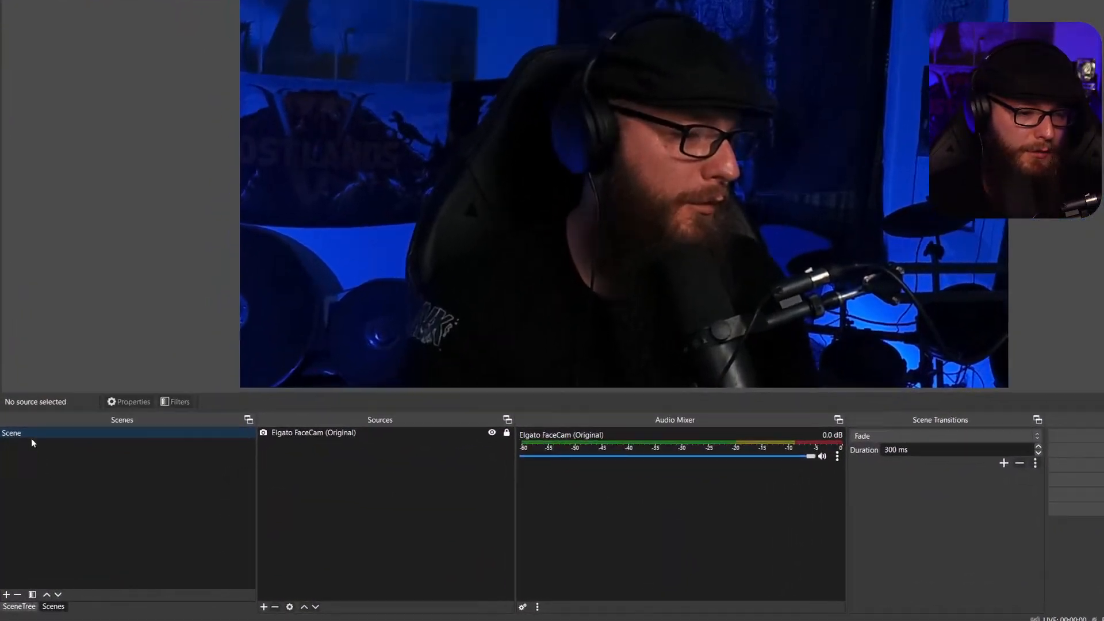
pyautogui.click(38, 453)
pyautogui.rightClick(41, 451)
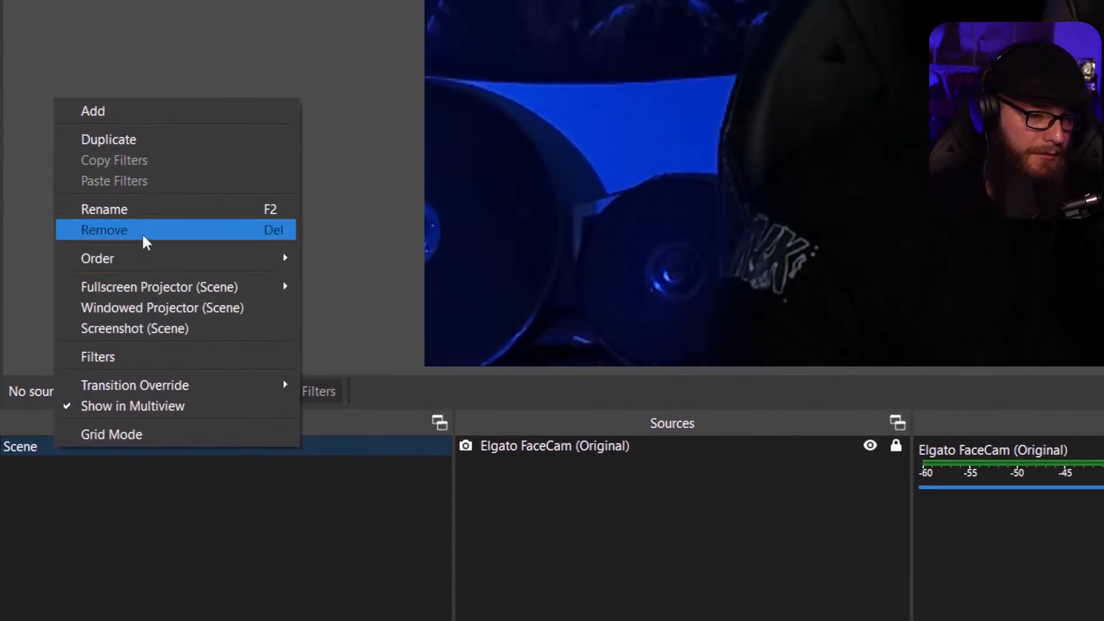
pyautogui.click(140, 212)
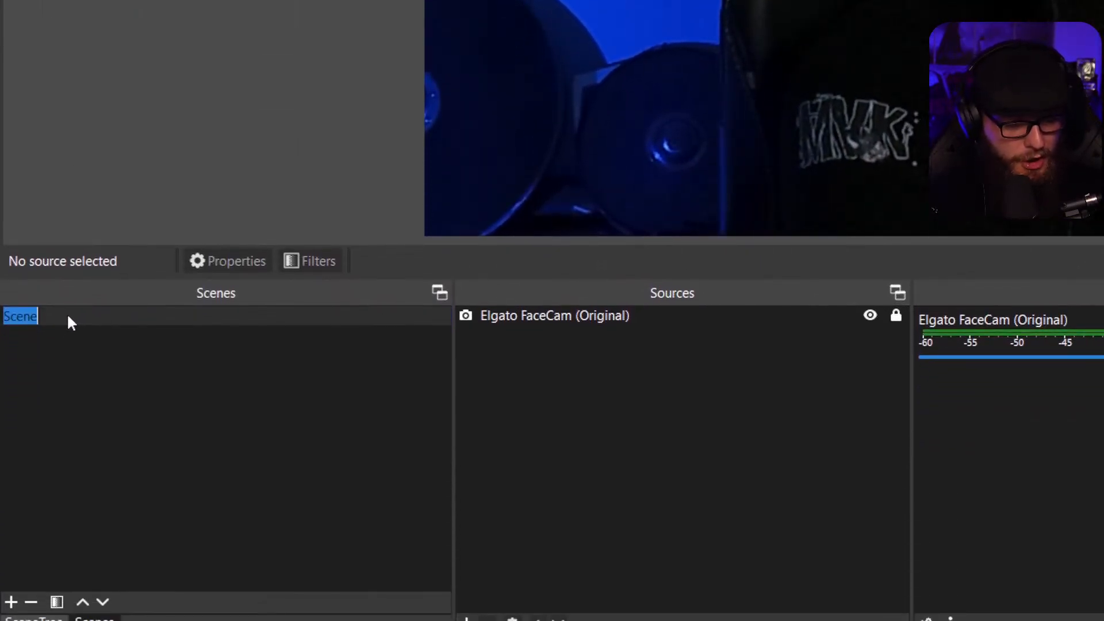
pyautogui.write('Cam Scene')
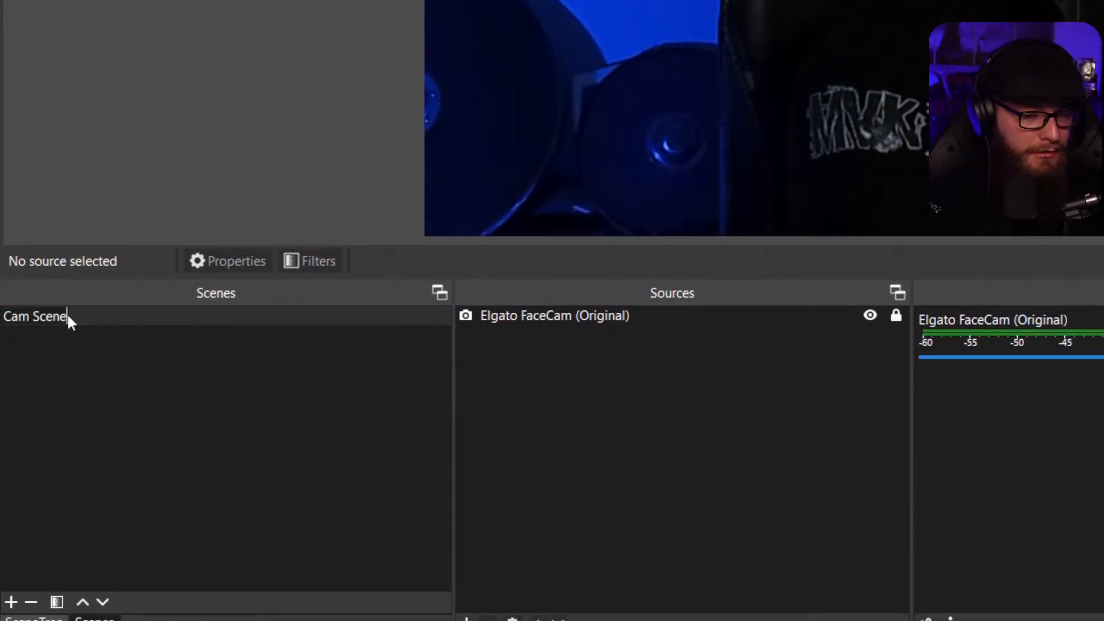
pyautogui.press('Return')
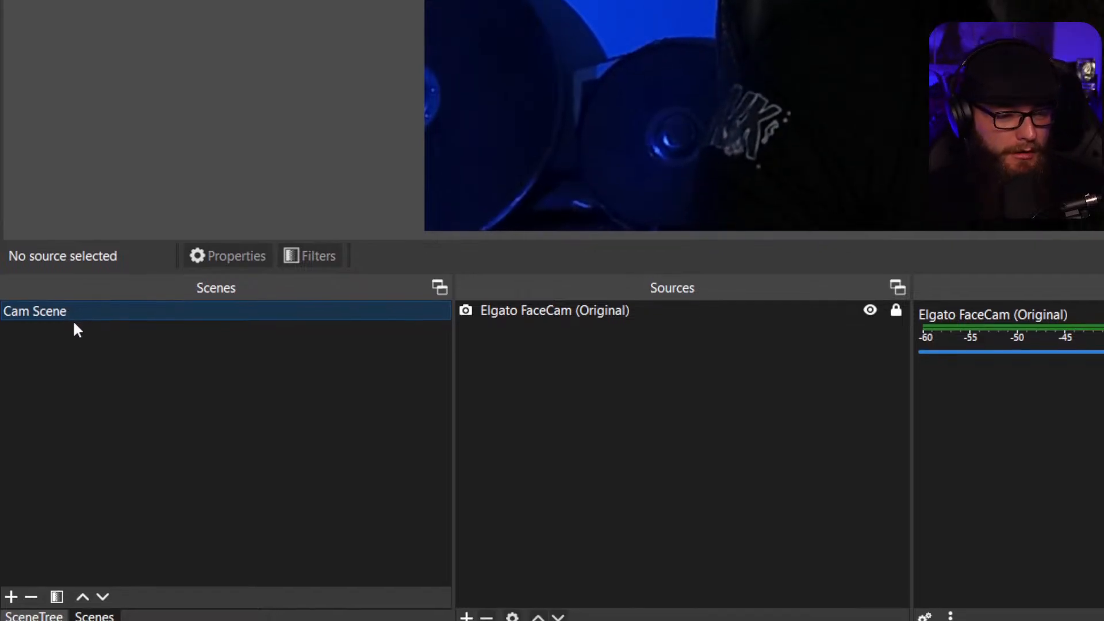
# Add a new scene named Starting Soon.
pyautogui.click(9, 596)
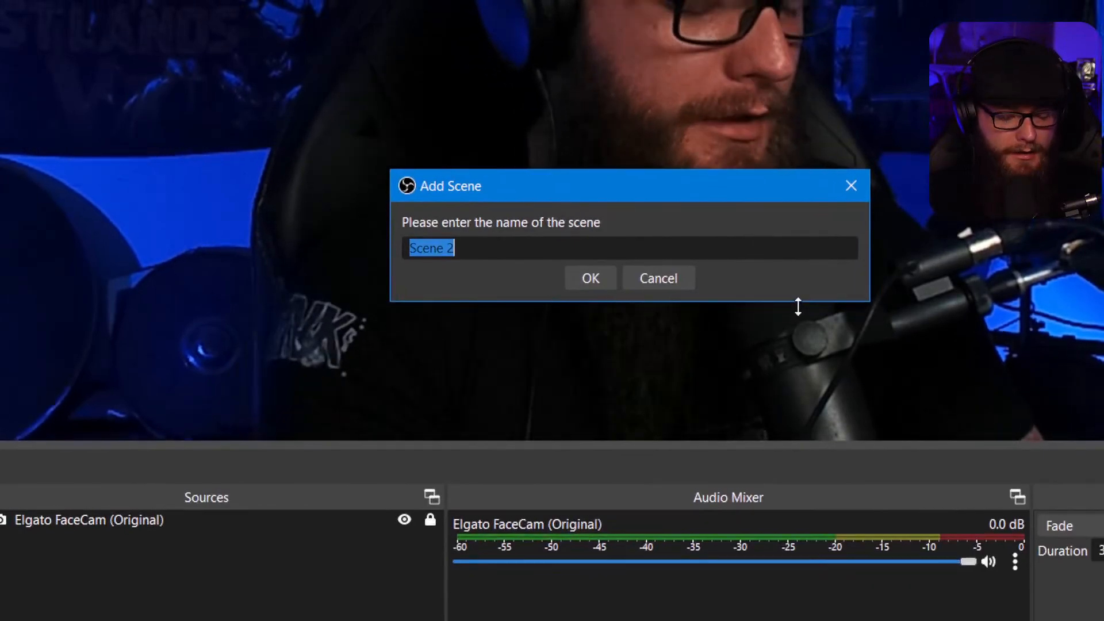
pyautogui.write('Start')
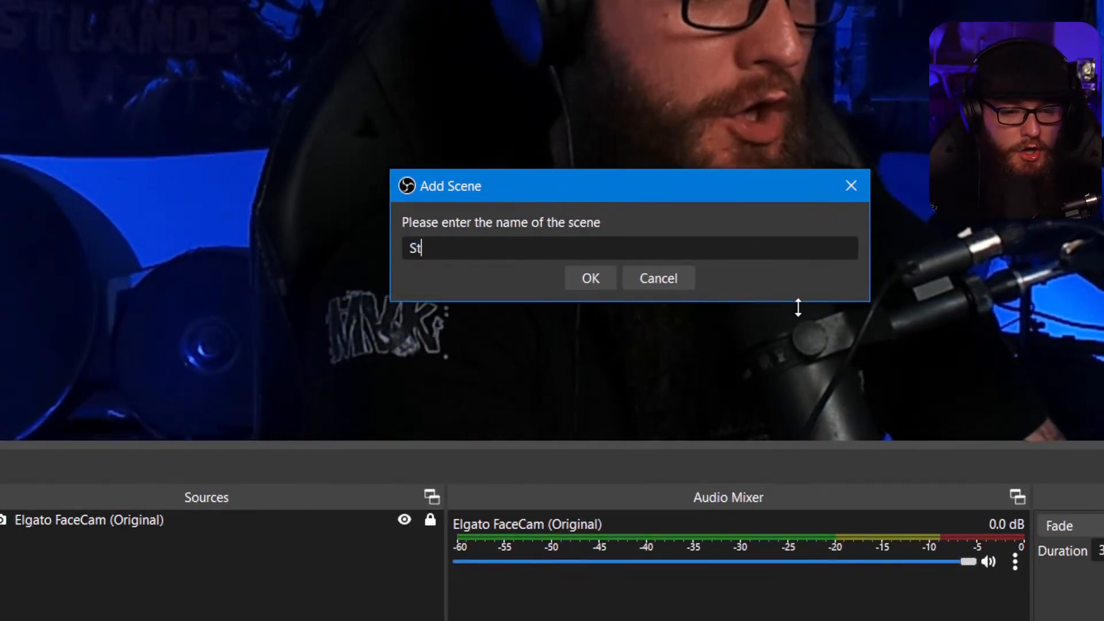
pyautogui.write('ing Soon')
pyautogui.press('Return')
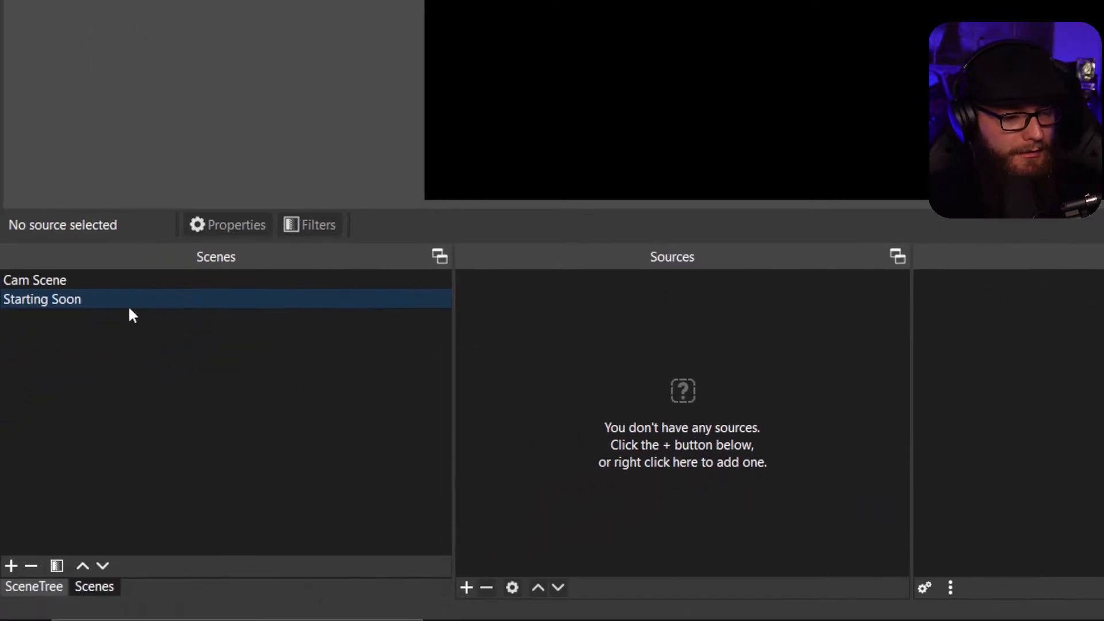
# Add a new image source named Starting Soon.png to the Starting Soon scene.
pyautogui.click(466, 587)
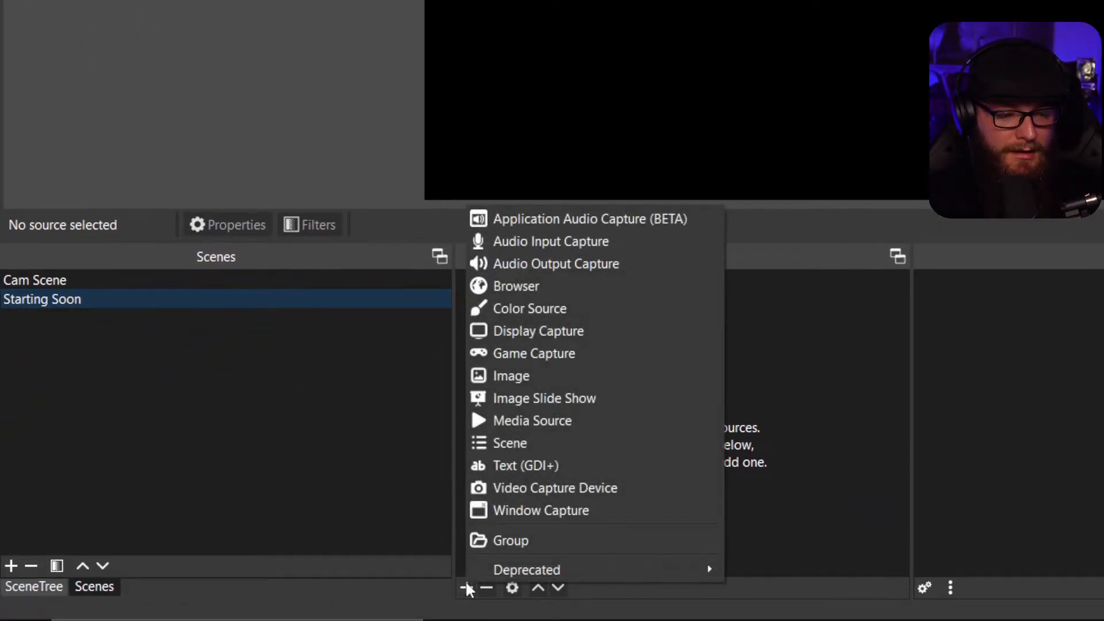
pyautogui.click(615, 373)
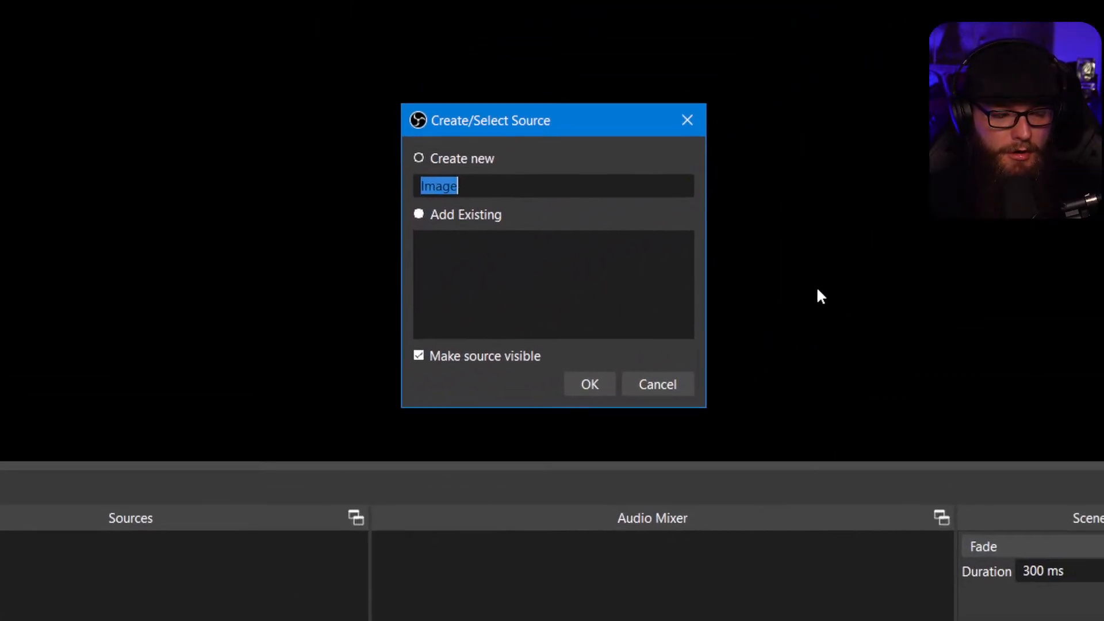
pyautogui.write('Starting Soonb')
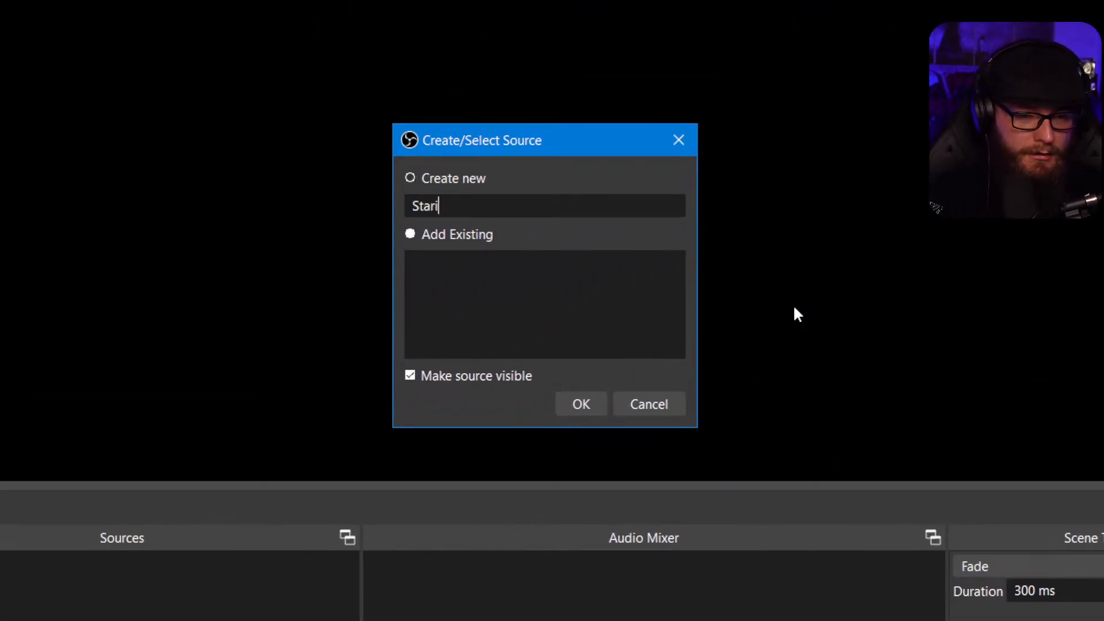
pyautogui.press('BackSpace')
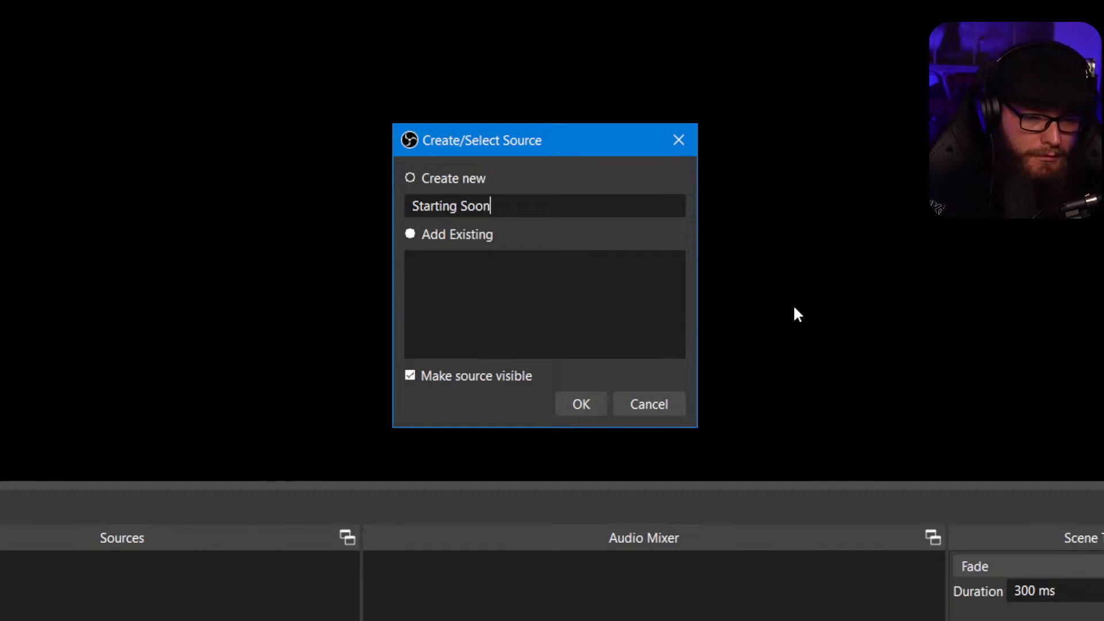
pyautogui.write('.png')
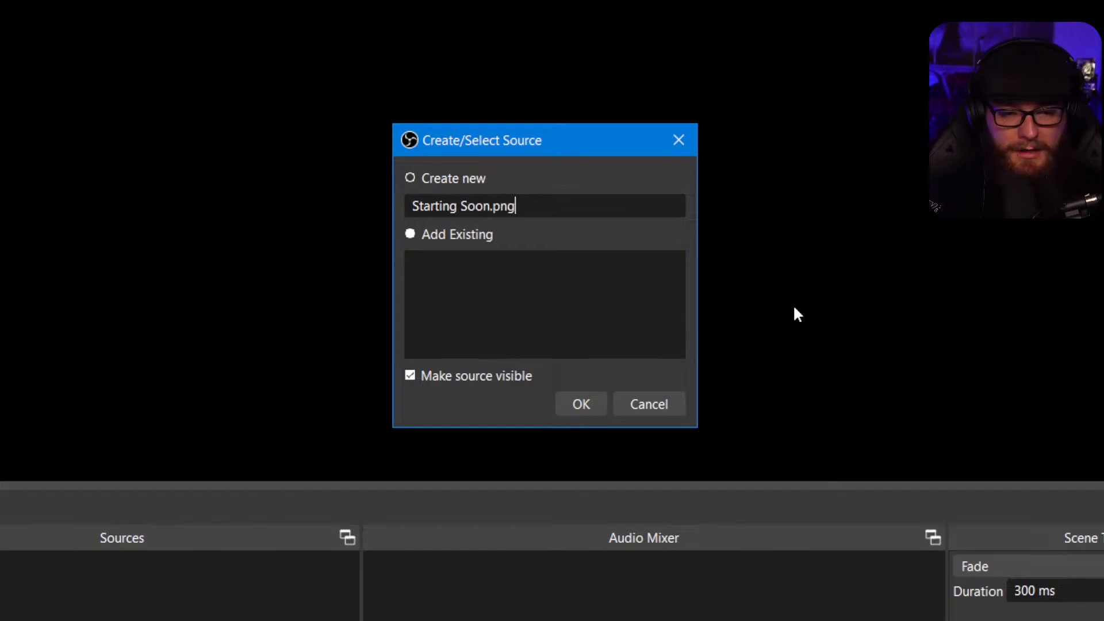
pyautogui.press('Return')
# Load Starting.png from the Ugly Sweater Stream Package's Screens folder into the new image source and lock the source.
pyautogui.click(795, 301)
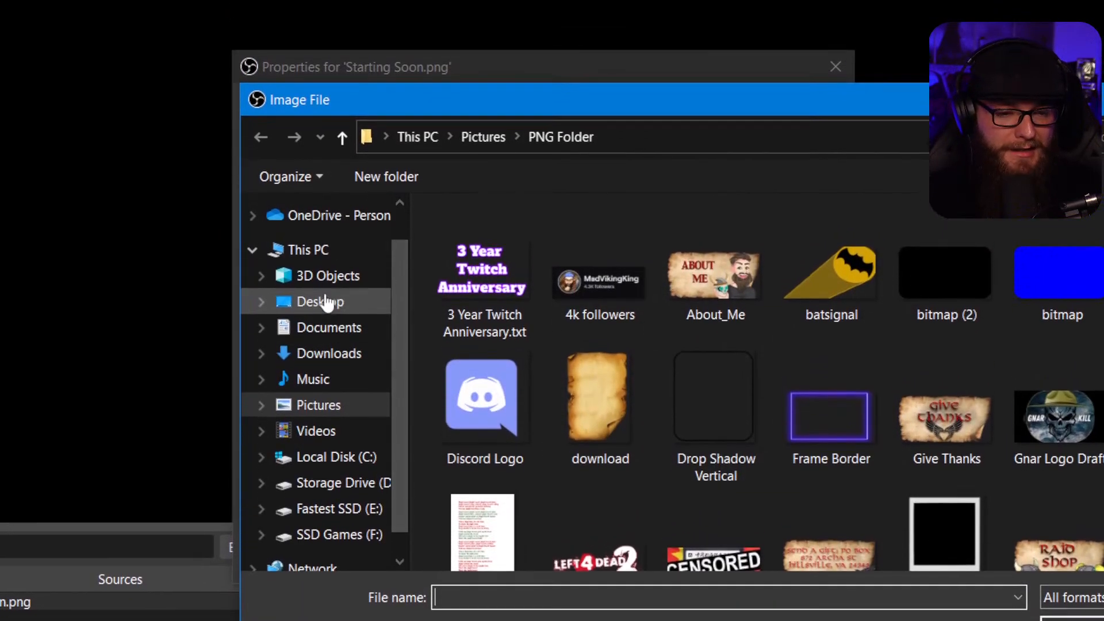
pyautogui.click(334, 260)
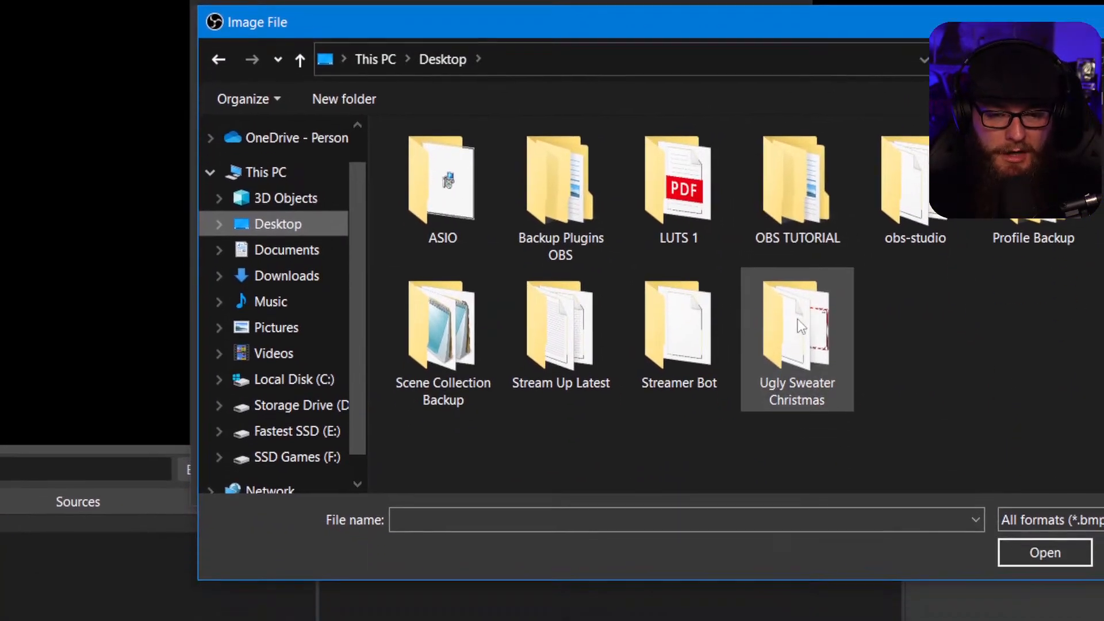
pyautogui.doubleClick(818, 428)
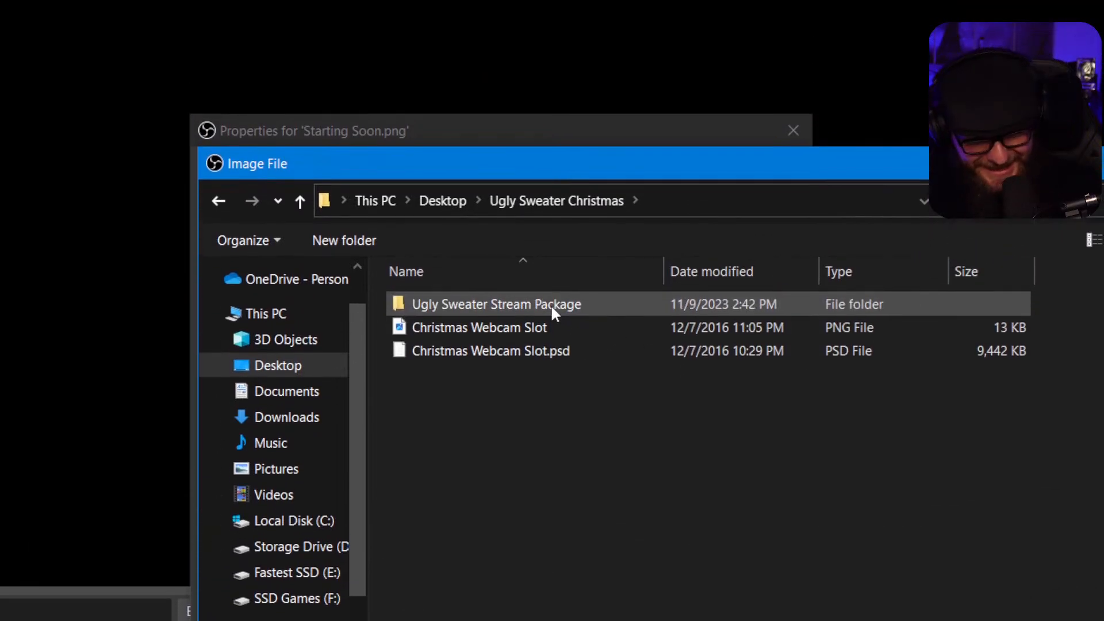
pyautogui.doubleClick(550, 296)
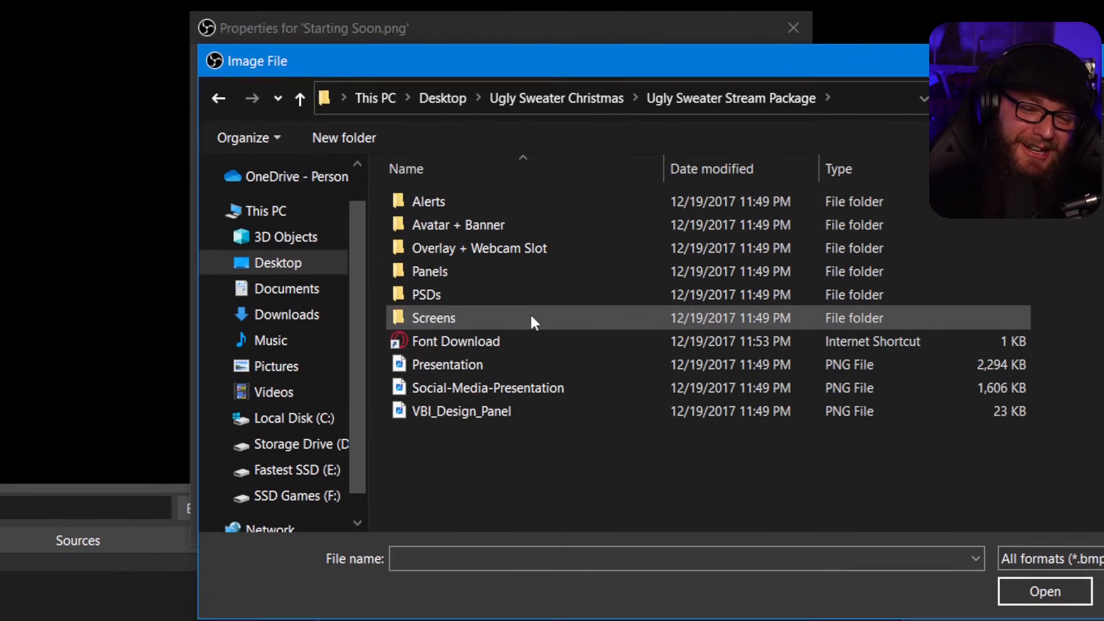
pyautogui.doubleClick(531, 336)
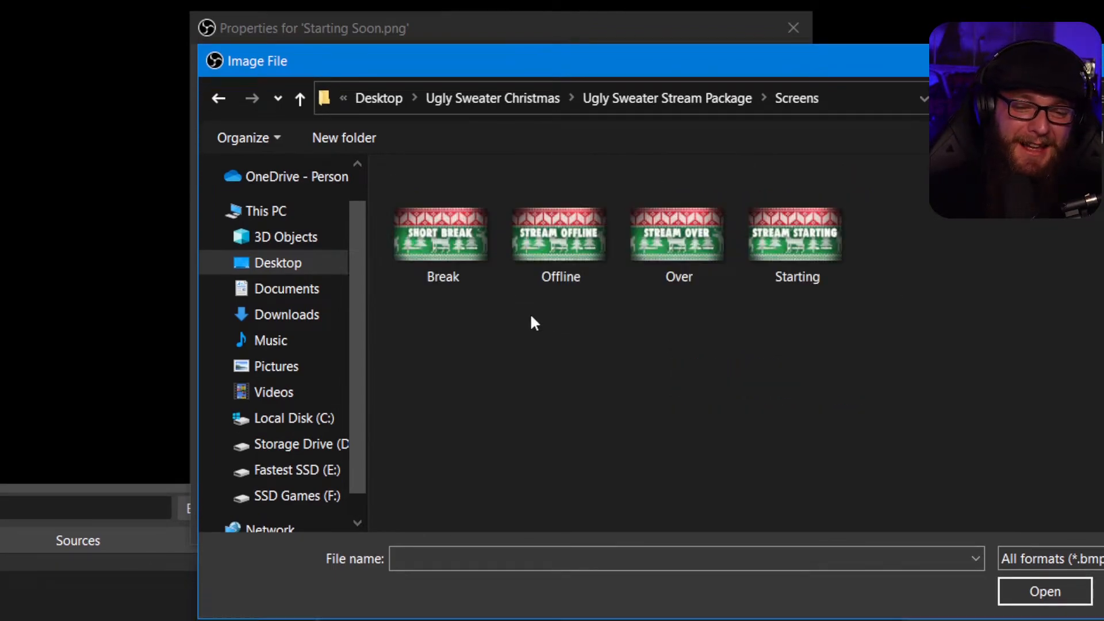
pyautogui.doubleClick(794, 274)
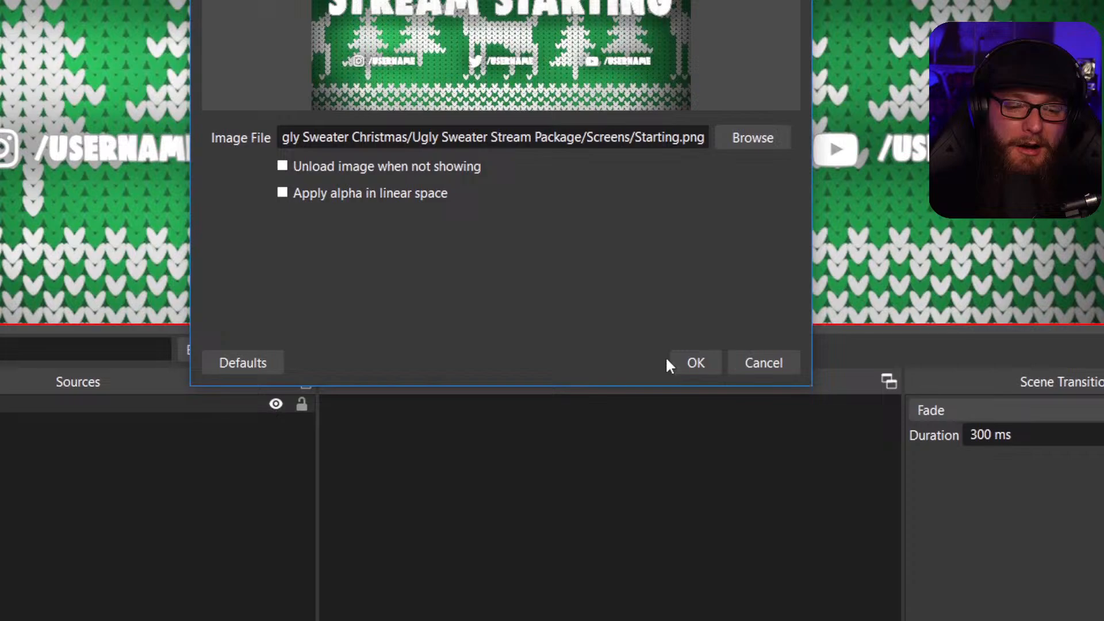
pyautogui.click(690, 545)
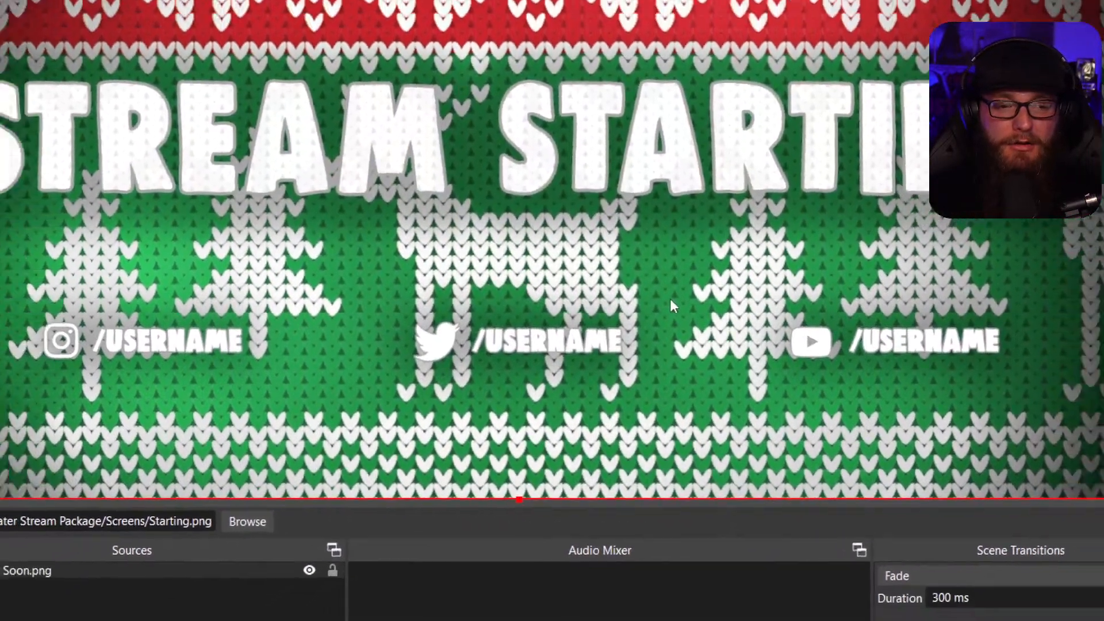
pyautogui.click(333, 570)
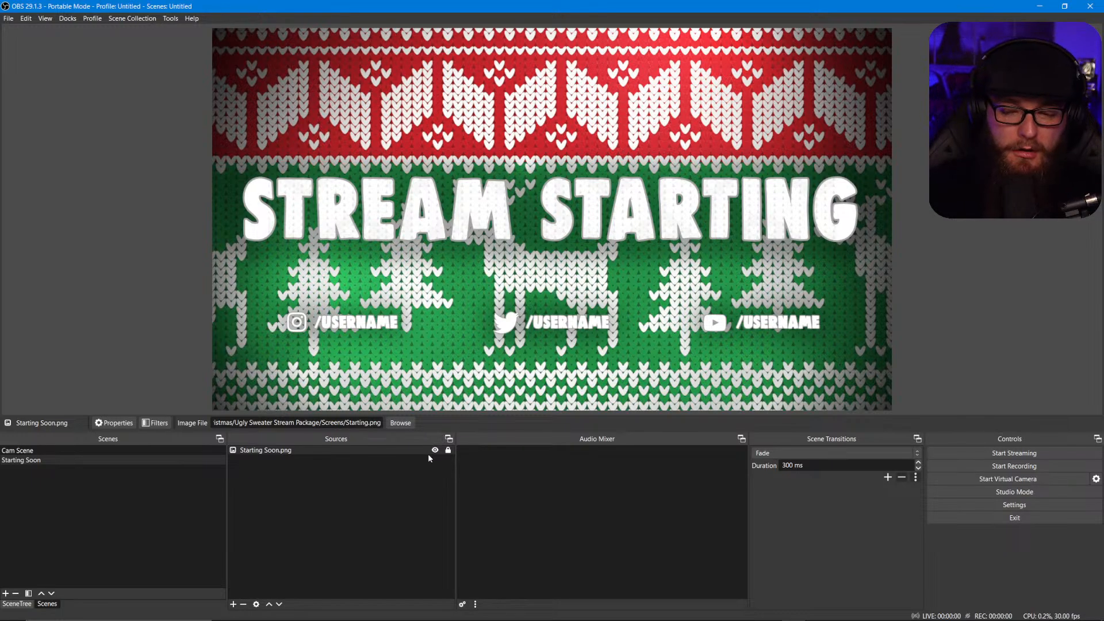
# Add a new scene named Just Chatting.
pyautogui.moveTo(317, 618)
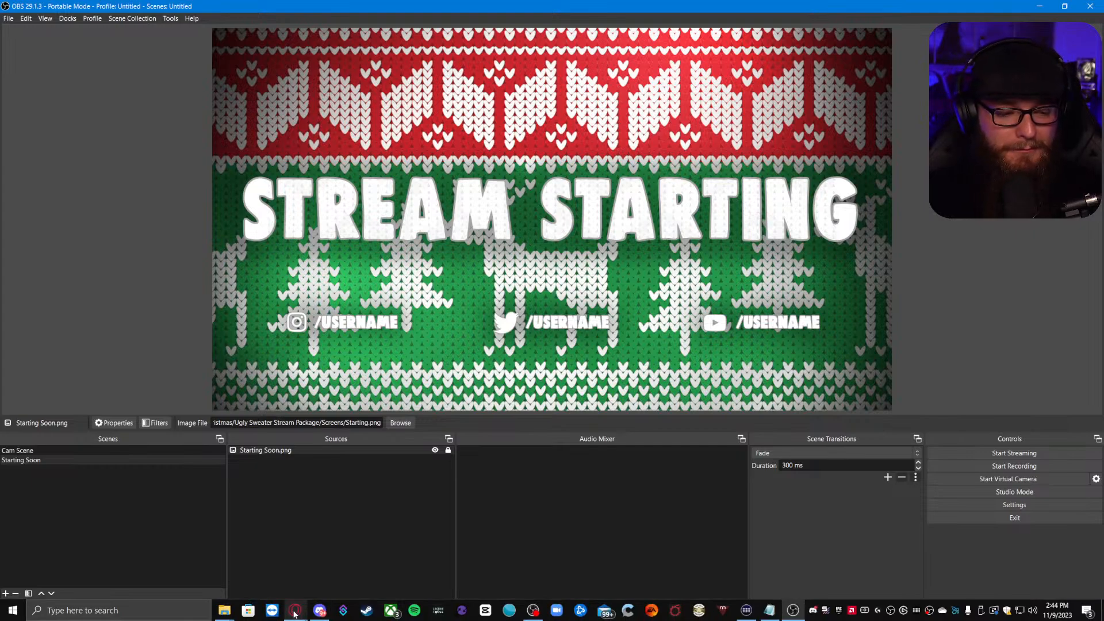
pyautogui.click(6, 594)
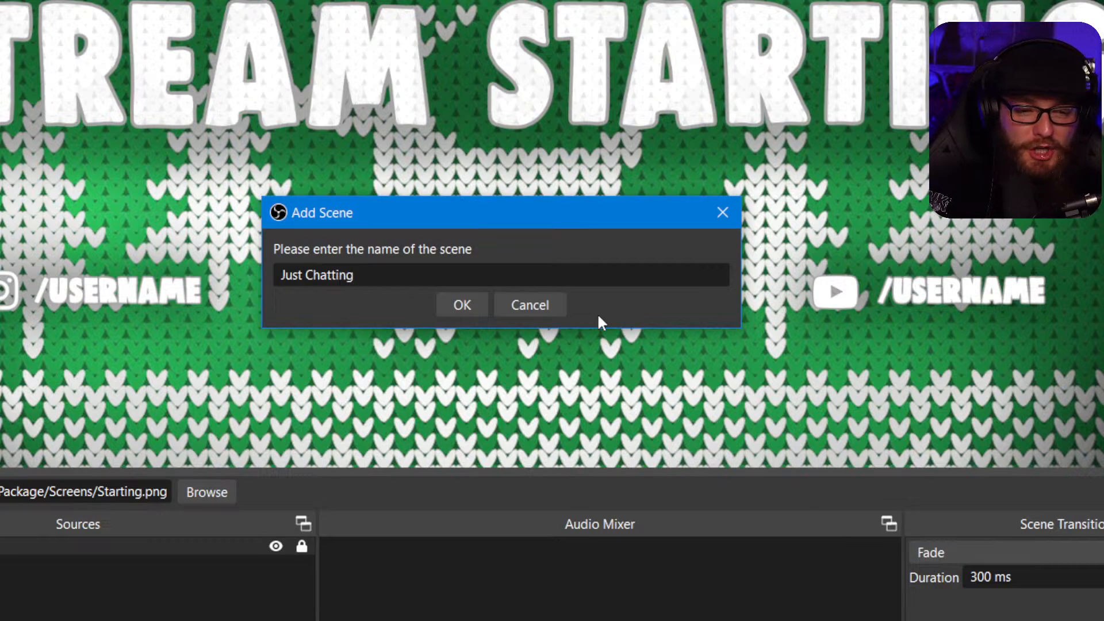
pyautogui.press('Return')
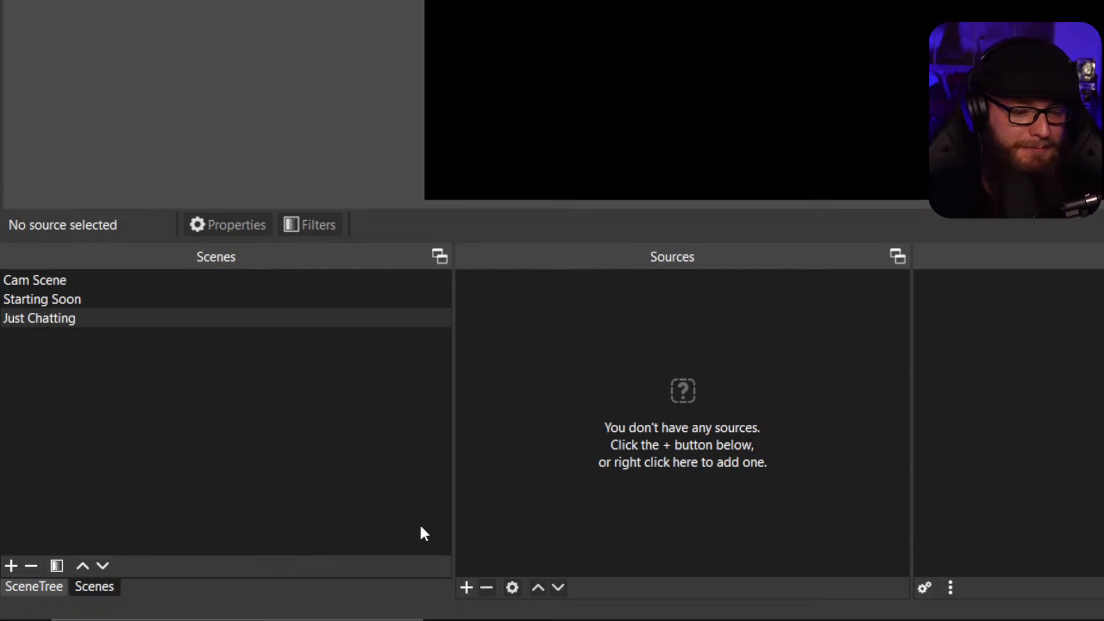
# Add a new image source named Ugly Sweater Talking Background.png to the Just Chatting scene.
pyautogui.click(465, 586)
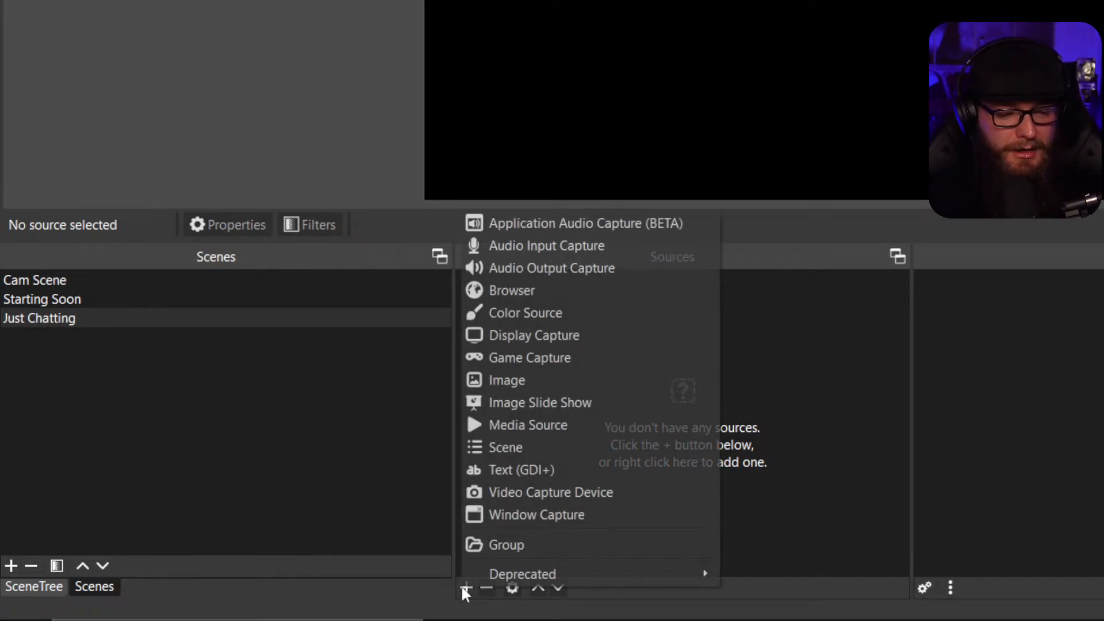
pyautogui.click(580, 381)
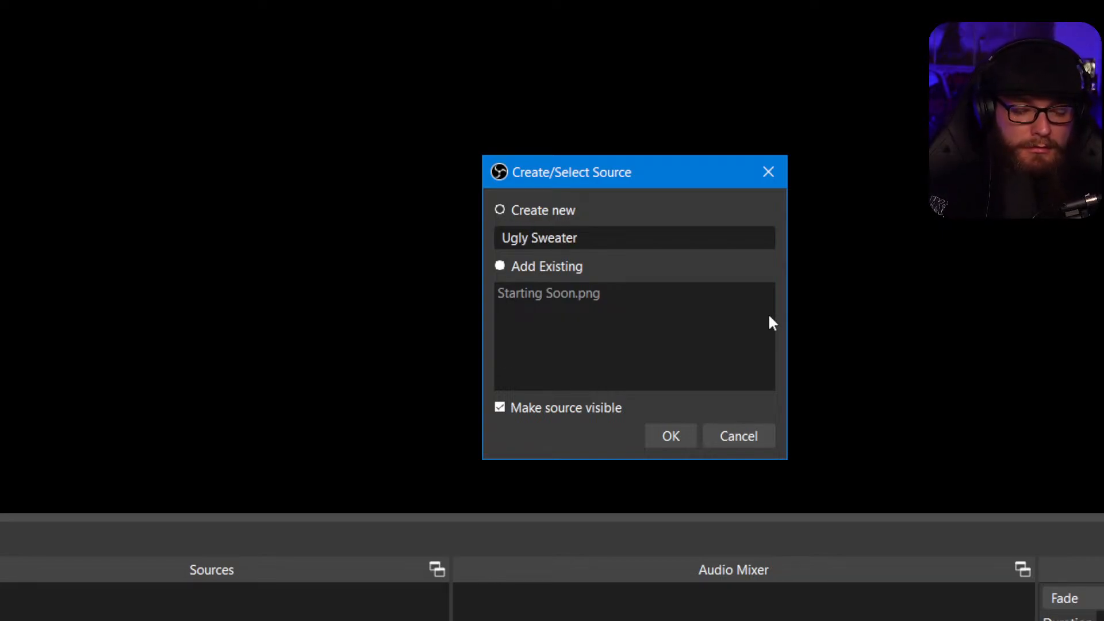
pyautogui.write('ing Screen')
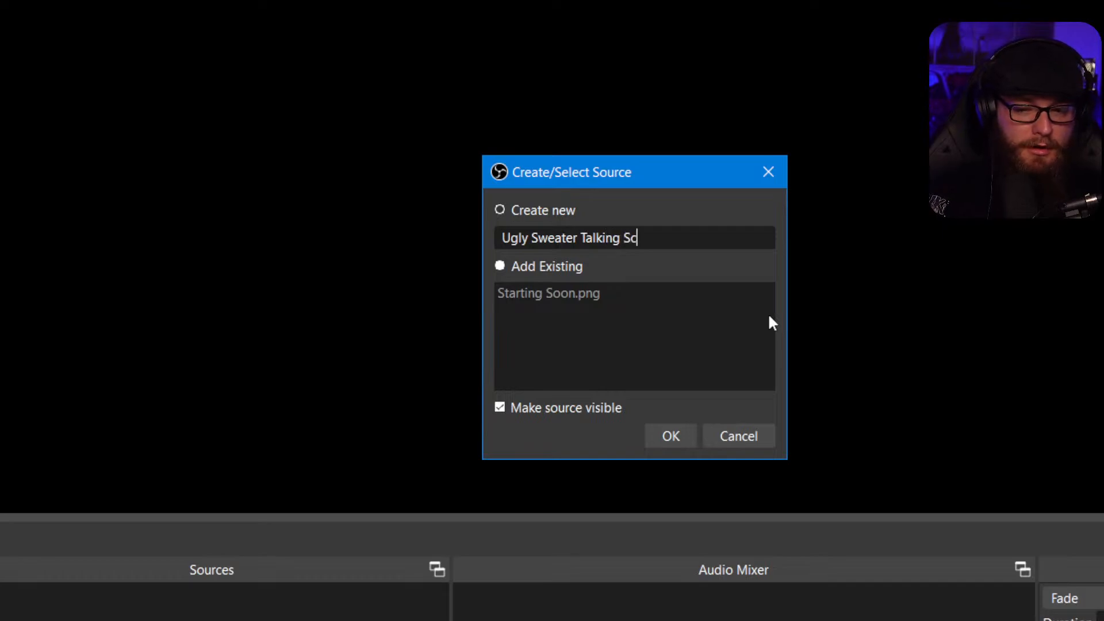
pyautogui.press('BackSpace')
pyautogui.press('BackSpace')
pyautogui.press('BackSpace')
pyautogui.press('BackSpace')
pyautogui.press('BackSpace')
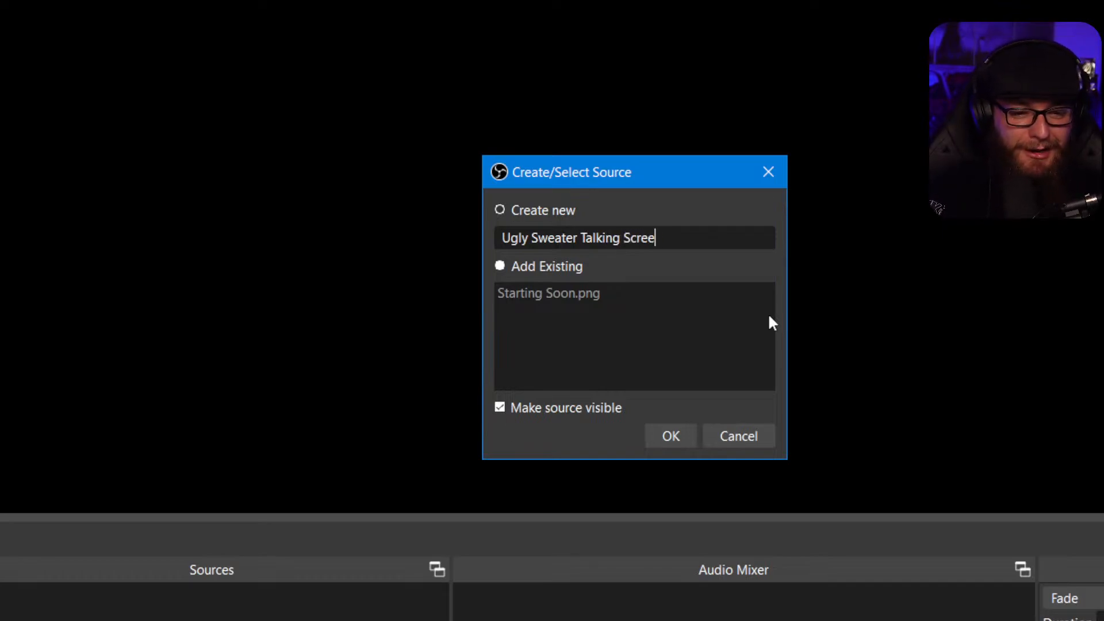
pyautogui.press('BackSpace')
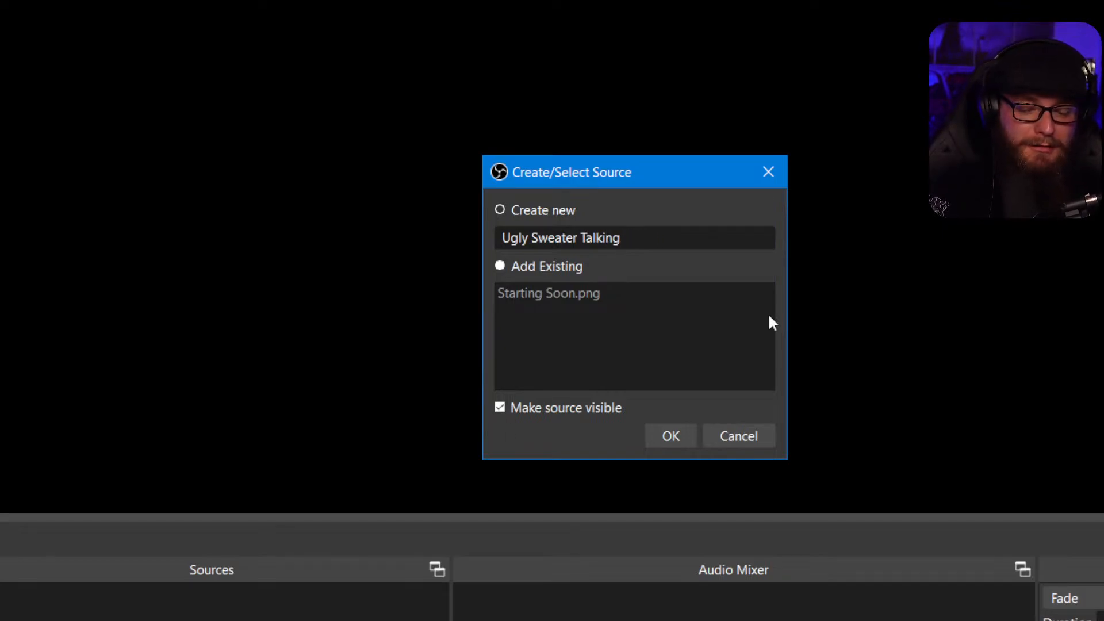
pyautogui.write('Background.png')
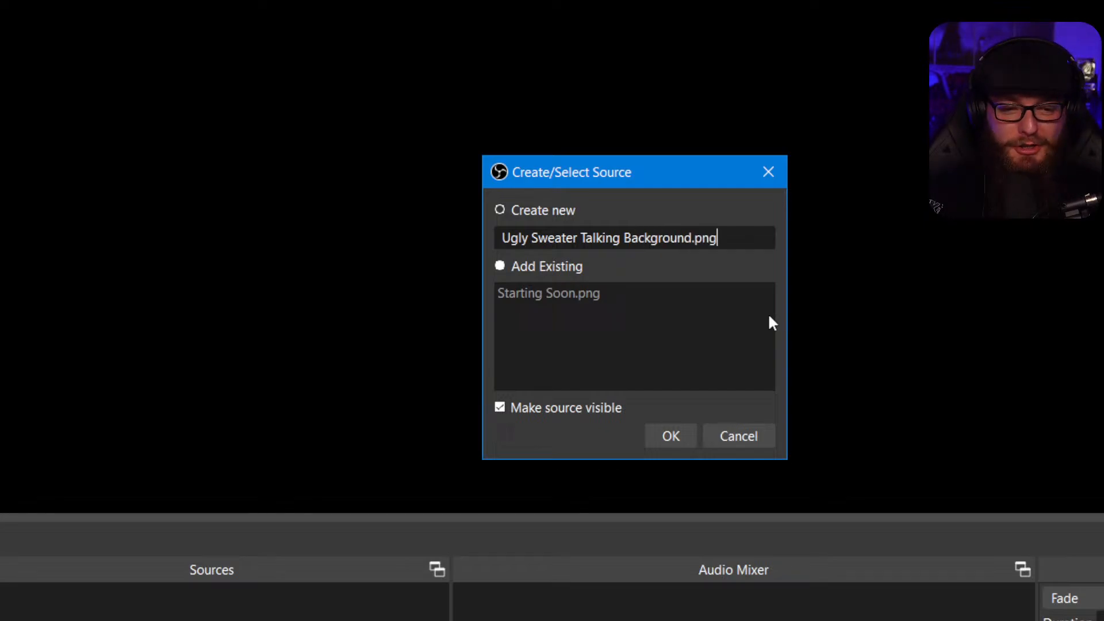
pyautogui.press('Return')
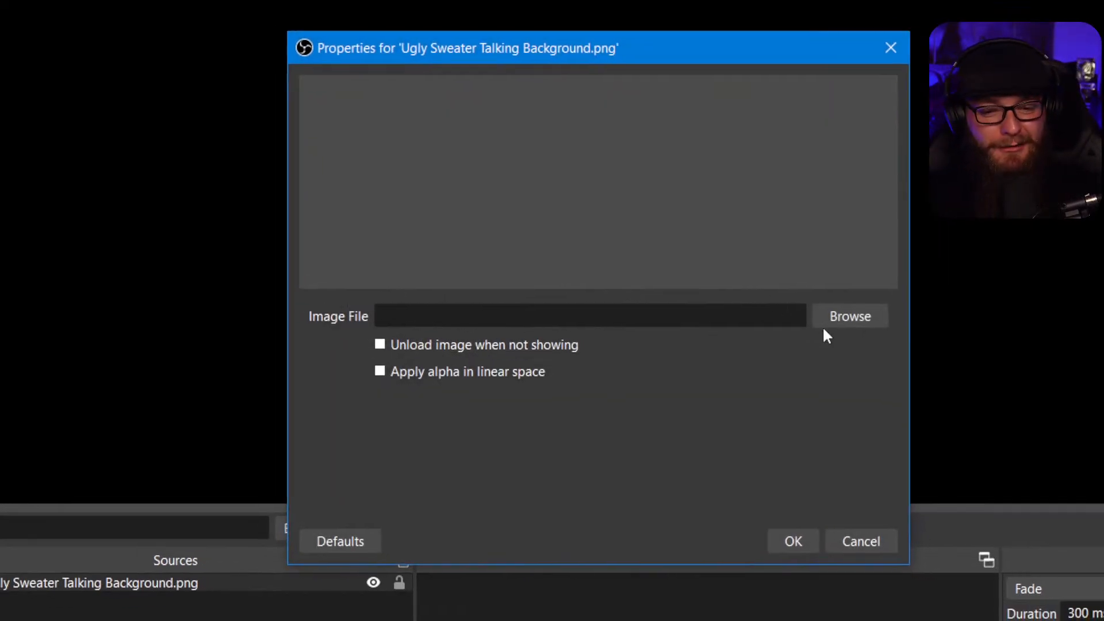
# Load 169-Cam.png from the package's Overlay + Webcam Slot folder as the talking background image.
pyautogui.click(883, 327)
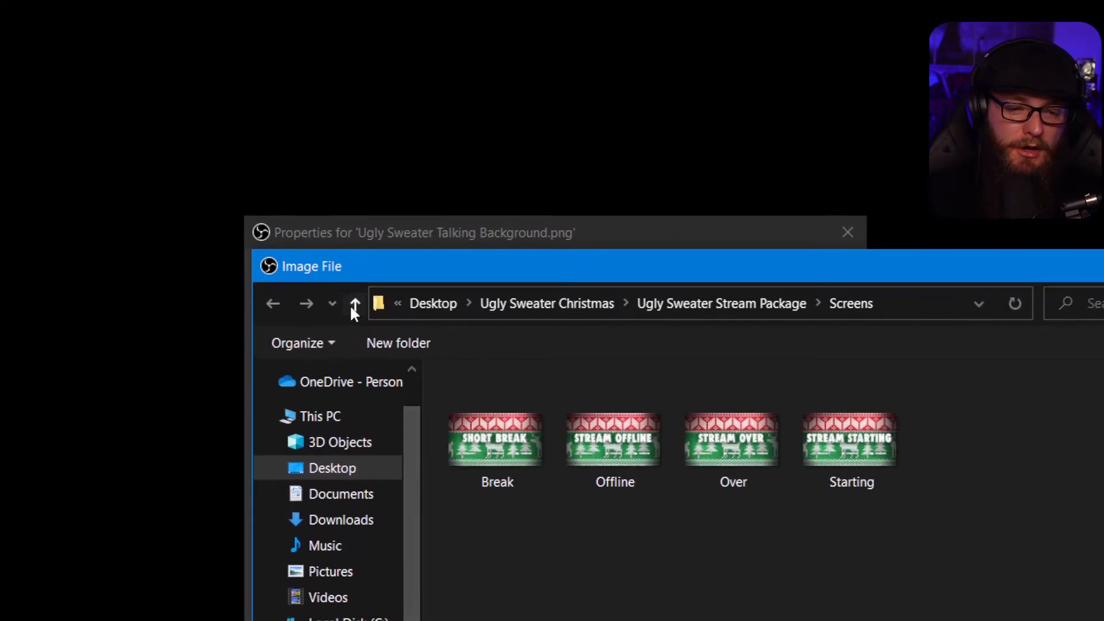
pyautogui.click(354, 142)
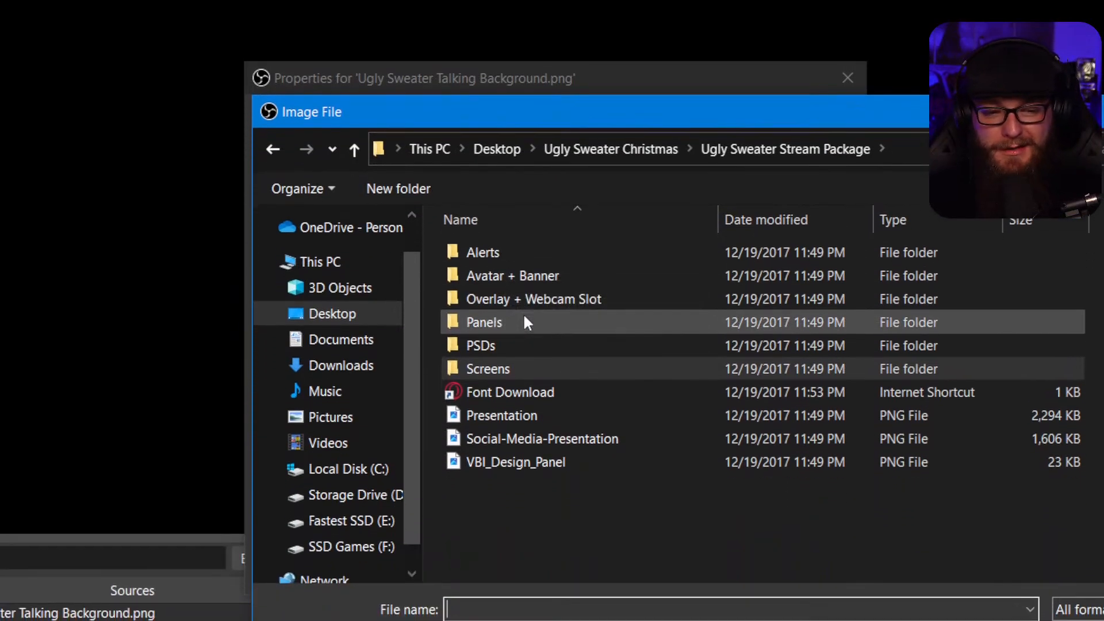
pyautogui.doubleClick(524, 299)
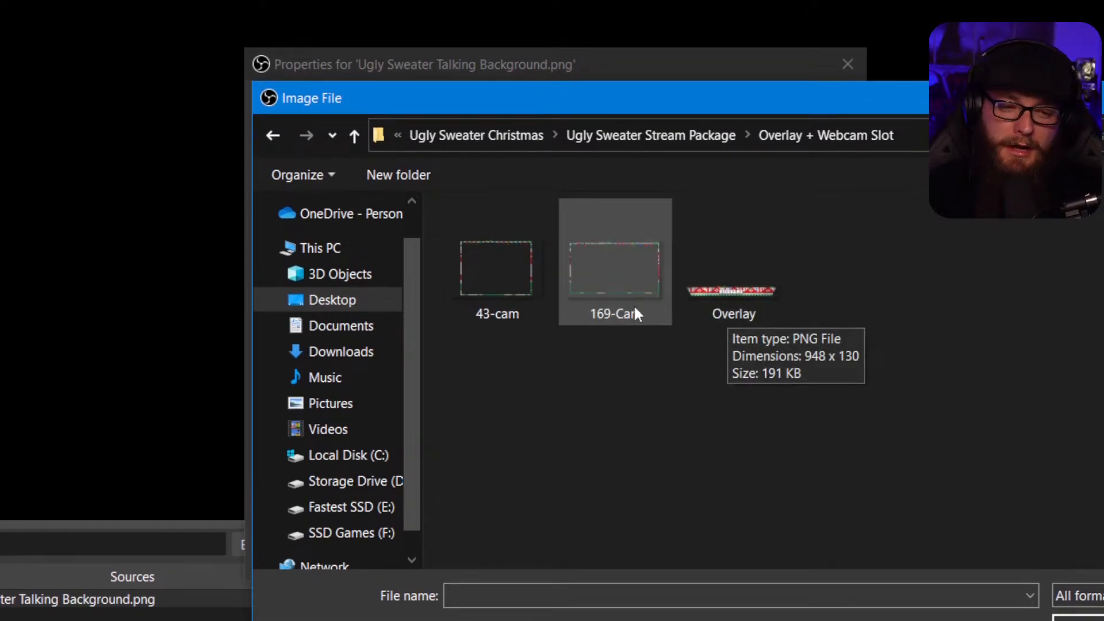
pyautogui.doubleClick(627, 303)
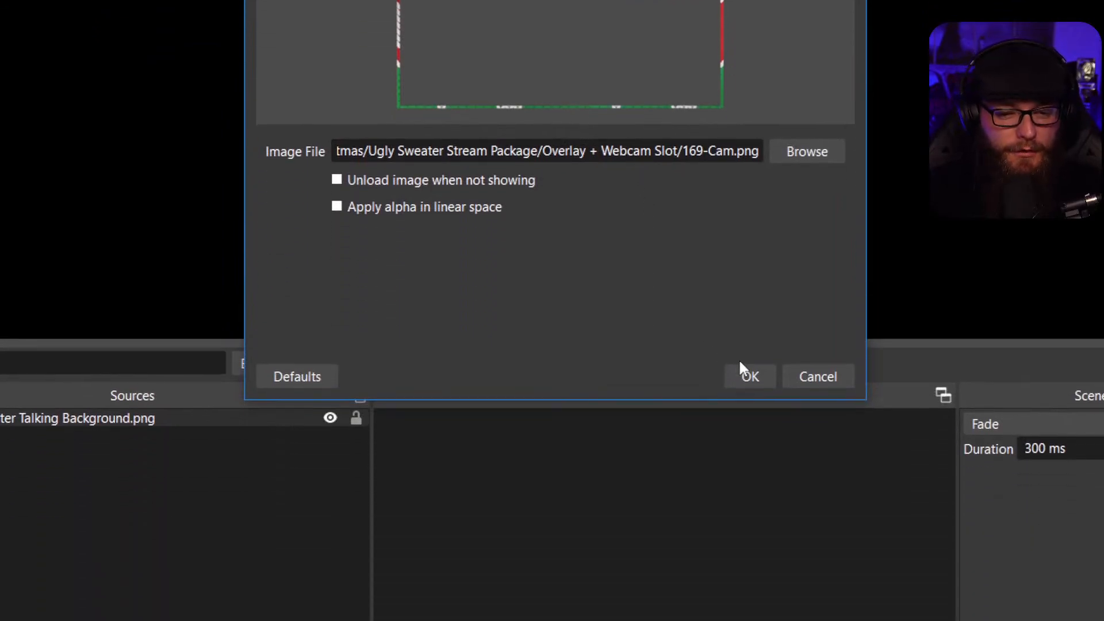
pyautogui.click(749, 550)
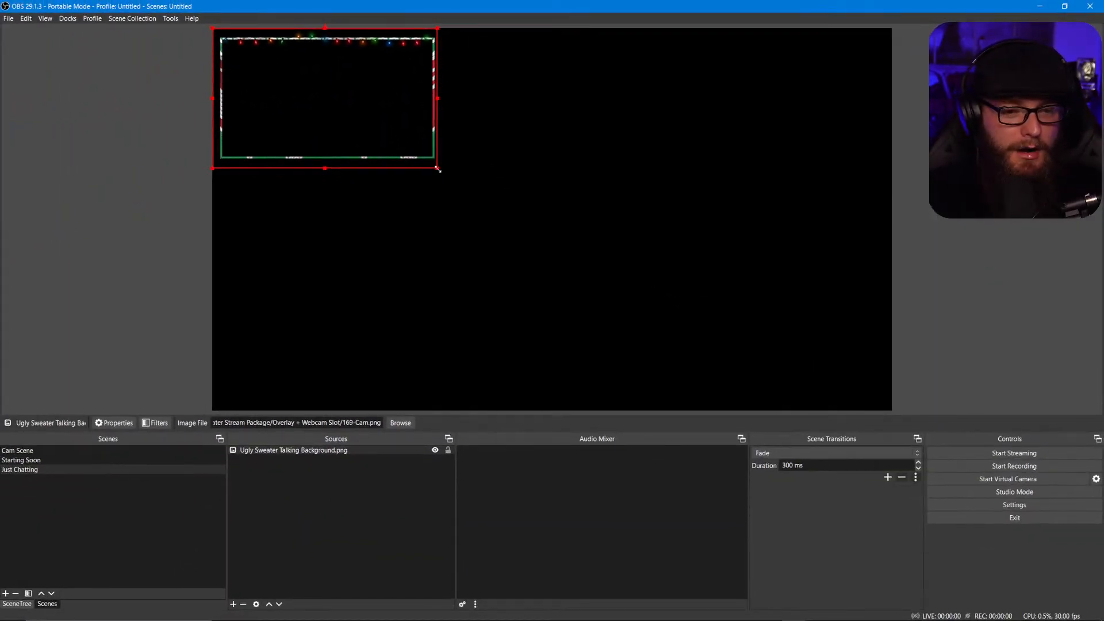
# Enlarge the webcam frame to about 85% of the canvas width, center it on the canvas and lock its source.
pyautogui.moveTo(437, 167); pyautogui.dragTo(775, 390)
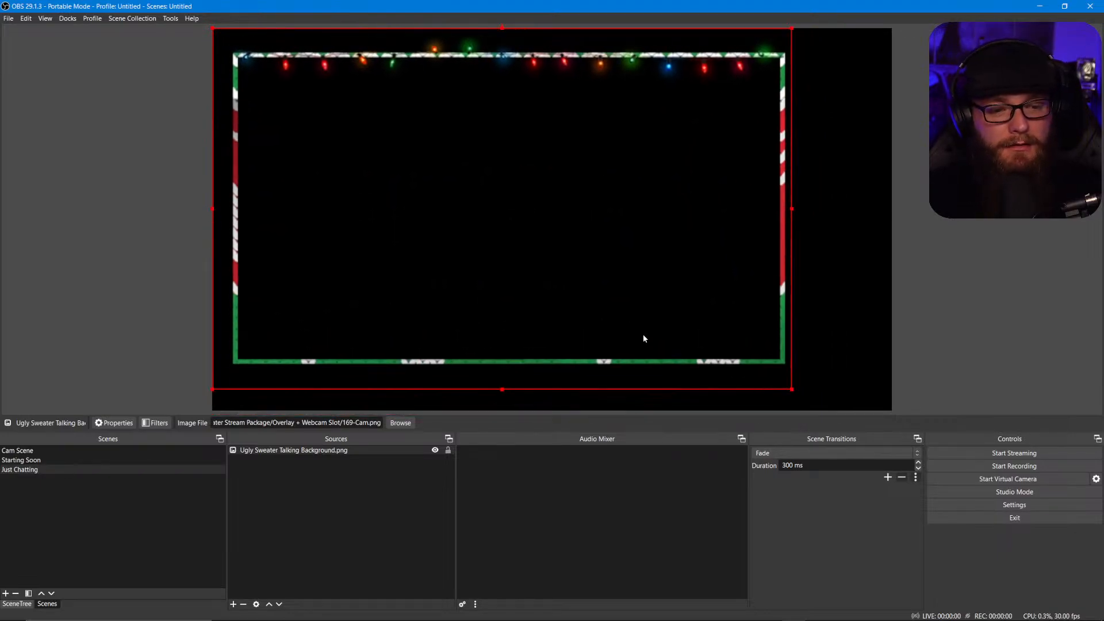
pyautogui.moveTo(643, 337); pyautogui.dragTo(691, 342)
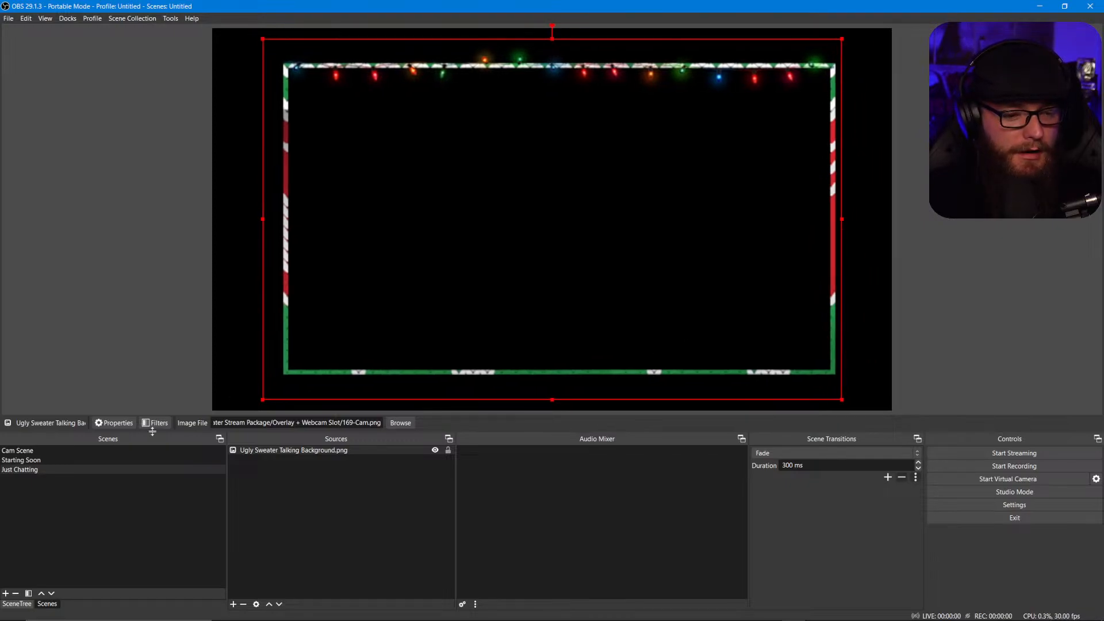
pyautogui.click(449, 450)
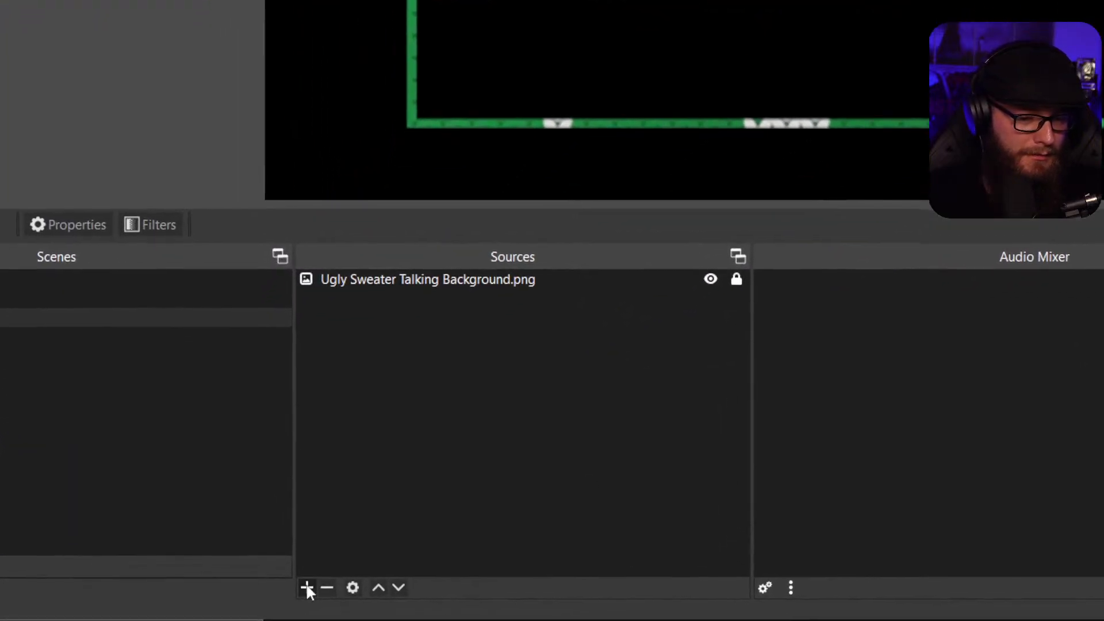
# Add the existing Cam Scene as a source in Just Chatting and move it below the Ugly Sweater Talking Background.png source.
pyautogui.click(233, 603)
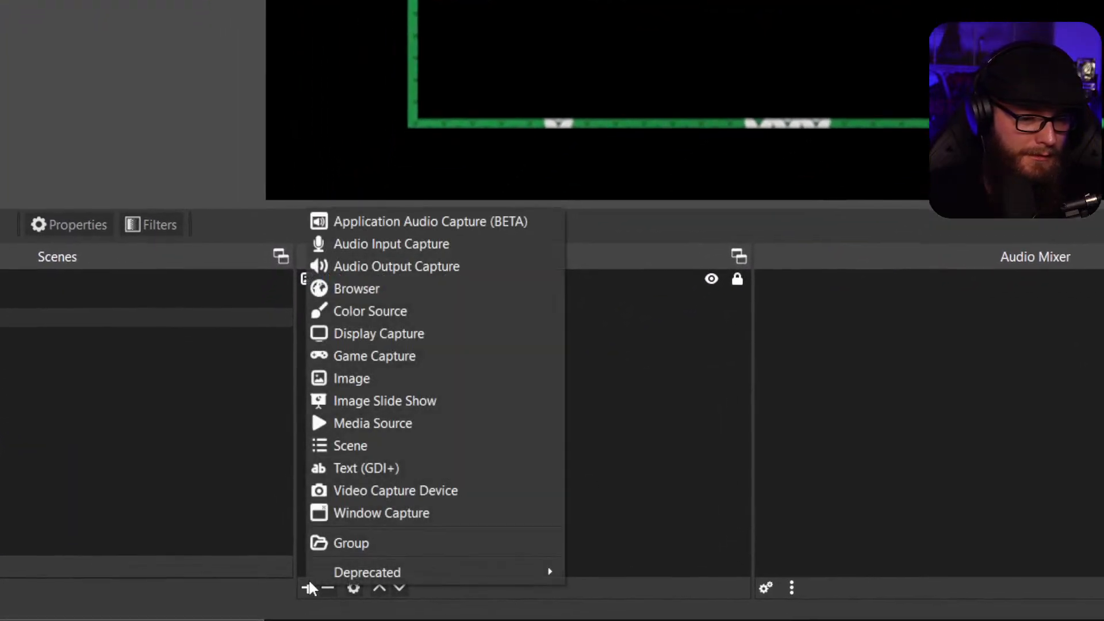
pyautogui.click(374, 447)
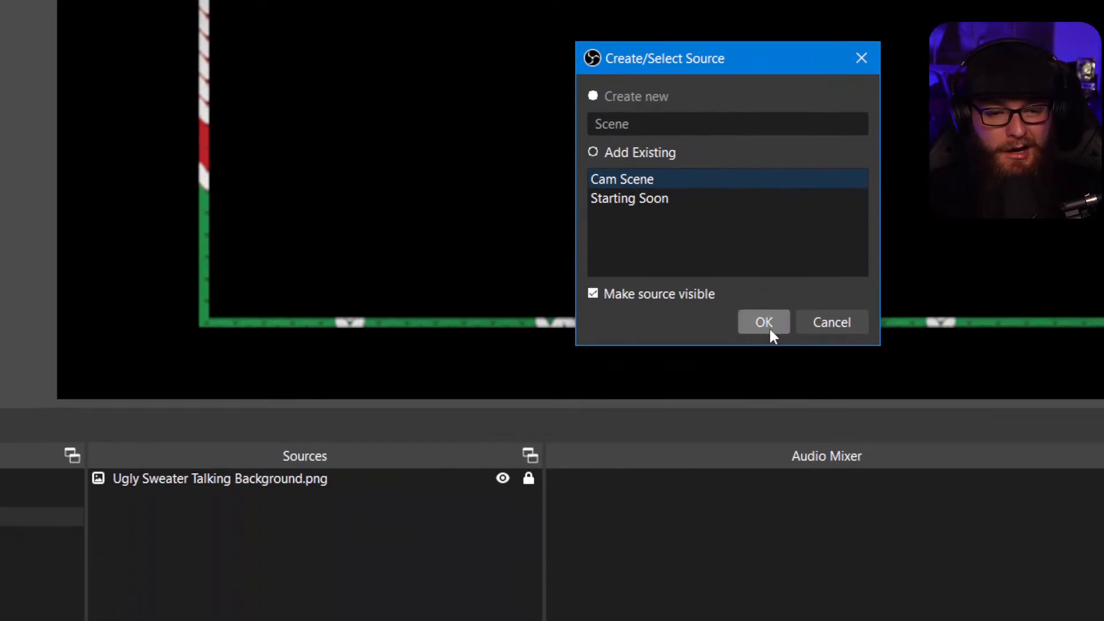
pyautogui.click(765, 458)
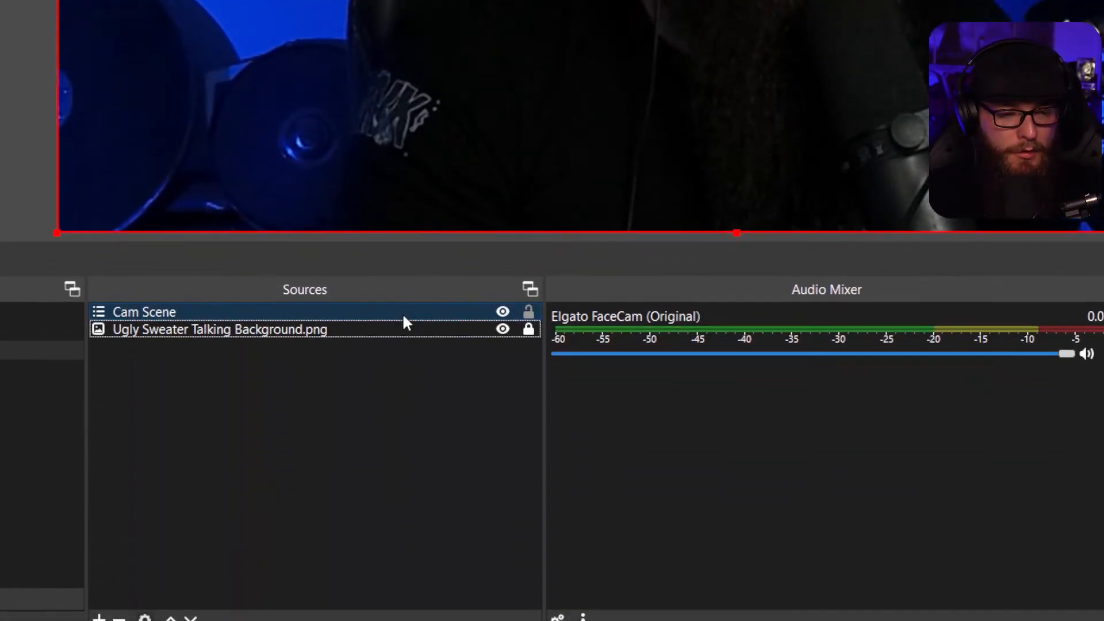
pyautogui.moveTo(403, 450); pyautogui.dragTo(396, 489)
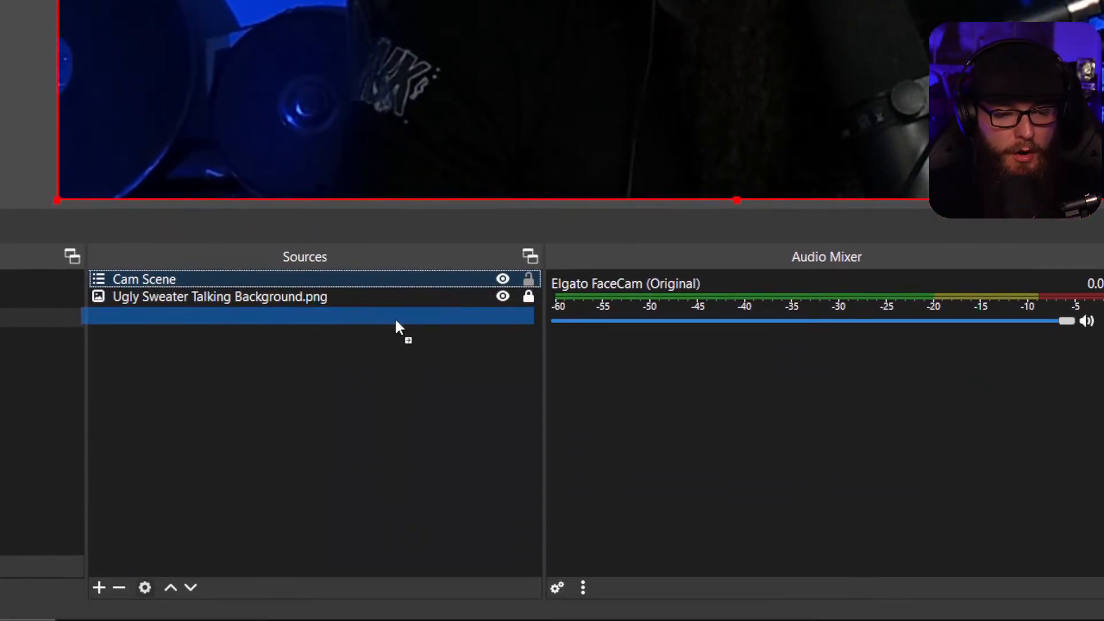
# Keep Cam Scene beneath the webcam frame image, scale it down to fit inside the festive frame and lock it.
pyautogui.moveTo(399, 327); pyautogui.dragTo(394, 325)
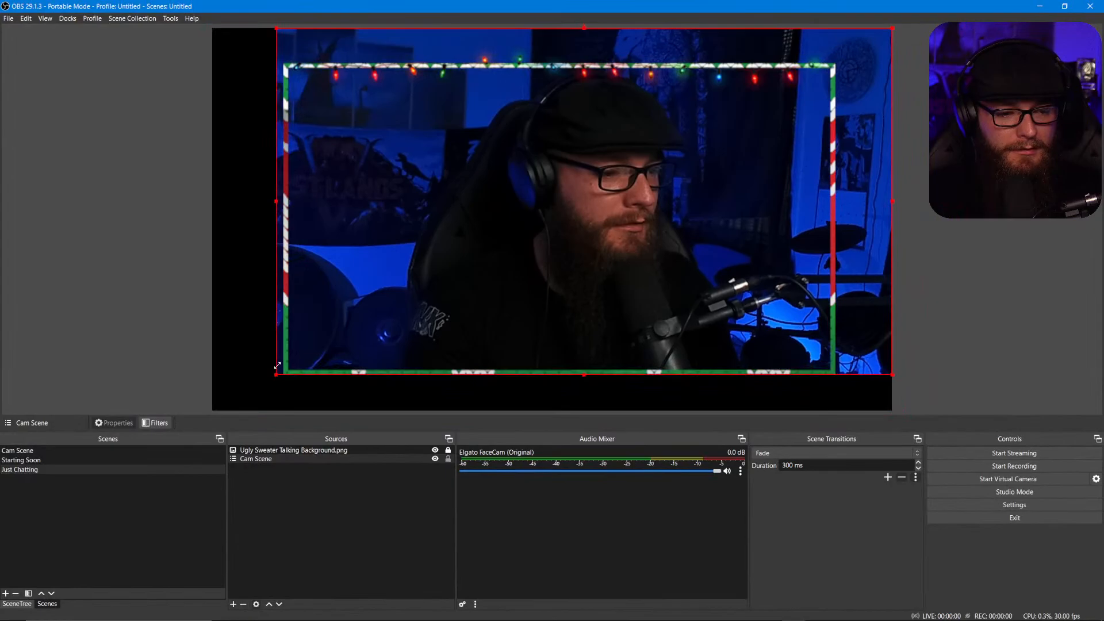
pyautogui.moveTo(277, 366); pyautogui.dragTo(333, 355)
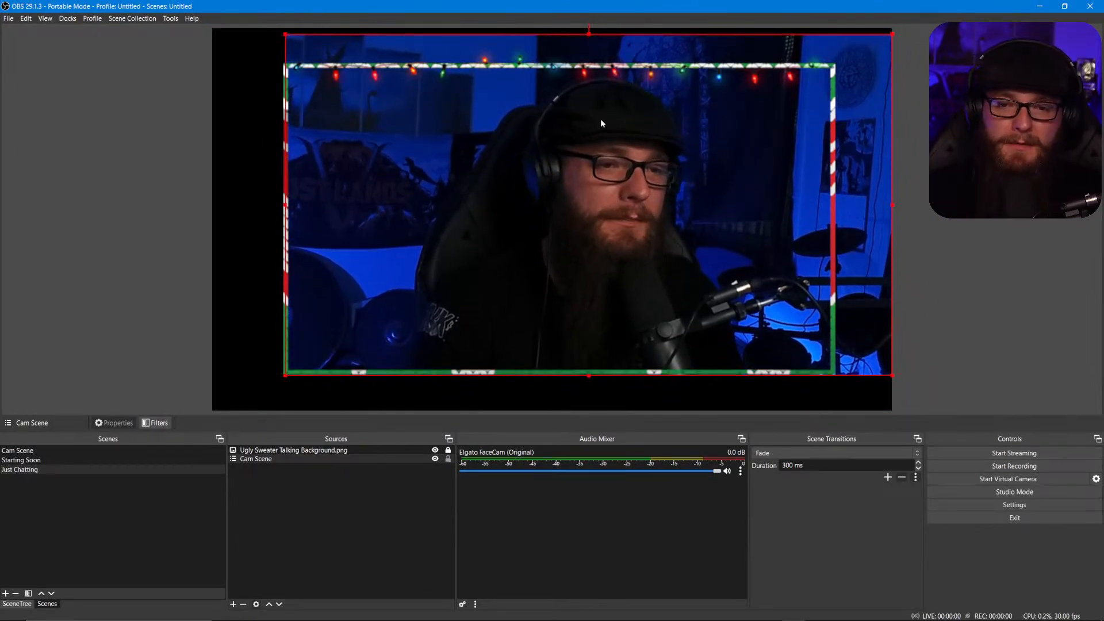
pyautogui.moveTo(891, 34); pyautogui.dragTo(823, 71)
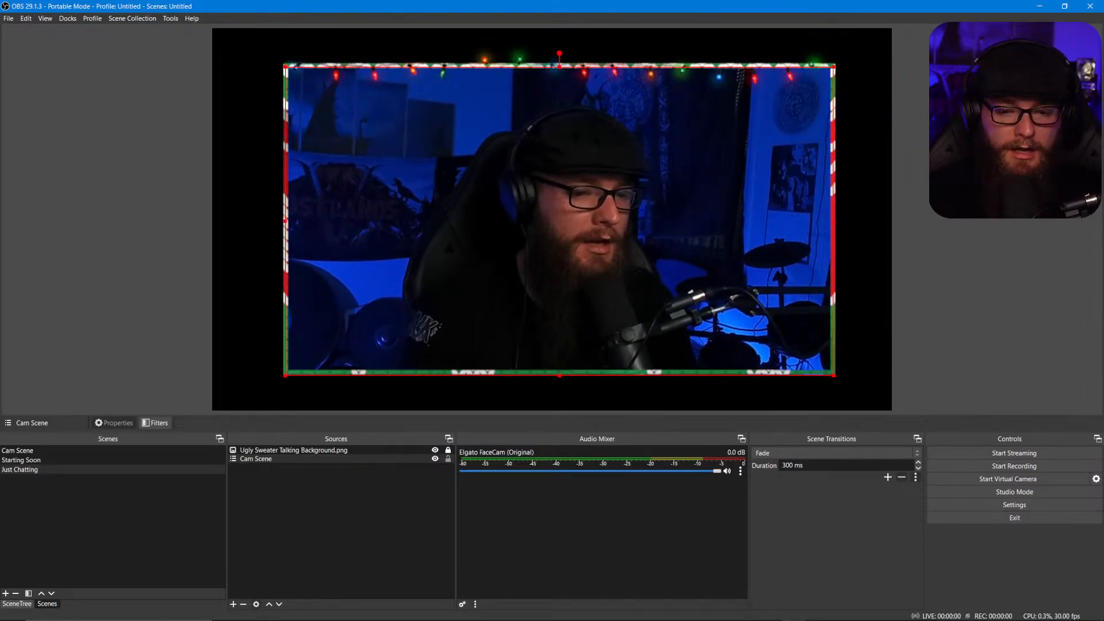
pyautogui.click(942, 103)
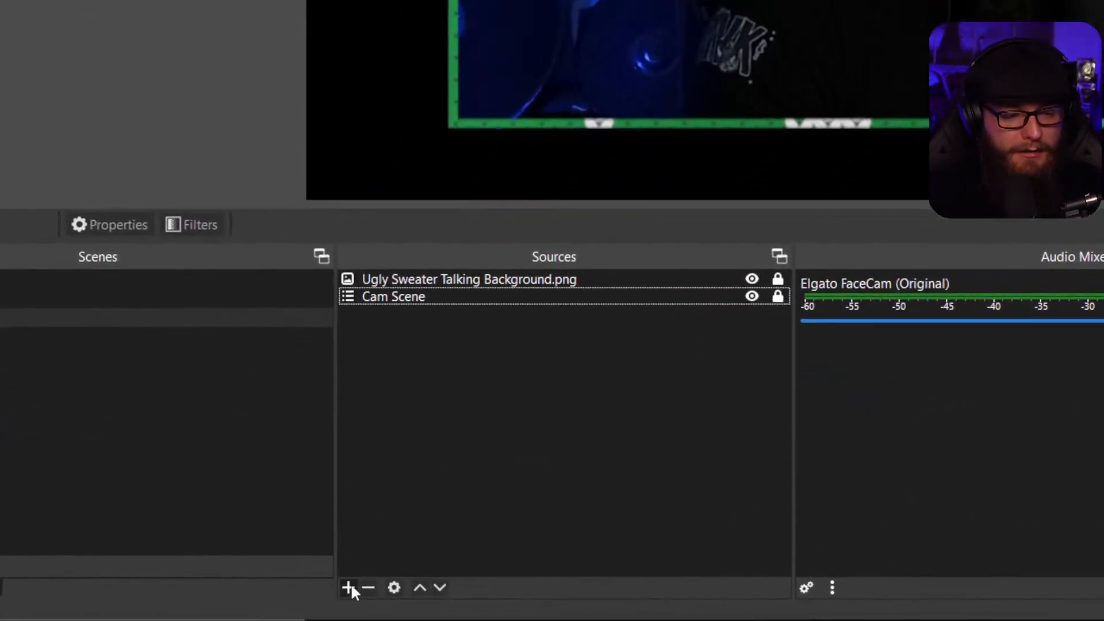
# Add a new image source named Ugly Sweater Chatting Main BackGround.png to the Just Chatting scene.
pyautogui.click(233, 603)
pyautogui.click(446, 379)
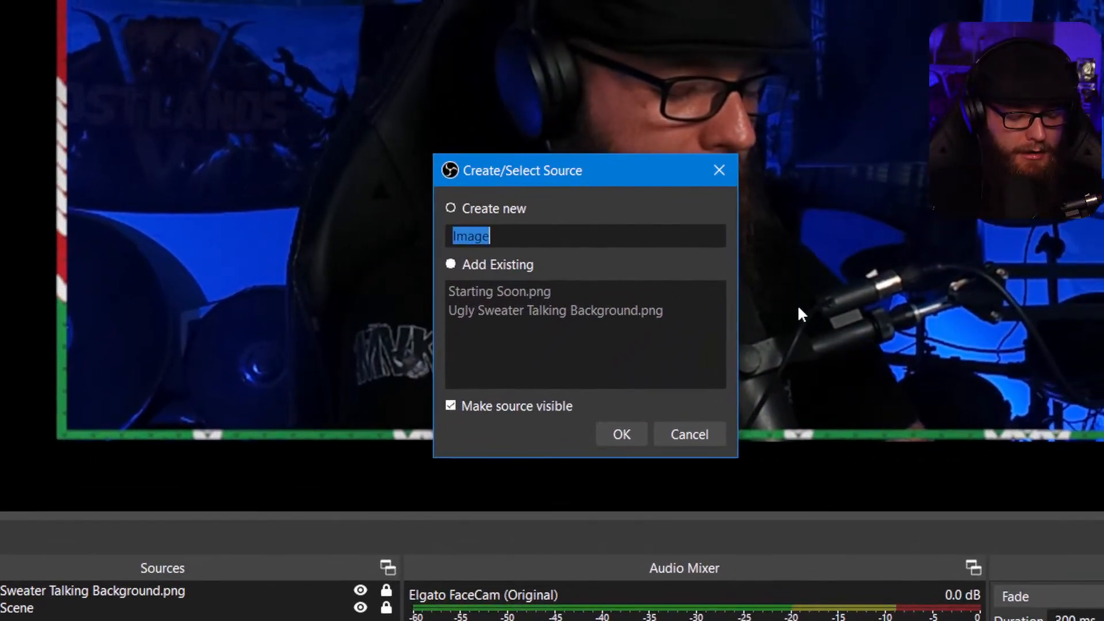
pyautogui.write('Ugl')
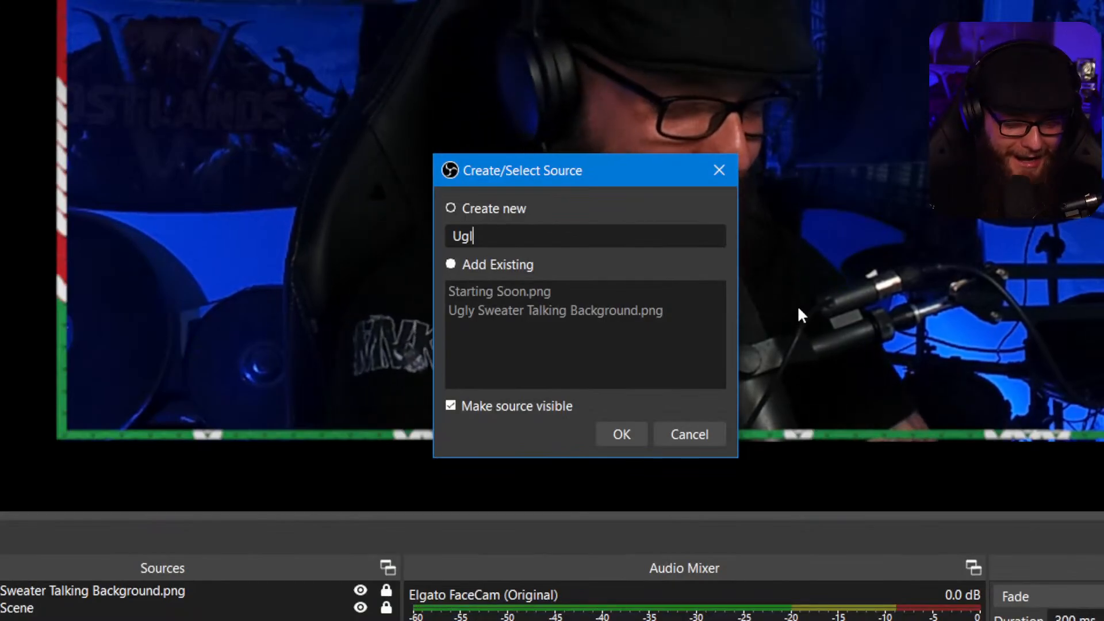
pyautogui.write('y S')
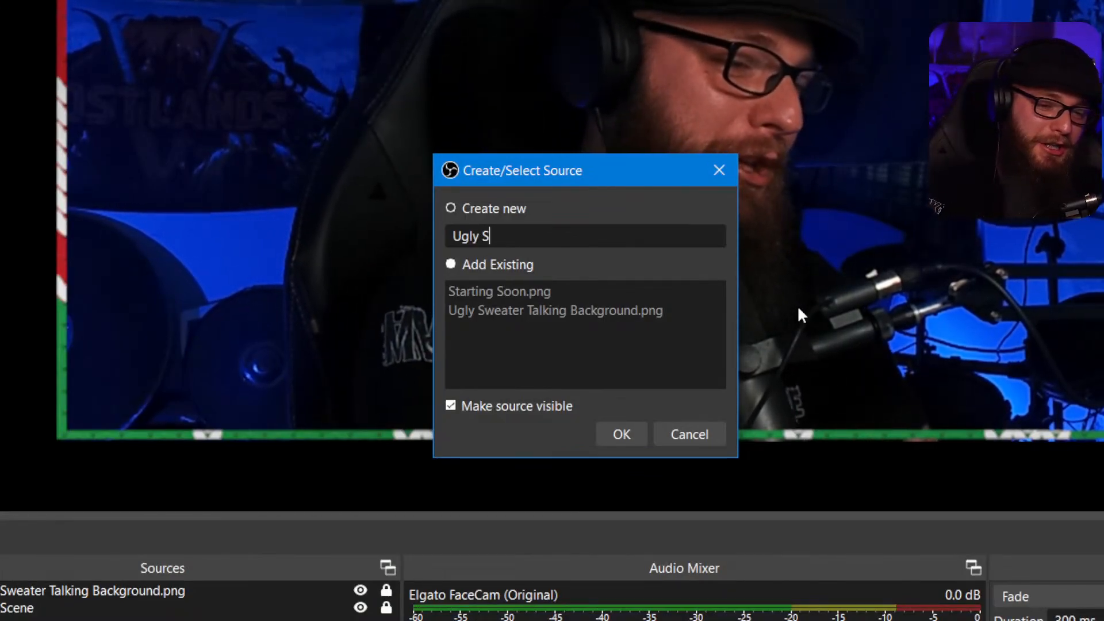
pyautogui.write('weater Chatting')
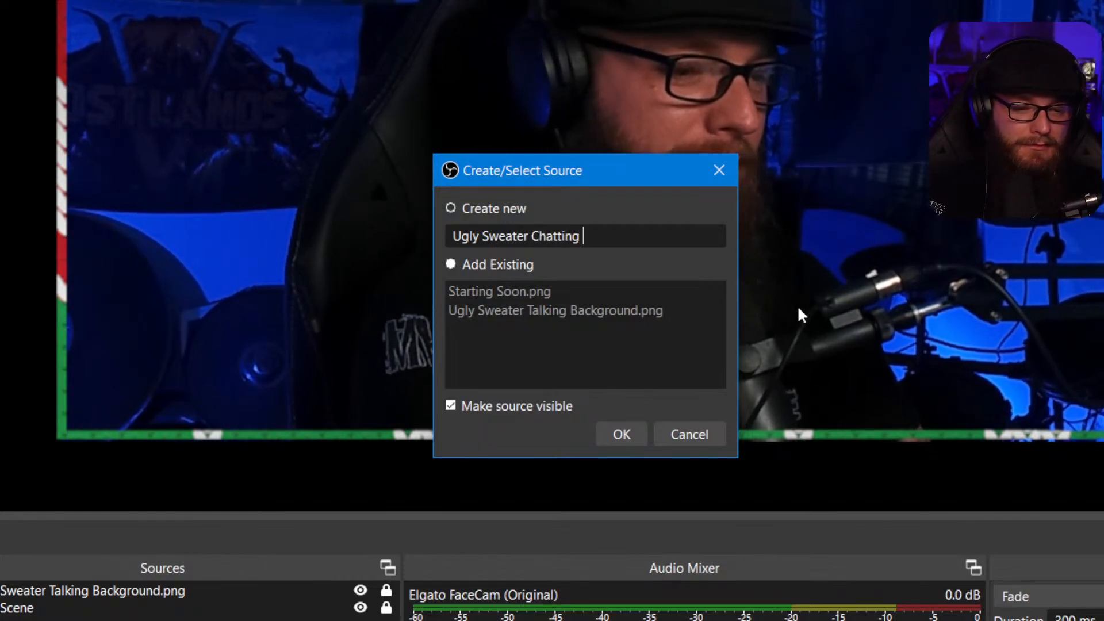
pyautogui.write(' Main BackGor')
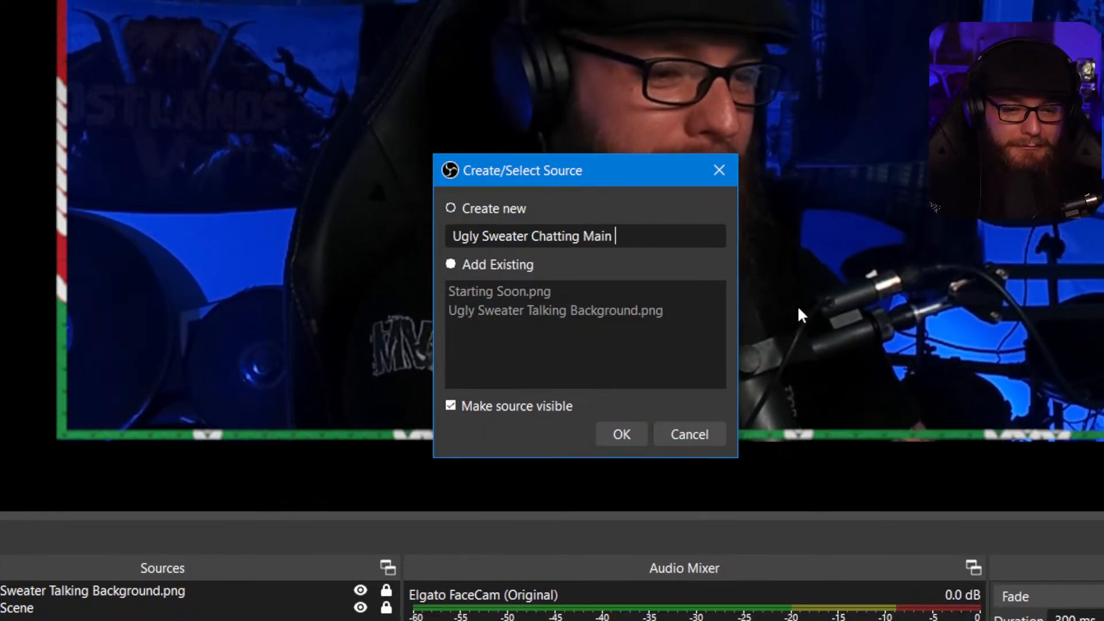
pyautogui.press('BackSpace')
pyautogui.press('BackSpace')
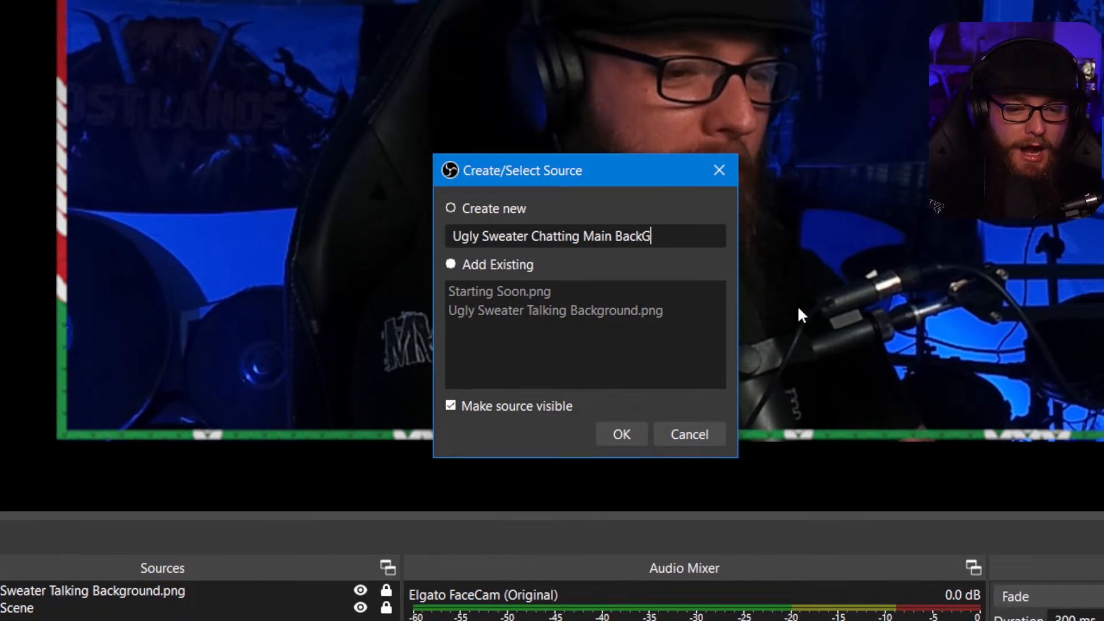
pyautogui.write('round')
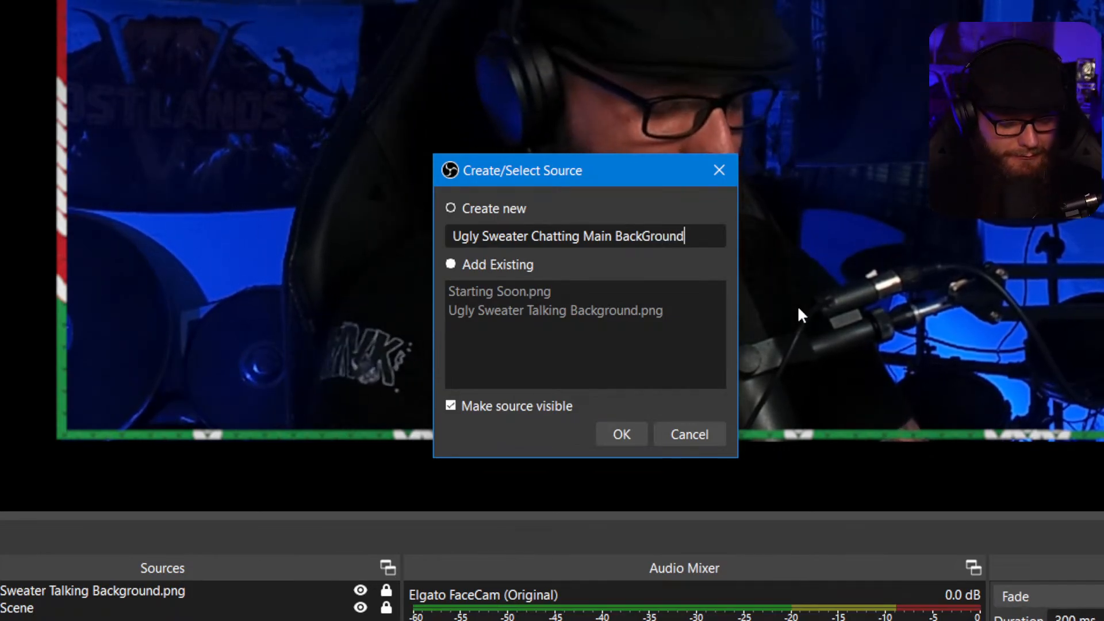
pyautogui.write('.pn')
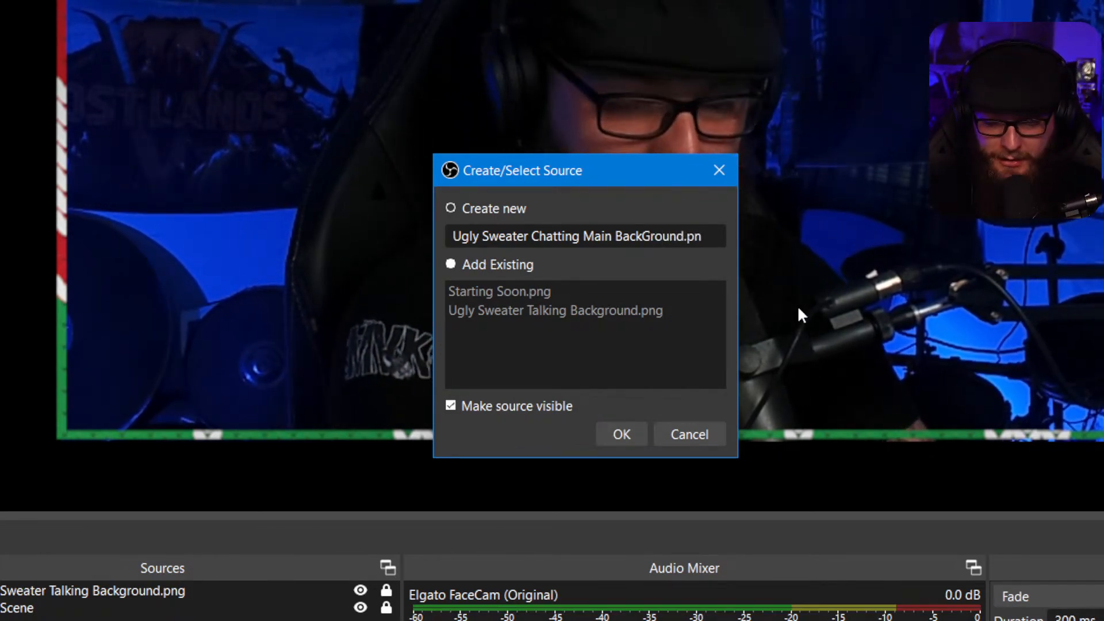
pyautogui.write('g')
pyautogui.press('Return')
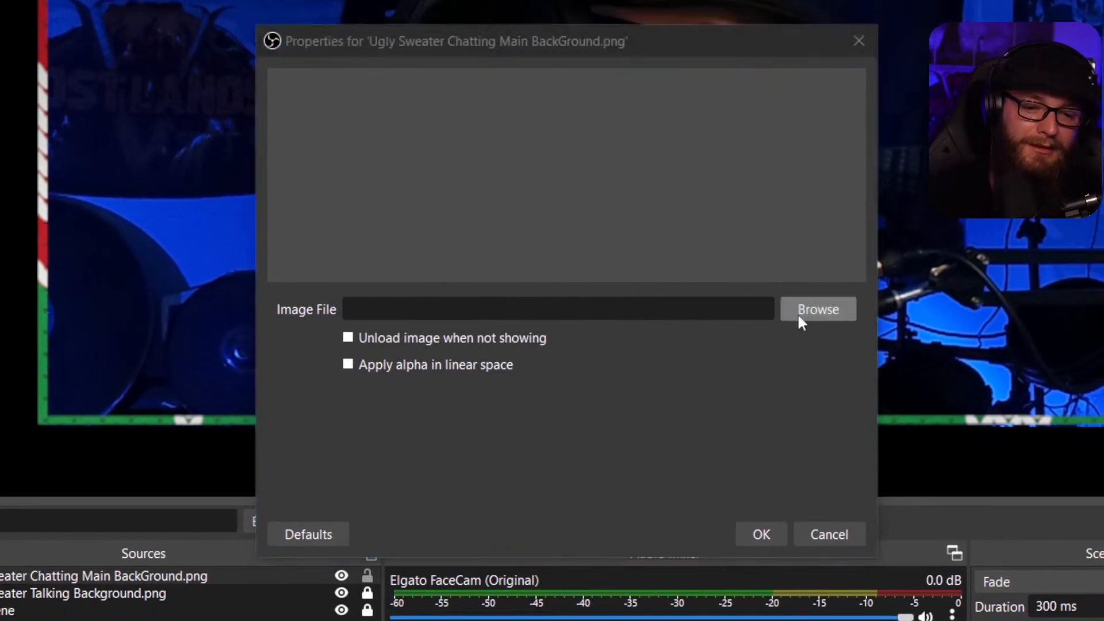
# Load Break.png from the package's Screens folder as the main background image.
pyautogui.click(802, 317)
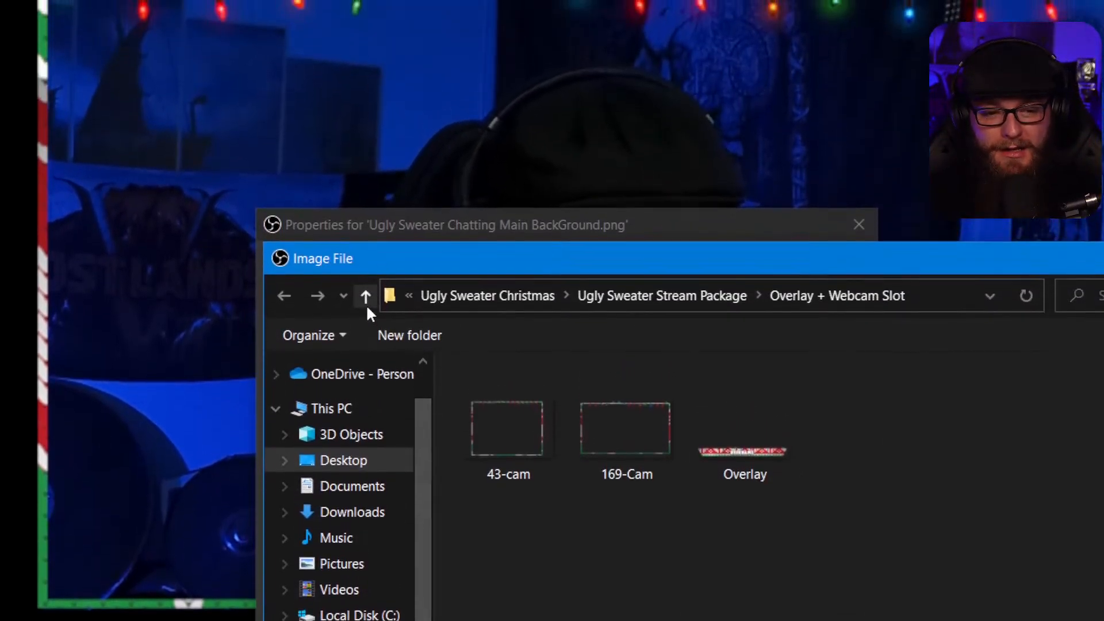
pyautogui.click(366, 297)
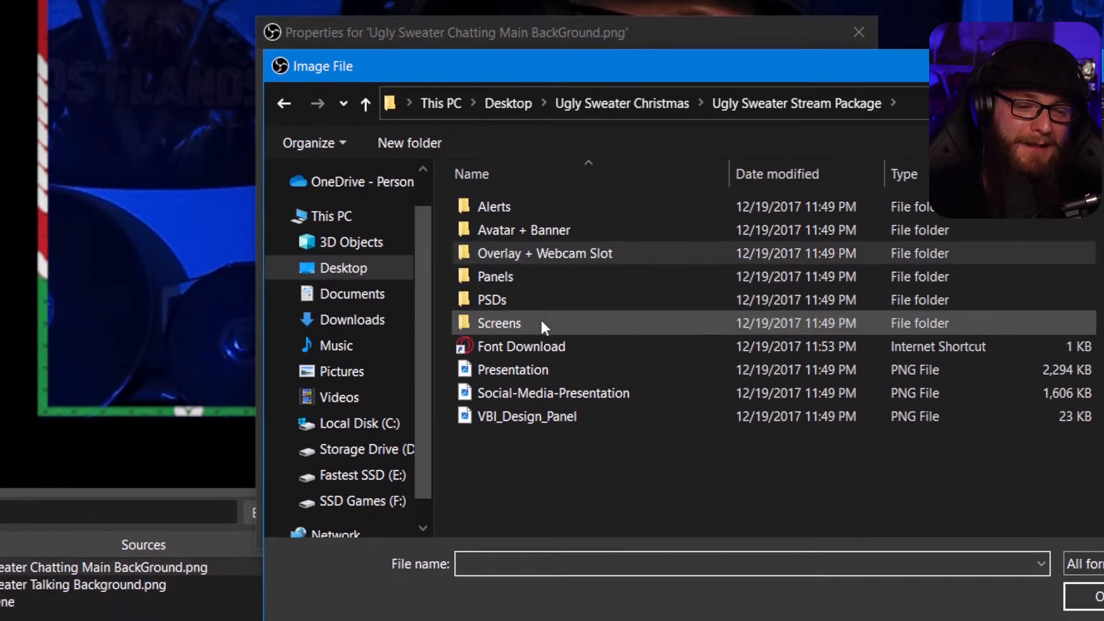
pyautogui.doubleClick(543, 384)
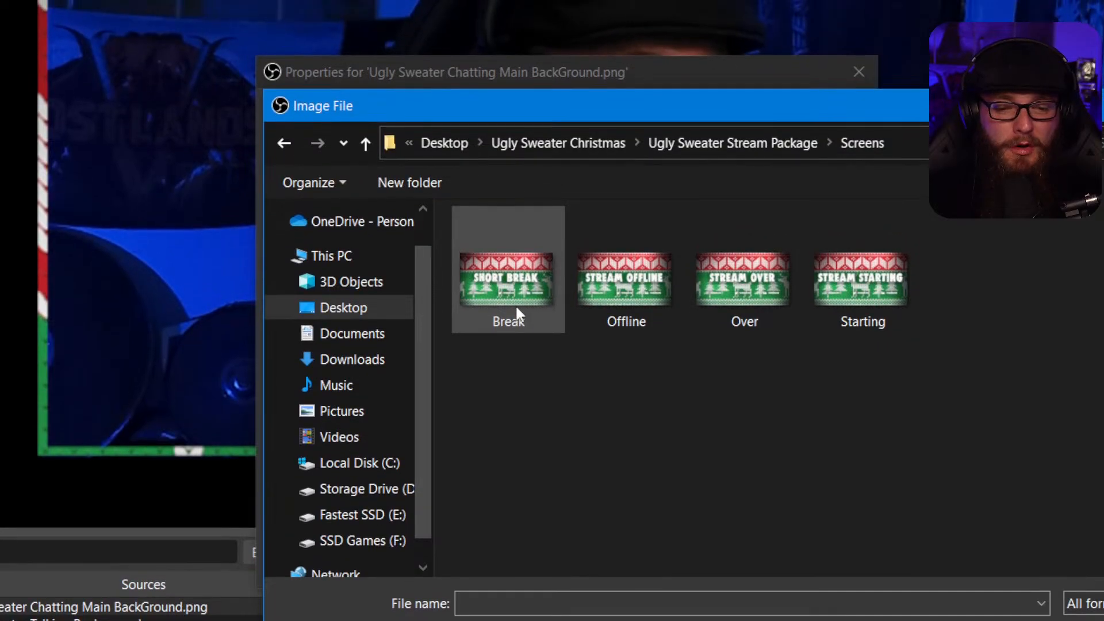
pyautogui.doubleClick(518, 261)
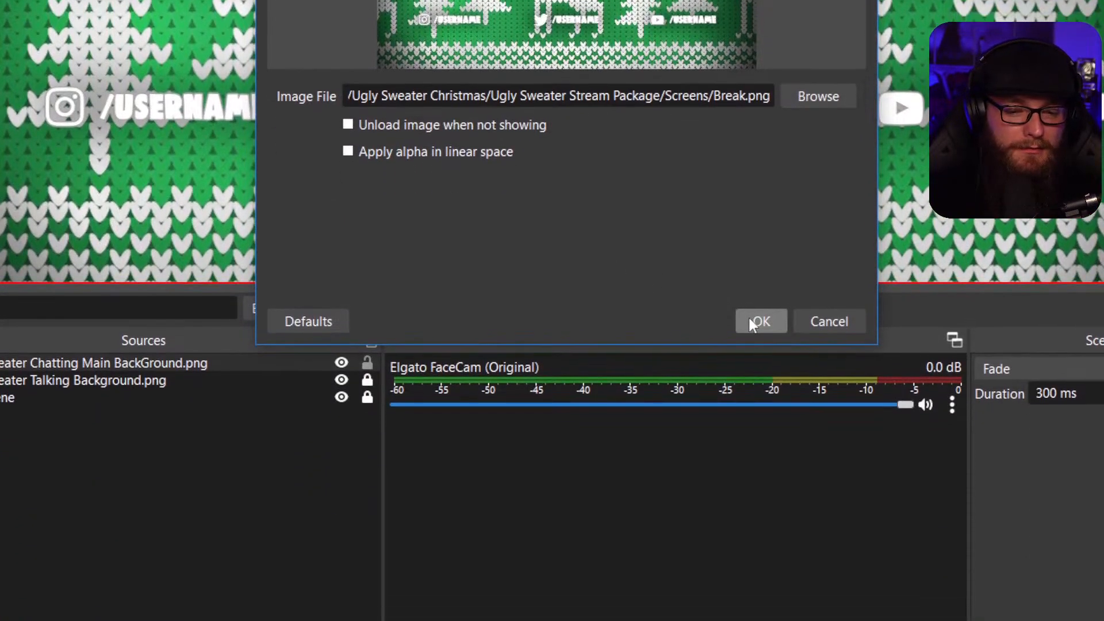
pyautogui.click(758, 562)
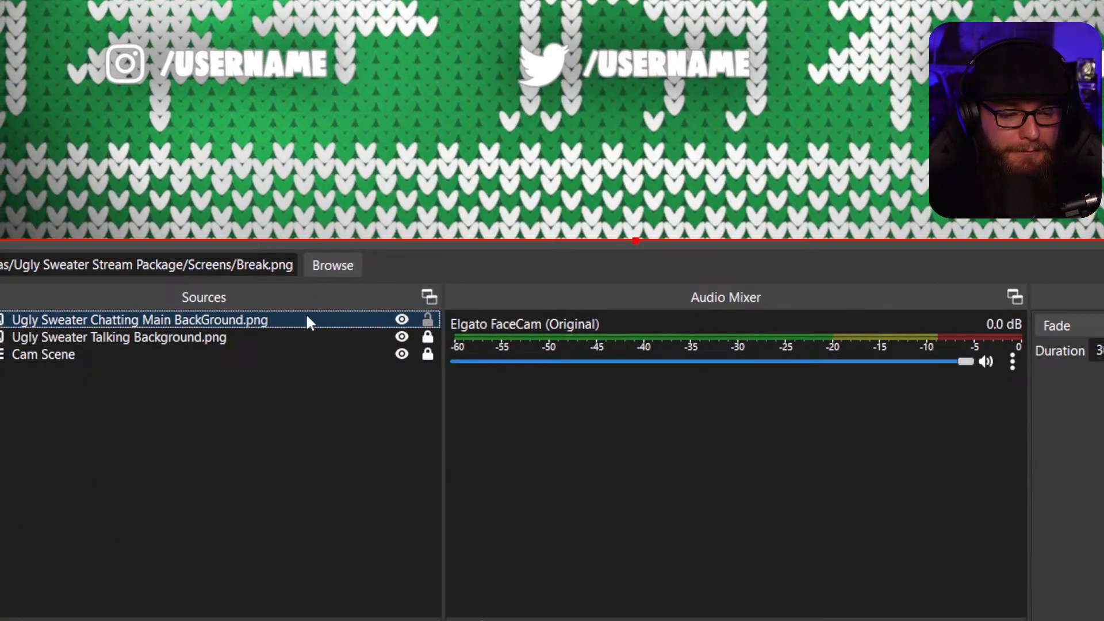
# Place Ugly Sweater Chatting Main BackGround.png below Cam Scene in the source order and lock it.
pyautogui.moveTo(289, 325); pyautogui.dragTo(315, 366)
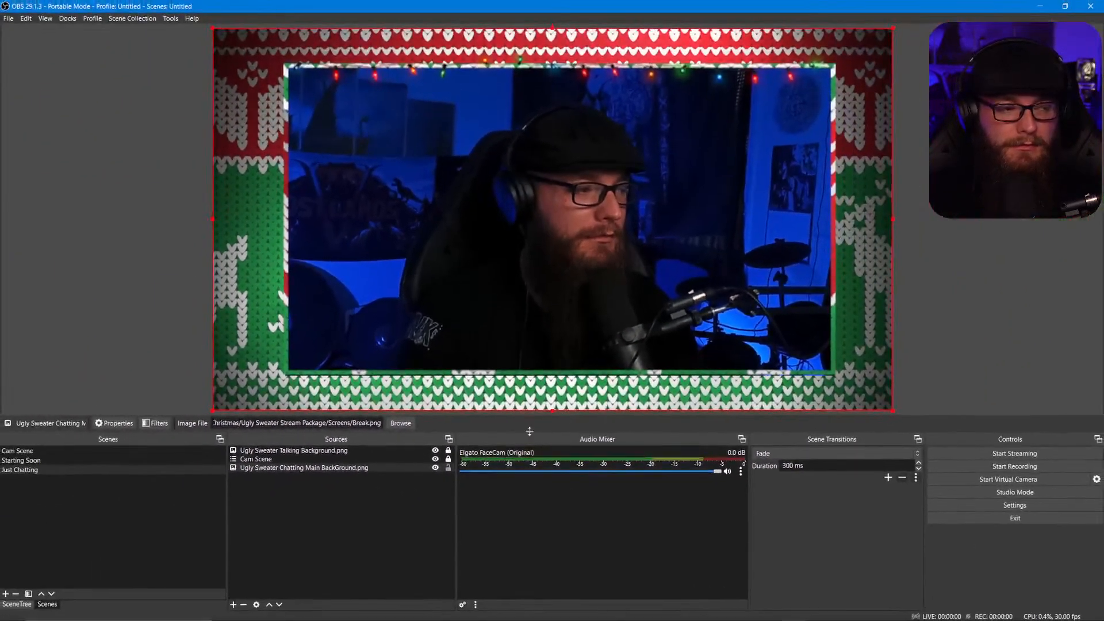
pyautogui.click(448, 468)
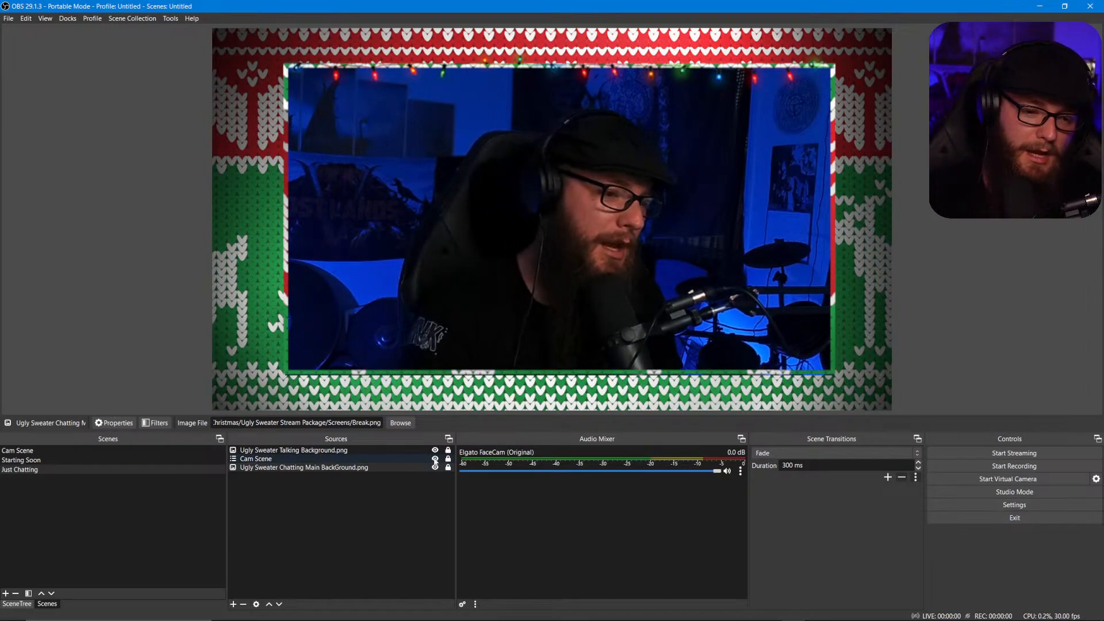
# Temporarily hide Cam Scene and Ugly Sweater Talking Background.png to inspect the background image, and show both again.
pyautogui.click(435, 458)
pyautogui.click(434, 452)
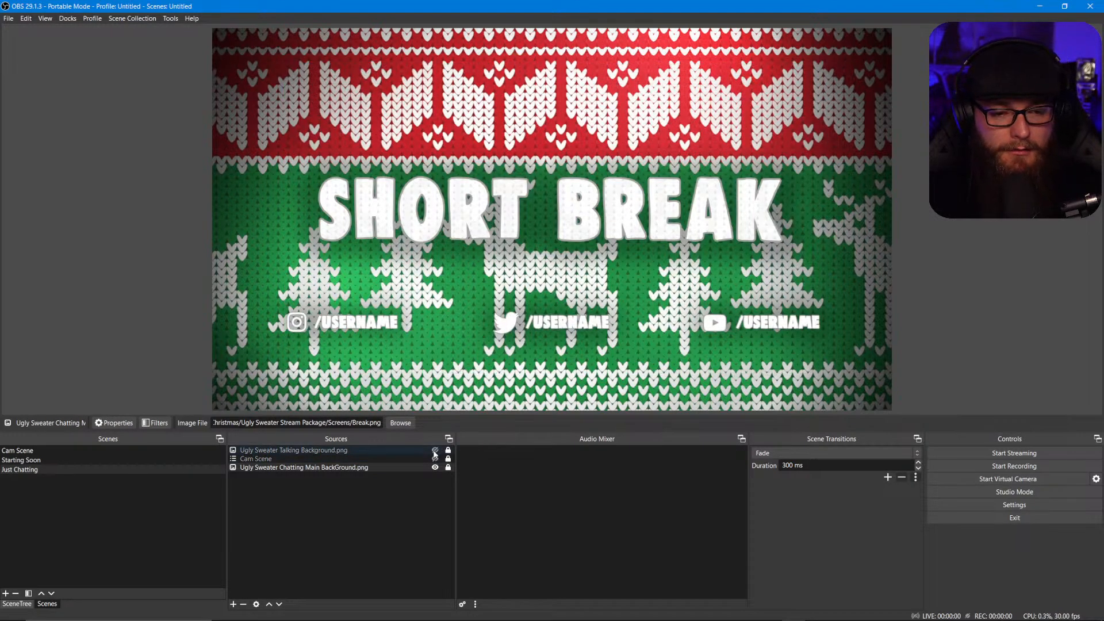
pyautogui.click(434, 450)
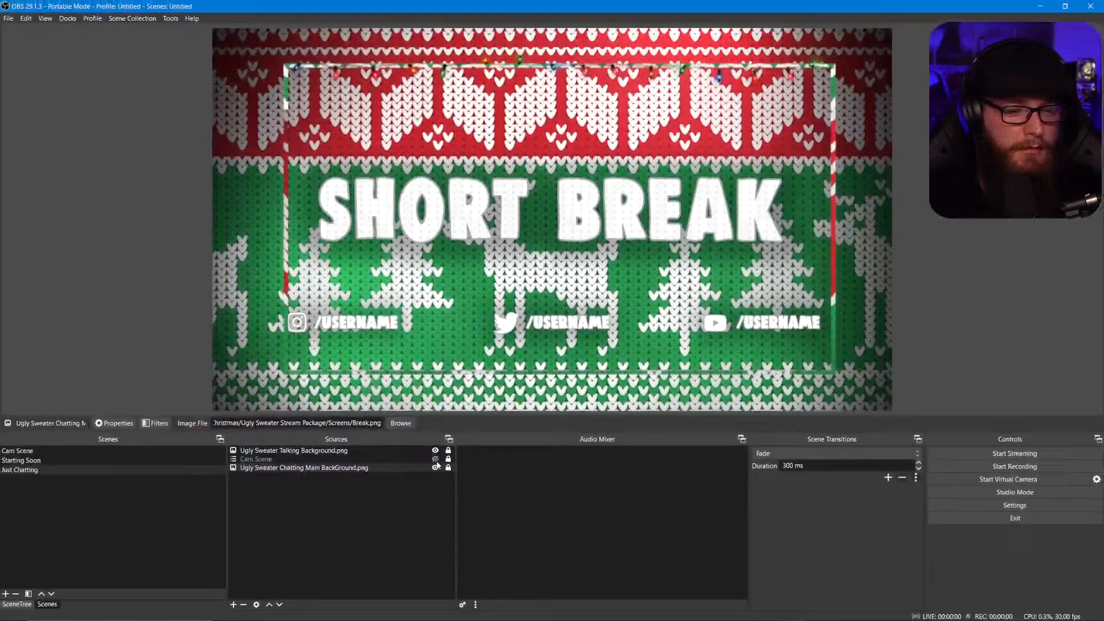
pyautogui.click(508, 570)
pyautogui.click(435, 460)
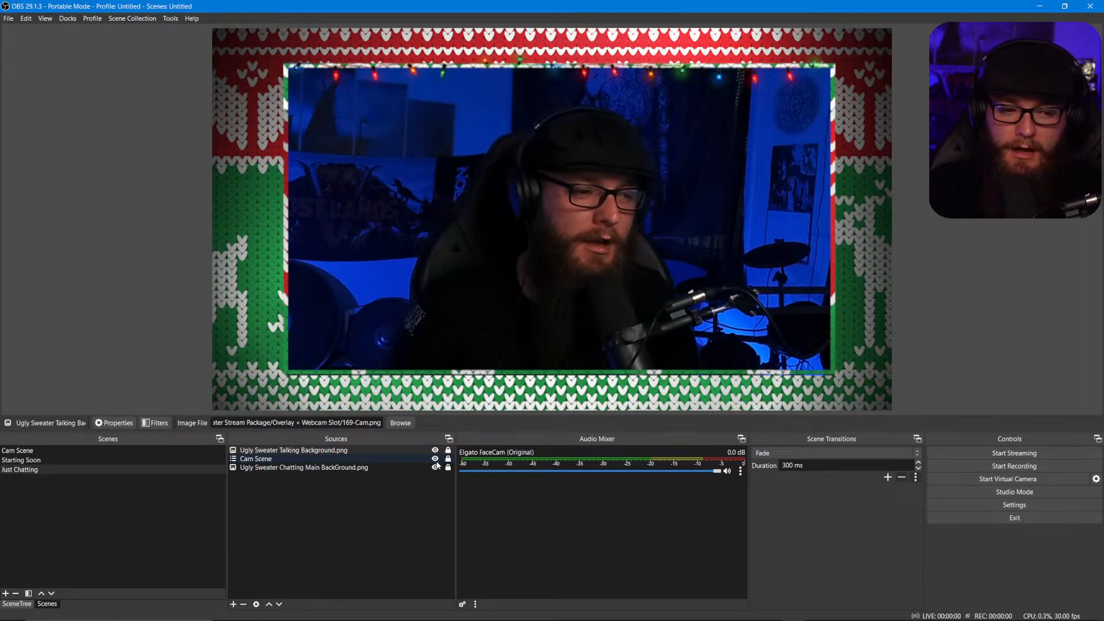
# Switch to File Explorer, open the Ugly Sweater Stream Package's PSDs folder and try to open Webcam Slot.psd.
pyautogui.click(233, 604)
pyautogui.click(394, 558)
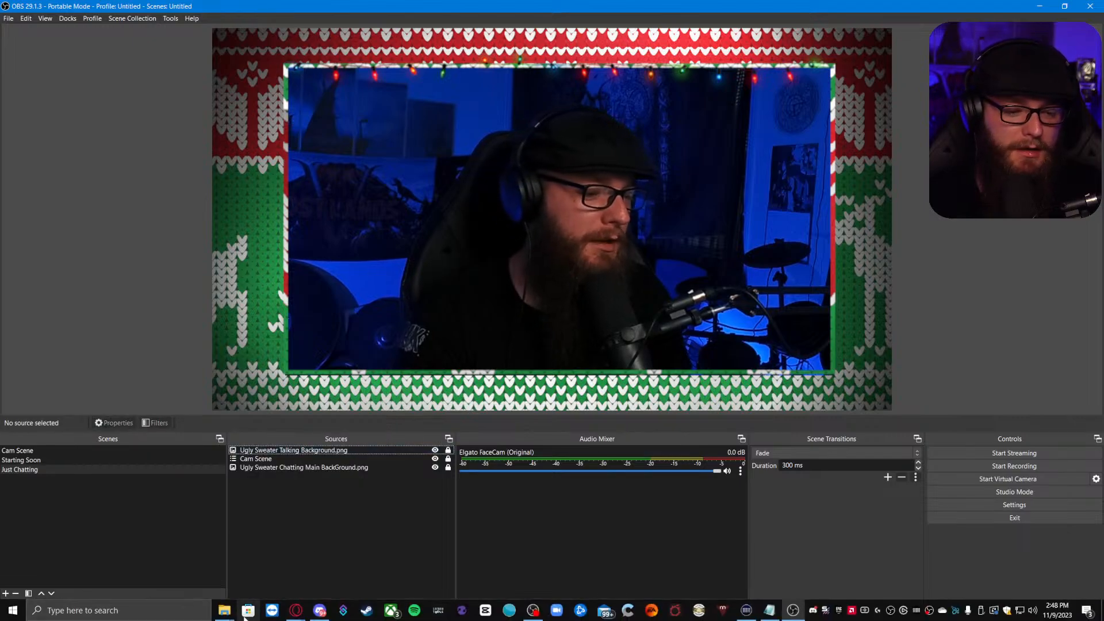
pyautogui.click(224, 610)
pyautogui.click(278, 550)
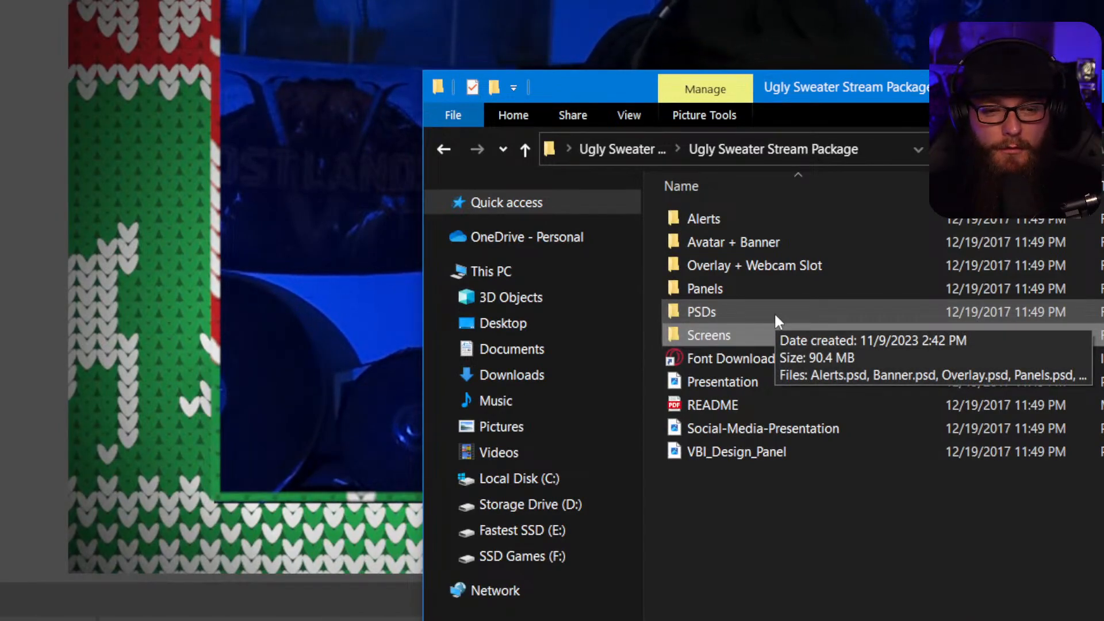
pyautogui.doubleClick(774, 311)
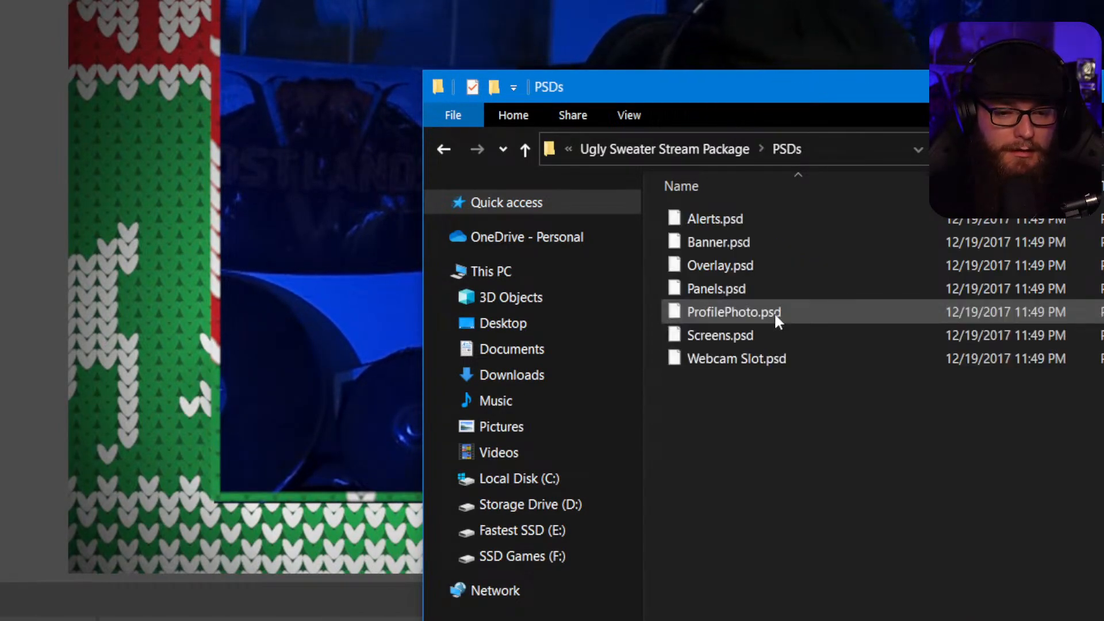
pyautogui.doubleClick(786, 360)
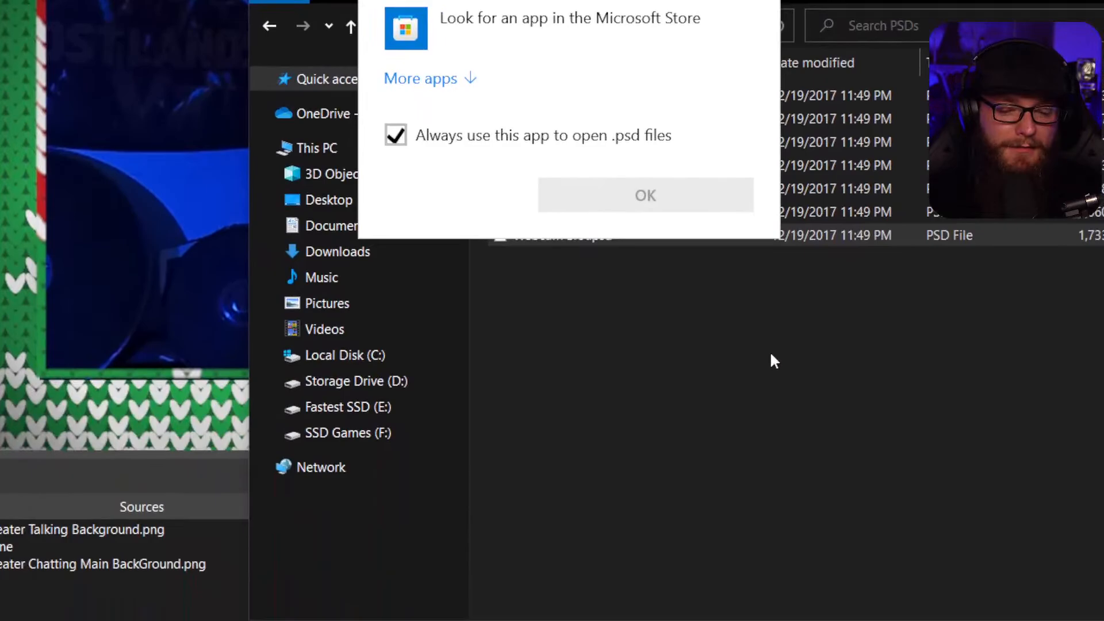
pyautogui.click(835, 575)
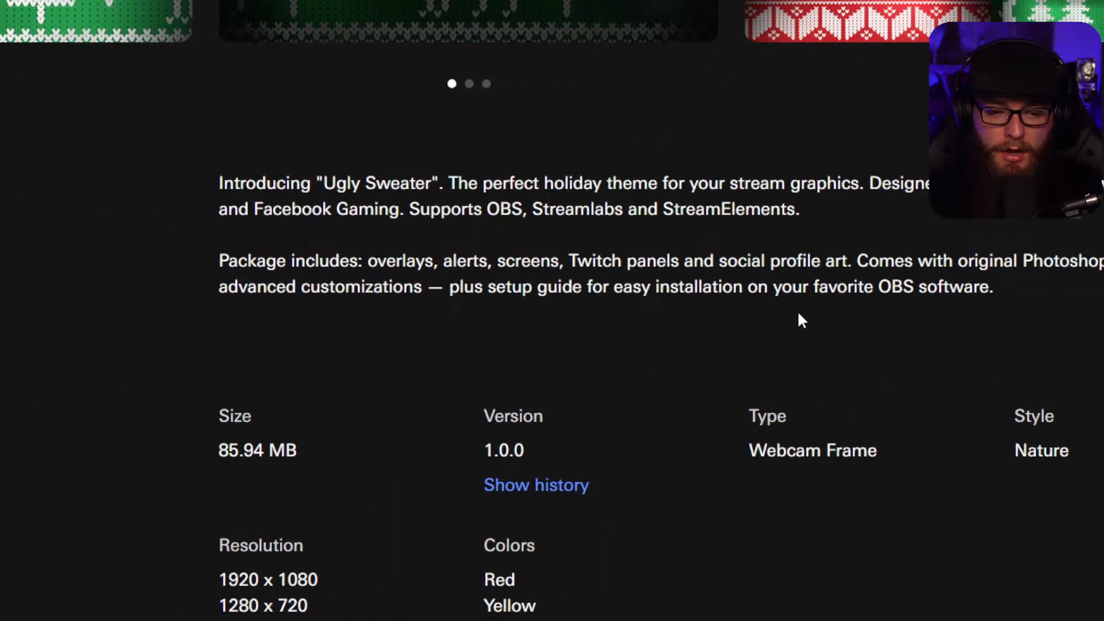
# Read the Ugly Sweater product page on Elgato Marketplace for the package contents and specifications.
pyautogui.scroll(-2, 798, 314)
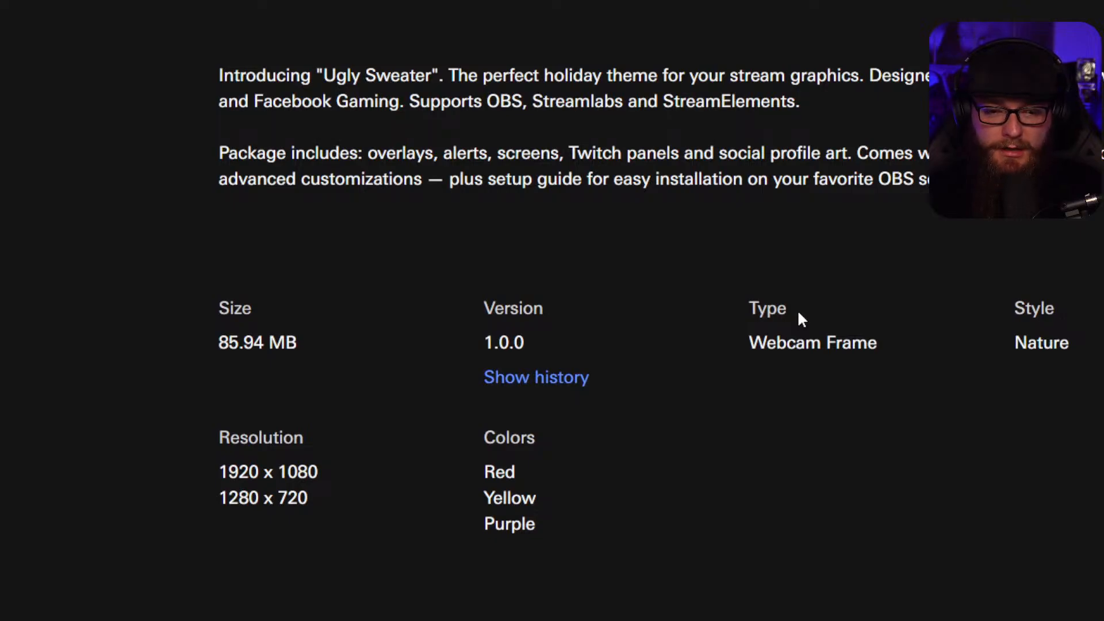
pyautogui.scroll(-4, 798, 314)
pyautogui.scroll(6, 776, 319)
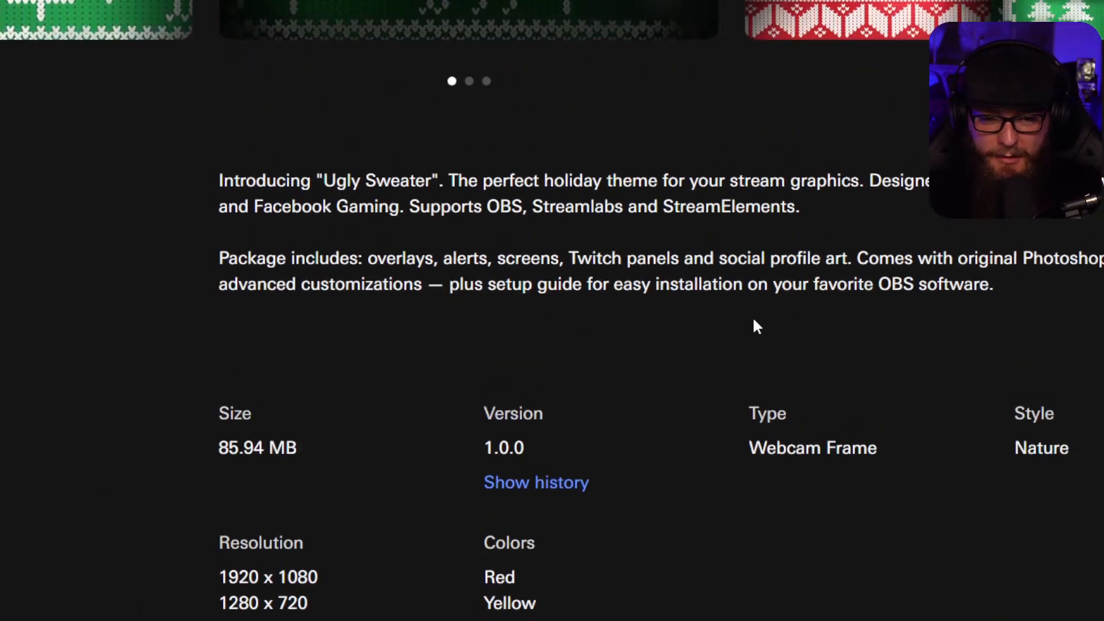
pyautogui.scroll(1, 521, 310)
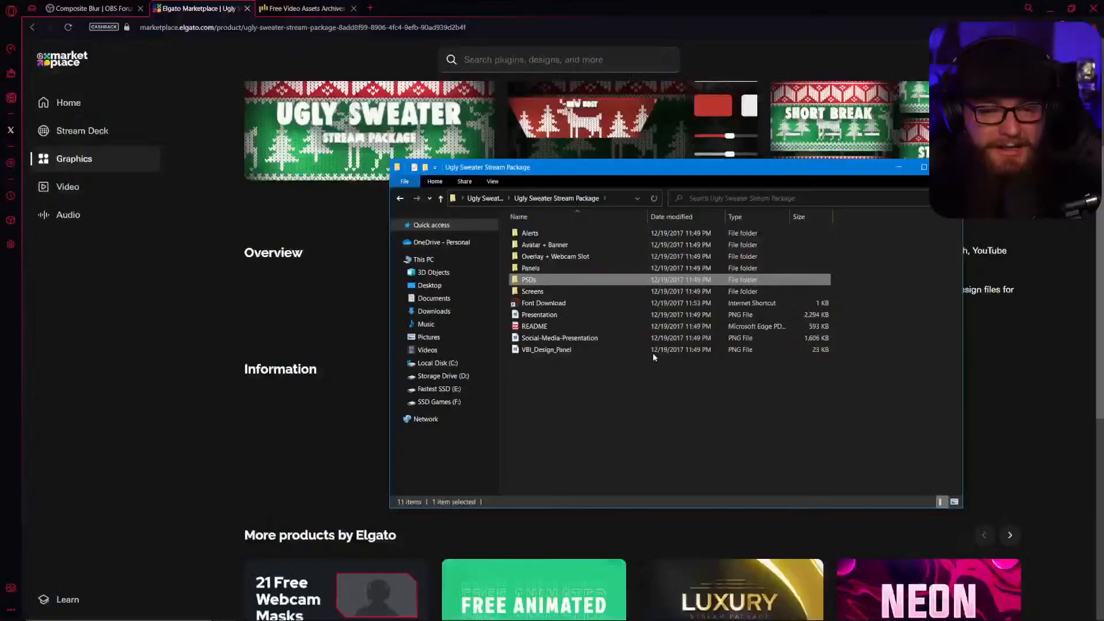
# Open the README file in the Ugly Sweater Stream Package folder and read its design editing instructions.
pyautogui.doubleClick(677, 166)
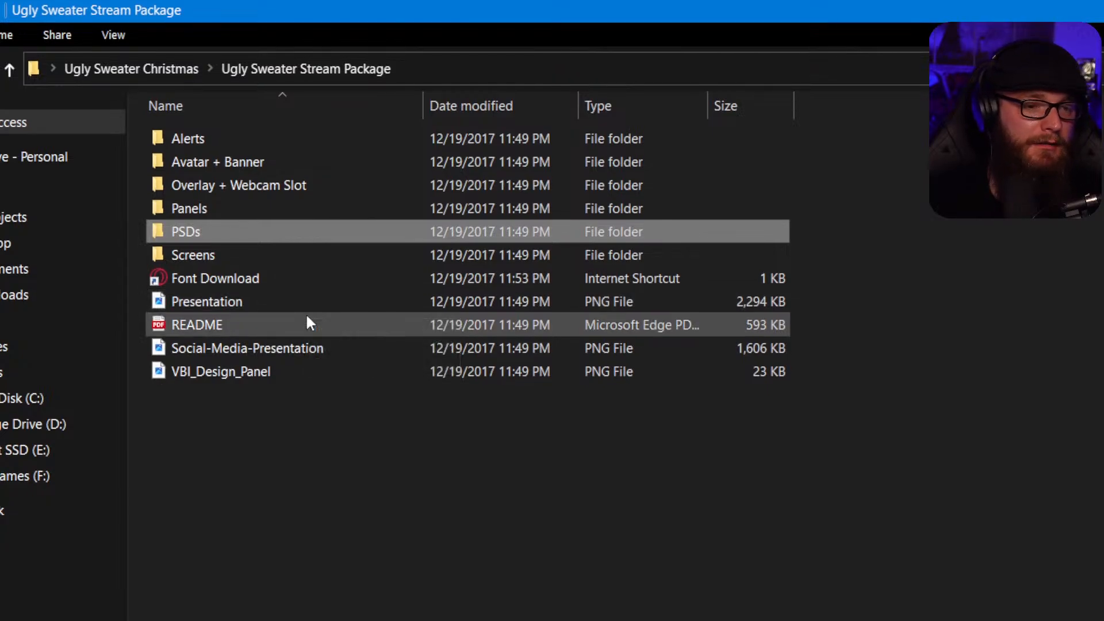
pyautogui.doubleClick(306, 316)
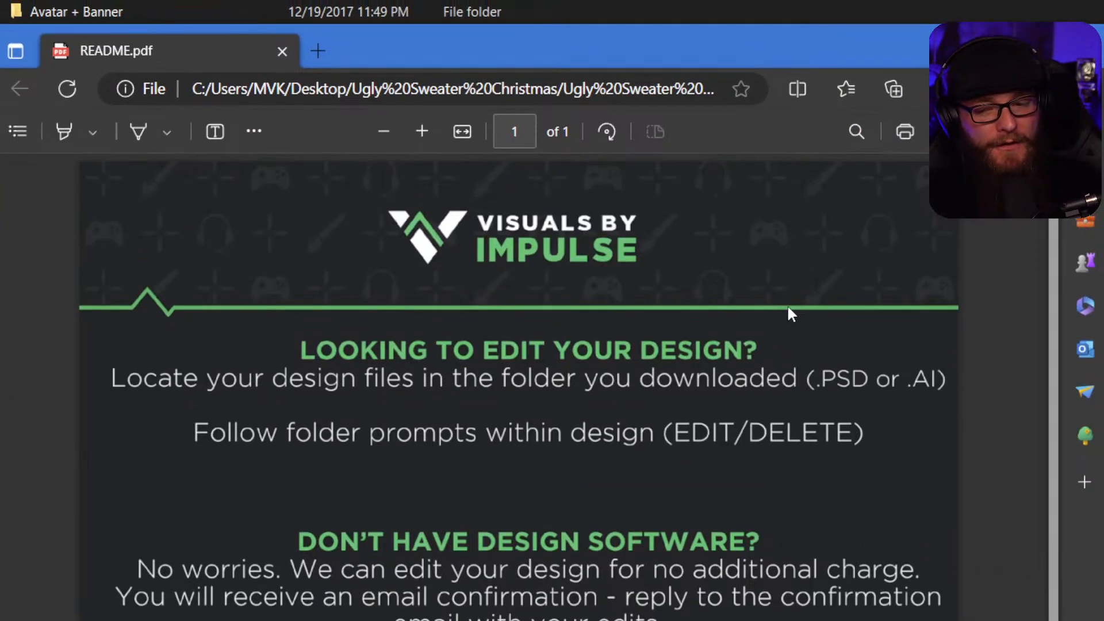
pyautogui.scroll(-7, 788, 310)
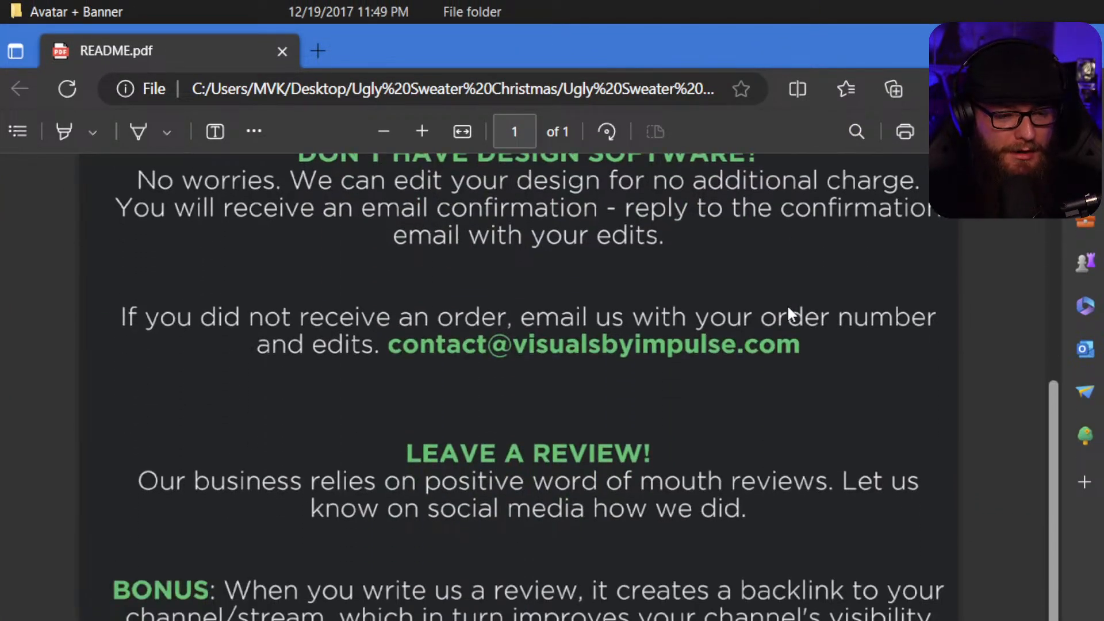
pyautogui.scroll(7, 788, 311)
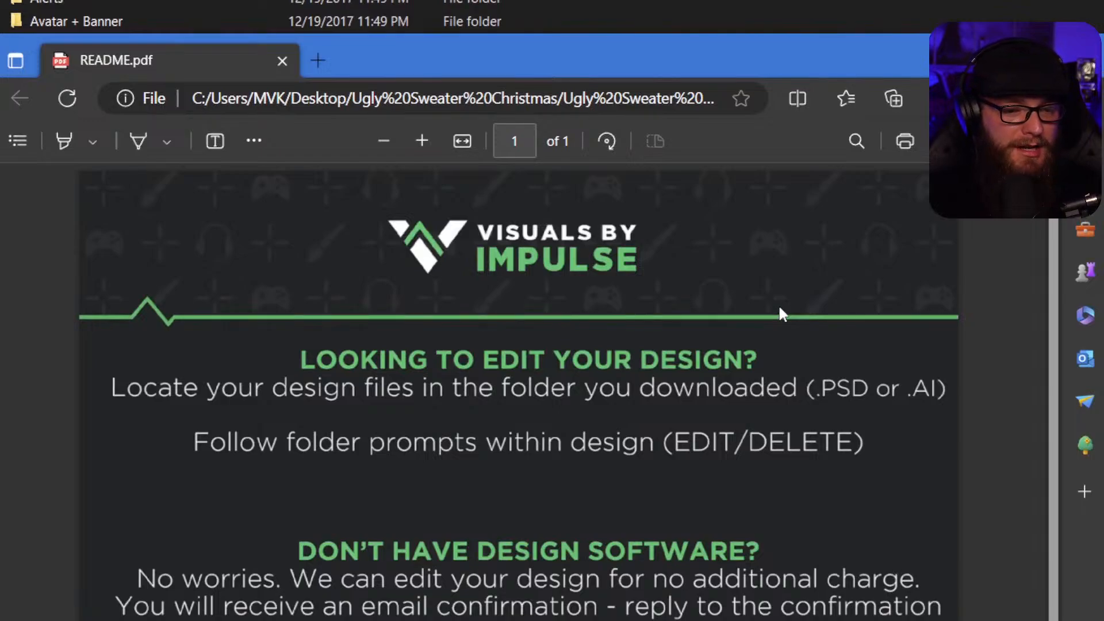
# Read the rest of the README on editing without design software, then close it and minimize the package folder.
pyautogui.scroll(-4, 781, 313)
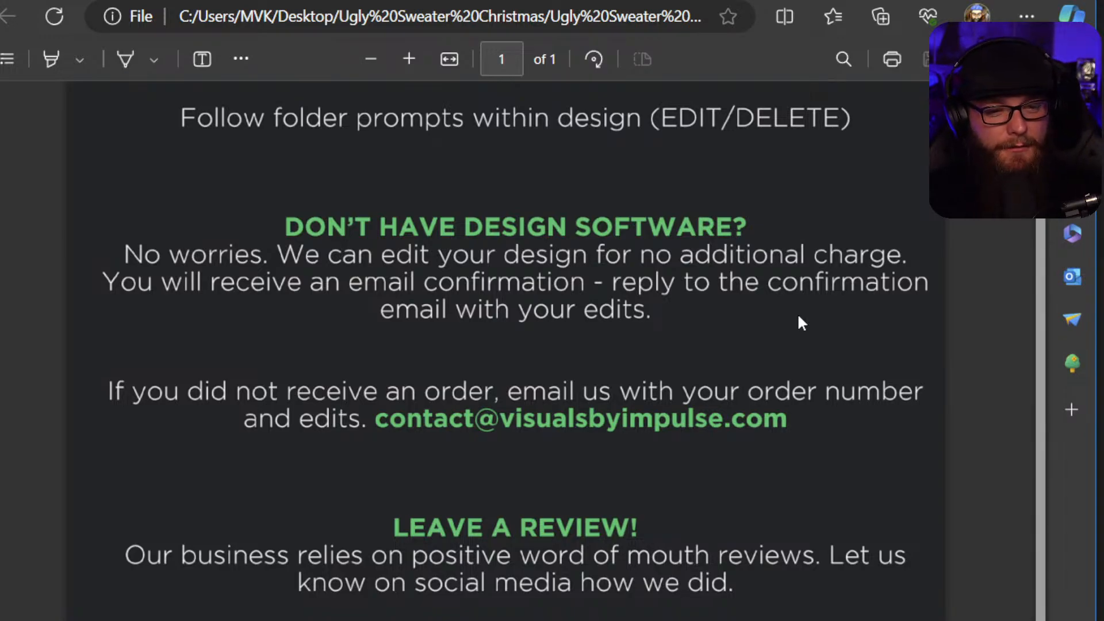
pyautogui.scroll(4, 801, 322)
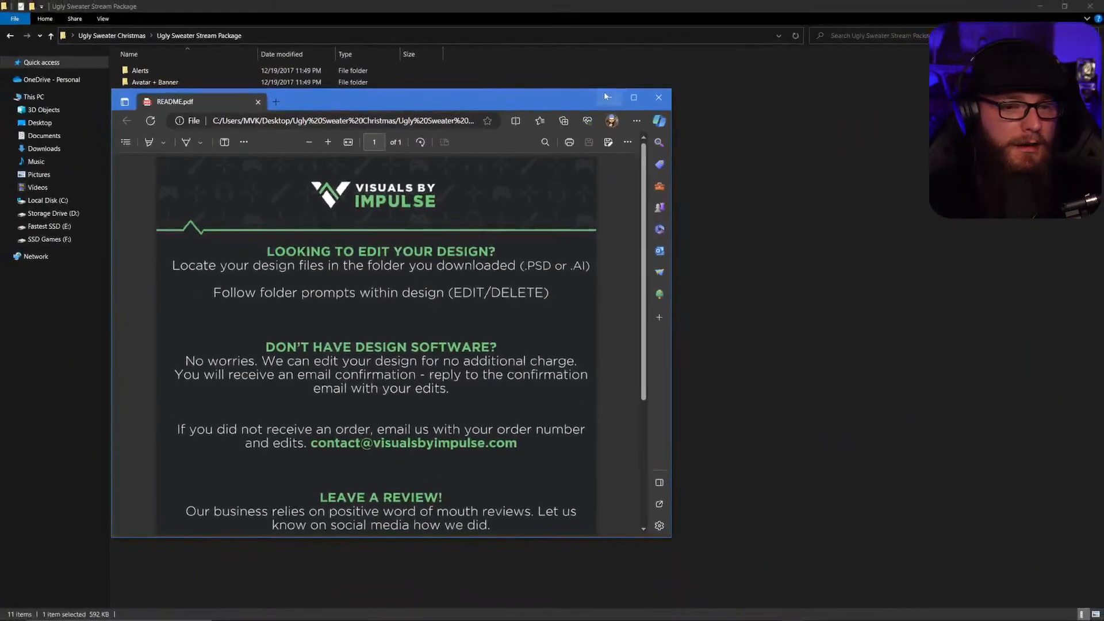
pyautogui.click(688, 99)
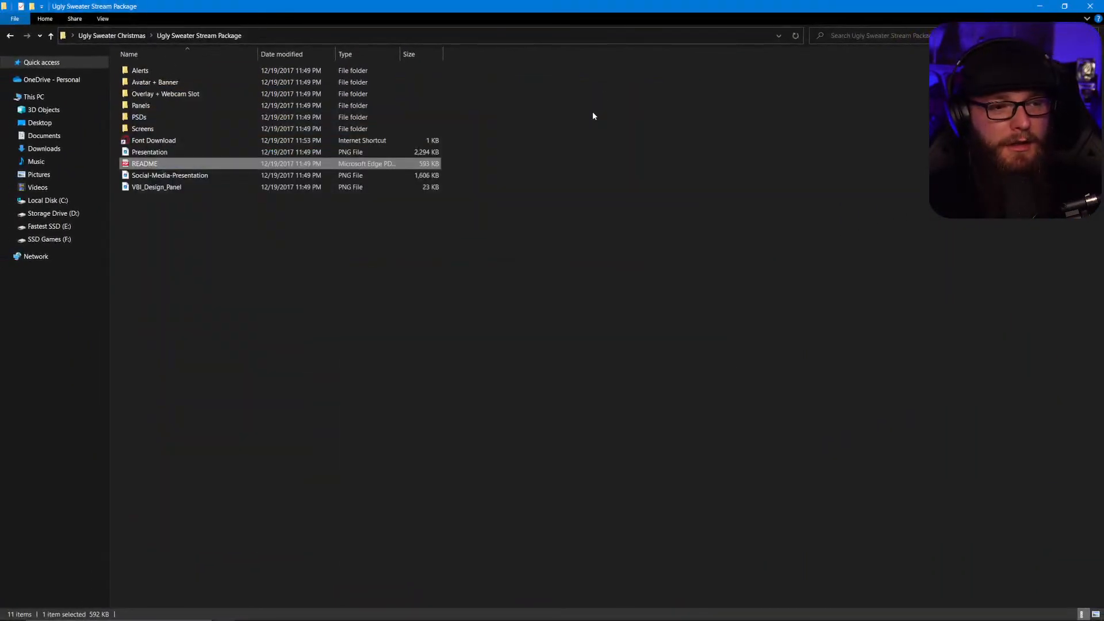
pyautogui.click(1038, 5)
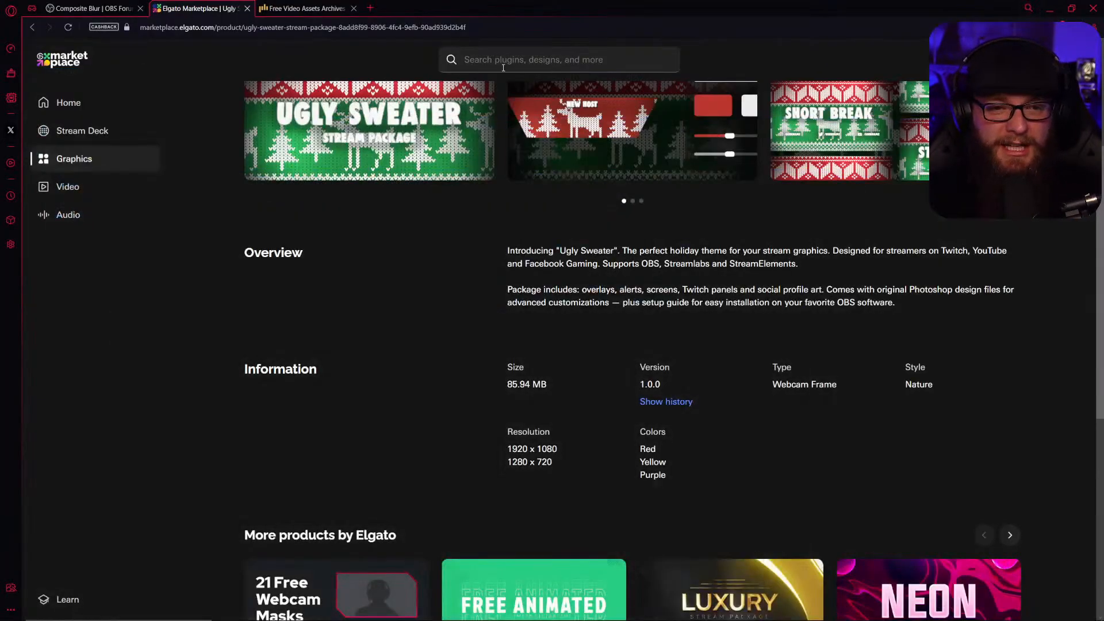
# Open canva.com in a new browser tab and create a blank custom-size design of 1920 × 1080 px.
pyautogui.click(372, 8)
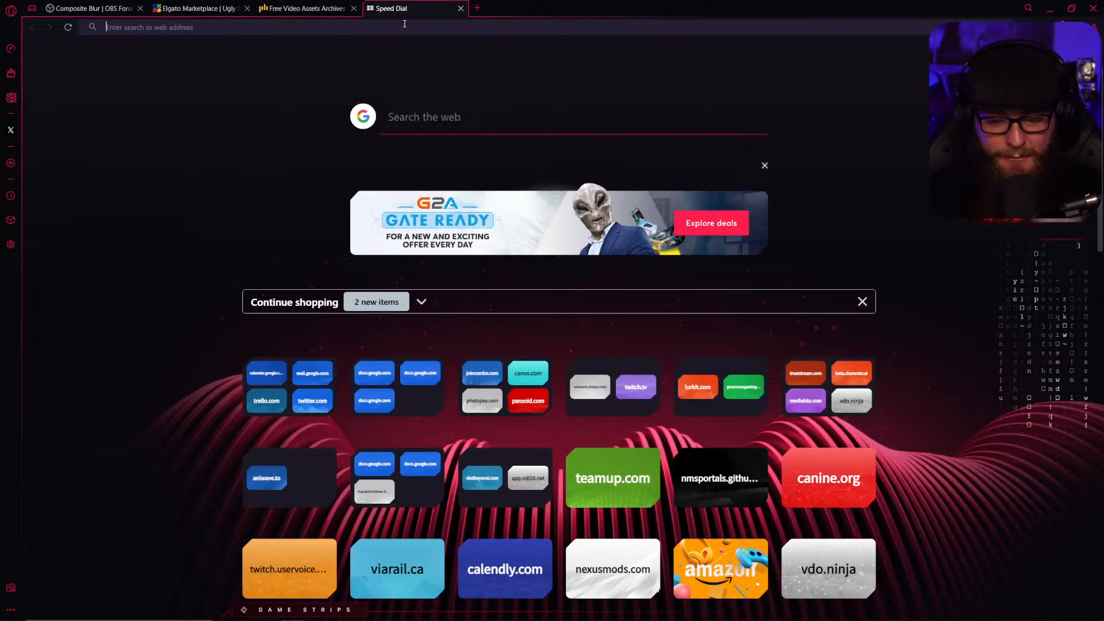
pyautogui.write('canva.com')
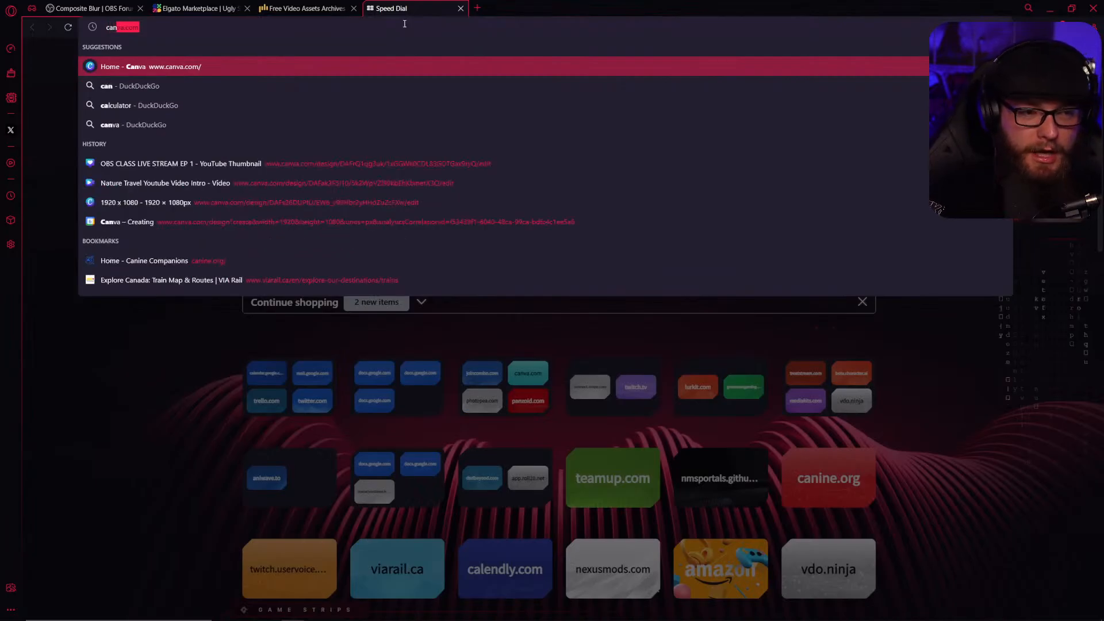
pyautogui.press('Return')
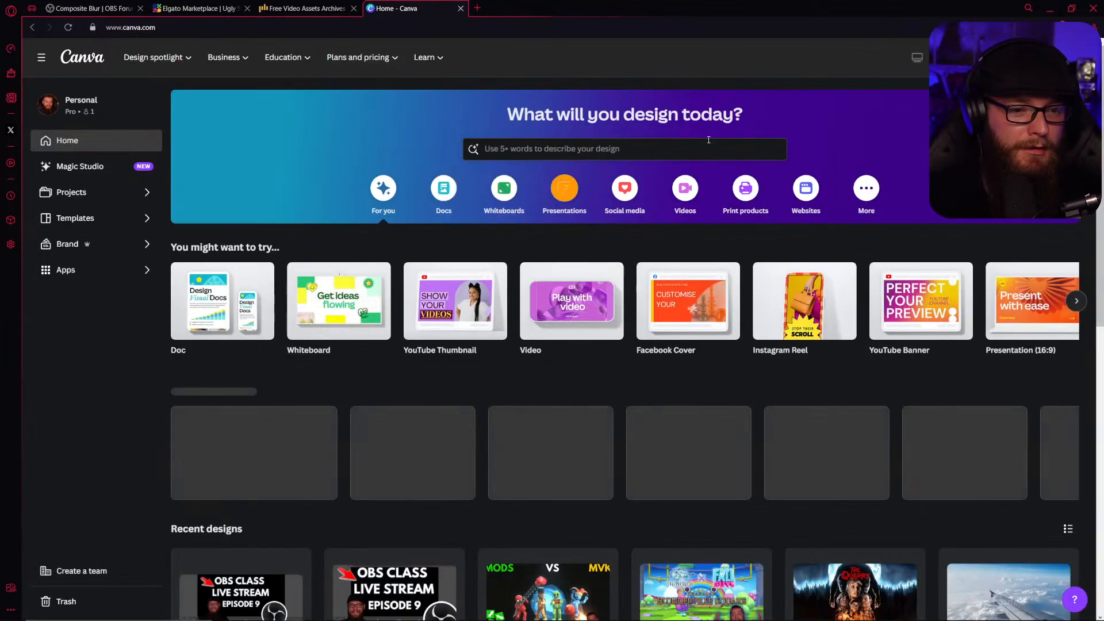
pyautogui.click(1010, 57)
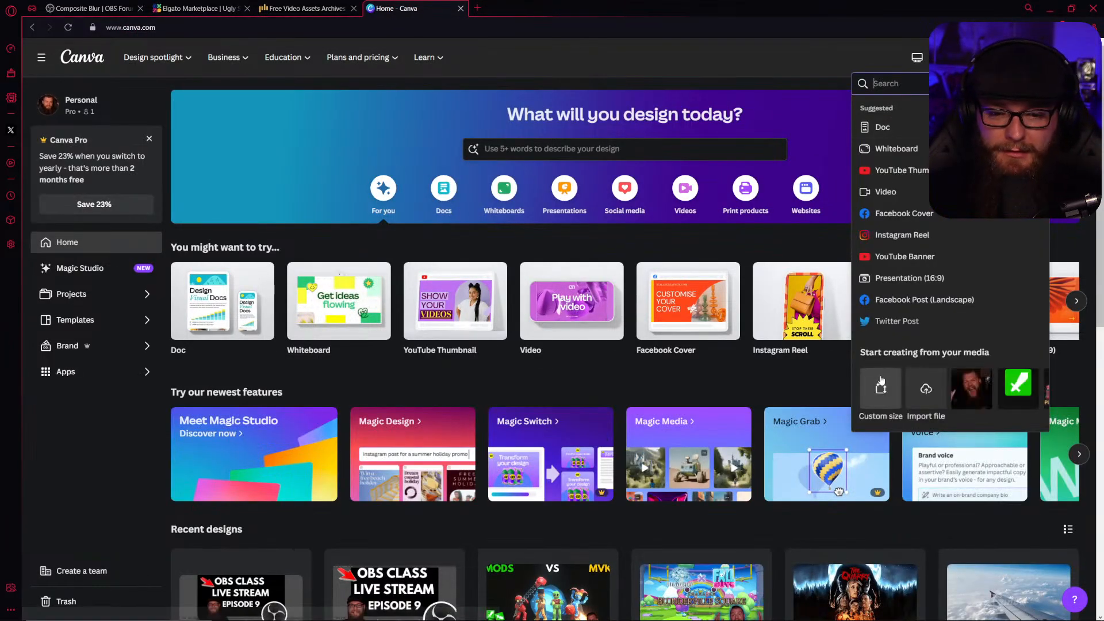
pyautogui.click(877, 383)
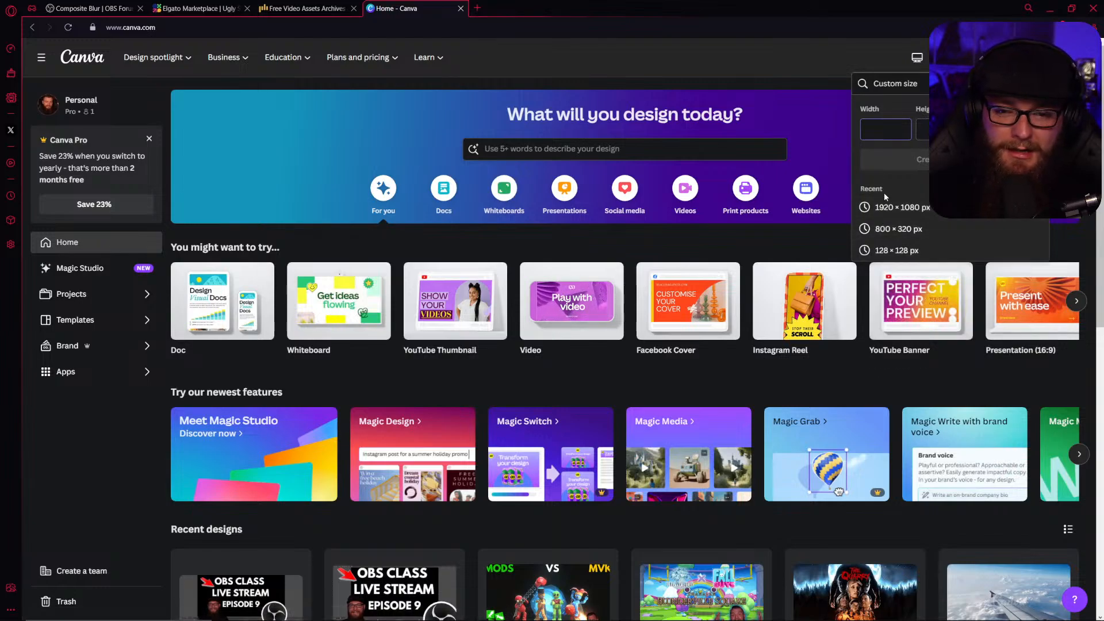
pyautogui.click(889, 208)
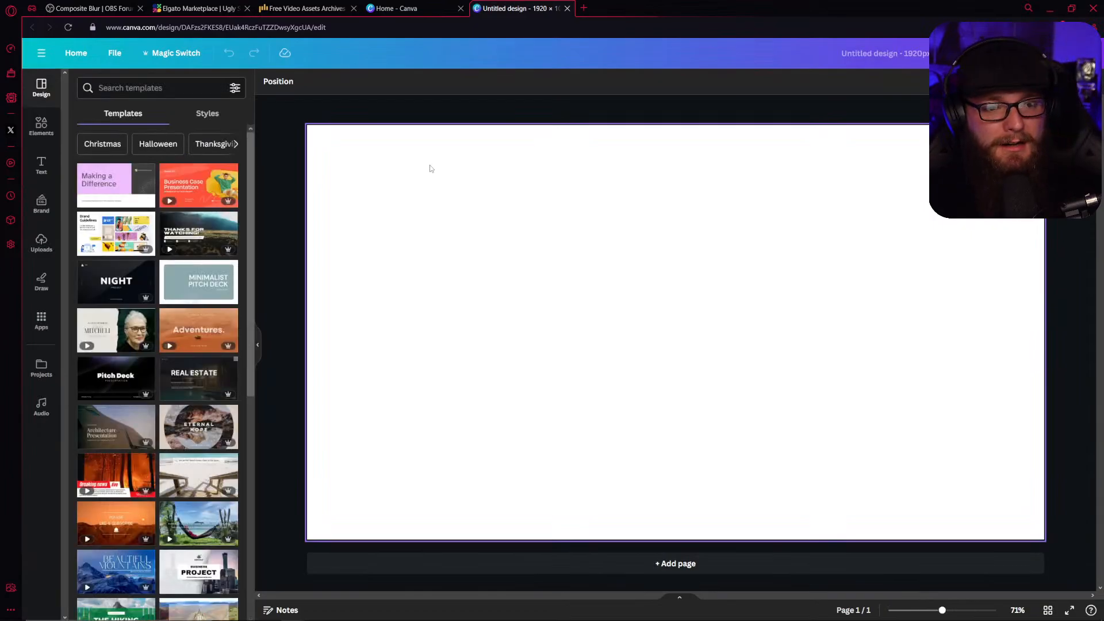
# Show the uploaded images library in the blank Canva design.
pyautogui.click(44, 126)
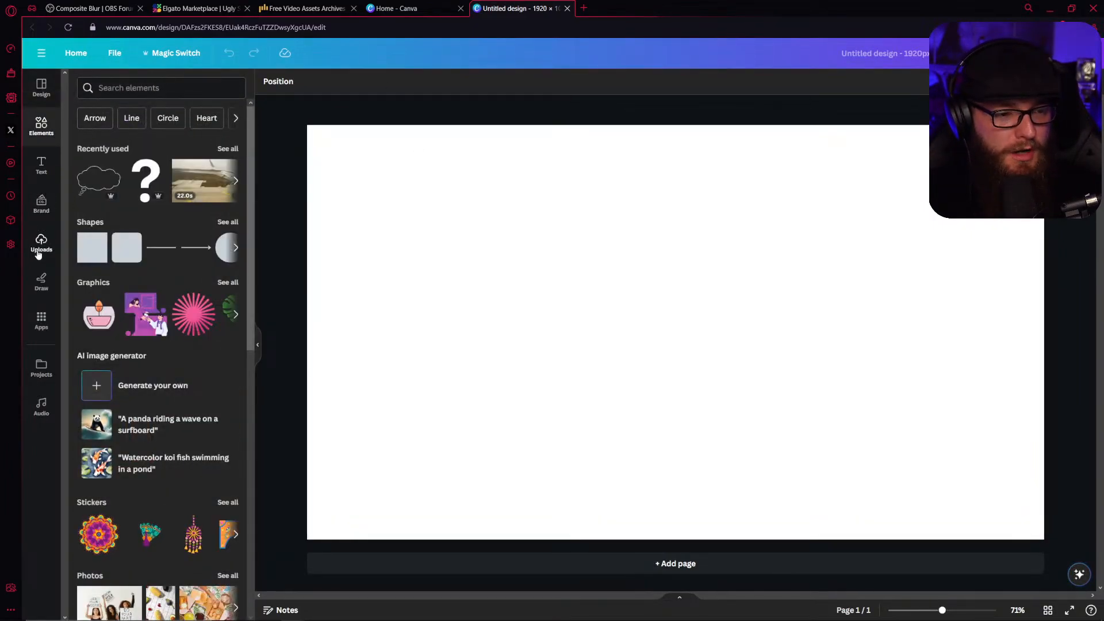
pyautogui.click(43, 246)
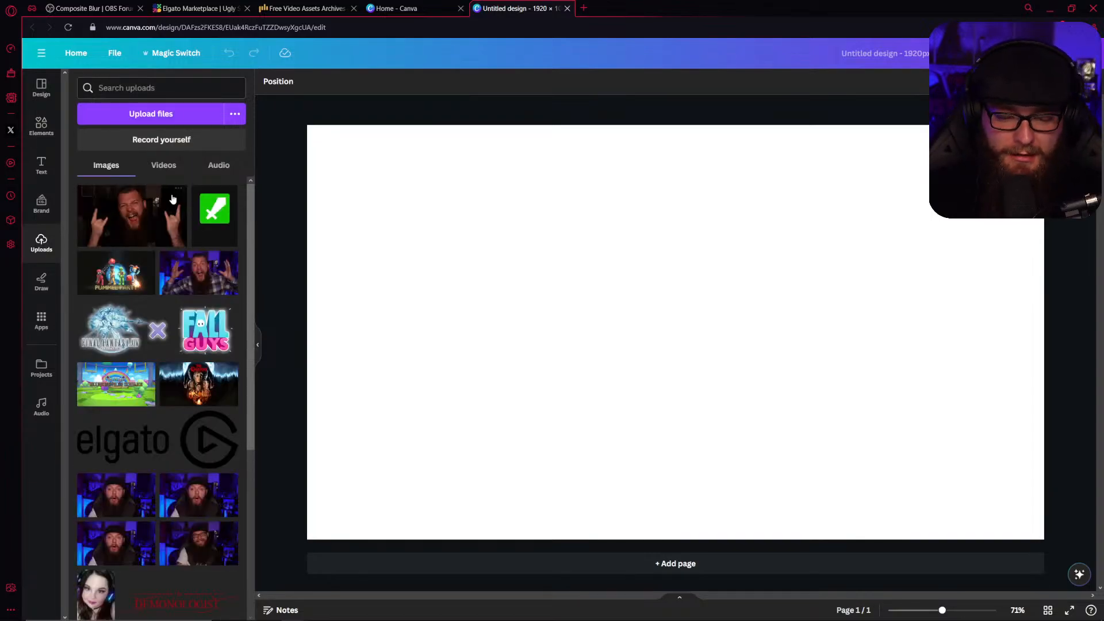
# Upload the Christmas Webcam Slot image from the Ugly Sweater Christmas folder on the Desktop.
pyautogui.click(194, 122)
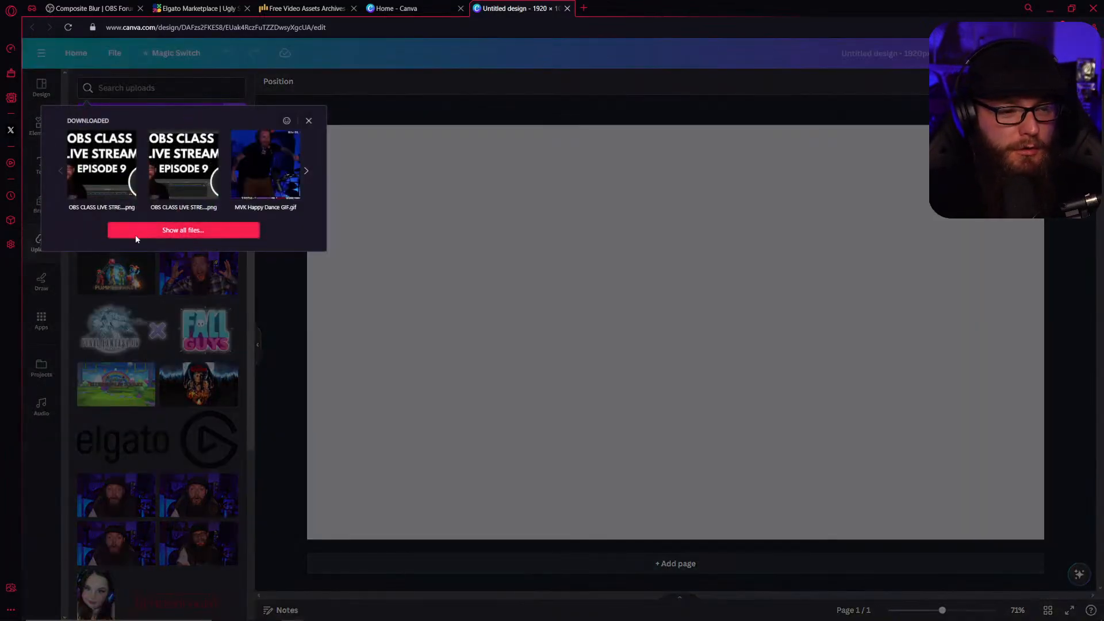
pyautogui.click(147, 233)
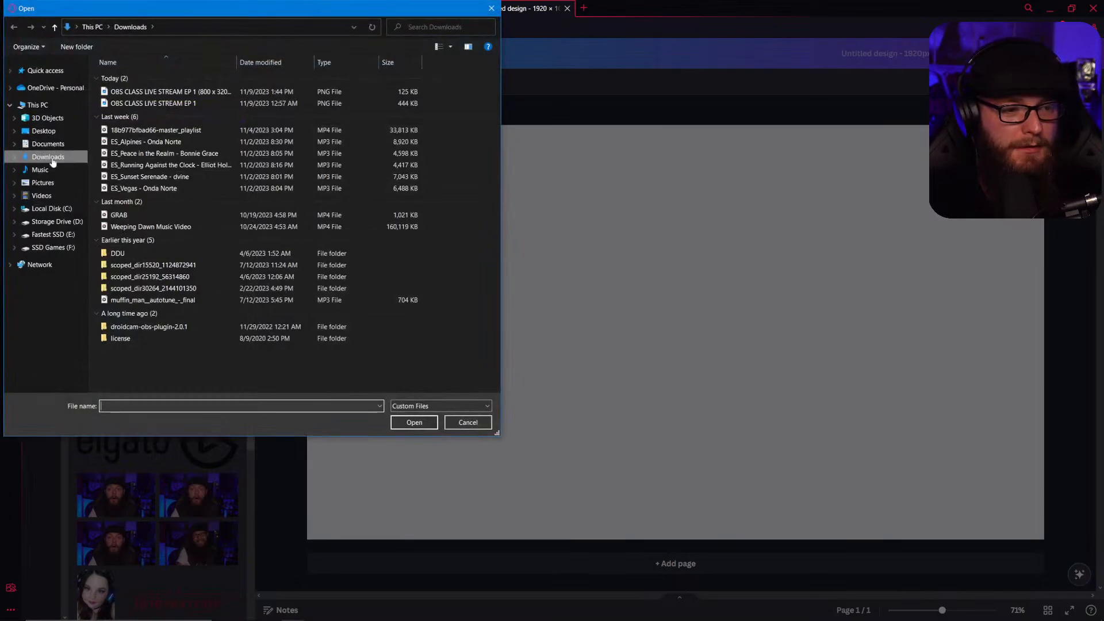
pyautogui.click(40, 105)
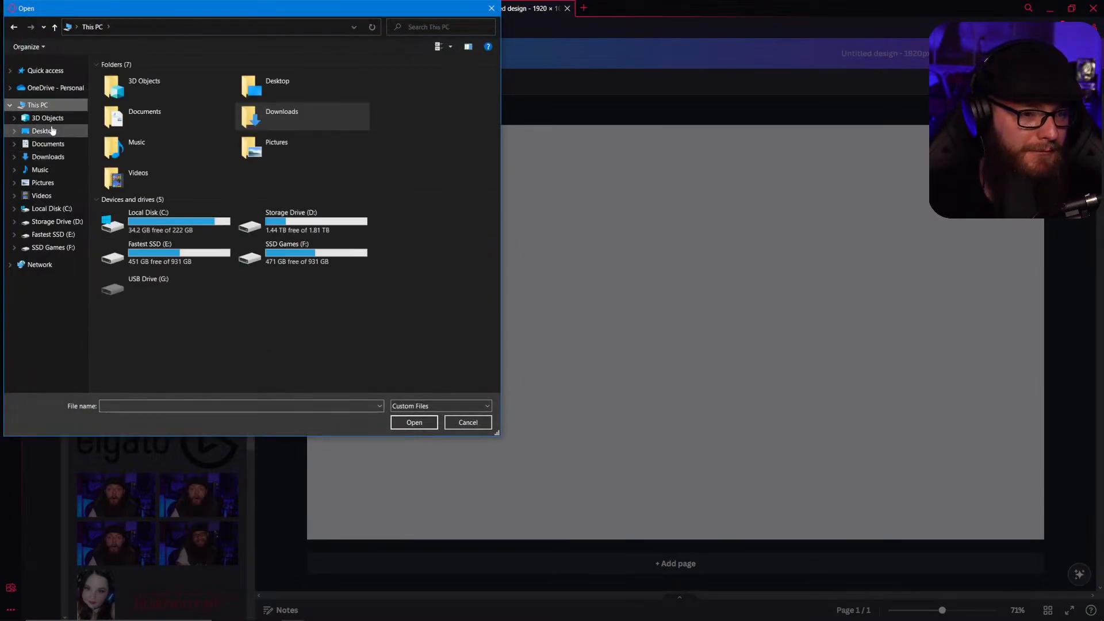
pyautogui.click(47, 131)
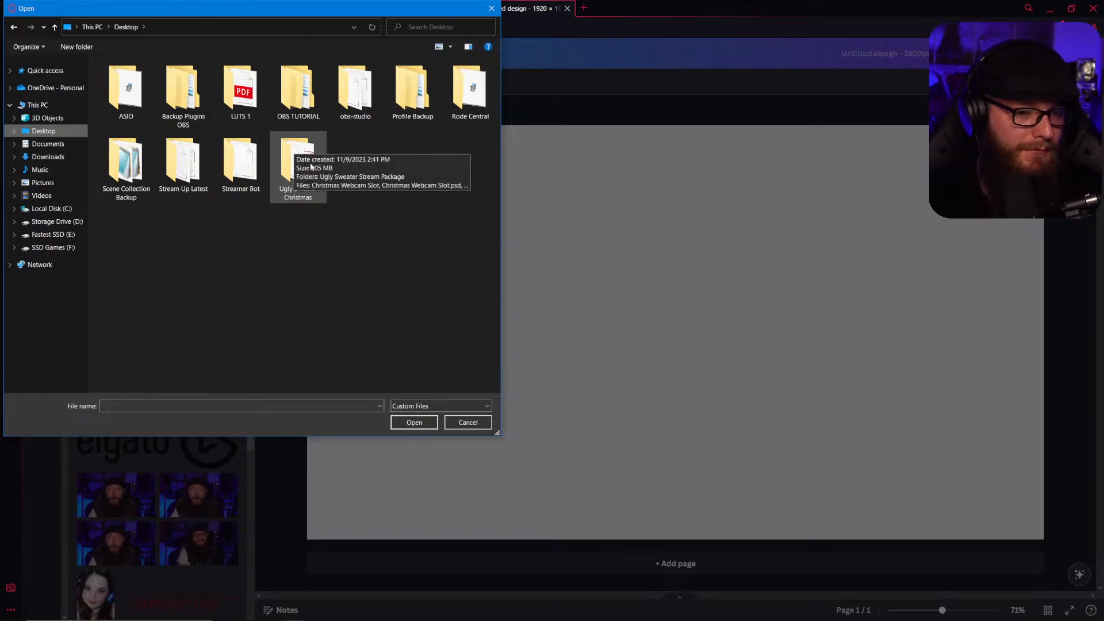
pyautogui.doubleClick(296, 166)
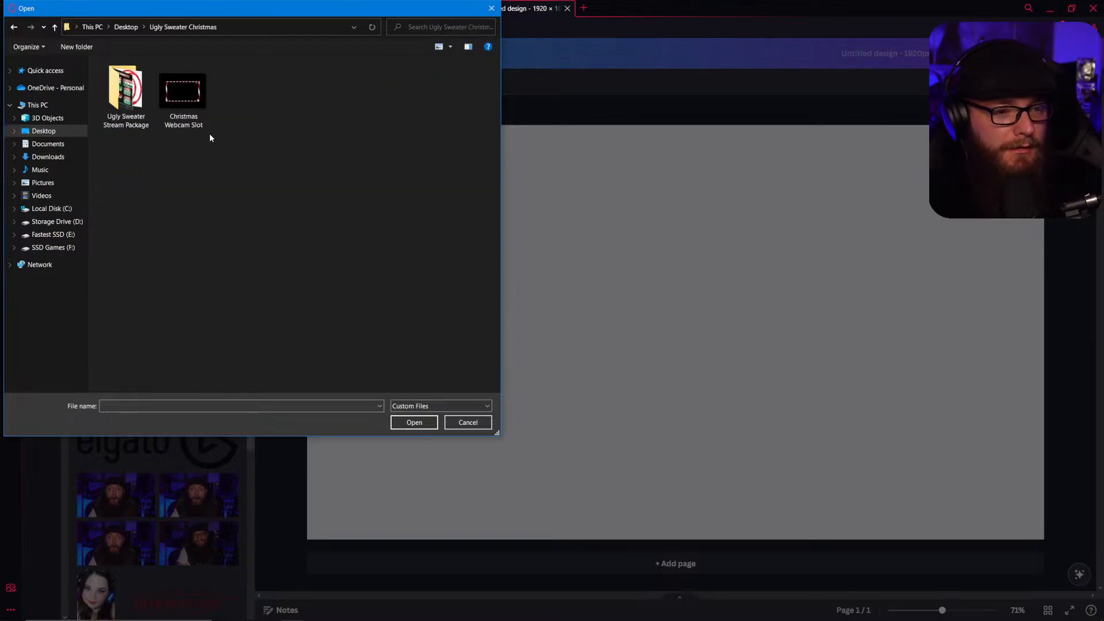
pyautogui.doubleClick(182, 108)
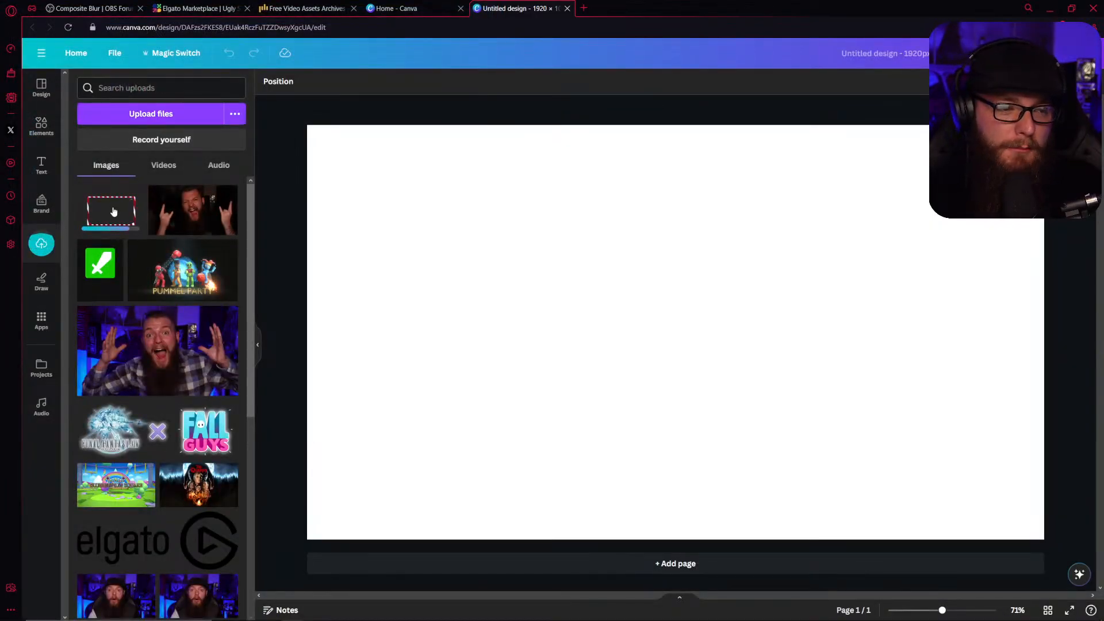
# Try the uploaded webcam frame on the blank page and delete it from the page.
pyautogui.click(113, 212)
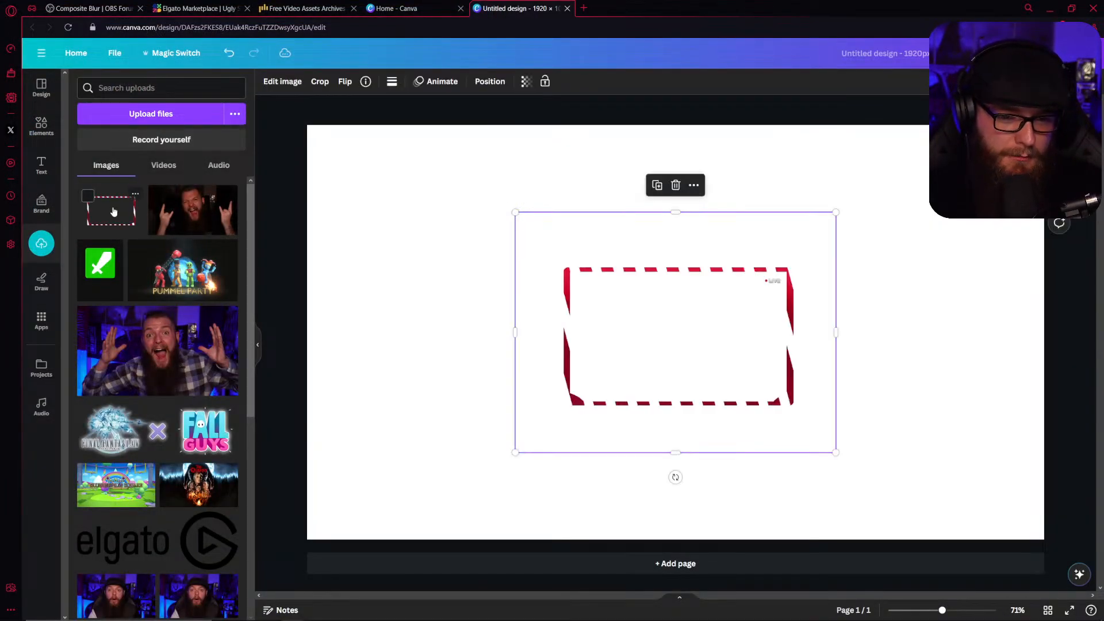
pyautogui.press('Delete')
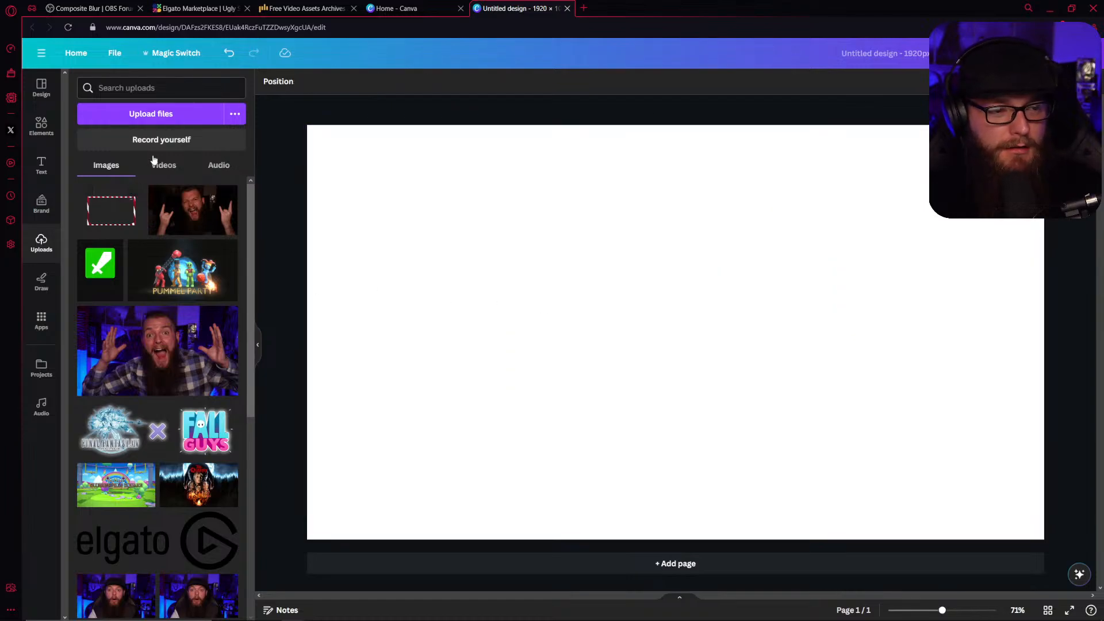
# Upload the Short Break screen image from the Screens folder of the Ugly Sweater Stream Package.
pyautogui.click(151, 114)
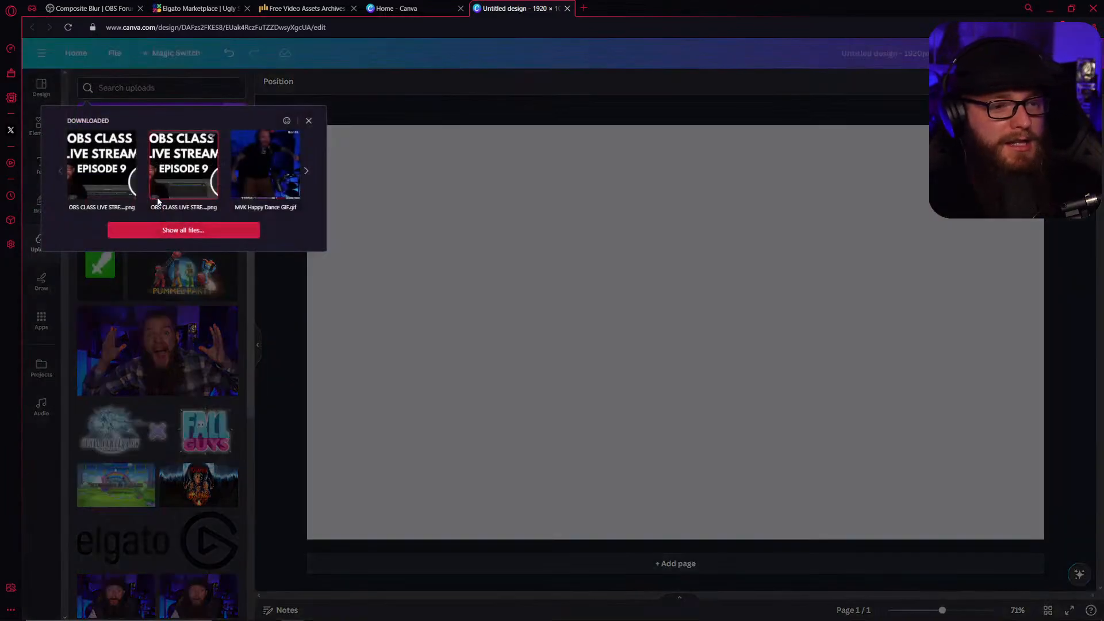
pyautogui.click(163, 231)
pyautogui.doubleClick(130, 107)
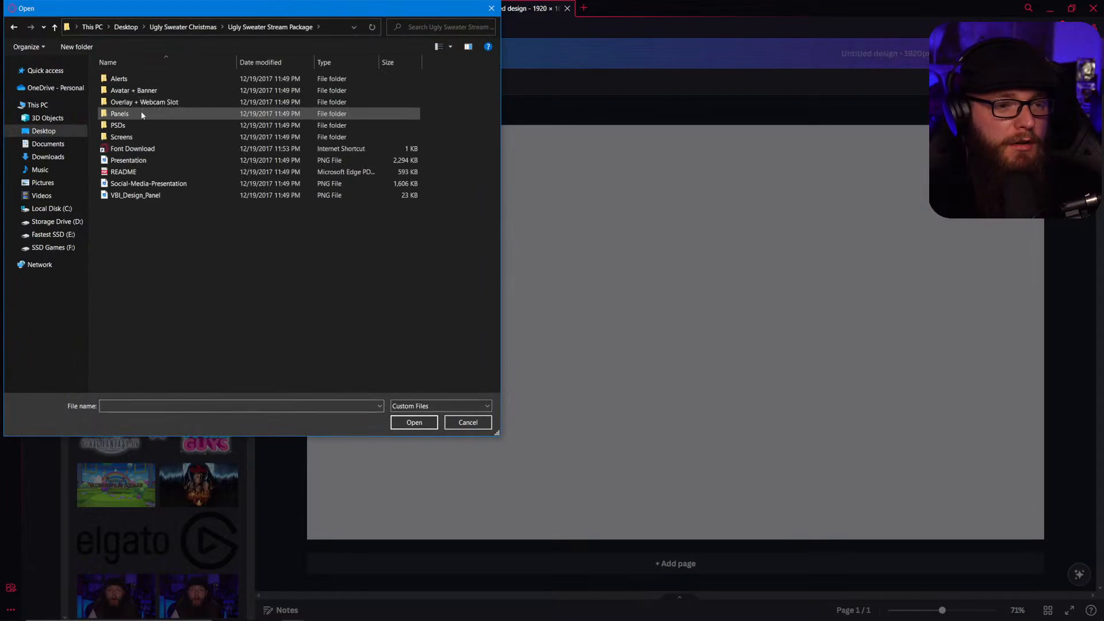
pyautogui.doubleClick(146, 102)
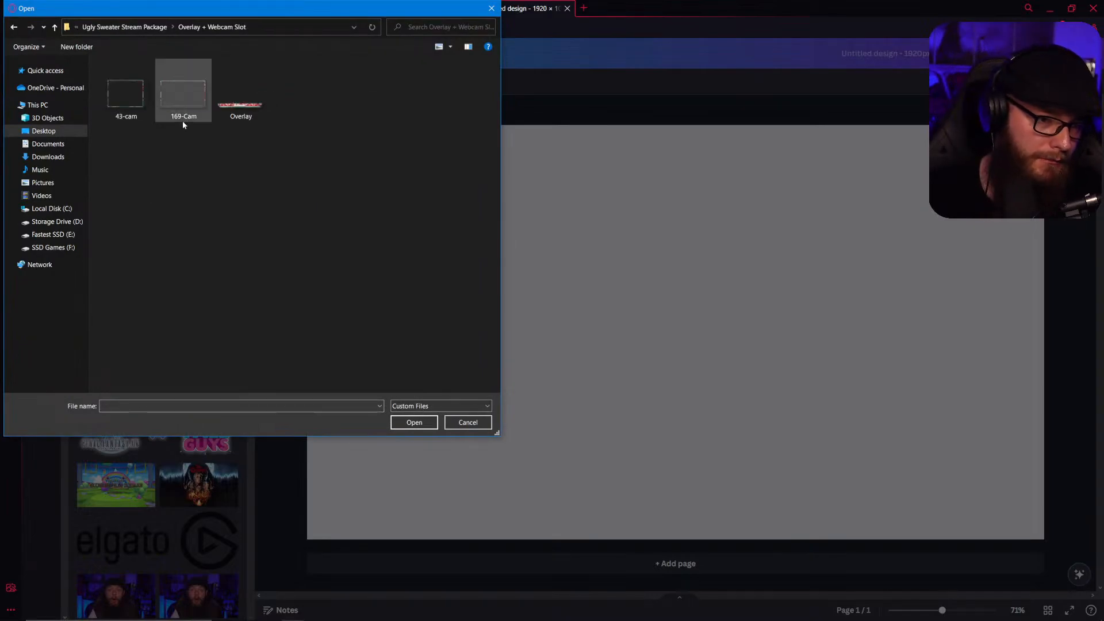
pyautogui.click(54, 27)
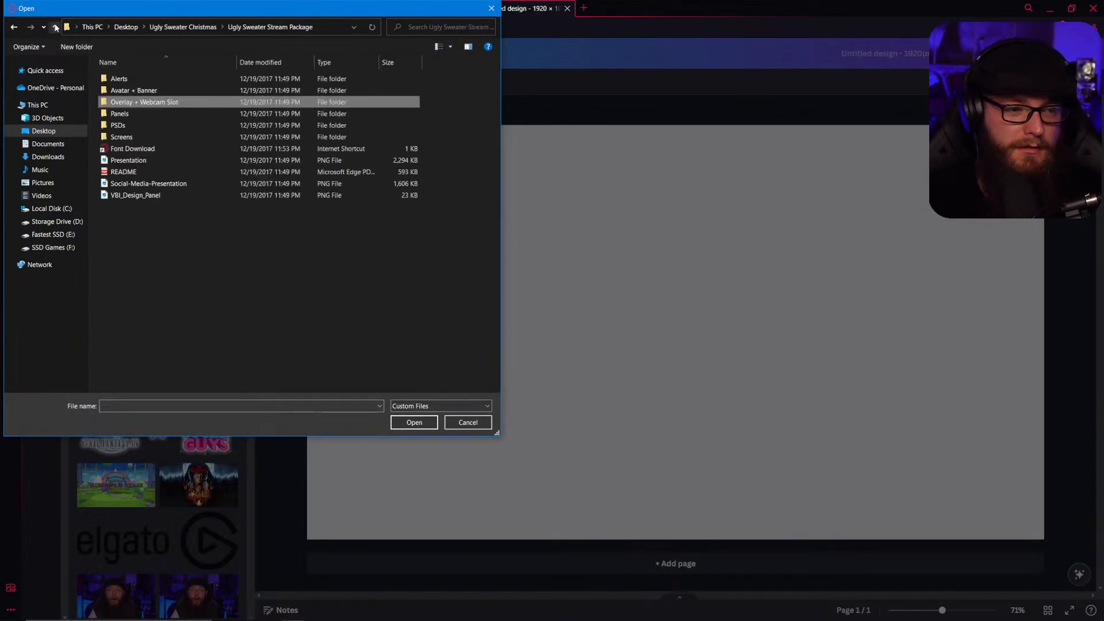
pyautogui.doubleClick(136, 135)
pyautogui.doubleClick(133, 99)
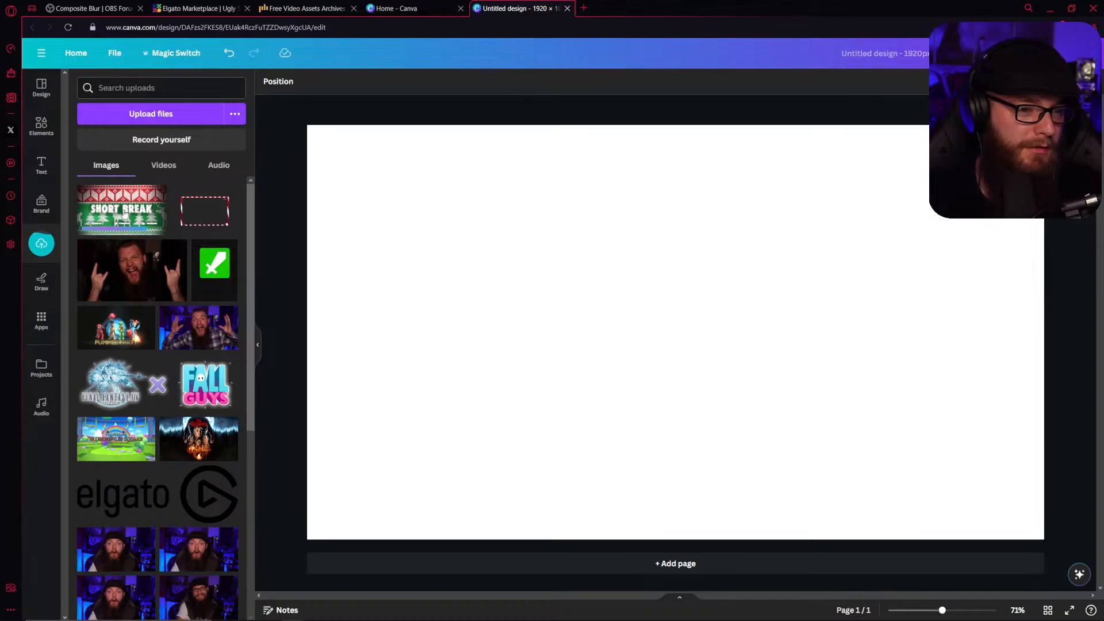
# Add the Short Break image to the page and set it as the page background.
pyautogui.click(124, 214)
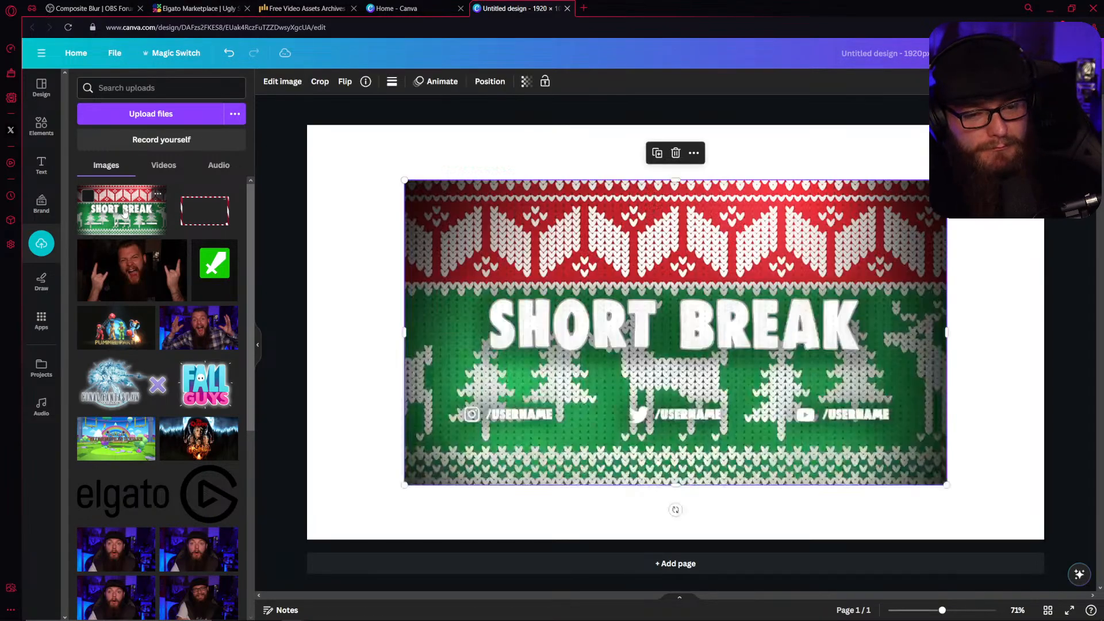
pyautogui.rightClick(555, 326)
pyautogui.click(596, 566)
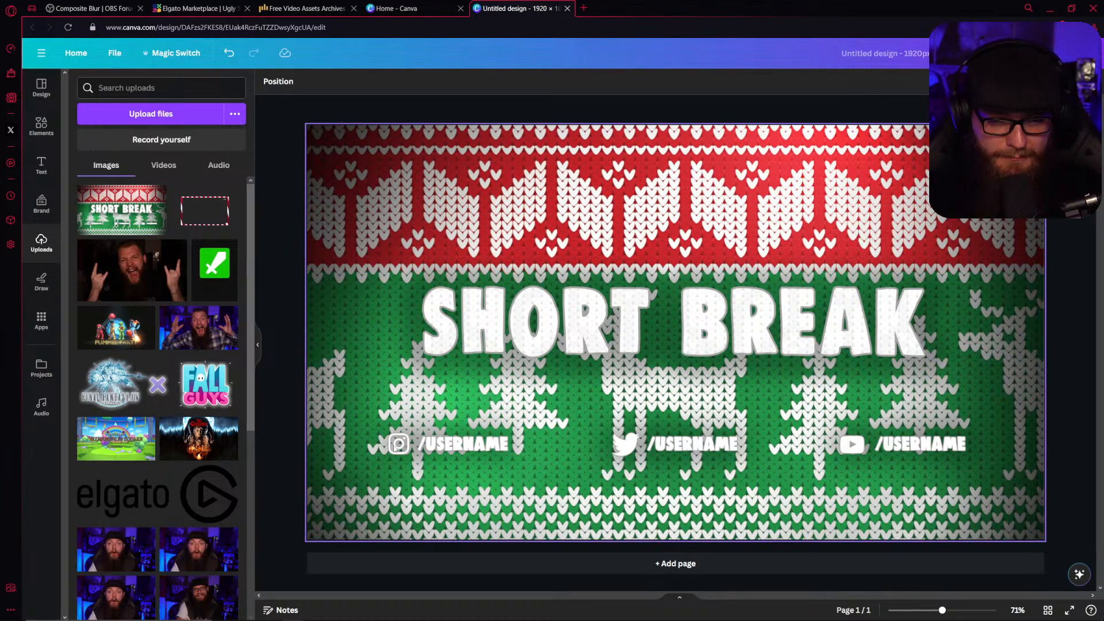
# Crop the Short Break background by enlarging the image beyond the page and shifting it within the crop frame.
pyautogui.click(434, 449)
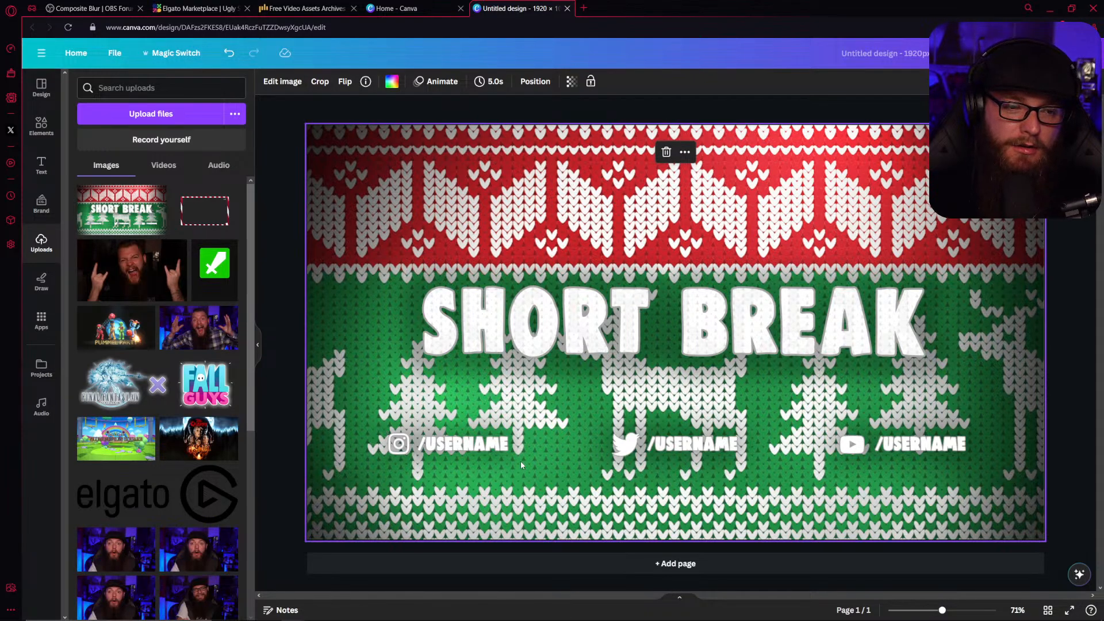
pyautogui.click(320, 81)
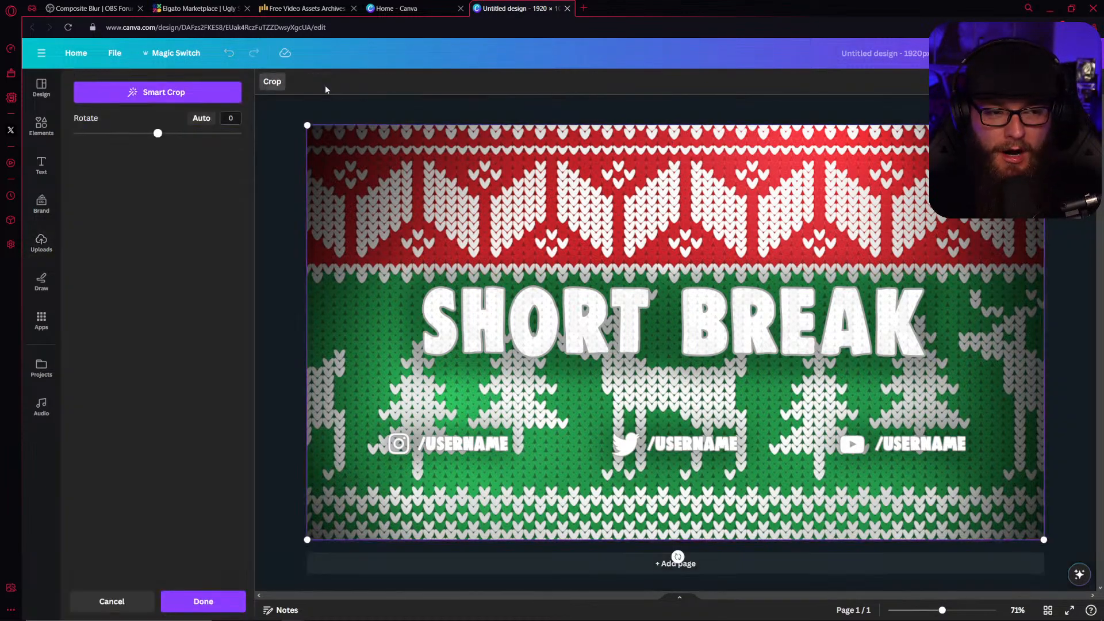
pyautogui.click(201, 91)
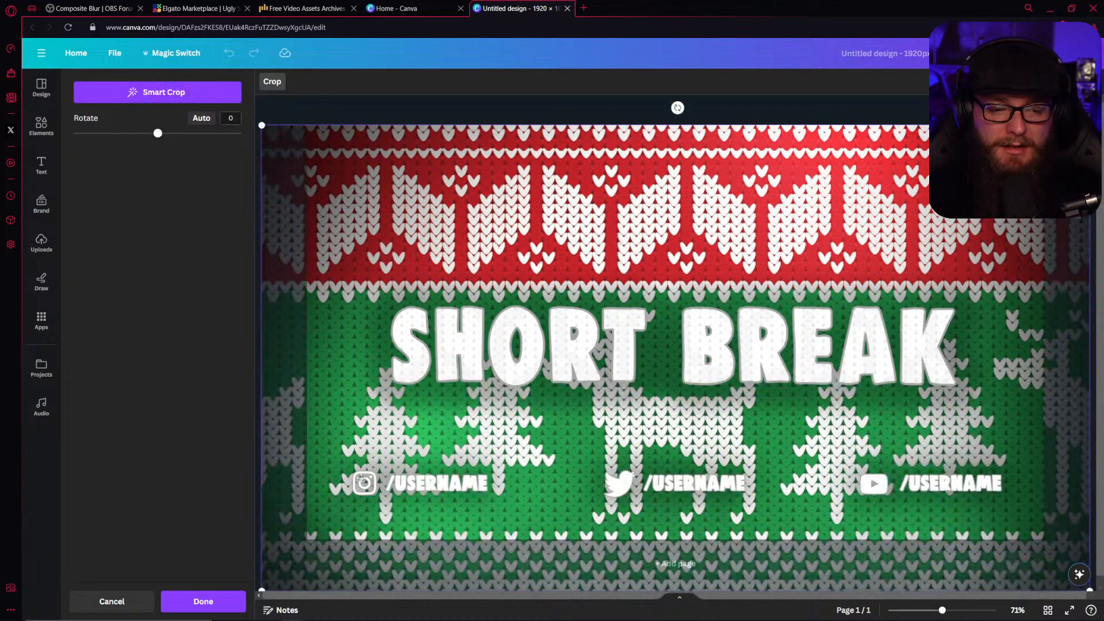
pyautogui.moveTo(368, 483); pyautogui.dragTo(271, 532)
pyautogui.moveTo(378, 428); pyautogui.dragTo(368, 524)
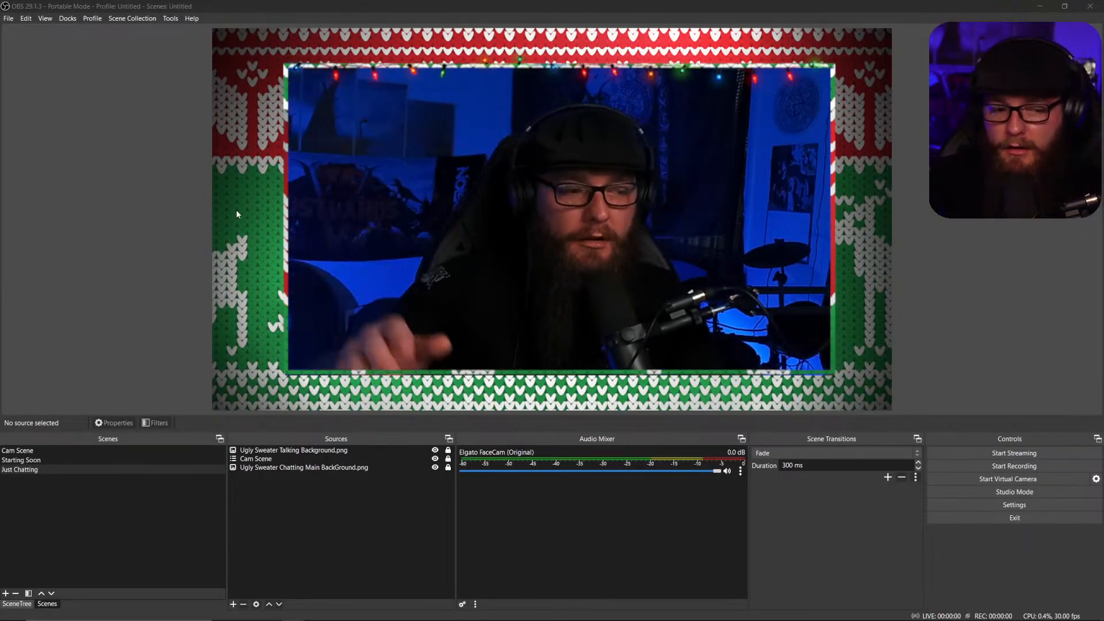
# Switch to OBS and view the Starting Soon and Just Chatting scenes.
pyautogui.click(92, 461)
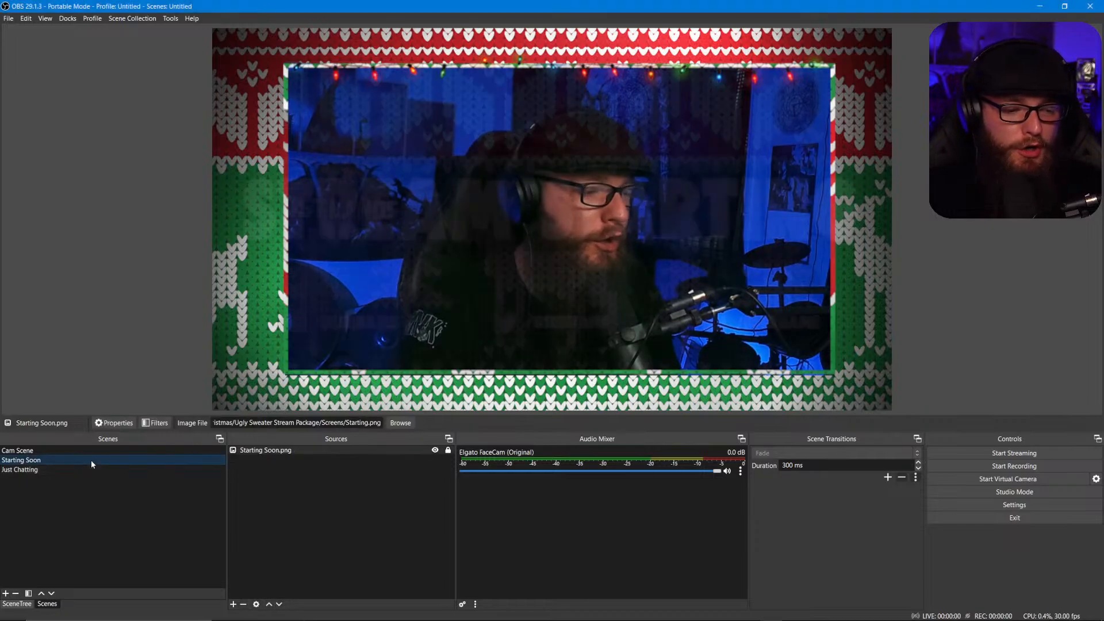
pyautogui.click(87, 470)
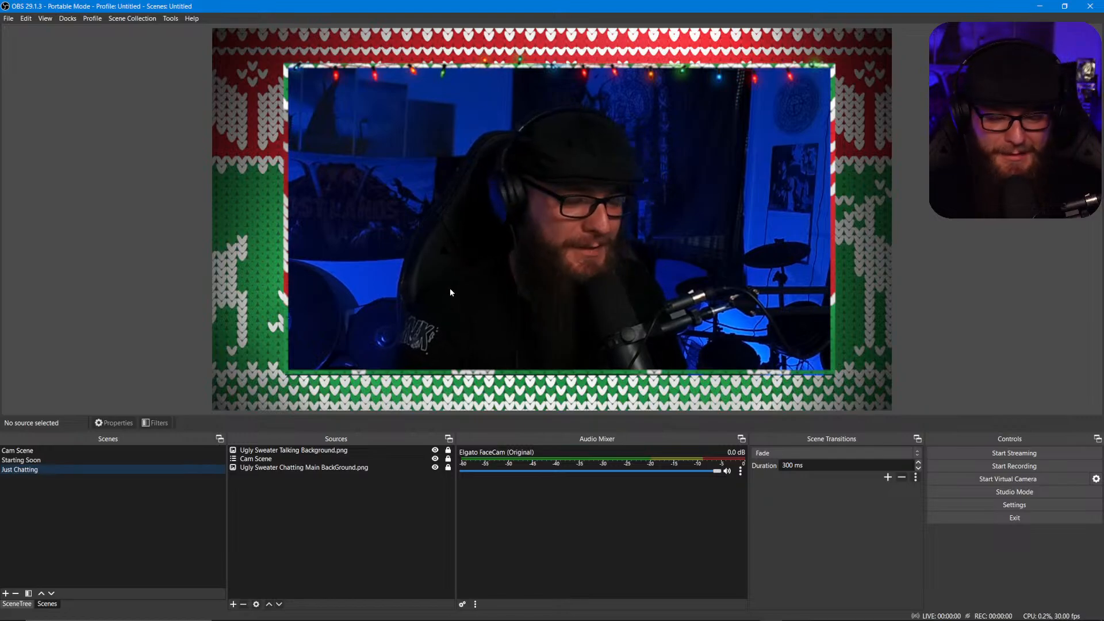
# Add a new scene named Short Break.
pyautogui.click(5, 593)
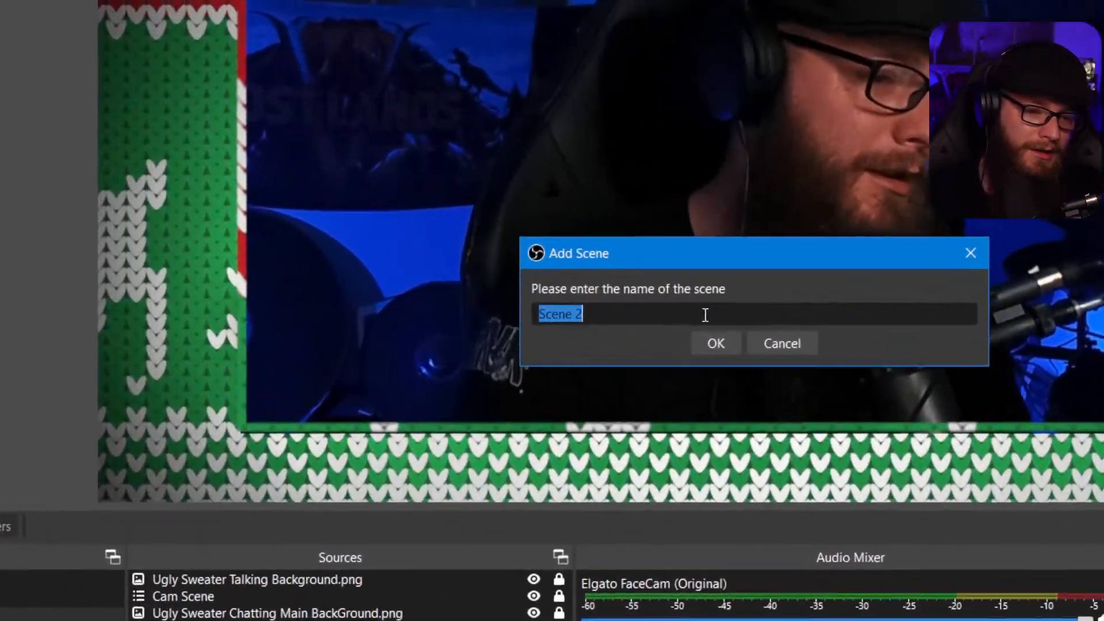
pyautogui.write('B')
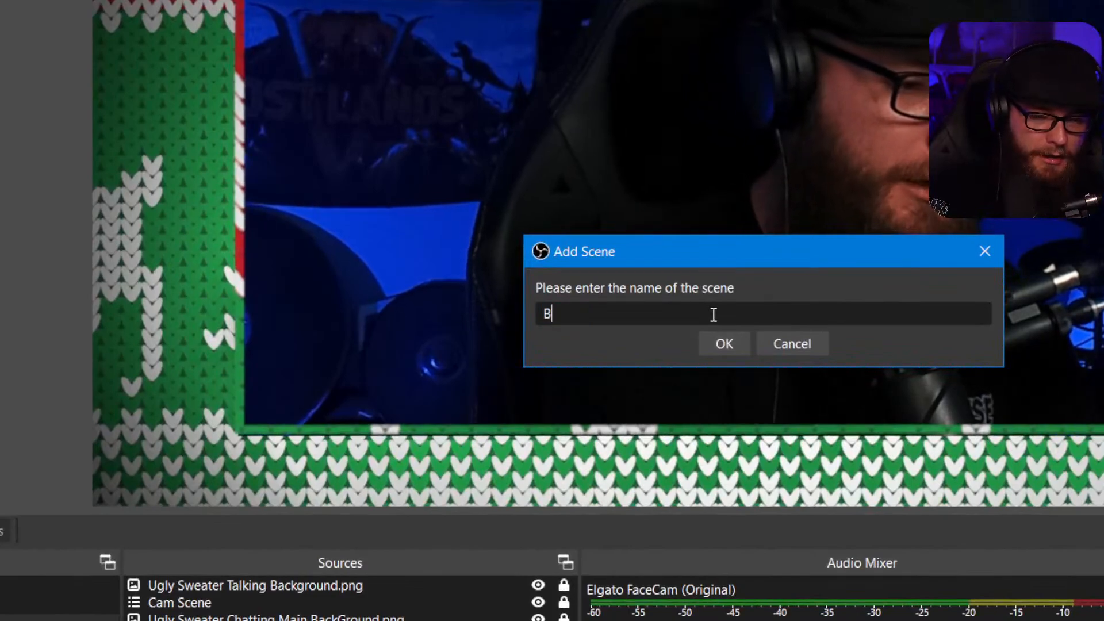
pyautogui.write('e Right')
pyautogui.press('BackSpace')
pyautogui.press('BackSpace')
pyautogui.press('BackSpace')
pyautogui.press('BackSpace')
pyautogui.press('BackSpace')
pyautogui.press('BackSpace')
pyautogui.press('BackSpace')
pyautogui.press('BackSpace')
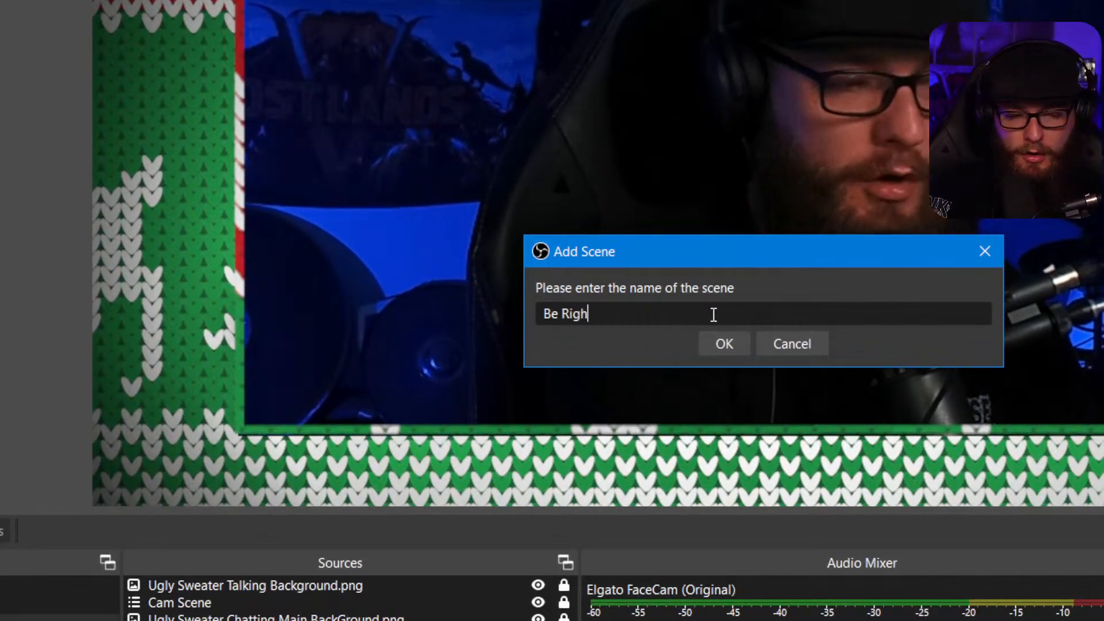
pyautogui.write('Short Break')
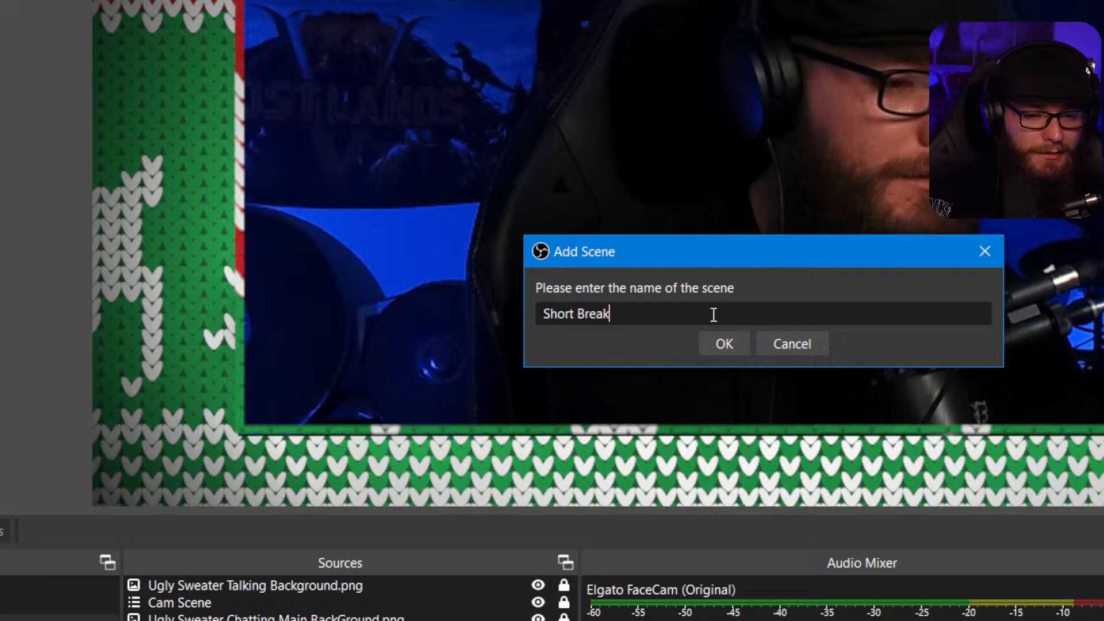
pyautogui.press('Return')
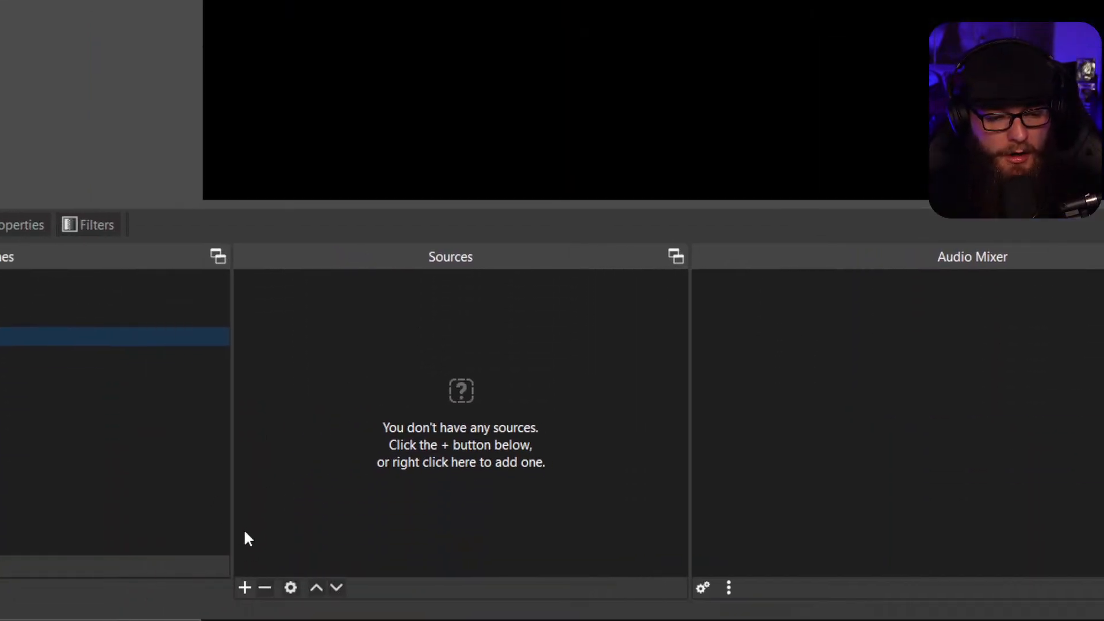
# Add a new image source named "BathRoom & Snacks.png" to the Short Break scene.
pyautogui.click(313, 588)
pyautogui.click(397, 449)
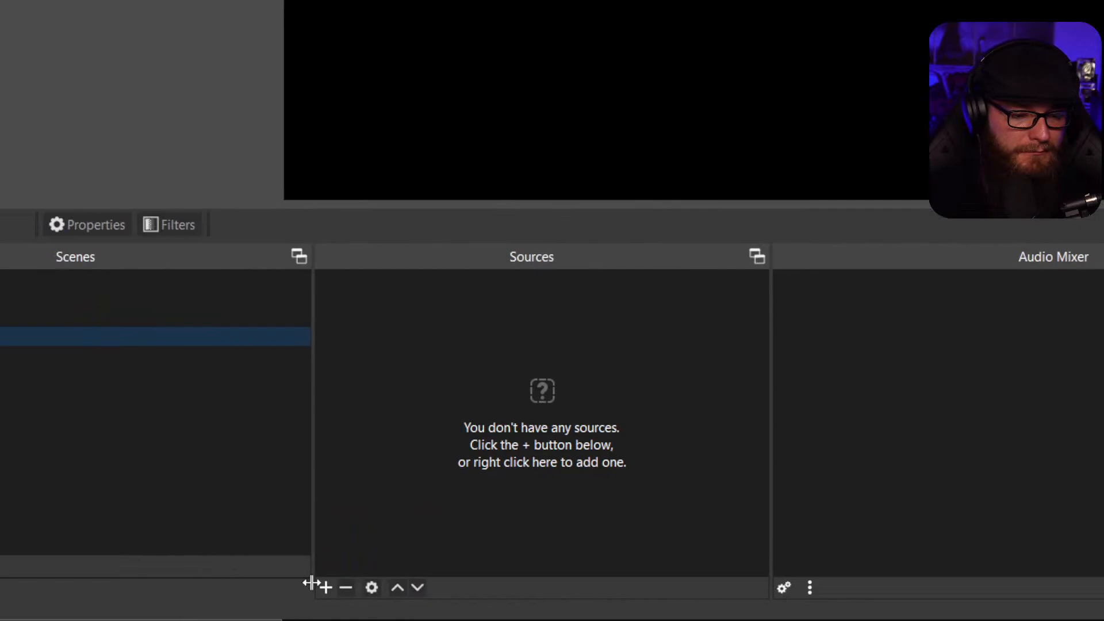
pyautogui.click(324, 587)
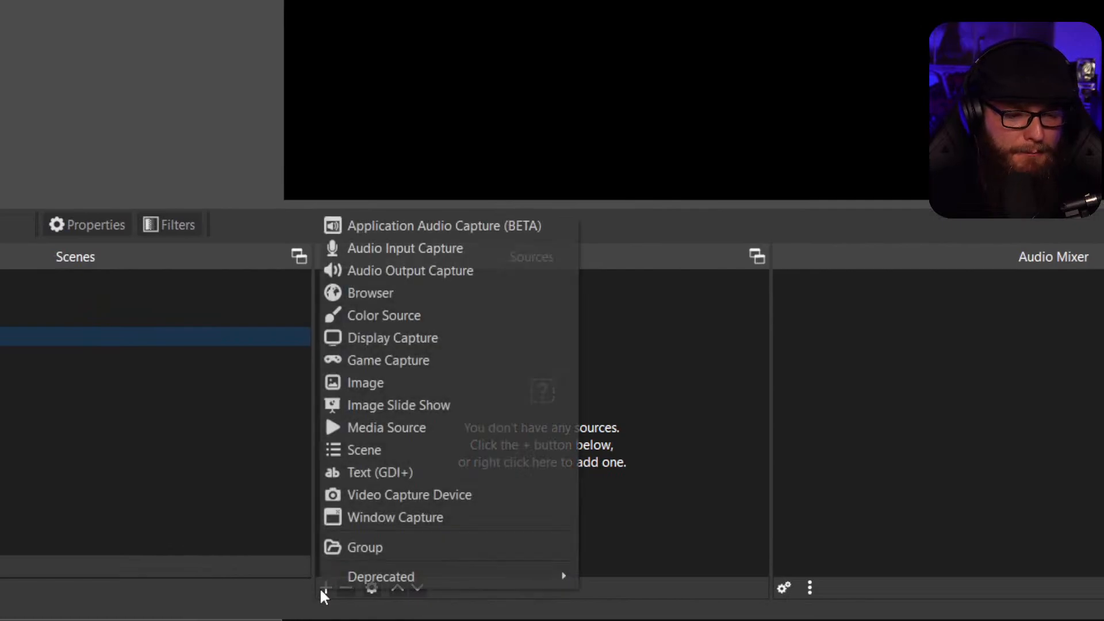
pyautogui.click(422, 384)
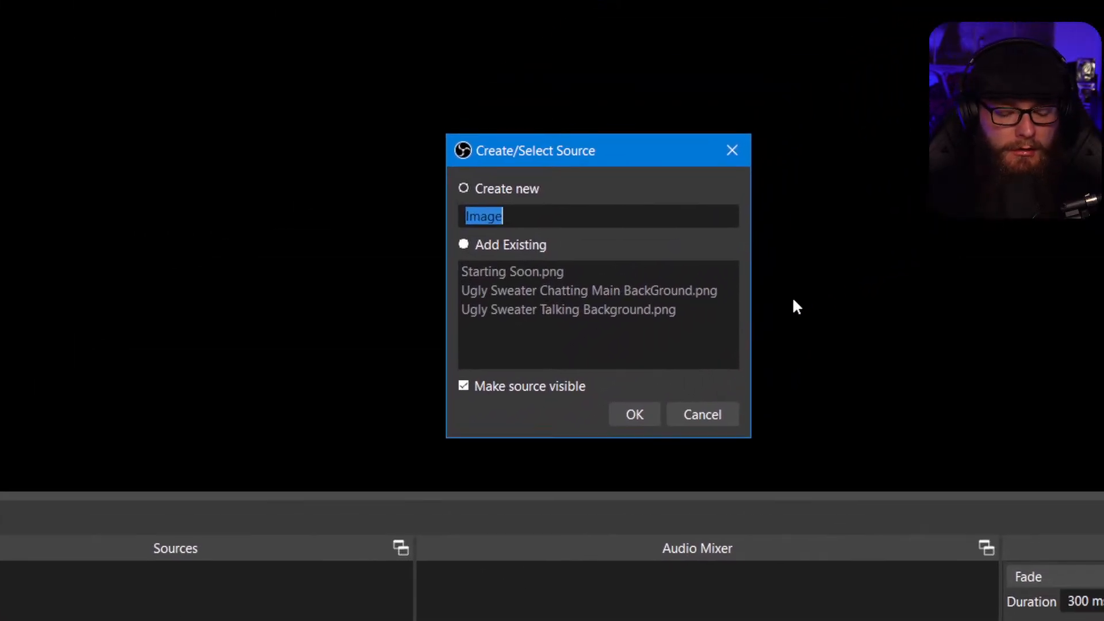
pyautogui.write('Batte')
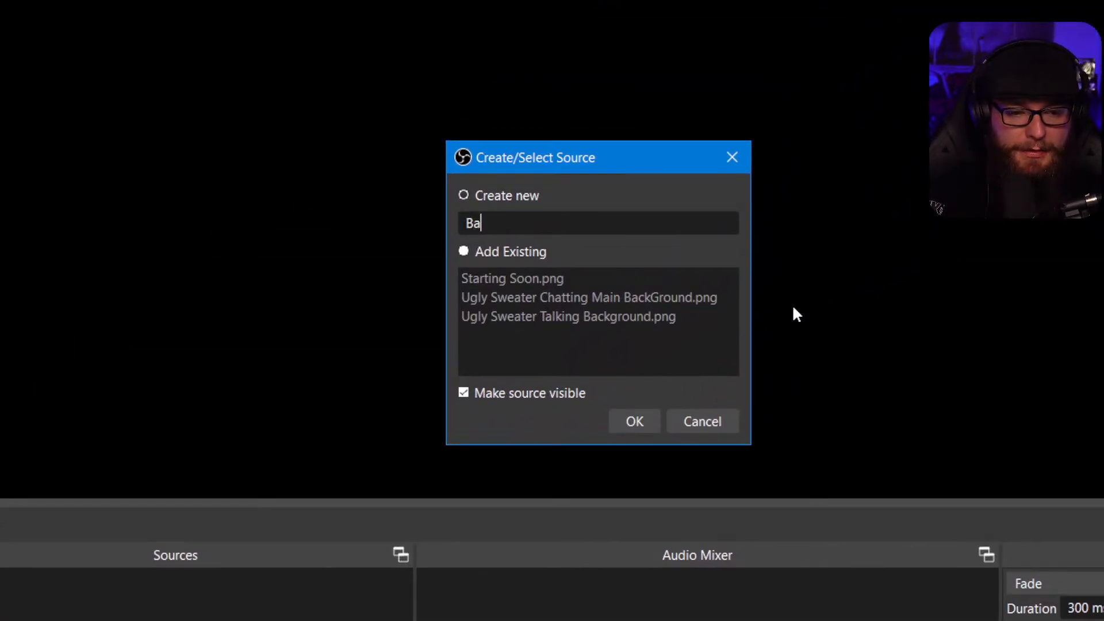
pyautogui.press('BackSpace')
pyautogui.press('BackSpace')
pyautogui.write('hR')
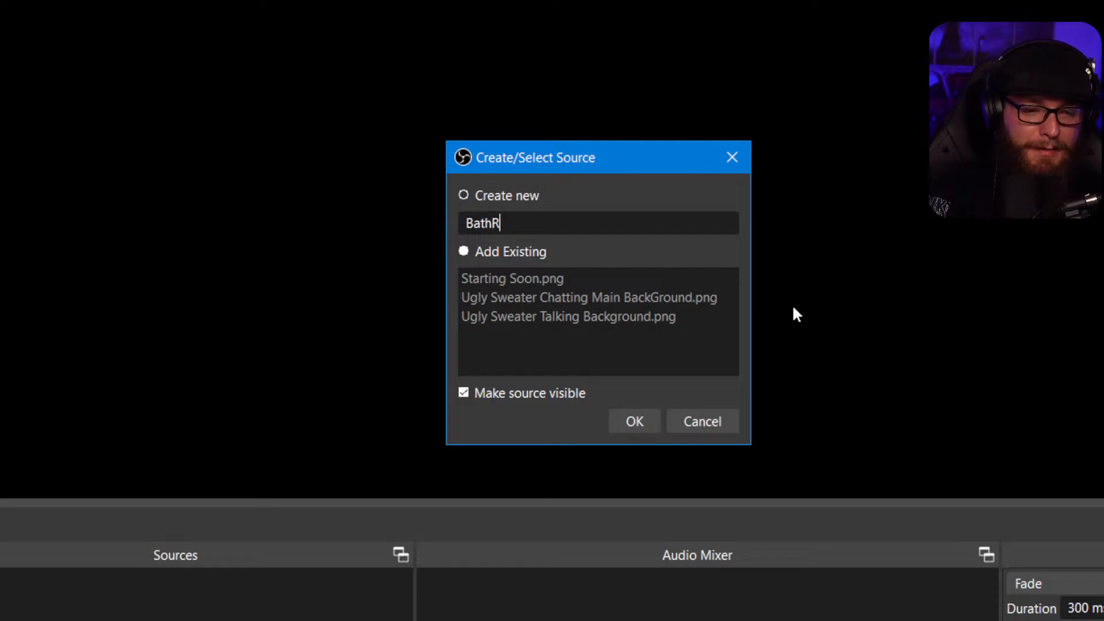
pyautogui.write('oom ')
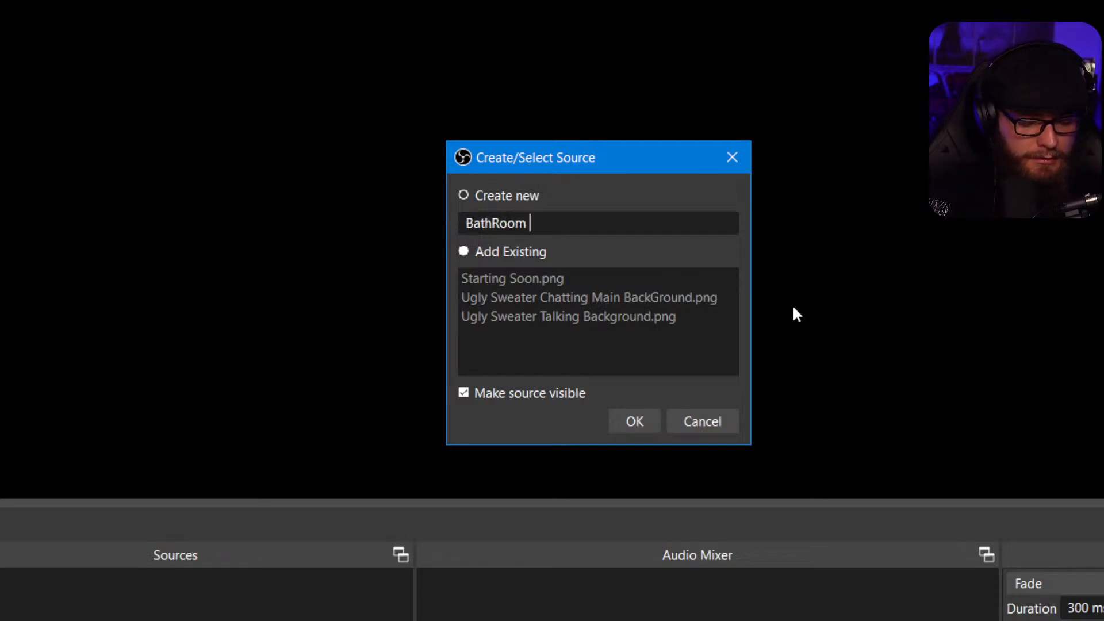
pyautogui.write('& Snacks')
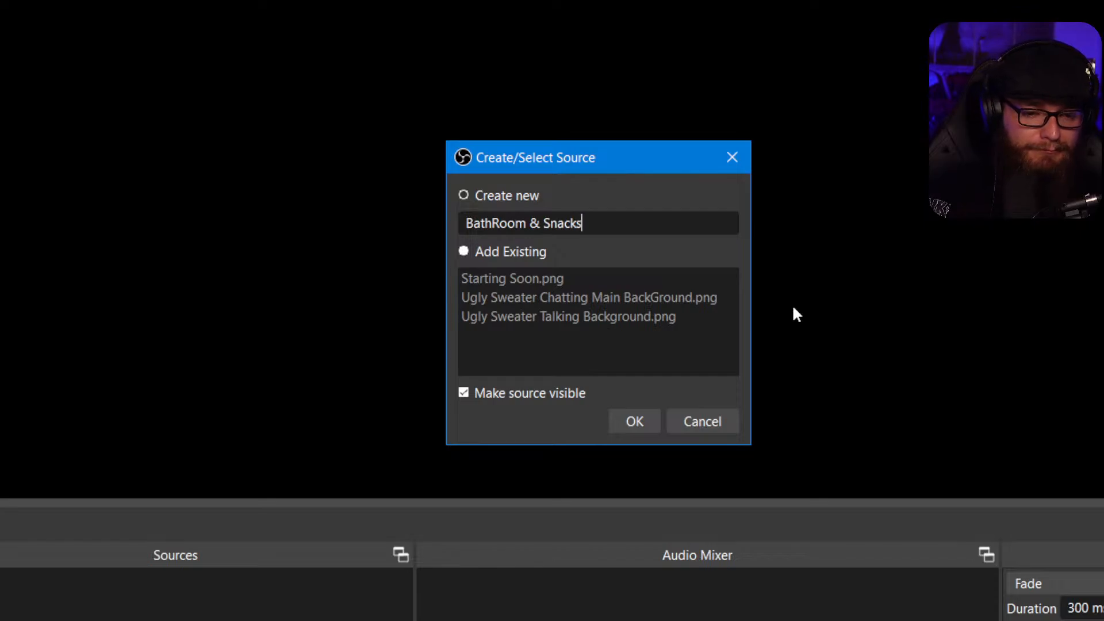
pyautogui.write('.png')
pyautogui.press('Return')
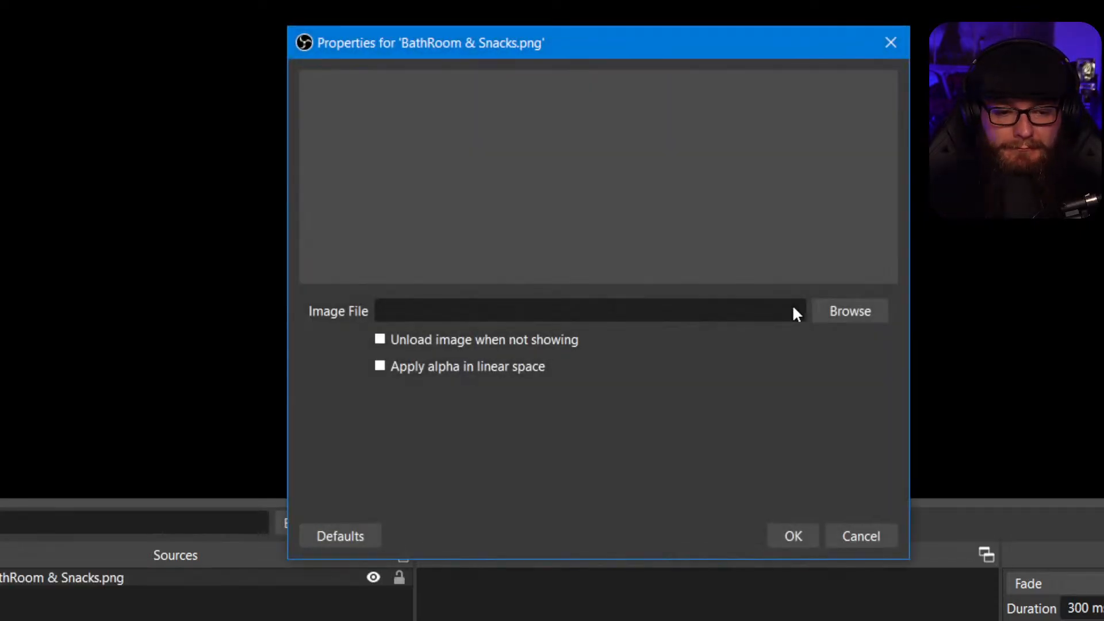
# Load Break.png from the Ugly Sweater package's Screens folder into the BathRoom & Snacks.png source and lock the source.
pyautogui.click(799, 311)
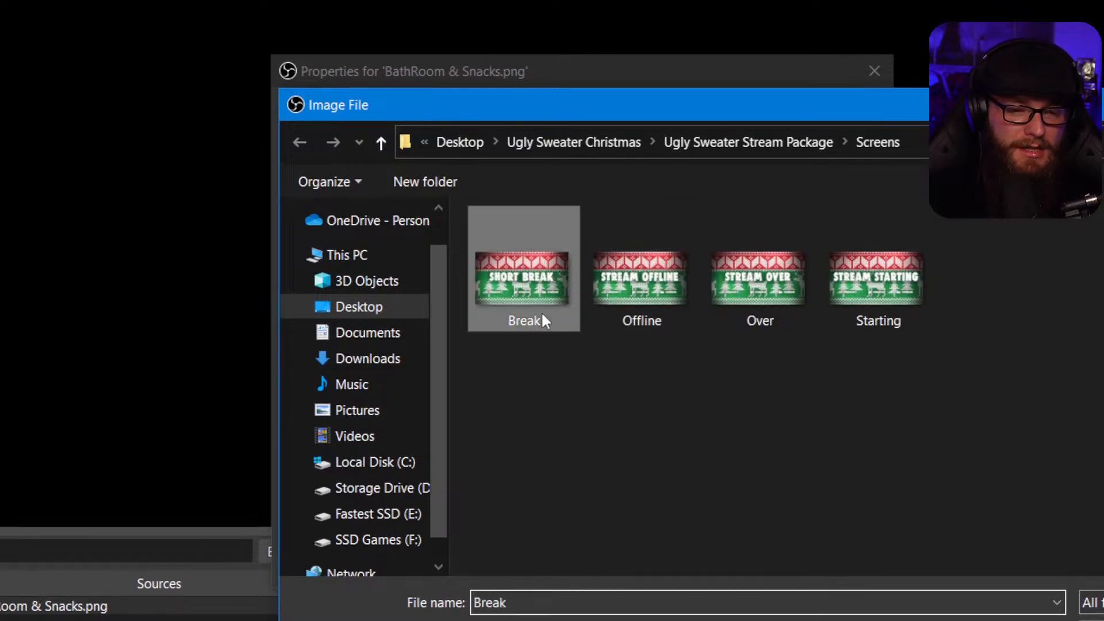
pyautogui.doubleClick(544, 319)
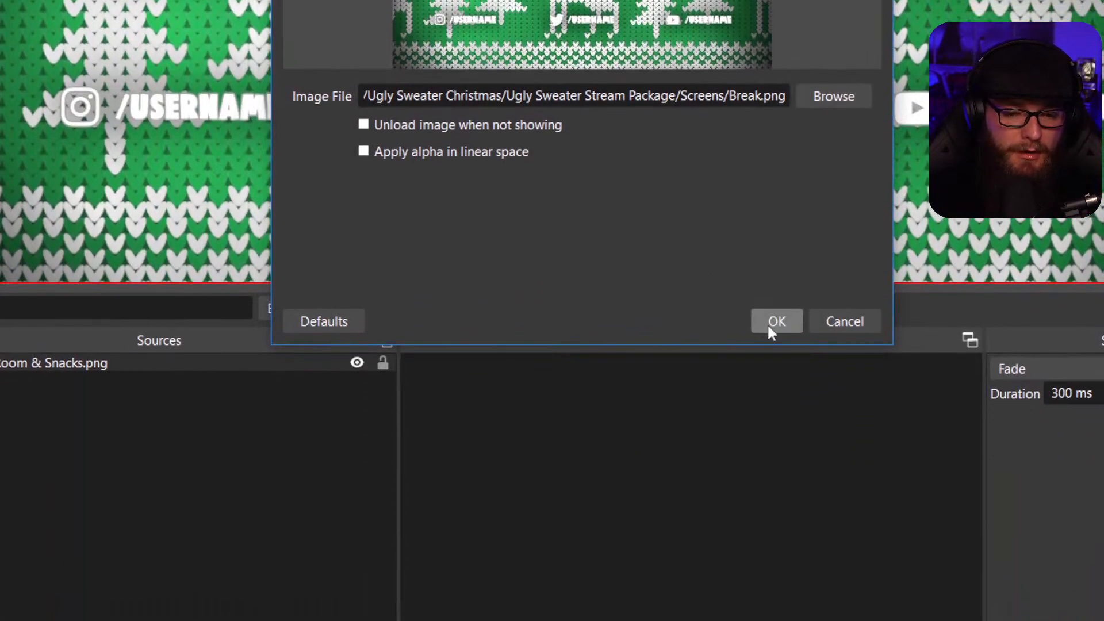
pyautogui.click(773, 326)
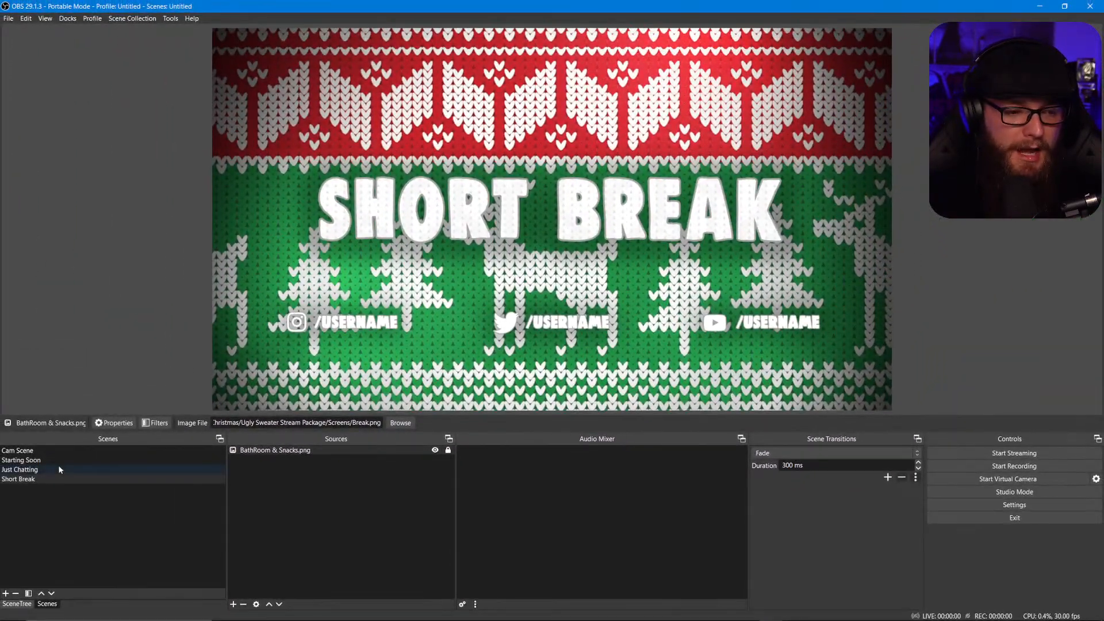
# Switch between the Starting Soon, Just Chatting and Short Break scenes to review their layouts.
pyautogui.click(61, 460)
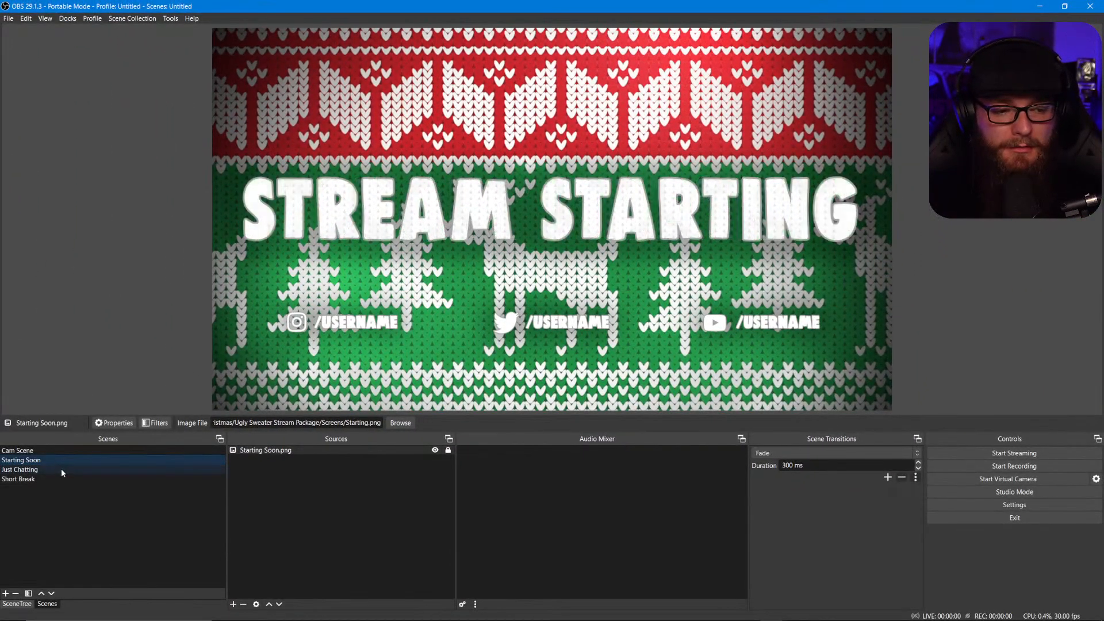
pyautogui.click(61, 468)
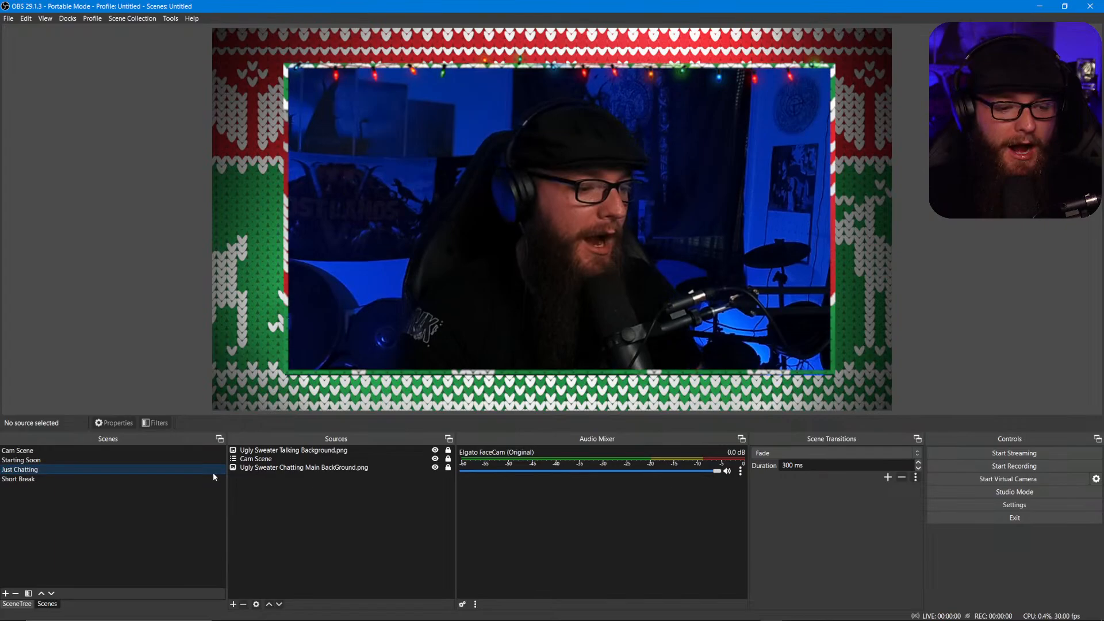
pyautogui.click(181, 479)
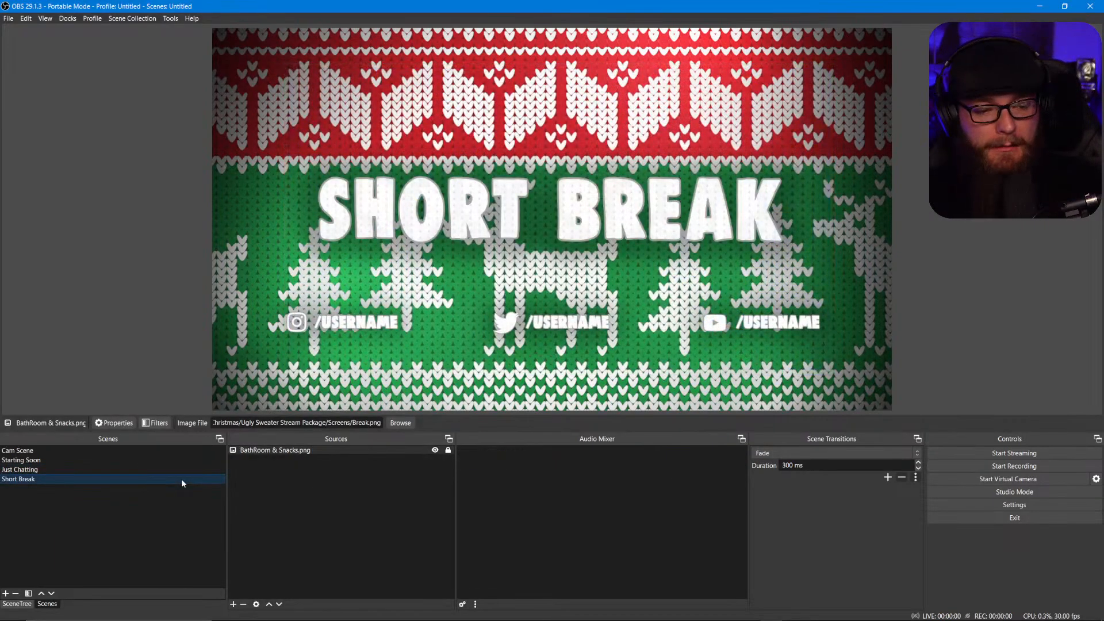
pyautogui.click(178, 469)
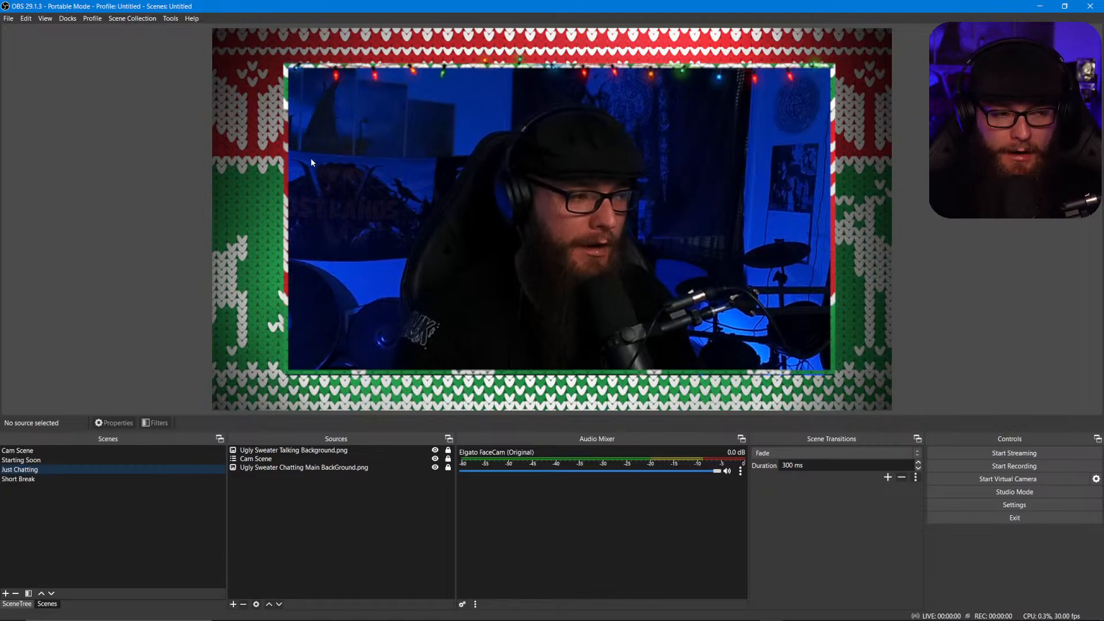
pyautogui.click(86, 480)
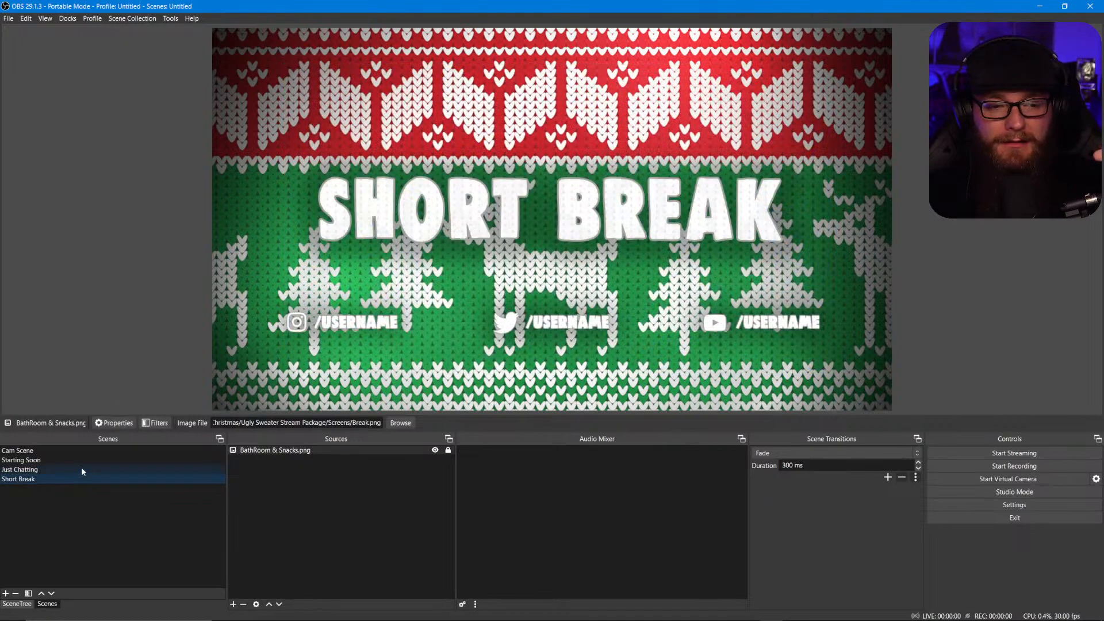
pyautogui.click(82, 470)
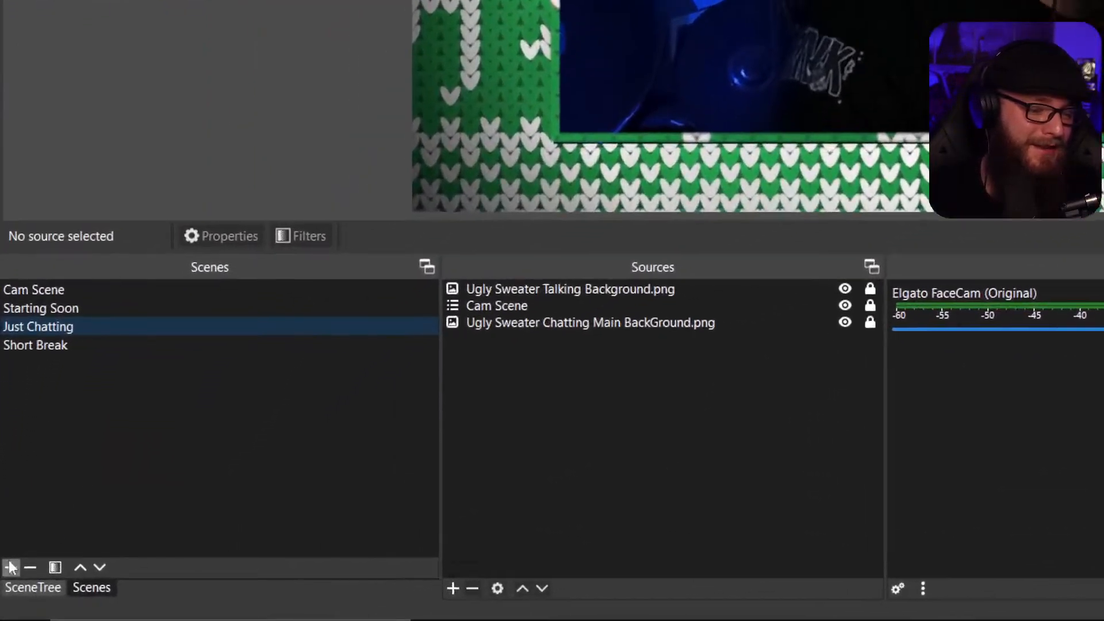
# Add a new scene named Bye Everyone.
pyautogui.click(5, 593)
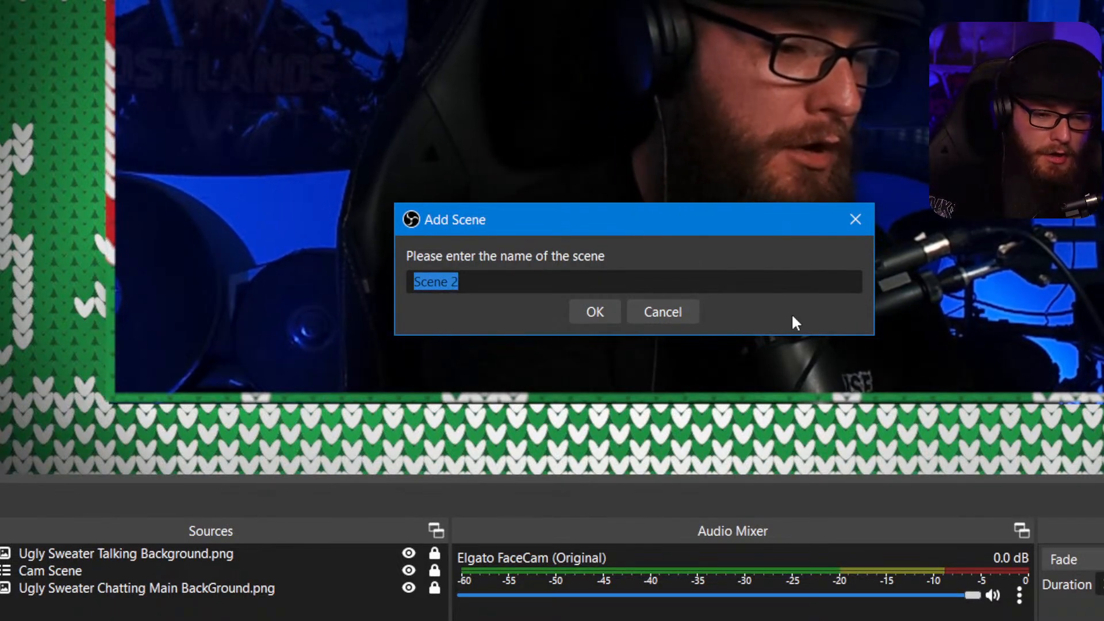
pyautogui.write('By')
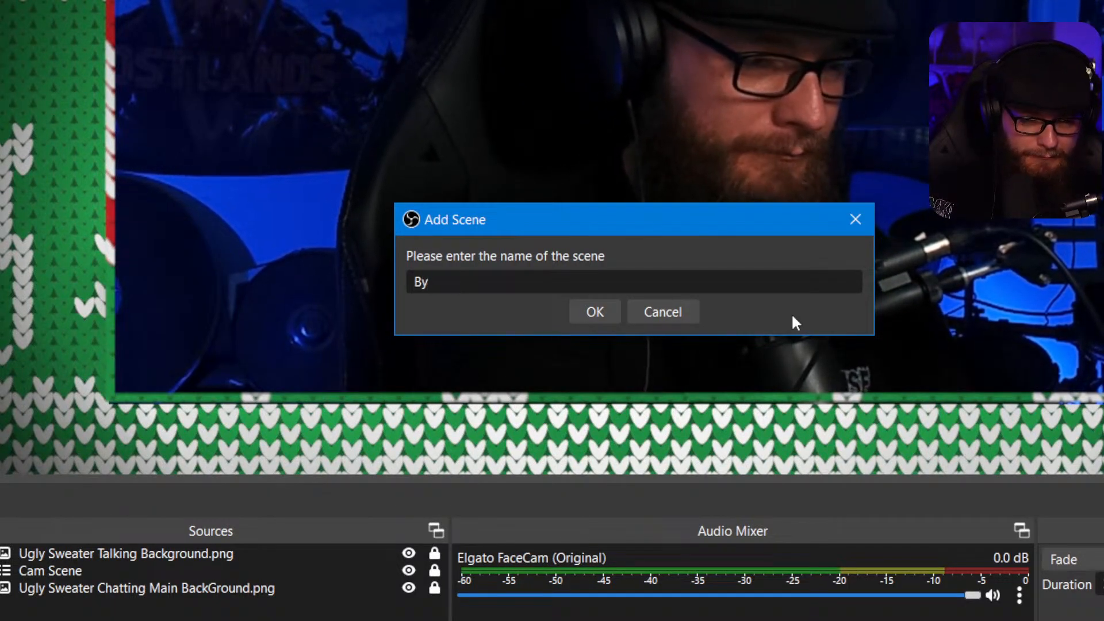
pyautogui.write('e Everyone')
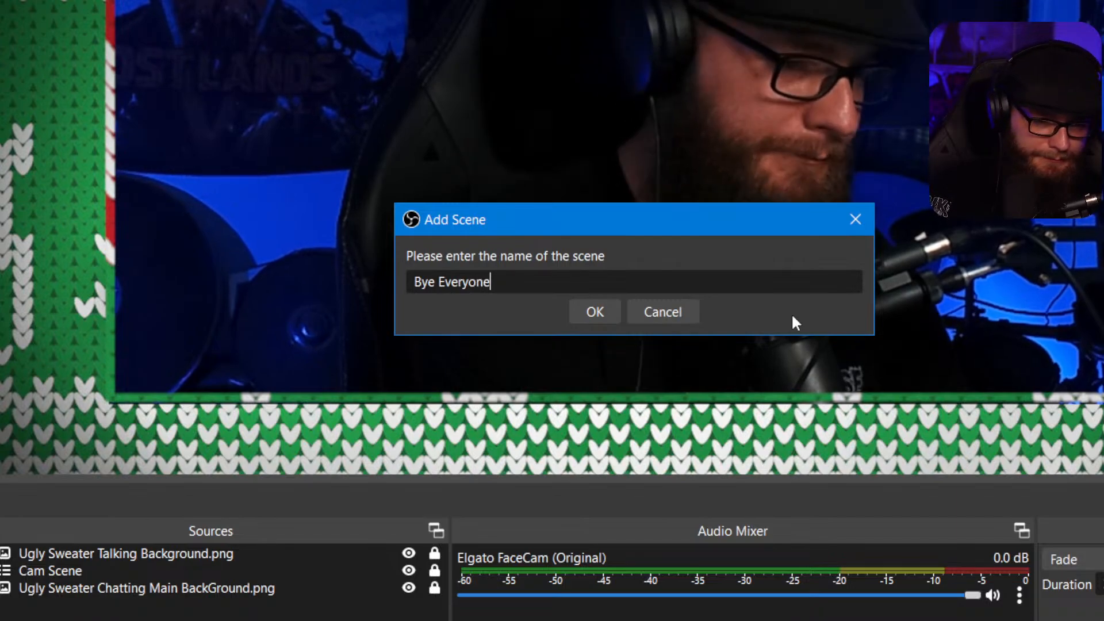
pyautogui.press('Return')
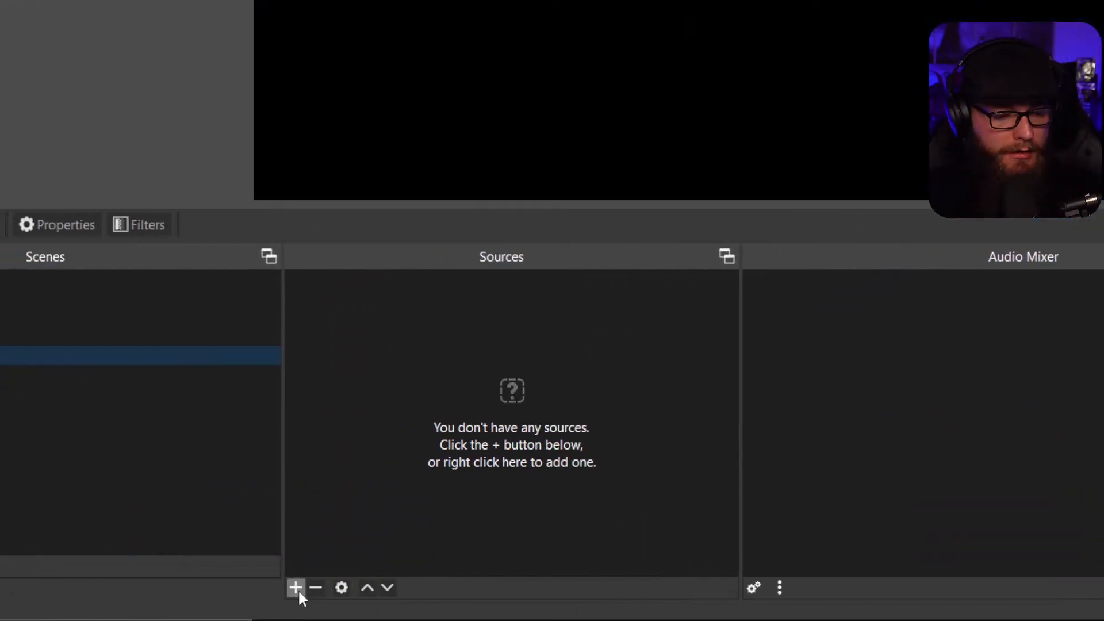
# Add a new image source named "Goodbye & Farewell.png" to the Bye Everyone scene.
pyautogui.click(39, 613)
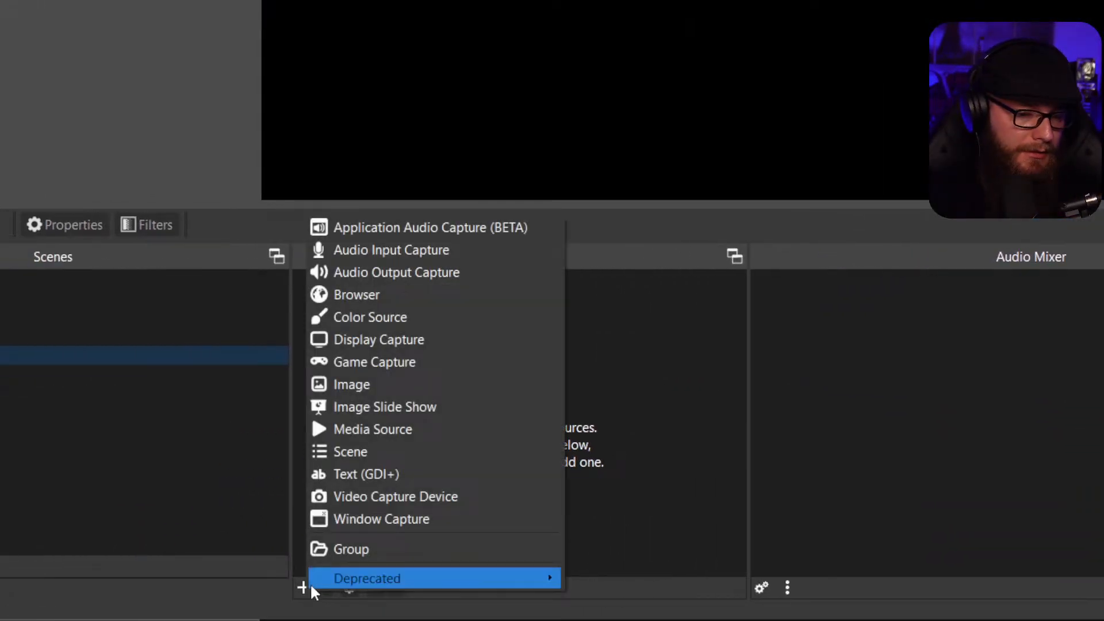
pyautogui.click(405, 384)
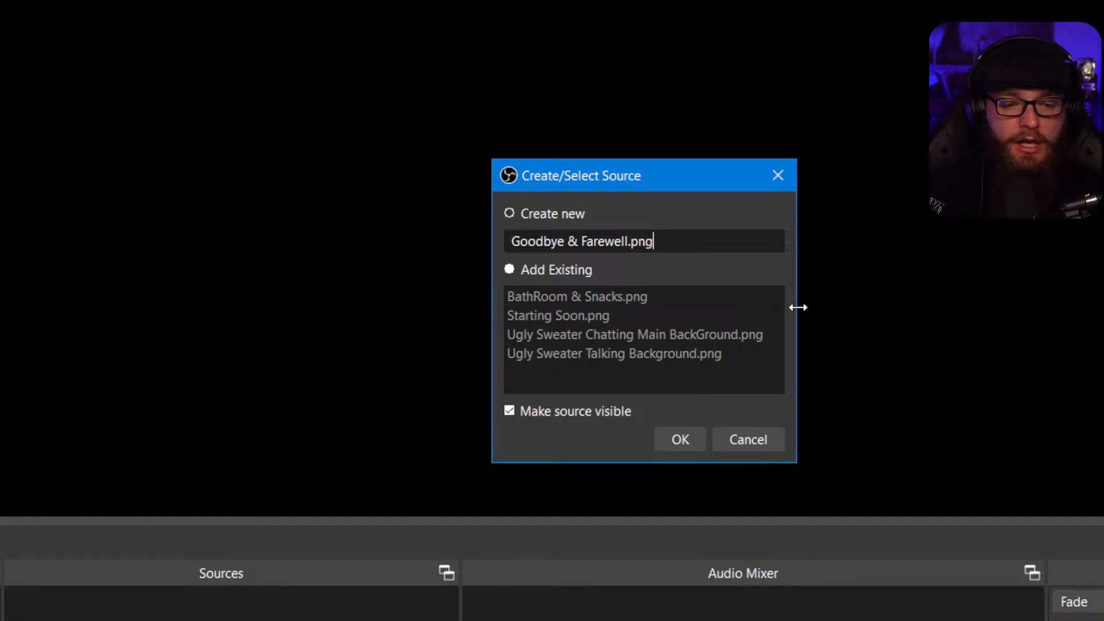
pyautogui.press('Return')
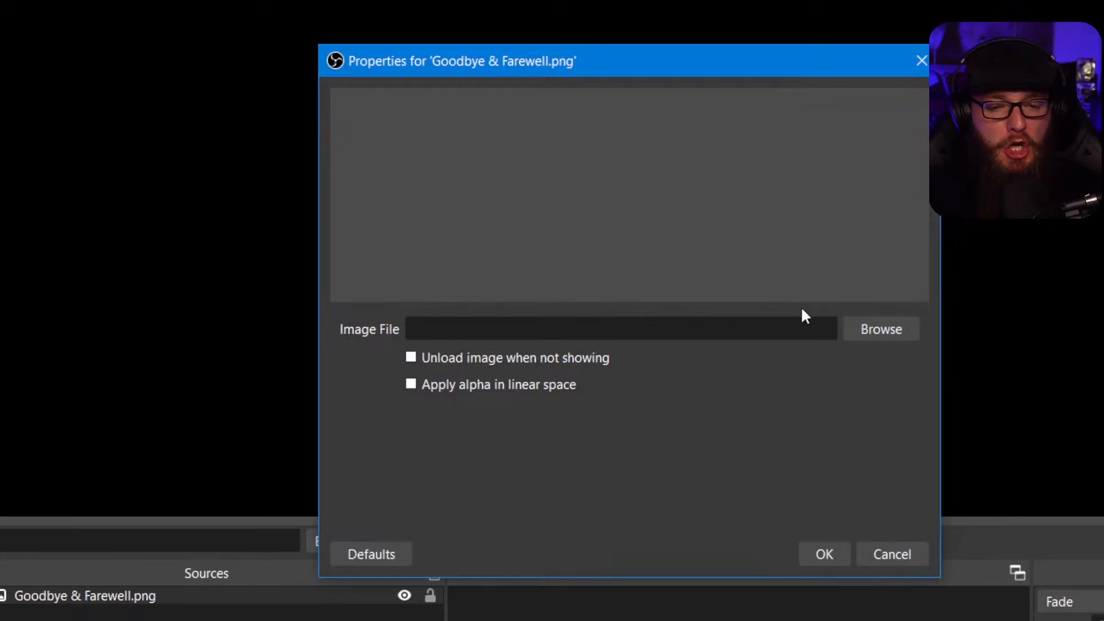
# Load Over.png from the Screens folder into the Goodbye & Farewell.png source and lock the source.
pyautogui.click(896, 329)
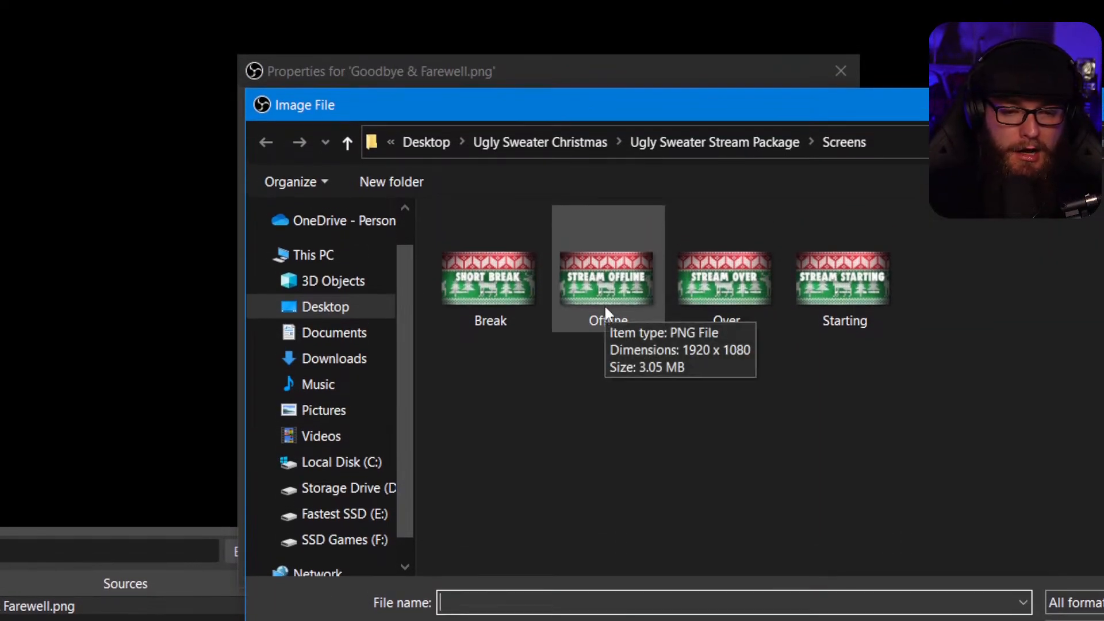
pyautogui.doubleClick(716, 287)
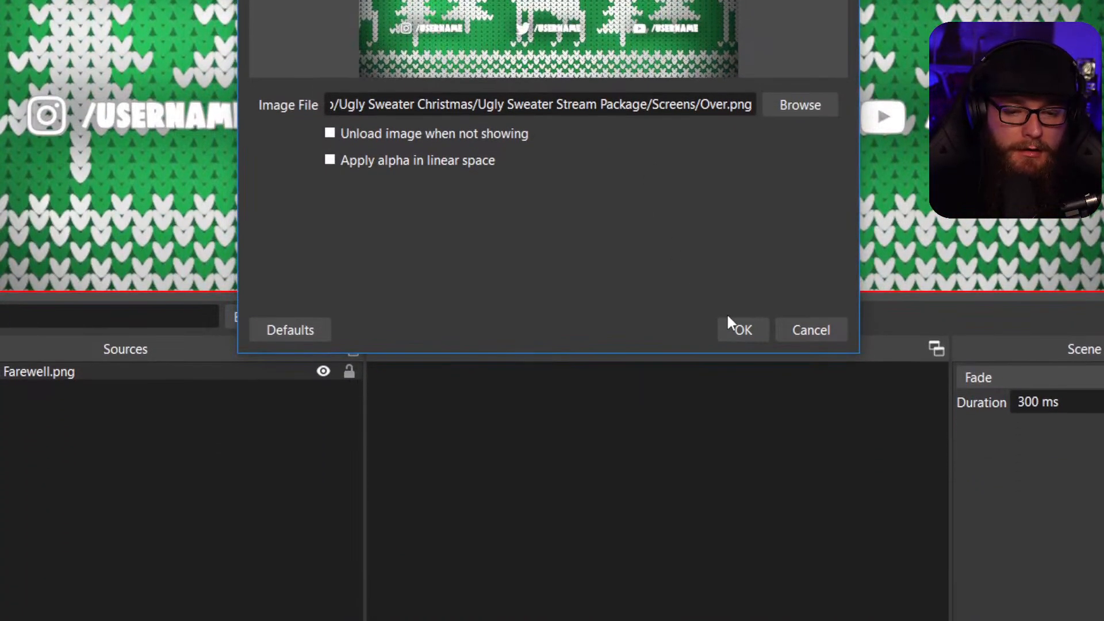
pyautogui.click(741, 377)
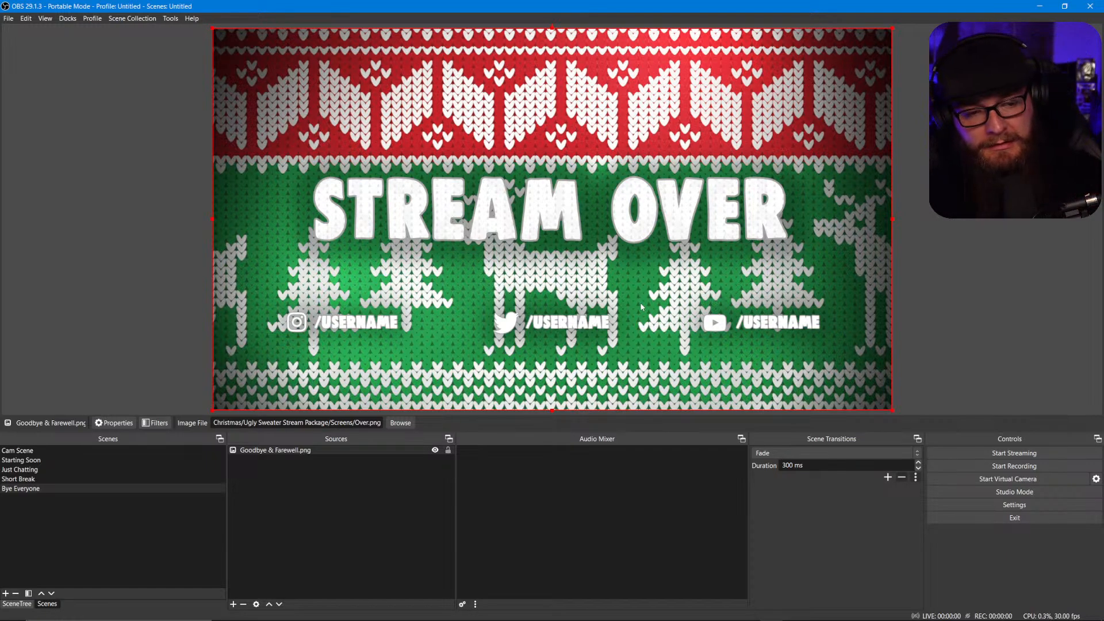
pyautogui.click(448, 451)
# Switch to the browser and view the Ugly Sweater stream package page on Elgato Marketplace.
pyautogui.moveTo(301, 616)
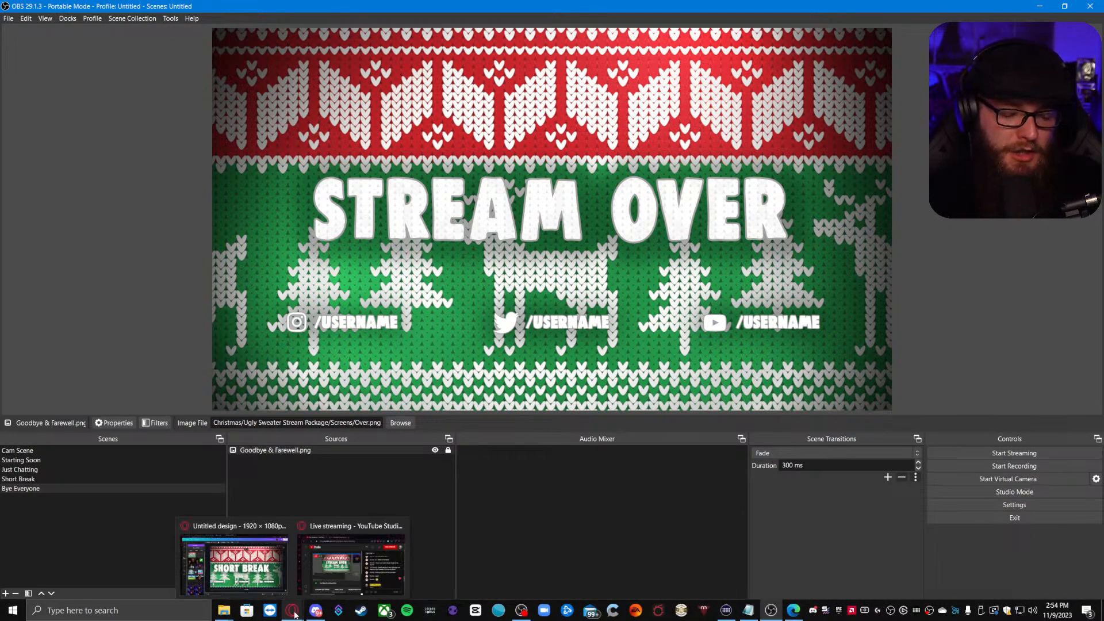
pyautogui.click(315, 578)
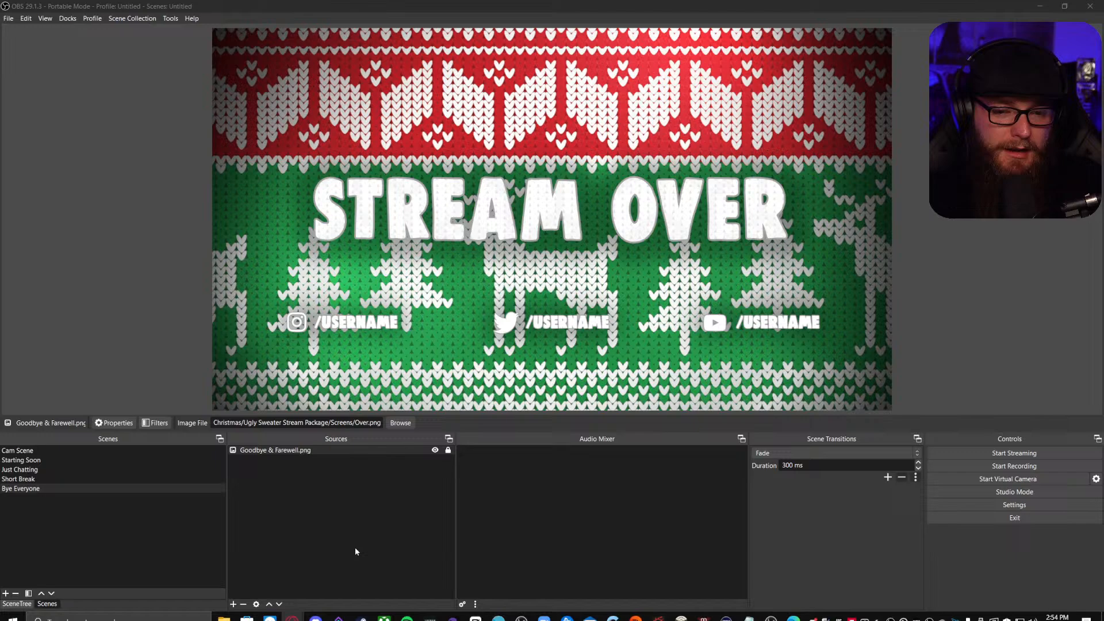
pyautogui.click(292, 613)
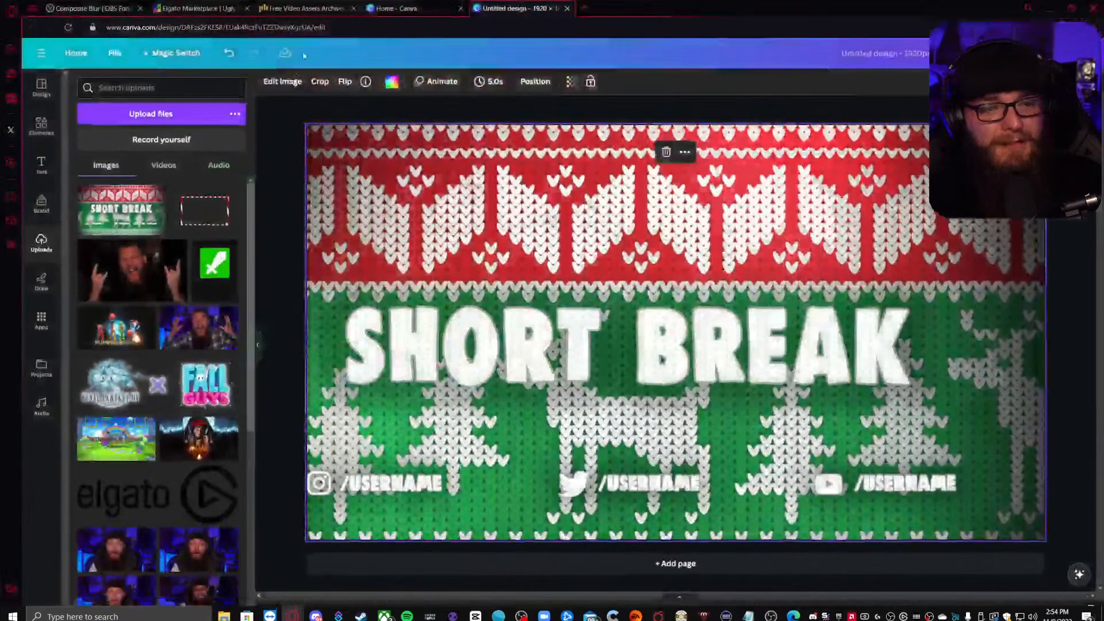
pyautogui.click(211, 7)
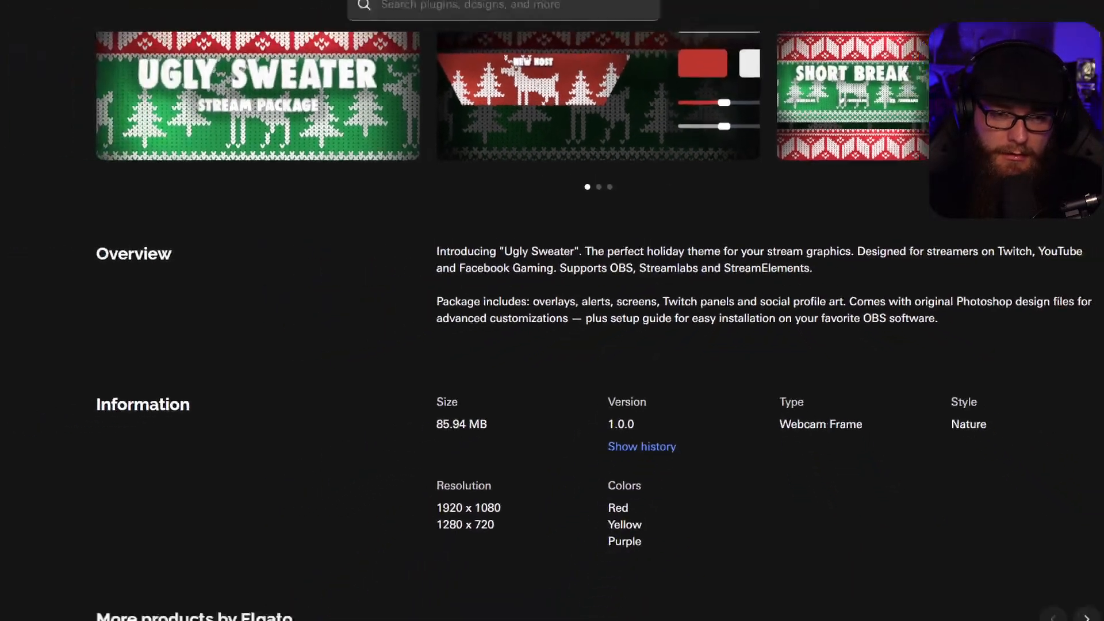
# Open the StreamElements overlays page in full screen and create a new overlay at 1080p resolution.
pyautogui.click(582, 11)
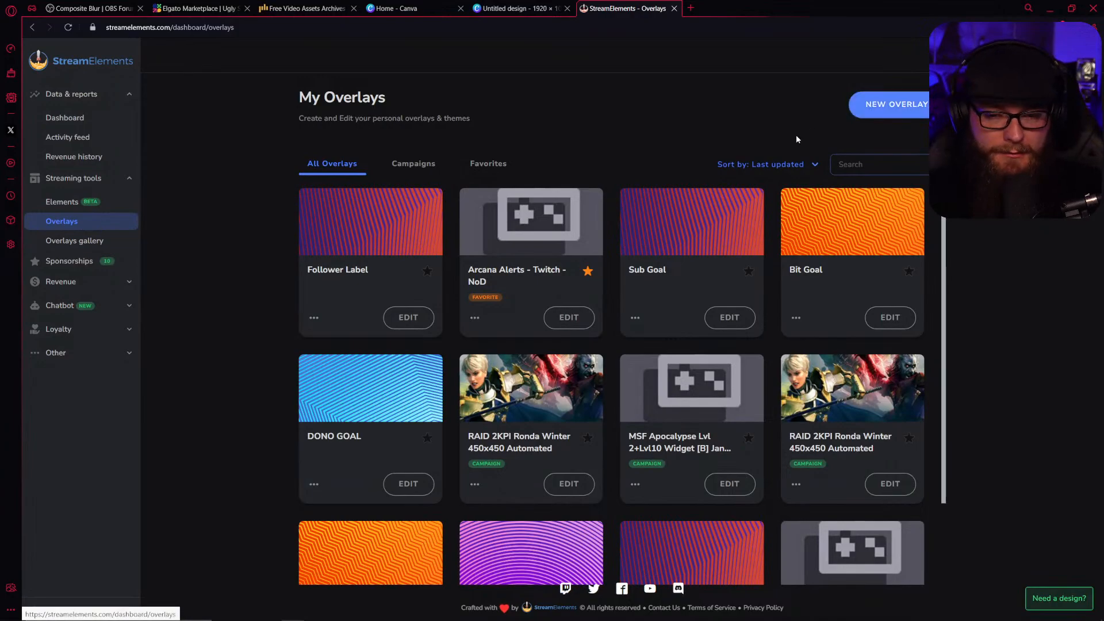
pyautogui.press('F11')
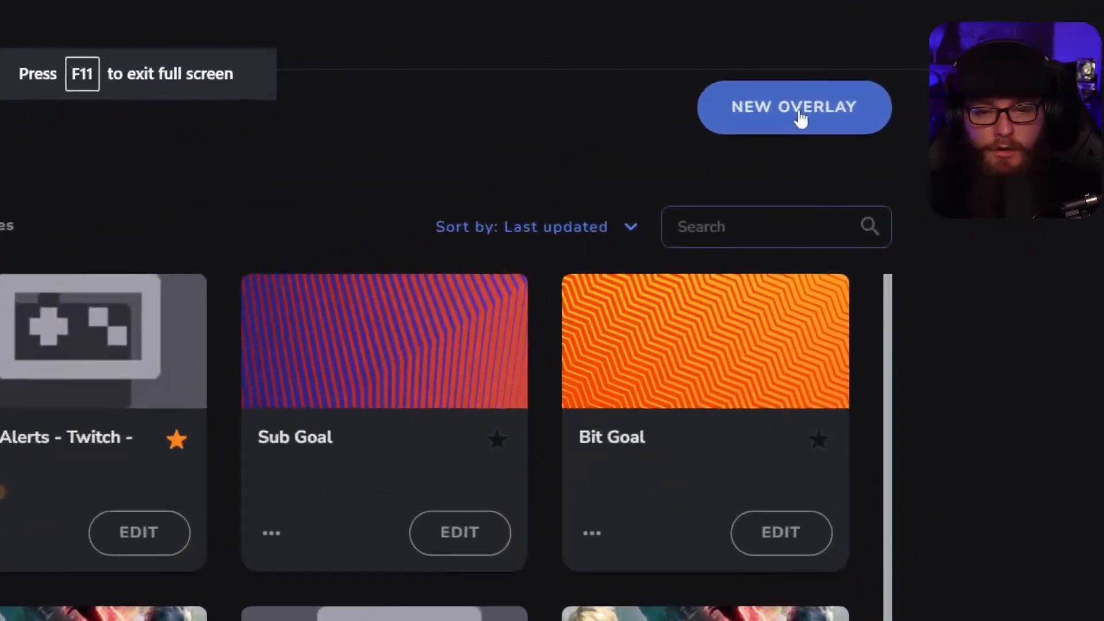
pyautogui.click(914, 56)
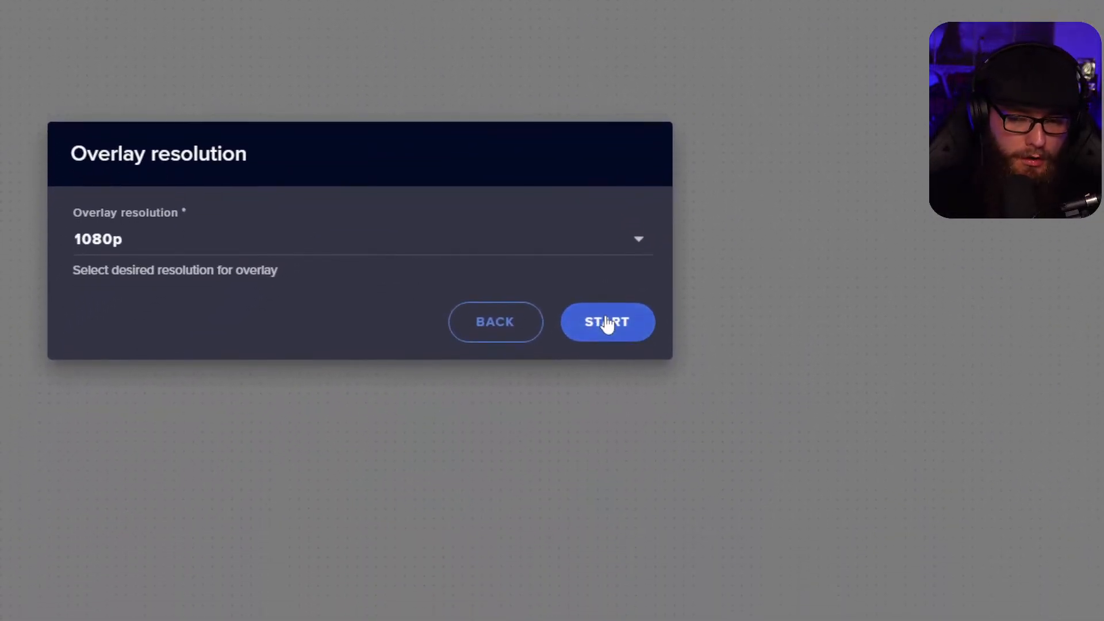
pyautogui.click(608, 323)
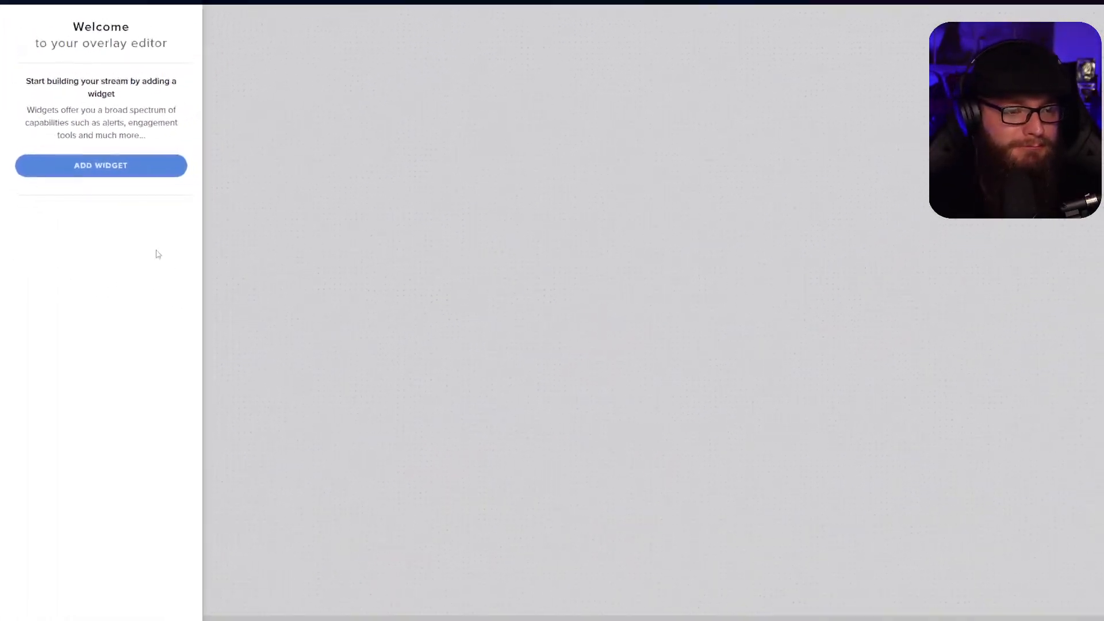
# Rename the new overlay as "Short Break Overlay".
pyautogui.click(142, 11)
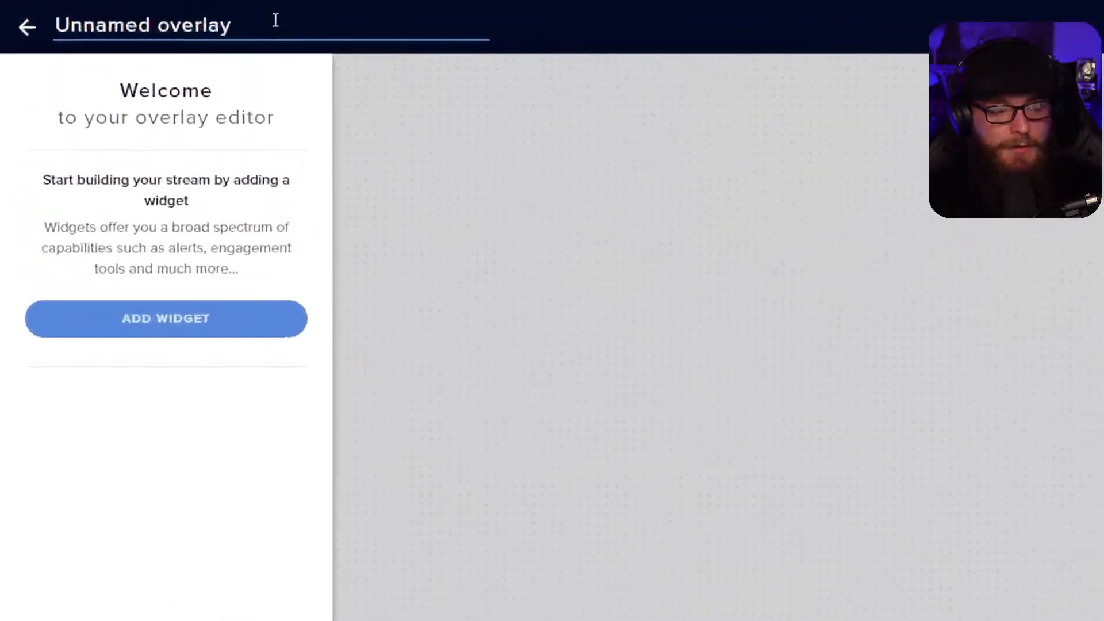
pyautogui.press('BackSpace')
pyautogui.press('BackSpace')
pyautogui.press('BackSpace')
pyautogui.press('BackSpace')
pyautogui.press('BackSpace')
pyautogui.press('BackSpace')
pyautogui.press('BackSpace')
pyautogui.press('BackSpace')
pyautogui.press('BackSpace')
pyautogui.press('BackSpace')
pyautogui.press('BackSpace')
pyautogui.press('BackSpace')
pyautogui.press('BackSpace')
pyautogui.press('BackSpace')
pyautogui.press('BackSpace')
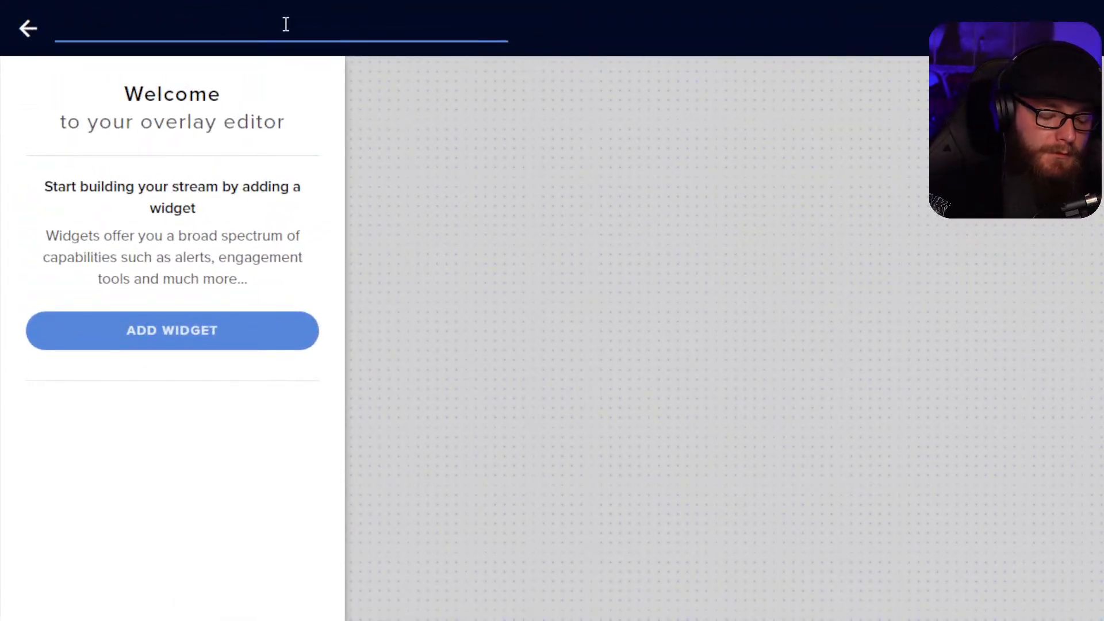
pyautogui.write('Short Bre')
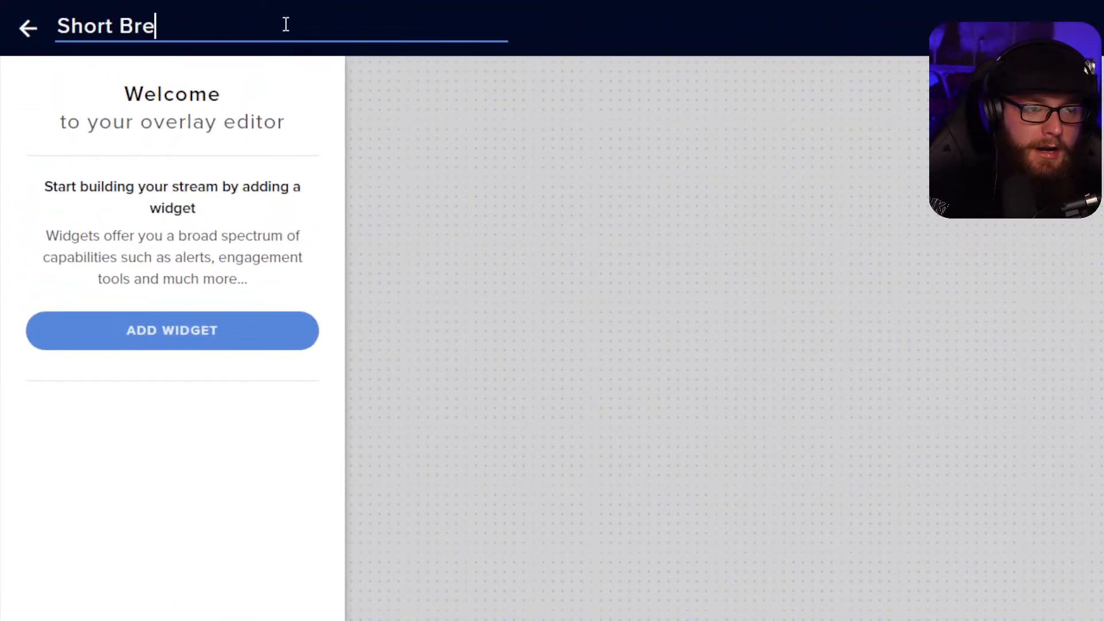
pyautogui.write('ak OV')
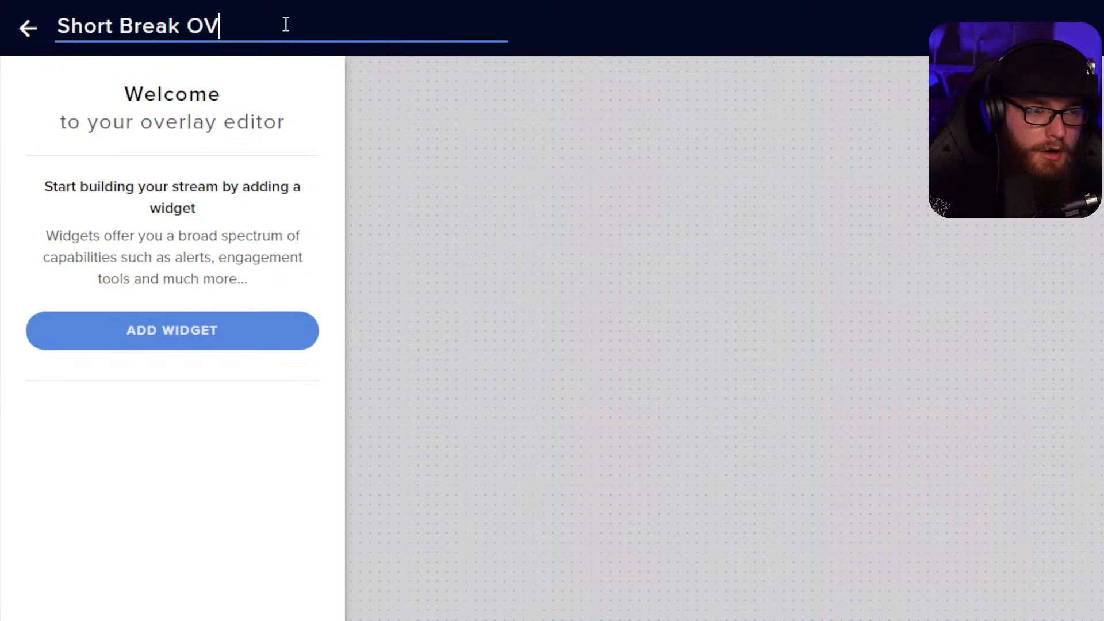
pyautogui.write('erl')
pyautogui.press('BackSpace')
pyautogui.press('BackSpace')
pyautogui.press('BackSpace')
pyautogui.press('BackSpace')
pyautogui.write('verlay')
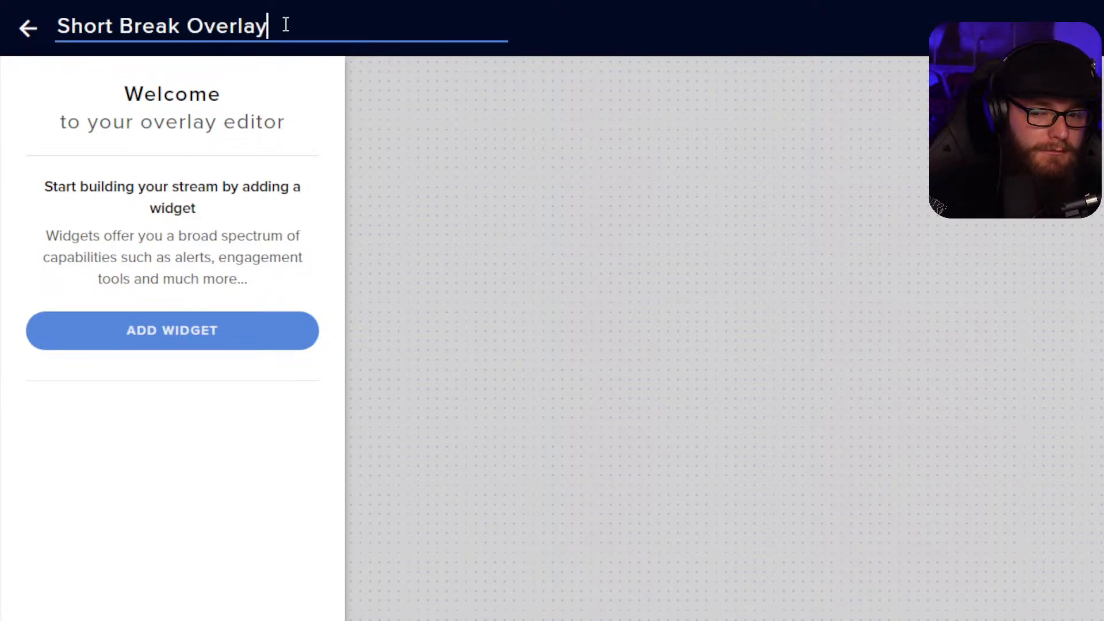
pyautogui.click(280, 54)
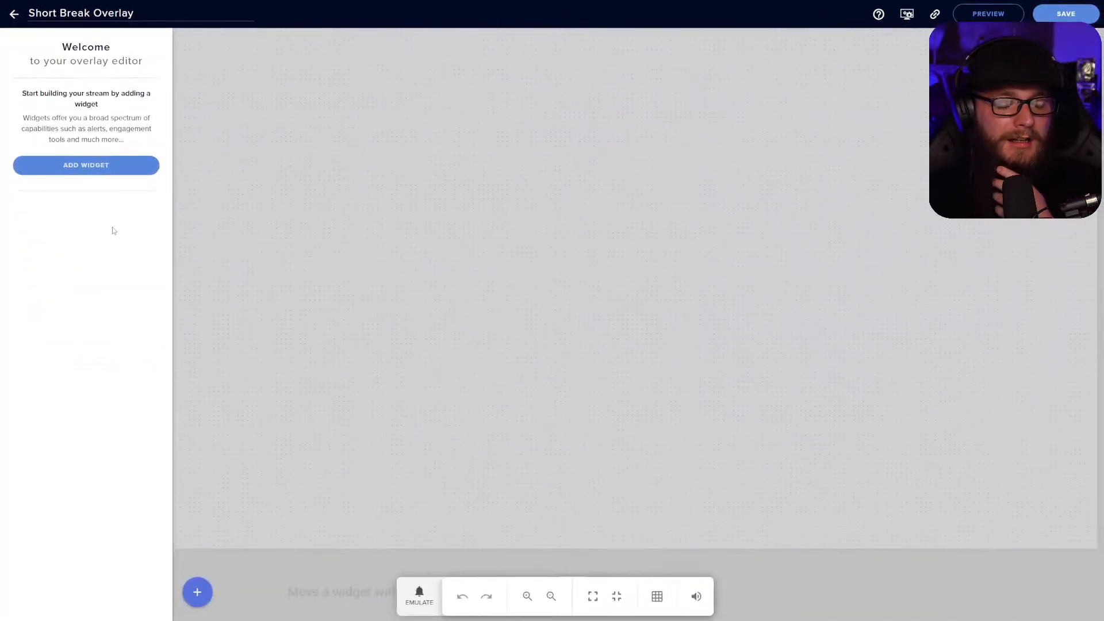
# Add an image widget to the overlay, upload Break.png from the Screens folder and set it as the widget's image.
pyautogui.click(196, 598)
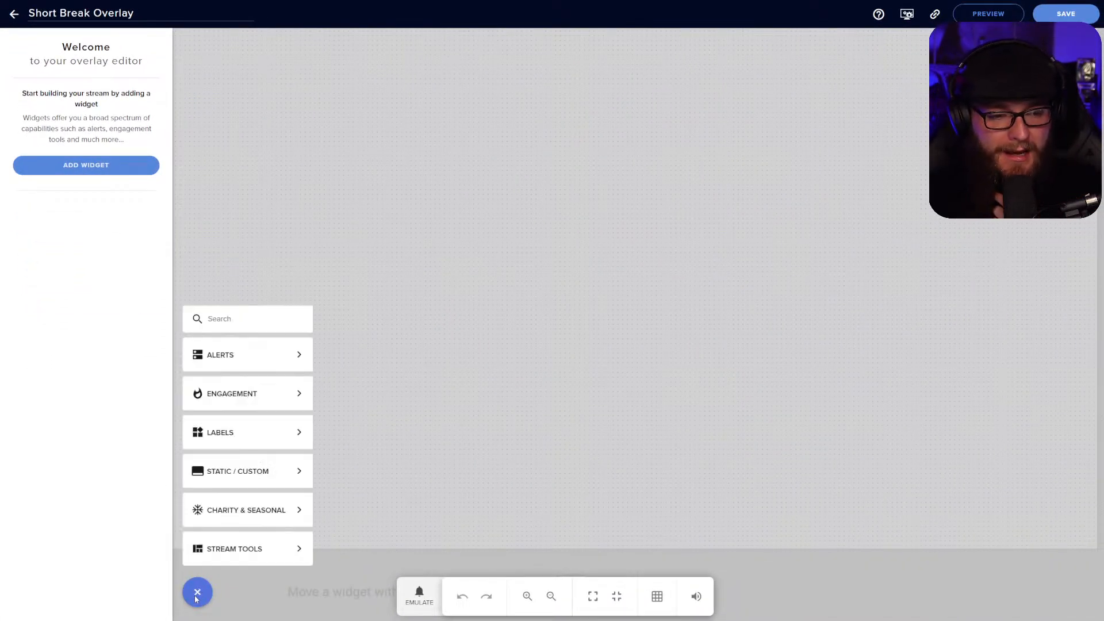
pyautogui.moveTo(274, 471)
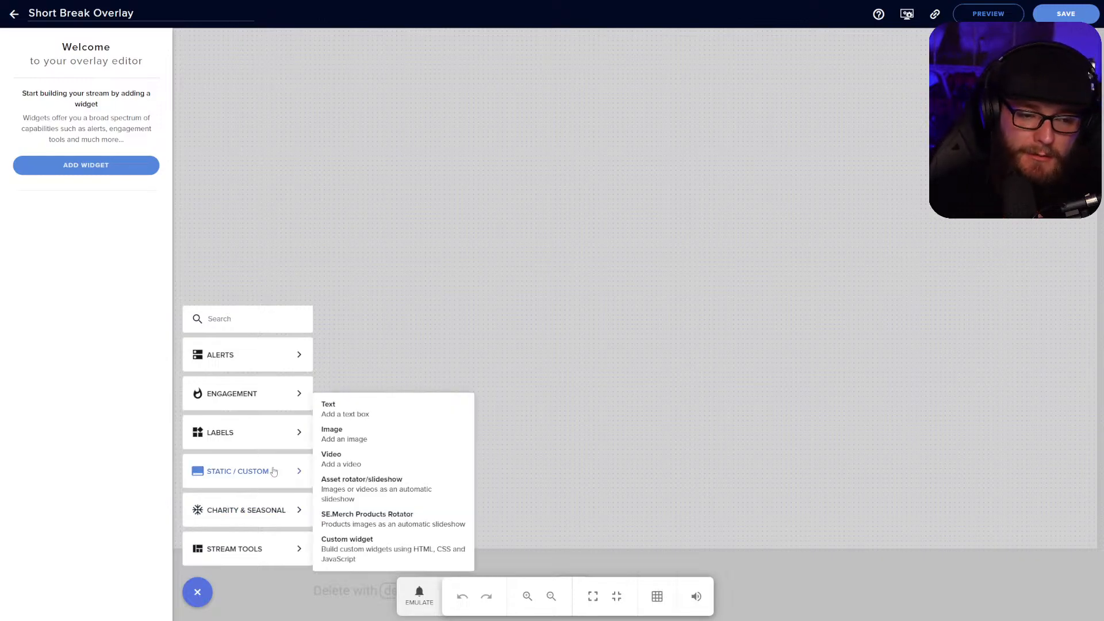
pyautogui.click(369, 440)
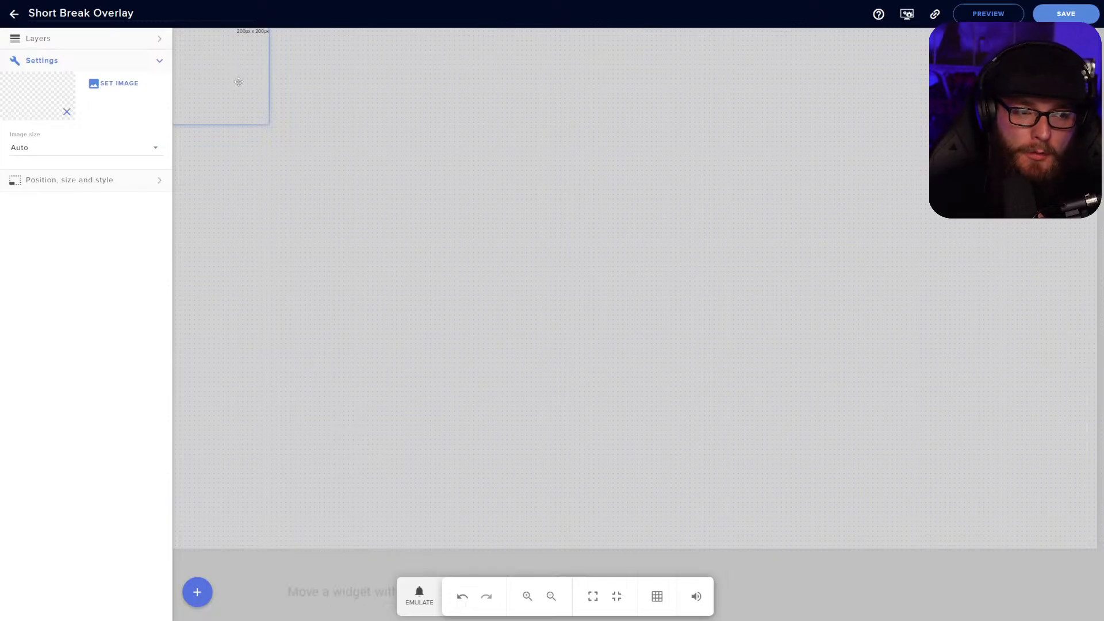
pyautogui.click(119, 83)
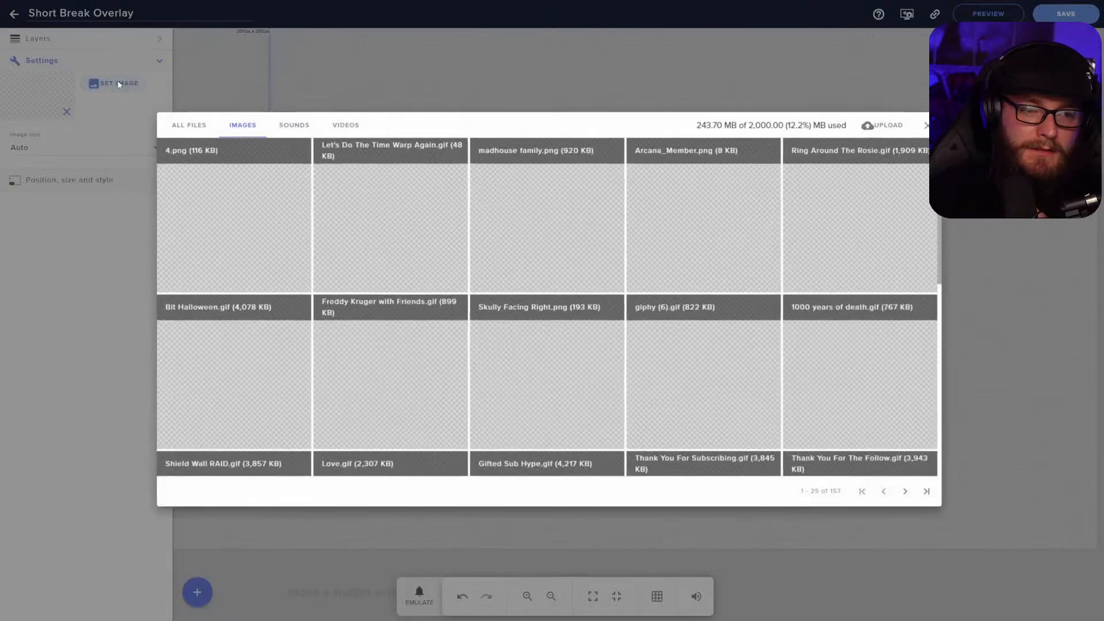
pyautogui.click(894, 126)
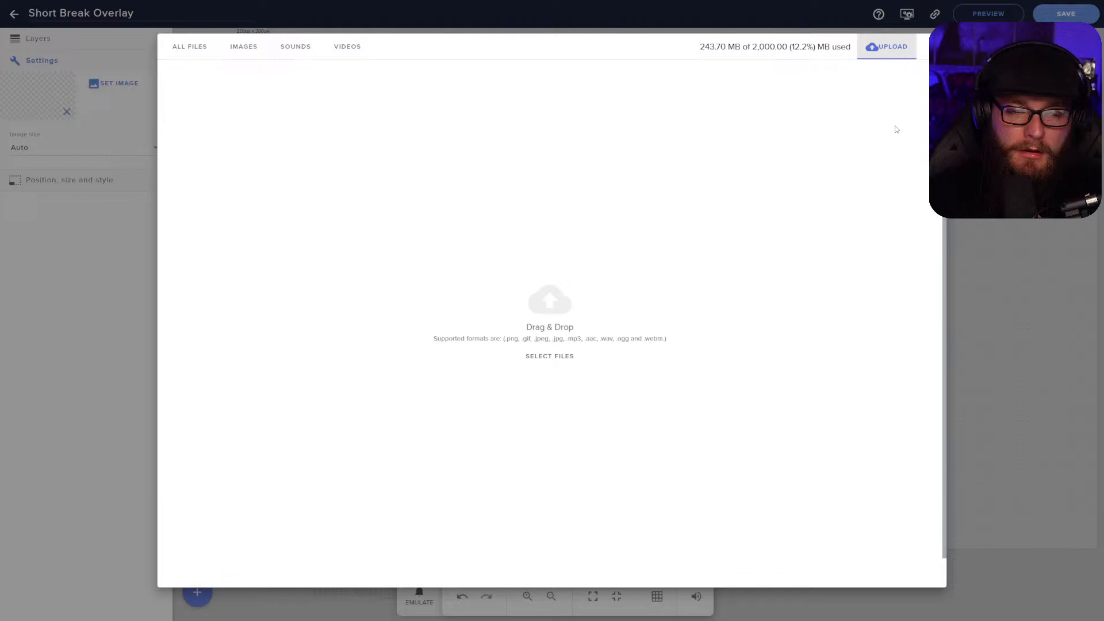
pyautogui.click(549, 355)
pyautogui.click(504, 130)
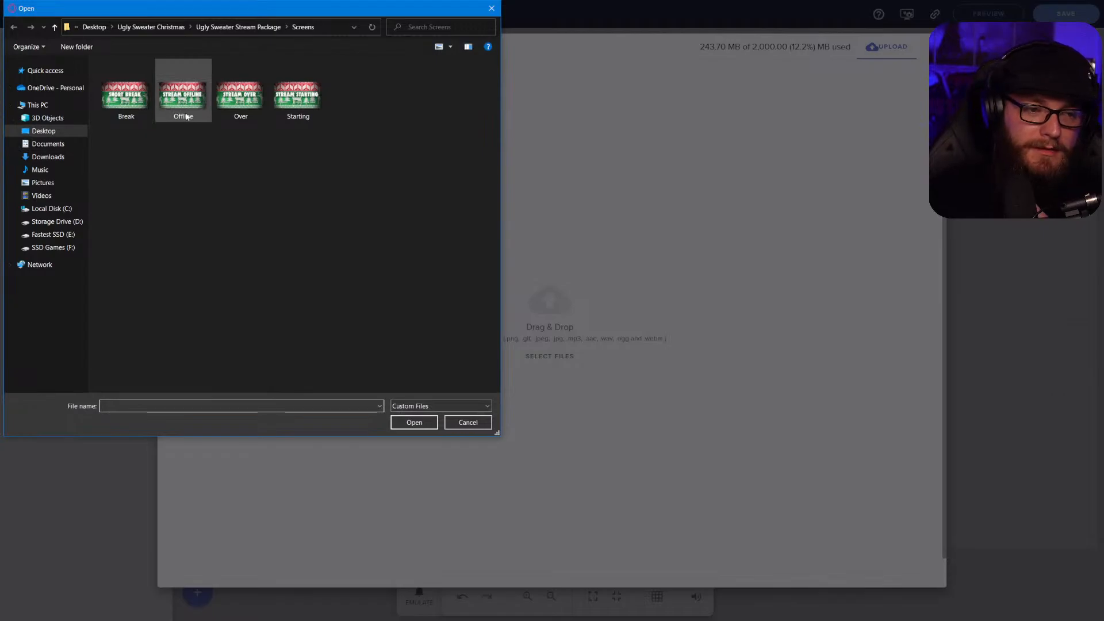
pyautogui.doubleClick(125, 98)
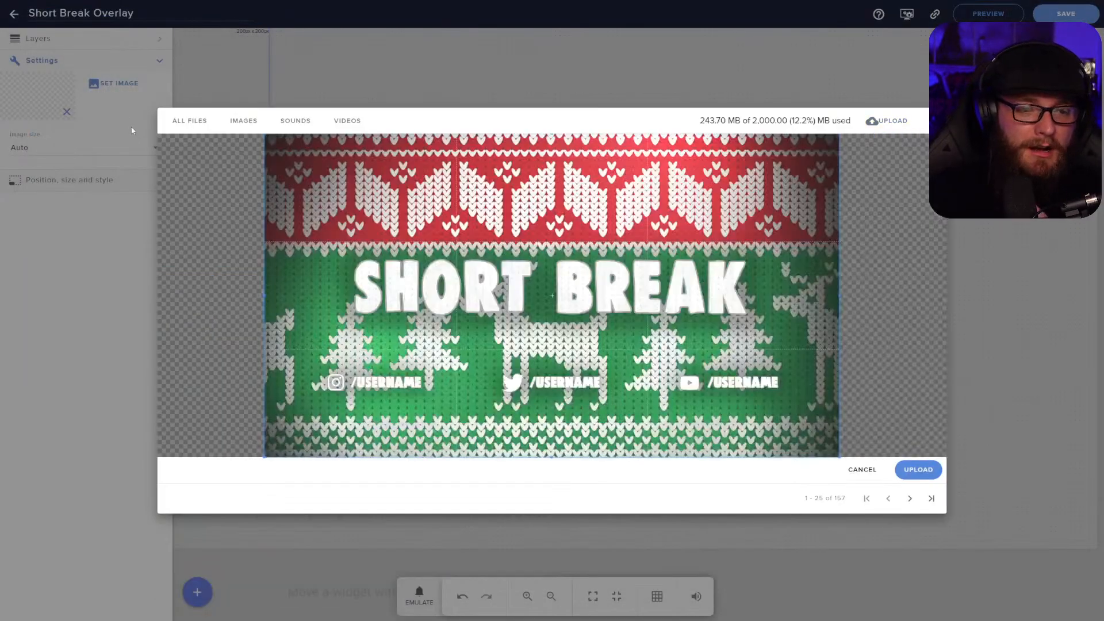
pyautogui.click(918, 469)
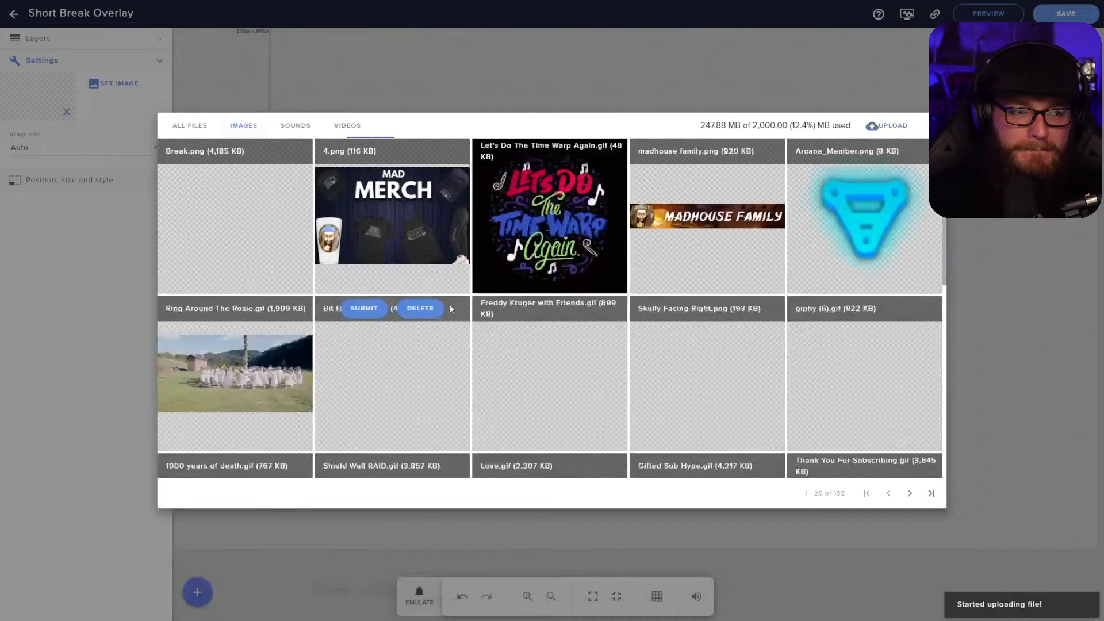
pyautogui.click(201, 150)
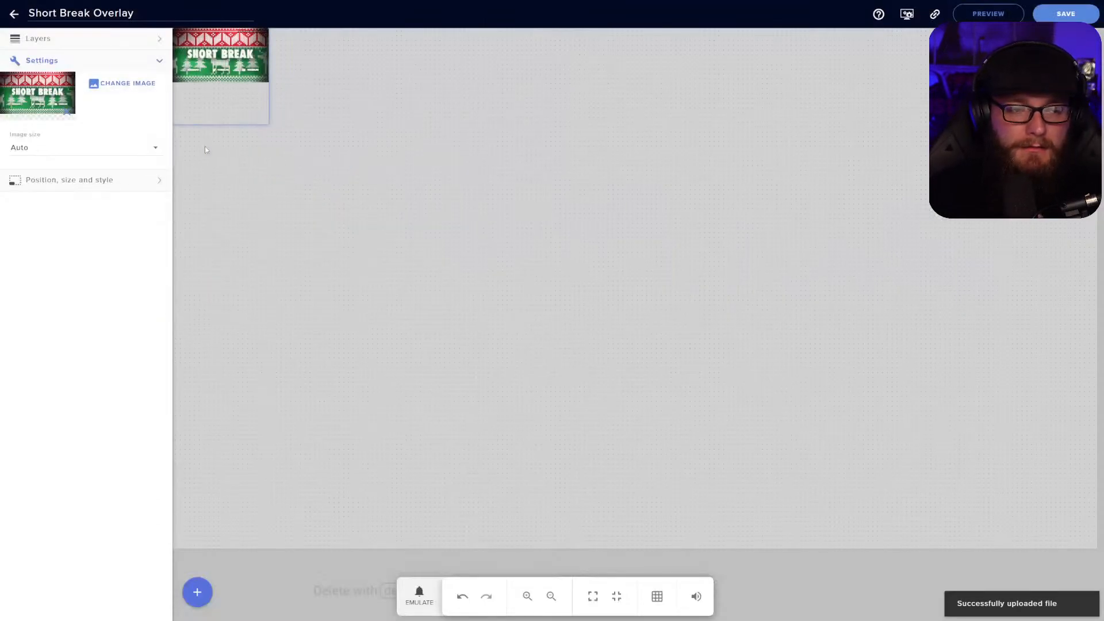
# Move the Short Break image slightly, try the Scaled image size on it and return the setting to Auto.
pyautogui.moveTo(238, 96)
pyautogui.mouseDown()
pyautogui.moveTo(276, 112)
pyautogui.moveTo(238, 89)
pyautogui.moveTo(250, 96)
pyautogui.mouseUp()
pyautogui.click(100, 149)
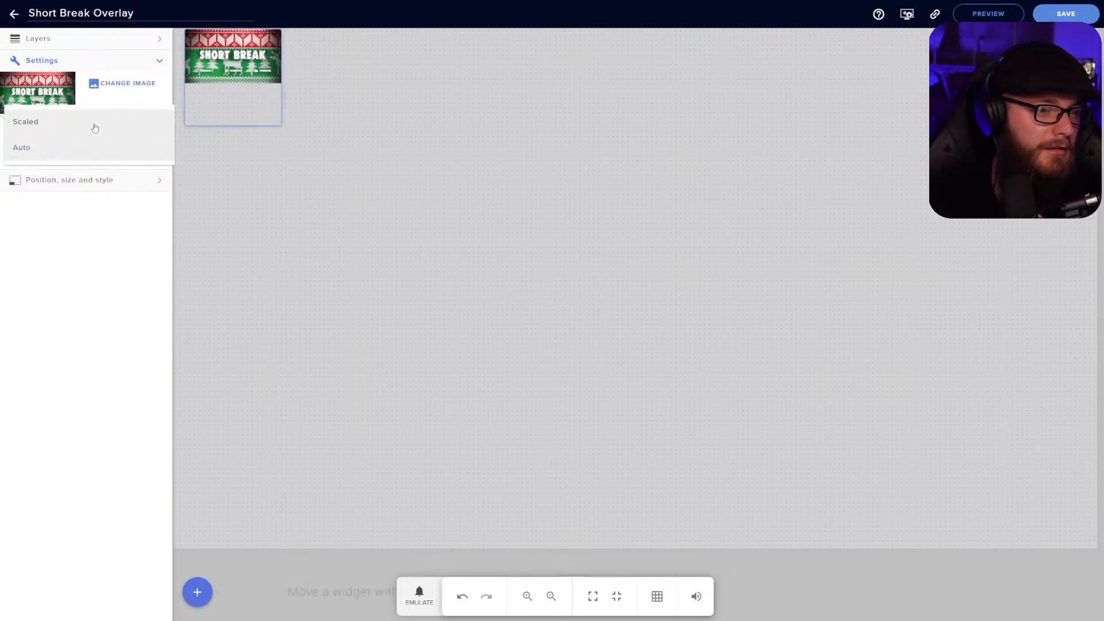
pyautogui.click(95, 125)
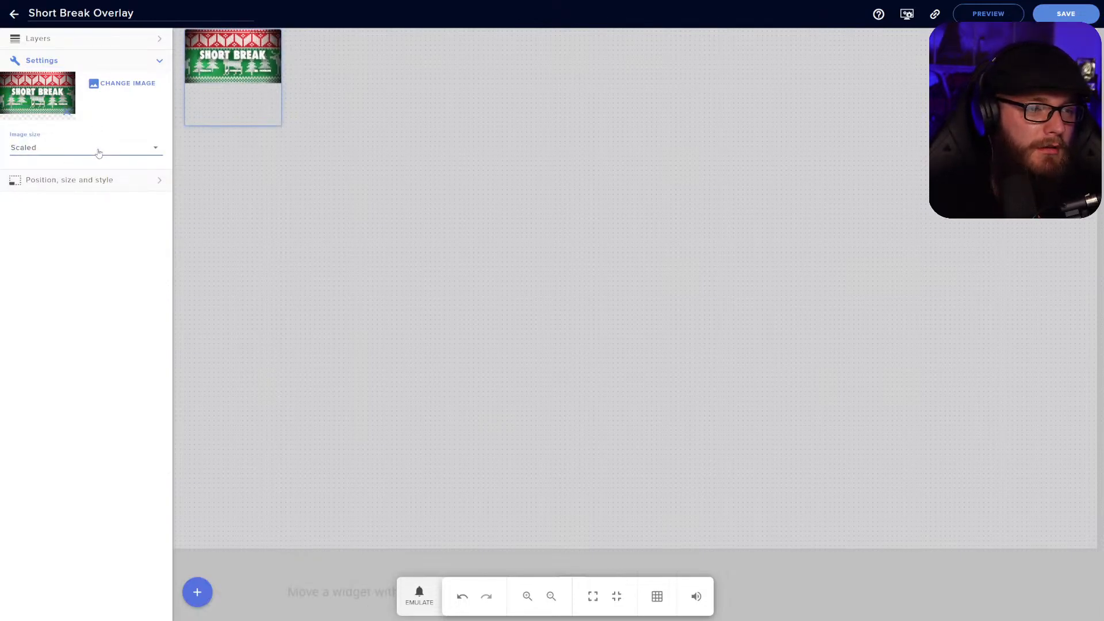
pyautogui.click(98, 151)
pyautogui.click(95, 175)
# Resize the Short Break image widget to 1920 px wide and 1080 px high and reposition it on the canvas.
pyautogui.click(106, 180)
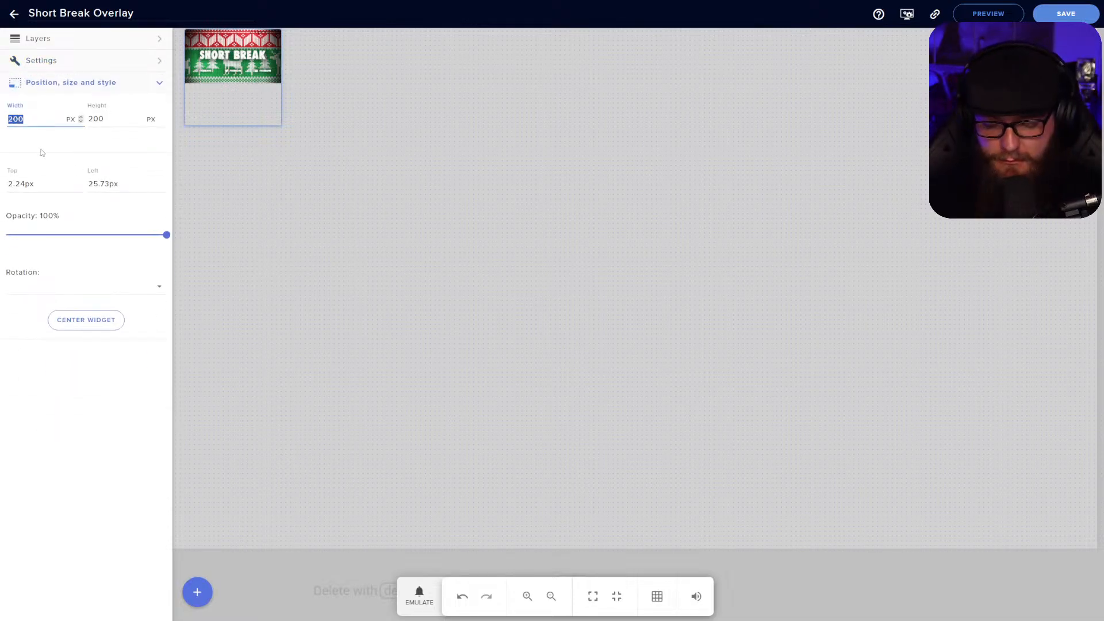
pyautogui.write('1920')
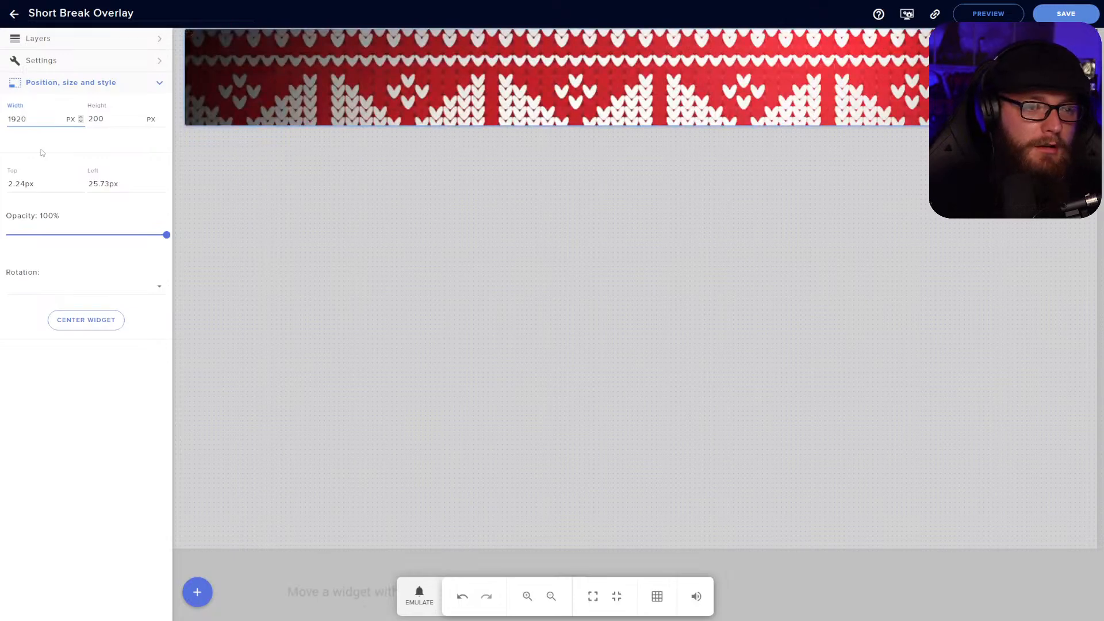
pyautogui.press('Tab')
pyautogui.write('1080')
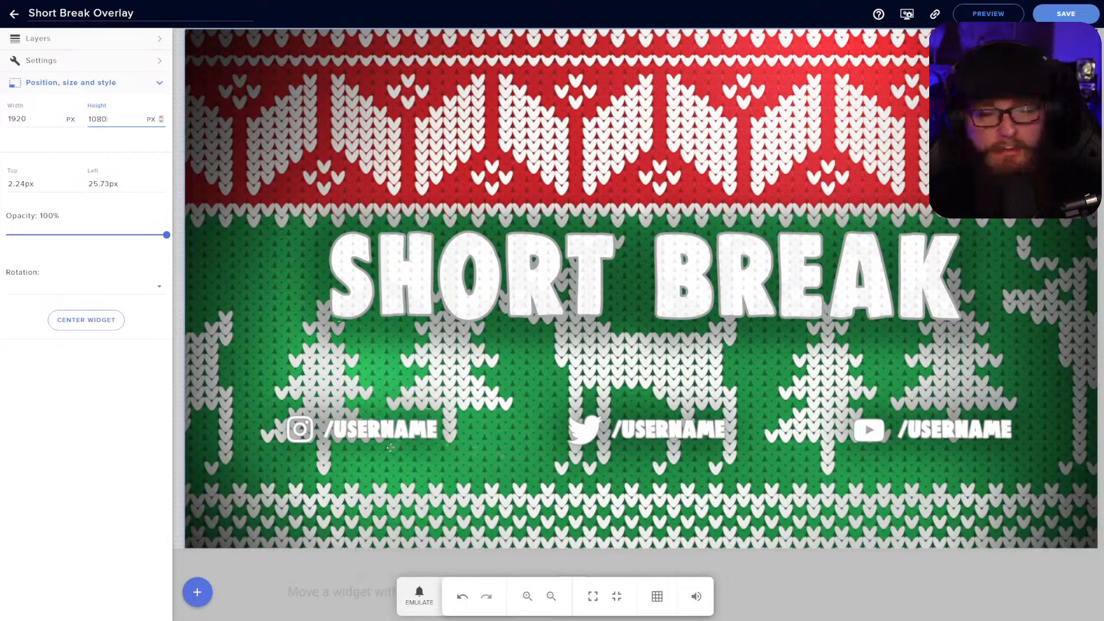
pyautogui.moveTo(390, 447); pyautogui.dragTo(389, 435)
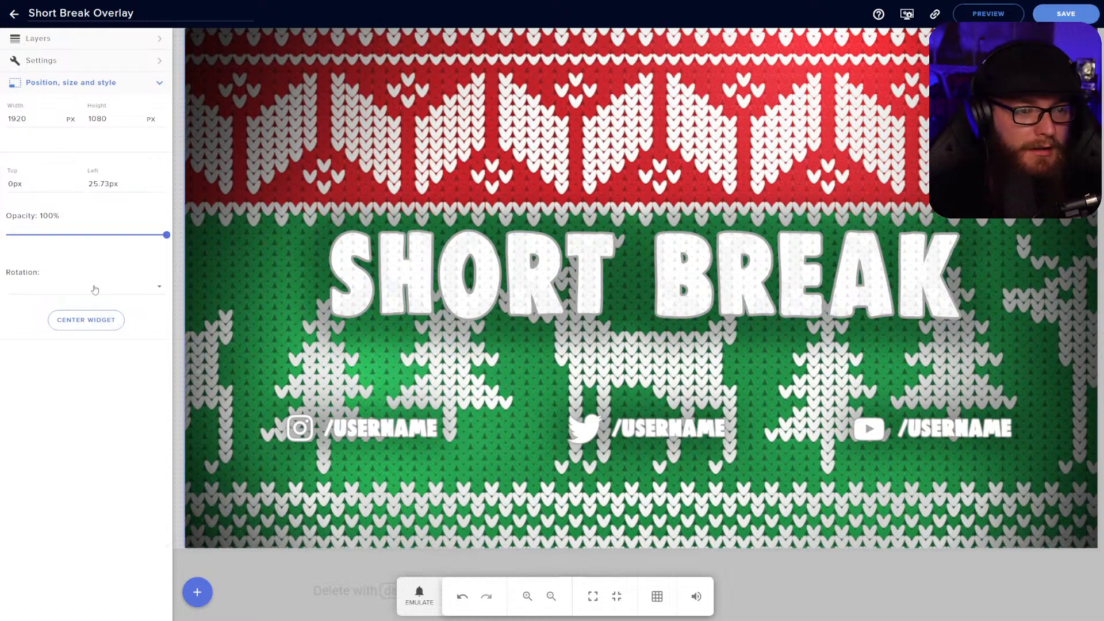
pyautogui.click(68, 58)
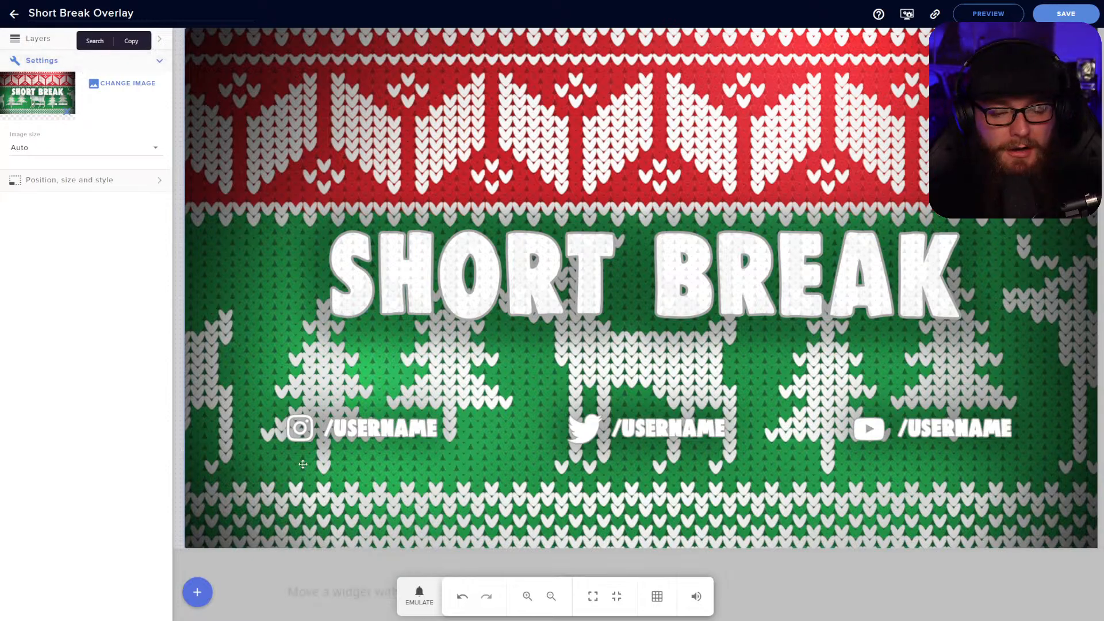
pyautogui.moveTo(365, 420); pyautogui.dragTo(405, 415)
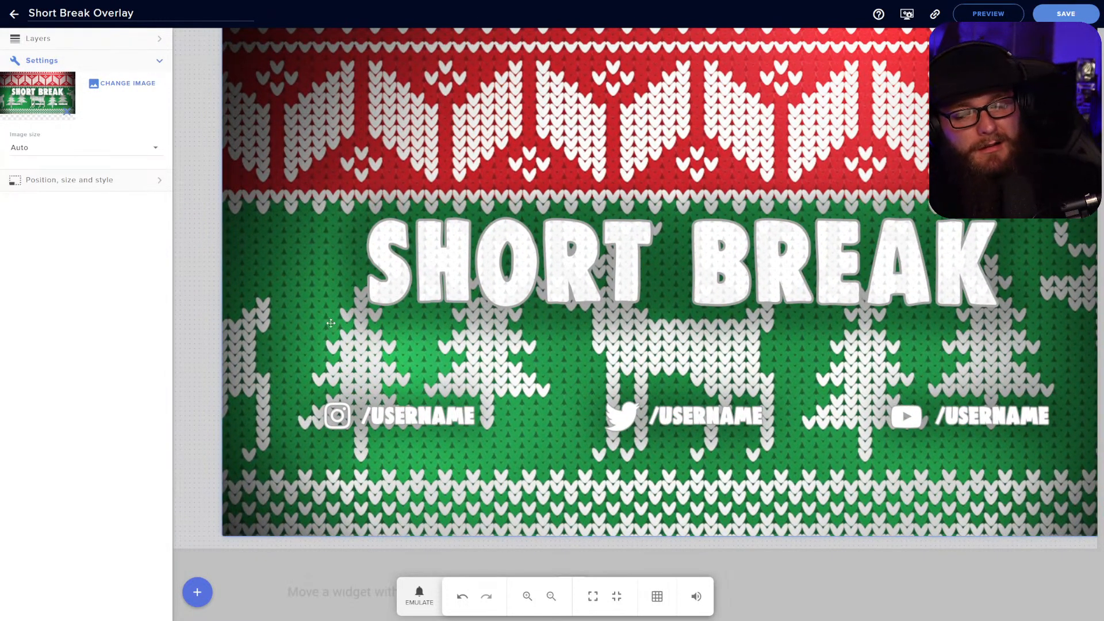
# Check the widget categories, review the Ugly Sweater package description on Elgato Marketplace and return to the overlay editor.
pyautogui.click(202, 598)
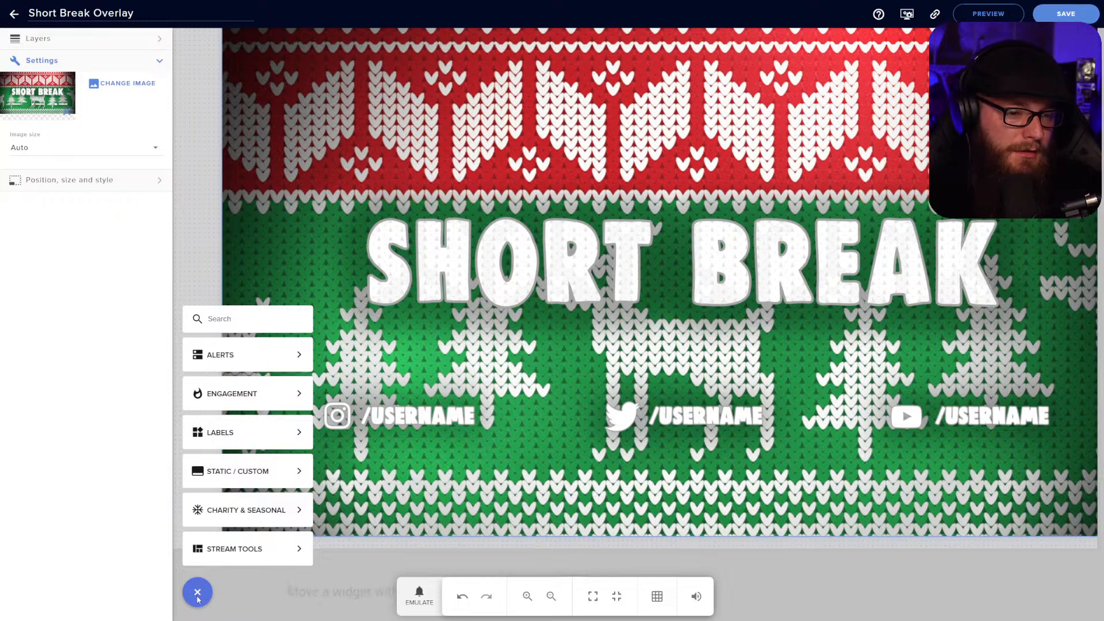
pyautogui.moveTo(242, 478)
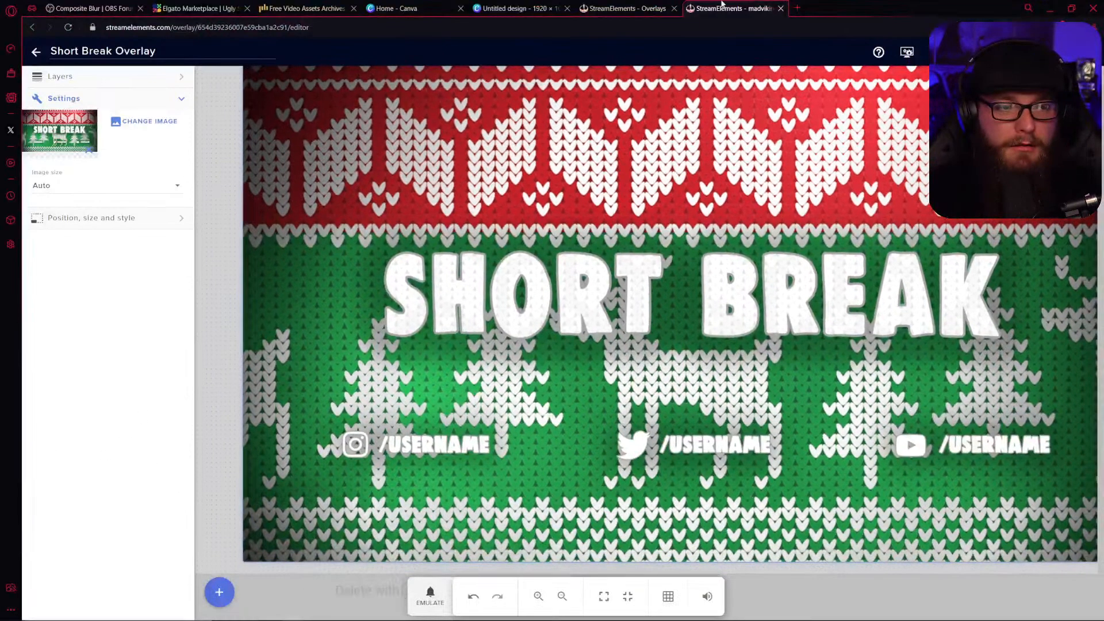
pyautogui.click(170, 10)
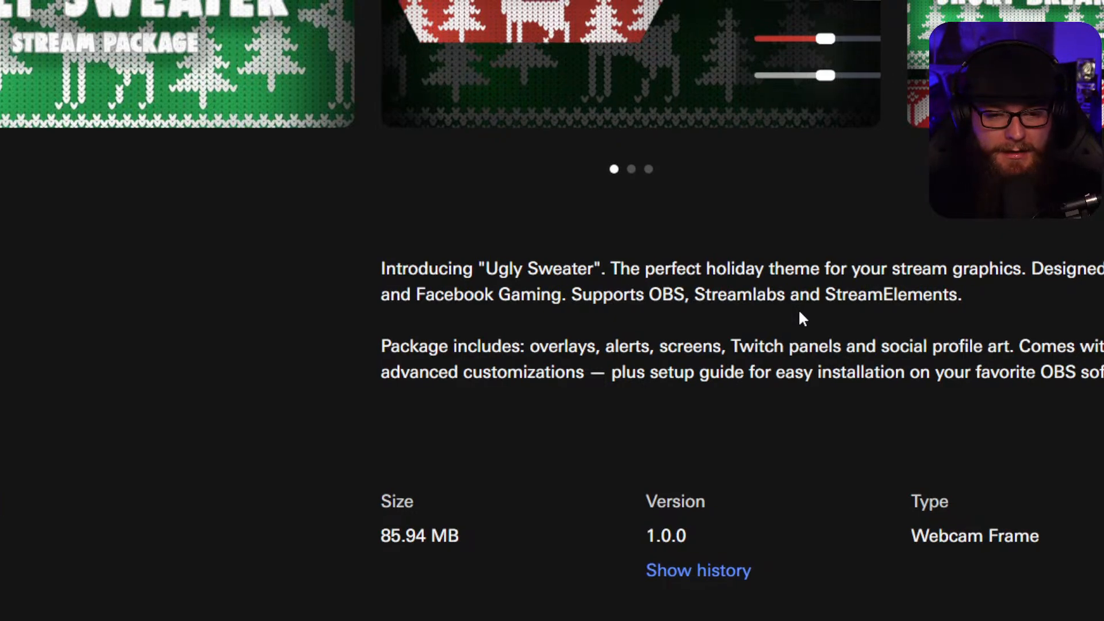
pyautogui.click(717, 7)
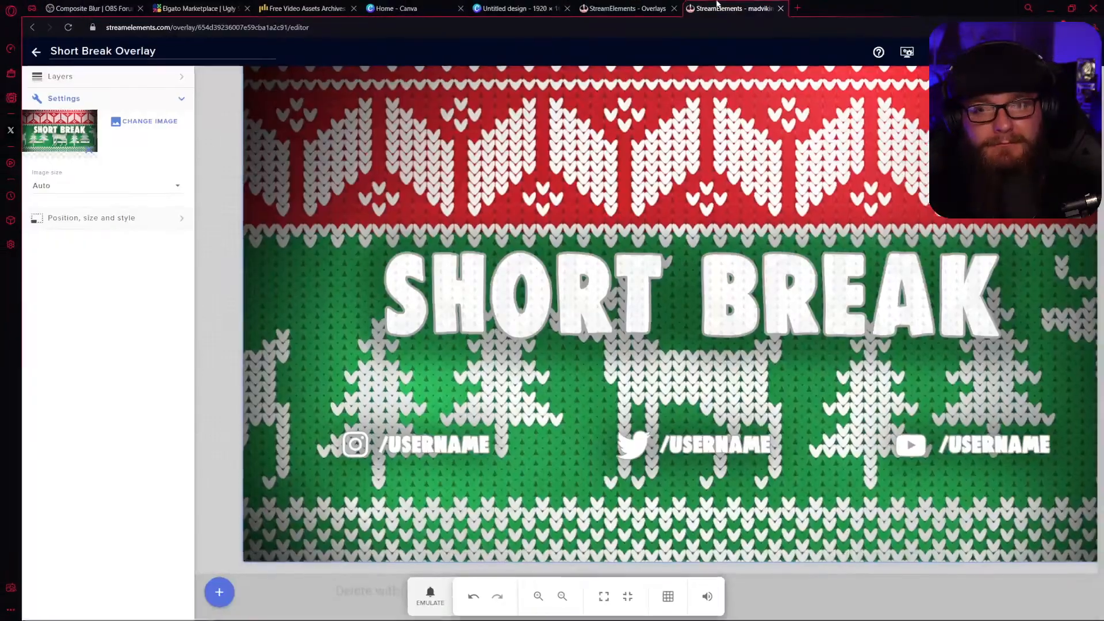
# Search the Ugly Sweater Stream Package folders, including PSDs and Screens, for another image to upload, and close the image library.
pyautogui.click(147, 121)
pyautogui.moveTo(244, 171)
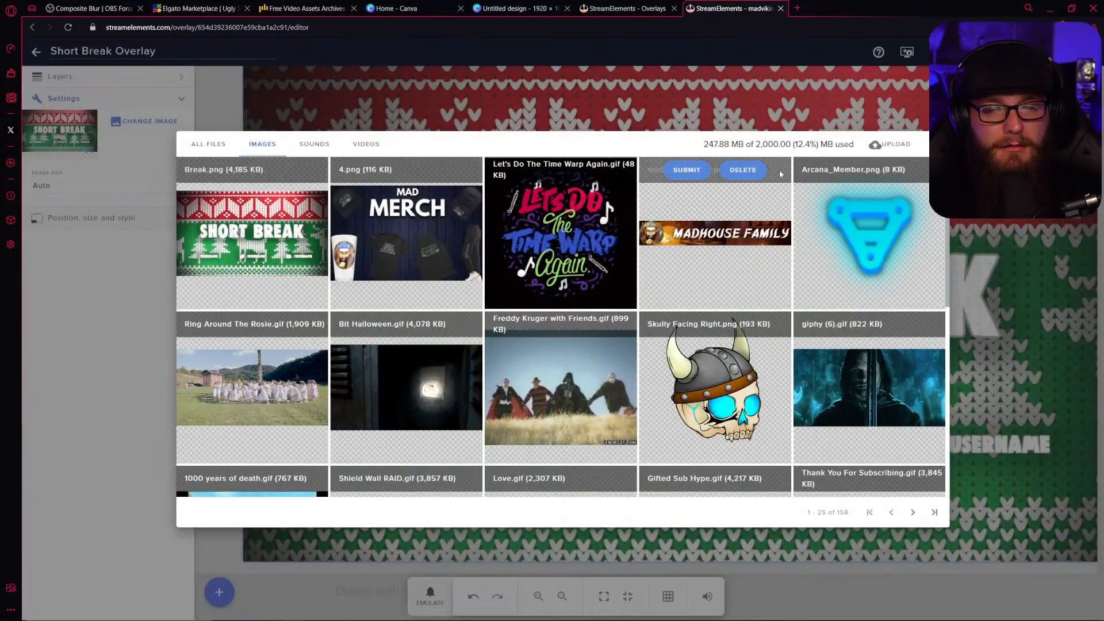
pyautogui.click(890, 82)
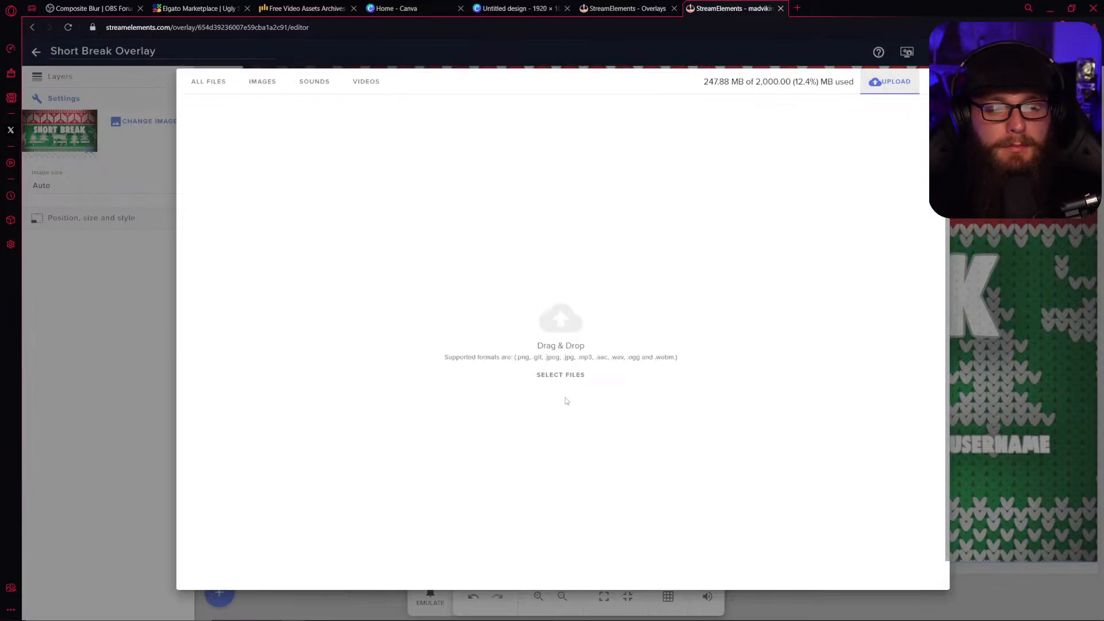
pyautogui.click(561, 374)
pyautogui.click(526, 444)
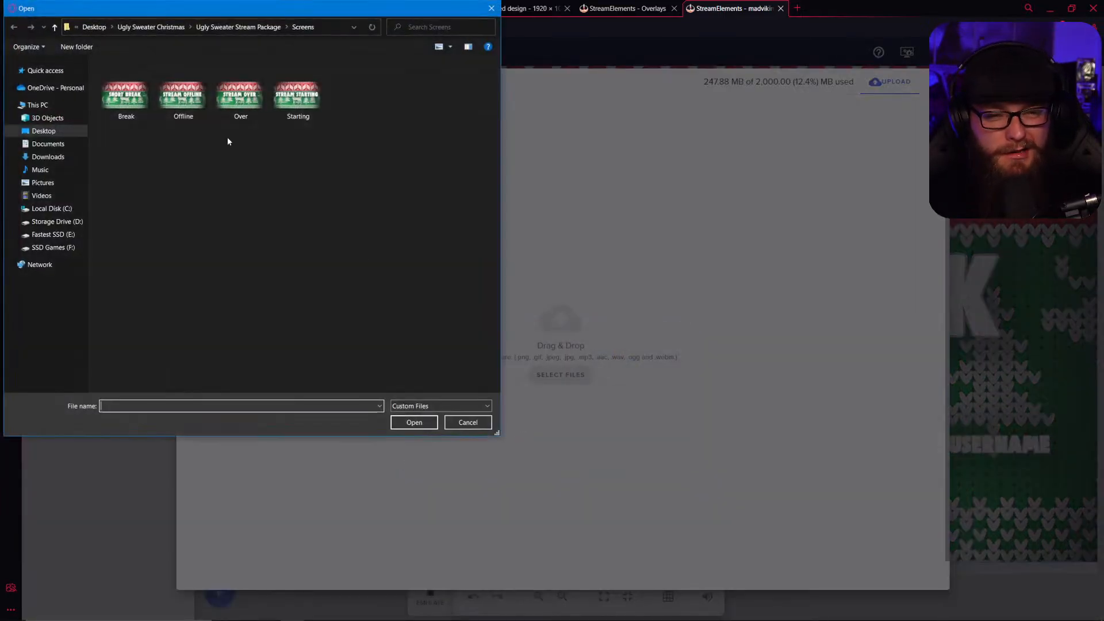
pyautogui.click(57, 26)
pyautogui.doubleClick(159, 128)
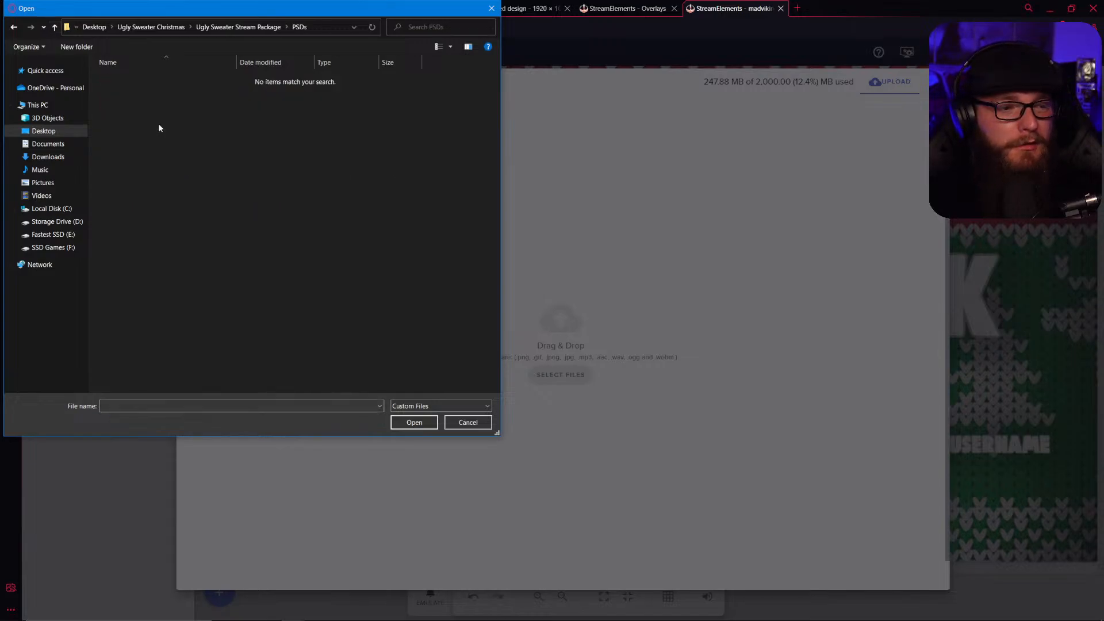
pyautogui.click(55, 28)
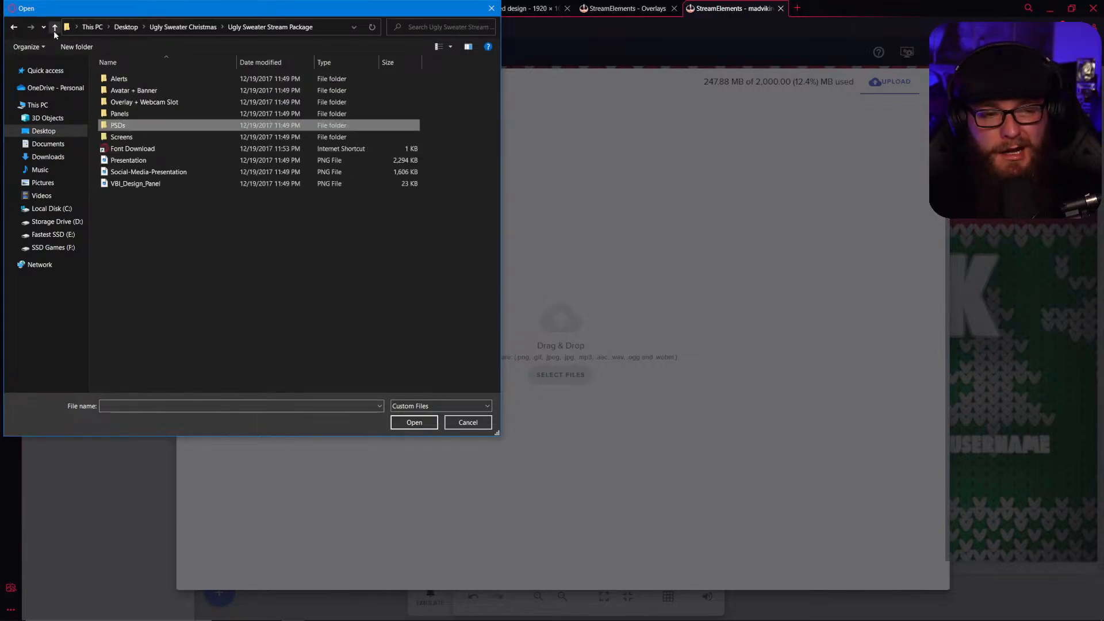
pyautogui.click(166, 138)
pyautogui.doubleClick(165, 137)
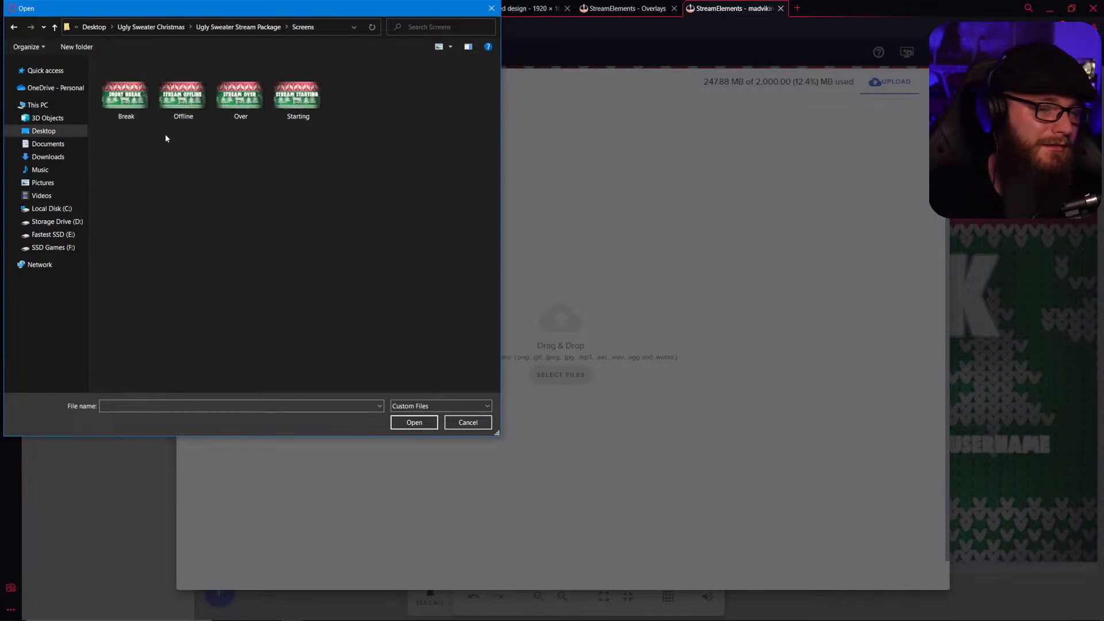
pyautogui.click(55, 28)
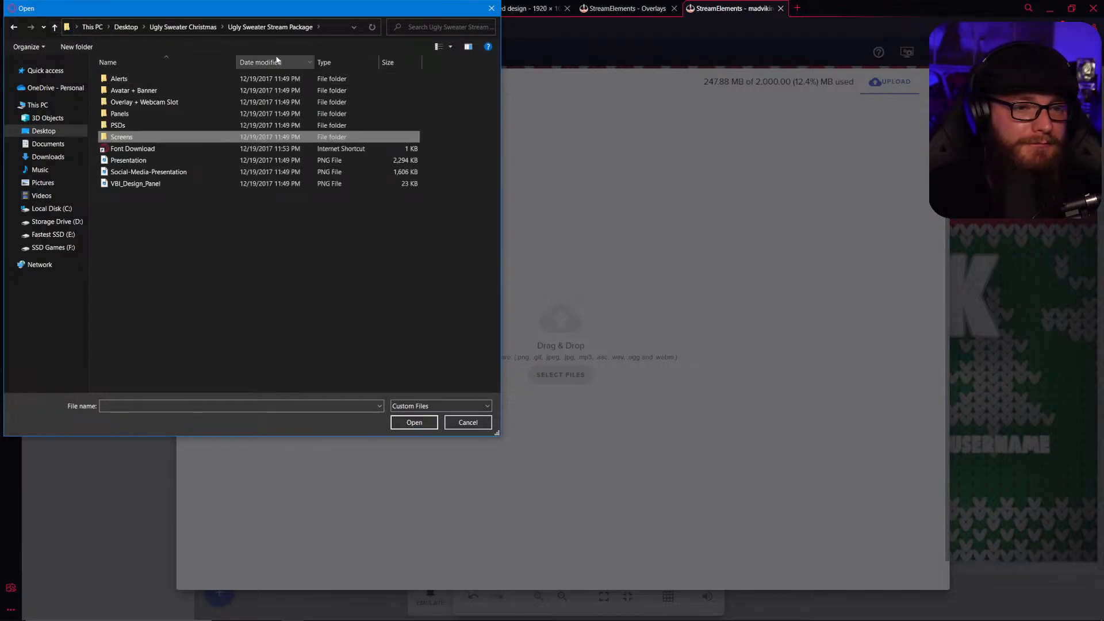
pyautogui.click(491, 9)
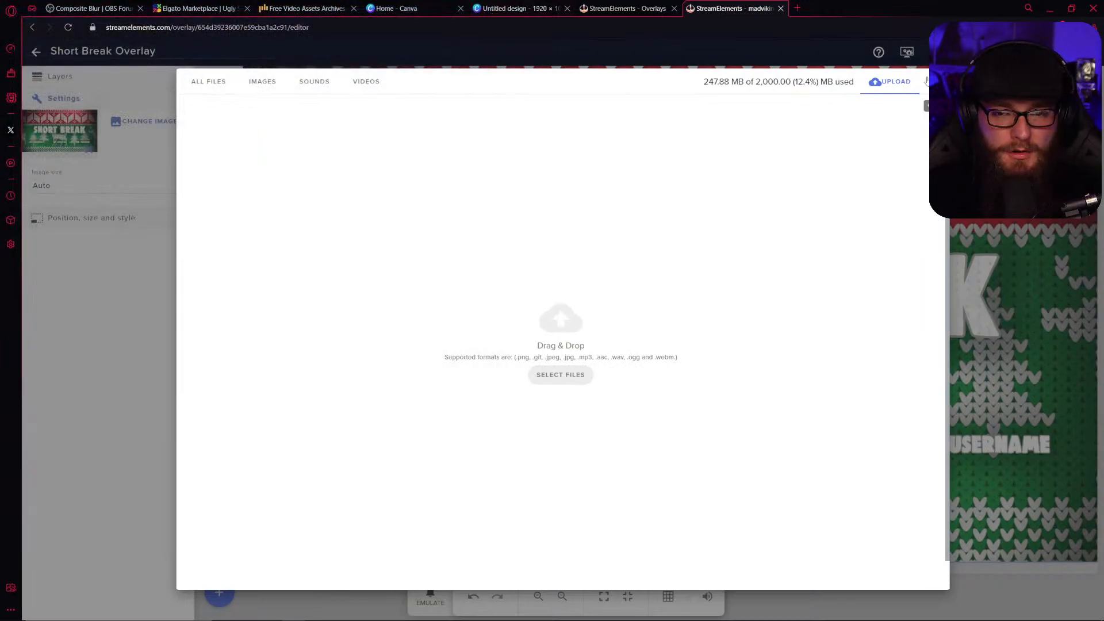
pyautogui.click(936, 82)
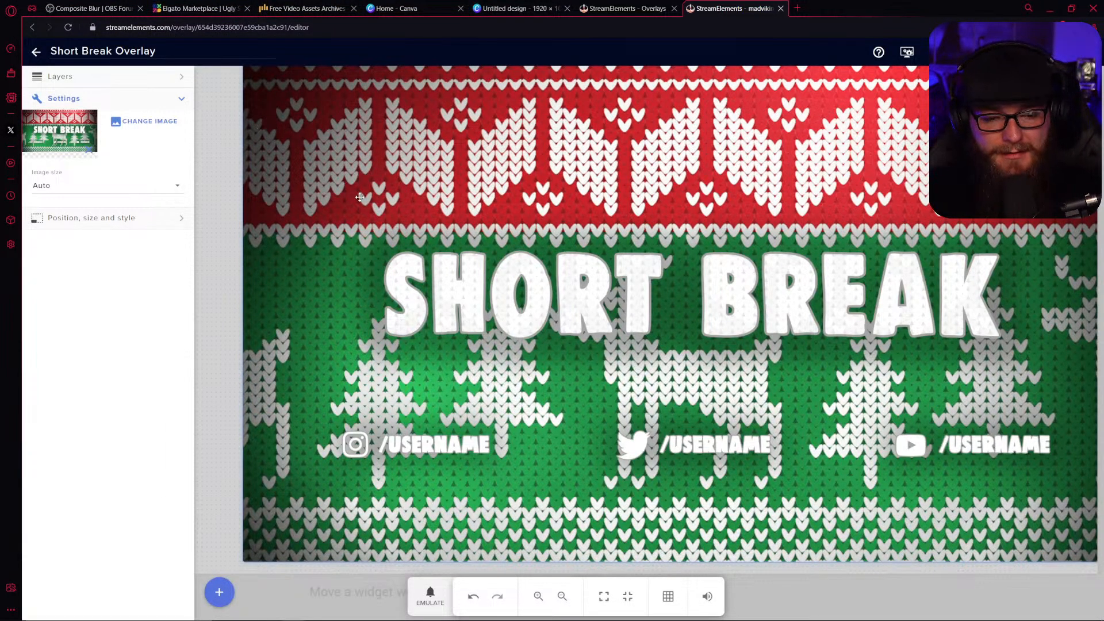
# Delete the Short Break image widget from the overlay and look through the available widget categories, including Static / Custom, Stream Tools and Alerts.
pyautogui.press('Delete')
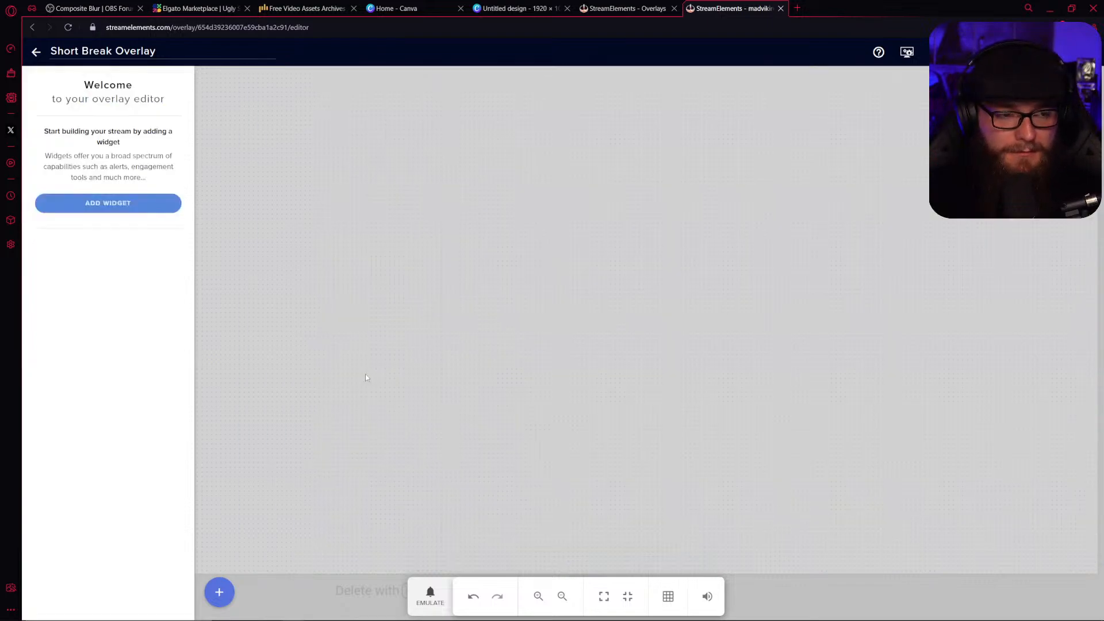
pyautogui.click(130, 208)
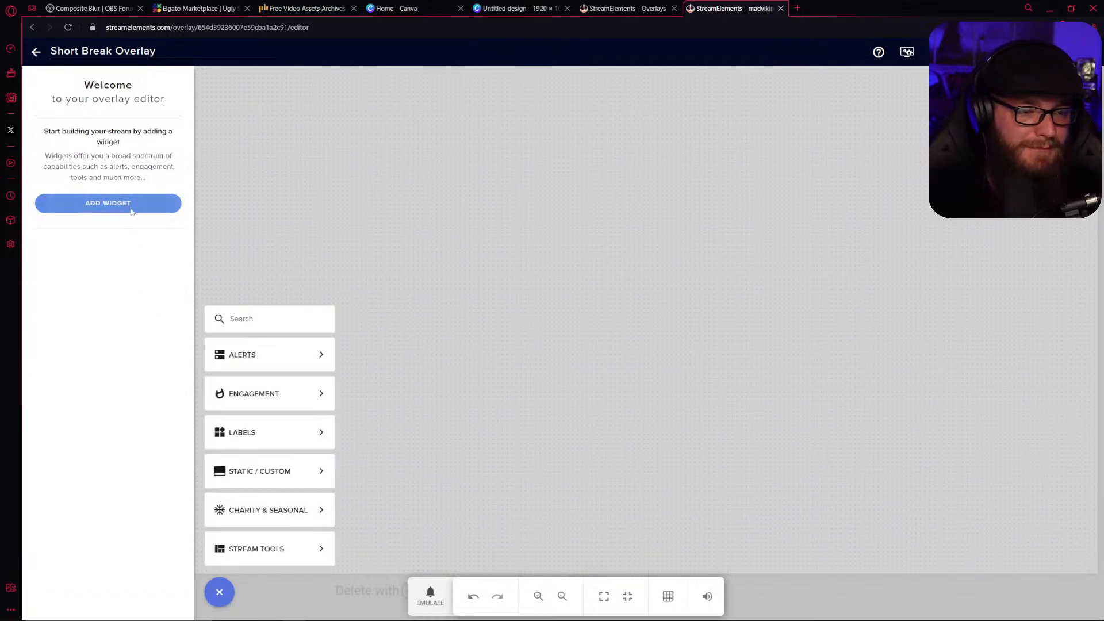
pyautogui.moveTo(221, 484)
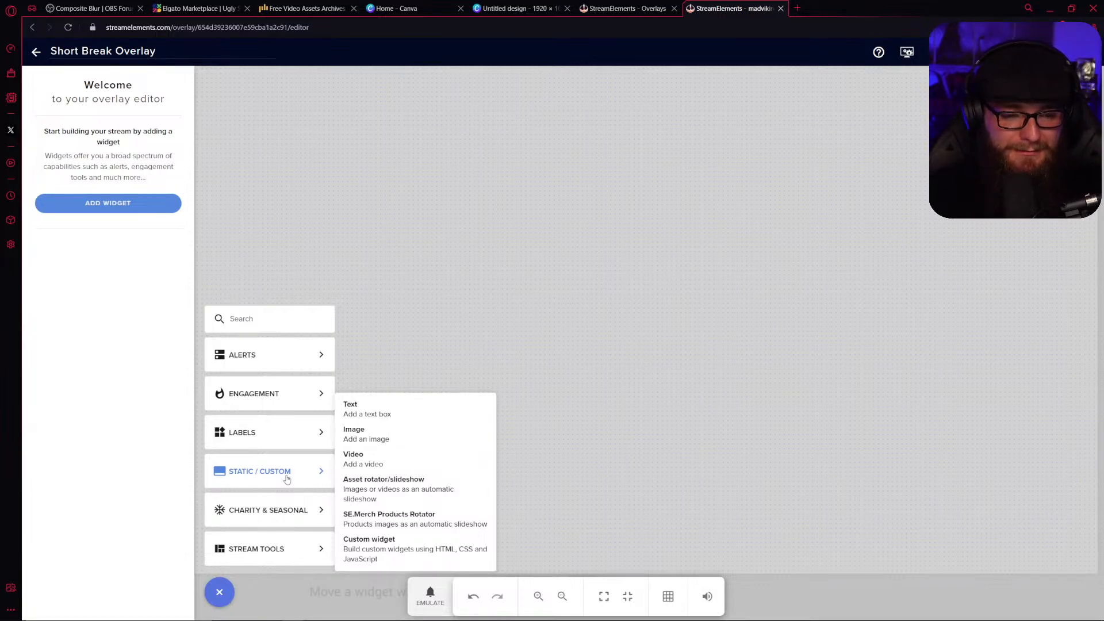
pyautogui.moveTo(292, 539)
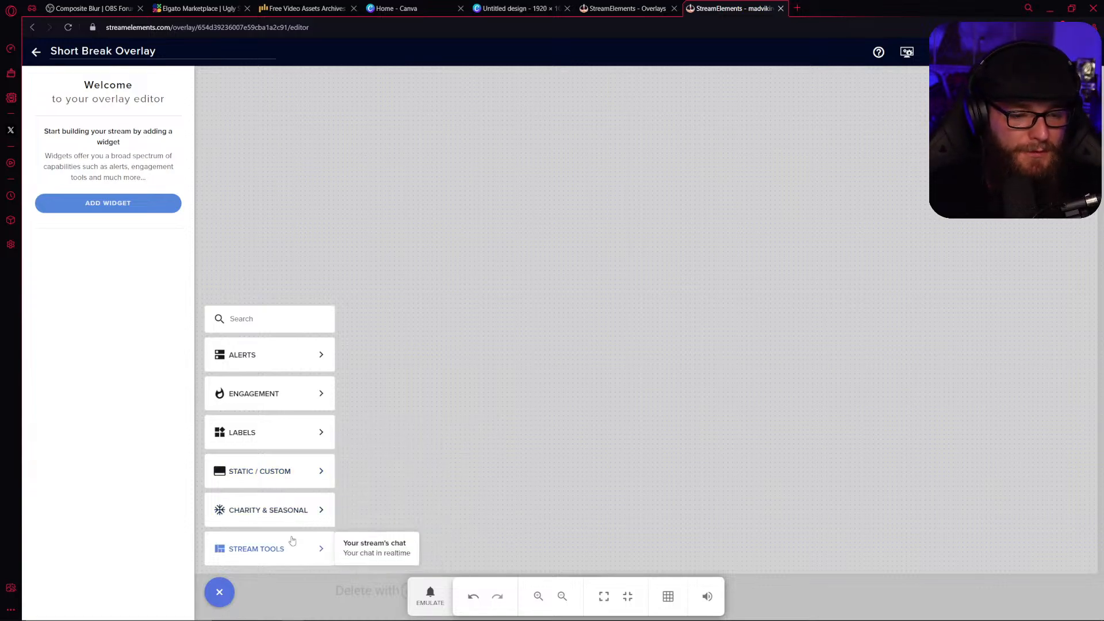
pyautogui.moveTo(299, 436)
pyautogui.moveTo(292, 470)
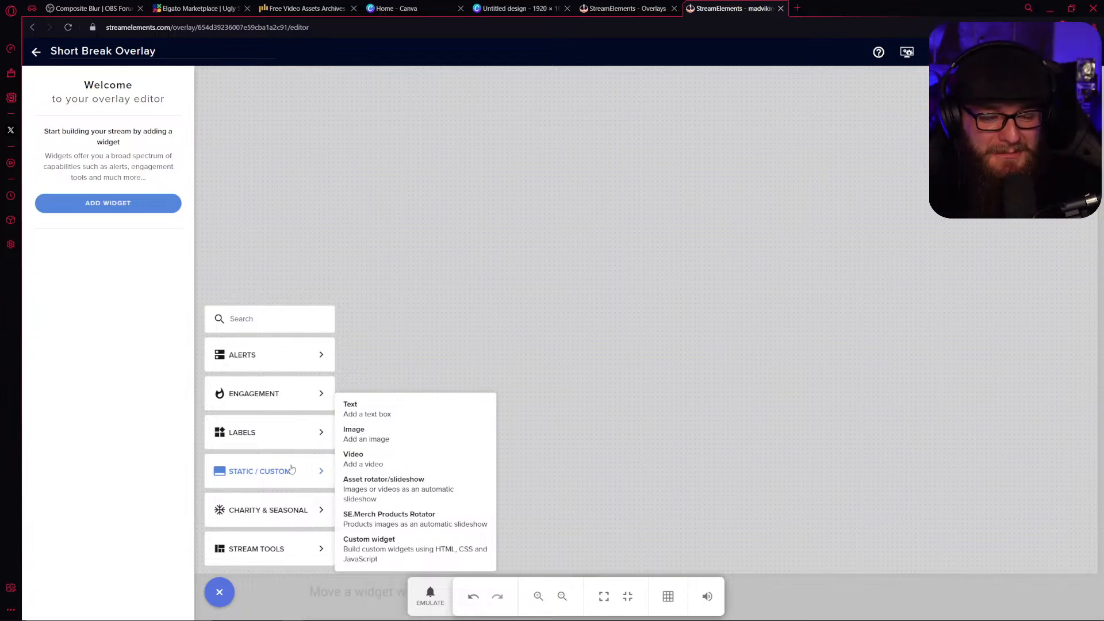
pyautogui.moveTo(286, 343)
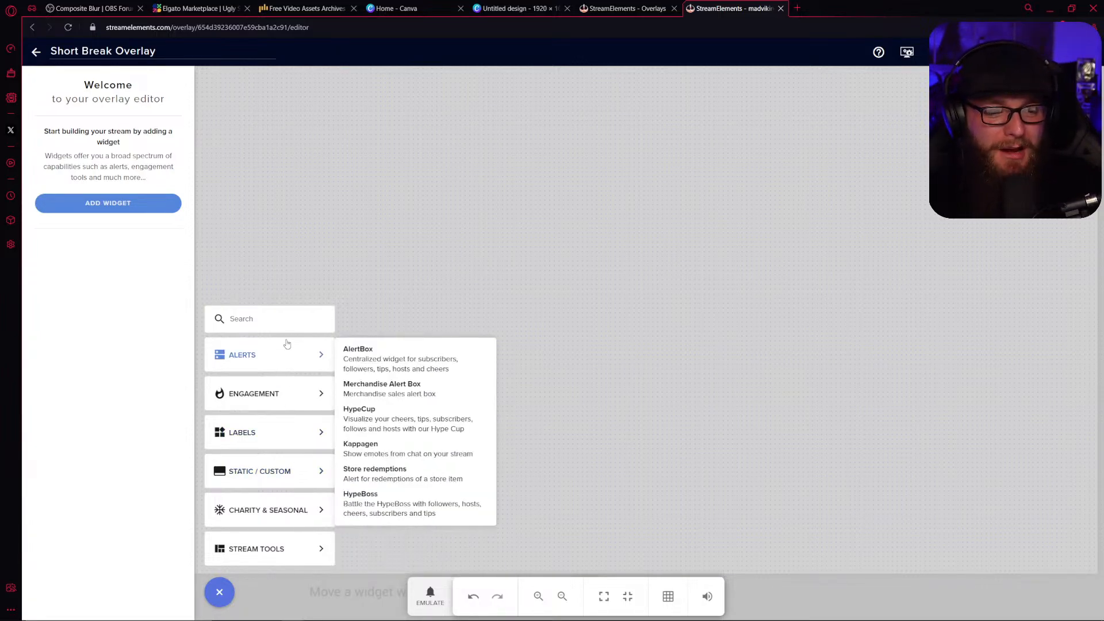
pyautogui.click(422, 277)
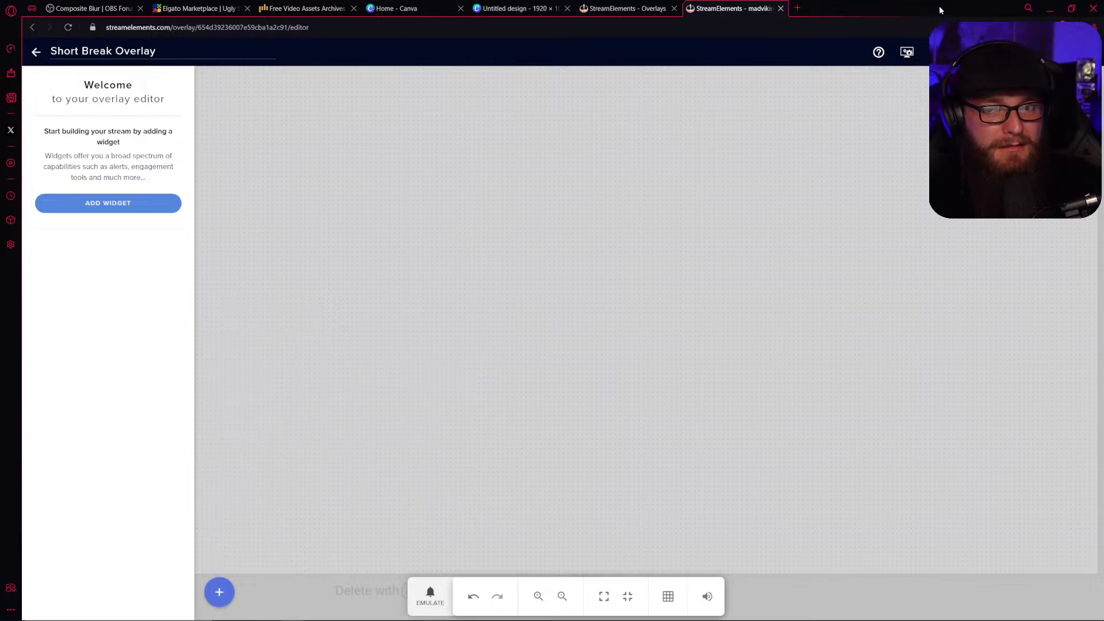
# Switch to OBS and examine the username placeholders on the Stream Over screen of the Bye Everyone scene.
pyautogui.click(1049, 7)
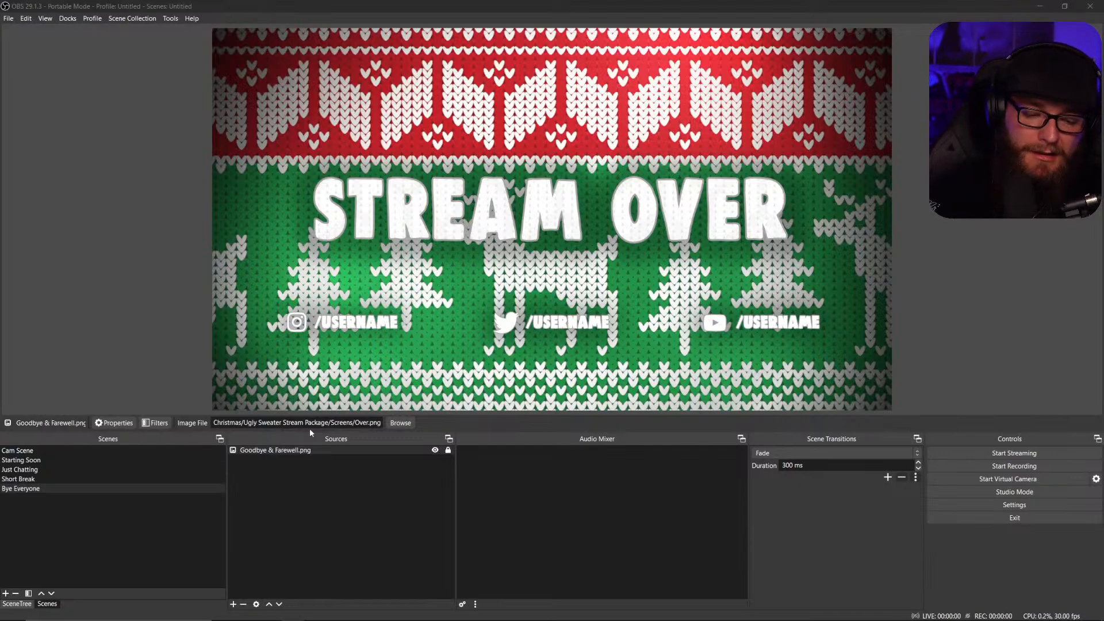
pyautogui.moveTo(296, 620)
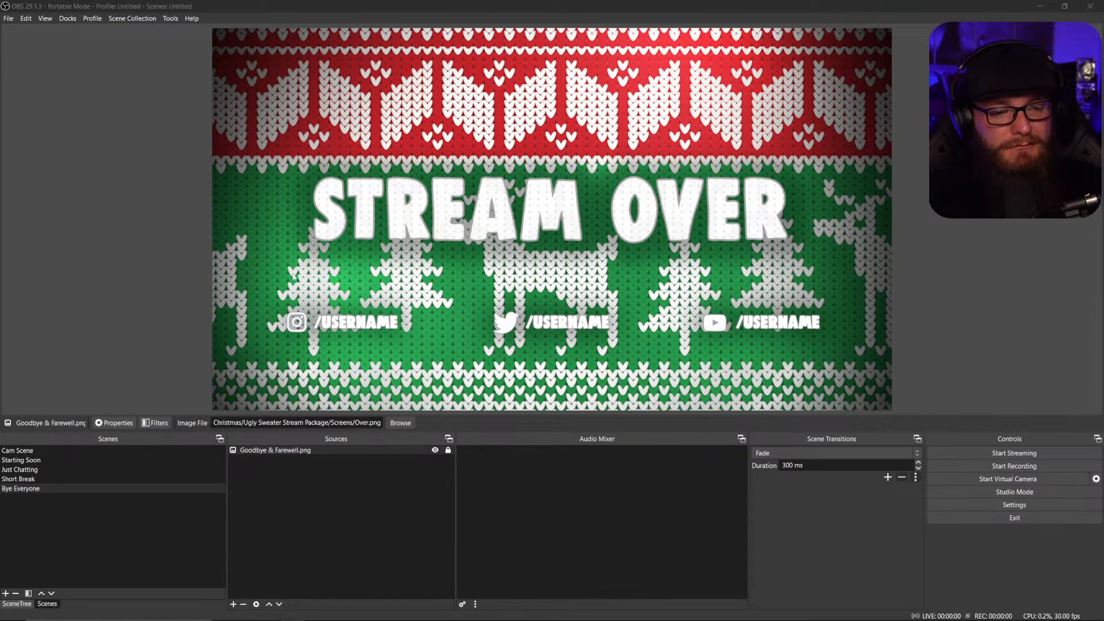
pyautogui.click(368, 328)
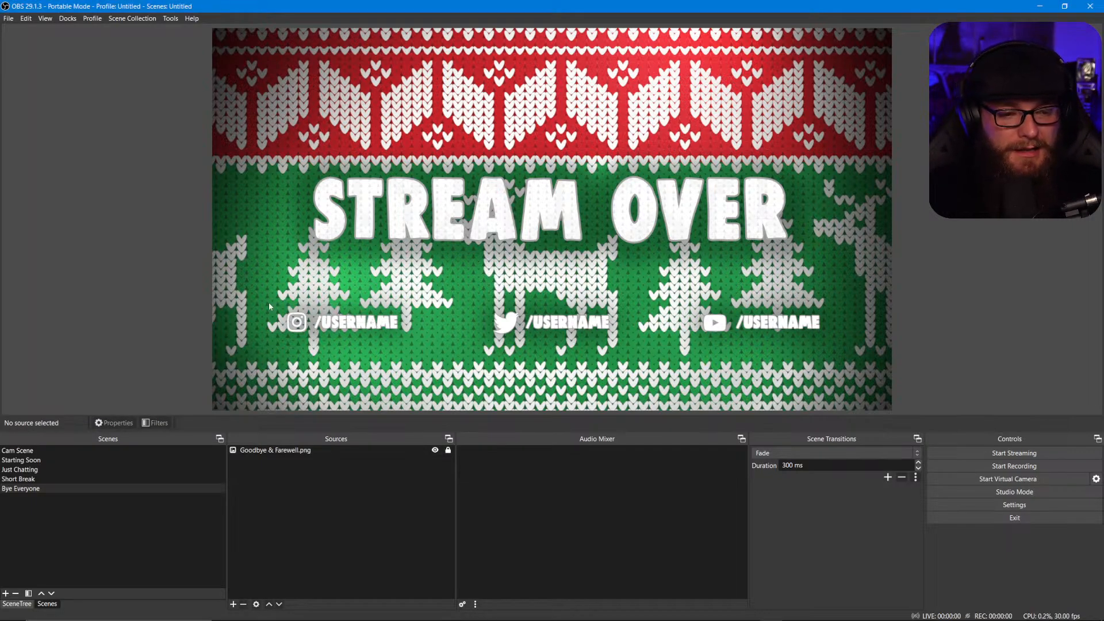
pyautogui.moveTo(268, 303); pyautogui.dragTo(847, 347)
pyautogui.rightClick(771, 323)
pyautogui.click(706, 322)
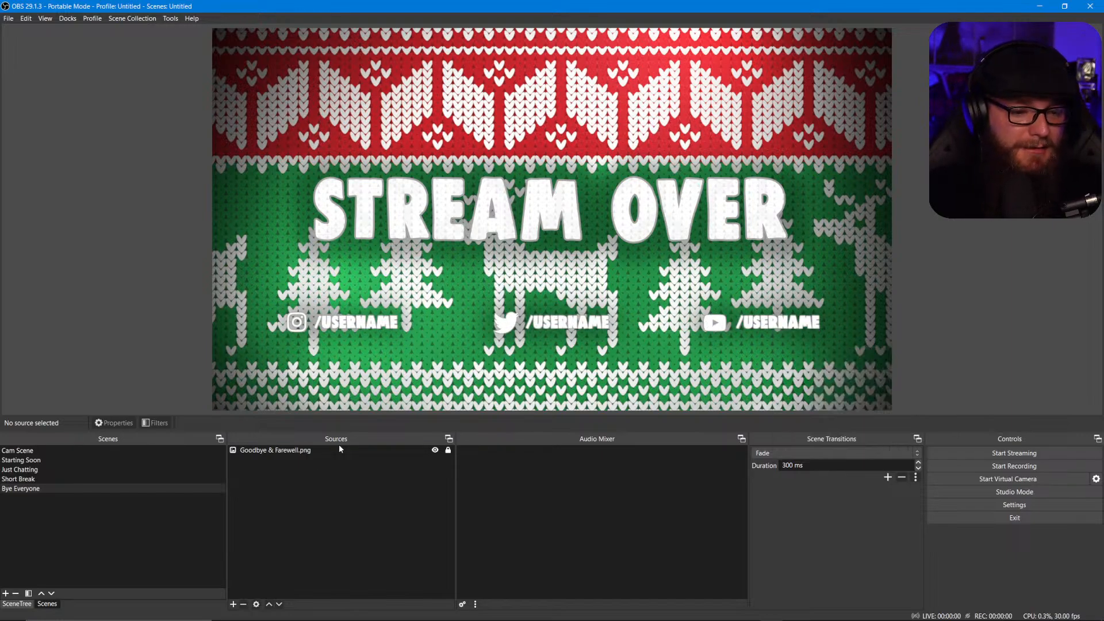
# Try the Apply alpha in linear space option in the Goodbye & Farewell.png source properties and turn it back off.
pyautogui.click(295, 451)
pyautogui.rightClick(298, 453)
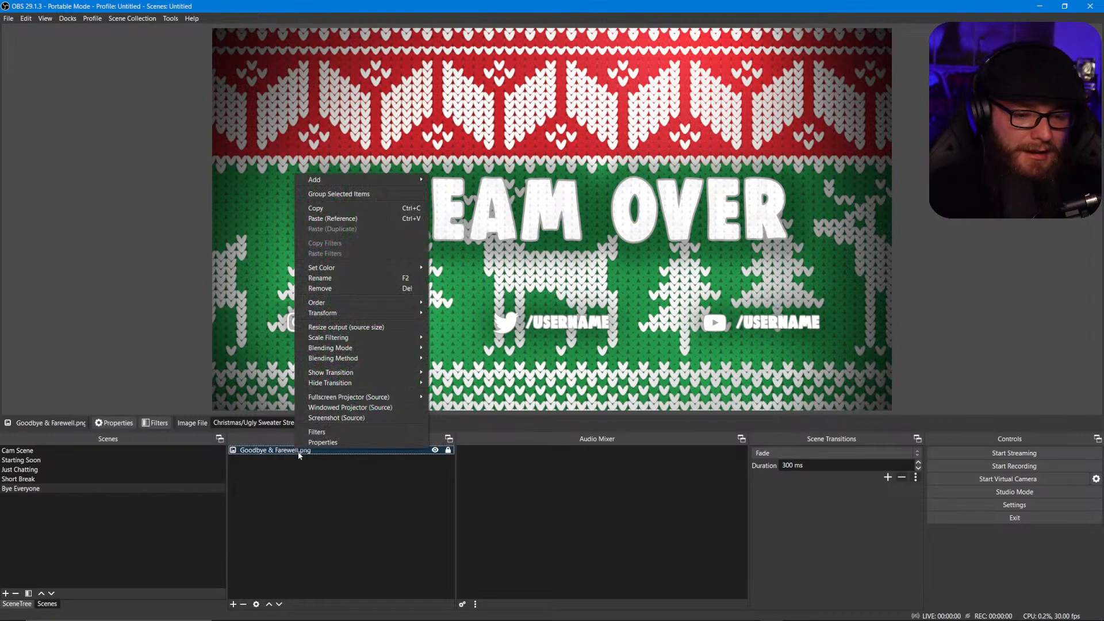
pyautogui.click(319, 442)
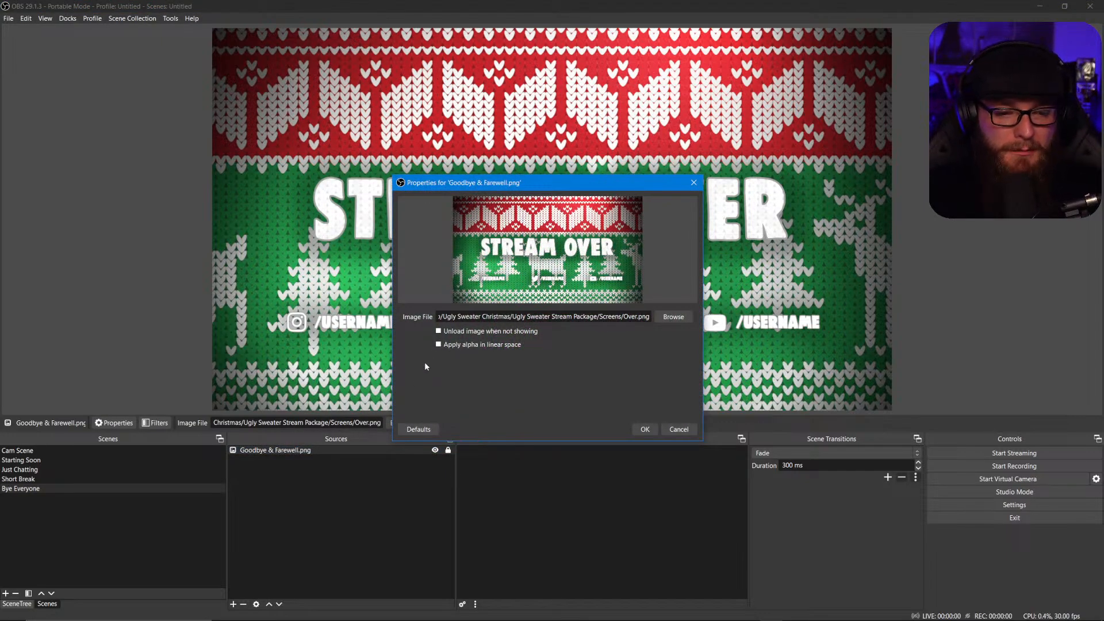
pyautogui.click(438, 344)
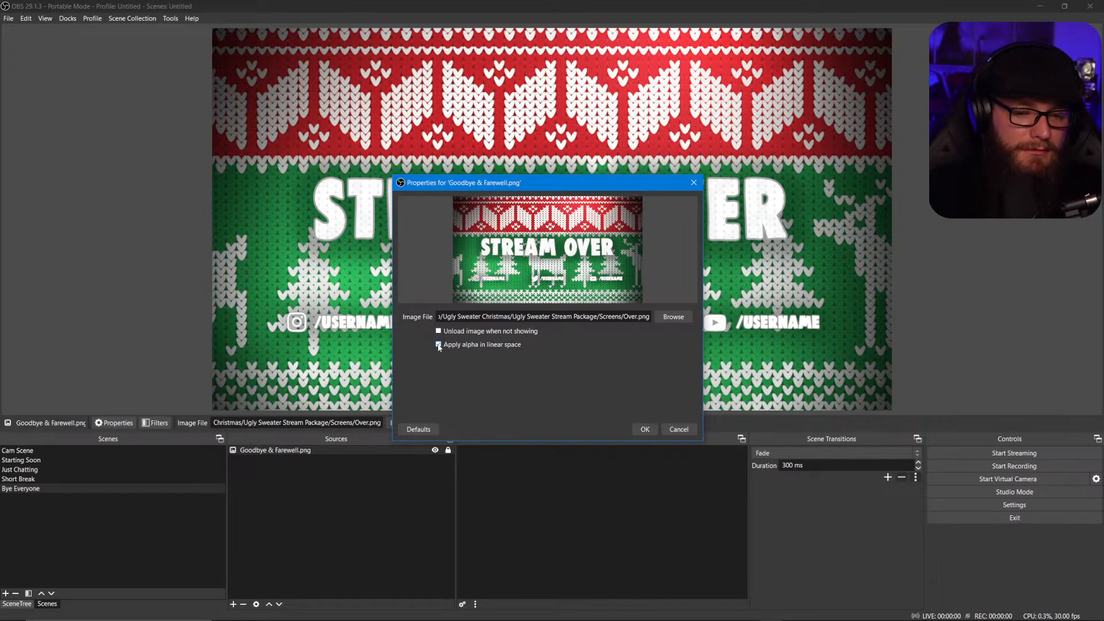
pyautogui.click(438, 344)
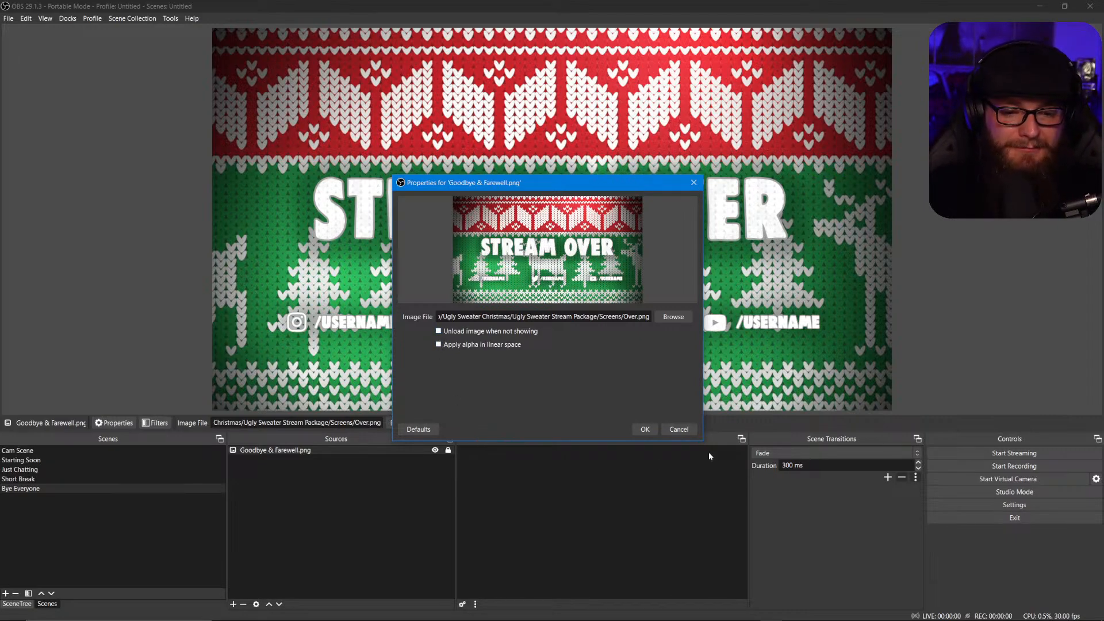
pyautogui.click(644, 430)
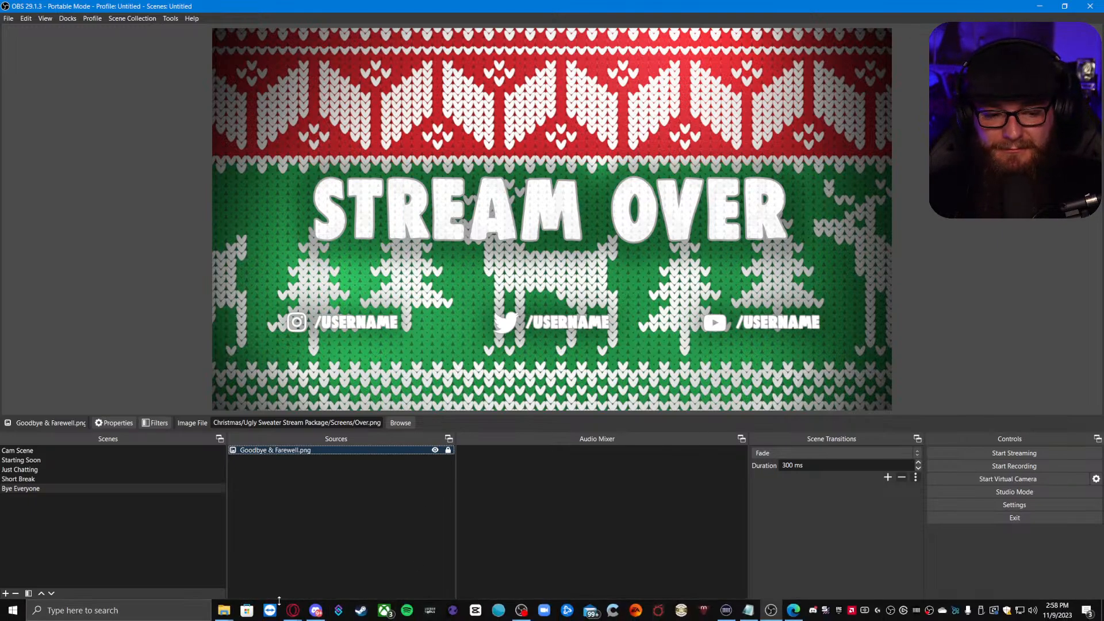
# Switch back to StreamElements in the browser, leave the Short Break Overlay editor and look through the list of personal overlays.
pyautogui.click(293, 611)
pyautogui.click(334, 571)
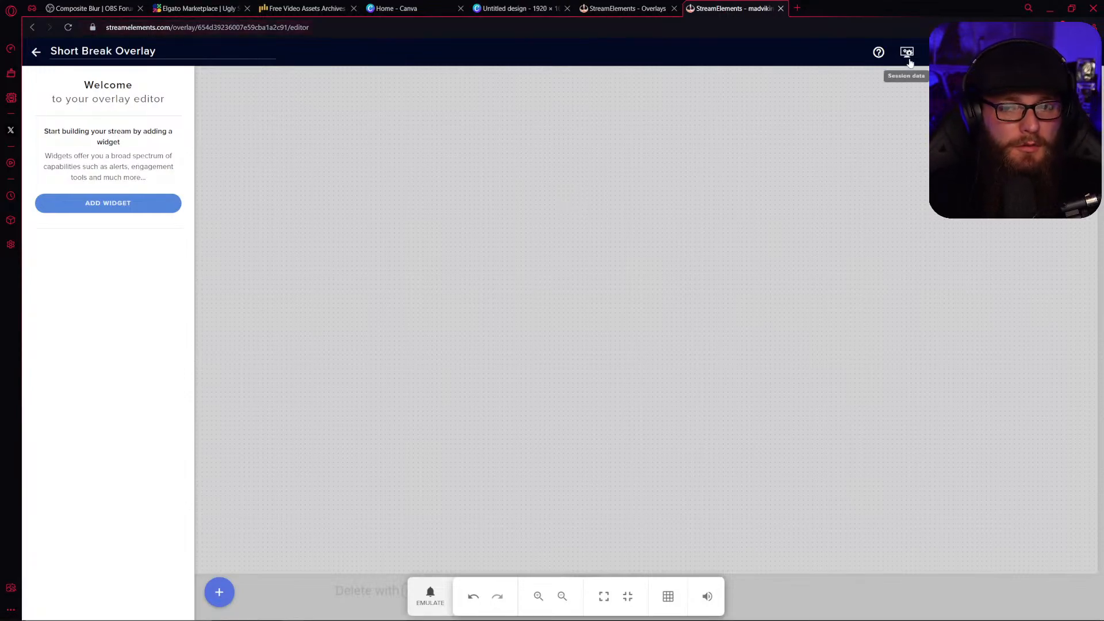
pyautogui.click(36, 52)
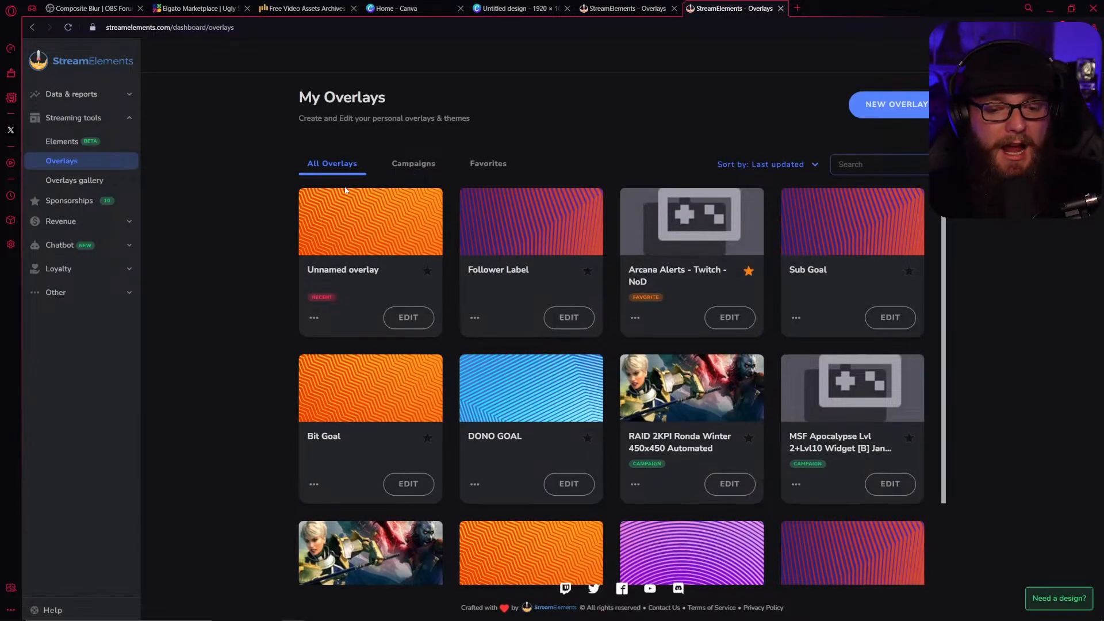
pyautogui.scroll(-5, 345, 190)
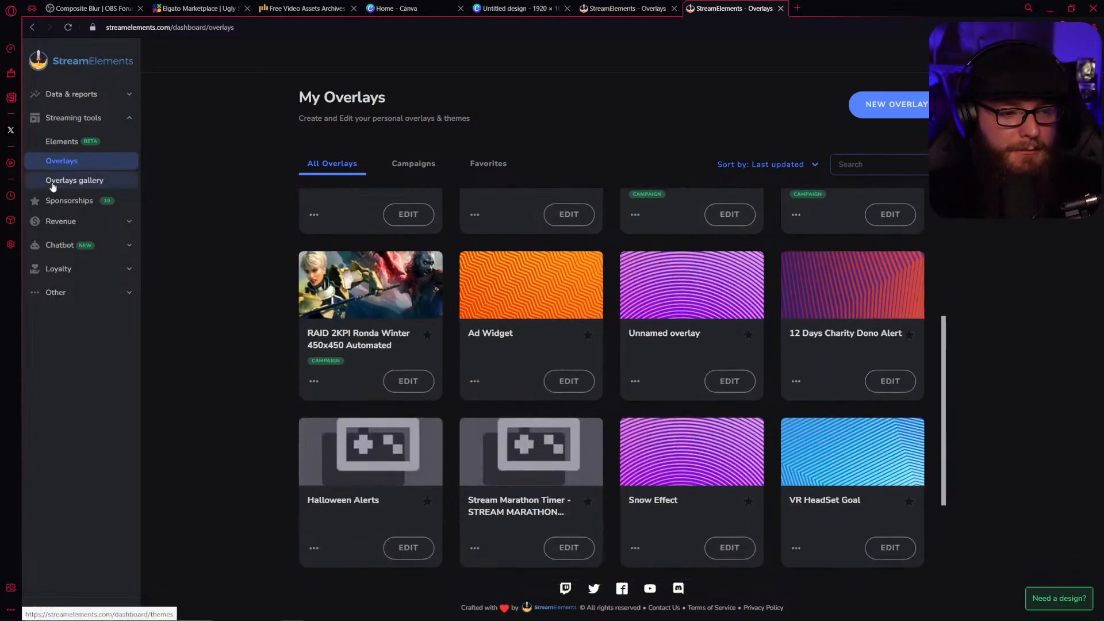
# Create an overlay set from the Happy Holidays Animated Stream Overlays theme in the overlays gallery and return to the personal overlays.
pyautogui.click(52, 182)
pyautogui.scroll(-4, 325, 333)
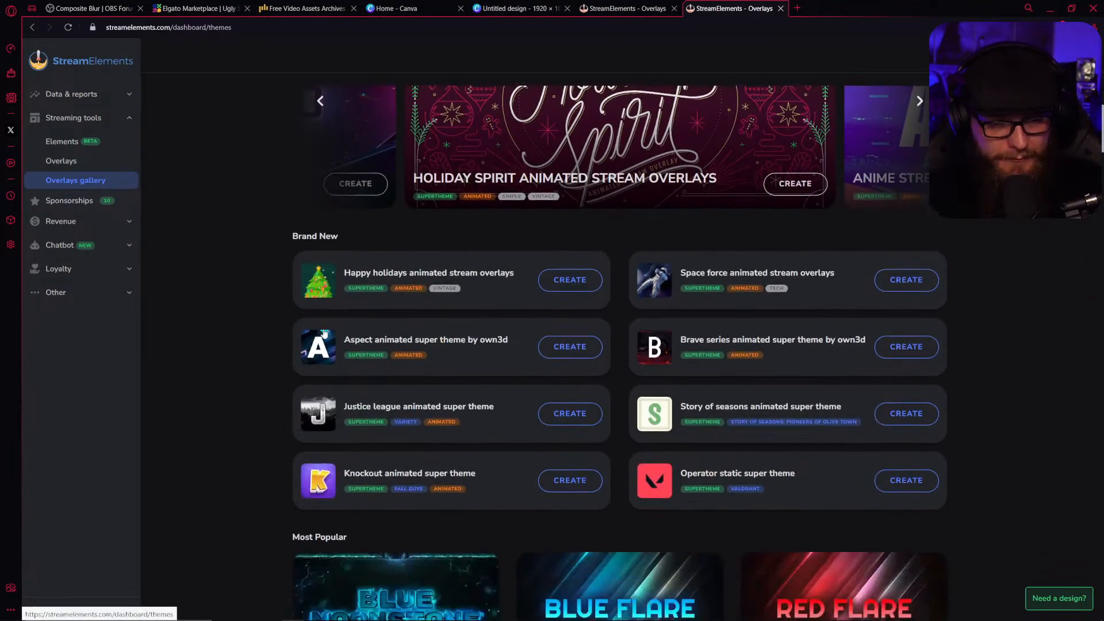
pyautogui.click(457, 297)
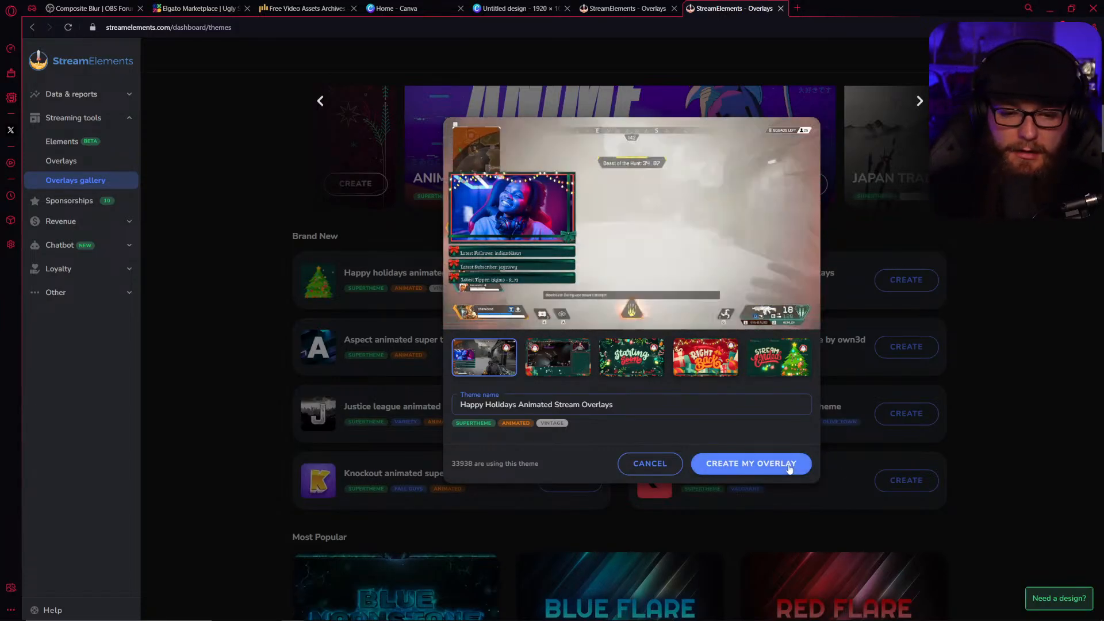
pyautogui.click(789, 469)
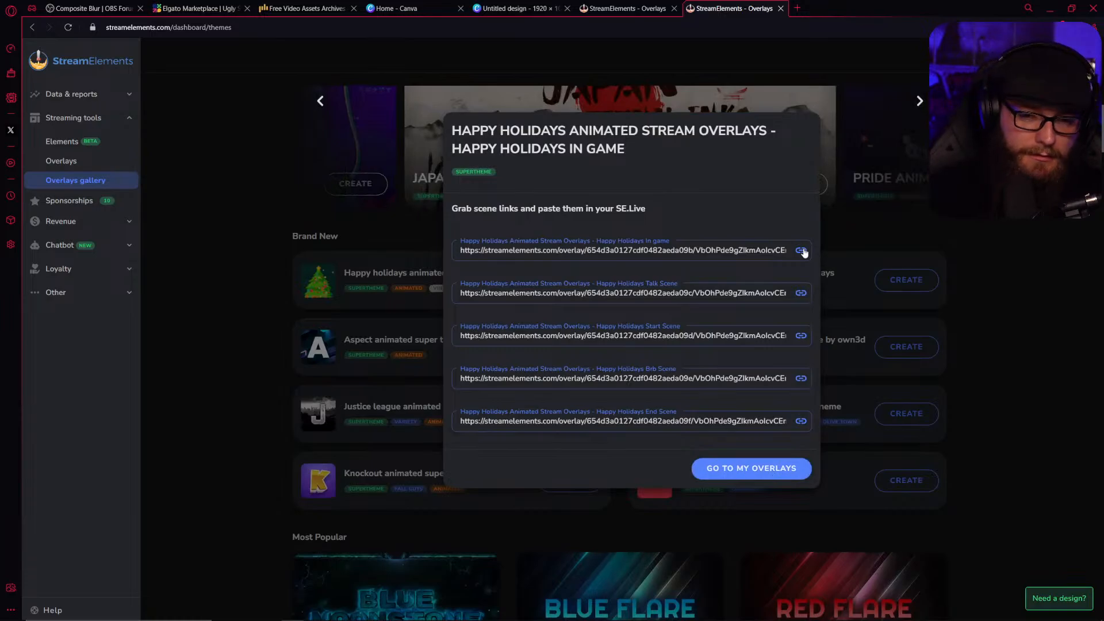
pyautogui.click(724, 469)
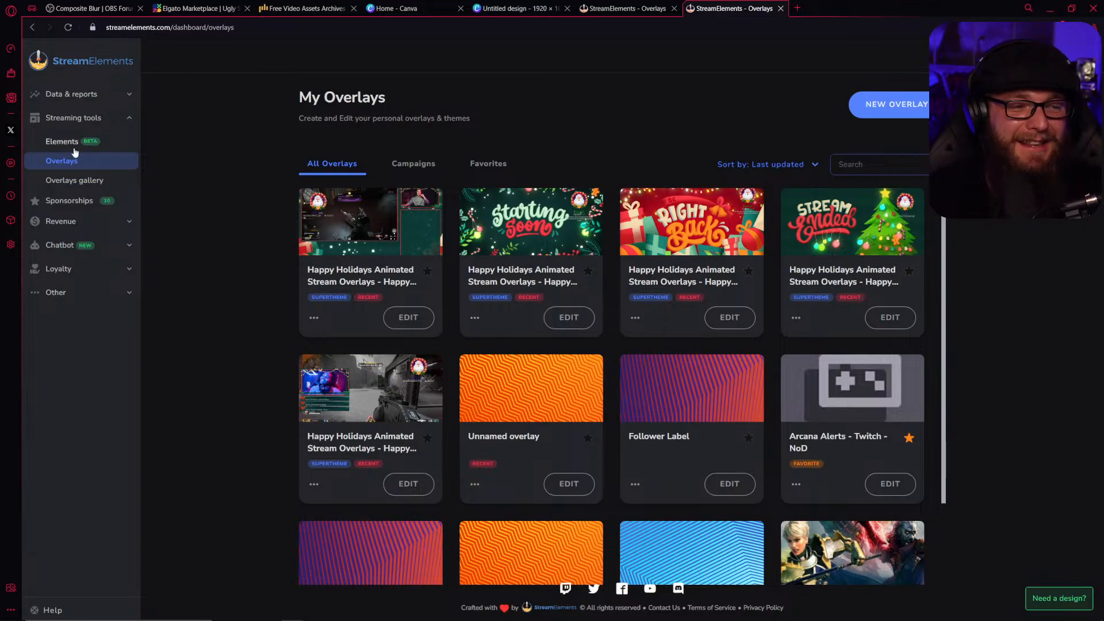
# Browse the gallery themes, create an overlay set from the Purple Wave Static Super Theme and return to the personal overlays.
pyautogui.click(63, 180)
pyautogui.scroll(-3, 339, 311)
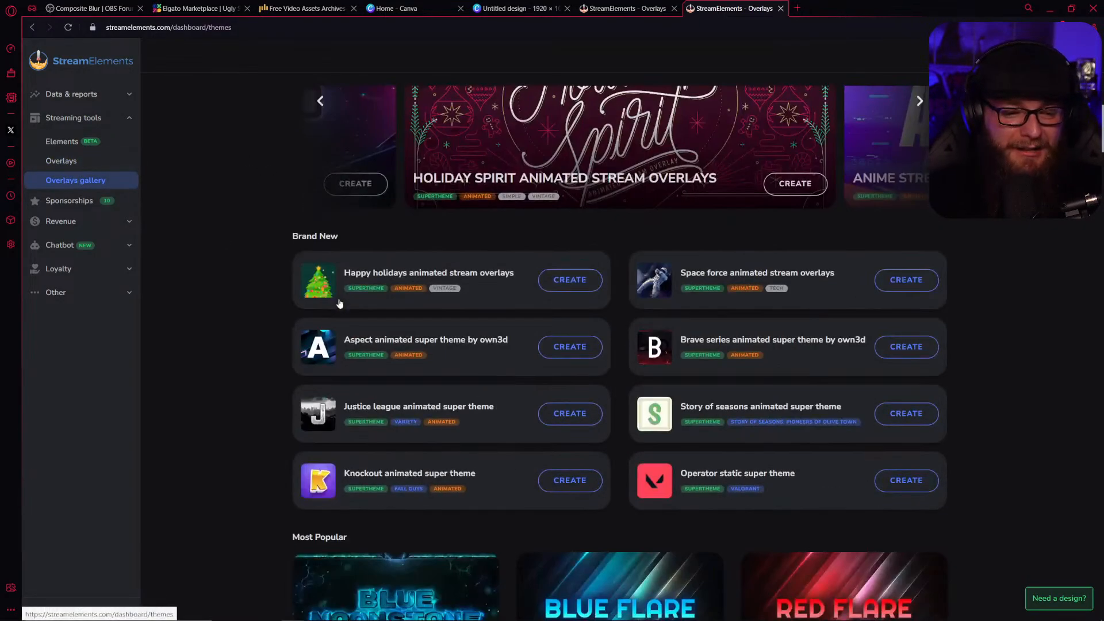
pyautogui.scroll(3, 350, 241)
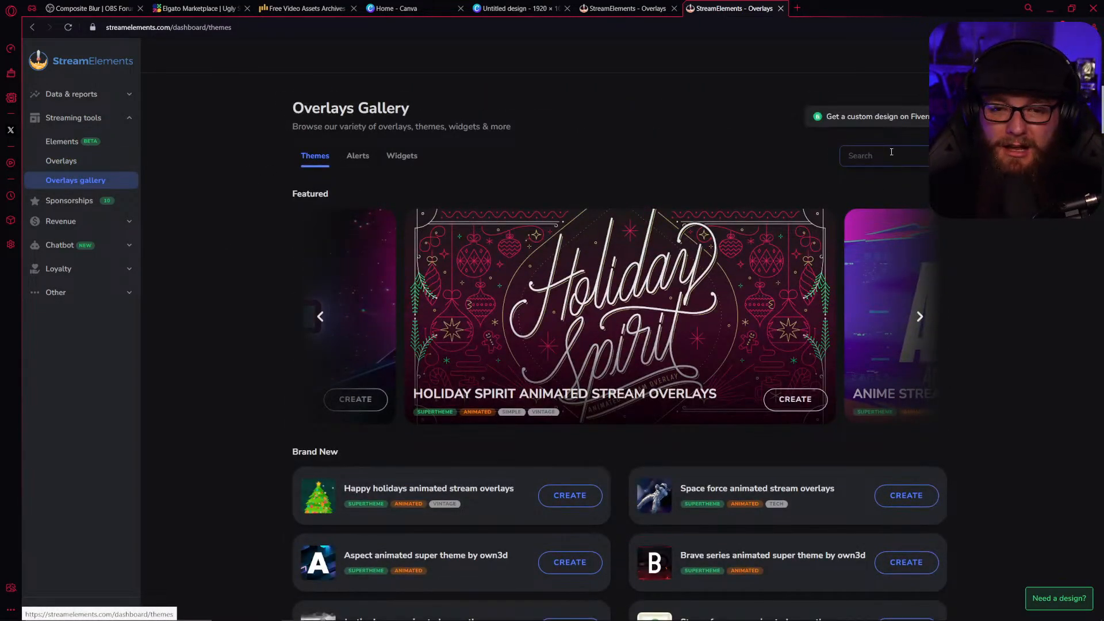
pyautogui.scroll(-13, 666, 264)
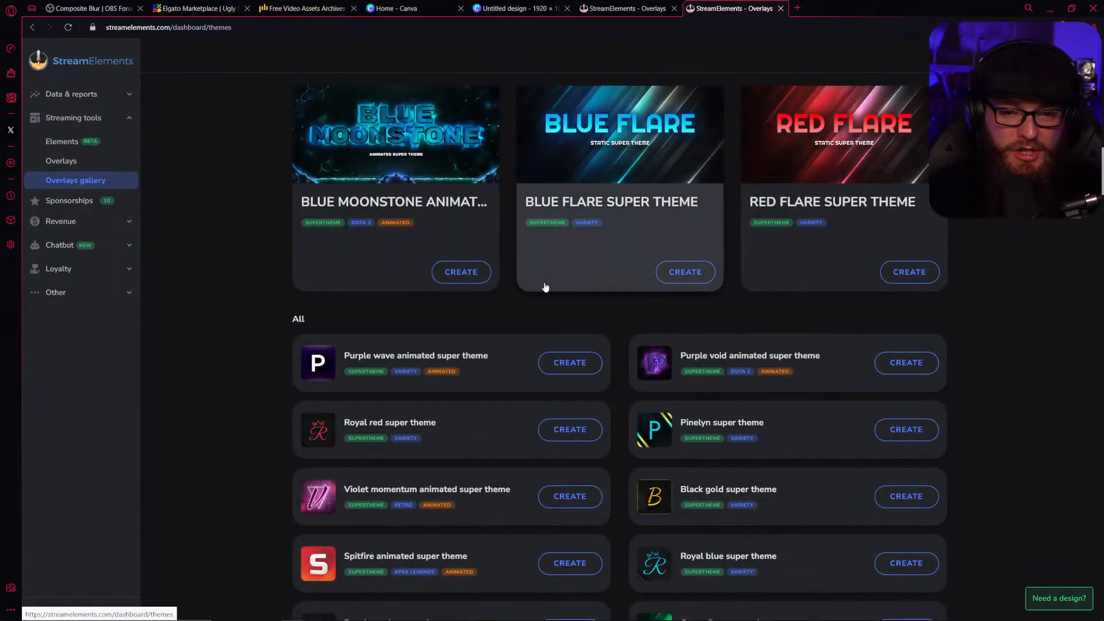
pyautogui.scroll(-3, 205, 294)
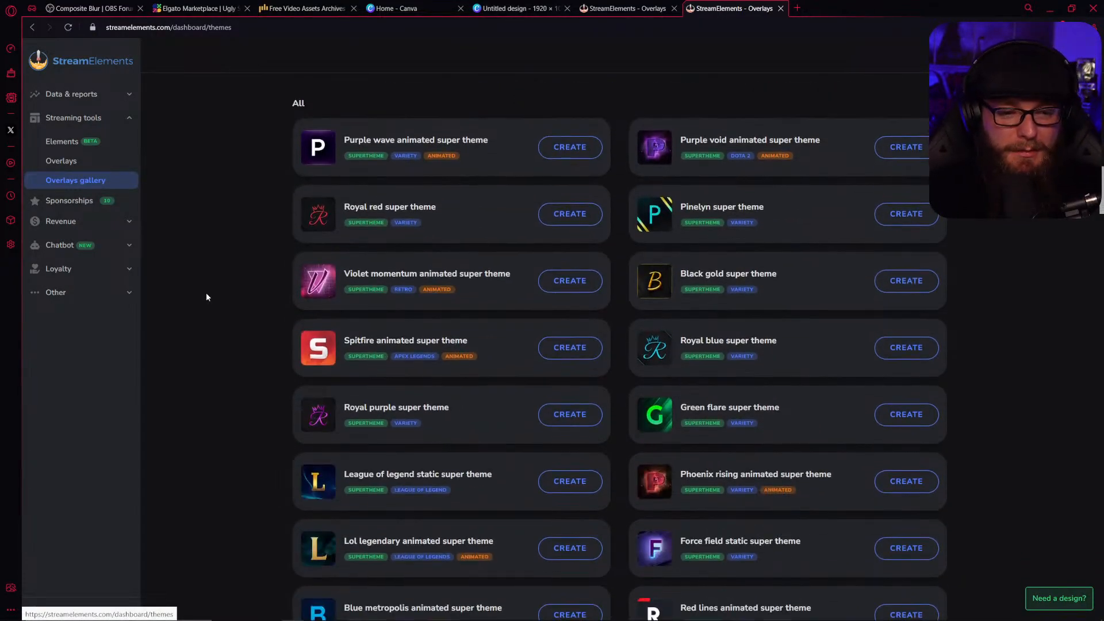
pyautogui.scroll(-10, 206, 294)
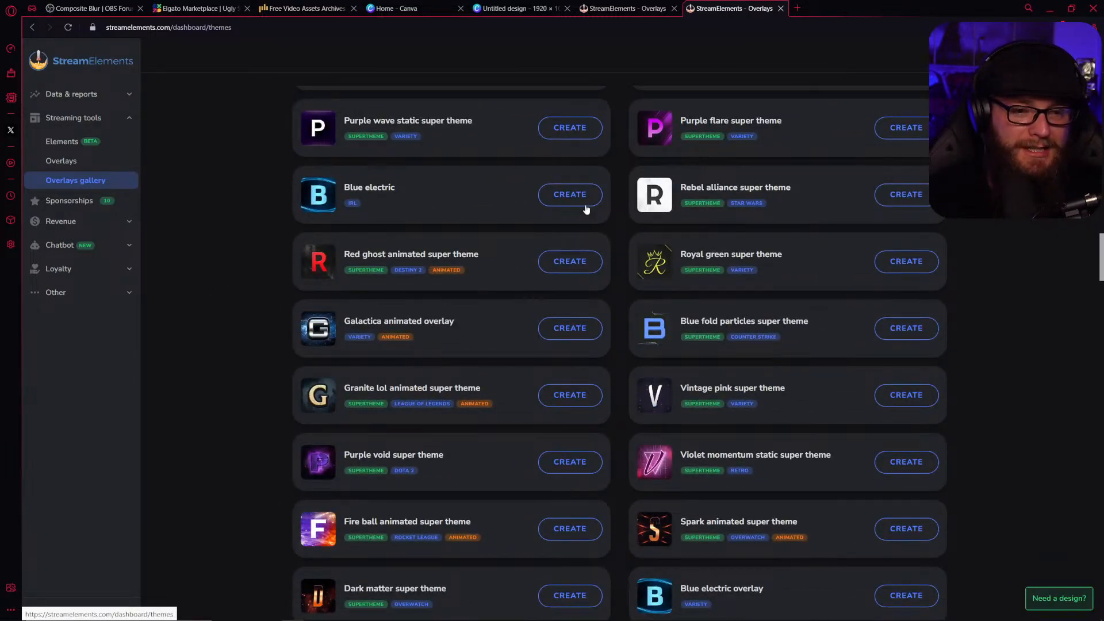
pyautogui.scroll(1, 541, 148)
pyautogui.click(489, 194)
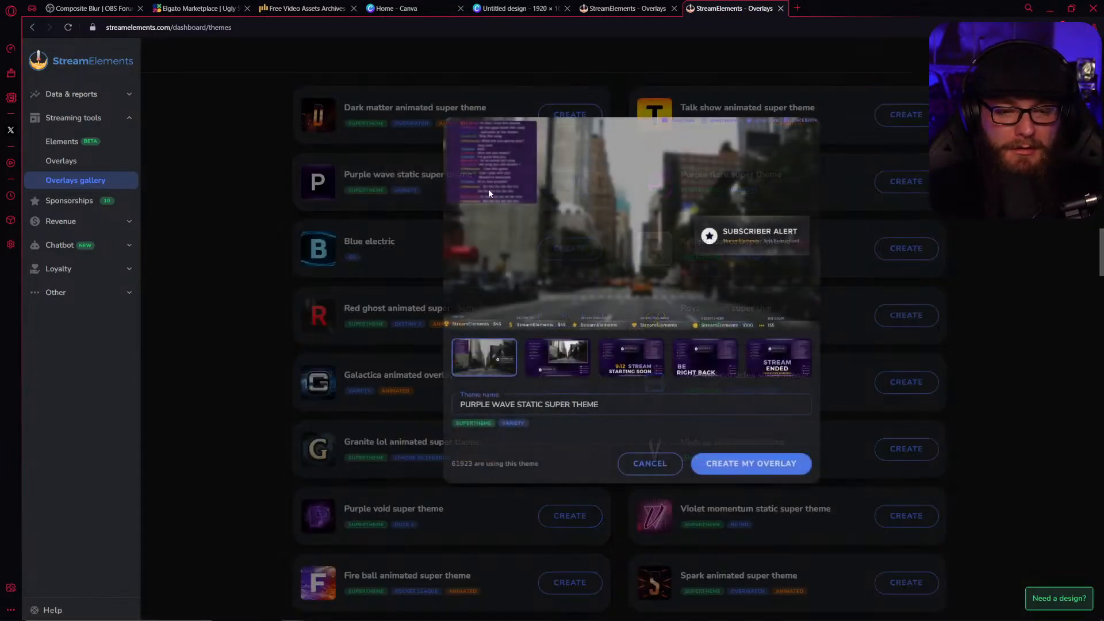
pyautogui.click(738, 469)
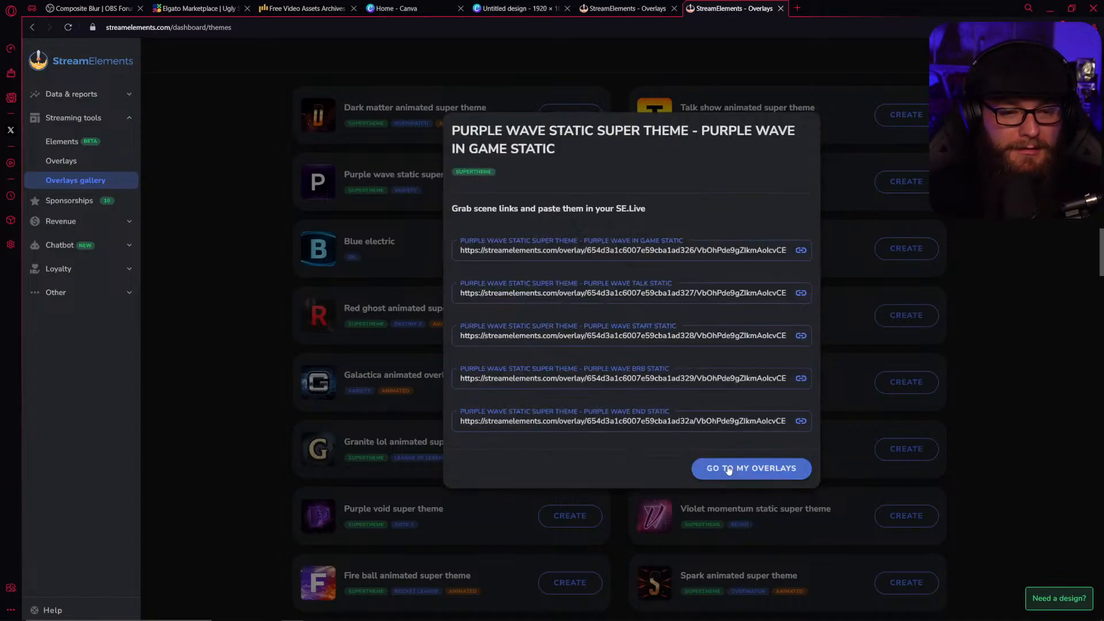
pyautogui.click(729, 469)
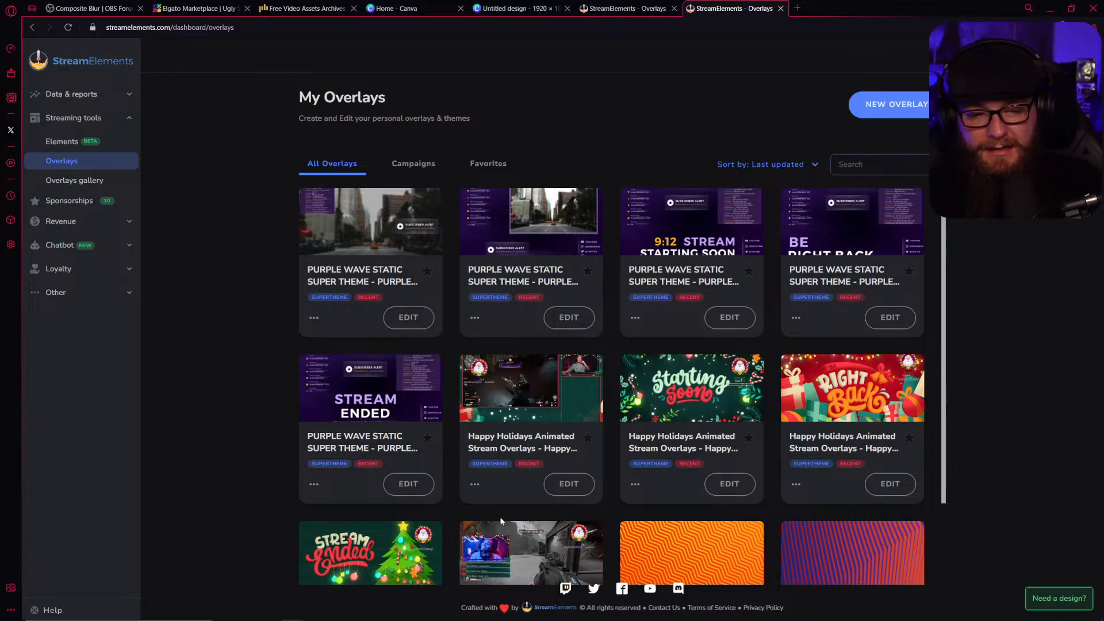
# Switch to the Ugly Sweater Stream Package folder, open its README PDF and maximize it to read the design editing instructions.
pyautogui.moveTo(224, 610)
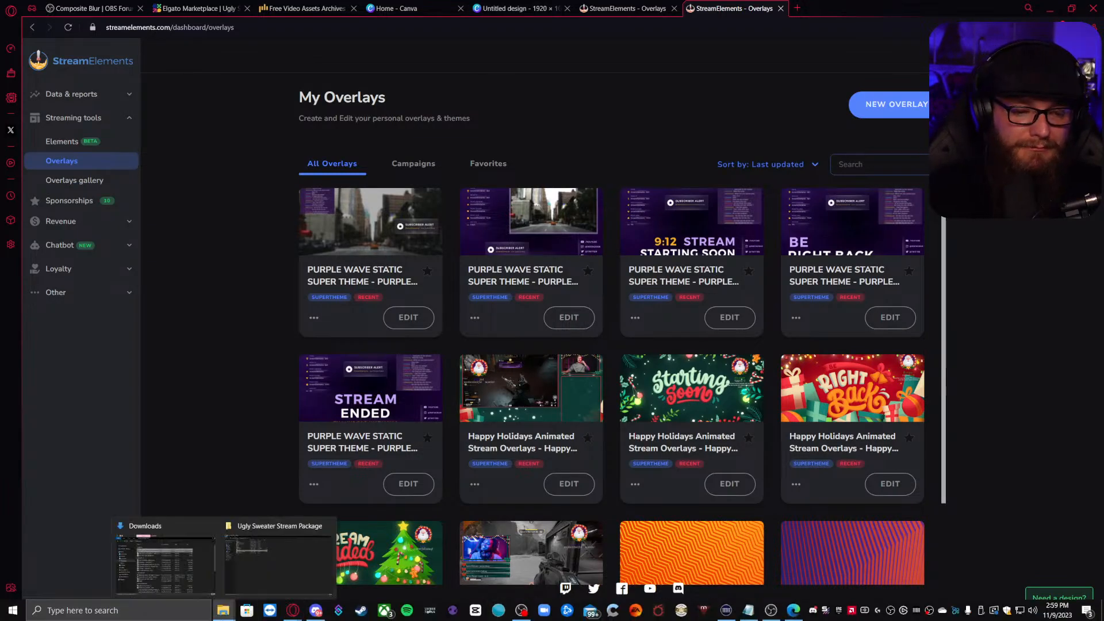
pyautogui.click(288, 558)
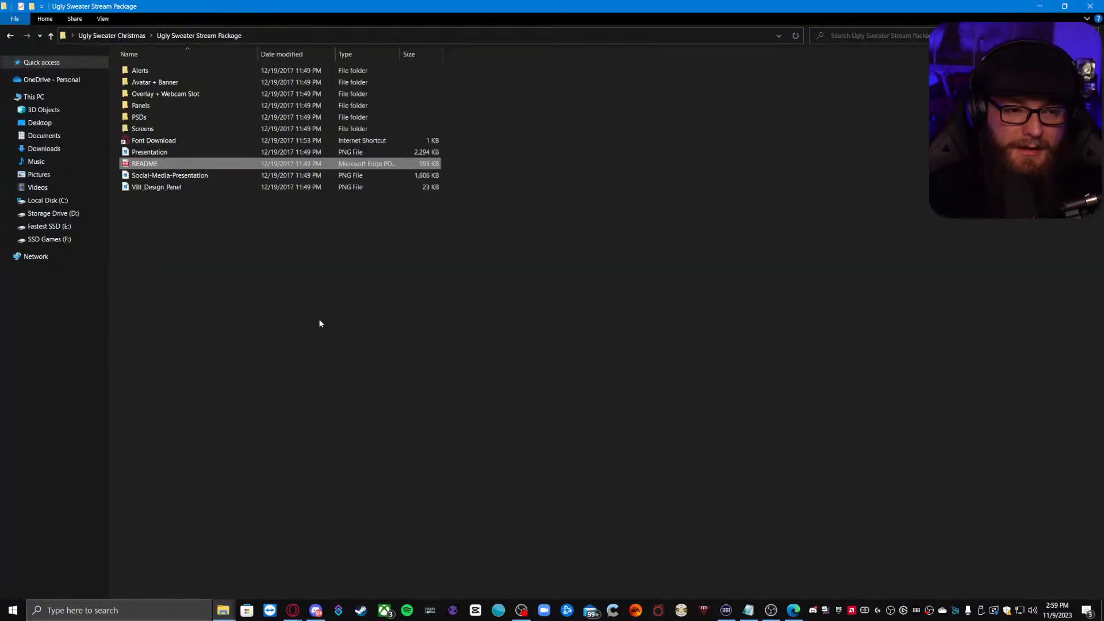
pyautogui.doubleClick(240, 166)
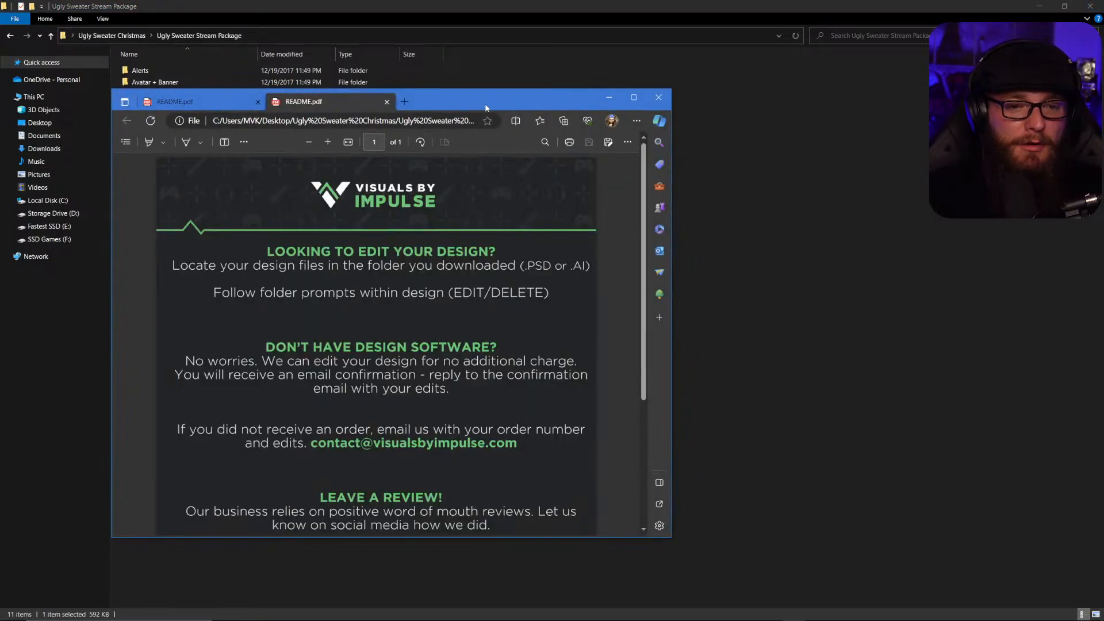
pyautogui.doubleClick(488, 106)
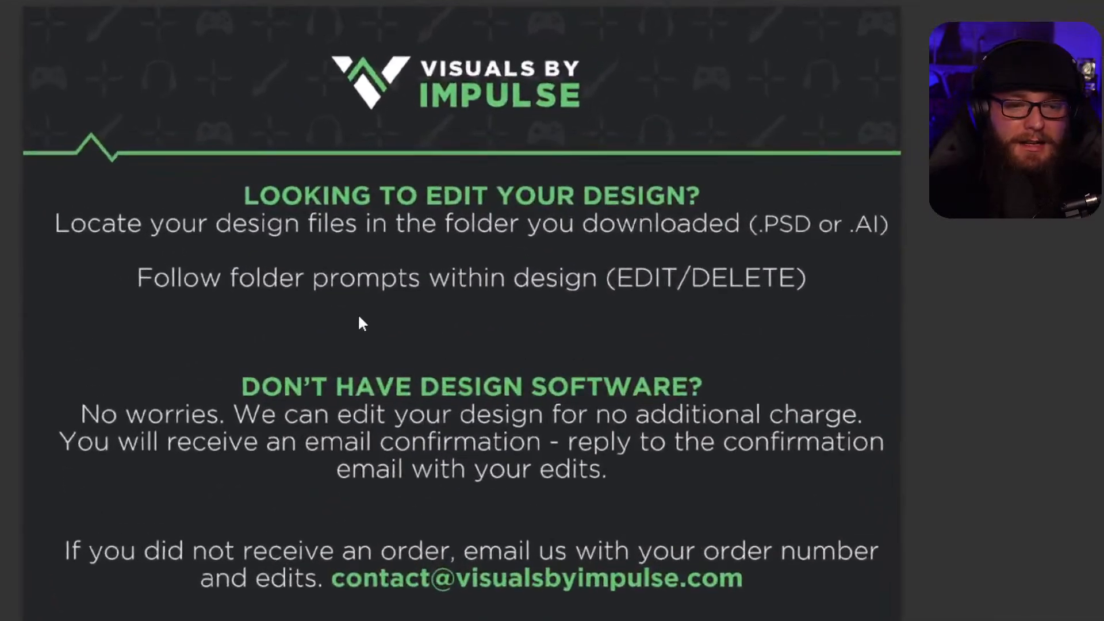
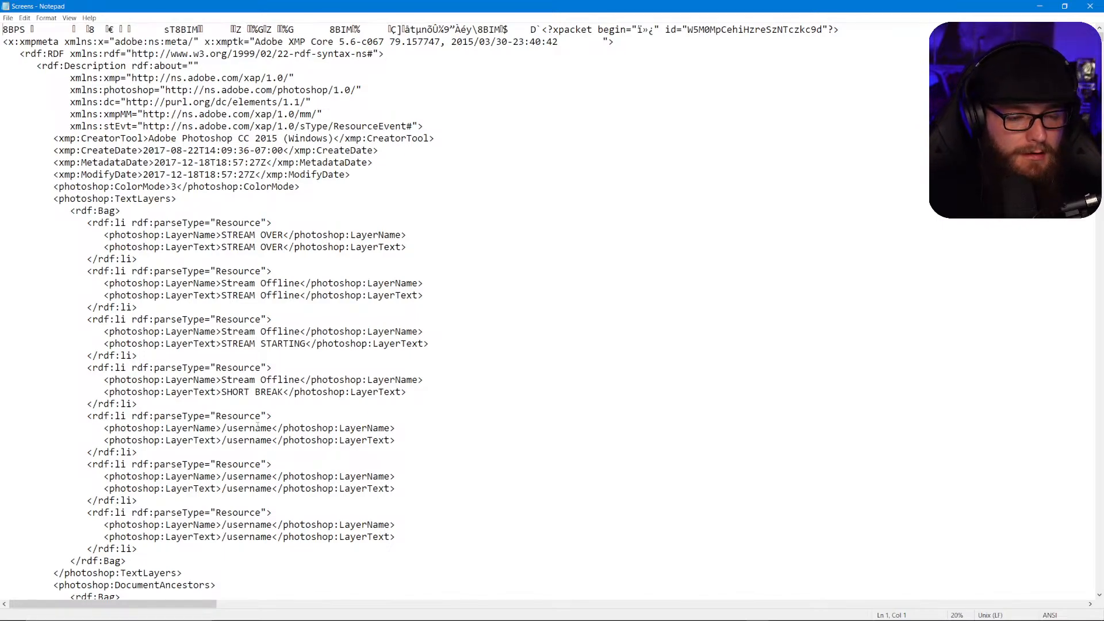
# Replace username with MadVikingKing in the layer text of the first /username resource in the Screens file.
pyautogui.click(266, 440)
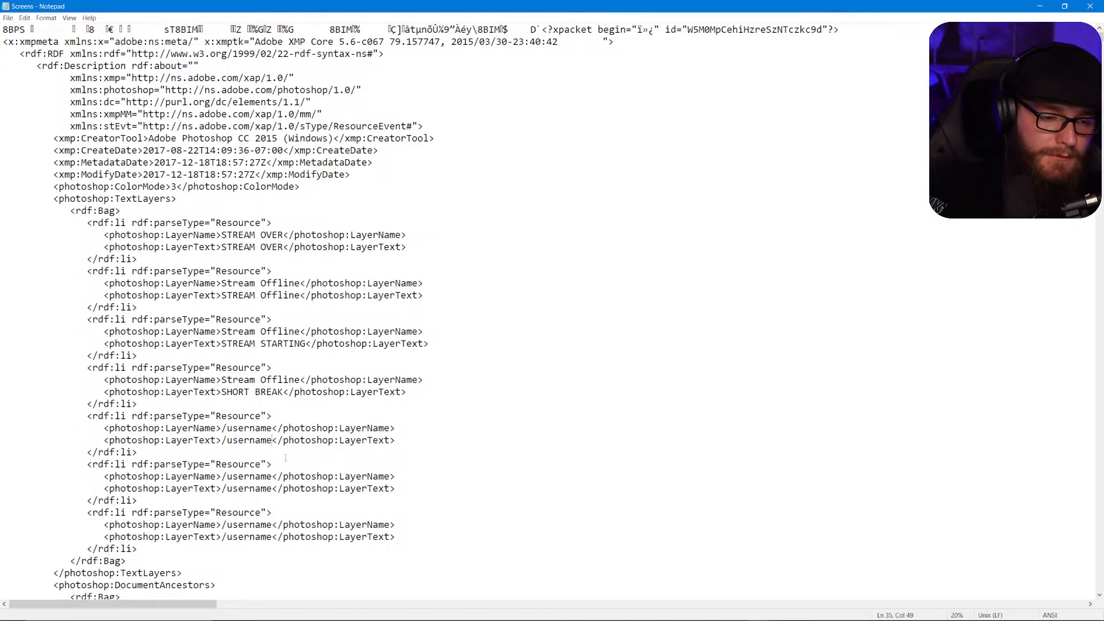
pyautogui.press('Delete')
pyautogui.press('BackSpace')
pyautogui.press('BackSpace')
pyautogui.press('BackSpace')
pyautogui.press('BackSpace')
pyautogui.press('BackSpace')
pyautogui.press('BackSpace')
pyautogui.press('BackSpace')
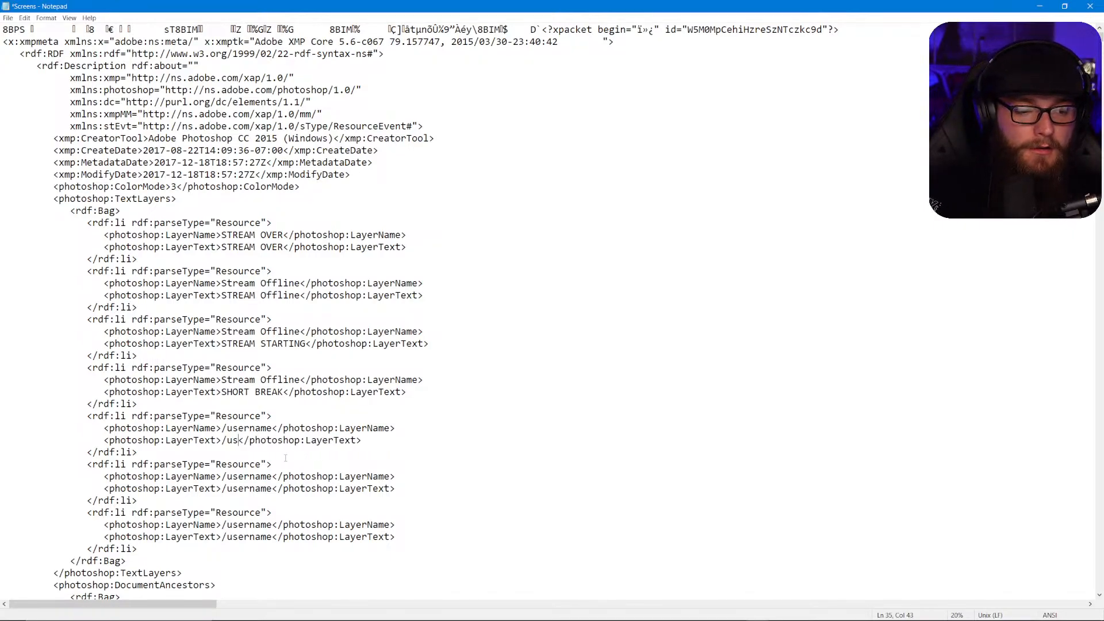
pyautogui.write('Mad')
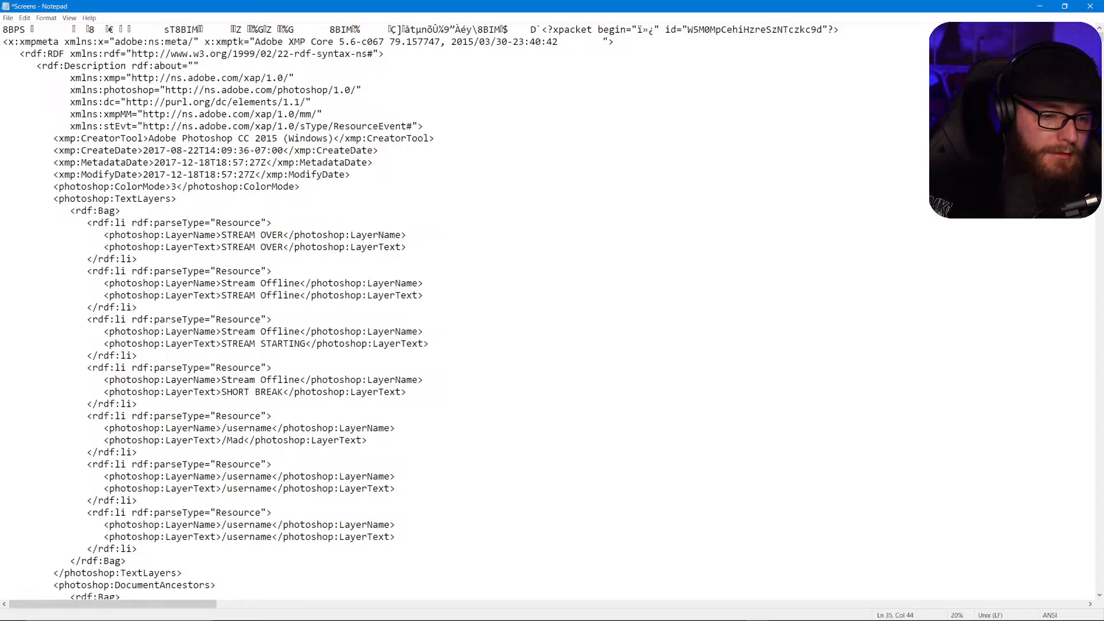
pyautogui.write('VikingKing')
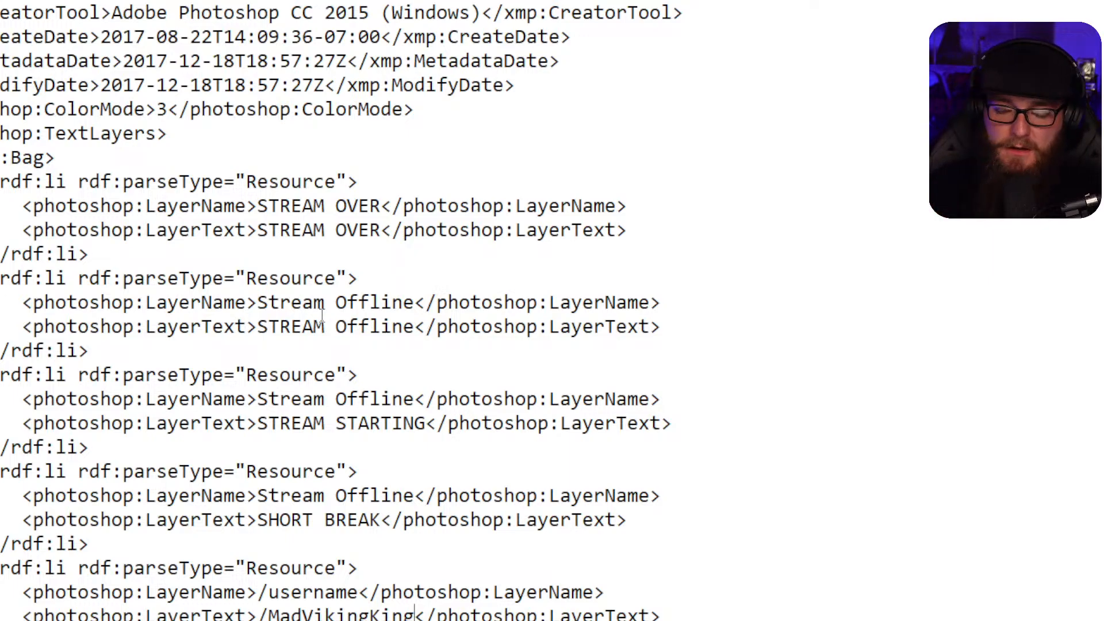
# Copy MadVikingKing from that layer text over username in the same resource's layer name.
pyautogui.scroll(-2, 395, 362)
pyautogui.scroll(-3, 396, 362)
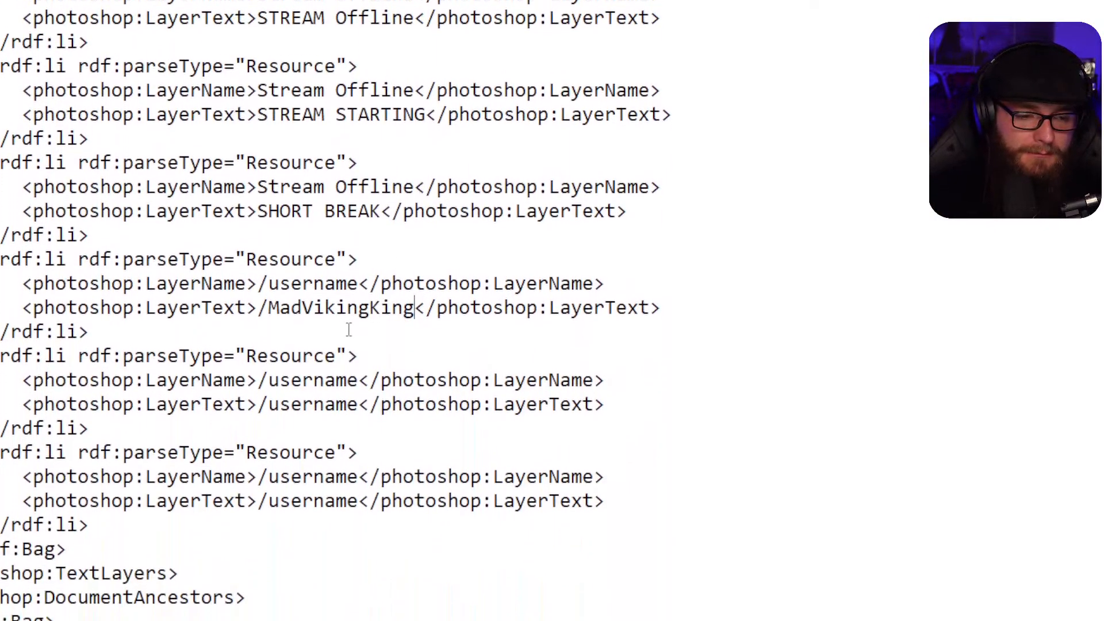
pyautogui.moveTo(414, 311); pyautogui.dragTo(309, 311)
pyautogui.hotkey('ctrl', 'c')
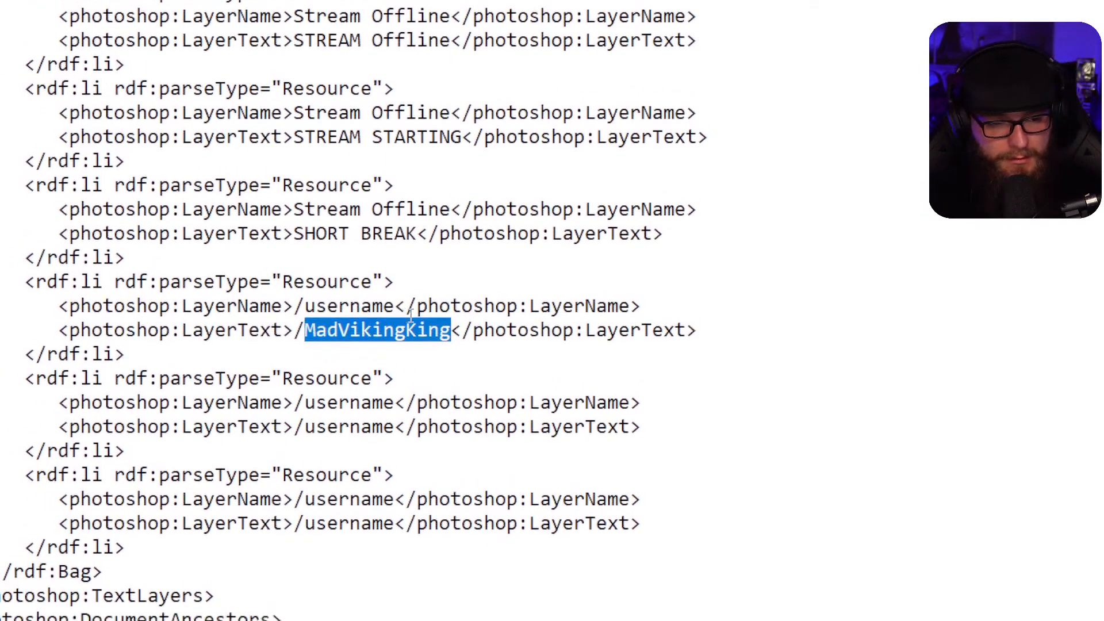
pyautogui.moveTo(396, 286); pyautogui.dragTo(309, 309)
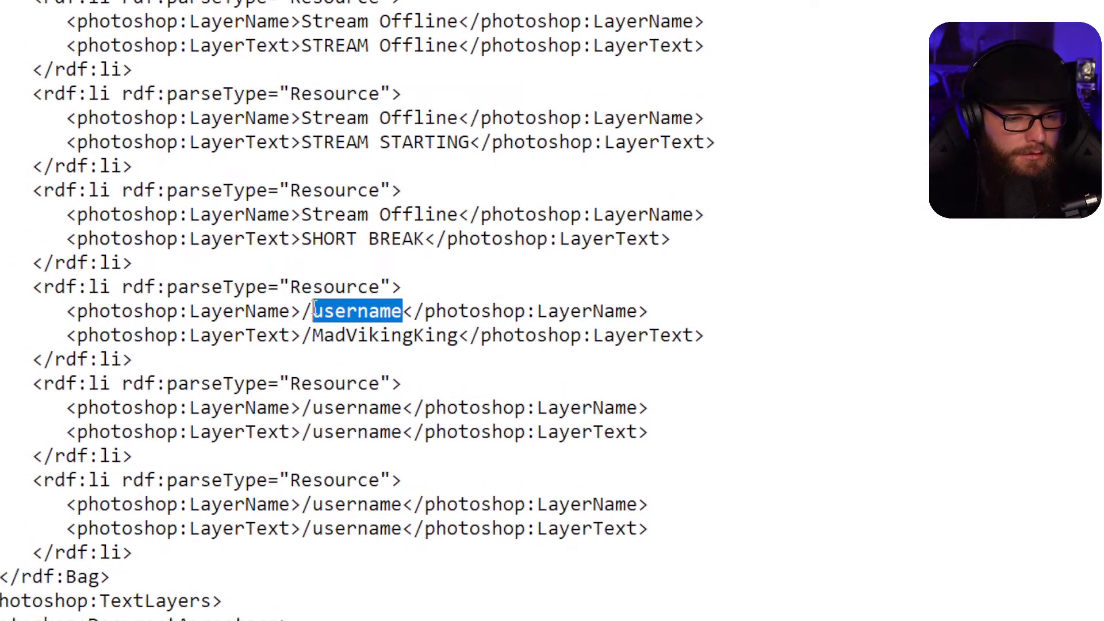
pyautogui.hotkey('ctrl', 'v')
pyautogui.moveTo(403, 359); pyautogui.dragTo(315, 359)
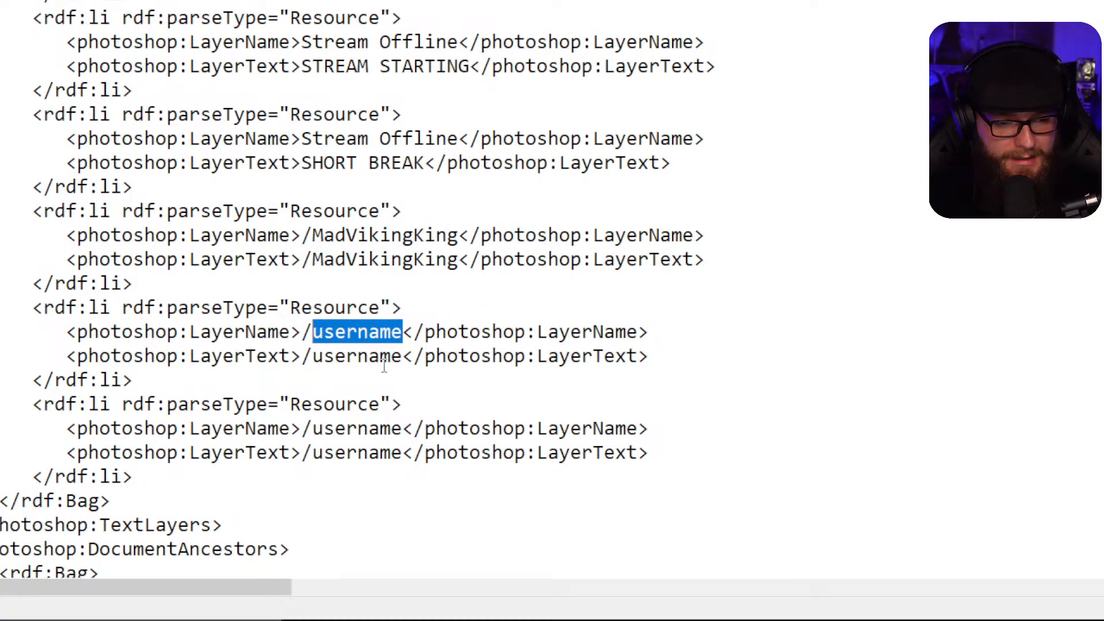
pyautogui.write('v')
pyautogui.hotkey('ctrl', 'z')
pyautogui.hotkey('ctrl', 'c')
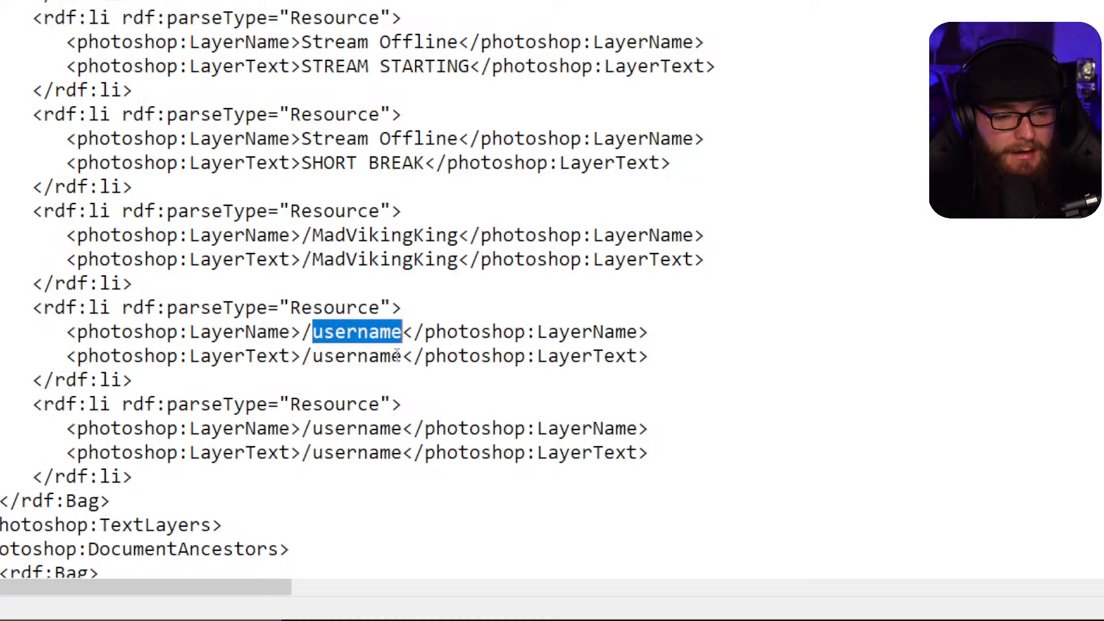
pyautogui.press('Right')
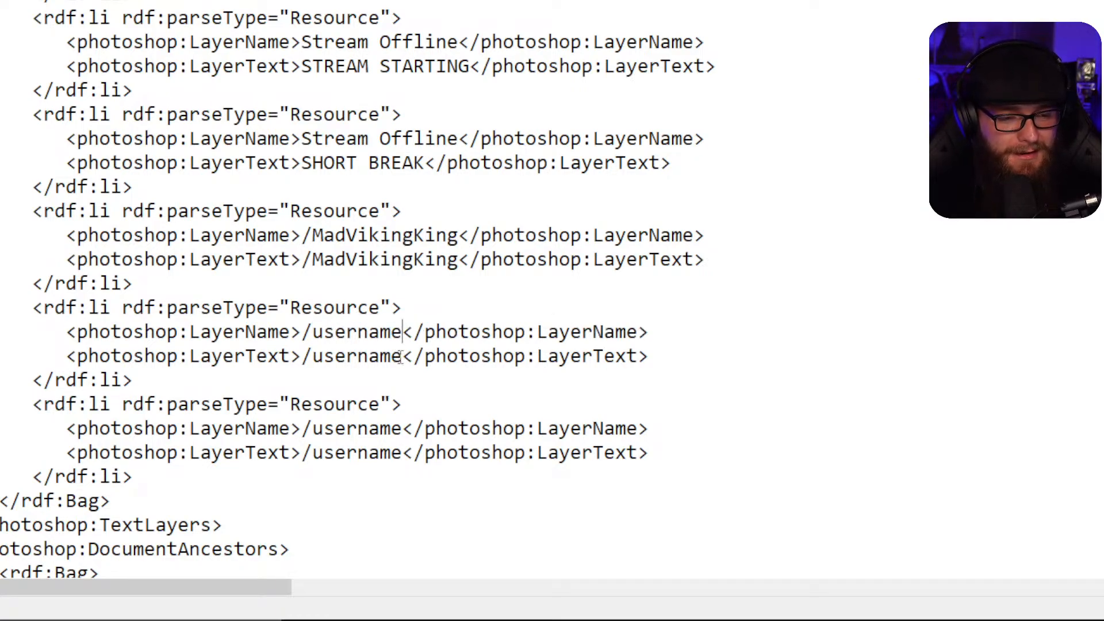
pyautogui.hotkey('ctrl', 'v')
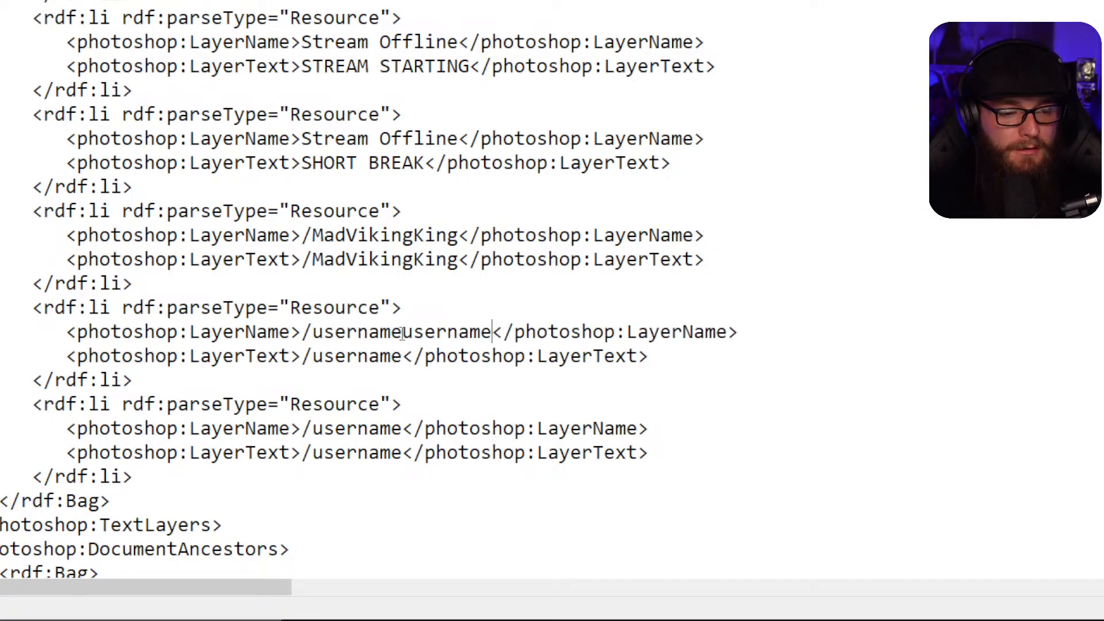
pyautogui.hotkey('ctrl', 'z')
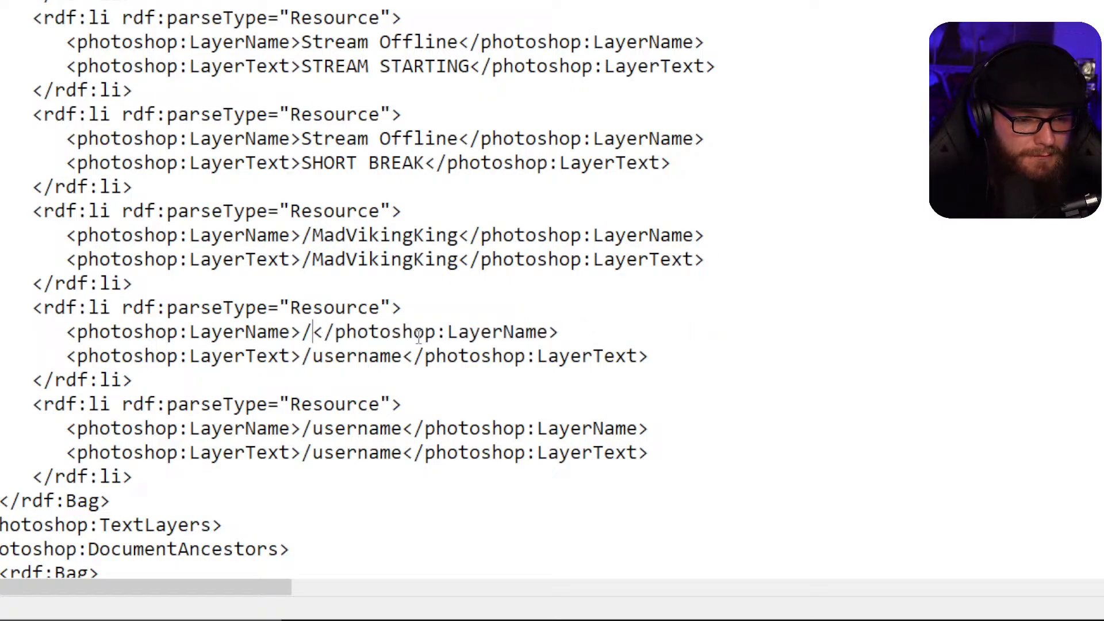
pyautogui.hotkey('ctrl', 'z')
# Copy MadVikingKing and substitute it for username in the second username resource's layer name and layer text.
pyautogui.moveTo(312, 271); pyautogui.dragTo(462, 270)
pyautogui.hotkey('ctrl', 'c')
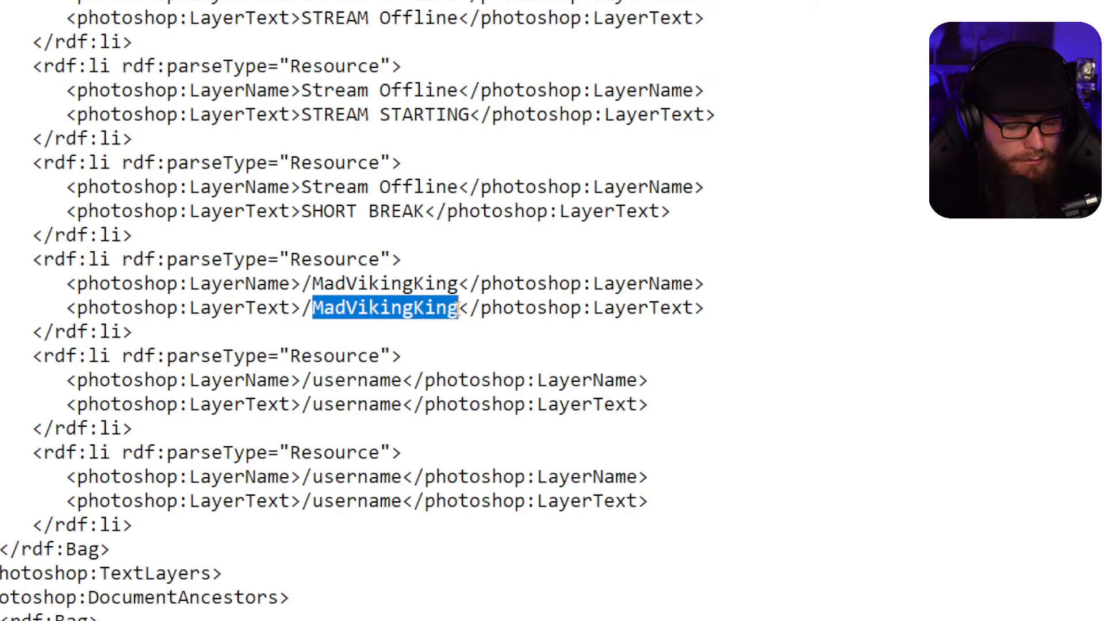
pyautogui.moveTo(315, 340); pyautogui.dragTo(402, 338)
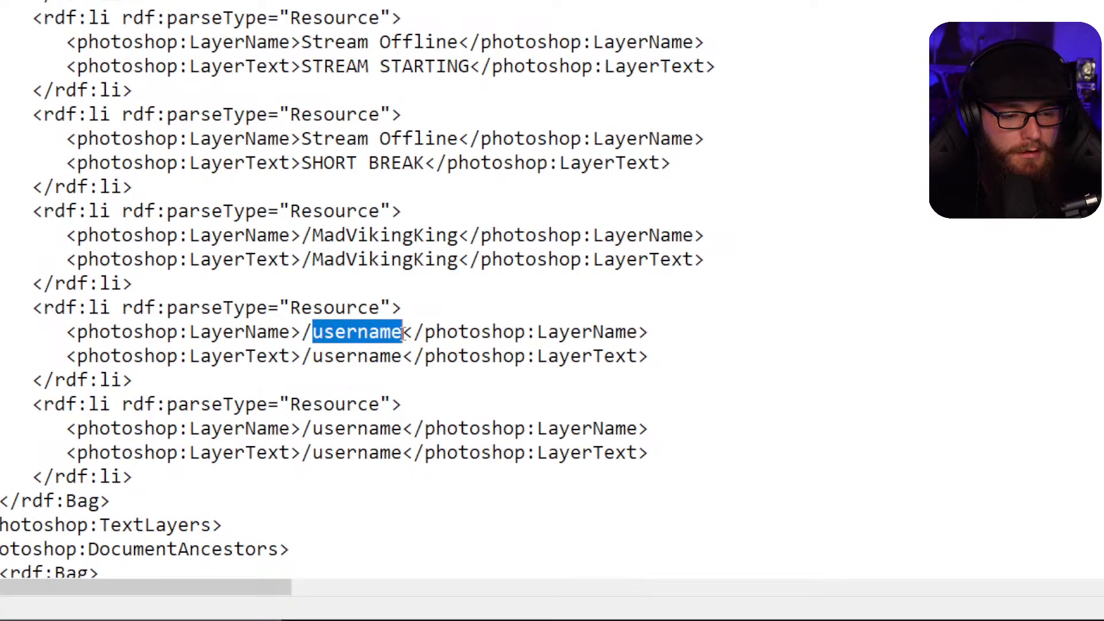
pyautogui.press('BackSpace')
pyautogui.hotkey('ctrl', 'v')
pyautogui.moveTo(312, 359); pyautogui.dragTo(407, 363)
pyautogui.hotkey('ctrl', 'v')
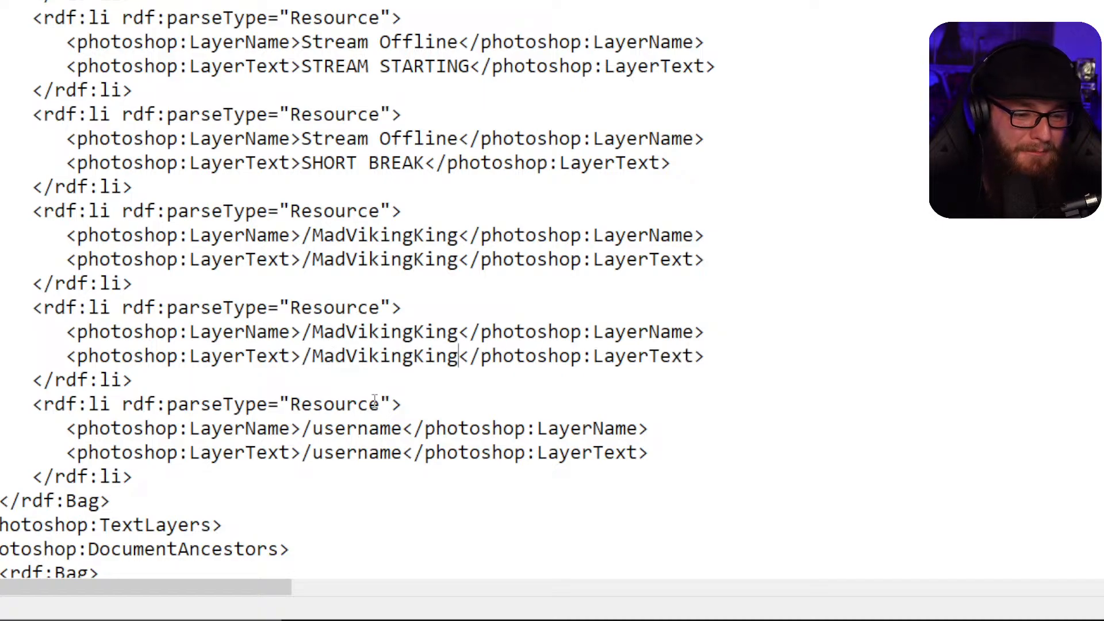
# Replace username with MadVikingKing in the last username resource's layer name and layer text.
pyautogui.moveTo(313, 429); pyautogui.dragTo(403, 430)
pyautogui.hotkey('ctrl', 'v')
pyautogui.moveTo(312, 453); pyautogui.dragTo(403, 453)
pyautogui.hotkey('ctrl', 'v')
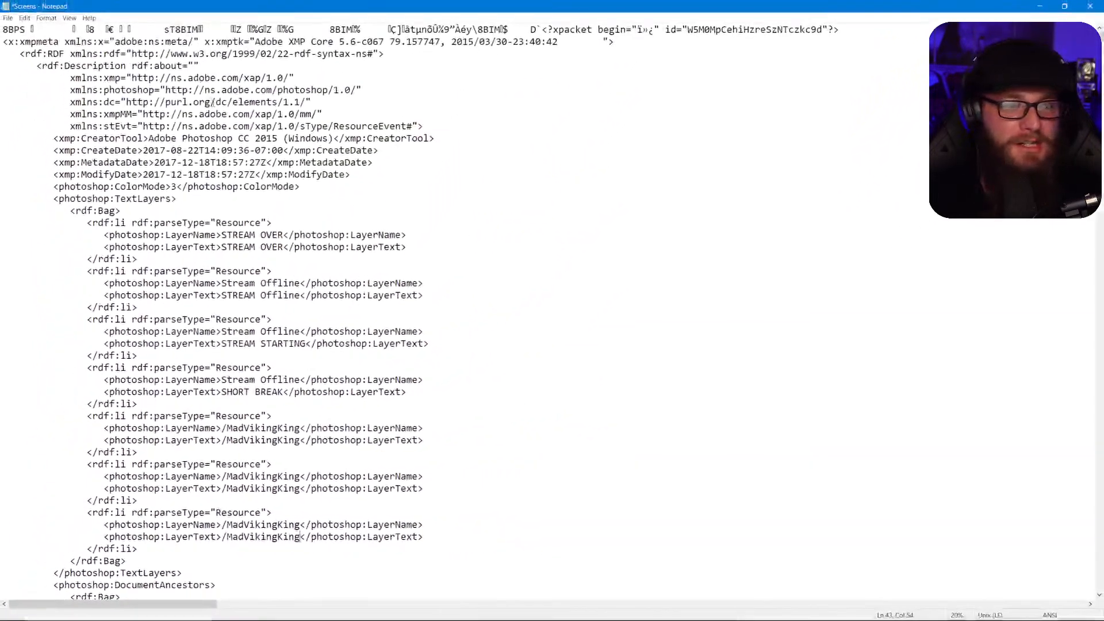
# Save the edited file as a text document named Short Break in the Ugly Sweater Stream Package's PSDs folder and close it.
pyautogui.click(9, 18)
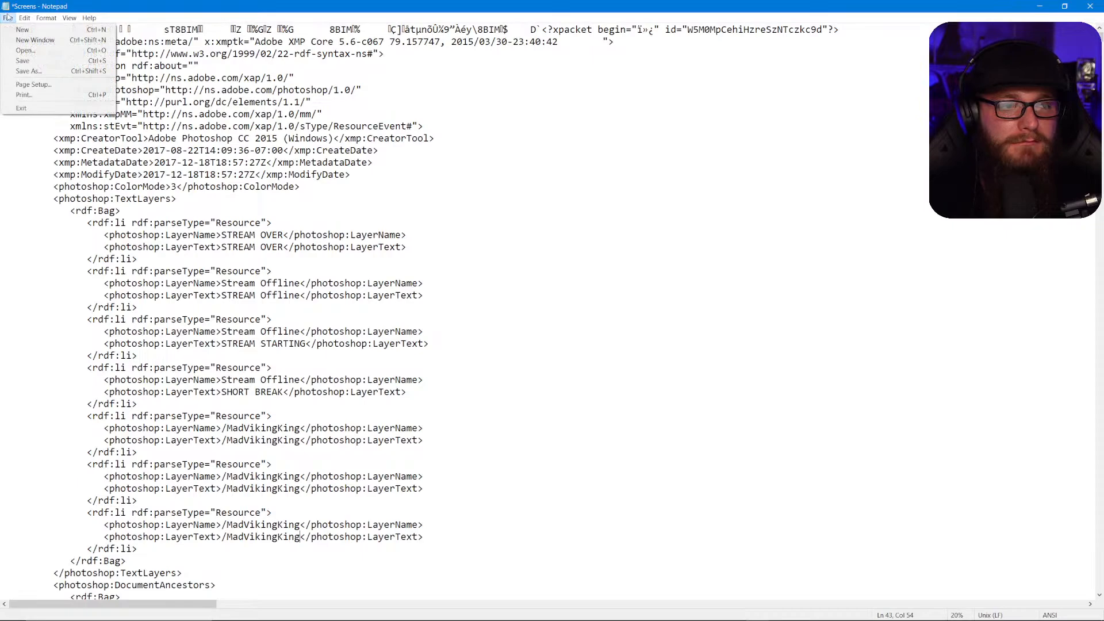
pyautogui.click(26, 67)
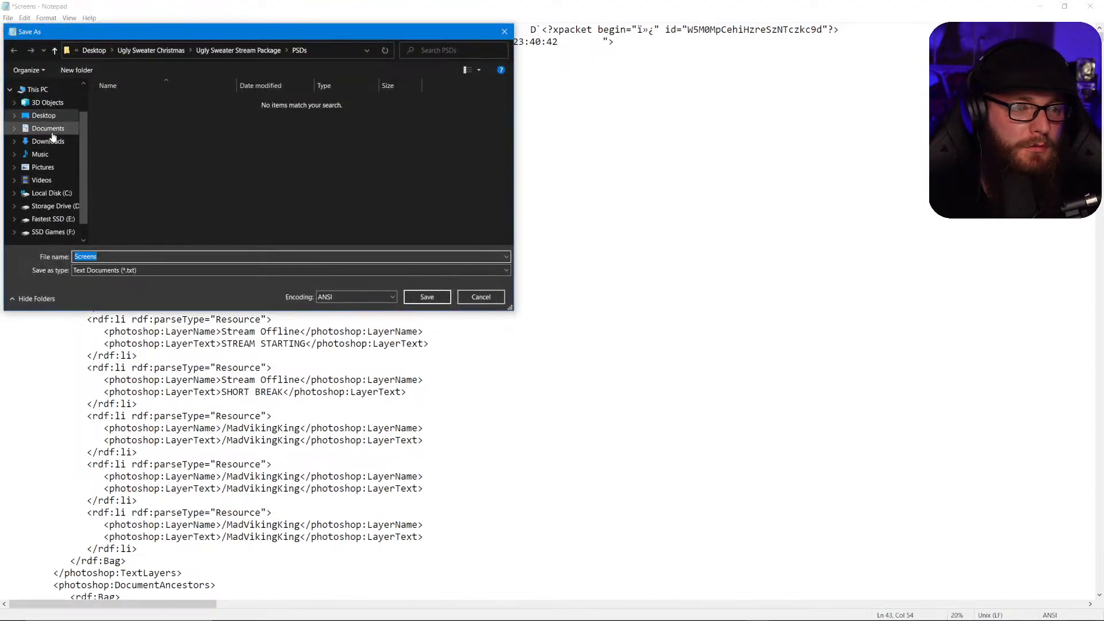
pyautogui.click(46, 90)
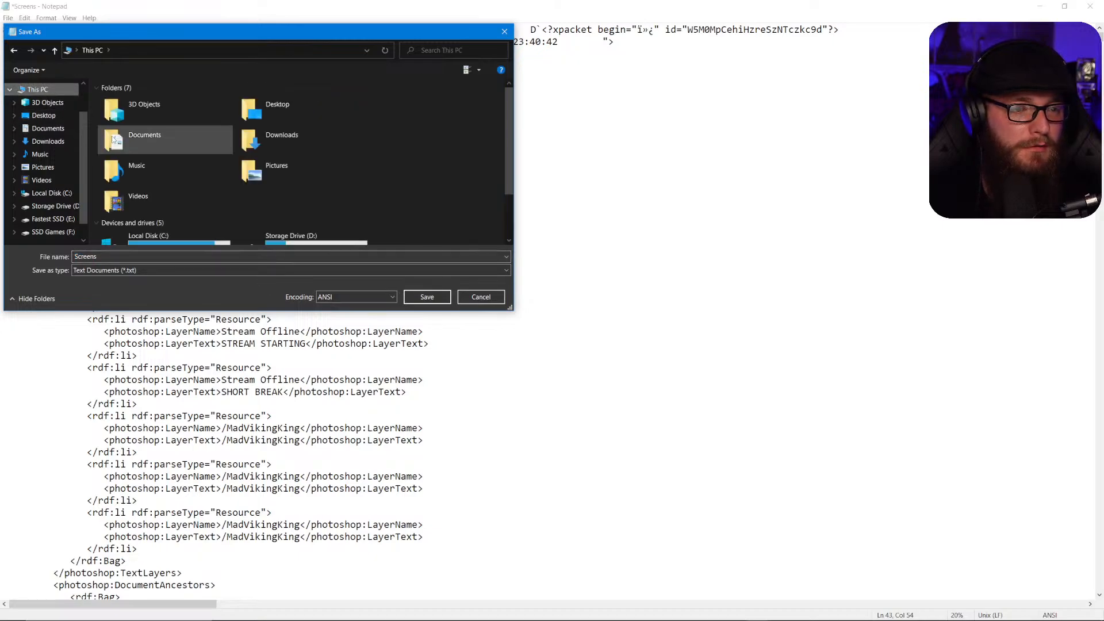
pyautogui.click(43, 115)
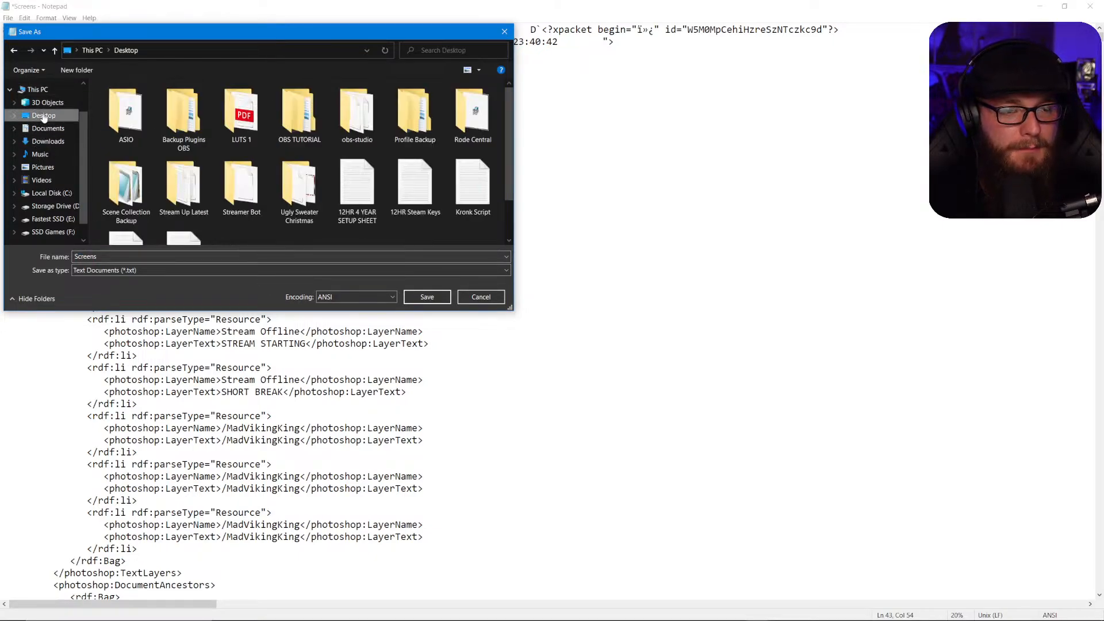
pyautogui.doubleClick(299, 186)
pyautogui.doubleClick(122, 124)
pyautogui.doubleClick(128, 148)
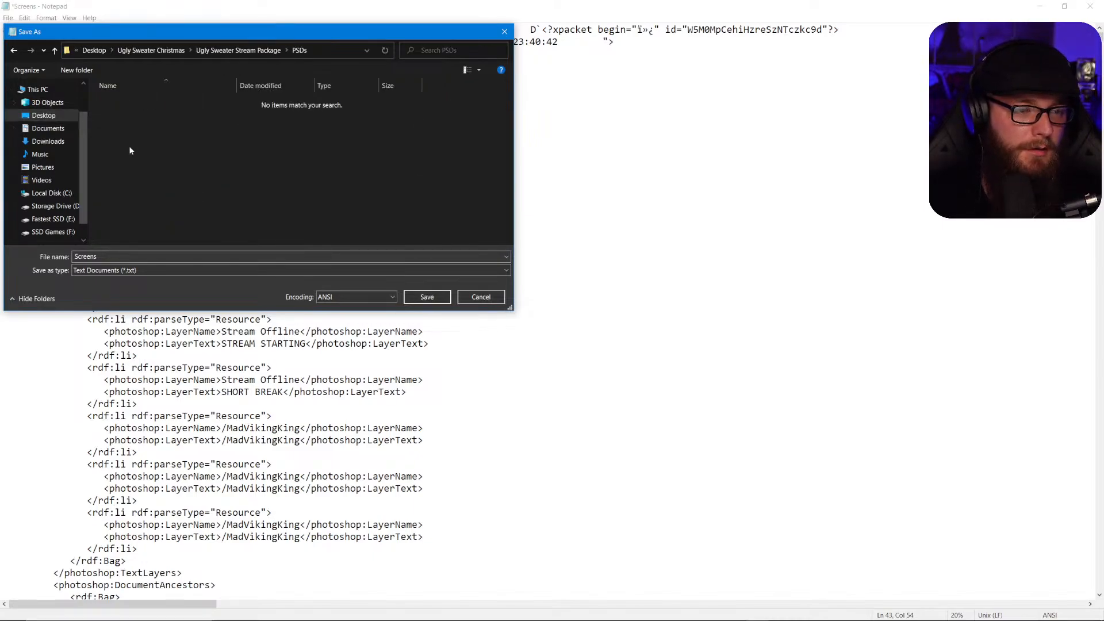
pyautogui.doubleClick(158, 255)
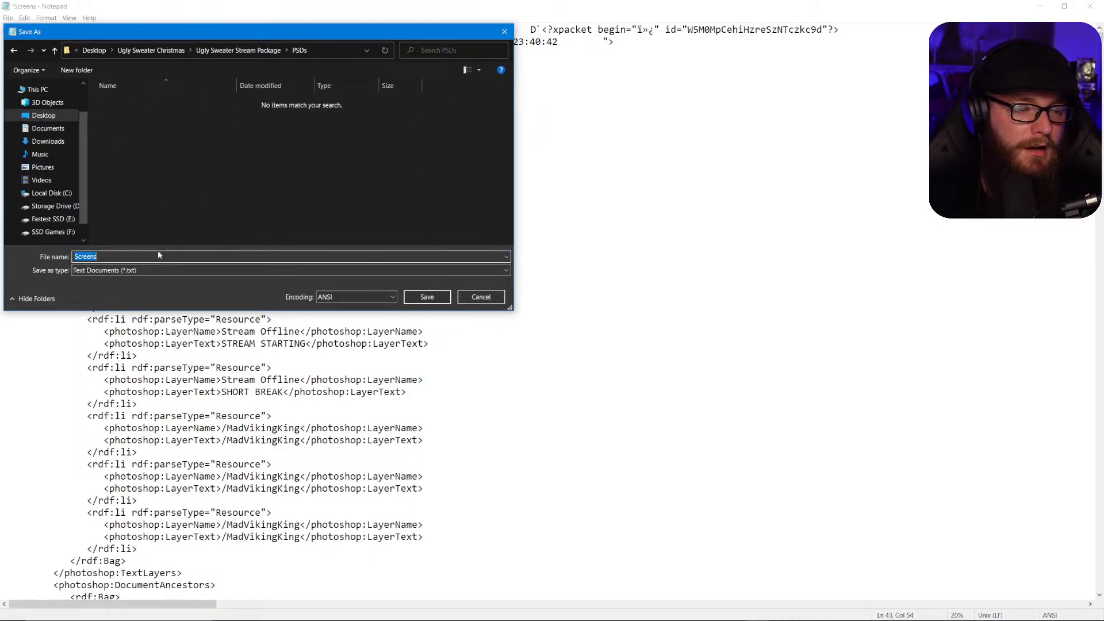
pyautogui.write('Sho')
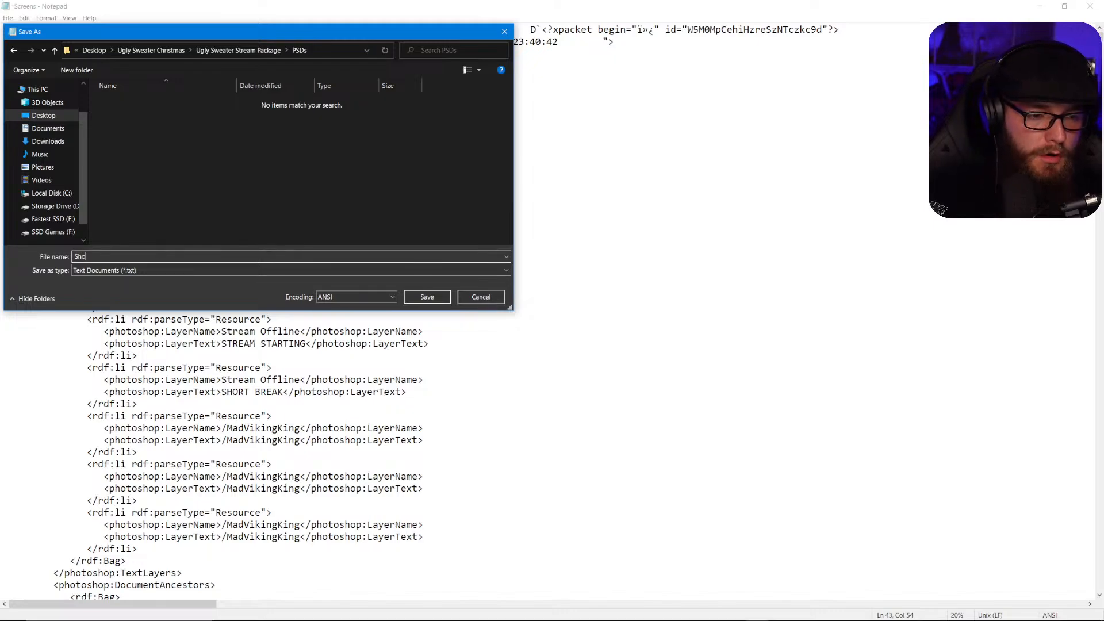
pyautogui.write('rt Break')
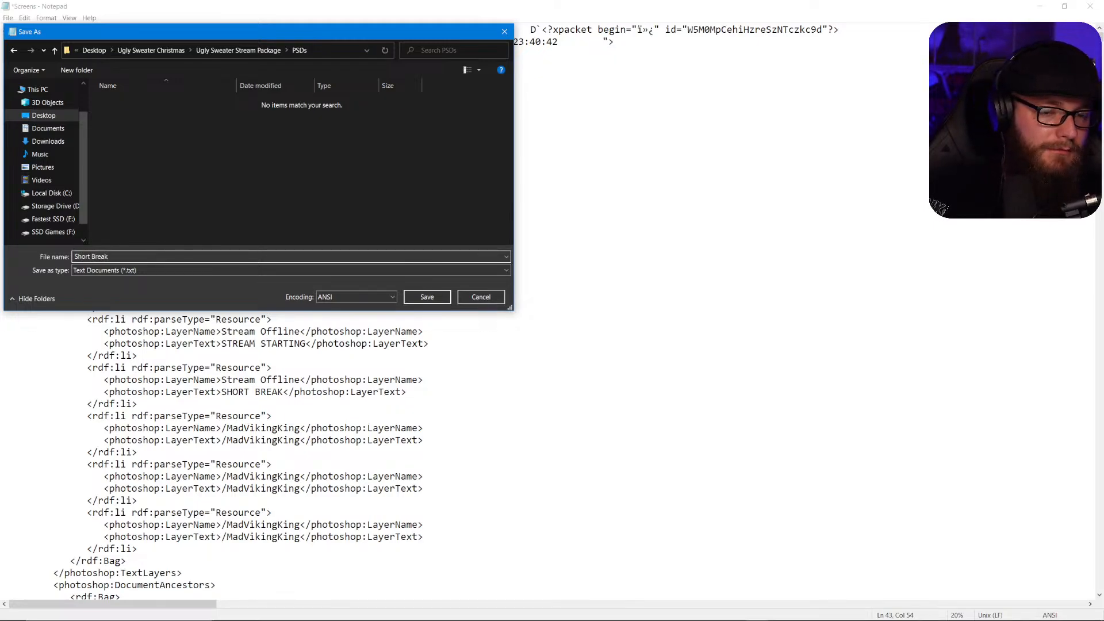
pyautogui.press('Return')
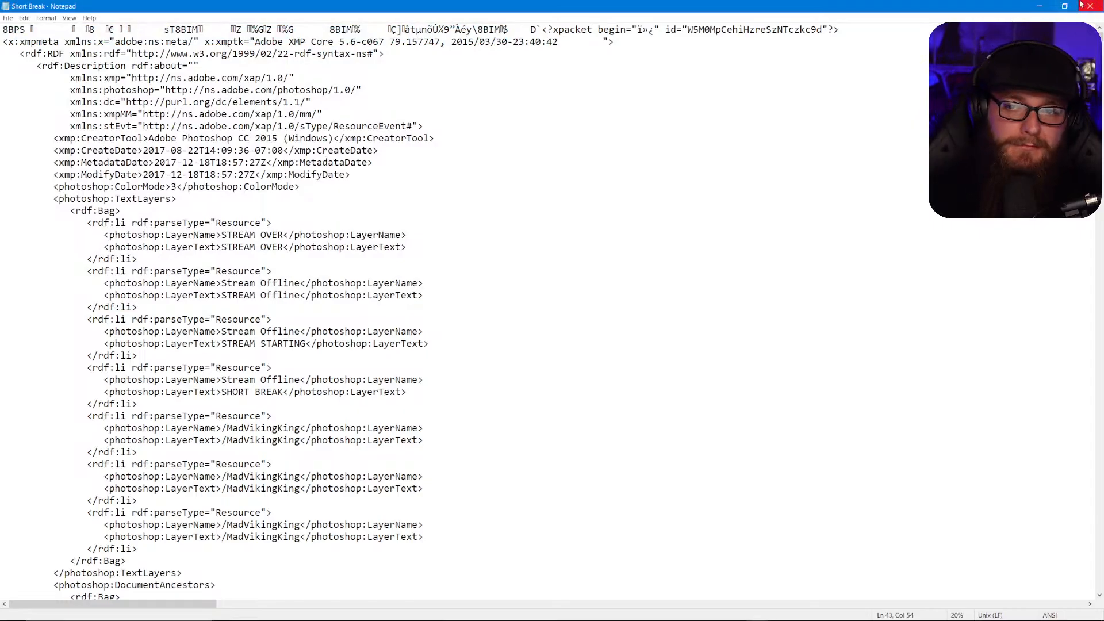
pyautogui.click(1082, 5)
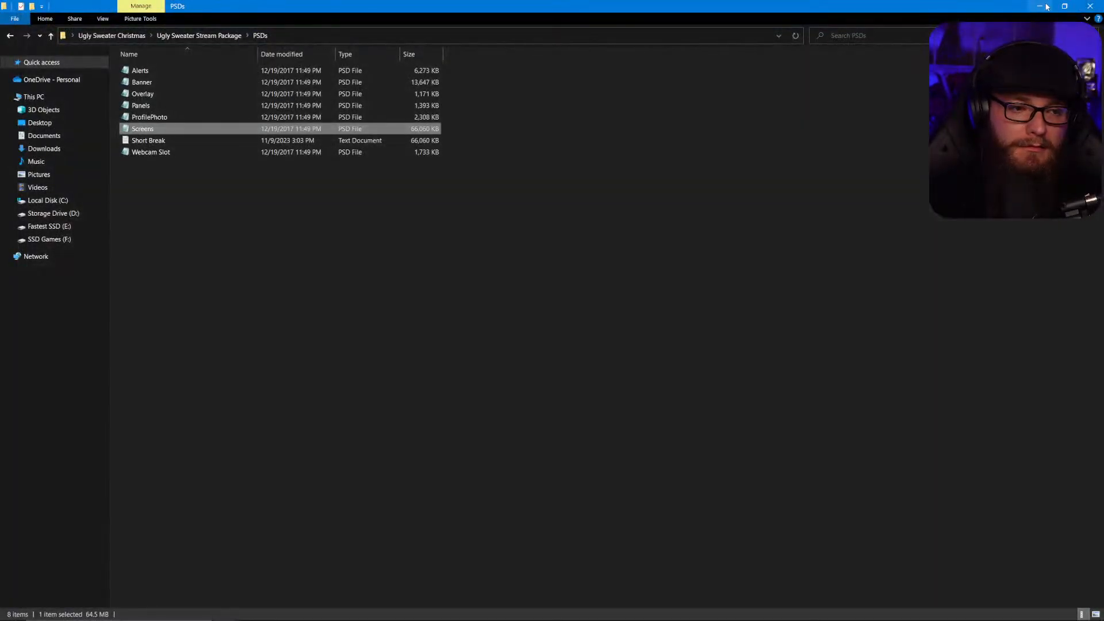
# Open the Short Break text document and the Screens PSD in turn to check their contents, minimizing each one.
pyautogui.doubleClick(291, 142)
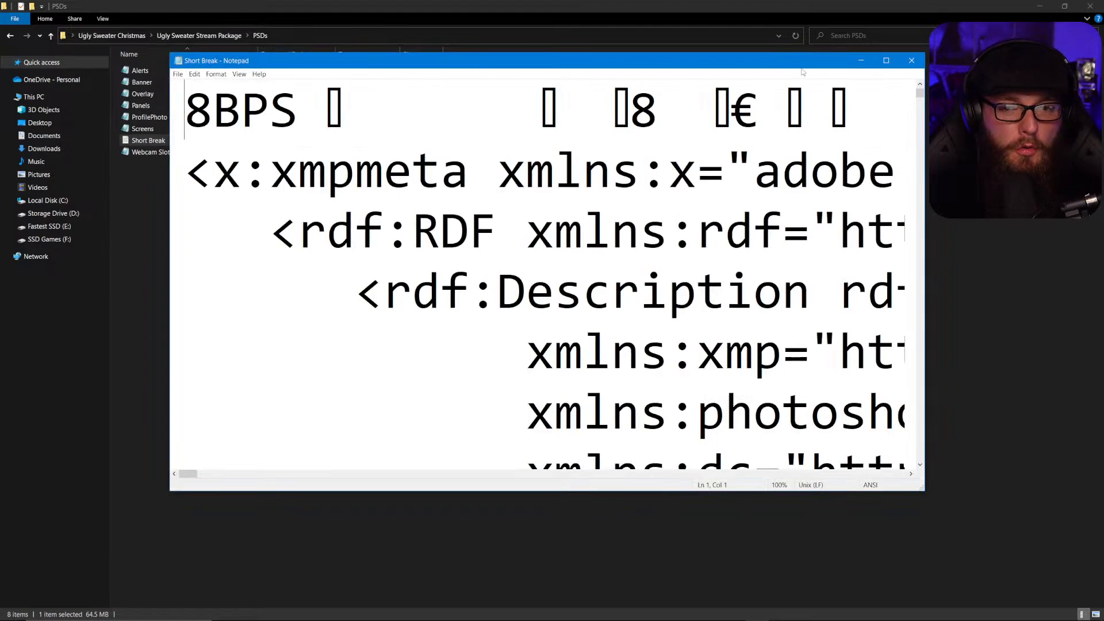
pyautogui.click(860, 60)
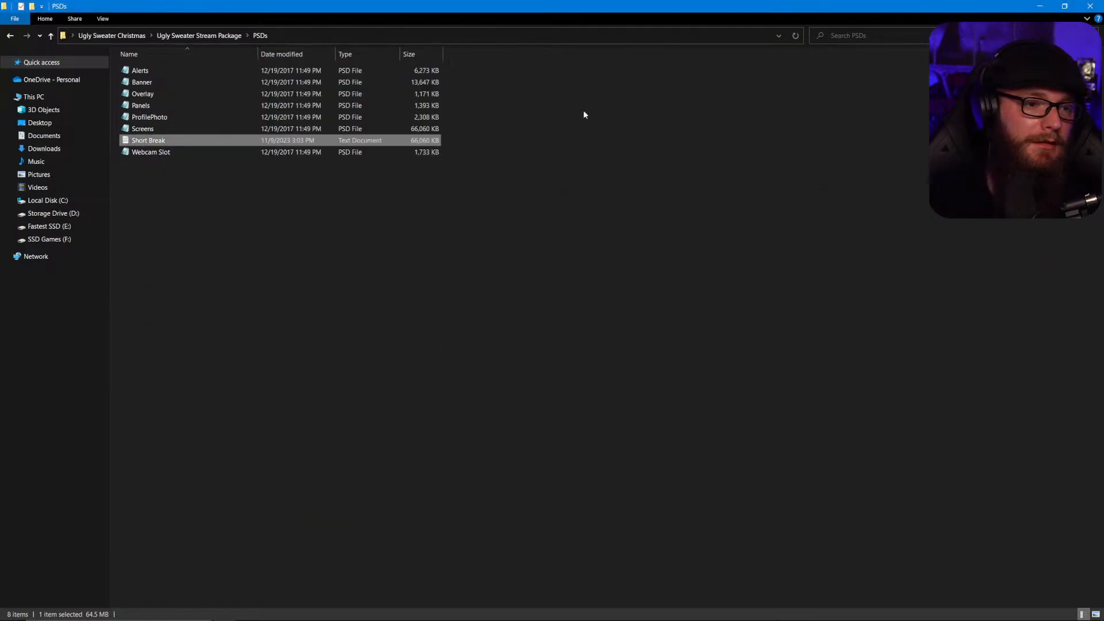
pyautogui.doubleClick(262, 129)
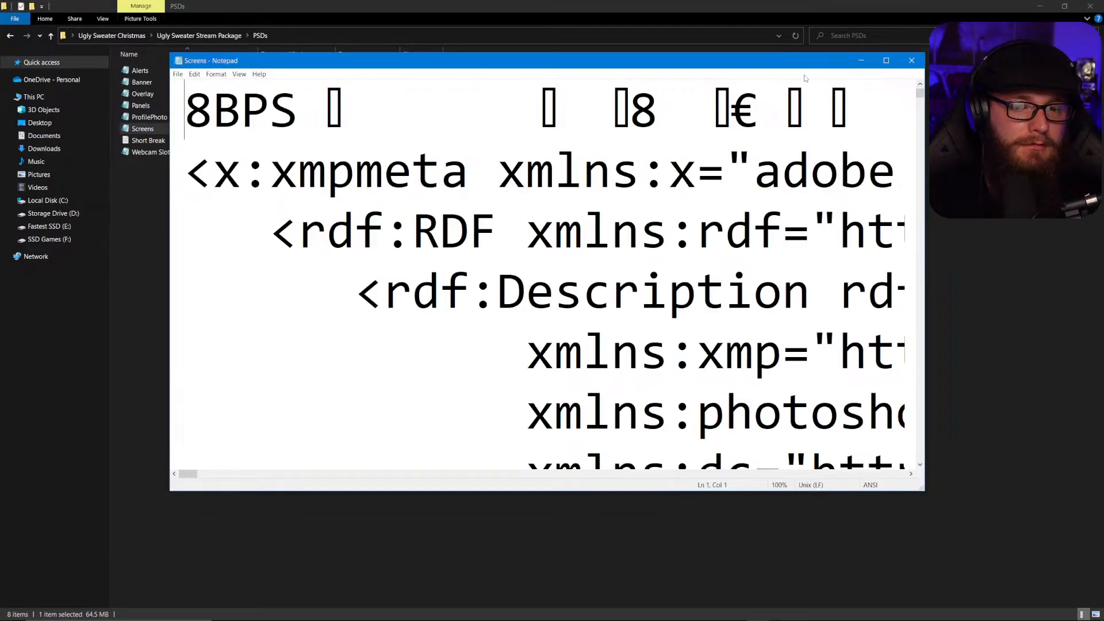
pyautogui.scroll(-5, 635, 191)
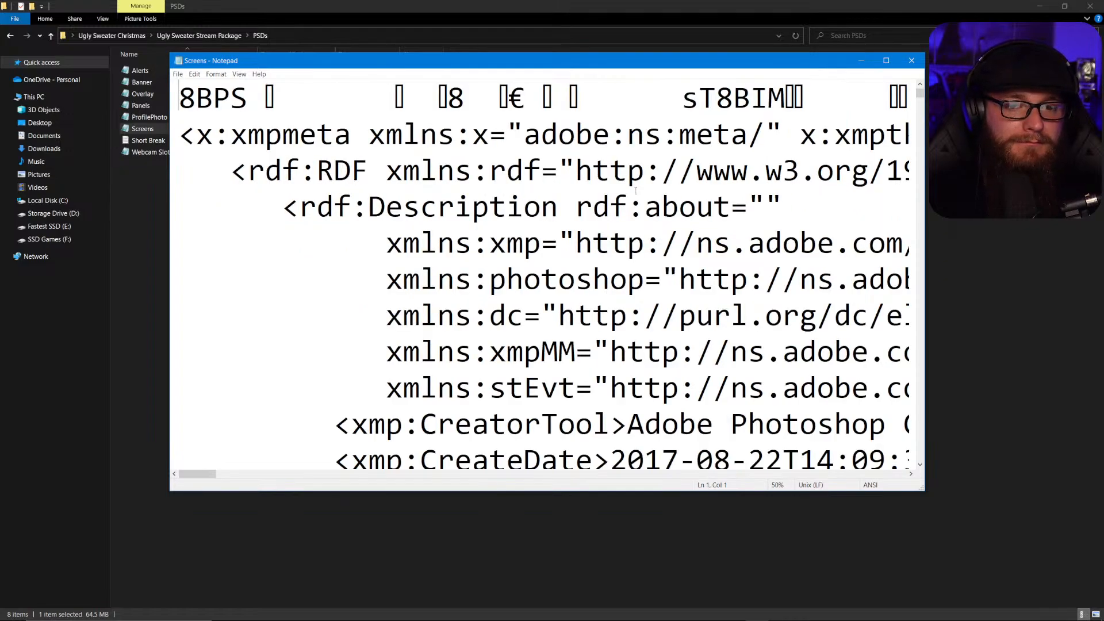
pyautogui.scroll(-1, 635, 191)
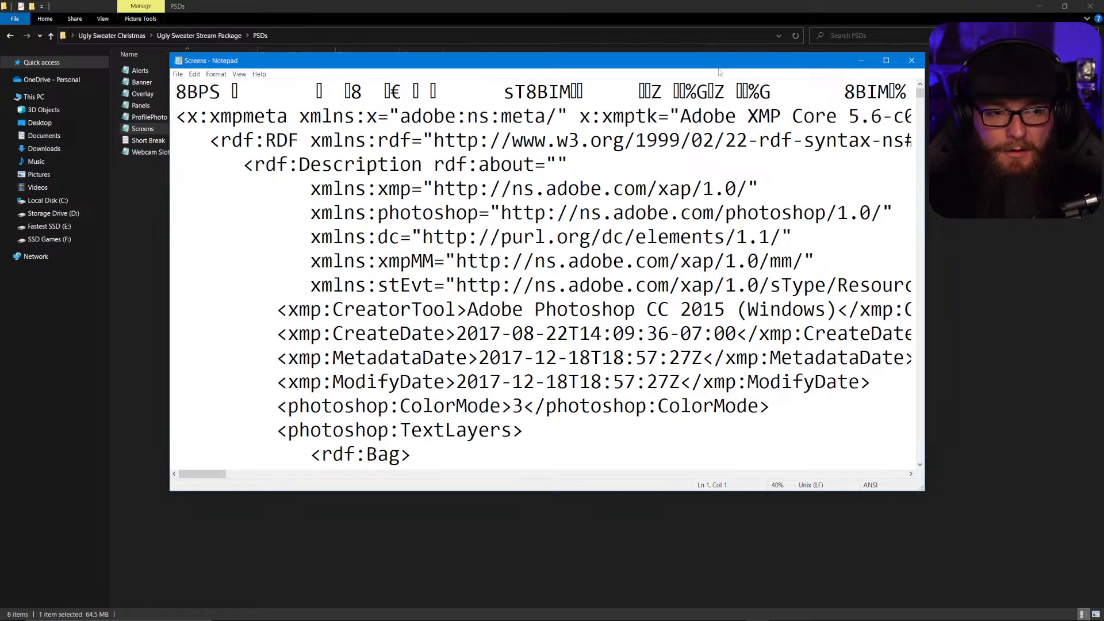
pyautogui.click(860, 61)
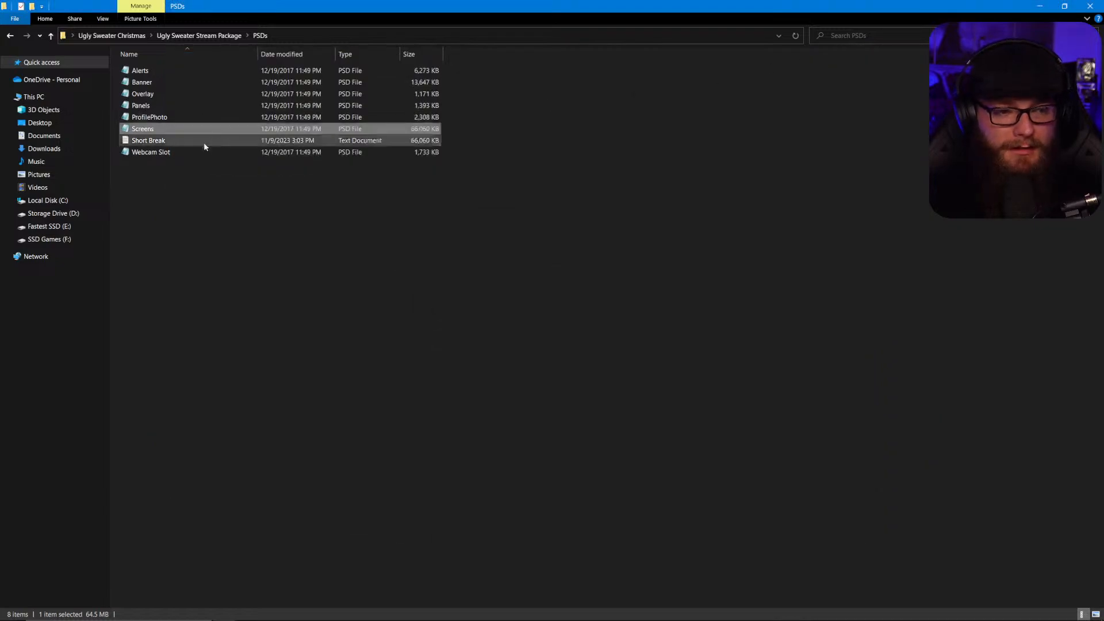
# Delete the Short Break text document from the PSDs folder and reopen the Screens PSD in a maximized window.
pyautogui.click(203, 142)
pyautogui.press('Delete')
pyautogui.doubleClick(199, 129)
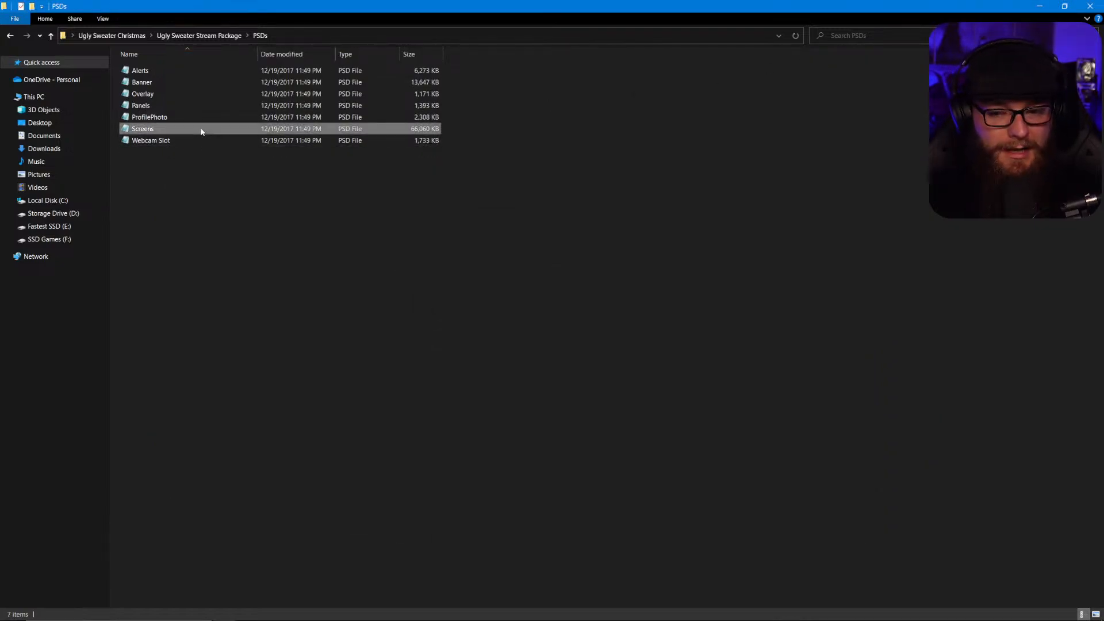
pyautogui.click(886, 60)
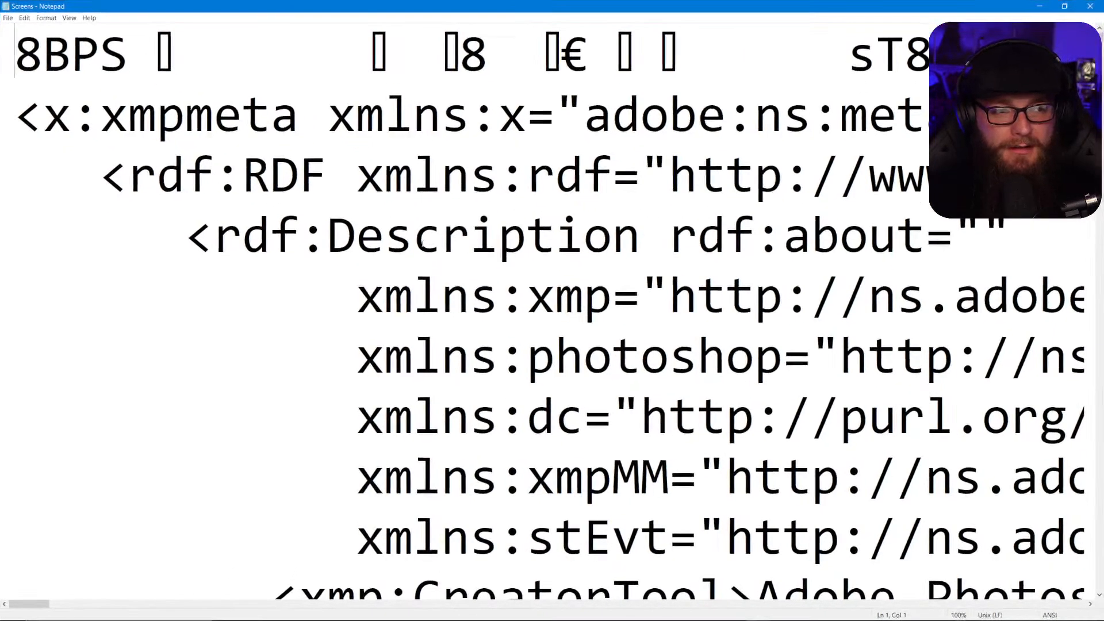
# Look through the Screens file's text to its end and back to examine the username text-layer entries.
pyautogui.scroll(-5, 325, 279)
pyautogui.scroll(-2, 325, 279)
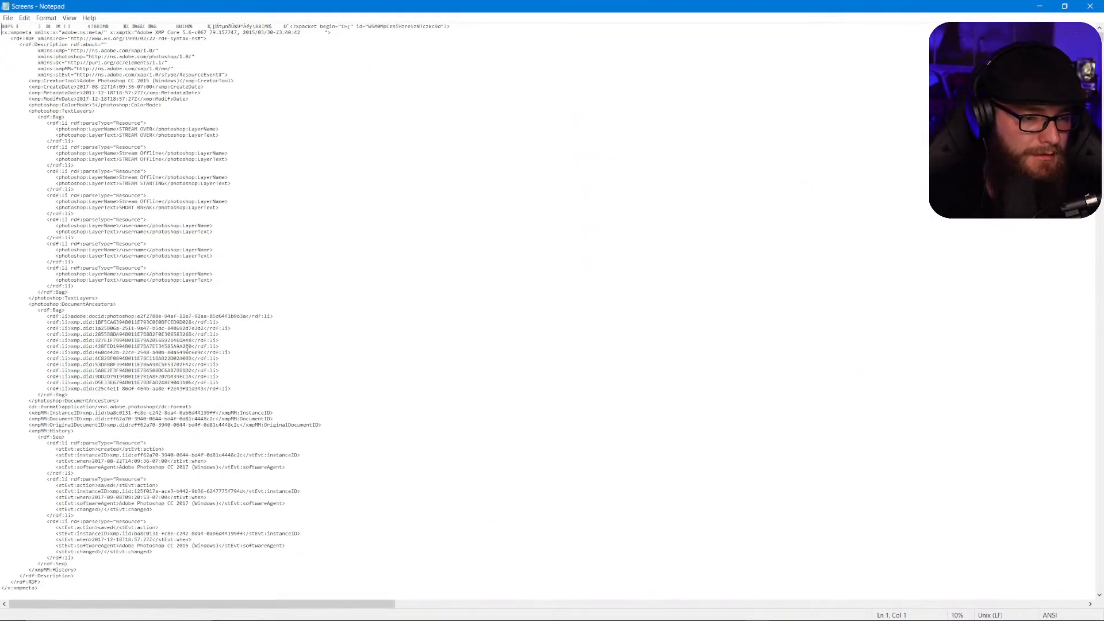
pyautogui.scroll(2, 186, 349)
pyautogui.scroll(-2, 256, 402)
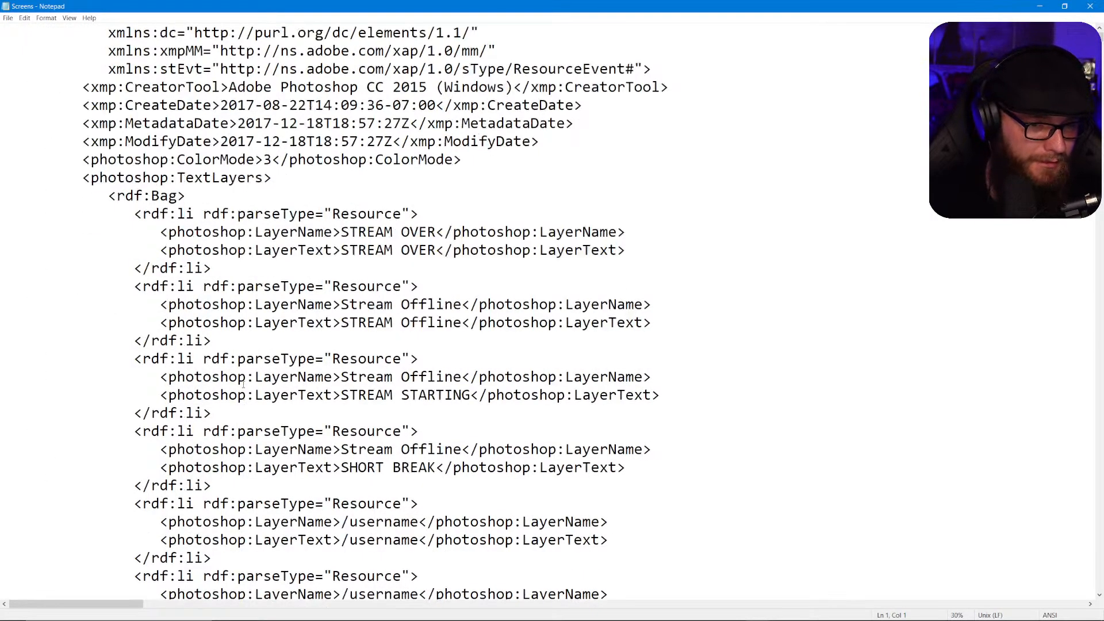
pyautogui.scroll(2, 238, 365)
pyautogui.scroll(-20, 292, 216)
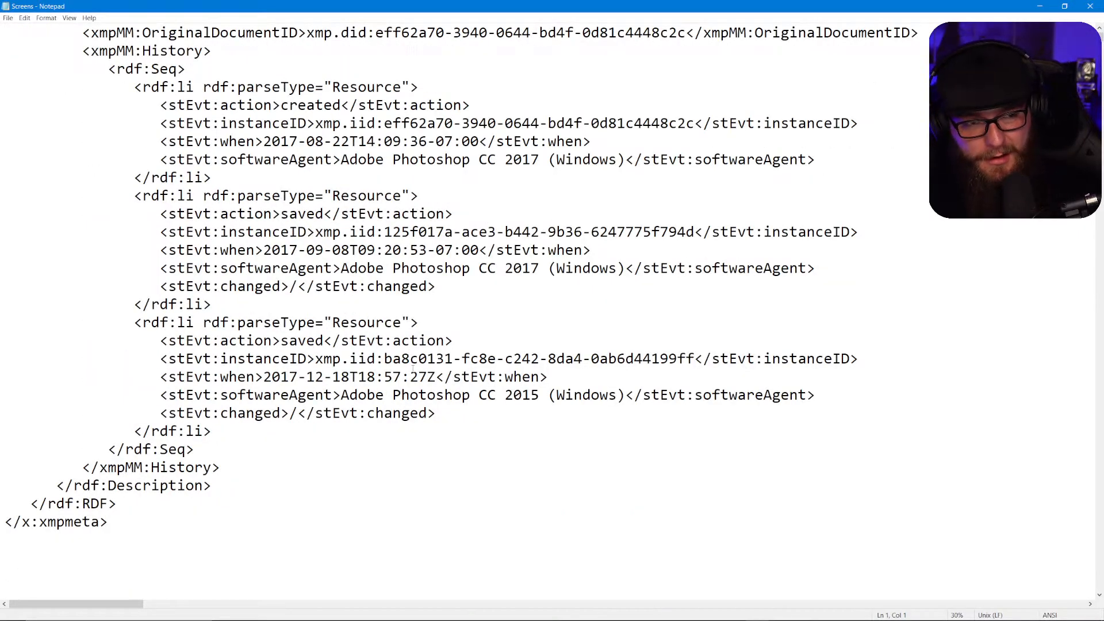
pyautogui.scroll(12, 412, 374)
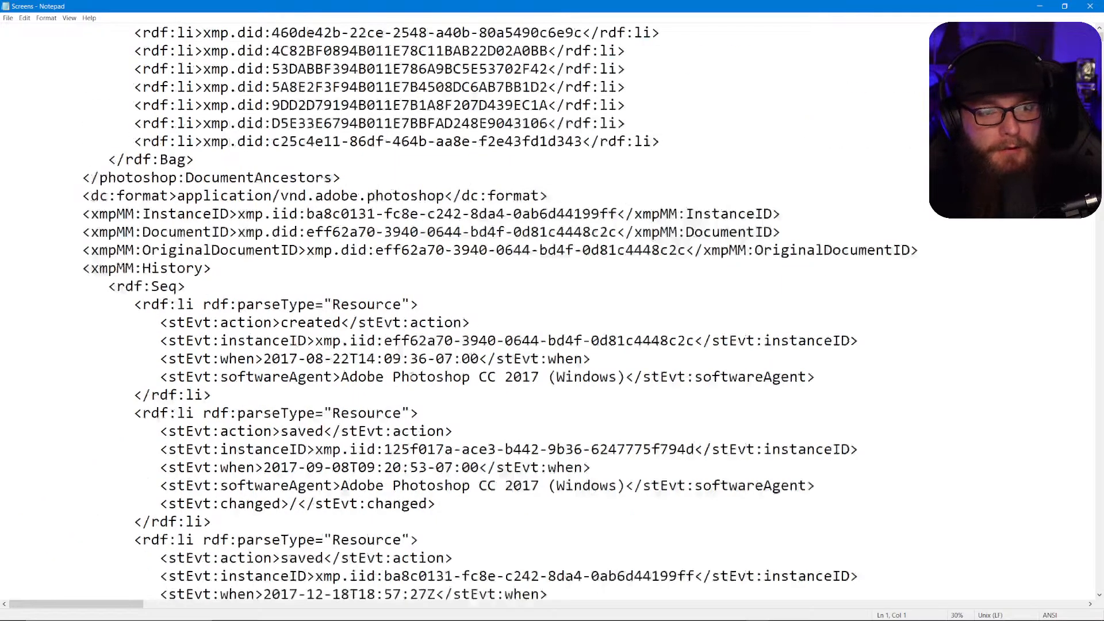
pyautogui.scroll(8, 409, 377)
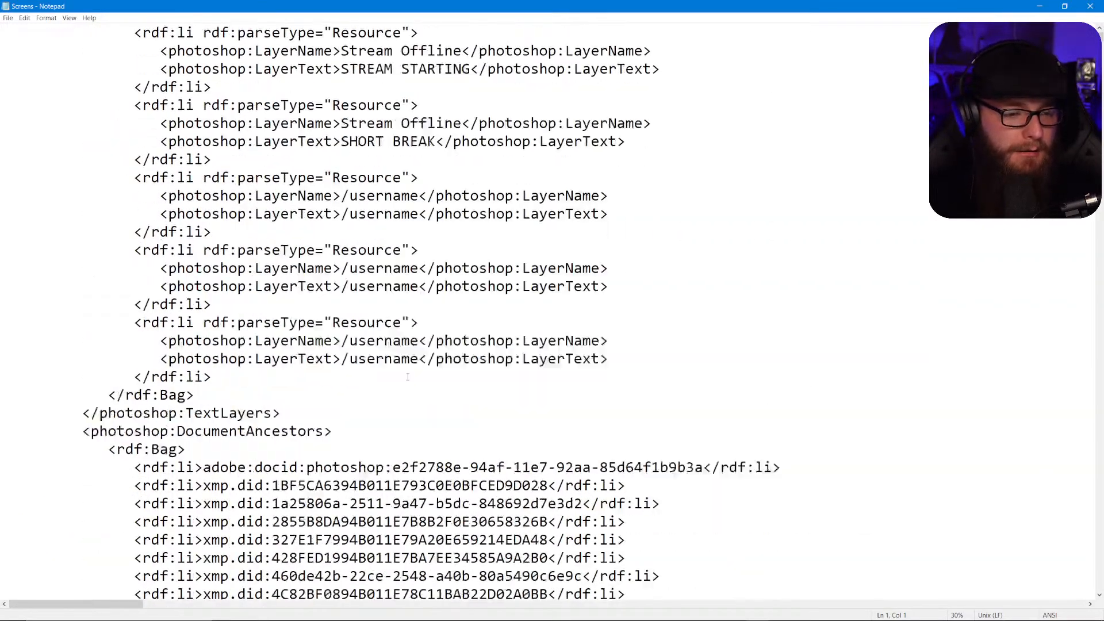
pyautogui.scroll(-2, 356, 337)
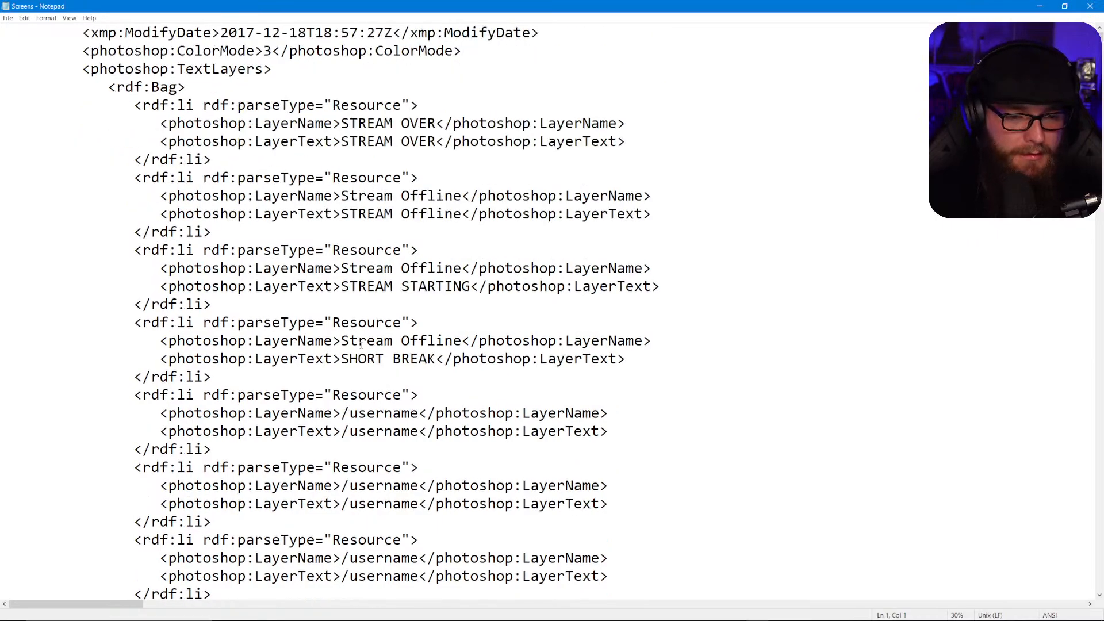
# Replace username with MadVikingKing in the first username resource's layer name and layer text.
pyautogui.moveTo(350, 414); pyautogui.dragTo(416, 414)
pyautogui.write('MadVikin')
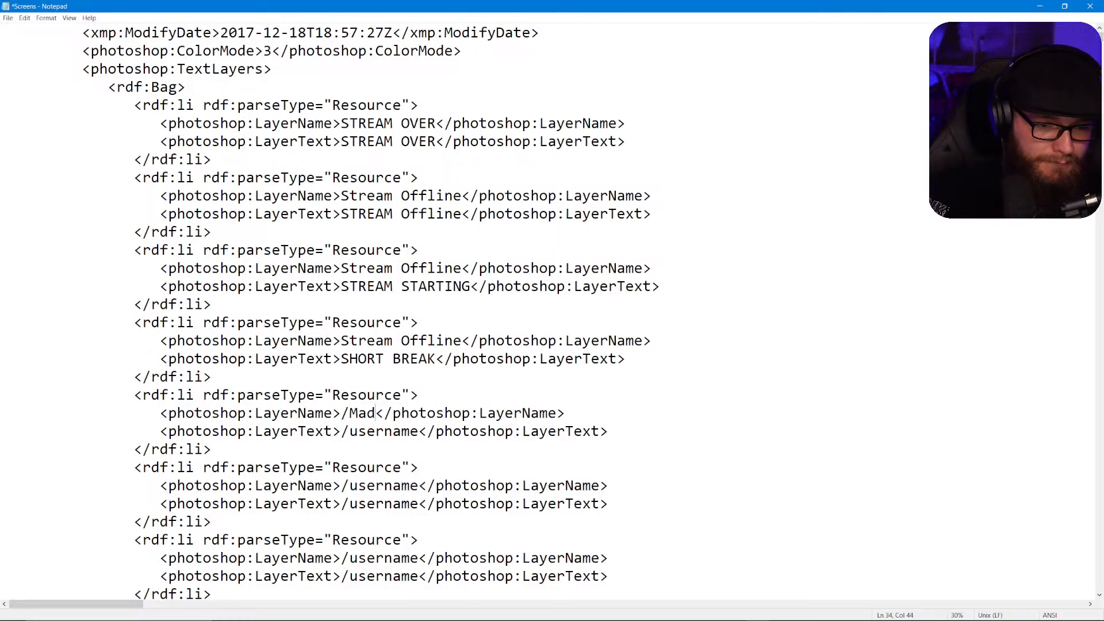
pyautogui.write('gKing')
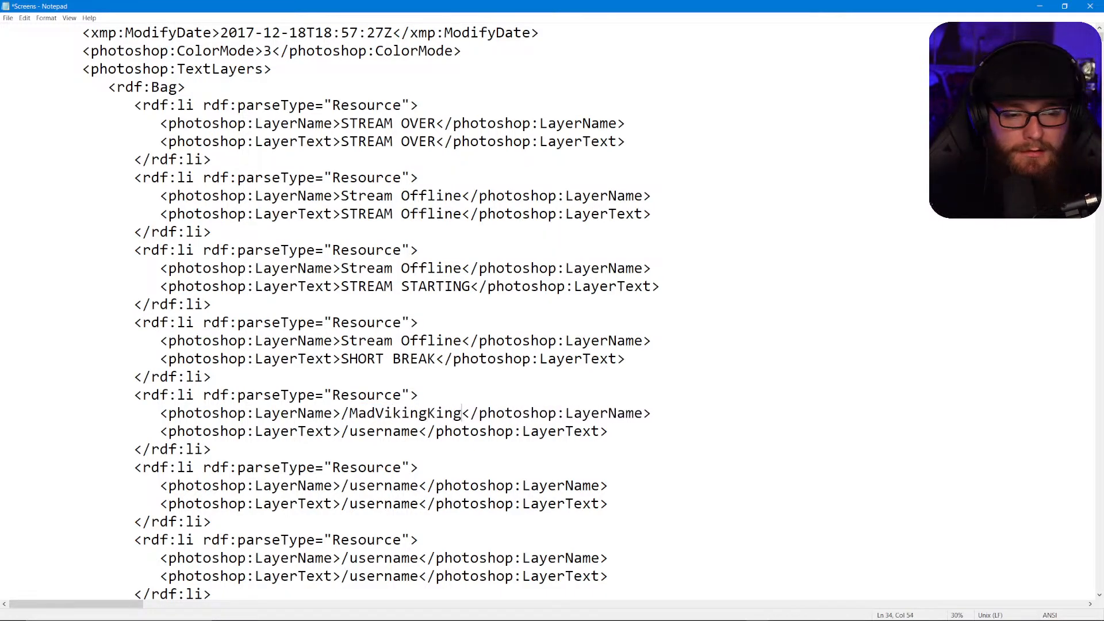
pyautogui.press('Up')
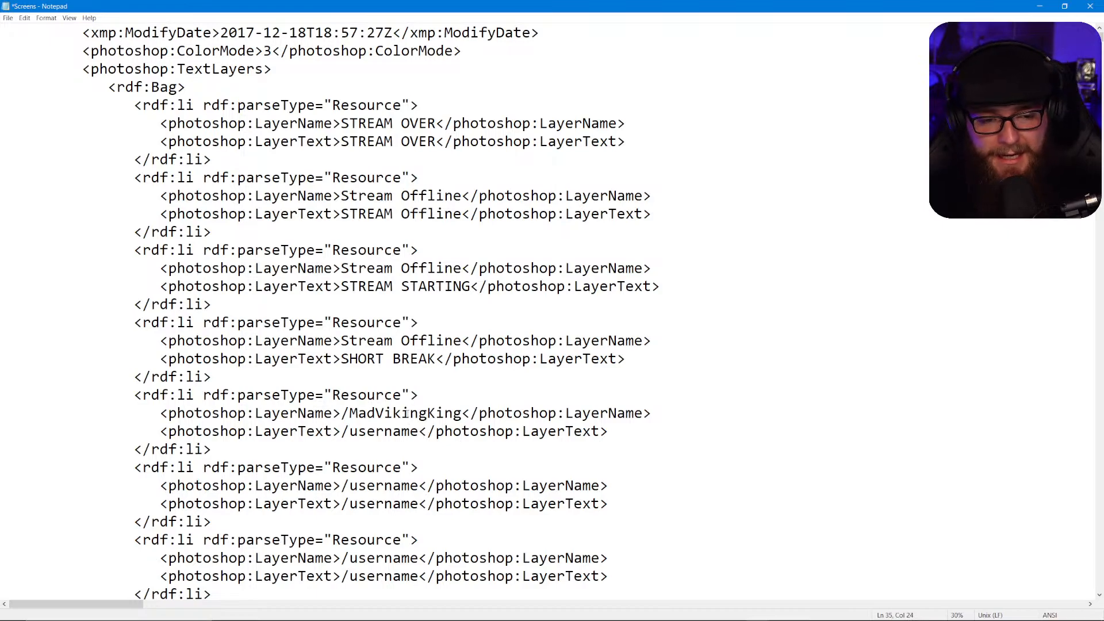
pyautogui.moveTo(350, 432); pyautogui.dragTo(417, 435)
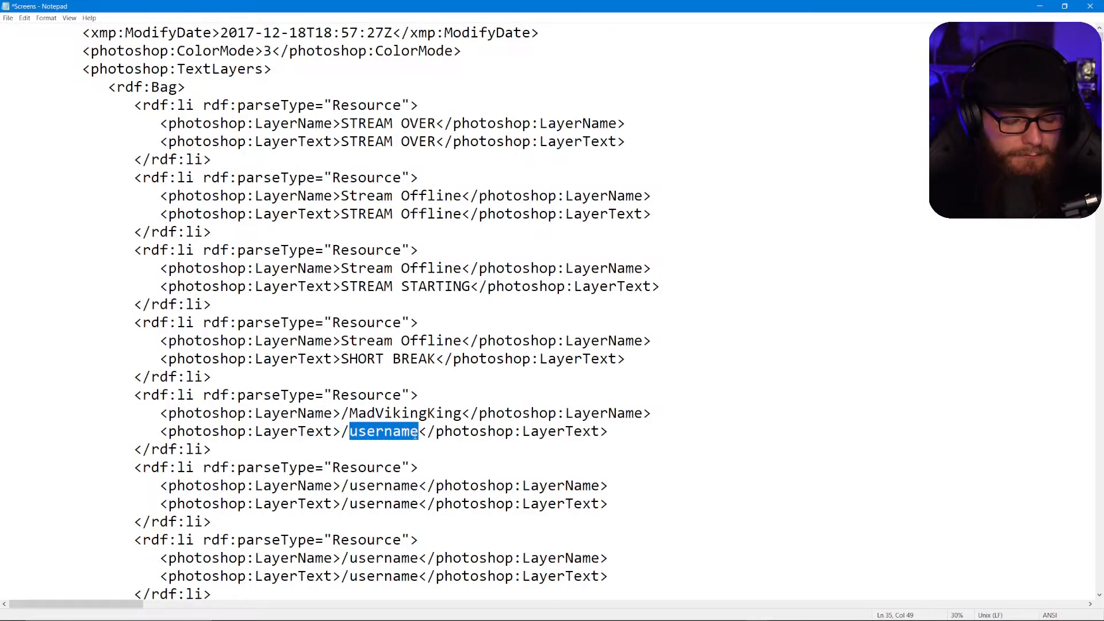
pyautogui.write('MadVikingKing')
# Replace username with MadVikingKing in the second username resource's layer name and layer text.
pyautogui.moveTo(348, 487); pyautogui.dragTo(418, 488)
pyautogui.write('MadVikingKing')
pyautogui.moveTo(352, 505); pyautogui.dragTo(418, 506)
pyautogui.press('BackSpace')
pyautogui.write('MadVikingKing')
# Replace username with MadVikingKing in the third username resource's layer name and layer text.
pyautogui.moveTo(349, 558); pyautogui.dragTo(419, 559)
pyautogui.write('MadVikingKing')
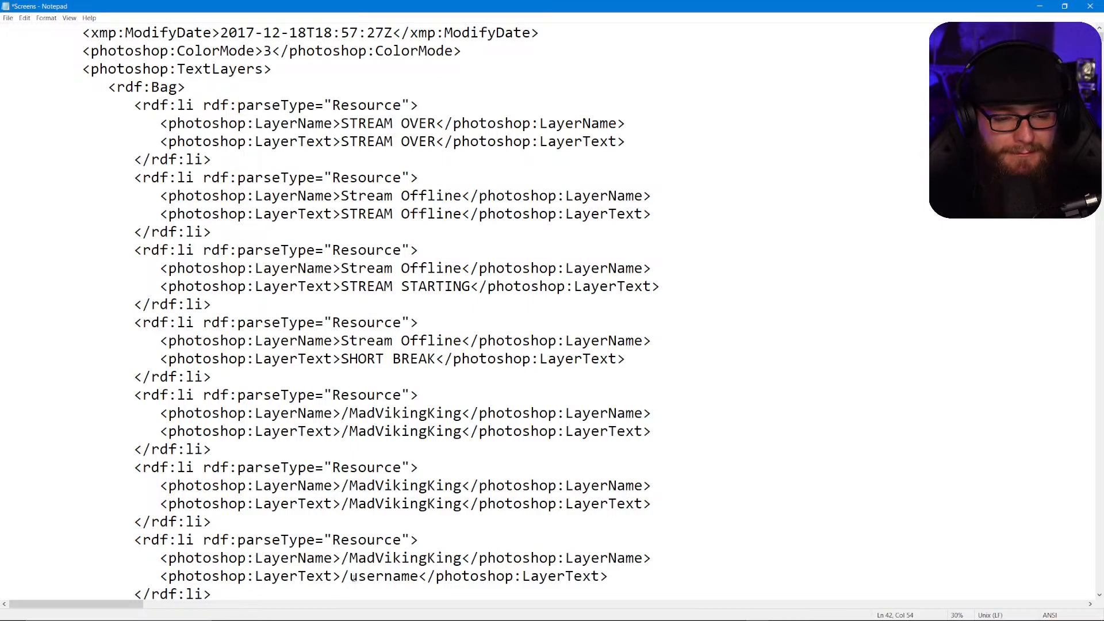
pyautogui.moveTo(351, 576); pyautogui.dragTo(419, 577)
pyautogui.write('MadVikingKing')
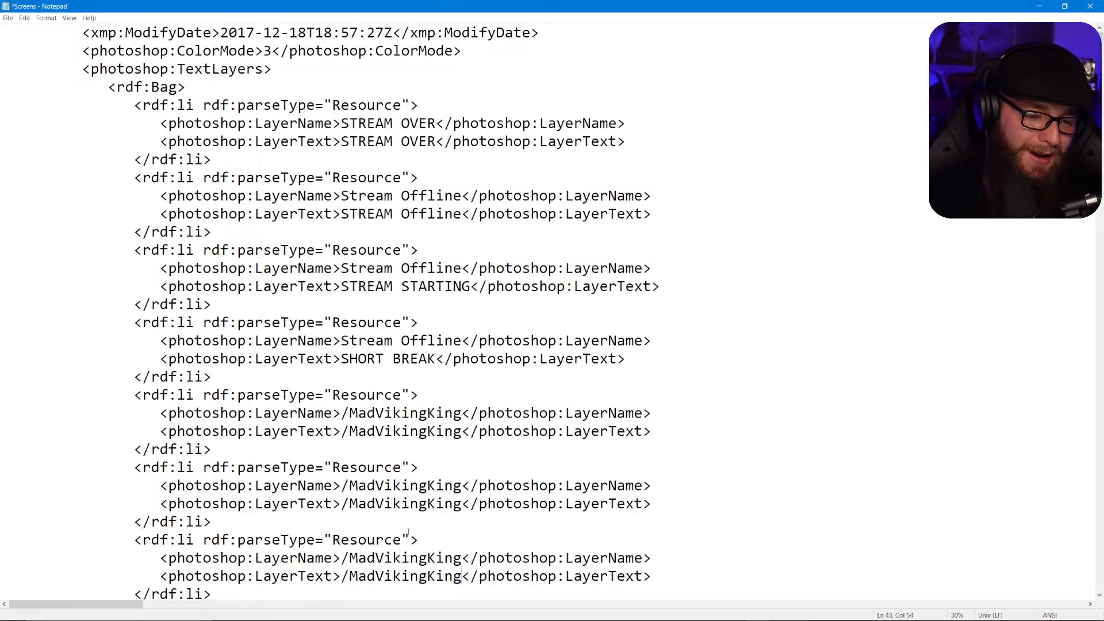
# Save the edited file as Screens in the PSDs folder, replacing the existing Screens PSD, and close it.
pyautogui.scroll(-3, 408, 532)
pyautogui.scroll(6, 386, 523)
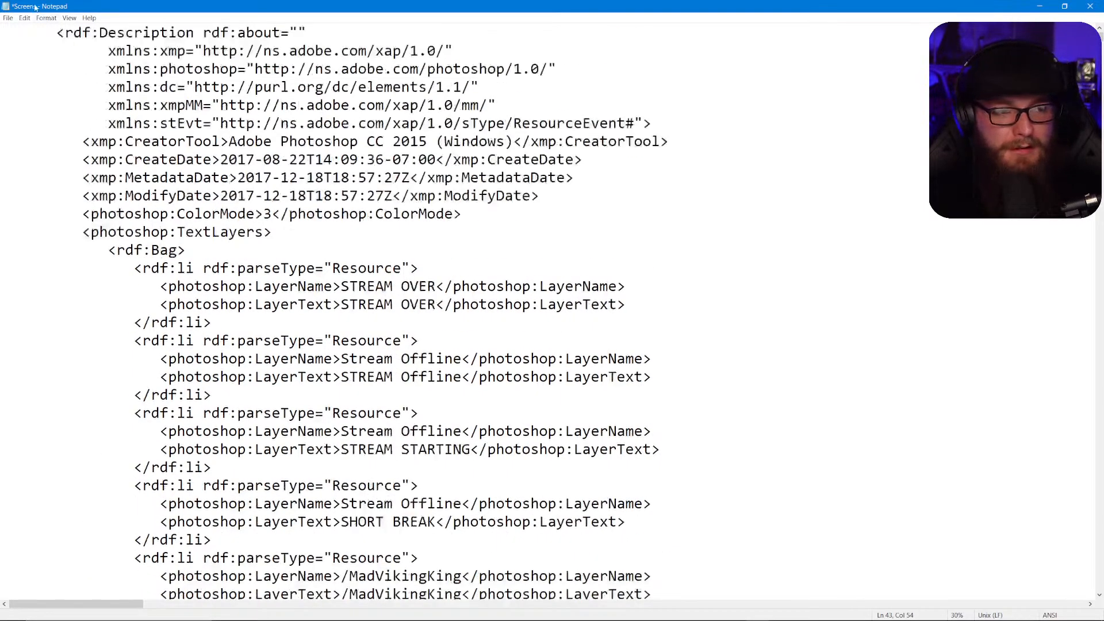
pyautogui.click(8, 18)
pyautogui.click(43, 71)
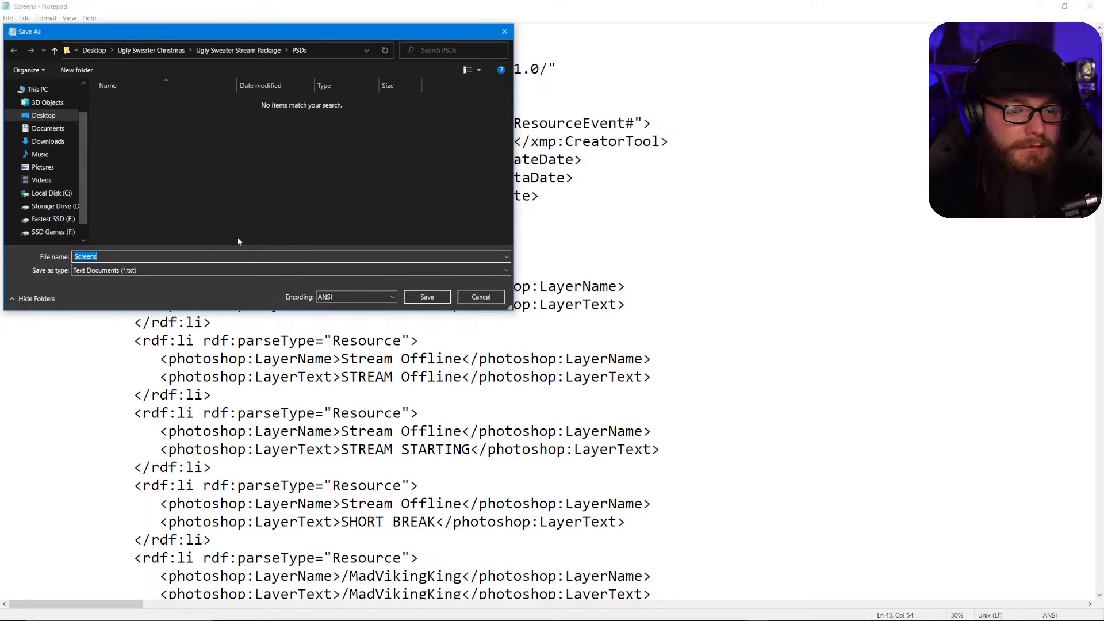
pyautogui.click(440, 303)
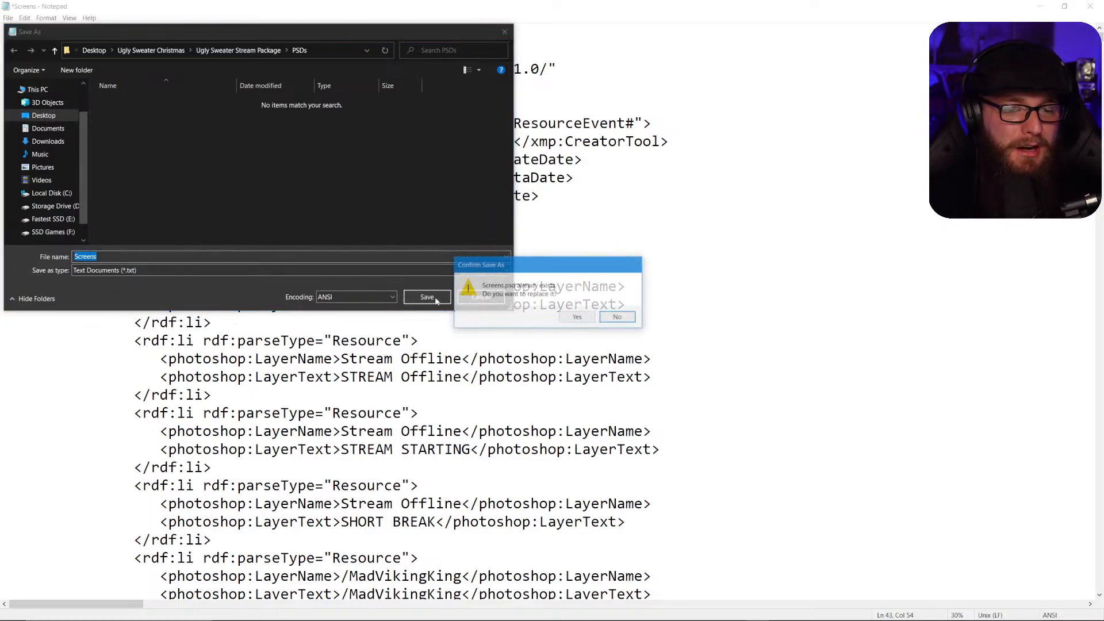
pyautogui.click(577, 318)
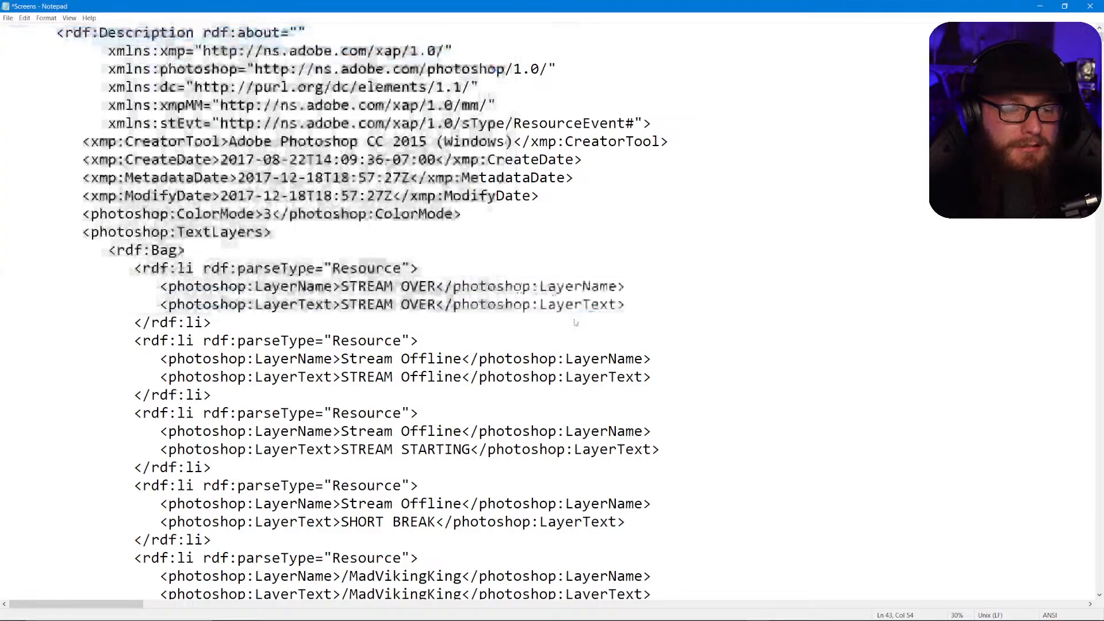
pyautogui.click(1088, 7)
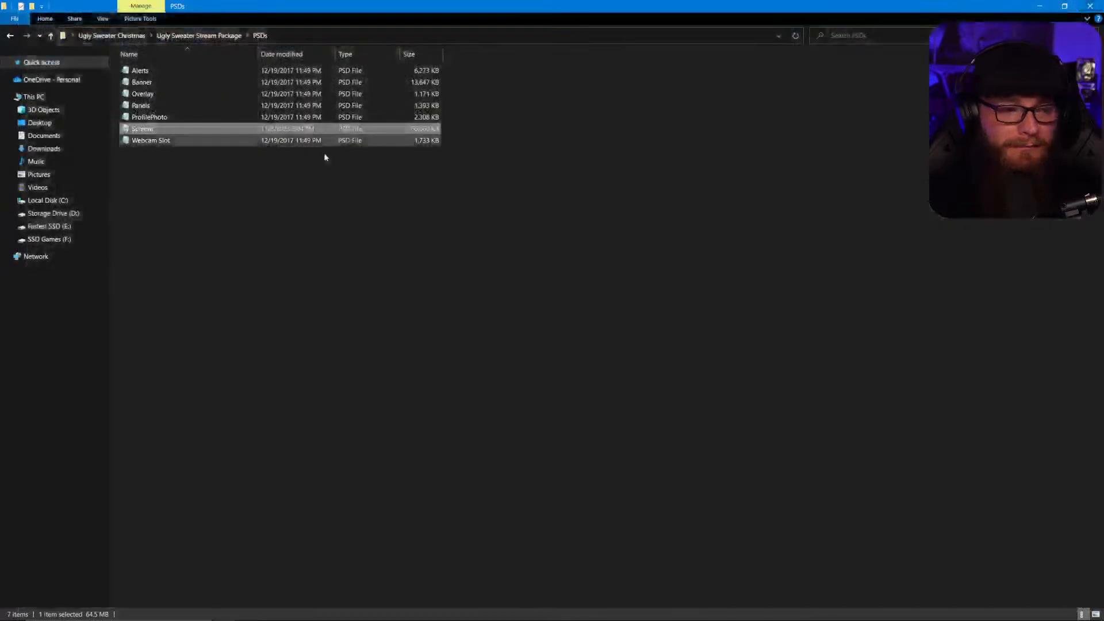
# Reopen the Screens PSD as text to check its username layer entries, and close it again.
pyautogui.doubleClick(177, 130)
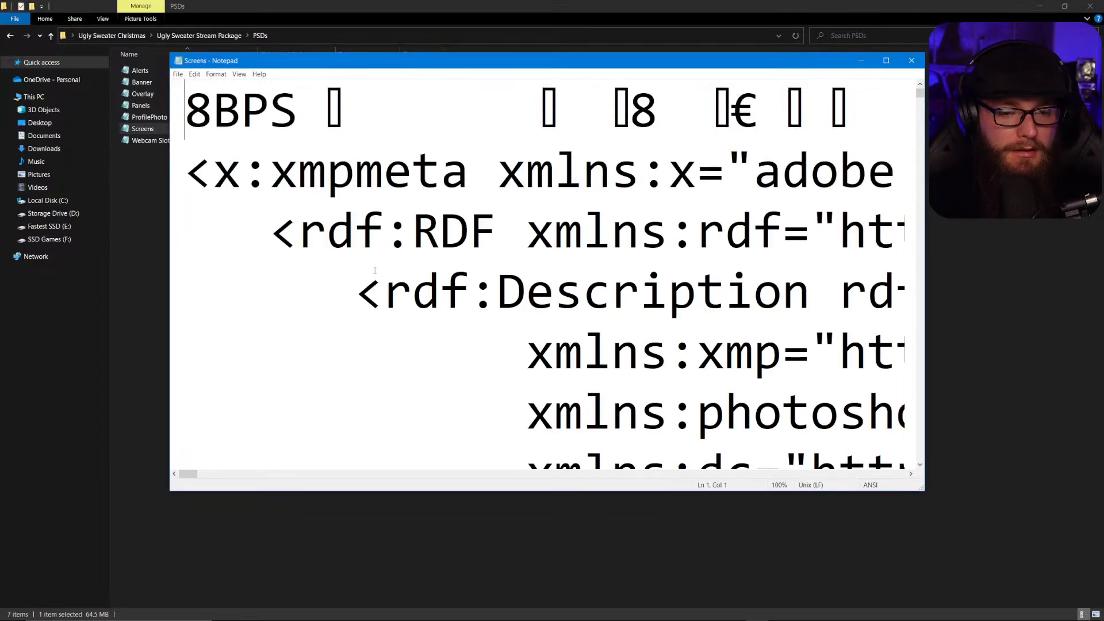
pyautogui.scroll(-5, 501, 294)
pyautogui.scroll(-5, 500, 295)
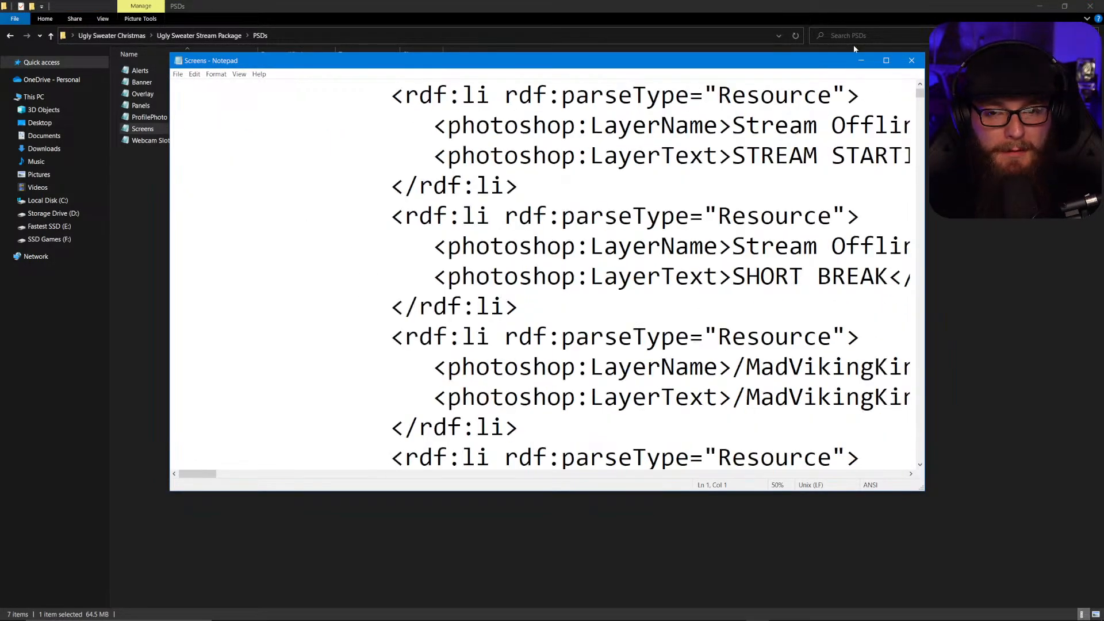
pyautogui.click(911, 60)
# Close the folder and browser windows to return to OBS, and remove the BathRoom & Snacks.png source from the Short Break scene.
pyautogui.click(1090, 6)
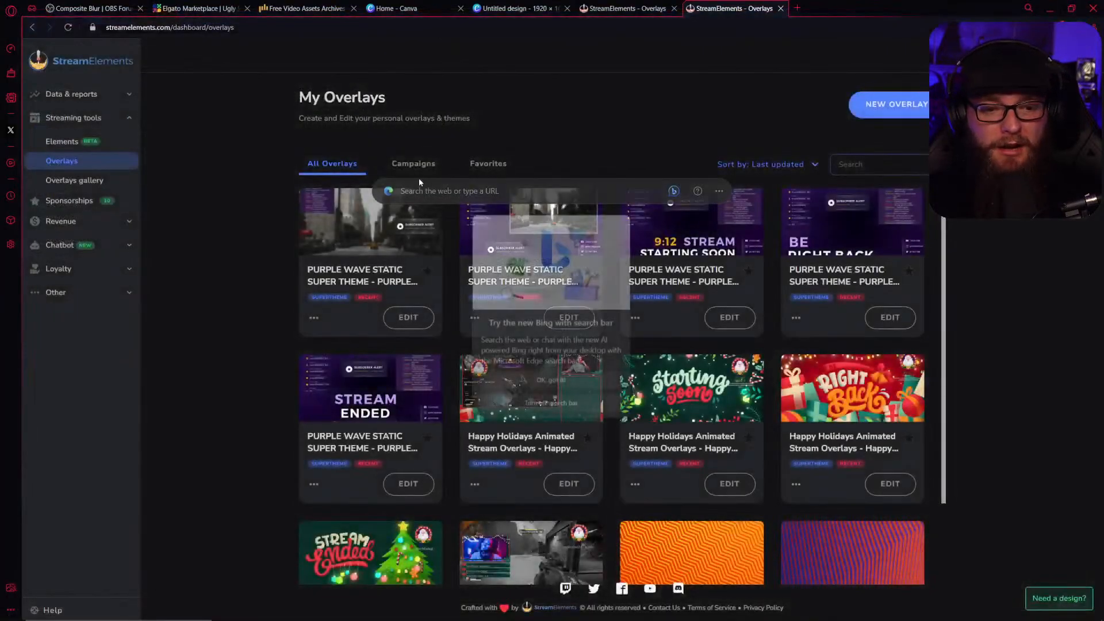
pyautogui.click(1092, 8)
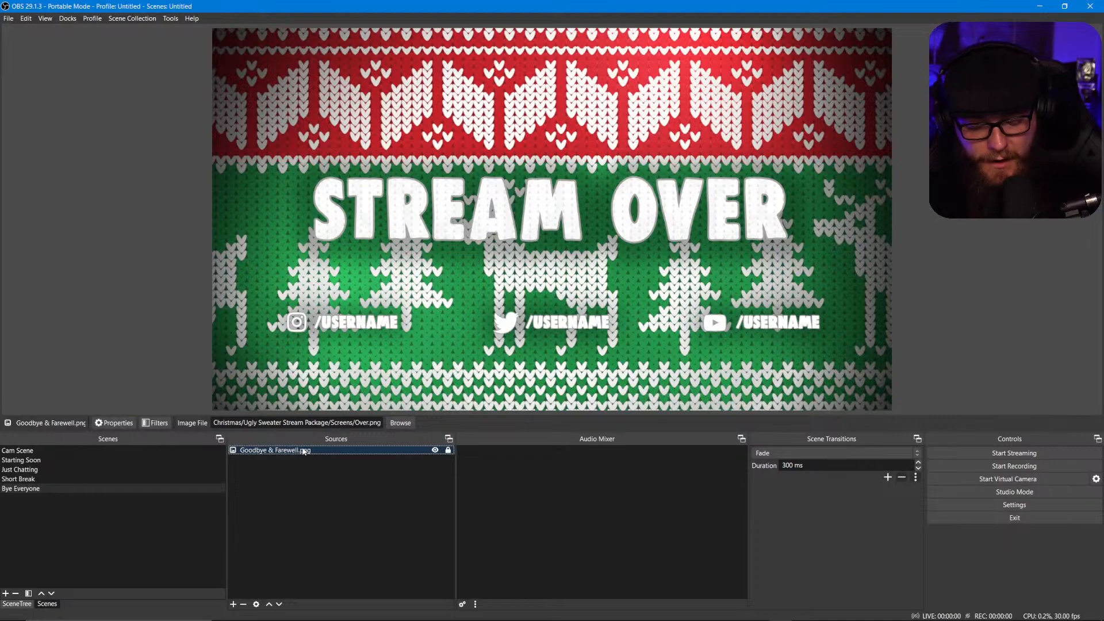
pyautogui.click(55, 479)
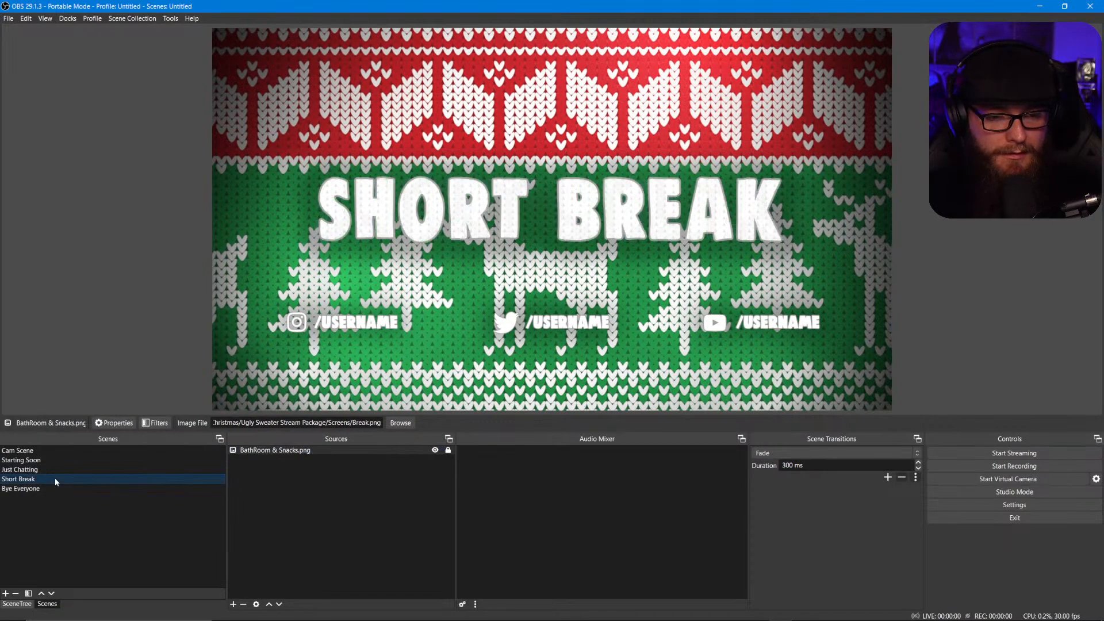
pyautogui.click(268, 451)
pyautogui.press('Delete')
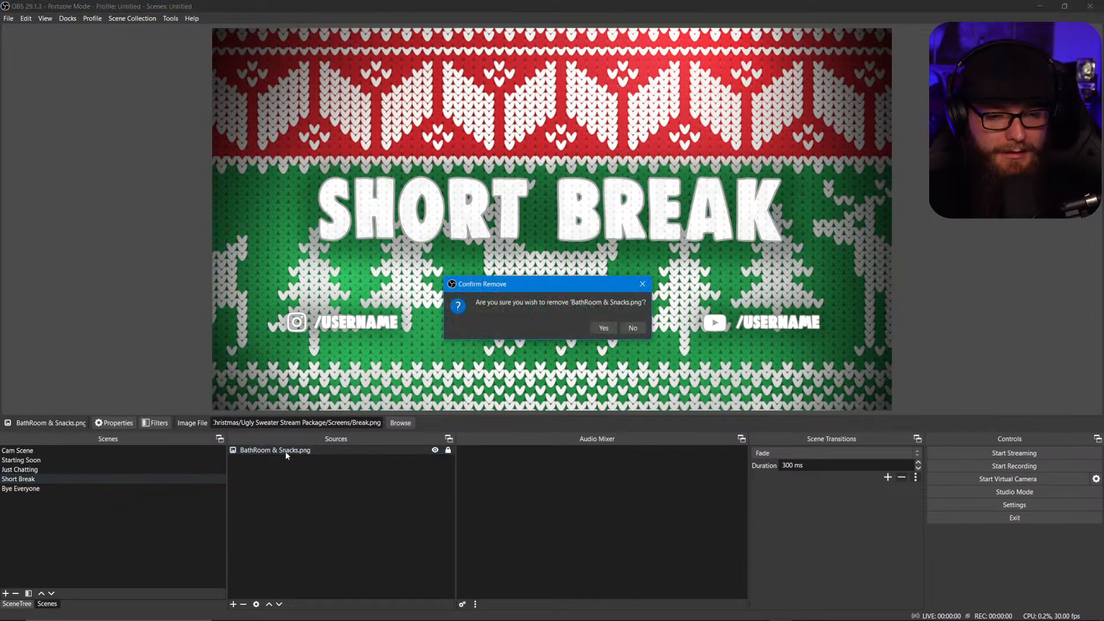
pyautogui.press('Return')
# Add an image source named Testing to the Short Break scene, using Break.png from the package's Screens folder.
pyautogui.click(233, 604)
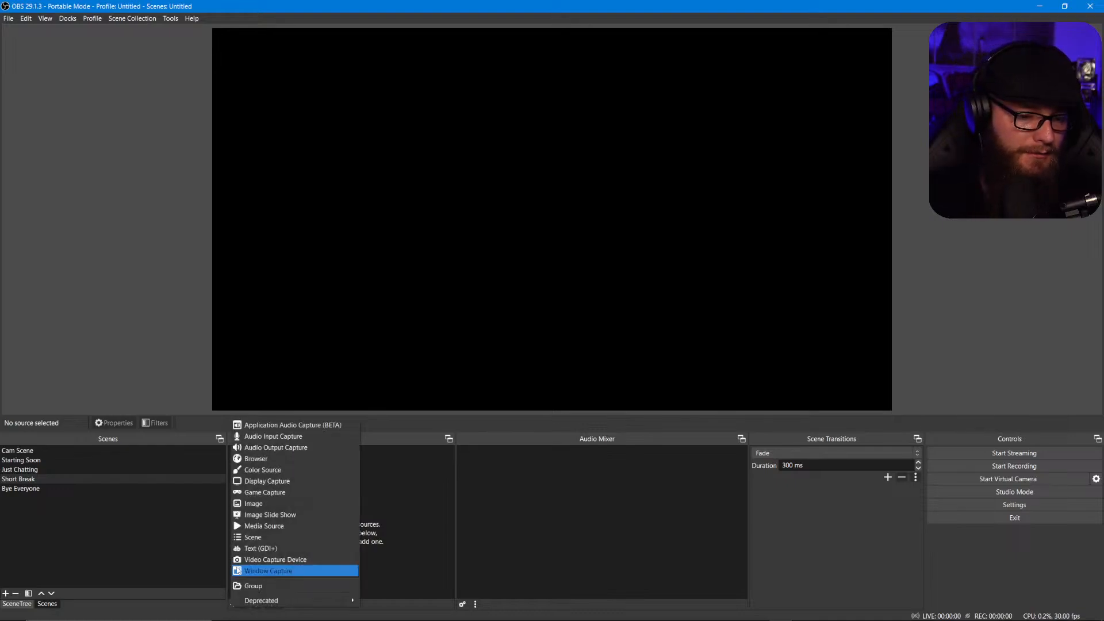
pyautogui.click(254, 506)
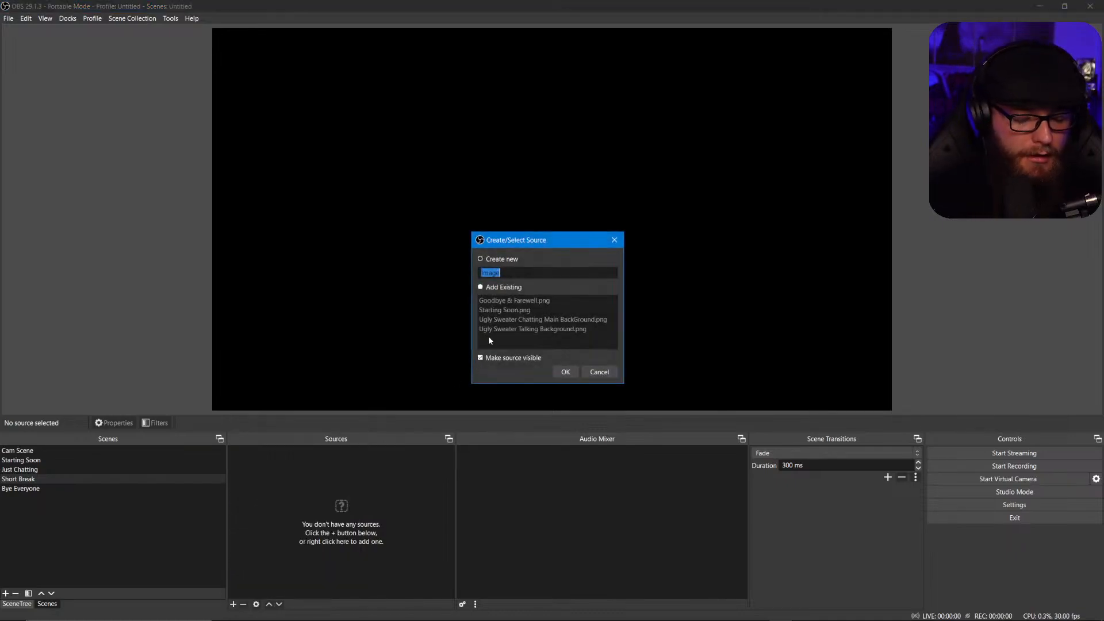
pyautogui.write('Testing')
pyautogui.press('Return')
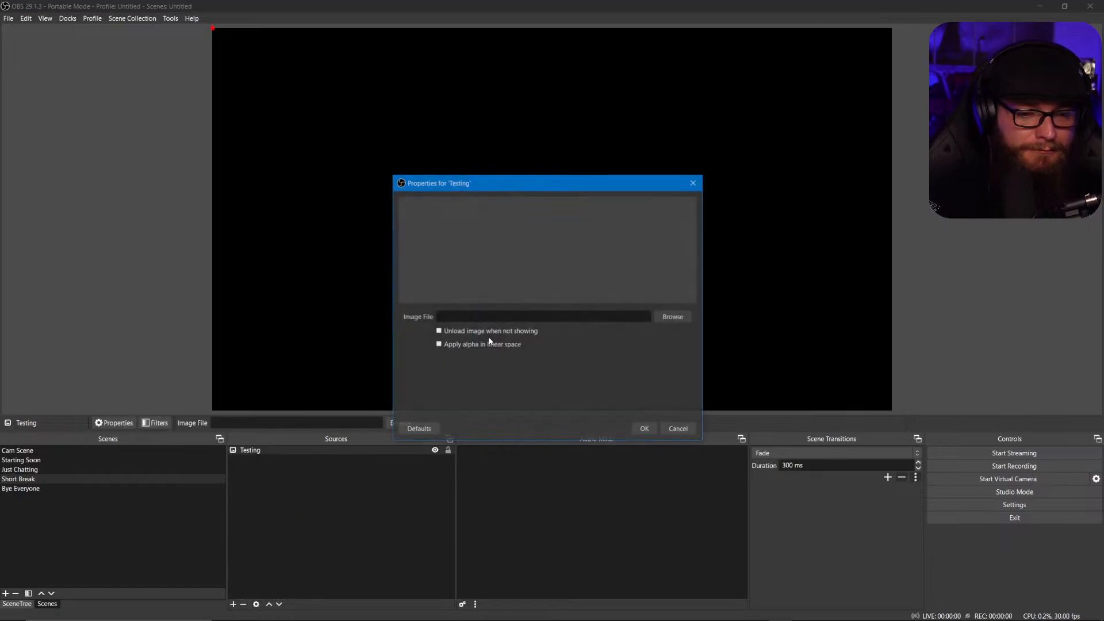
pyautogui.click(667, 317)
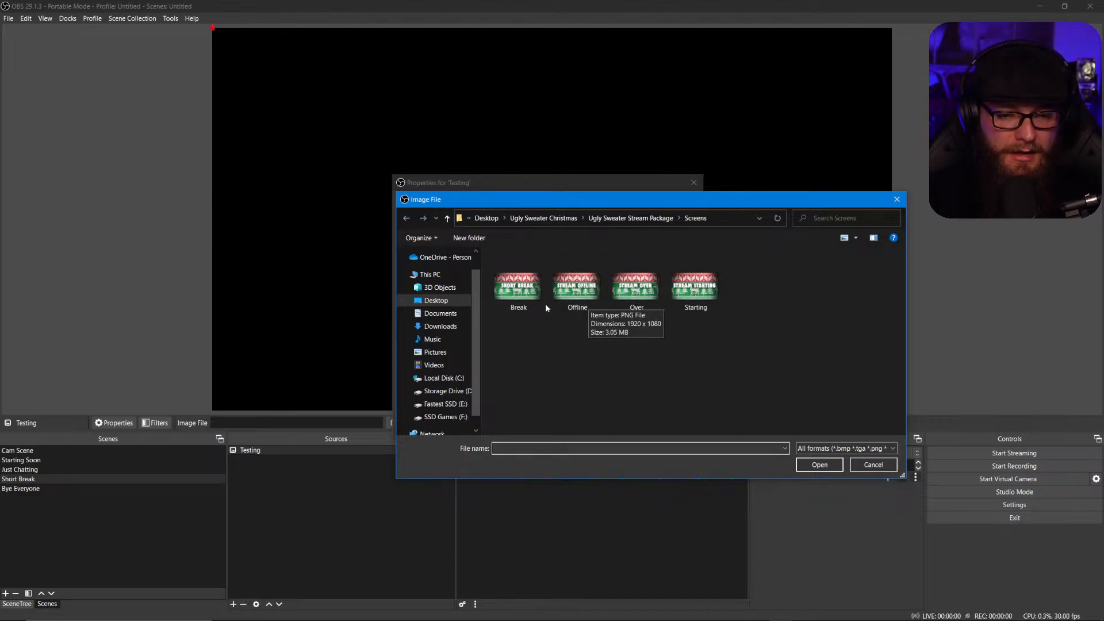
pyautogui.doubleClick(516, 299)
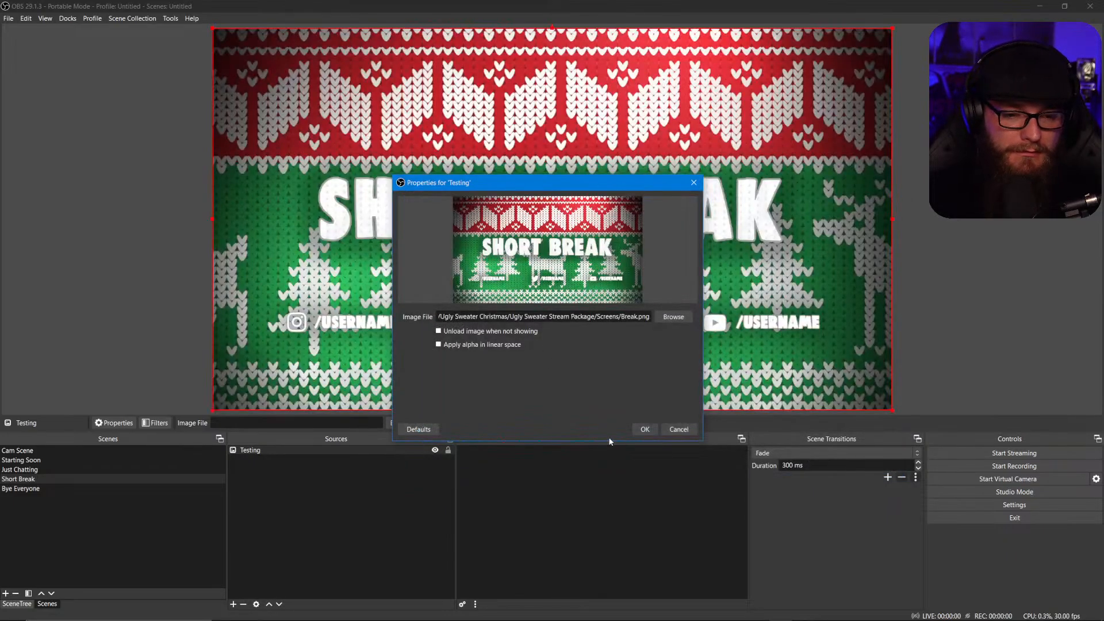
pyautogui.click(644, 429)
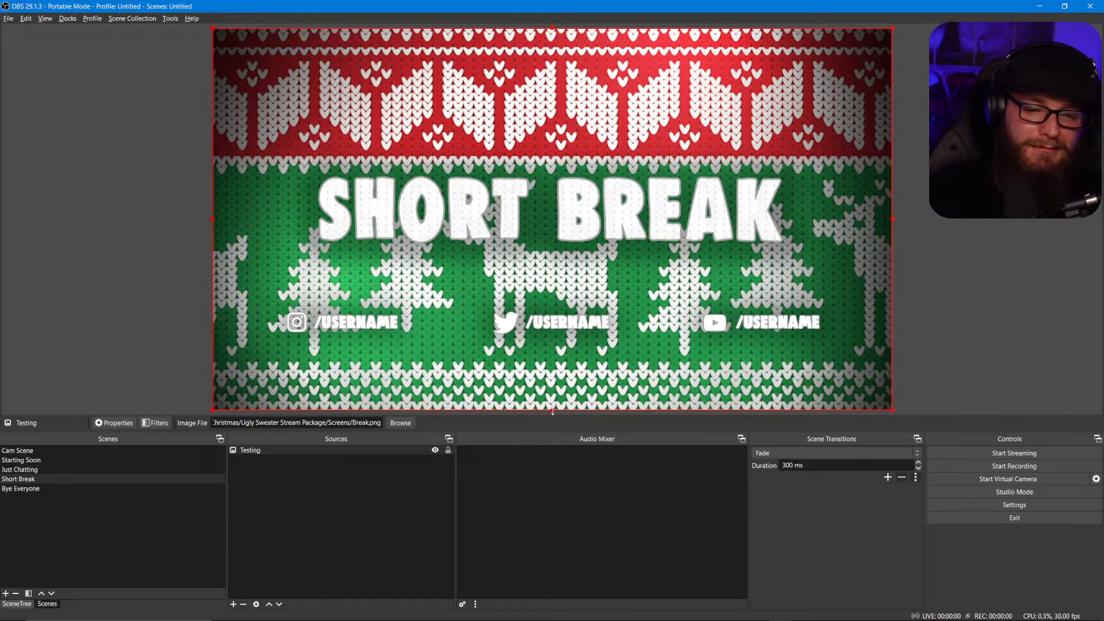
# Try squashing the Testing image vertically from its lower edge, undo the resize and deselect the image.
pyautogui.moveTo(552, 411); pyautogui.dragTo(549, 343)
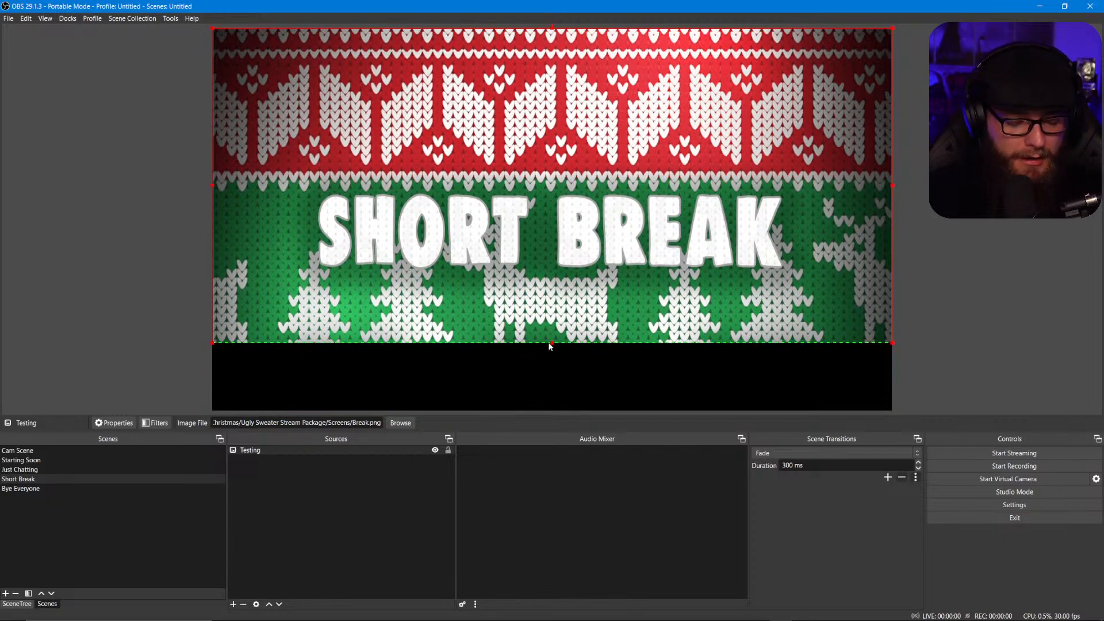
pyautogui.hotkey('ctrl', 'z')
pyautogui.hotkey('ctrl', 'z')
pyautogui.click(190, 323)
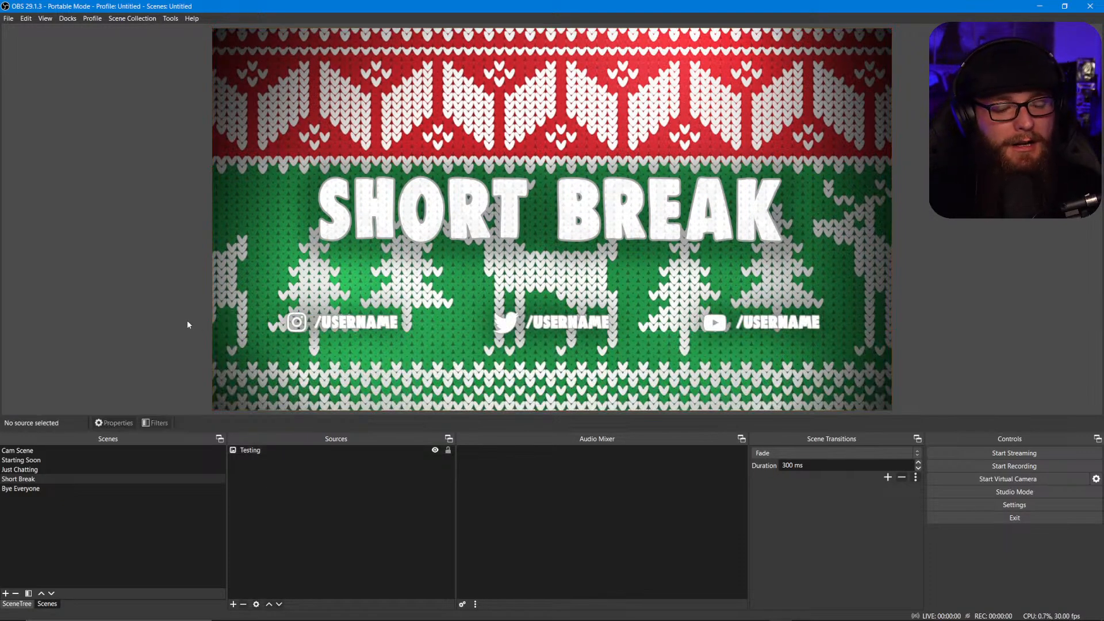
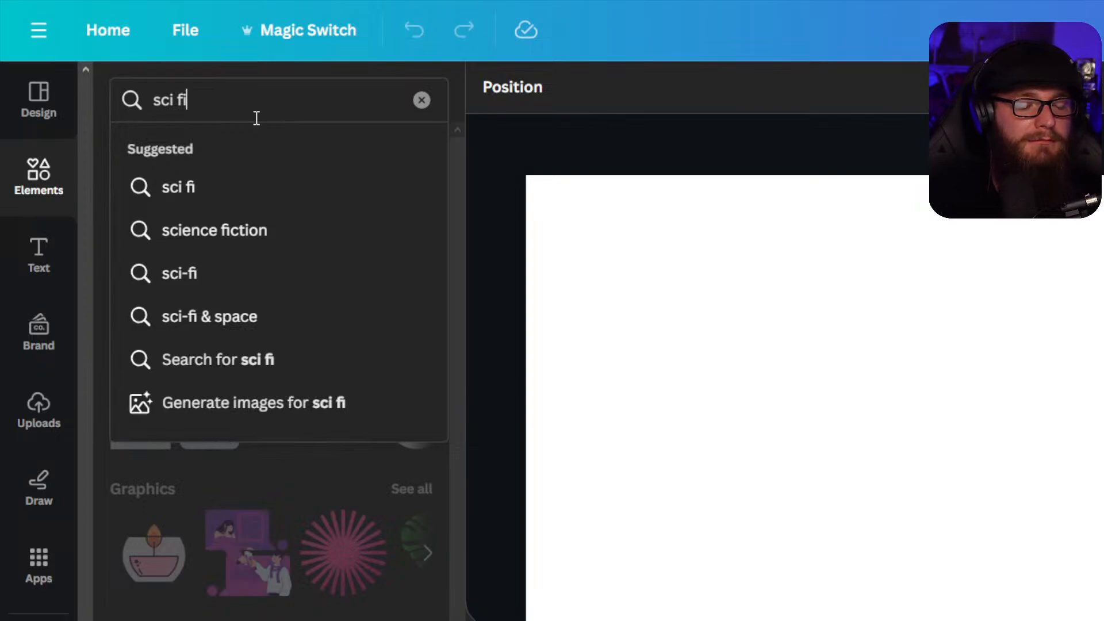
# Search the elements for the suggested term "sci-fi & space" and show only photos.
pyautogui.press('Down')
pyautogui.press('Down')
pyautogui.press('Down')
pyautogui.press('Down')
pyautogui.press('Return')
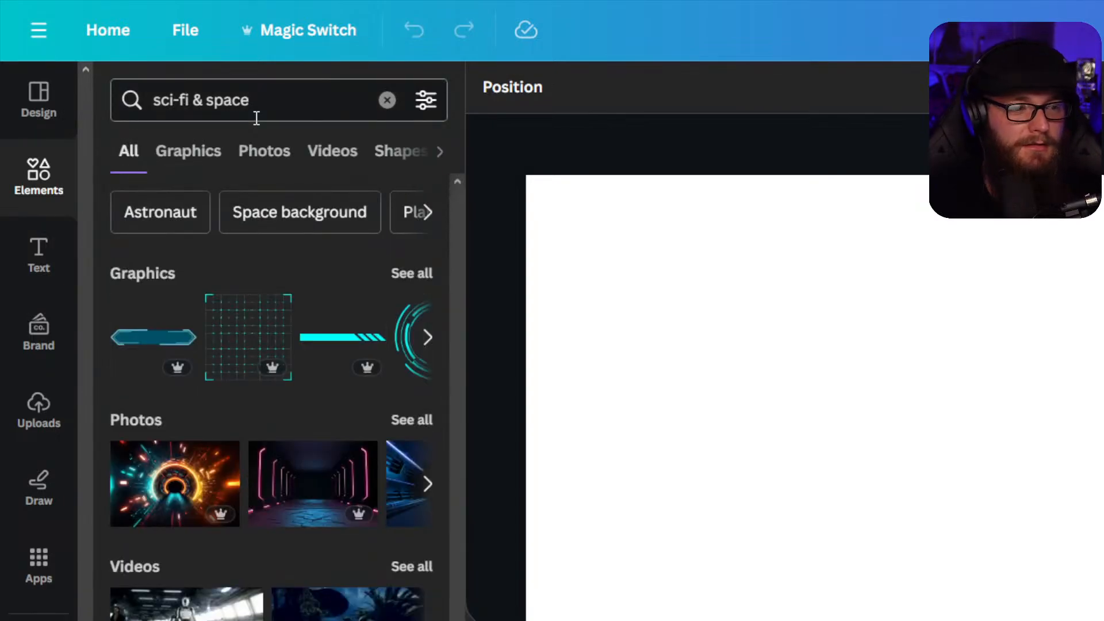
pyautogui.click(259, 160)
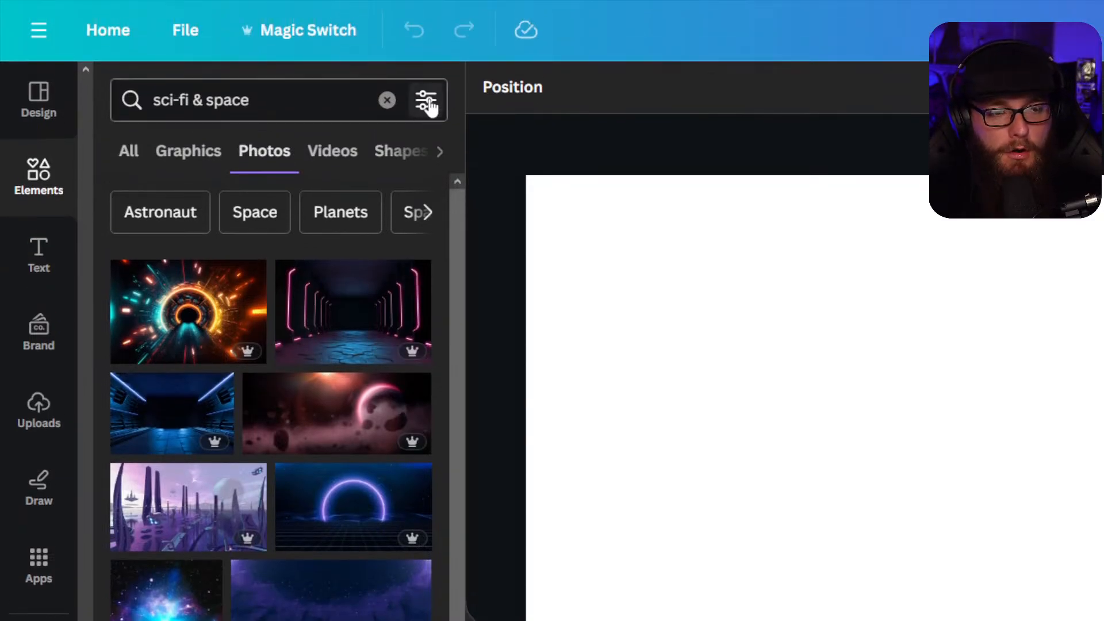
# Filter the sci-fi photo results to free, static items.
pyautogui.click(426, 101)
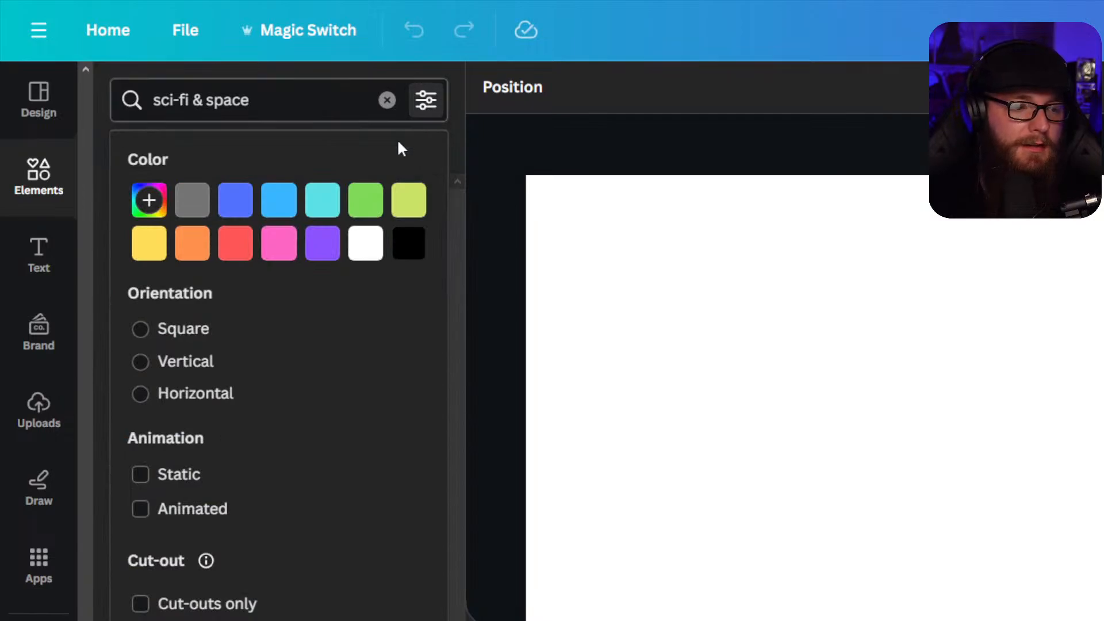
pyautogui.click(142, 321)
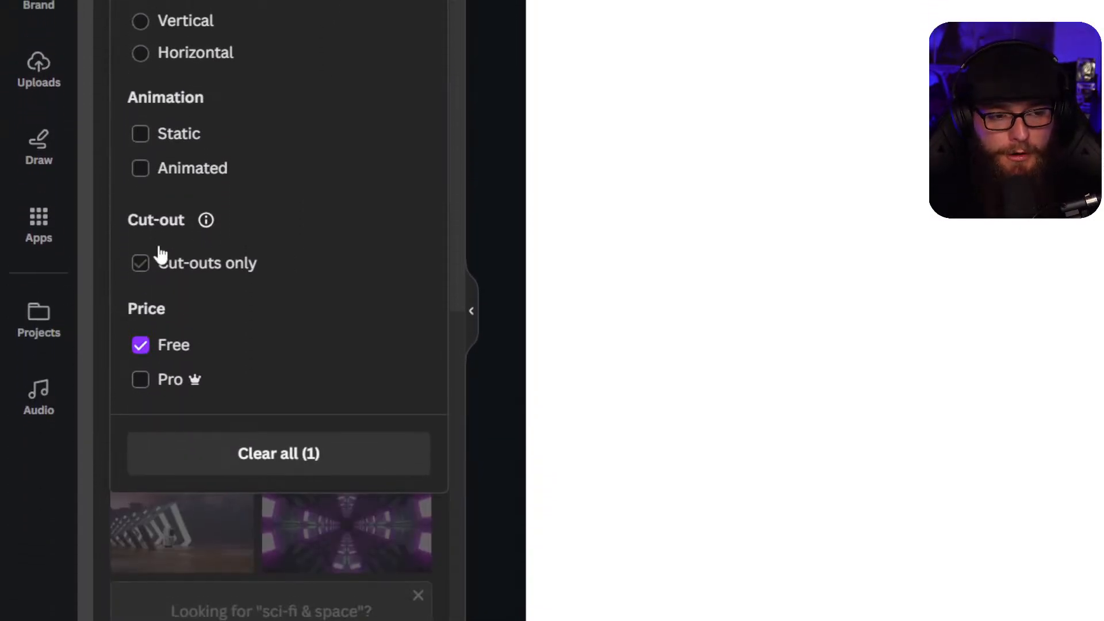
pyautogui.click(141, 111)
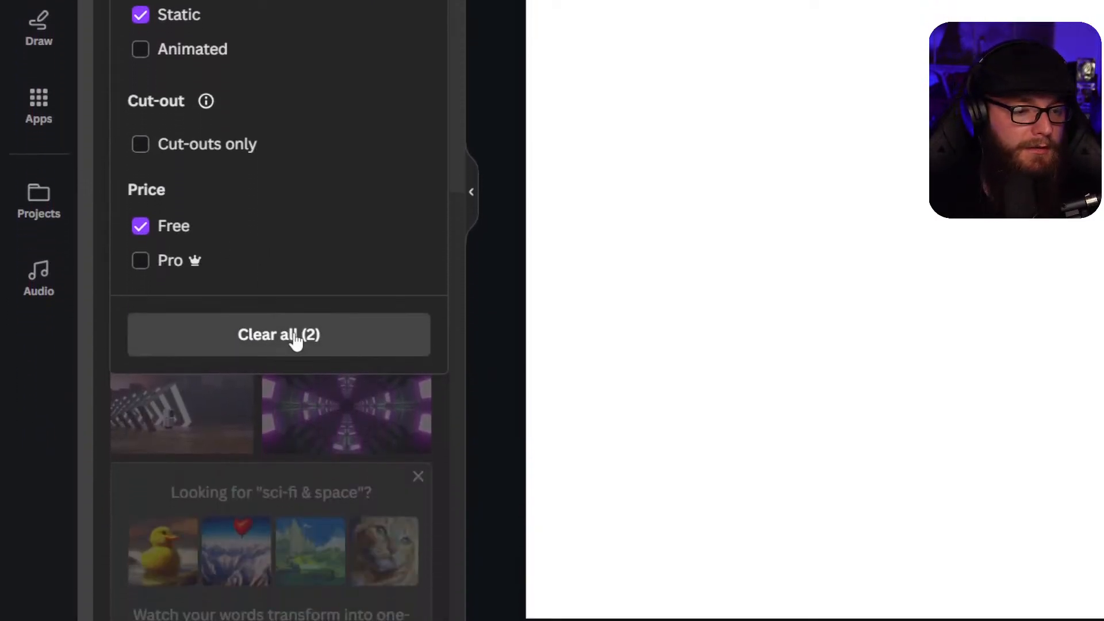
pyautogui.click(428, 102)
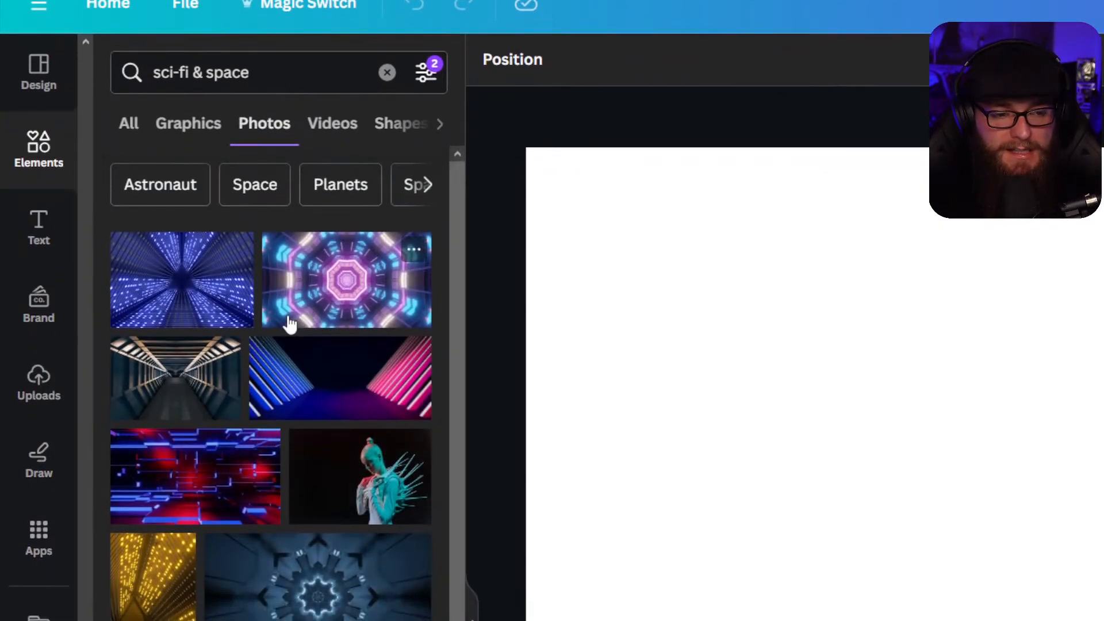
# Add the photo of the sun rising over the cloudy Earth to the page and set it as the background.
pyautogui.scroll(-2, 290, 337)
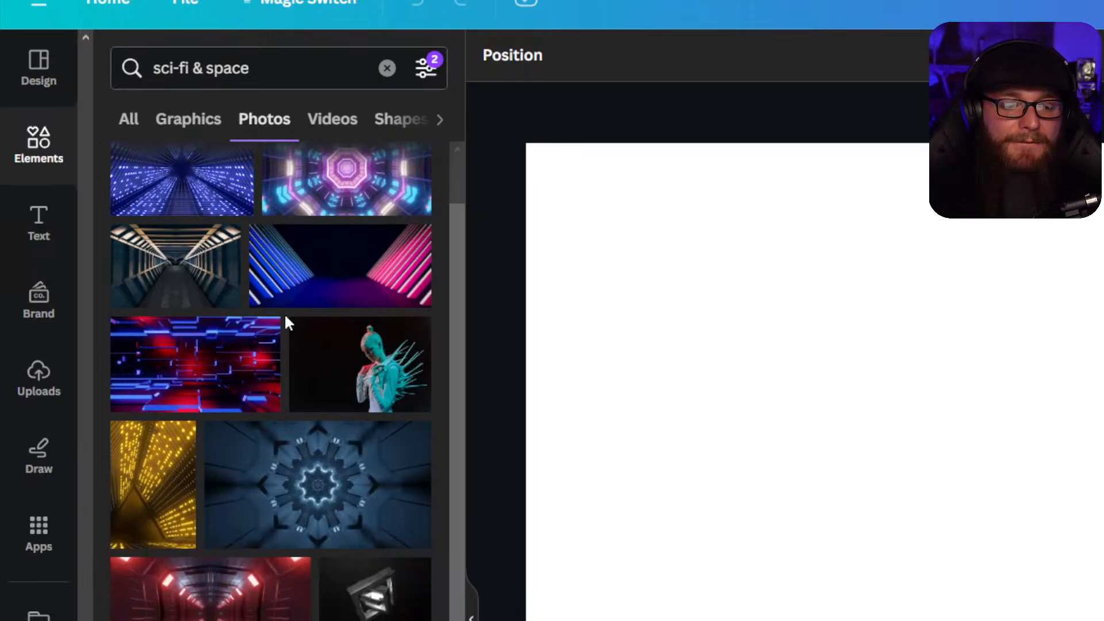
pyautogui.scroll(-6, 287, 320)
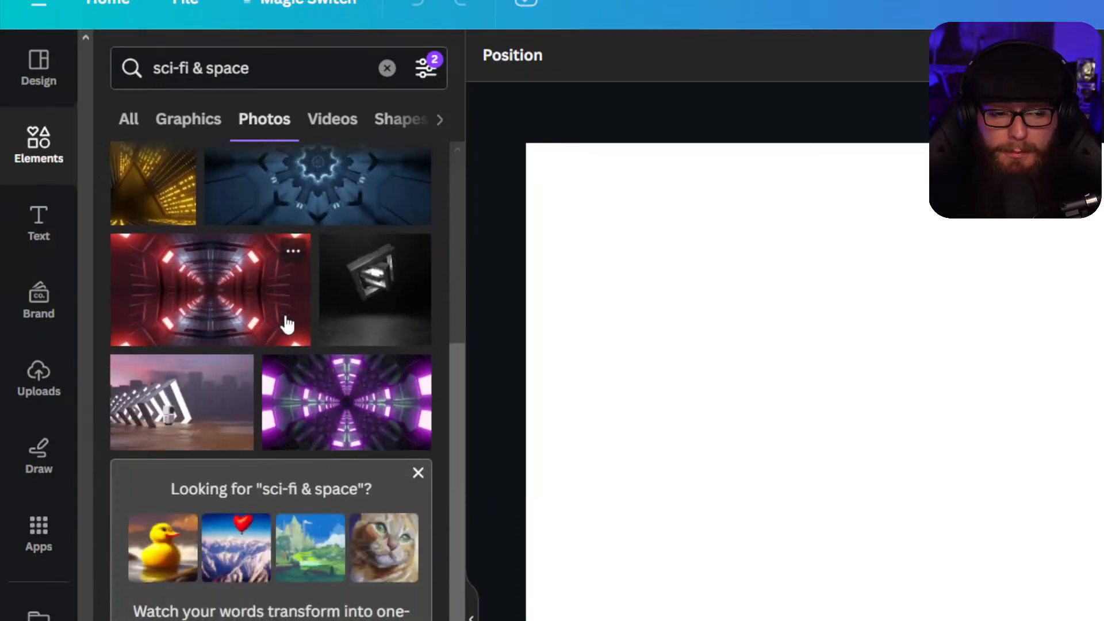
pyautogui.scroll(-10, 288, 325)
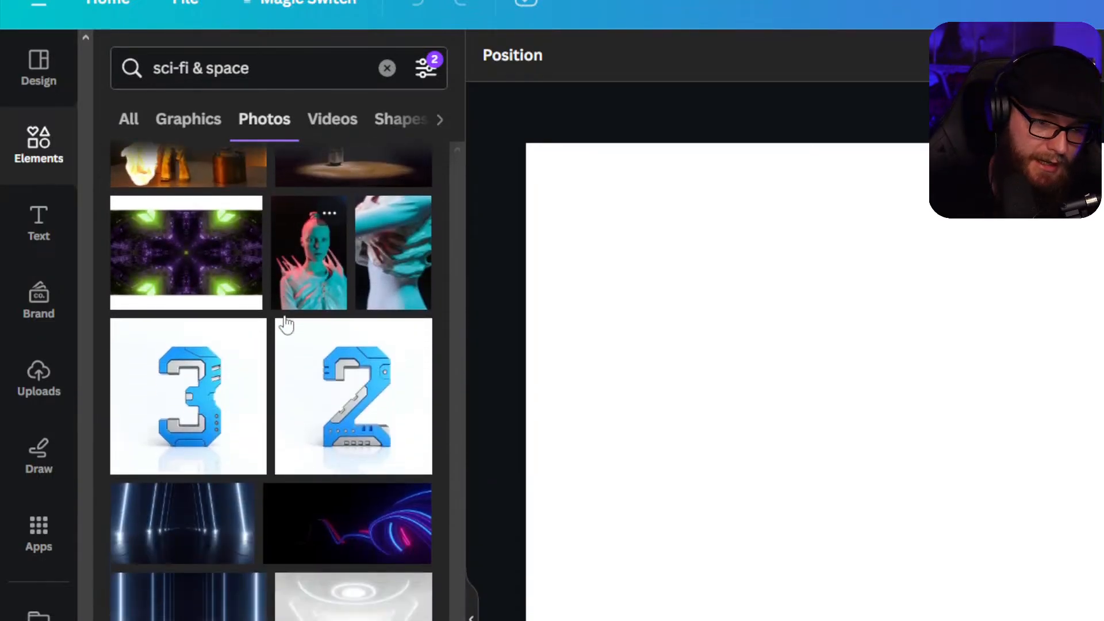
pyautogui.scroll(-3, 286, 325)
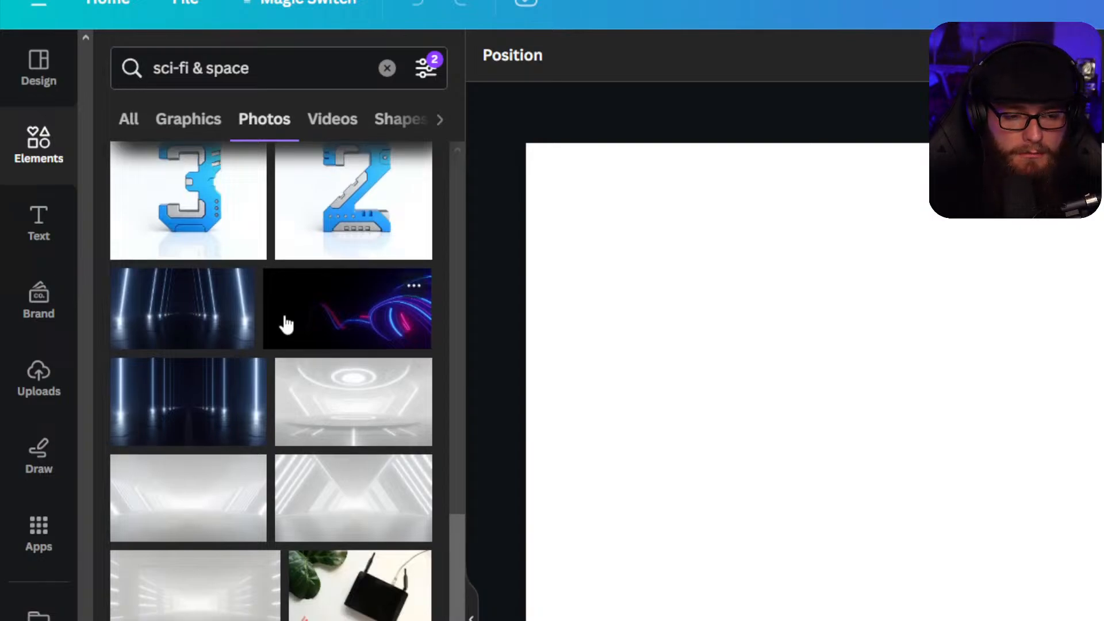
pyautogui.scroll(-6, 286, 323)
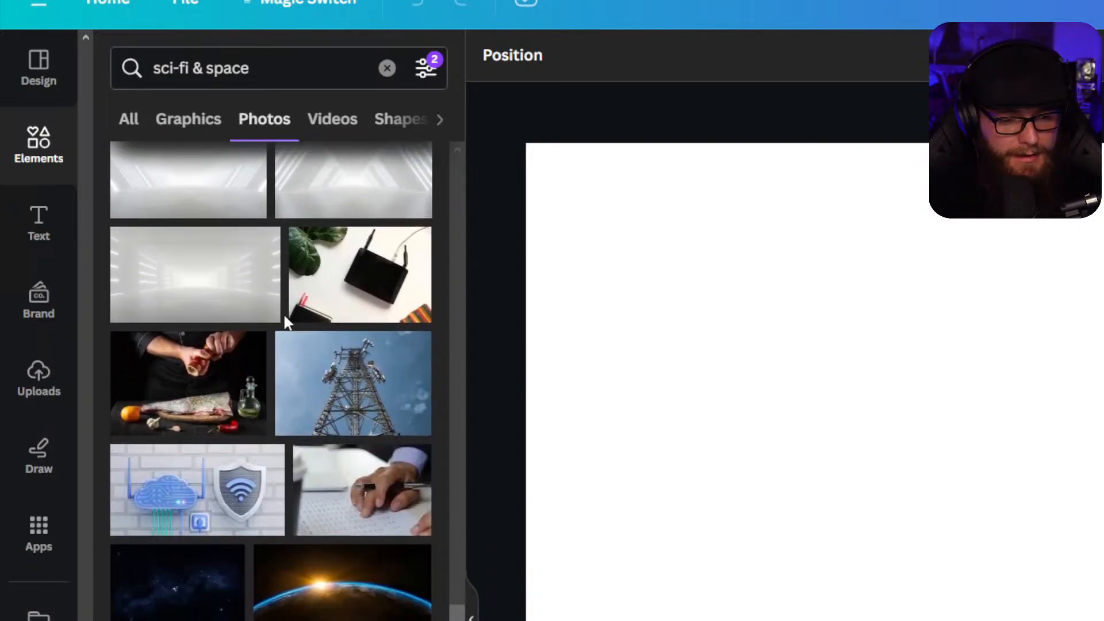
pyautogui.scroll(-2, 286, 323)
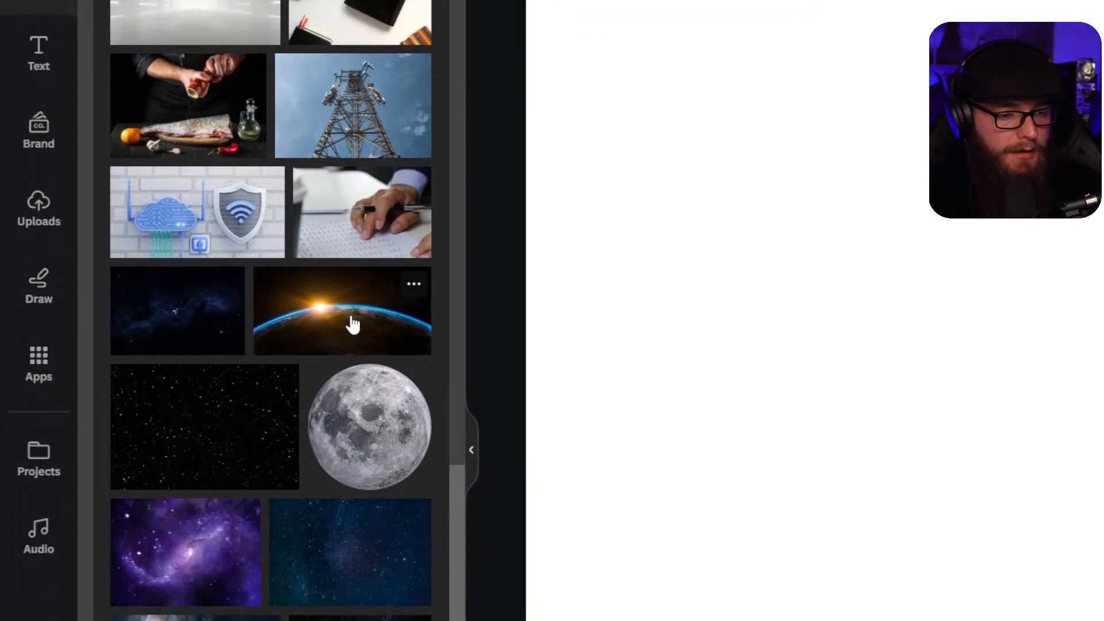
pyautogui.scroll(-6, 353, 325)
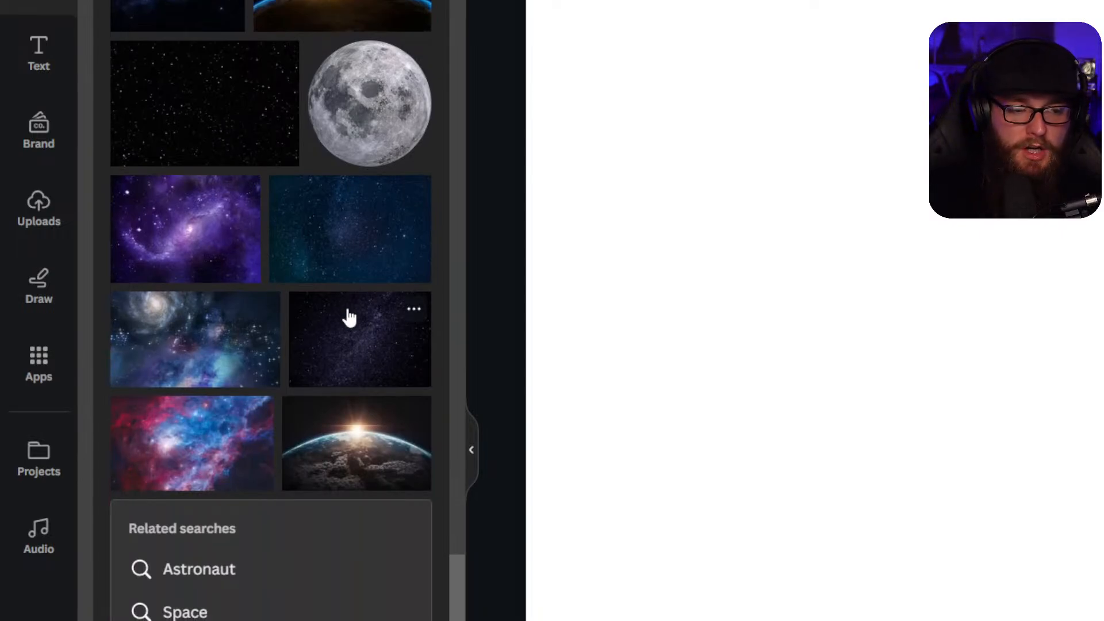
pyautogui.click(345, 425)
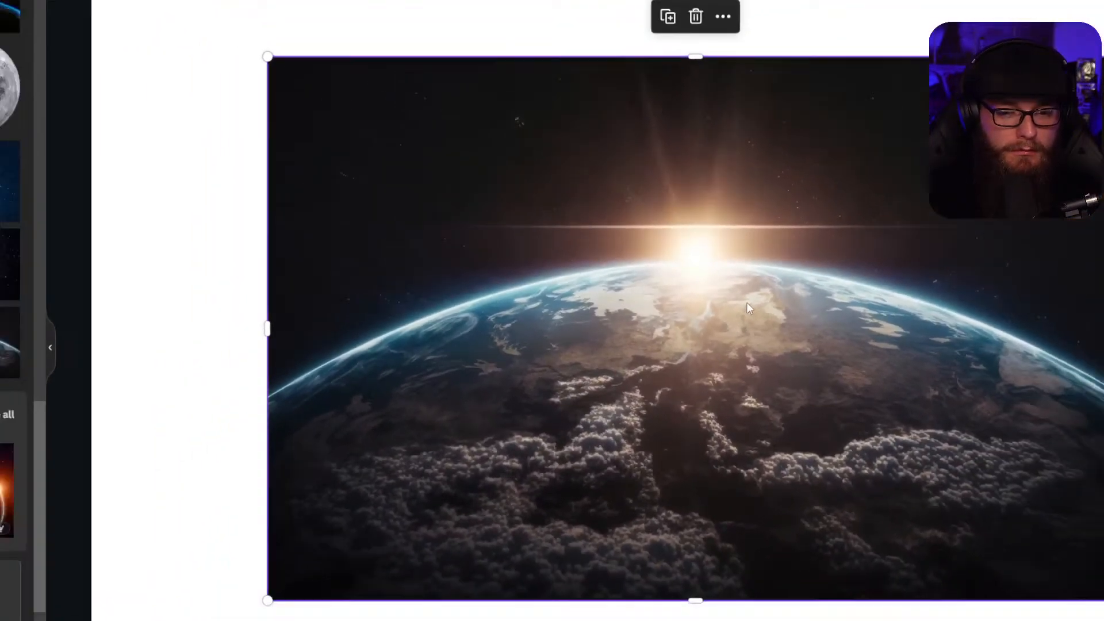
pyautogui.rightClick(700, 299)
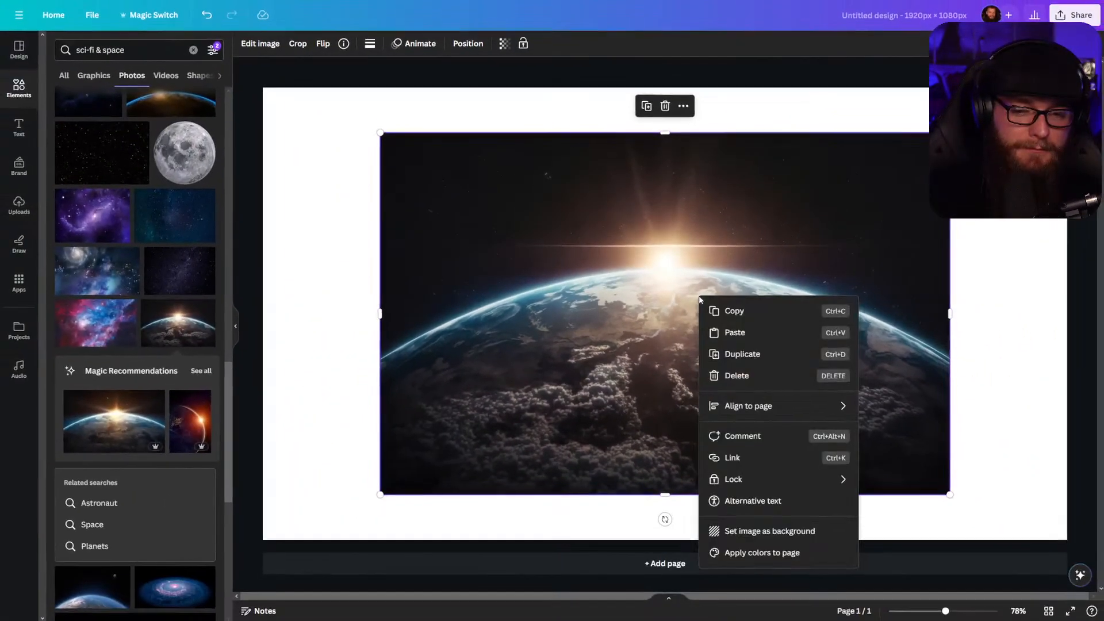
pyautogui.click(736, 532)
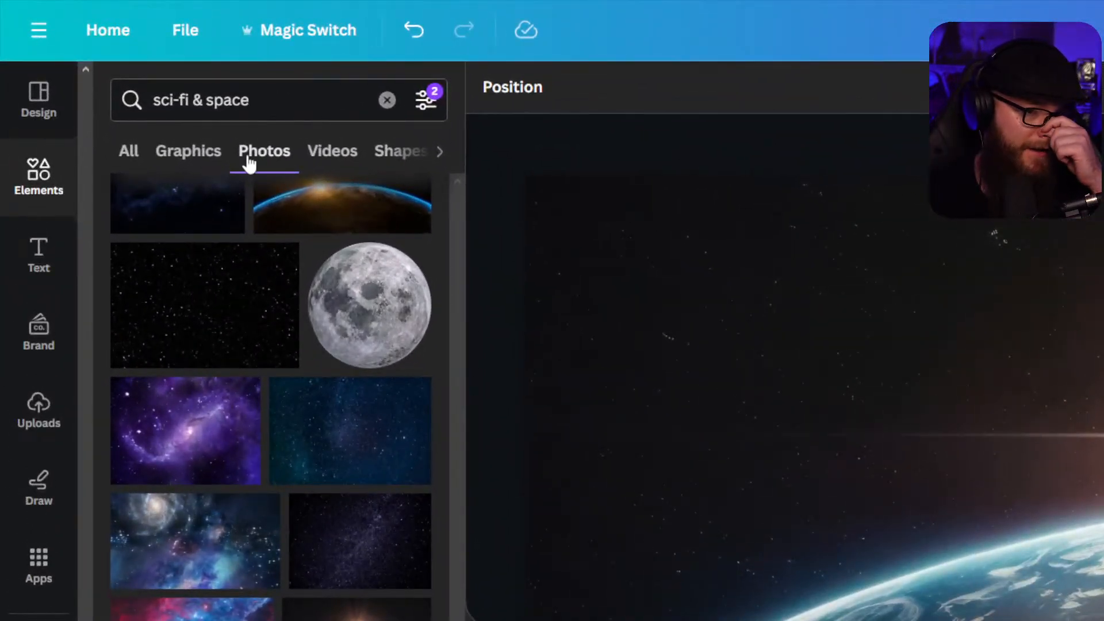
# Search the elements for "twitter logo" and show only graphics.
pyautogui.click(283, 95)
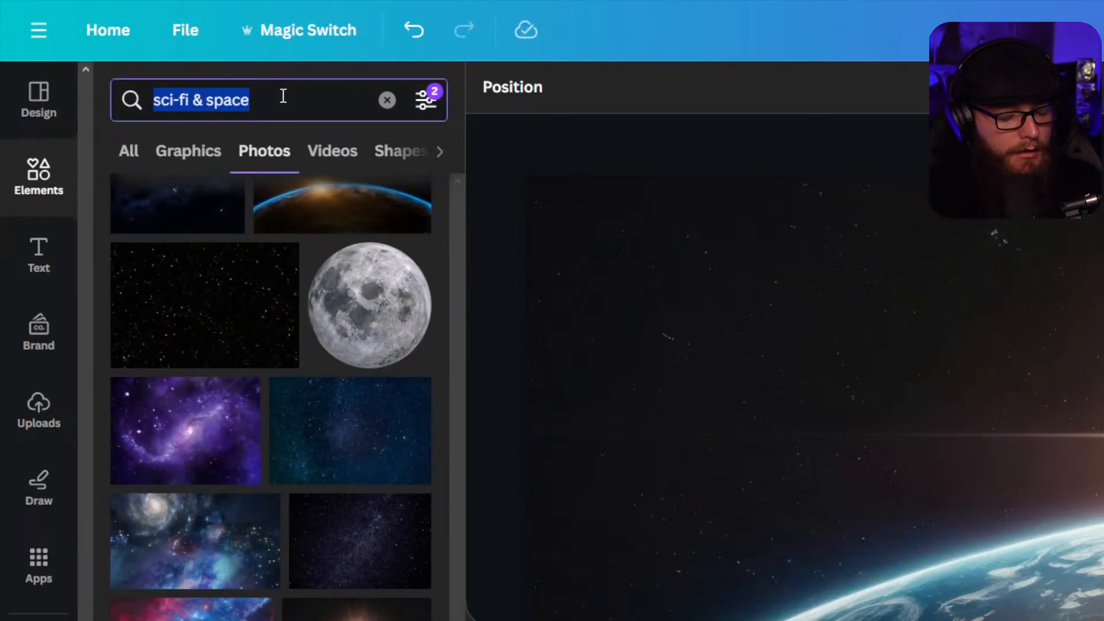
pyautogui.write('twitt')
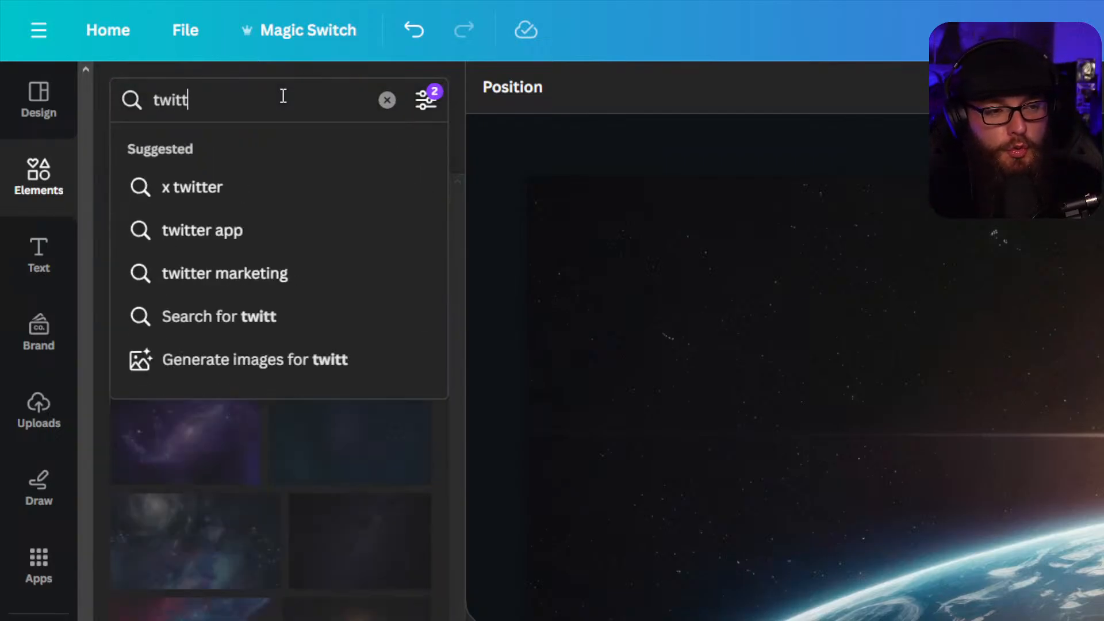
pyautogui.write('er logo')
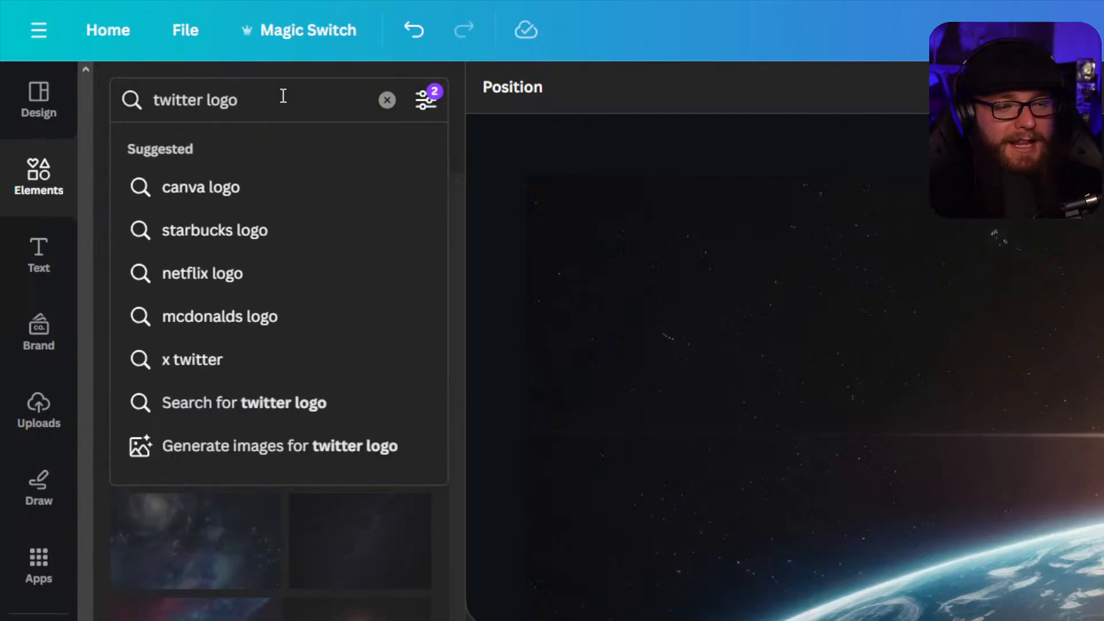
pyautogui.press('BackSpace')
pyautogui.press('BackSpace')
pyautogui.press('BackSpace')
pyautogui.press('BackSpace')
pyautogui.press('BackSpace')
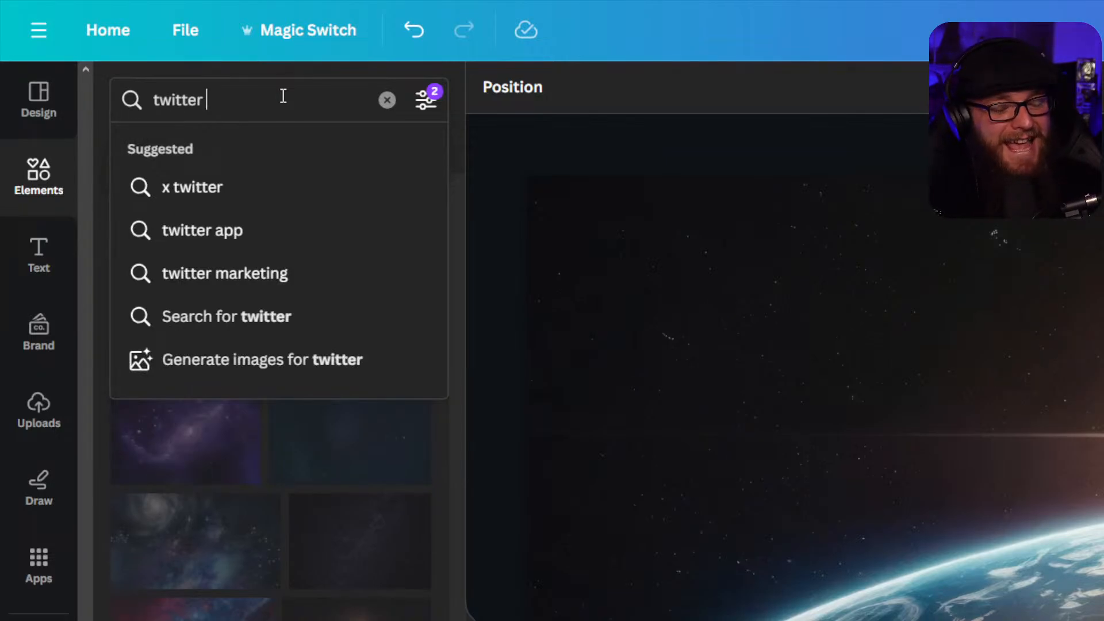
pyautogui.write('logo')
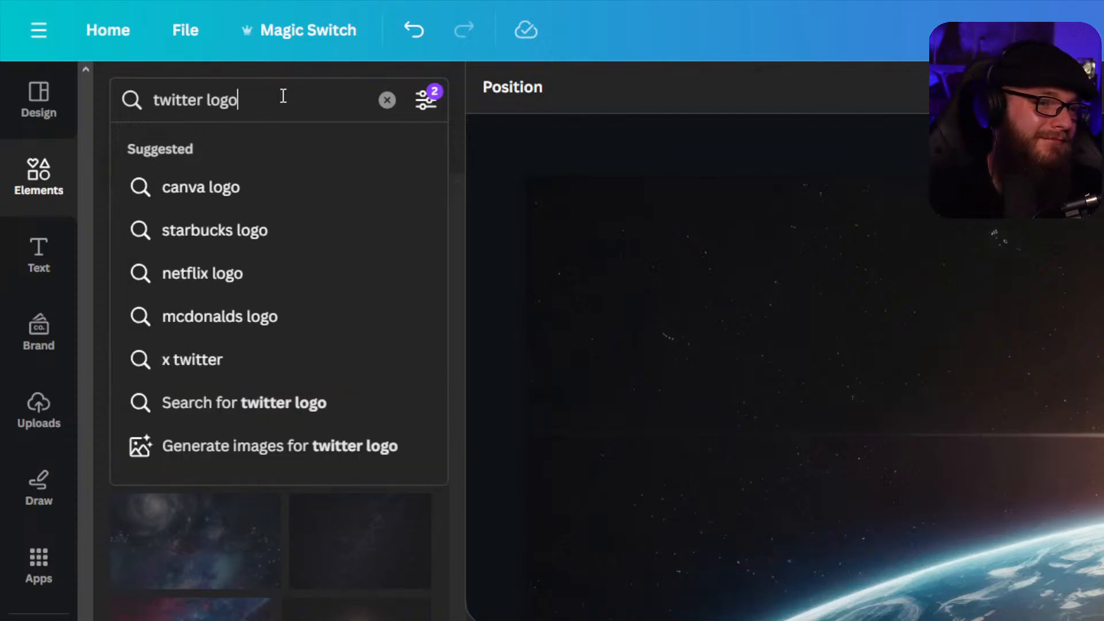
pyautogui.press('Return')
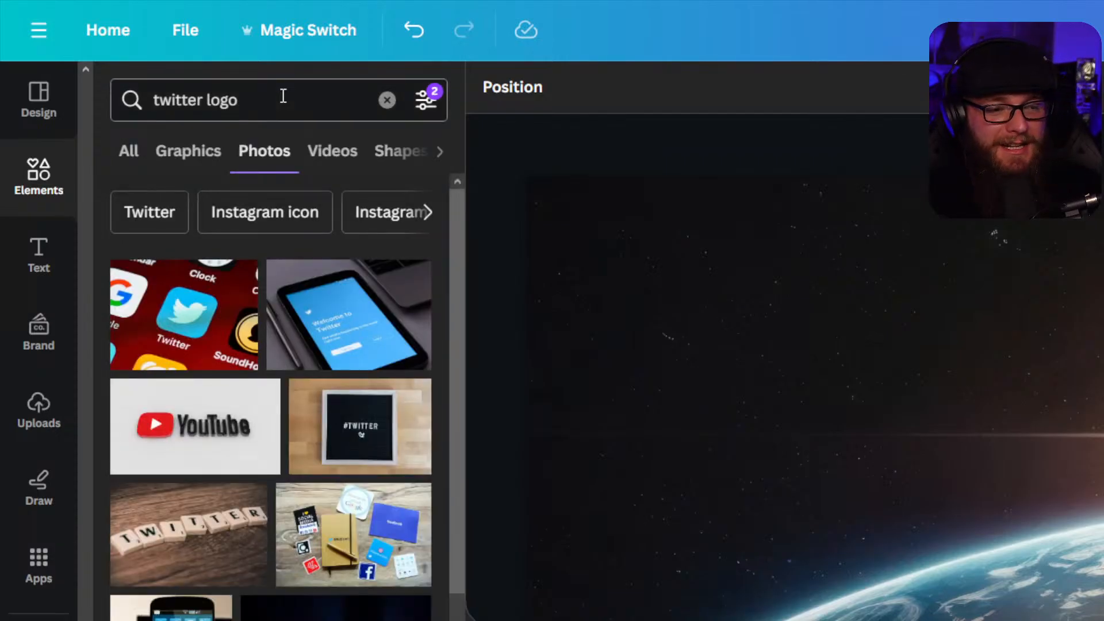
pyautogui.click(165, 139)
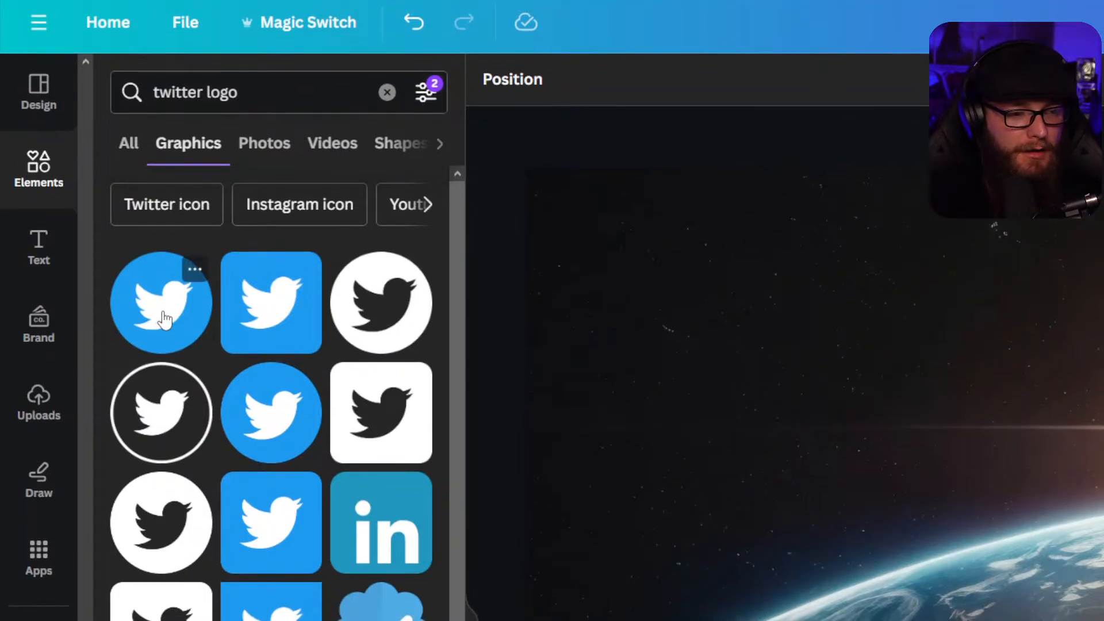
# Add the round blue Twitter logo, place it in the page's lower-left corner and shrink it to a small icon.
pyautogui.click(170, 314)
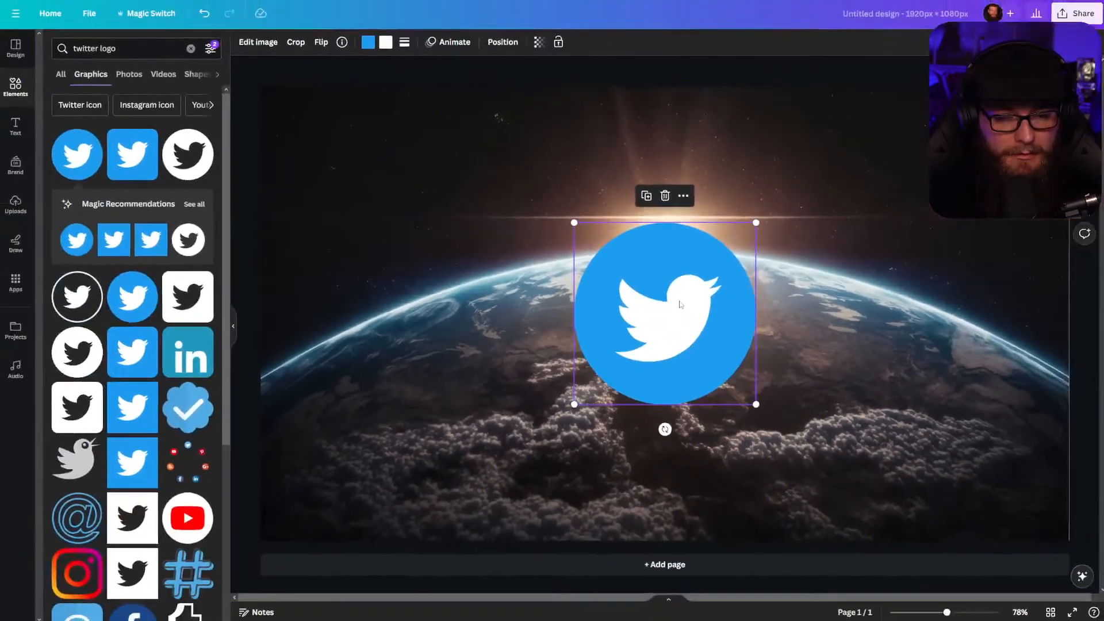
pyautogui.moveTo(716, 305); pyautogui.dragTo(198, 540)
pyautogui.moveTo(398, 437); pyautogui.dragTo(402, 432)
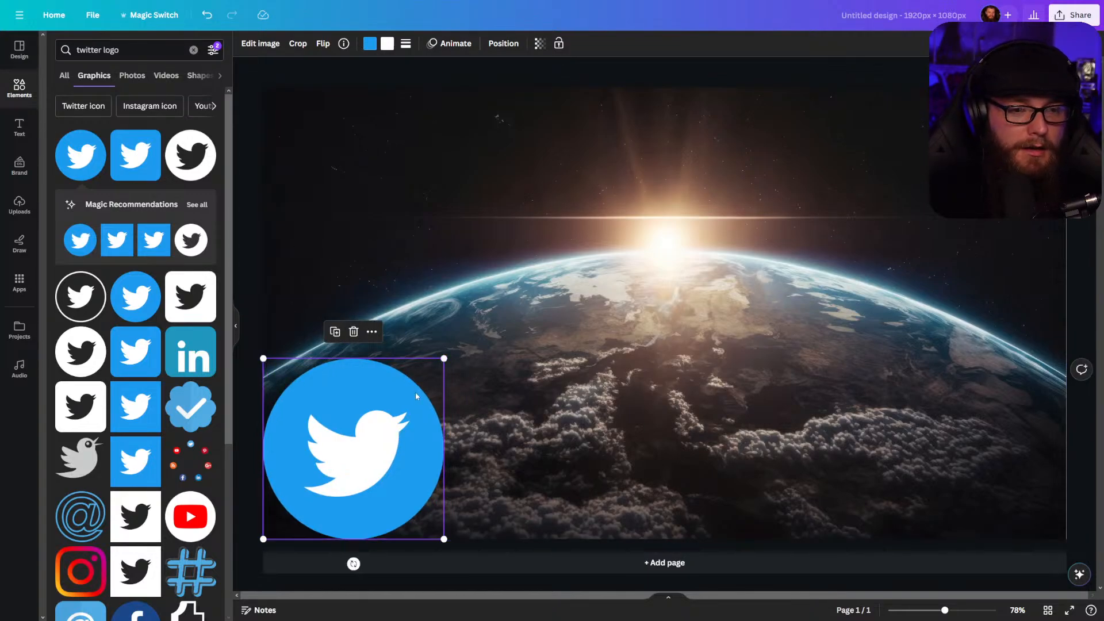
pyautogui.moveTo(443, 358); pyautogui.dragTo(313, 514)
pyautogui.click(248, 450)
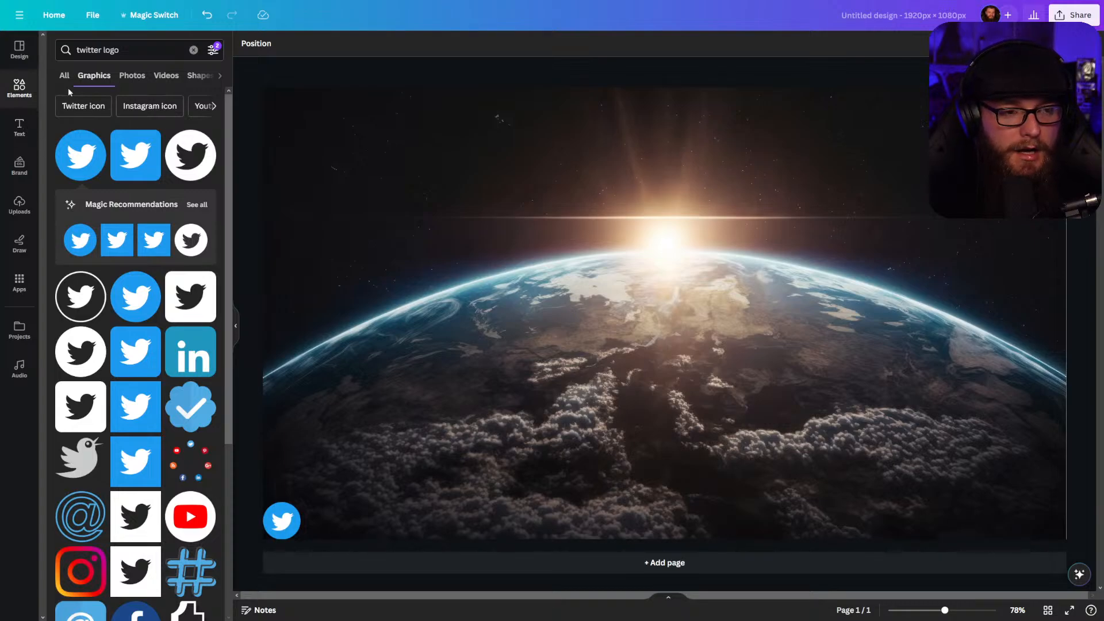
# Search the graphics for "instagram", add the gradient Instagram icon and shrink it to a small icon near the page's lower middle.
pyautogui.doubleClick(122, 50)
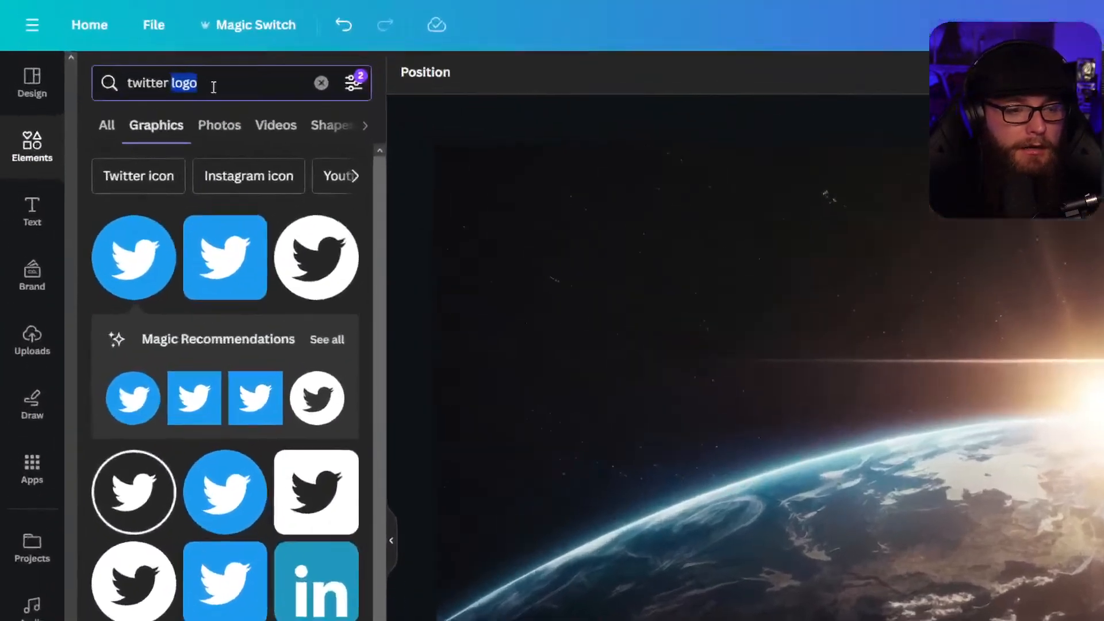
pyautogui.press('BackSpace')
pyautogui.hotkey('ctrl', 'a')
pyautogui.press('BackSpace')
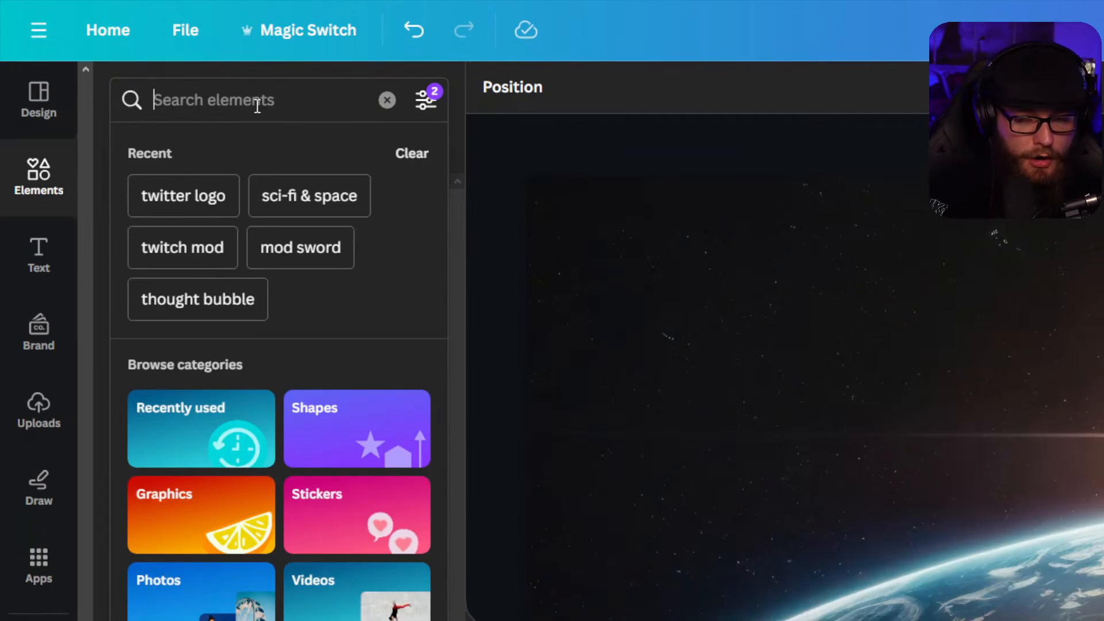
pyautogui.write('instagram')
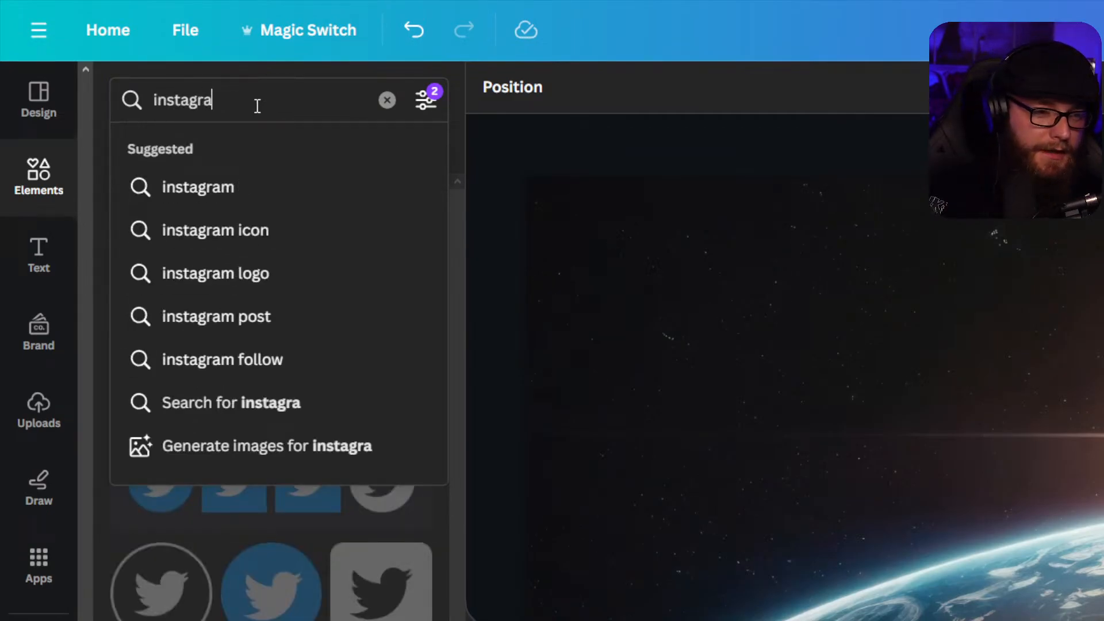
pyautogui.press('Return')
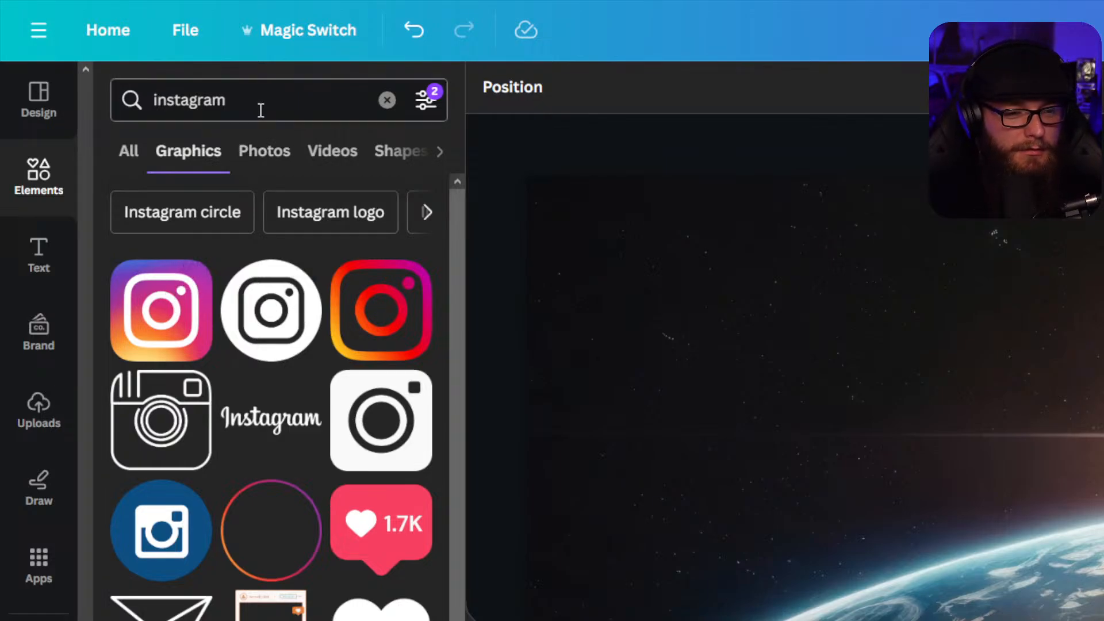
pyautogui.click(148, 325)
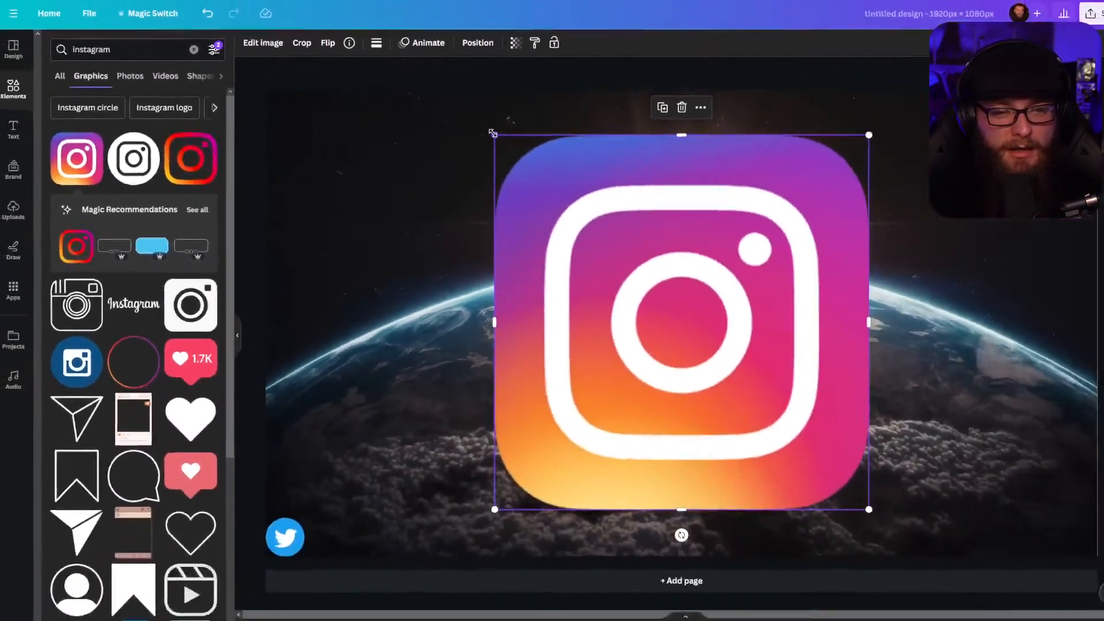
pyautogui.moveTo(735, 194); pyautogui.dragTo(598, 476)
# Delete the Twitter logo from the page's lower-left corner and search the graphics for "twitter logo" again.
pyautogui.click(282, 520)
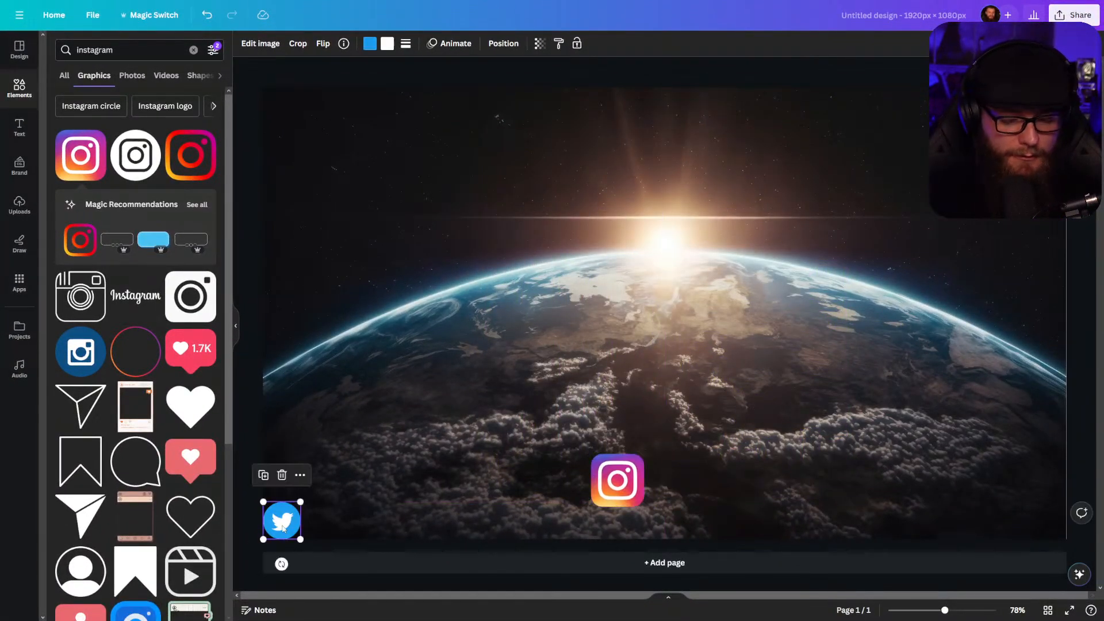
pyautogui.press('Delete')
pyautogui.click(137, 49)
pyautogui.doubleClick(137, 49)
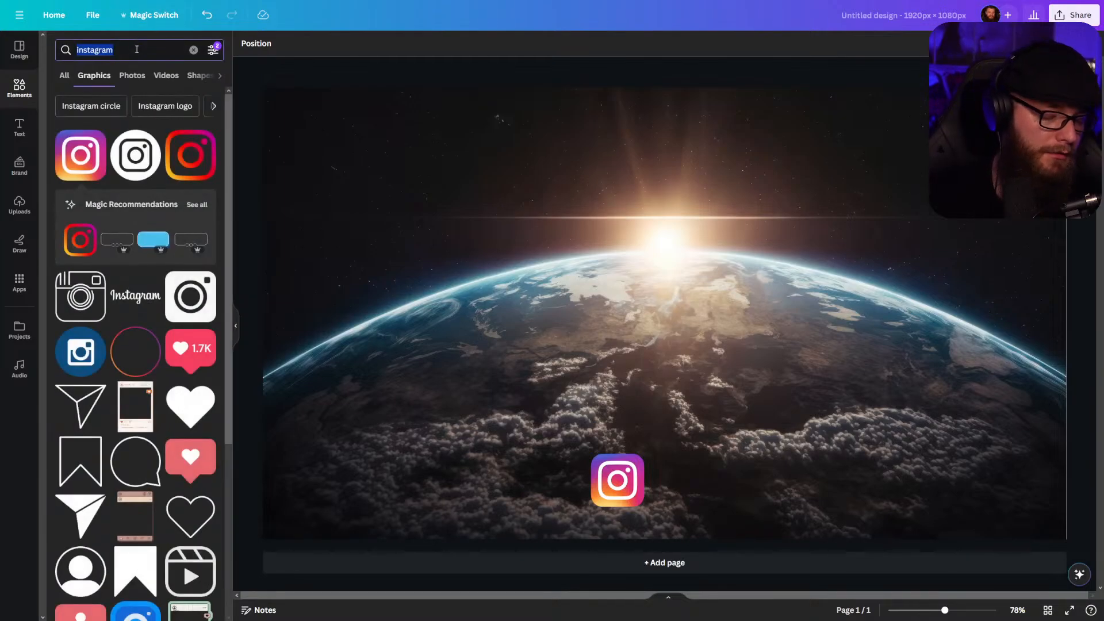
pyautogui.write('twitter logo')
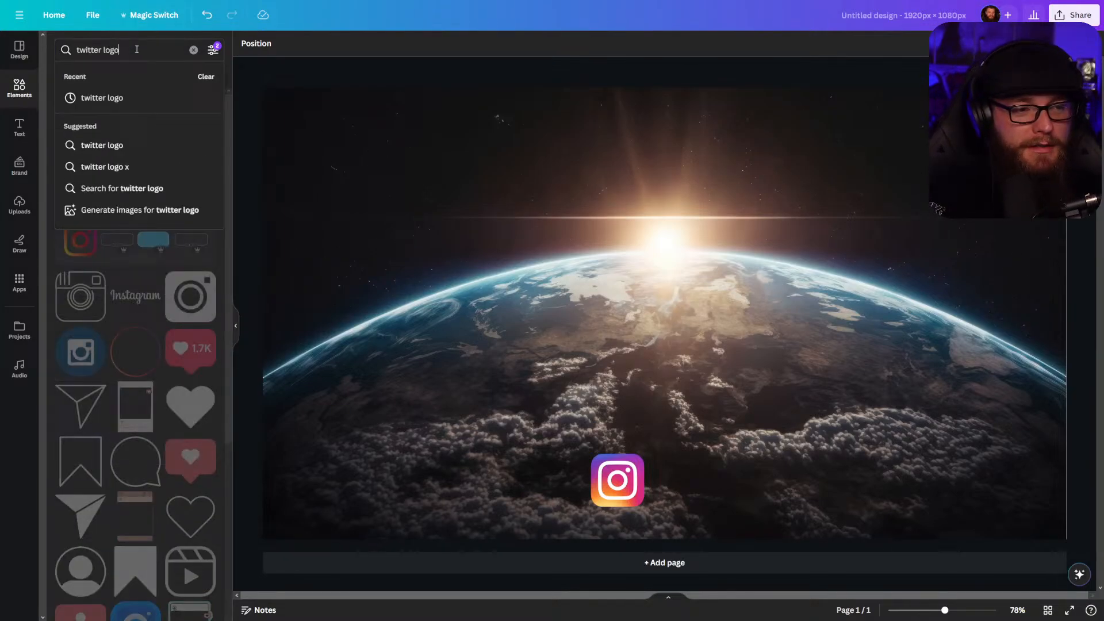
pyautogui.press('Return')
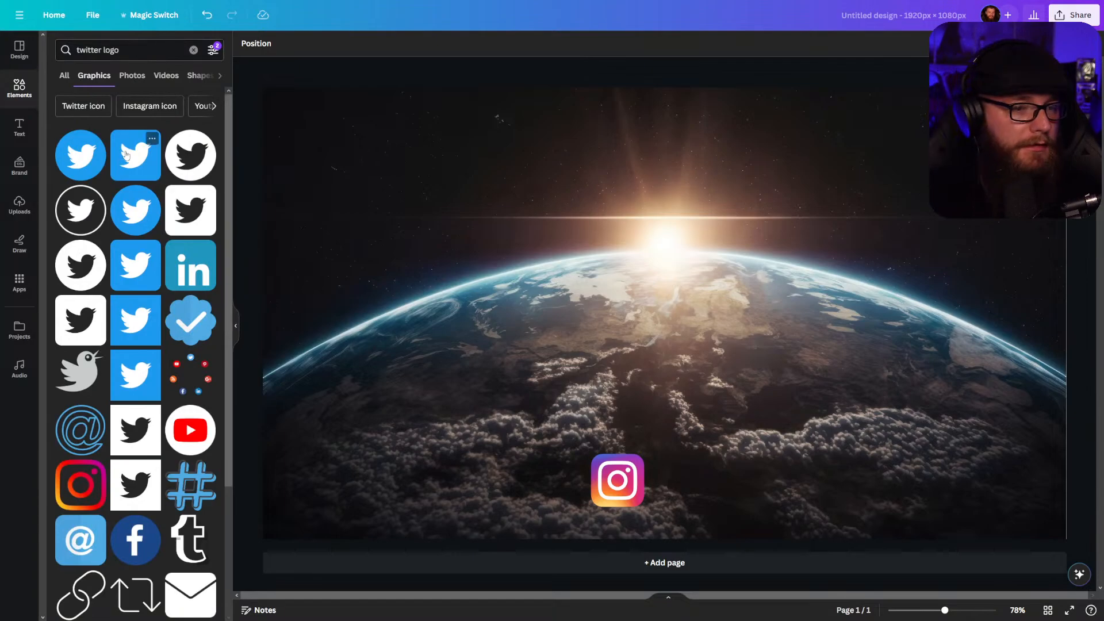
# Add the rounded-square blue Twitter logo, place it in the page's lower-left corner and shrink it to a small icon.
pyautogui.click(135, 155)
pyautogui.moveTo(675, 314); pyautogui.dragTo(389, 447)
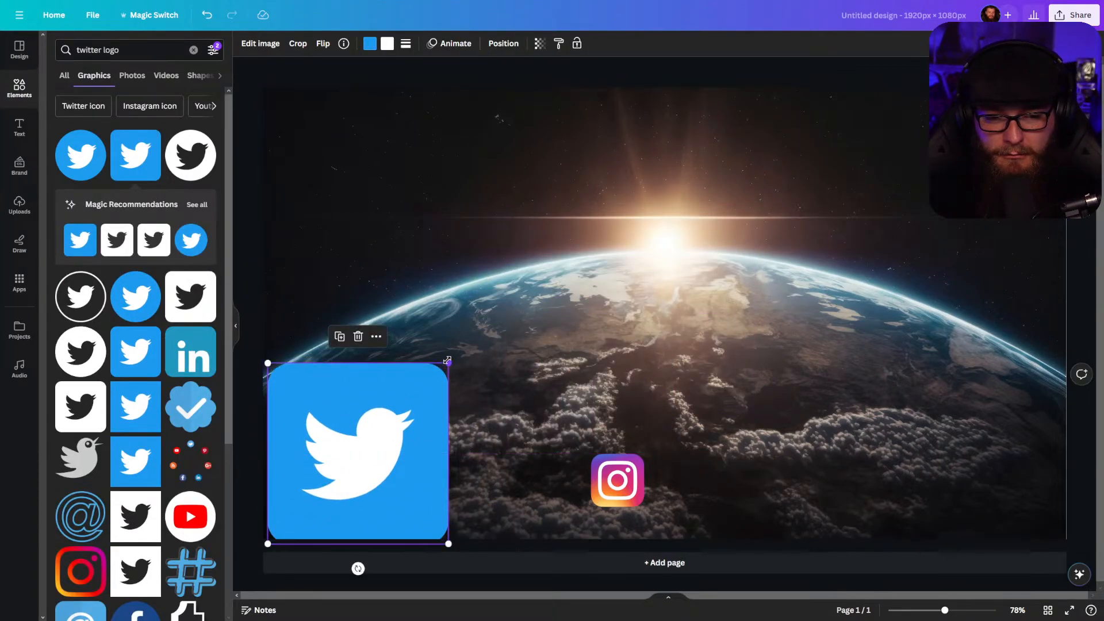
pyautogui.moveTo(448, 365); pyautogui.dragTo(306, 507)
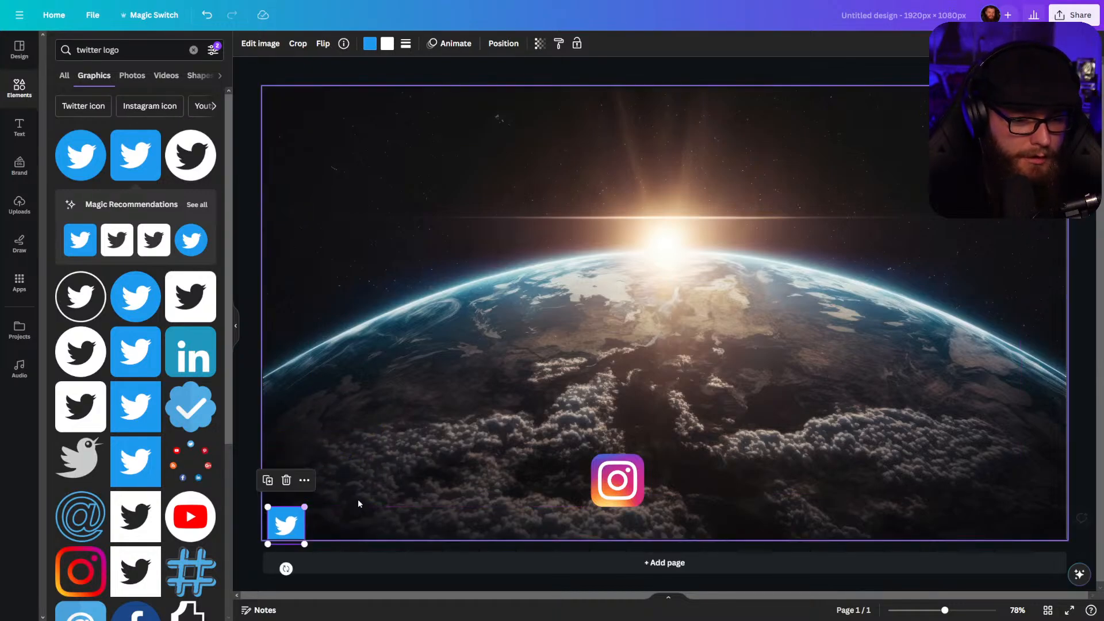
# Move the Instagram icon to the page's lower edge, closer to the Twitter logo, and shrink it to about 77 x 77.
pyautogui.moveTo(627, 486); pyautogui.dragTo(407, 516)
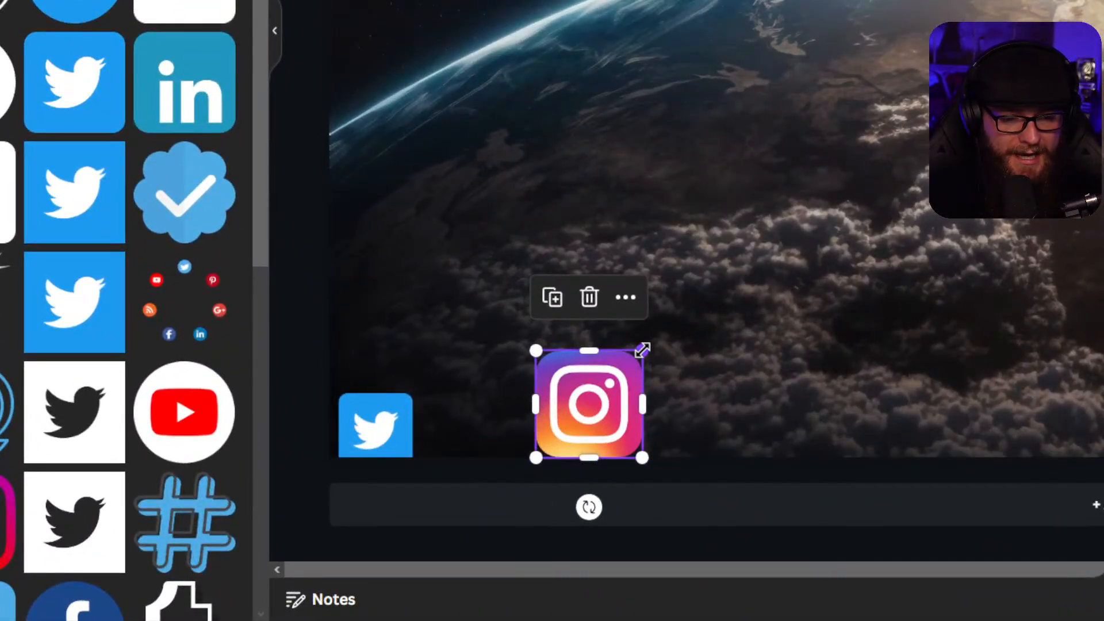
pyautogui.moveTo(642, 349); pyautogui.dragTo(609, 396)
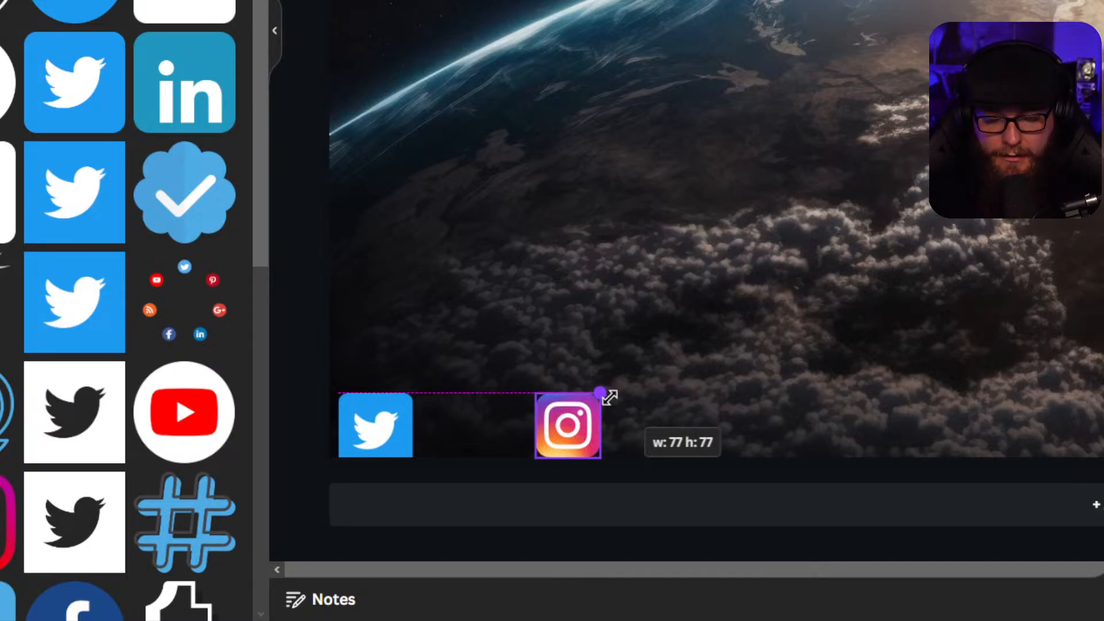
pyautogui.moveTo(609, 397); pyautogui.dragTo(754, 415)
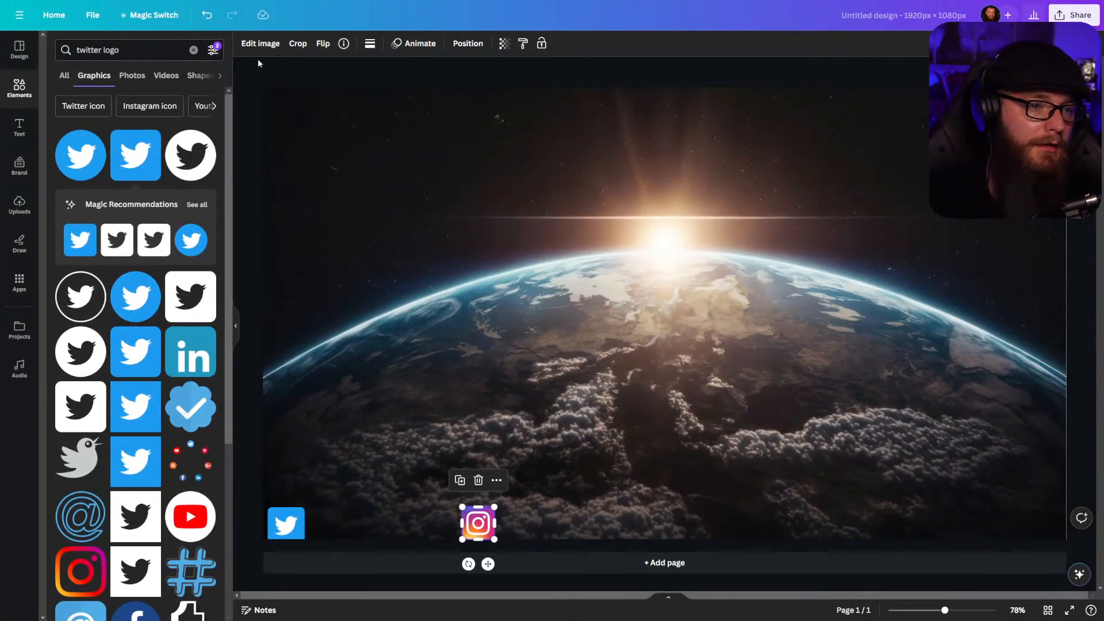
# Add a text box to the page and set its font to Horizon.
pyautogui.click(20, 127)
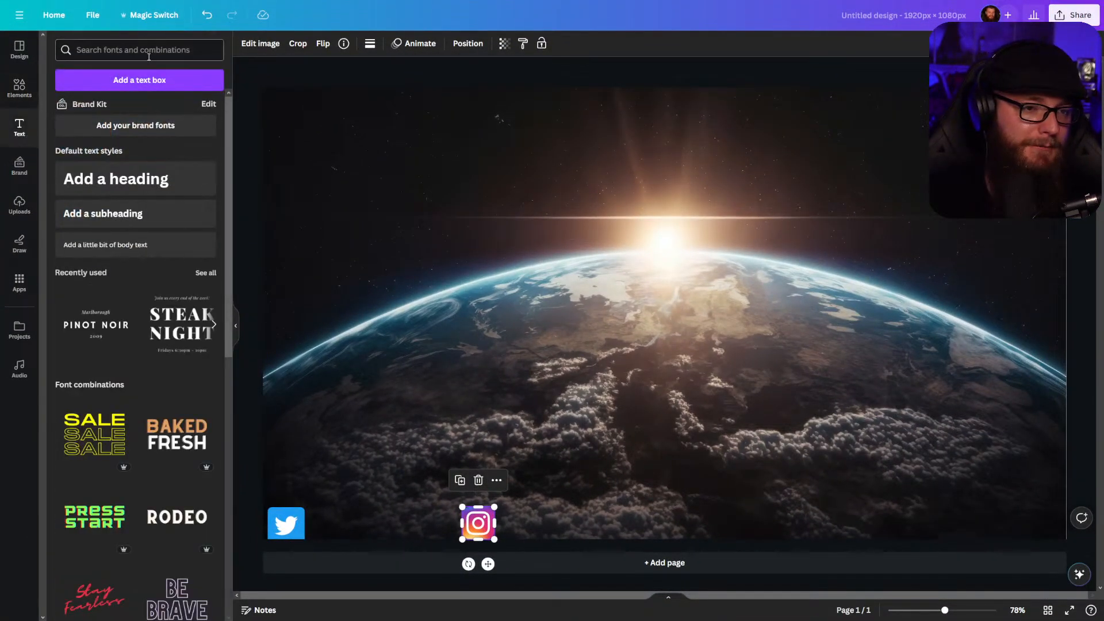
pyautogui.click(154, 82)
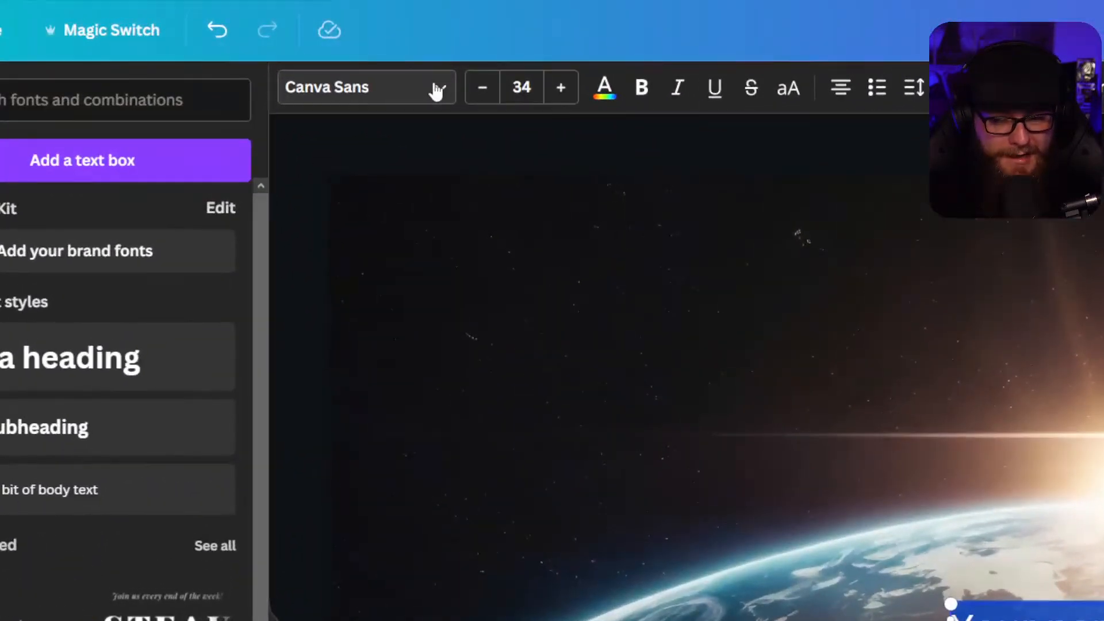
pyautogui.click(437, 89)
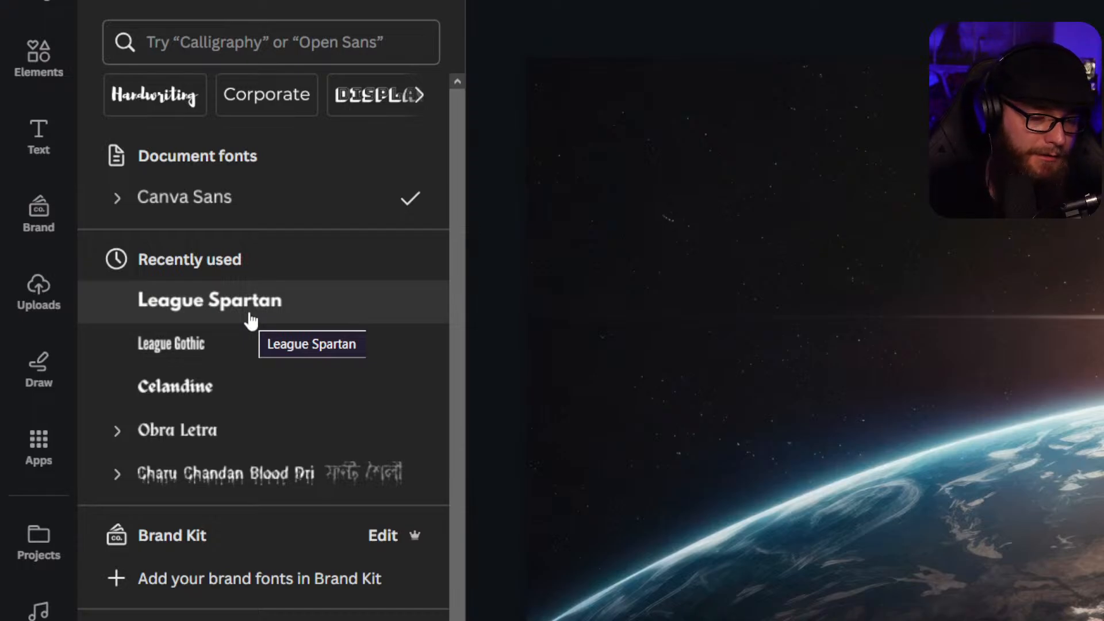
pyautogui.scroll(-5, 253, 322)
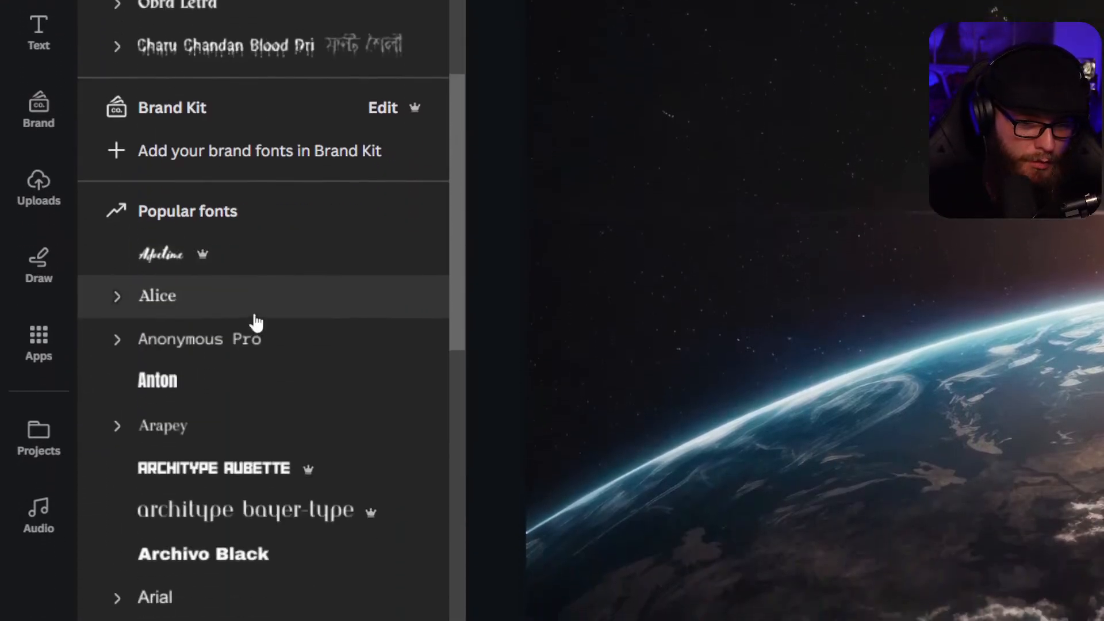
pyautogui.scroll(-2, 256, 322)
pyautogui.scroll(-1, 256, 323)
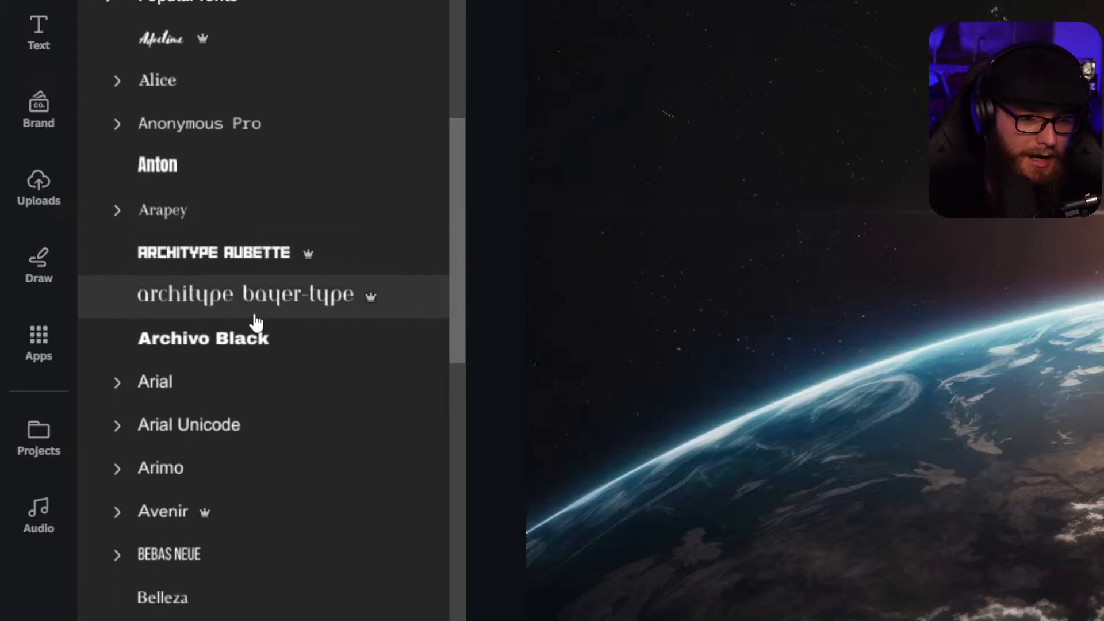
pyautogui.scroll(-6, 256, 323)
pyautogui.scroll(10, 256, 323)
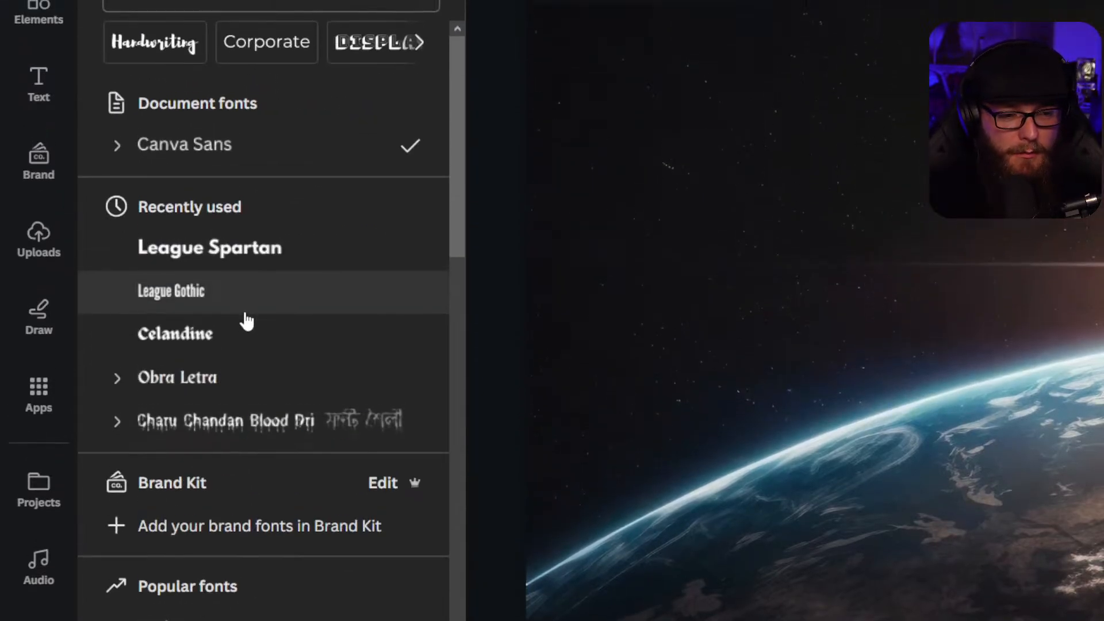
pyautogui.scroll(-2, 286, 486)
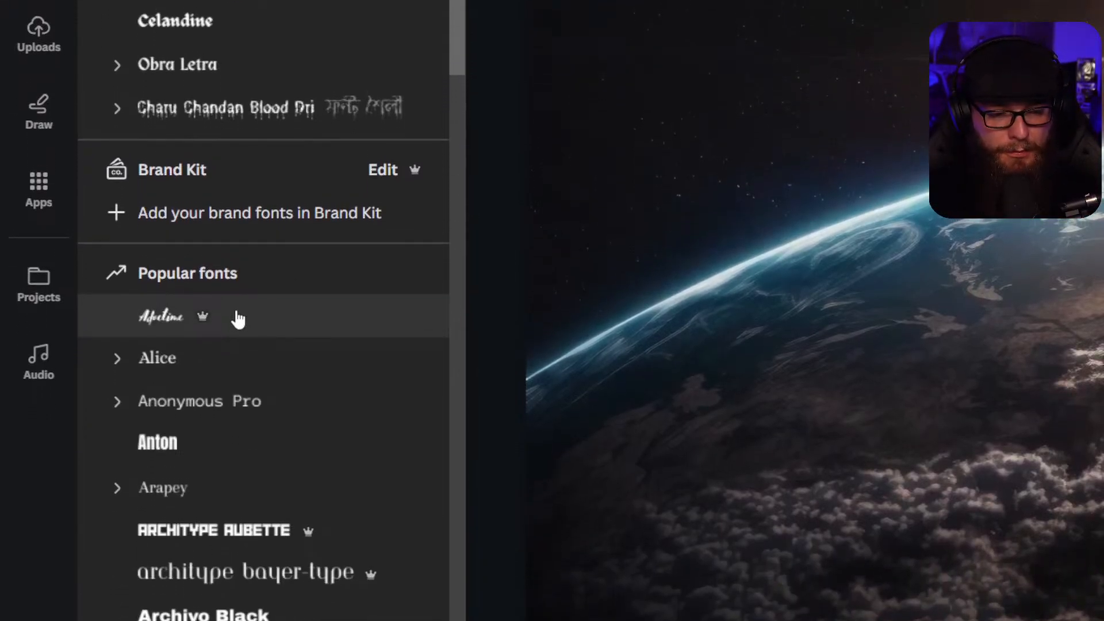
pyautogui.scroll(-7, 236, 317)
pyautogui.scroll(-15, 237, 314)
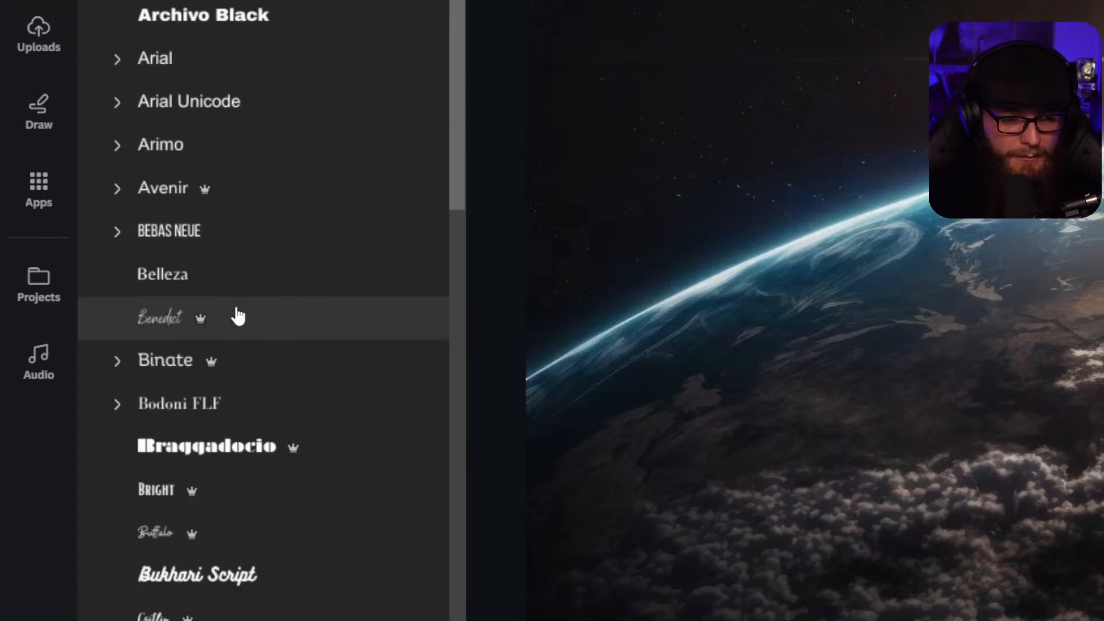
pyautogui.scroll(-9, 232, 315)
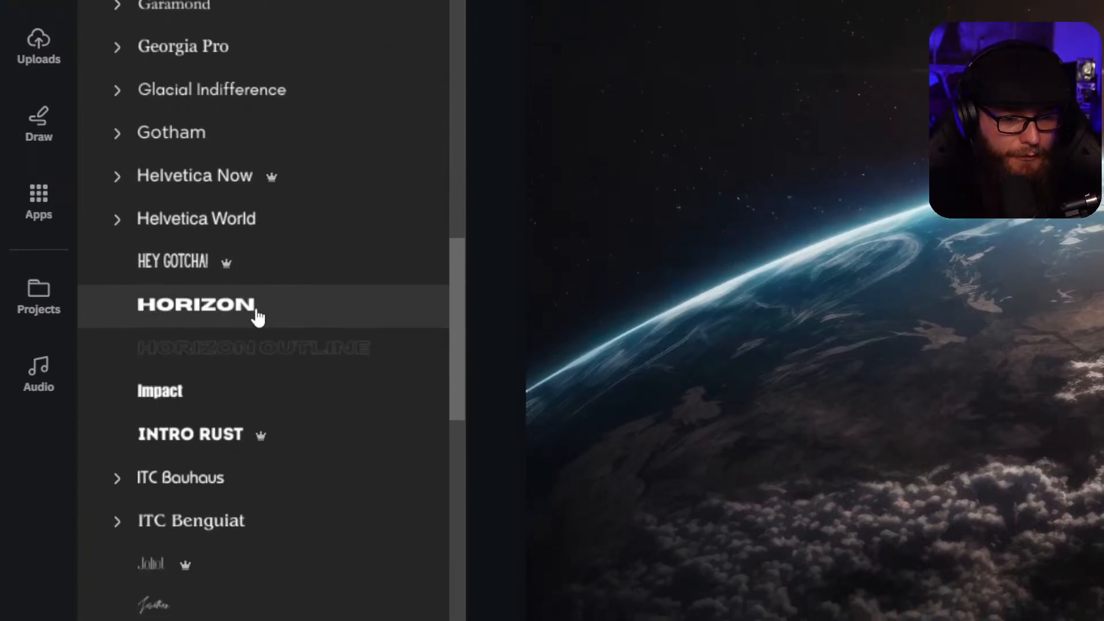
pyautogui.click(242, 333)
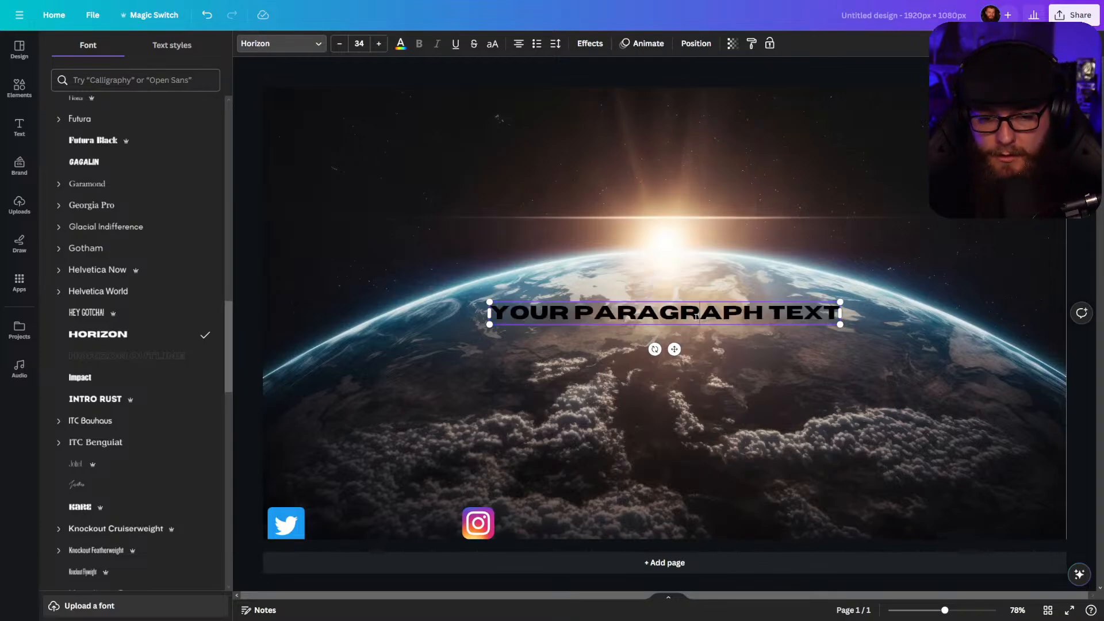
# Replace the placeholder text with "STARTING SOON" and enlarge it to a font size of about 74.6.
pyautogui.write('STARTIN')
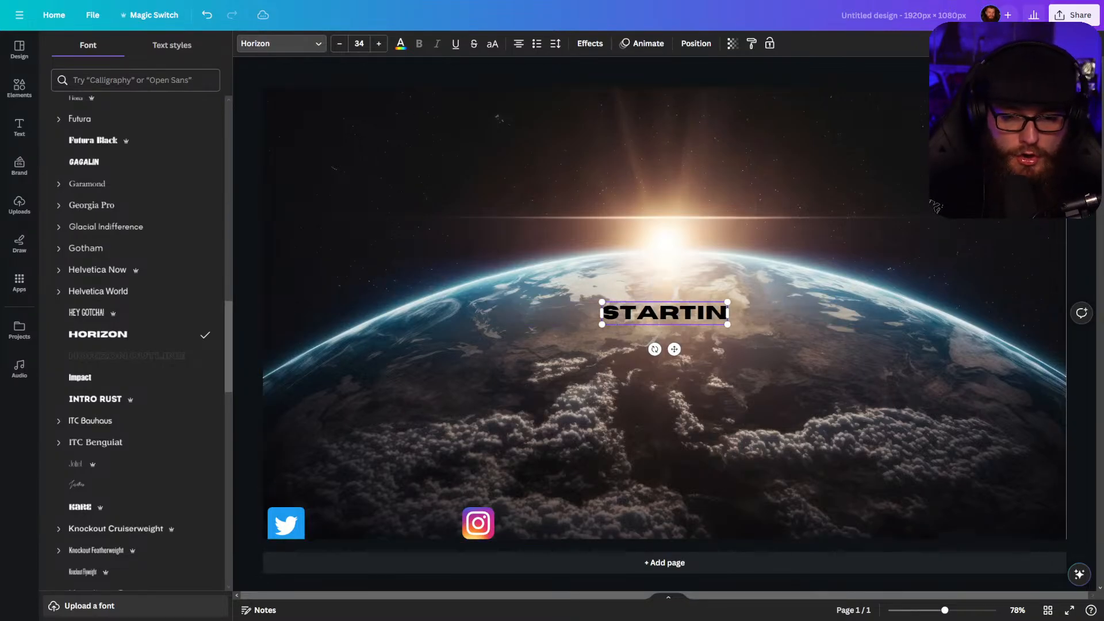
pyautogui.write('G SOON')
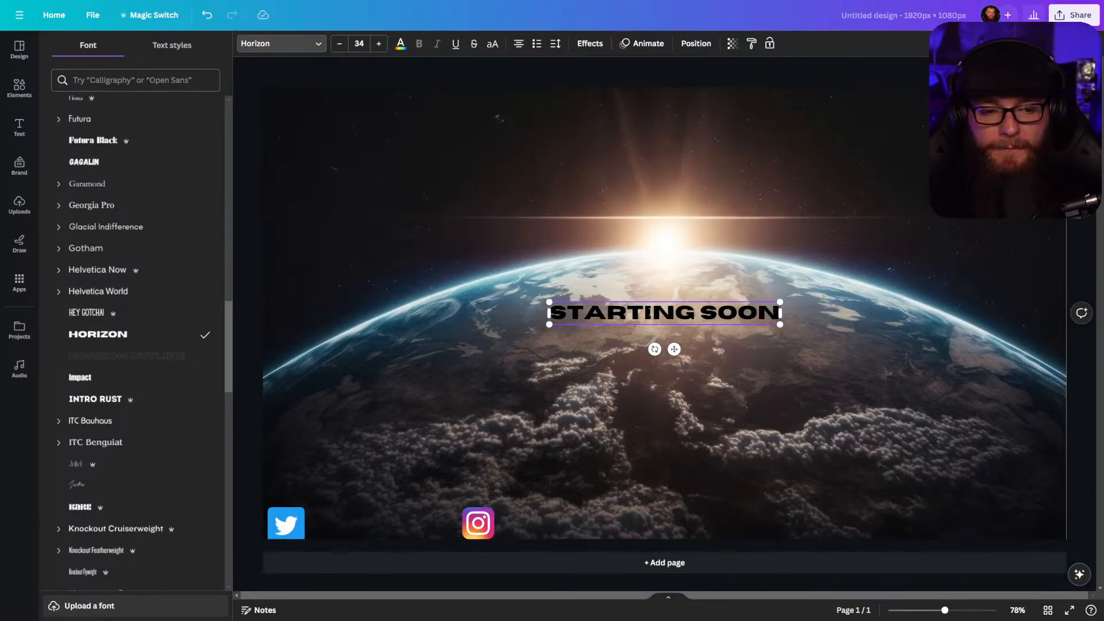
pyautogui.moveTo(547, 302); pyautogui.dragTo(404, 227)
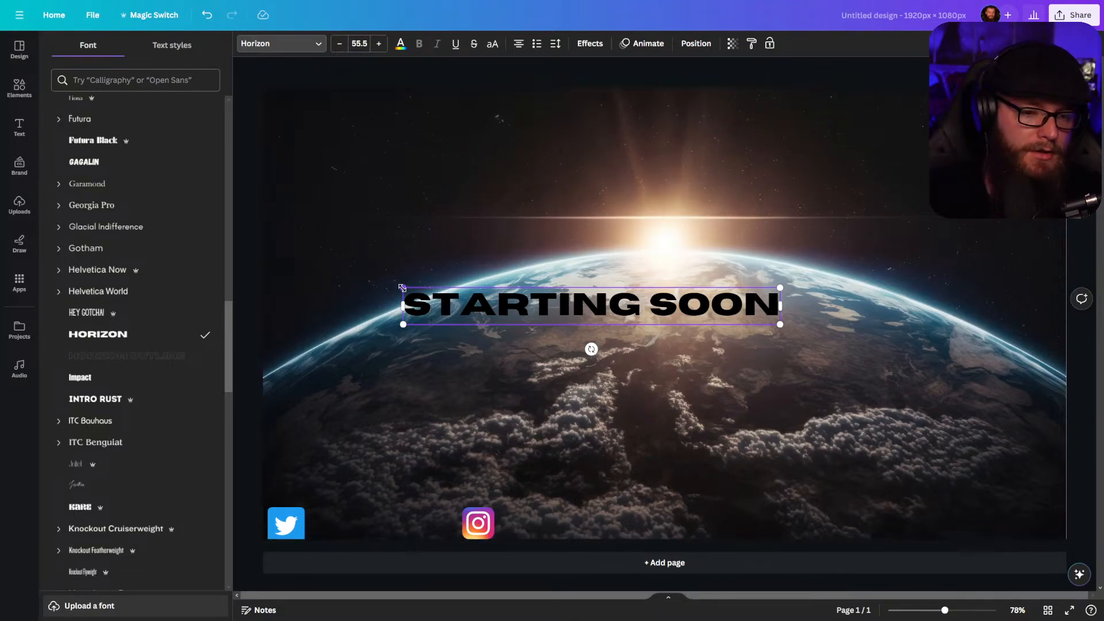
pyautogui.moveTo(402, 287); pyautogui.dragTo(276, 226)
# Centre the "STARTING SOON" text horizontally on the page, just below the sun on the horizon.
pyautogui.click(240, 324)
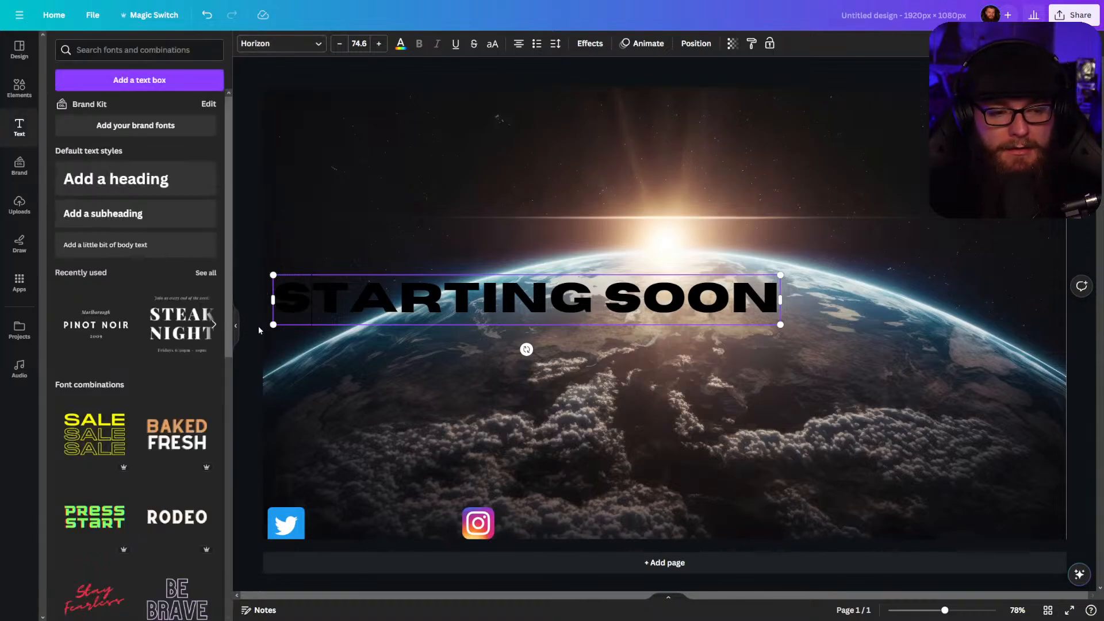
pyautogui.click(258, 326)
pyautogui.moveTo(356, 305); pyautogui.dragTo(493, 281)
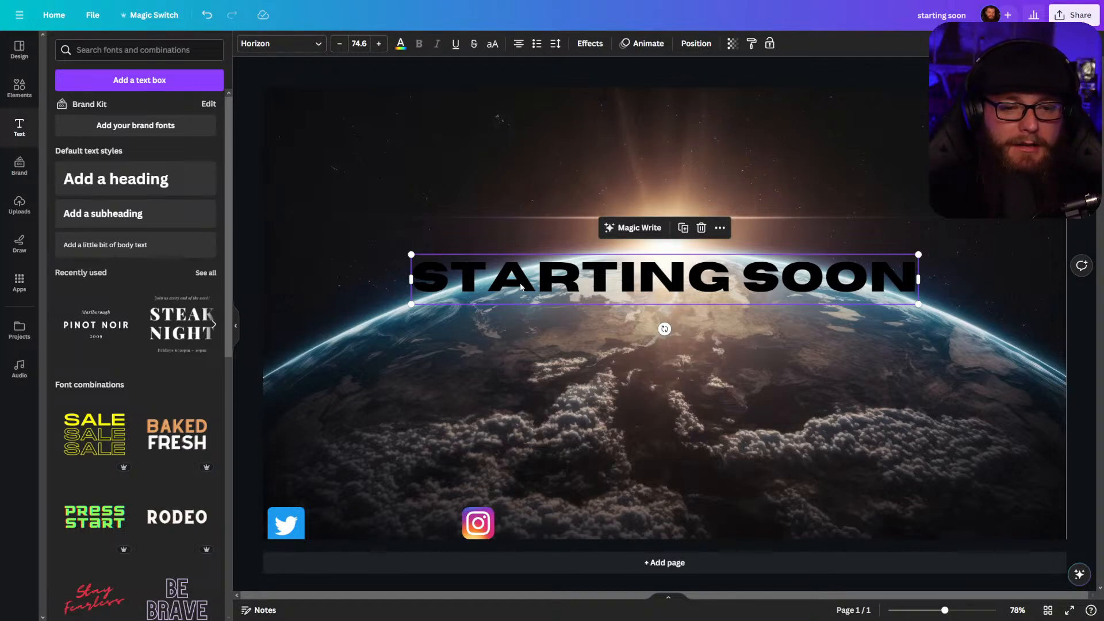
# Apply the Shadow effect to the whole "STARTING SOON" text.
pyautogui.doubleClick(520, 286)
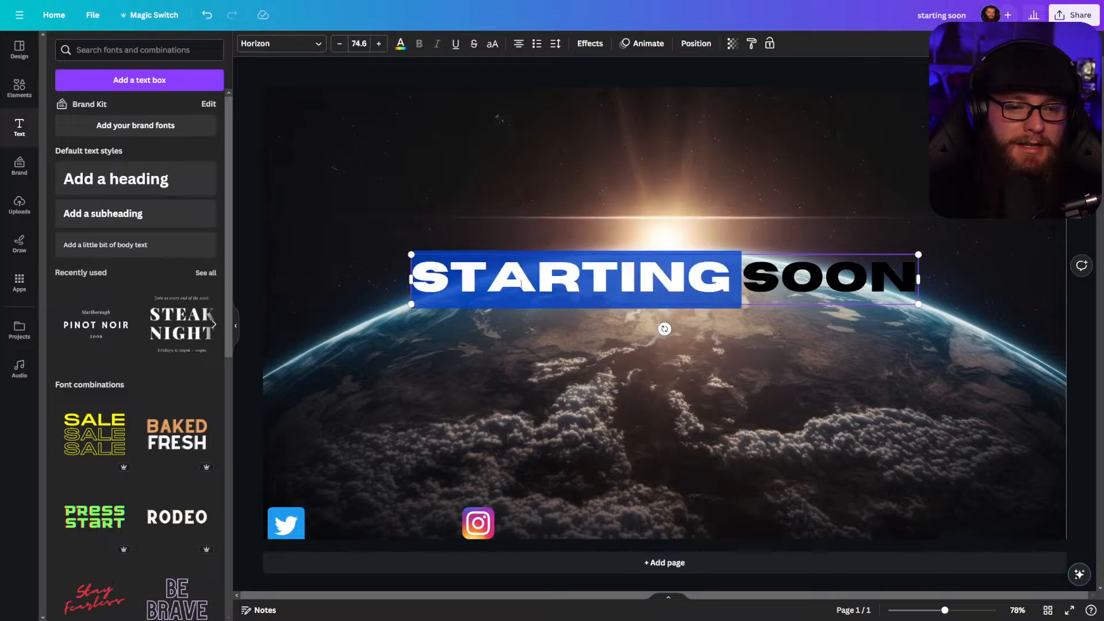
pyautogui.doubleClick(779, 270)
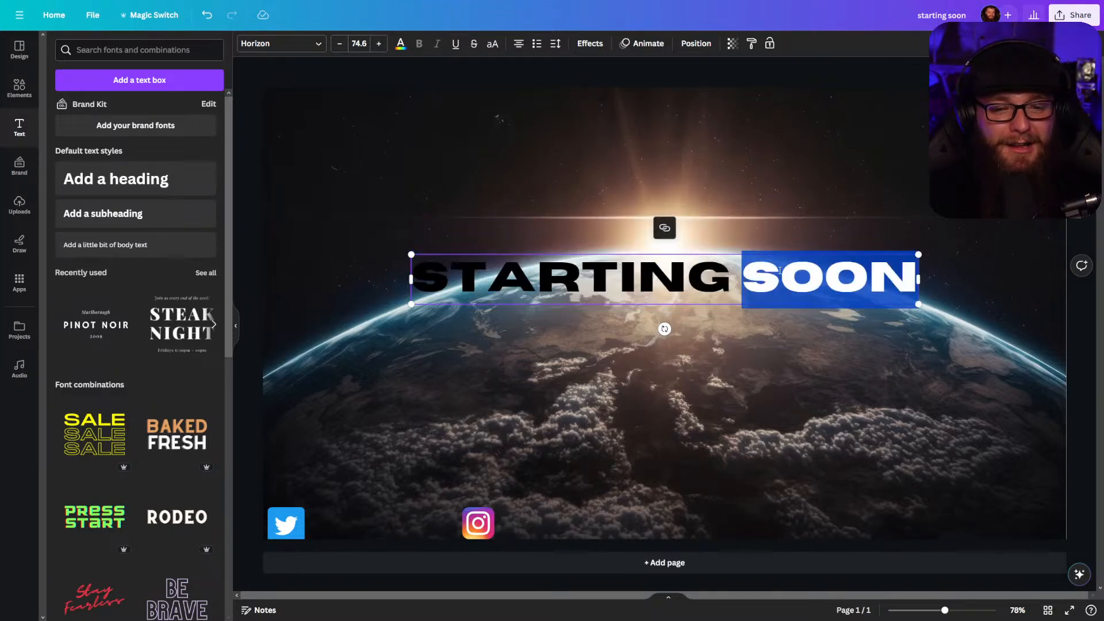
pyautogui.hotkey('ctrl', 'a')
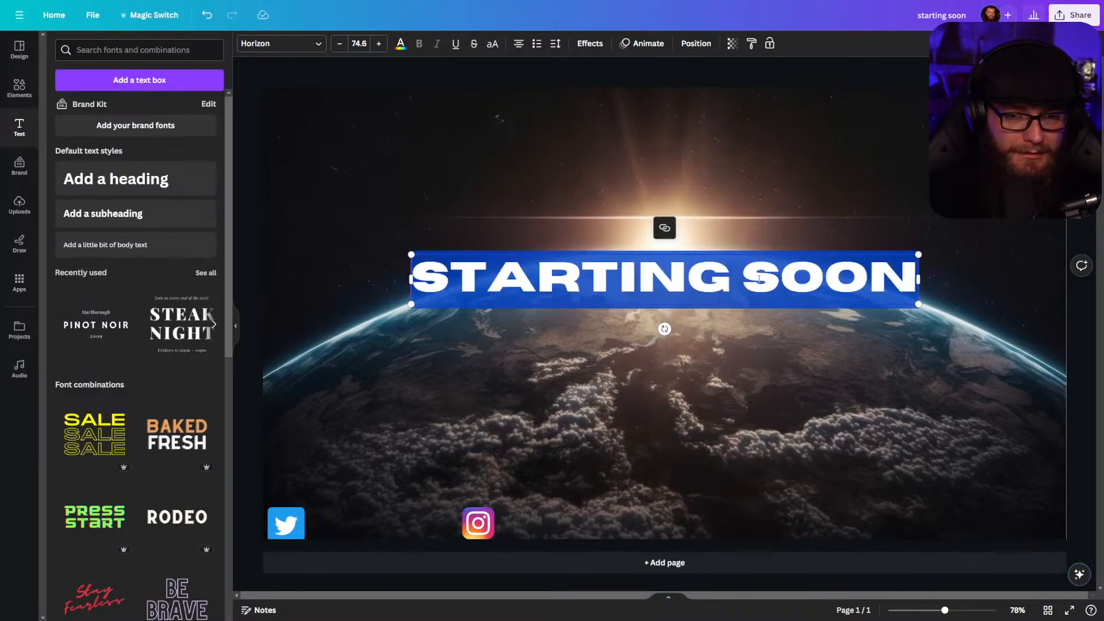
pyautogui.click(588, 46)
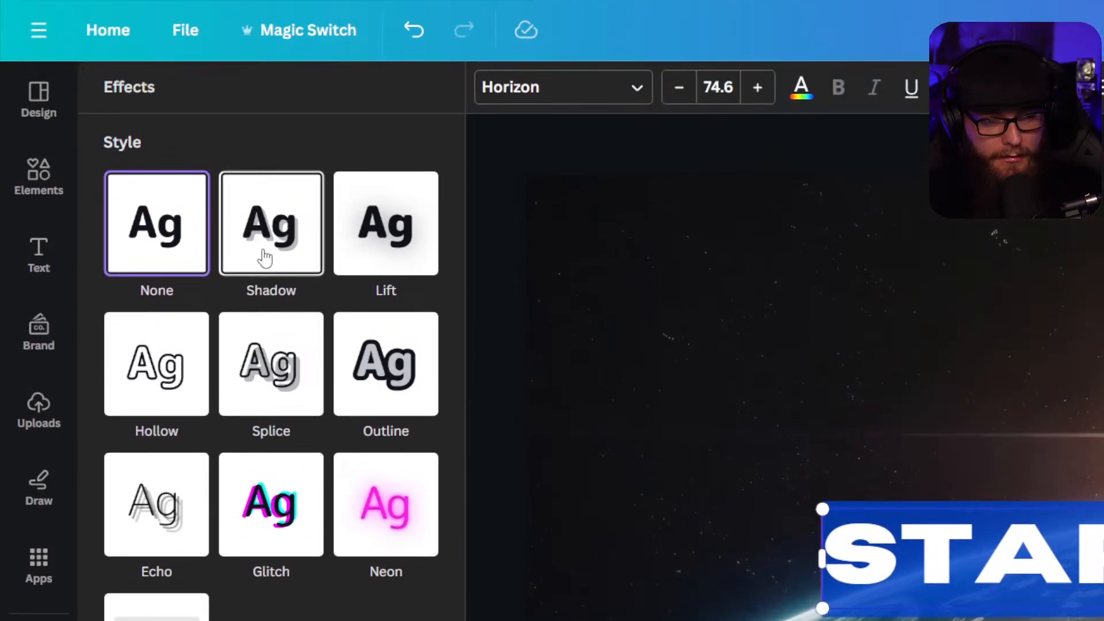
pyautogui.click(265, 124)
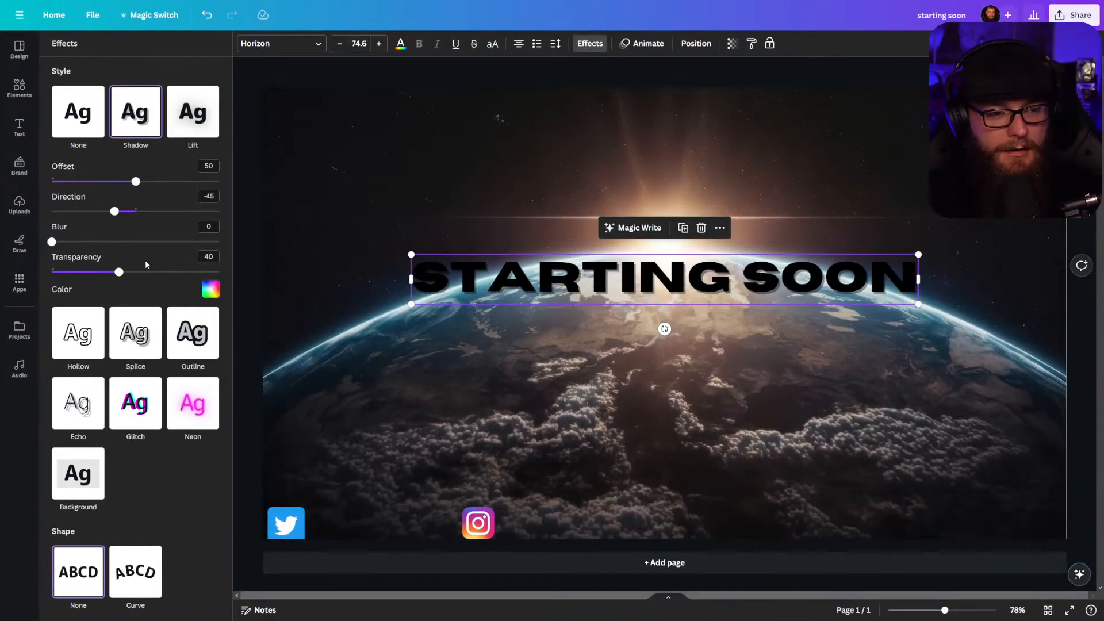
pyautogui.click(210, 289)
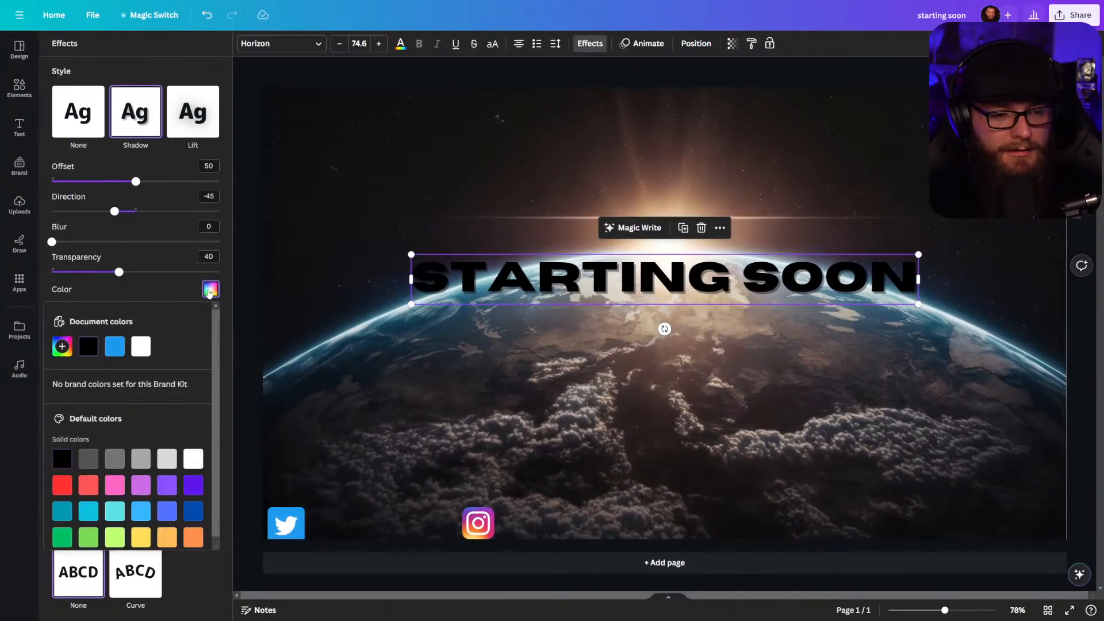
pyautogui.click(146, 291)
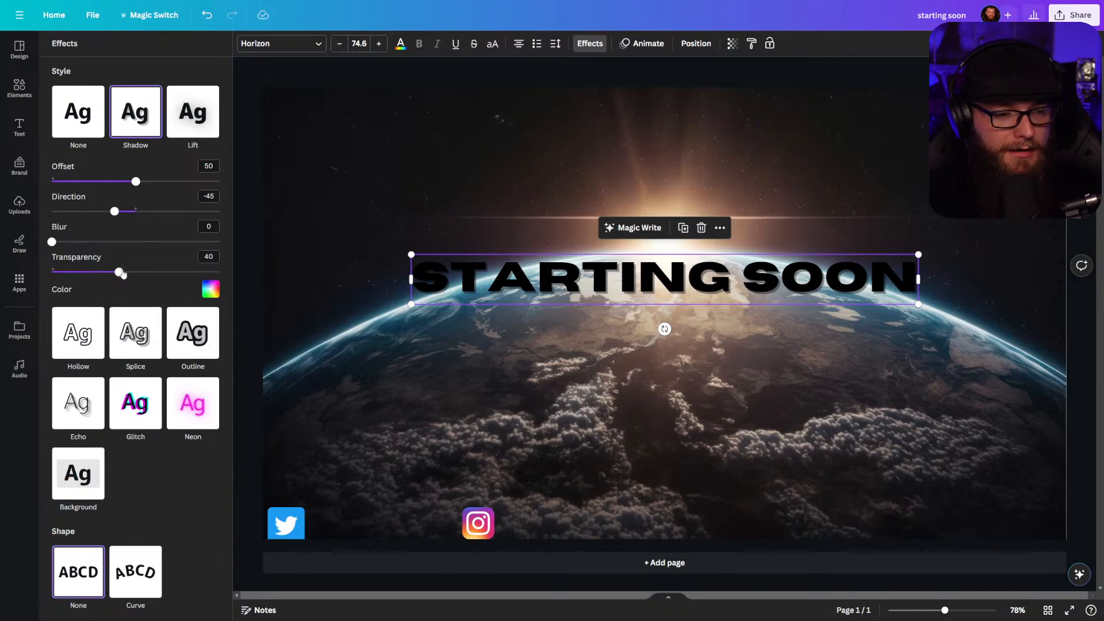
# Set the text shadow's transparency to 50, blur to 20, direction to 63 and offset to 60.
pyautogui.moveTo(119, 272); pyautogui.dragTo(137, 299)
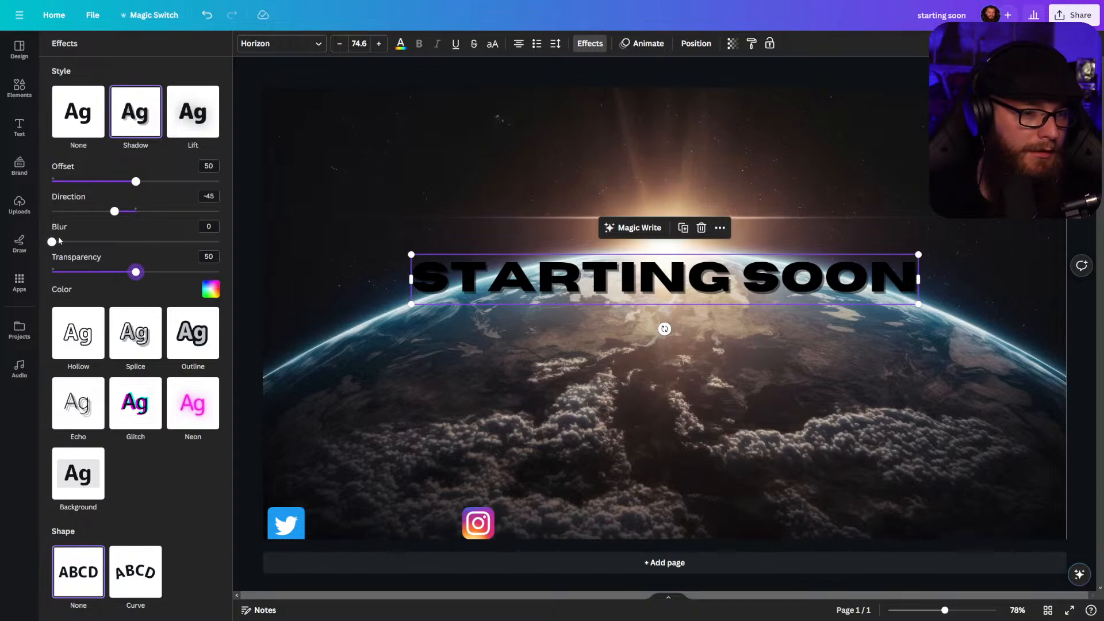
pyautogui.moveTo(56, 246); pyautogui.dragTo(86, 272)
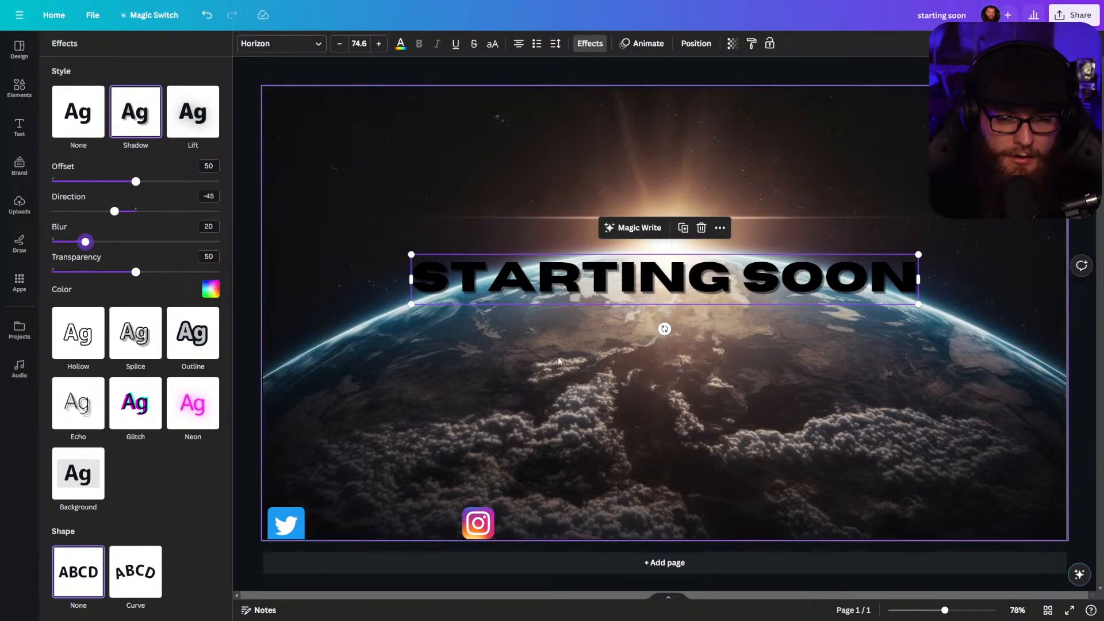
pyautogui.moveTo(114, 211); pyautogui.dragTo(173, 220)
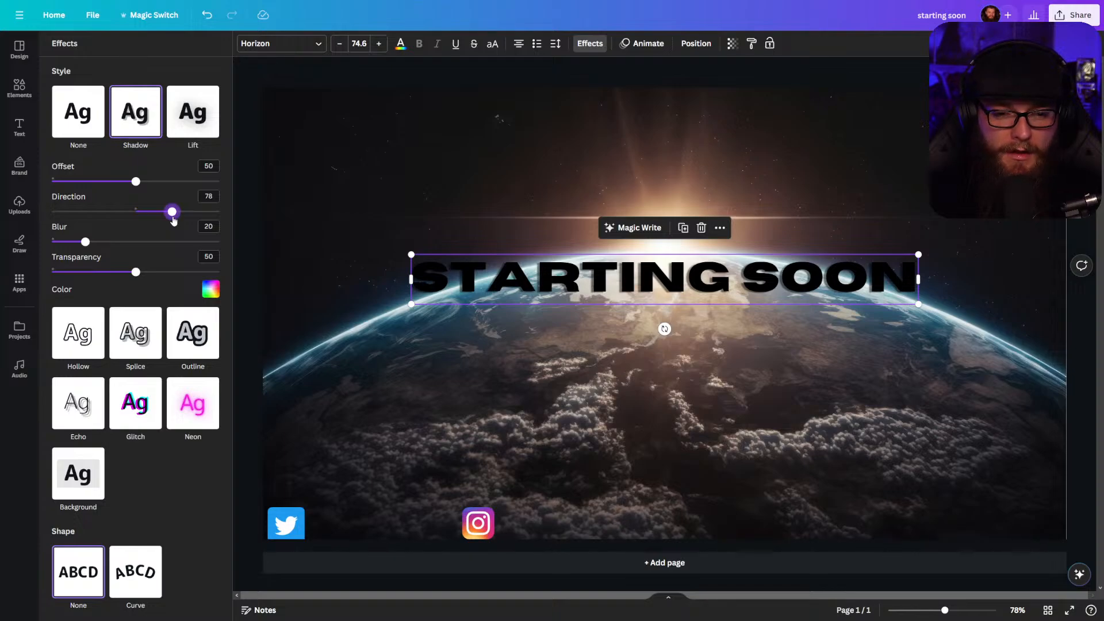
pyautogui.moveTo(174, 221); pyautogui.dragTo(166, 221)
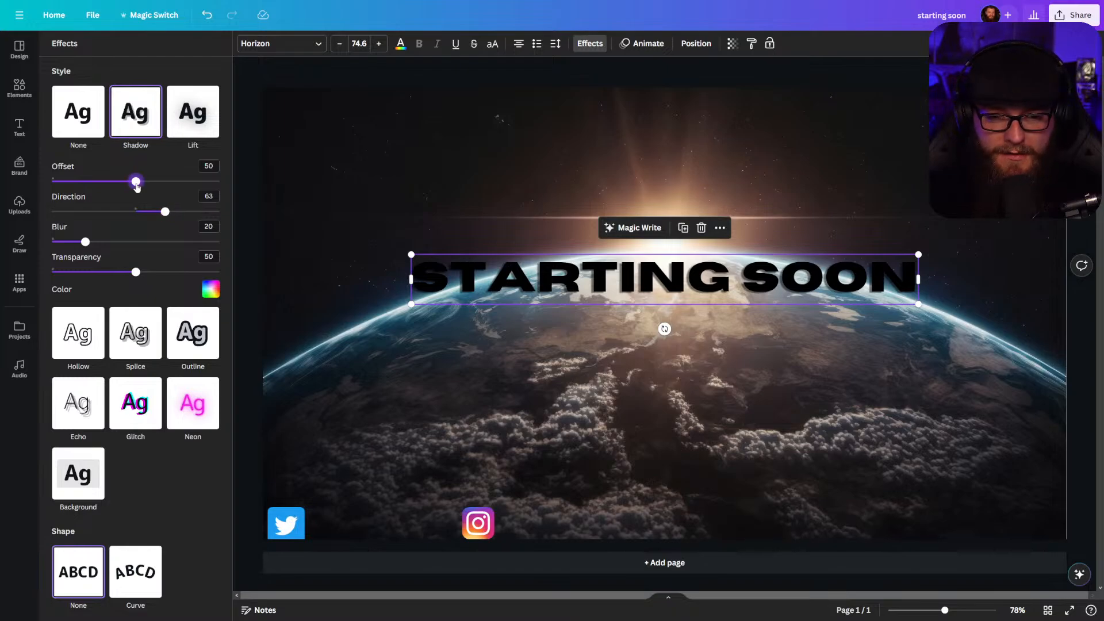
pyautogui.moveTo(136, 182)
pyautogui.mouseDown()
pyautogui.moveTo(124, 187)
pyautogui.moveTo(153, 194)
pyautogui.mouseUp()
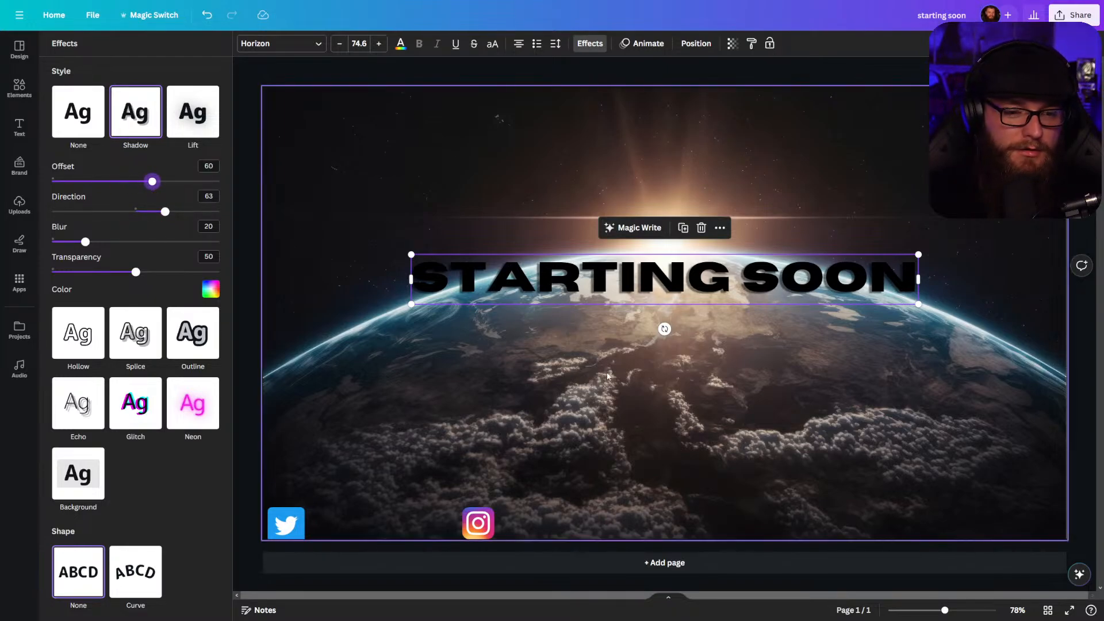
pyautogui.click(253, 267)
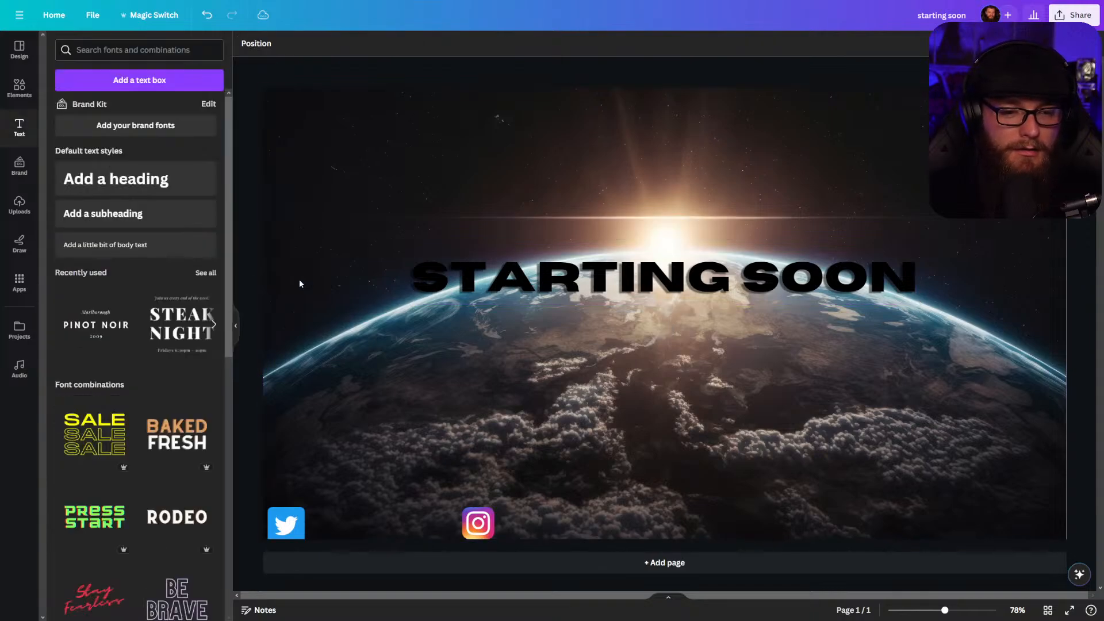
# Recolour the whole "STARTING SOON" text with the blue-grey colour taken from the background photo.
pyautogui.click(600, 291)
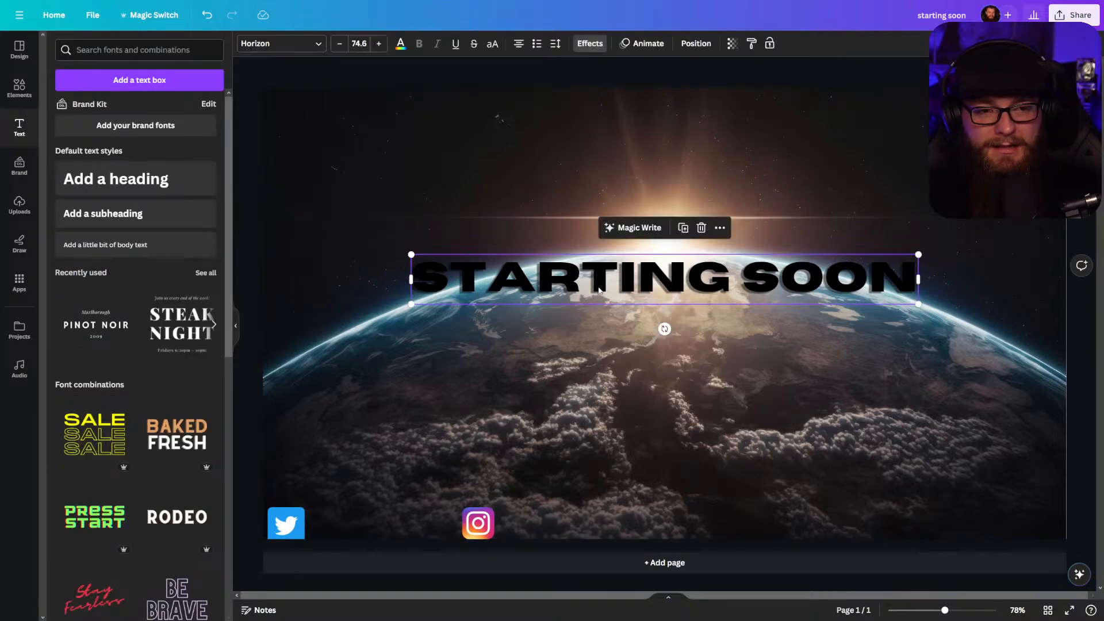
pyautogui.doubleClick(598, 286)
pyautogui.tripleClick(599, 286)
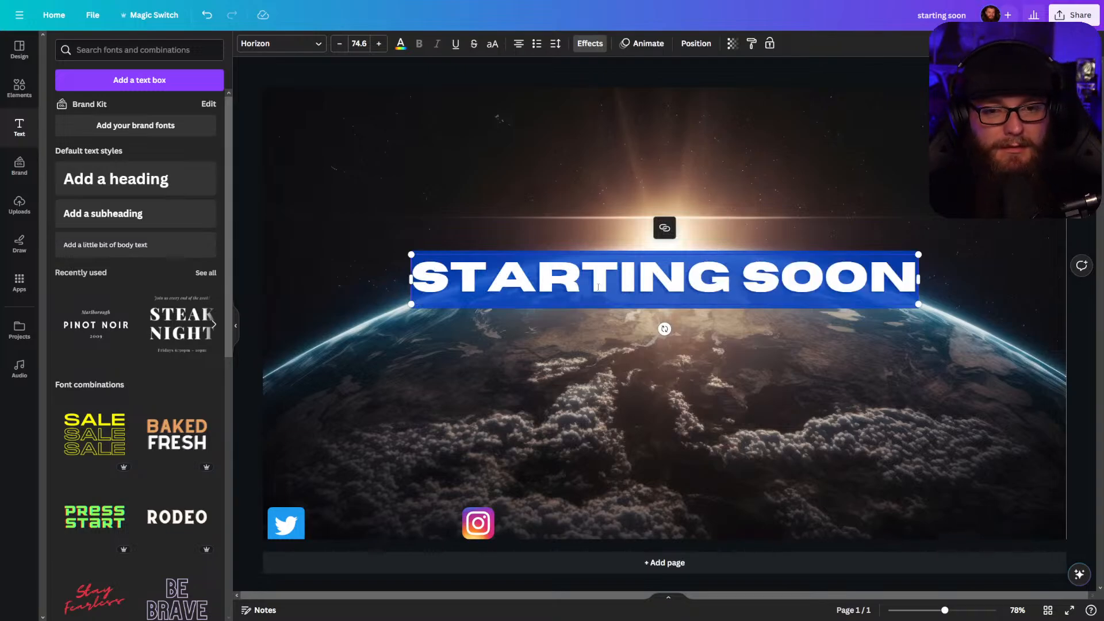
pyautogui.click(401, 44)
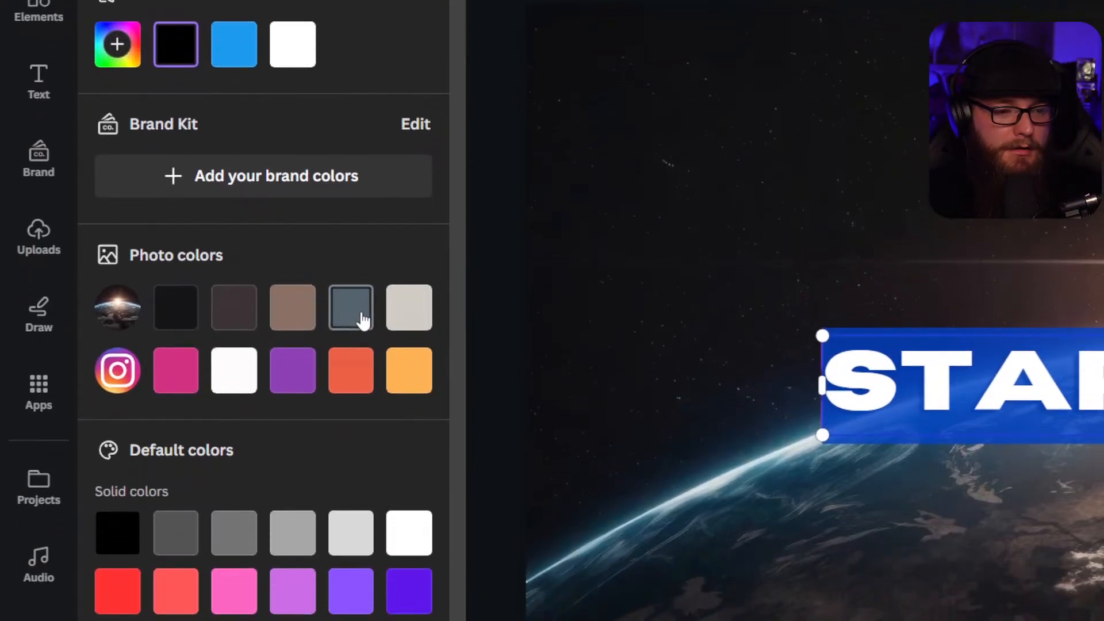
pyautogui.click(363, 320)
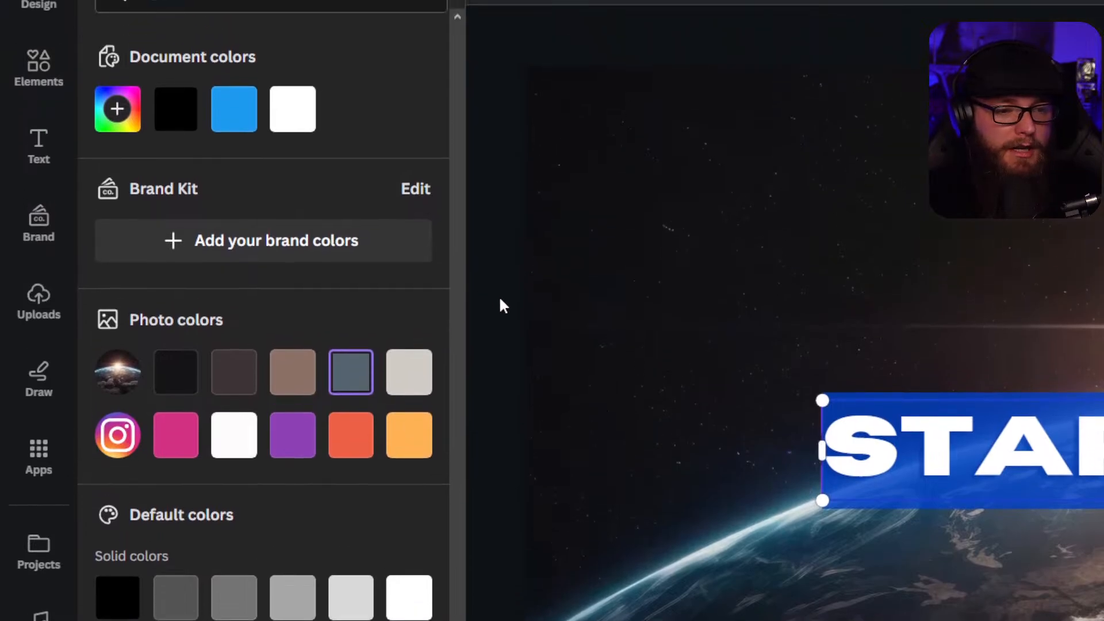
pyautogui.click(499, 304)
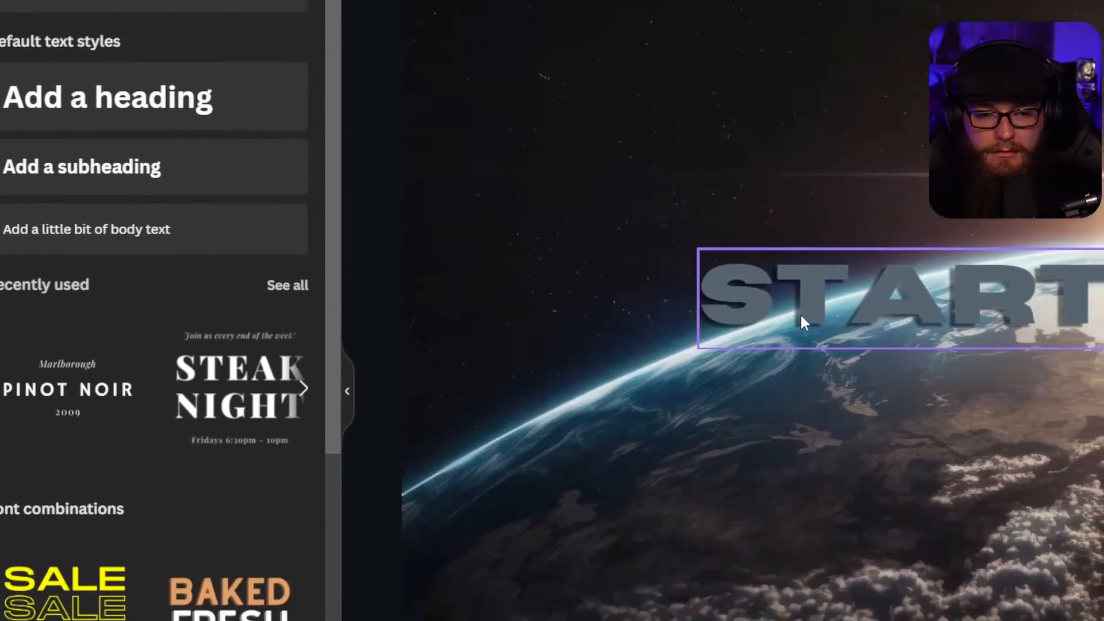
# Change the whole "STARTING SOON" text to the light beige-grey colour taken from the background photo.
pyautogui.click(800, 316)
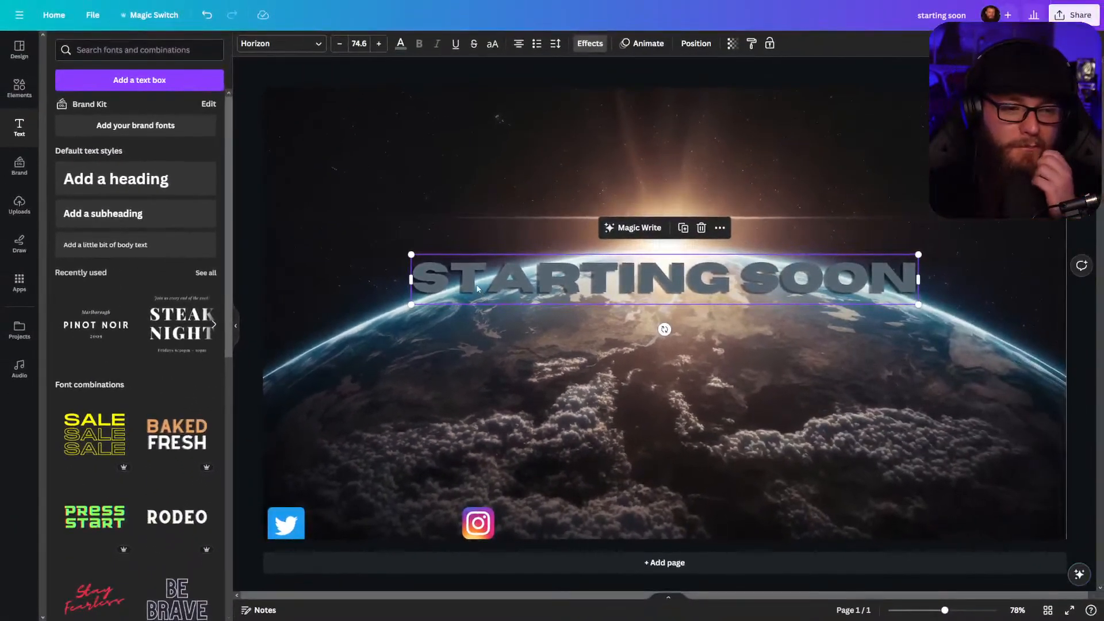
pyautogui.click(477, 289)
pyautogui.click(401, 43)
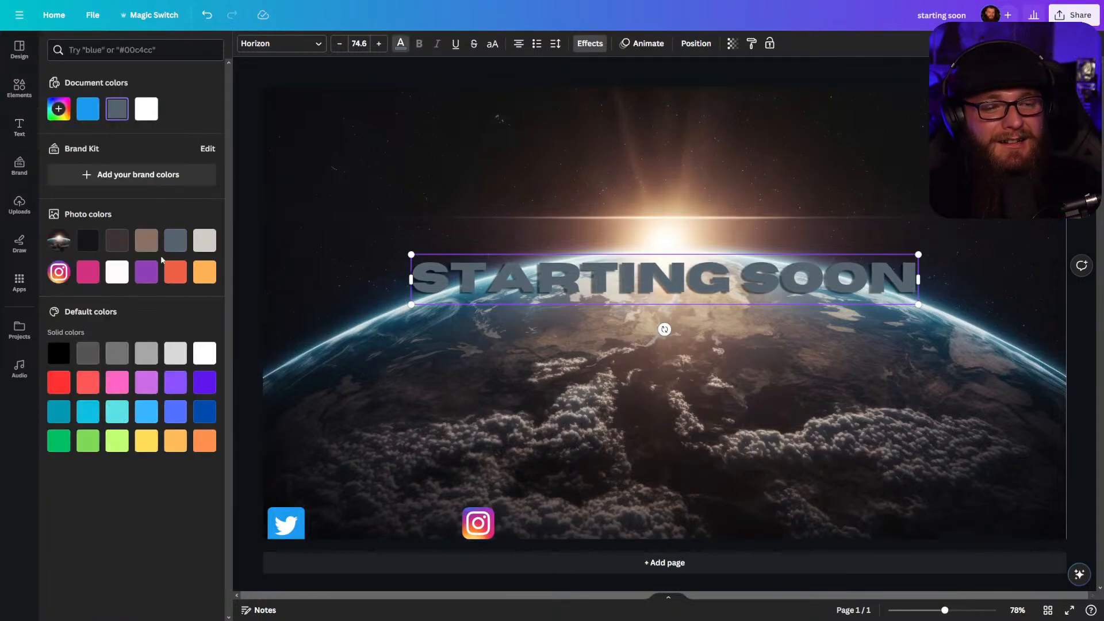
pyautogui.click(89, 240)
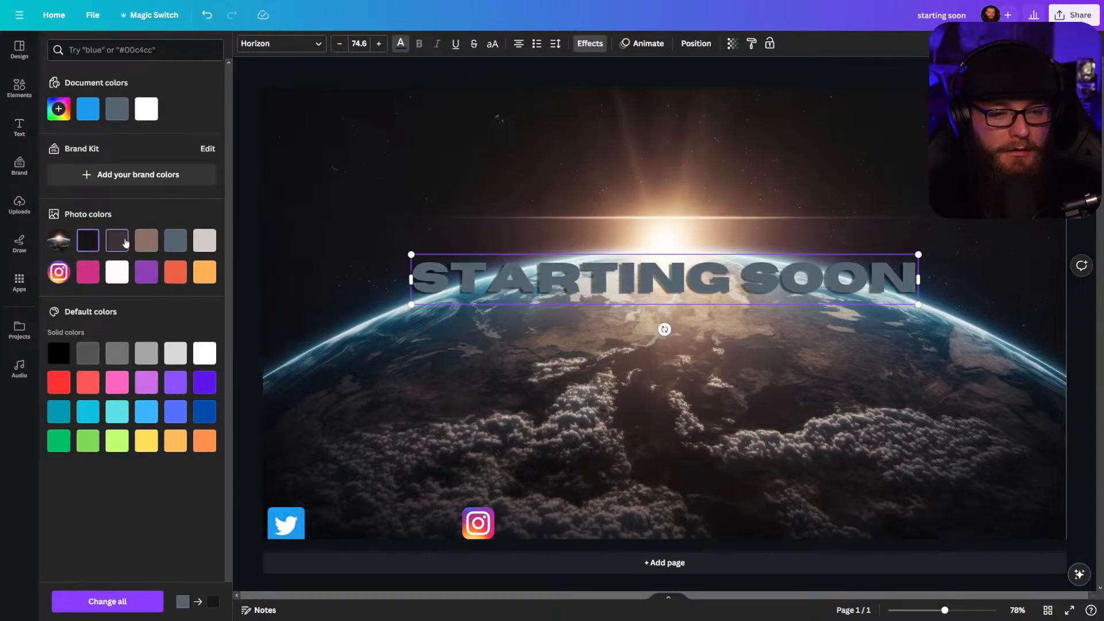
pyautogui.click(125, 242)
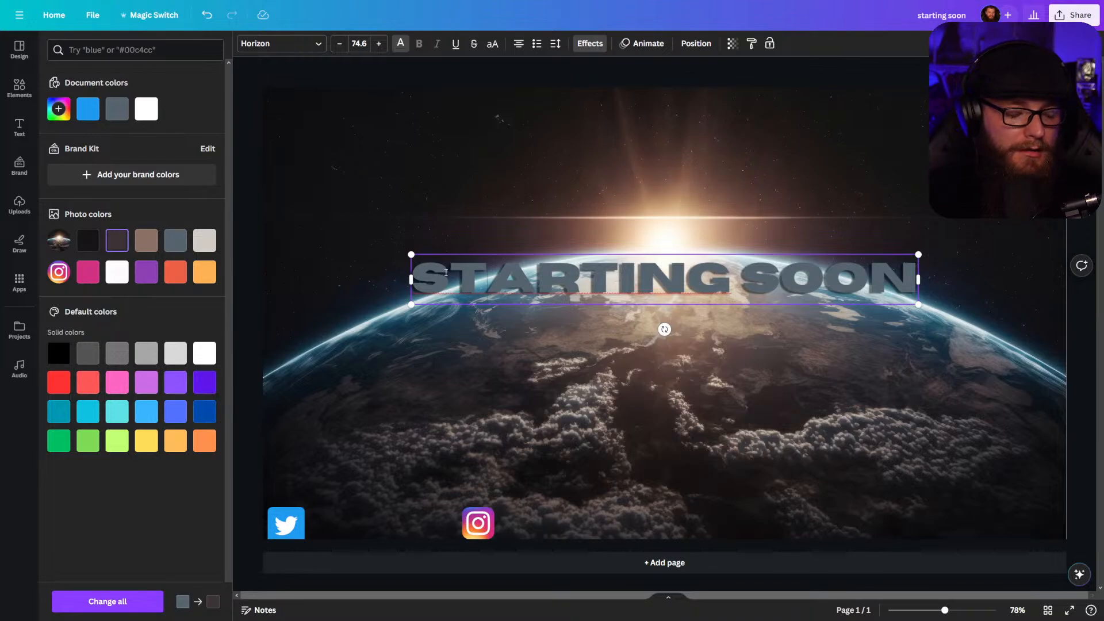
pyautogui.tripleClick(413, 279)
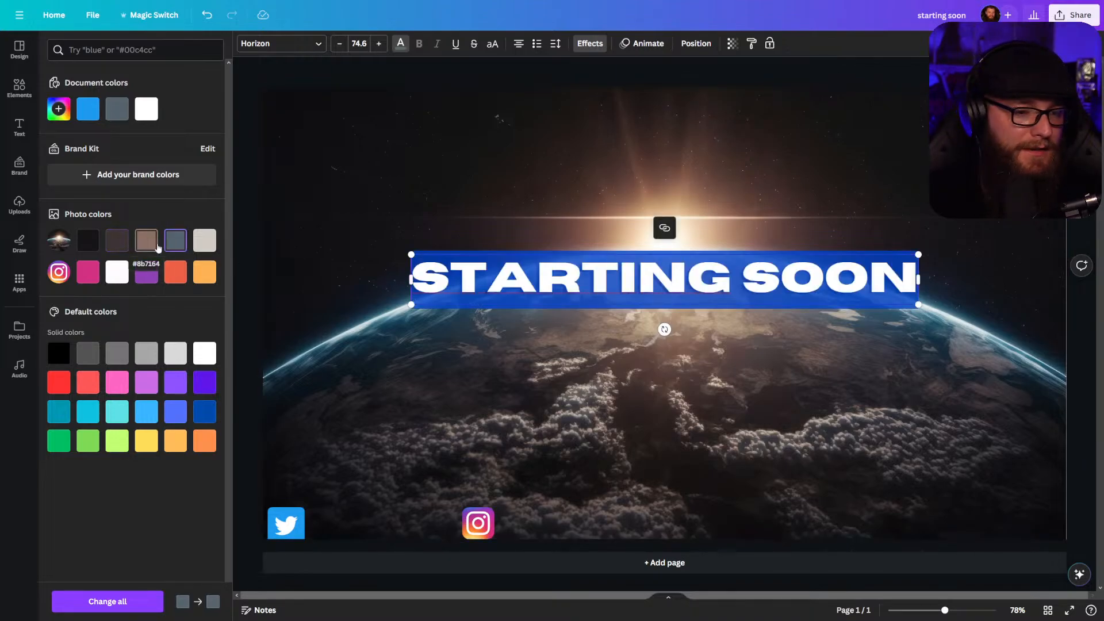
pyautogui.click(204, 246)
pyautogui.click(253, 219)
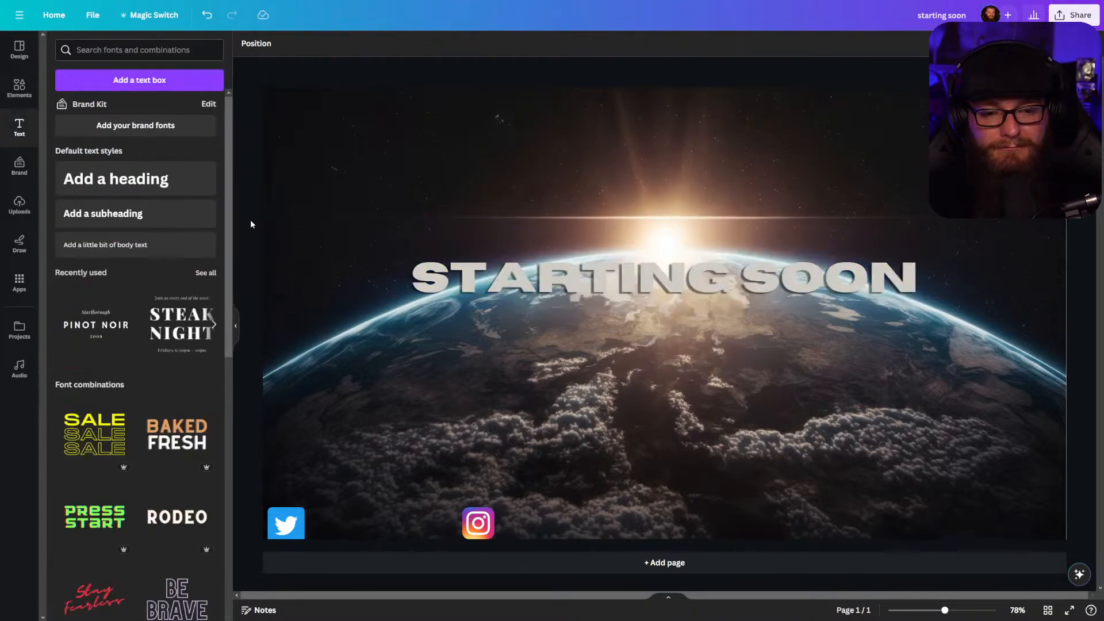
# Try white and yellow as the shadow colour of the "STARTING SOON" text, keeping yellow.
pyautogui.click(523, 277)
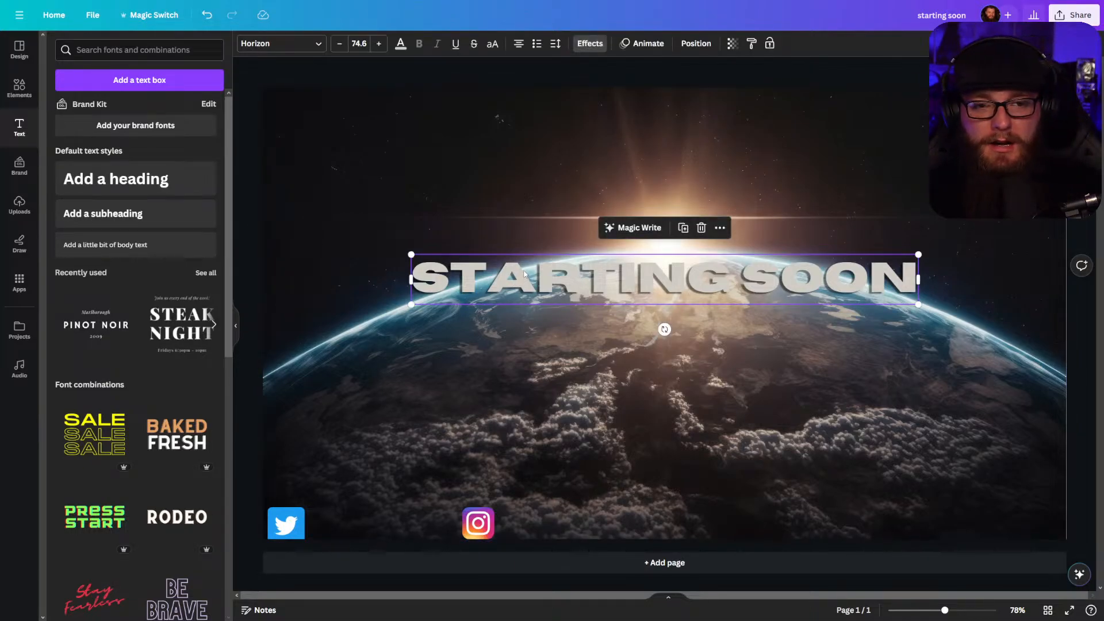
pyautogui.click(637, 46)
pyautogui.click(592, 44)
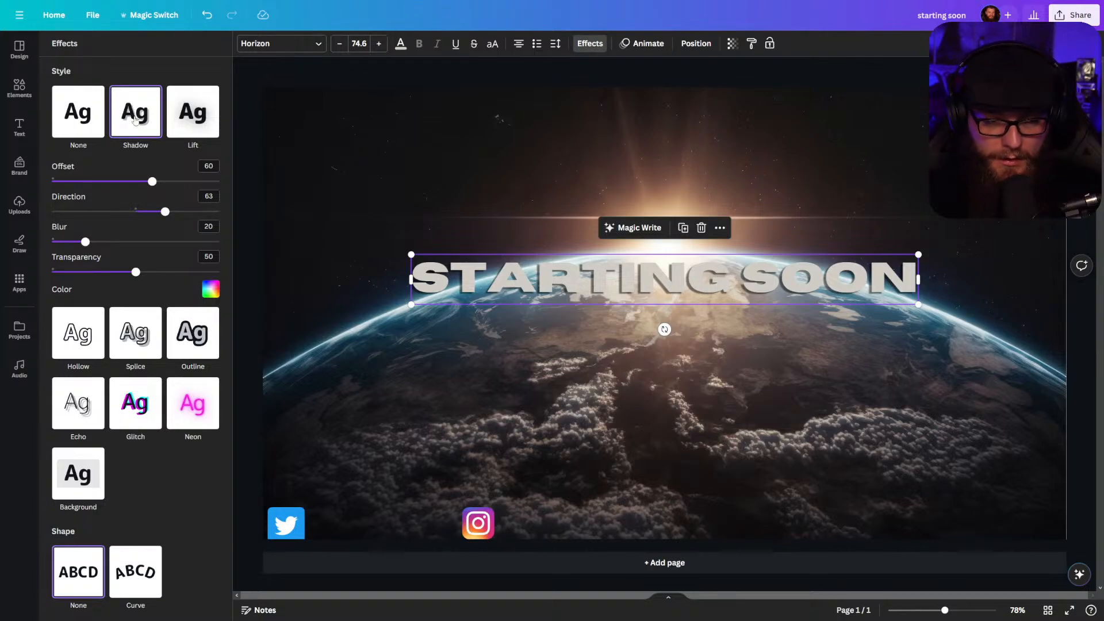
pyautogui.click(210, 289)
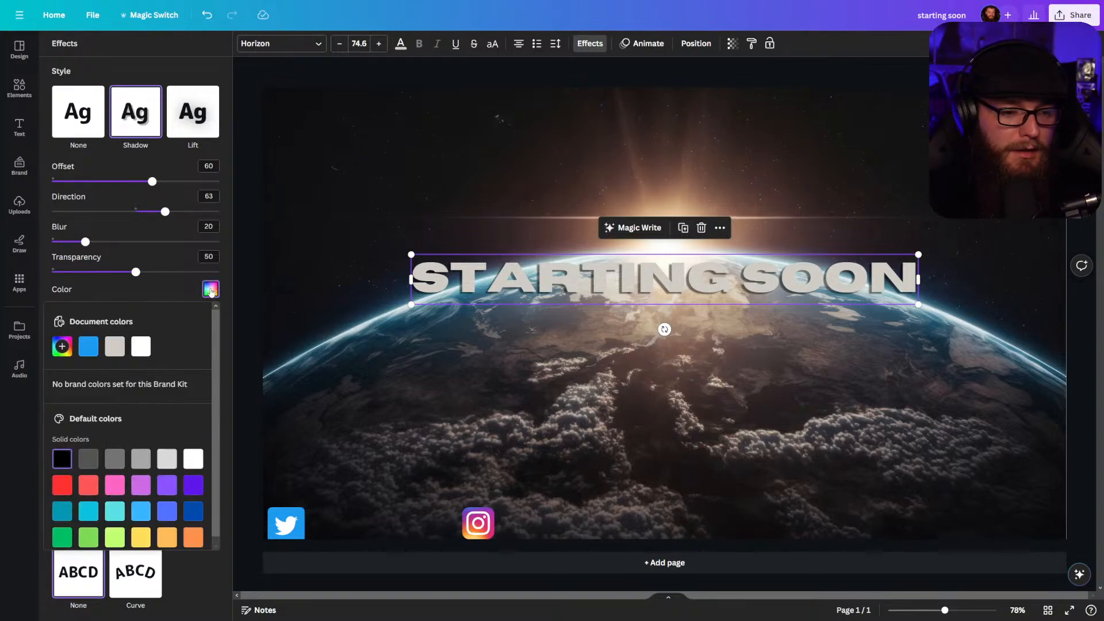
pyautogui.click(140, 346)
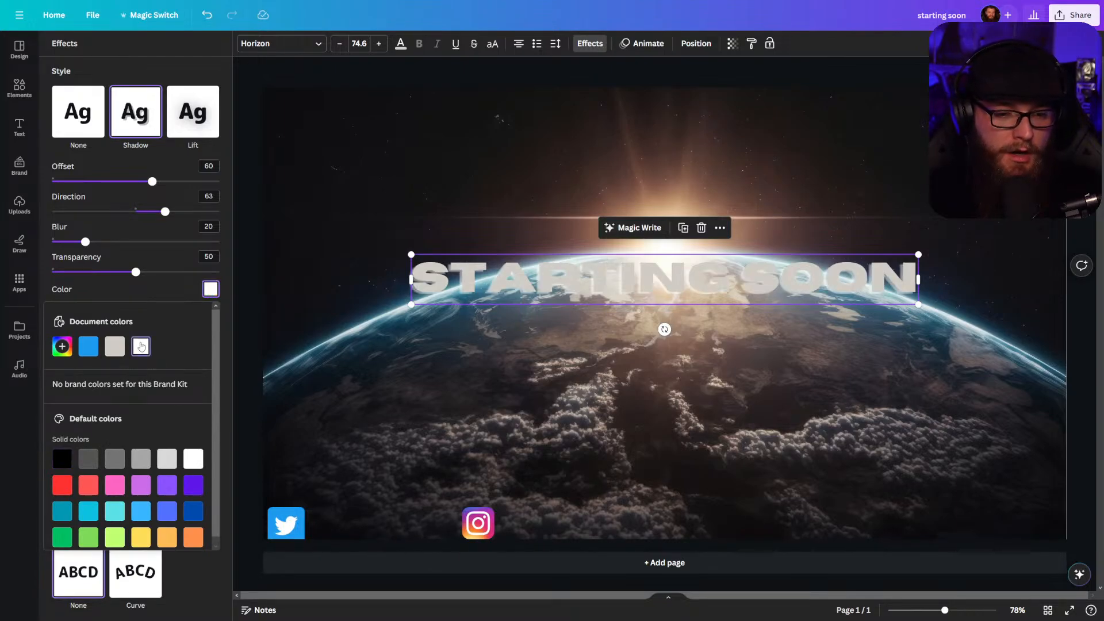
pyautogui.scroll(-1, 136, 371)
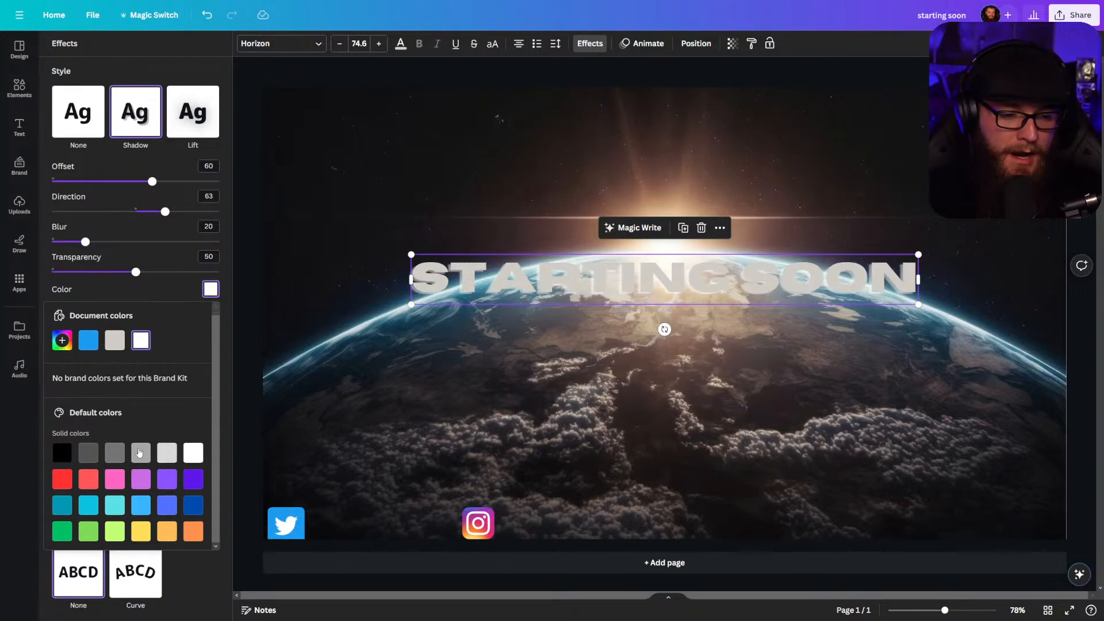
pyautogui.click(138, 533)
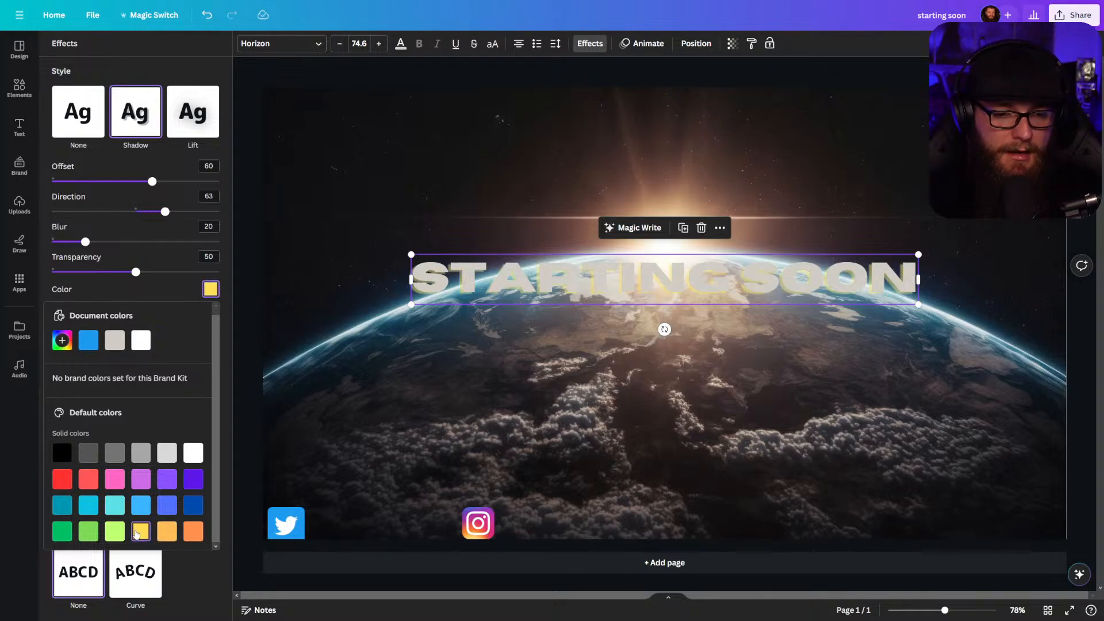
pyautogui.click(248, 316)
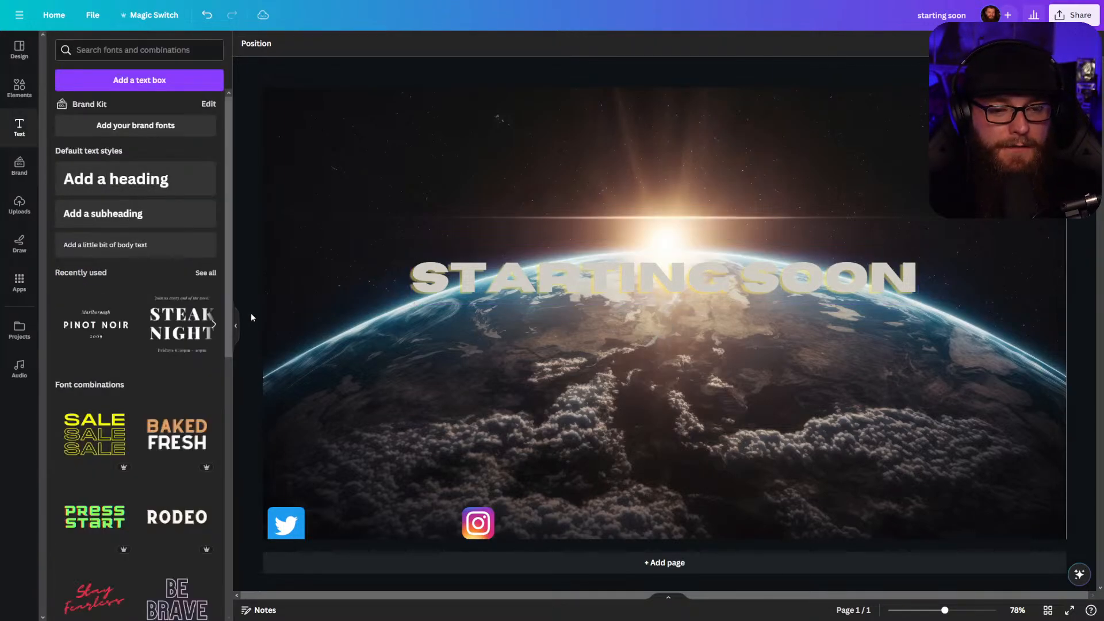
# Try brown, blue-grey and dark grey on the "STARTING SOON" text, settling on solid black.
pyautogui.click(486, 272)
pyautogui.click(401, 44)
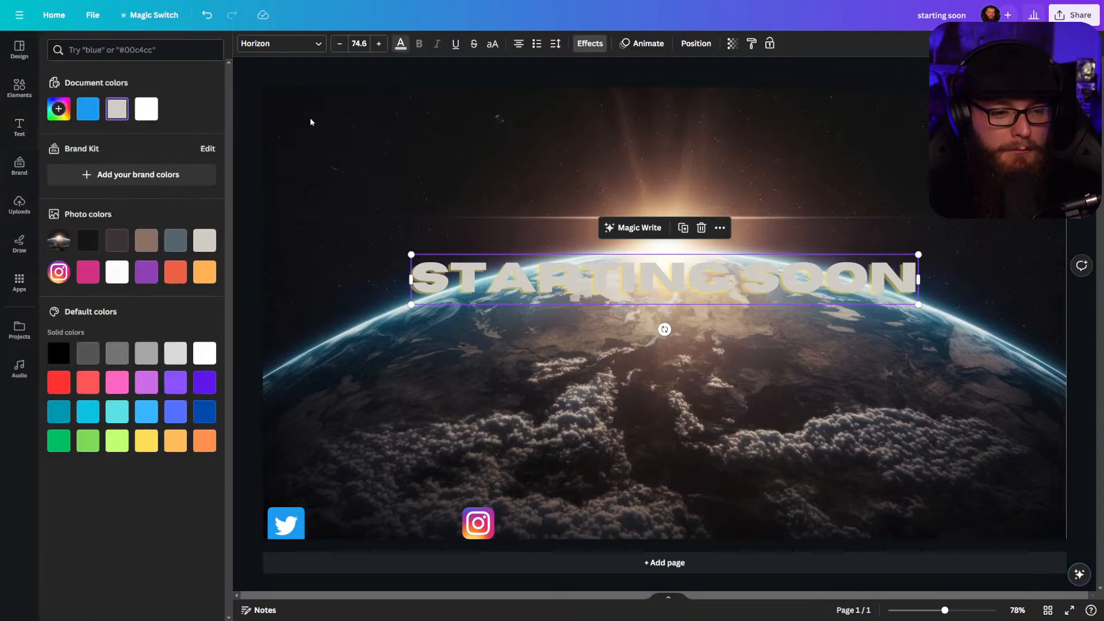
pyautogui.click(146, 241)
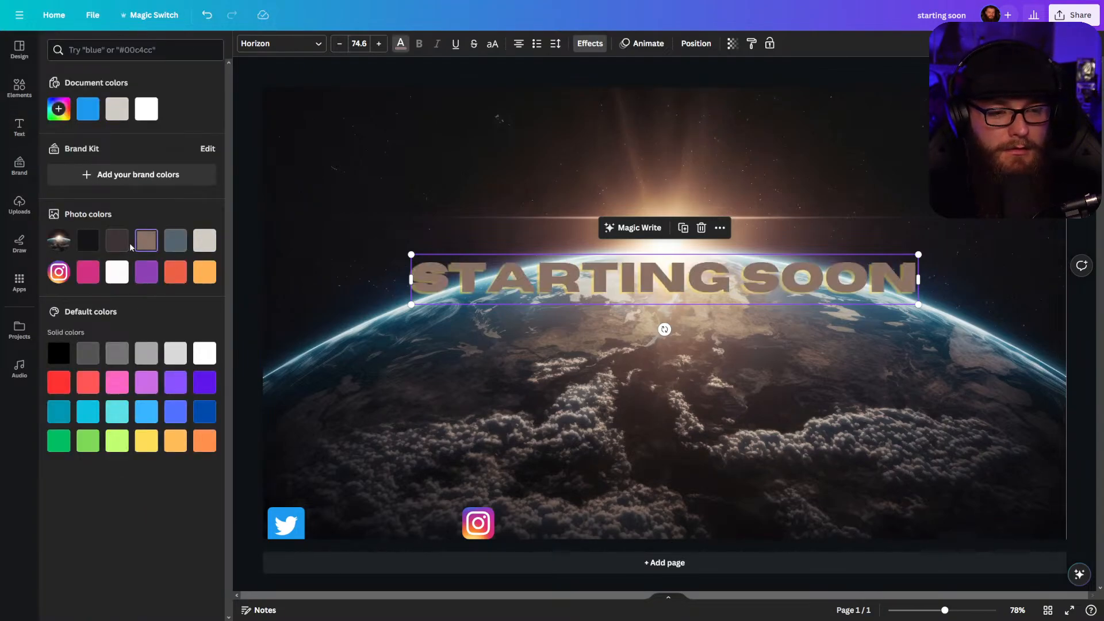
pyautogui.click(118, 242)
pyautogui.click(175, 241)
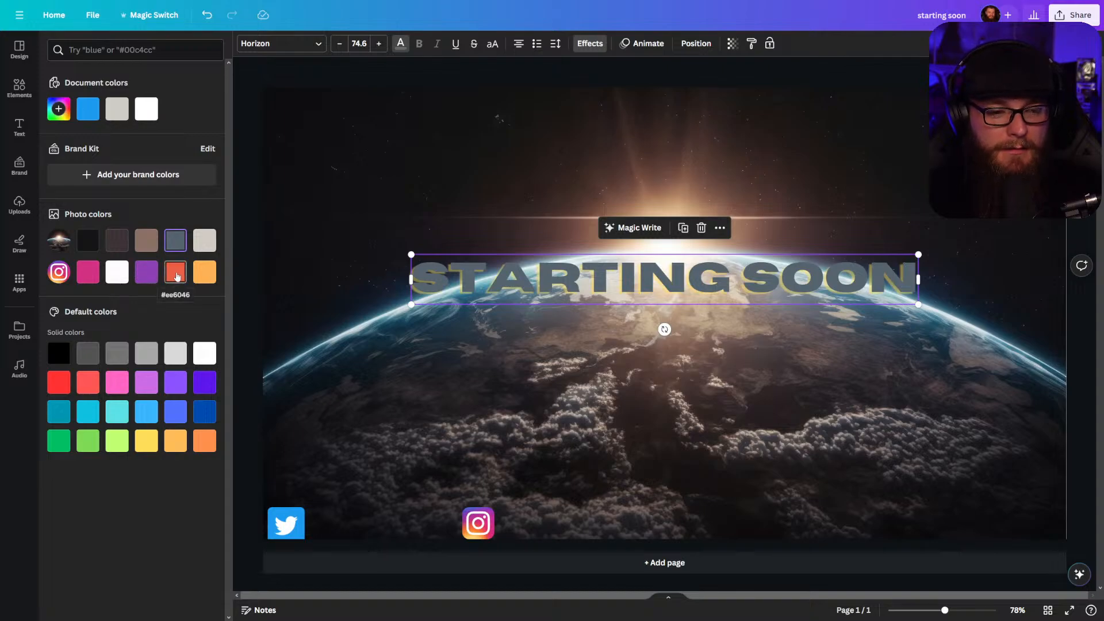
pyautogui.click(85, 359)
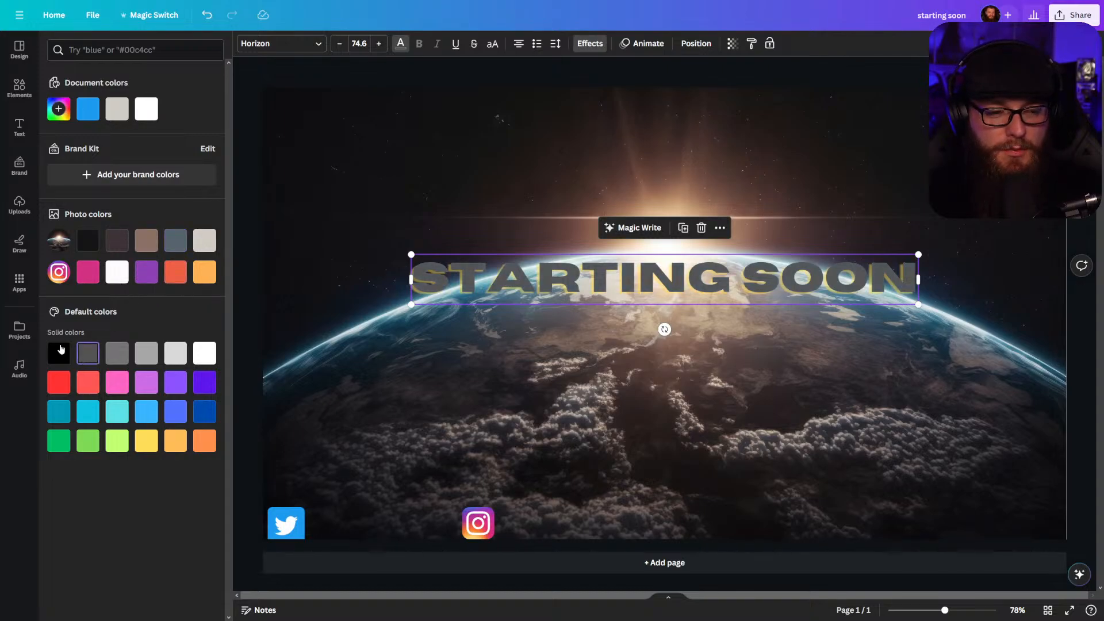
pyautogui.click(61, 352)
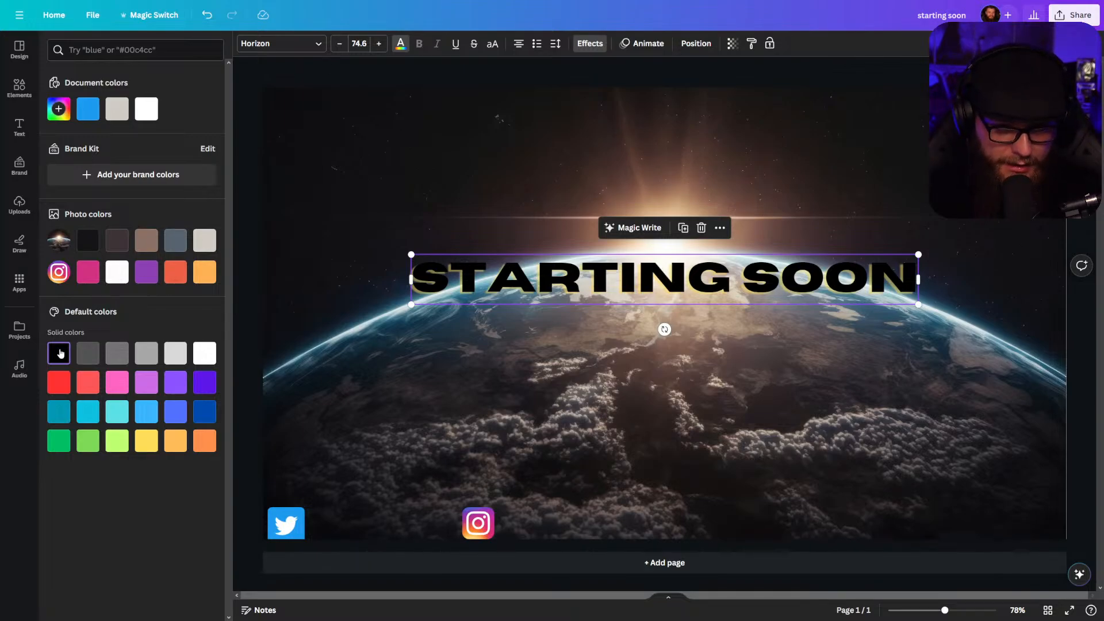
pyautogui.click(253, 280)
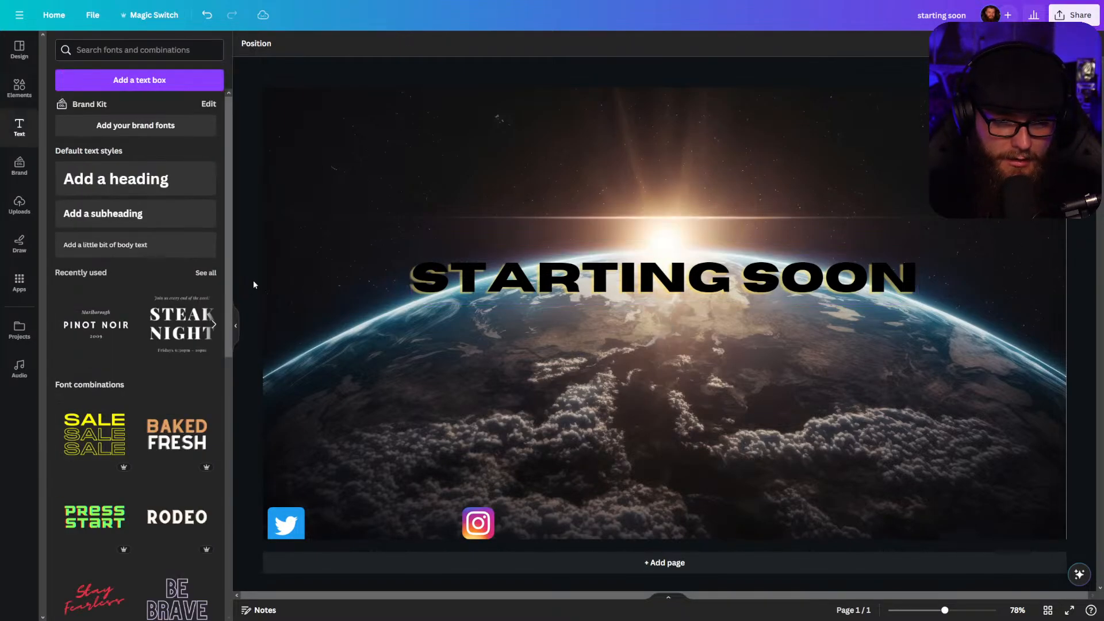
# Replace the shadow on the "STARTING SOON" text with the Neon effect and raise its intensity to maximum.
pyautogui.click(459, 280)
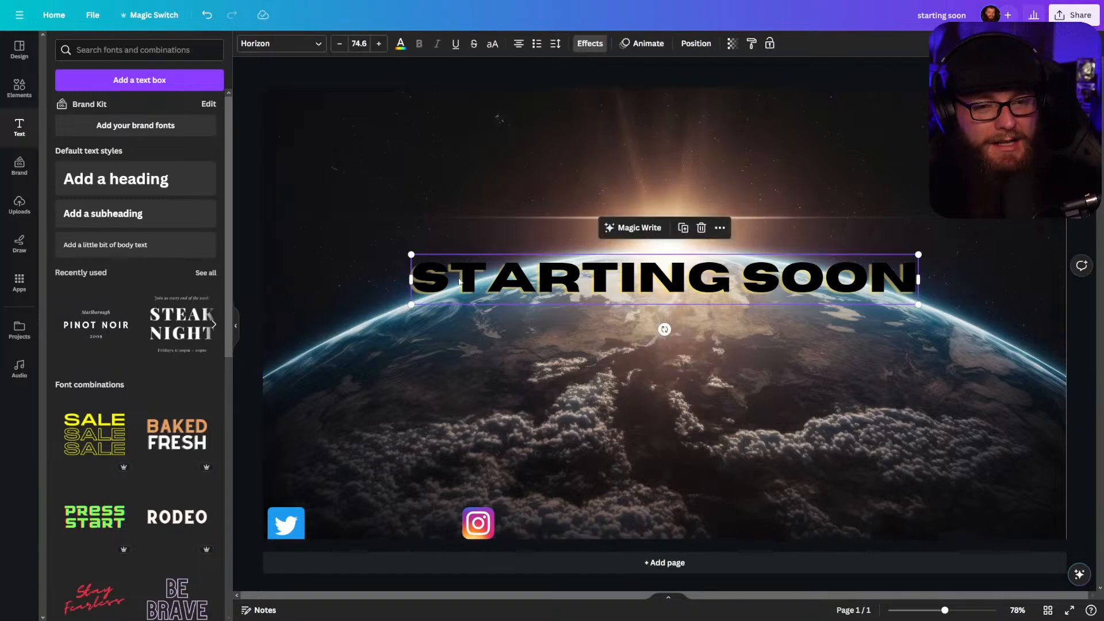
pyautogui.click(586, 41)
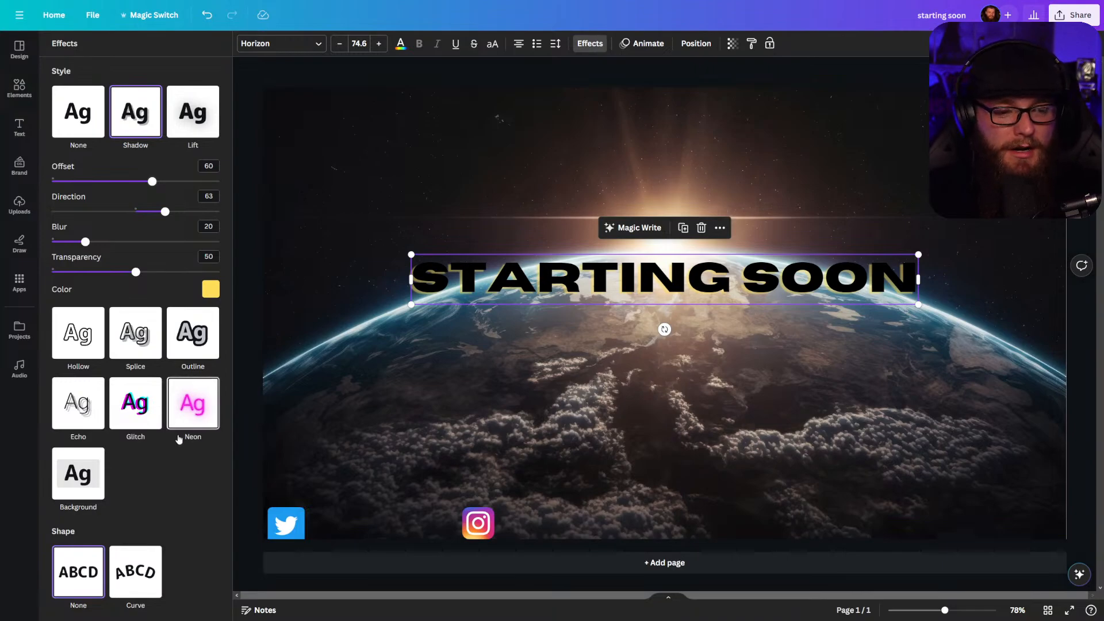
pyautogui.click(193, 406)
pyautogui.moveTo(135, 323); pyautogui.dragTo(270, 329)
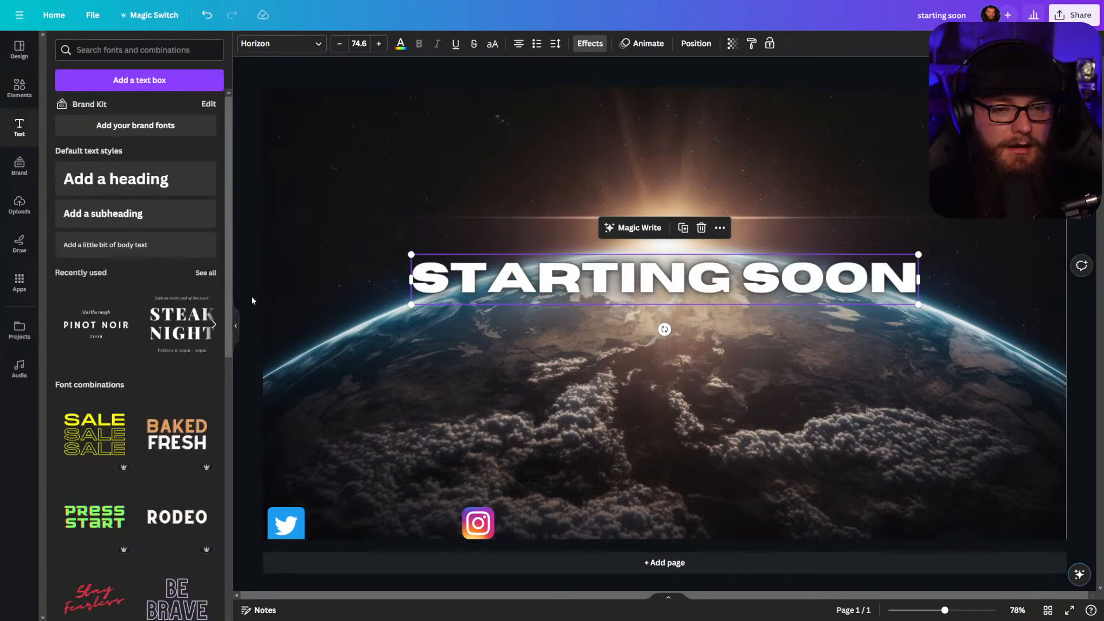
pyautogui.click(250, 299)
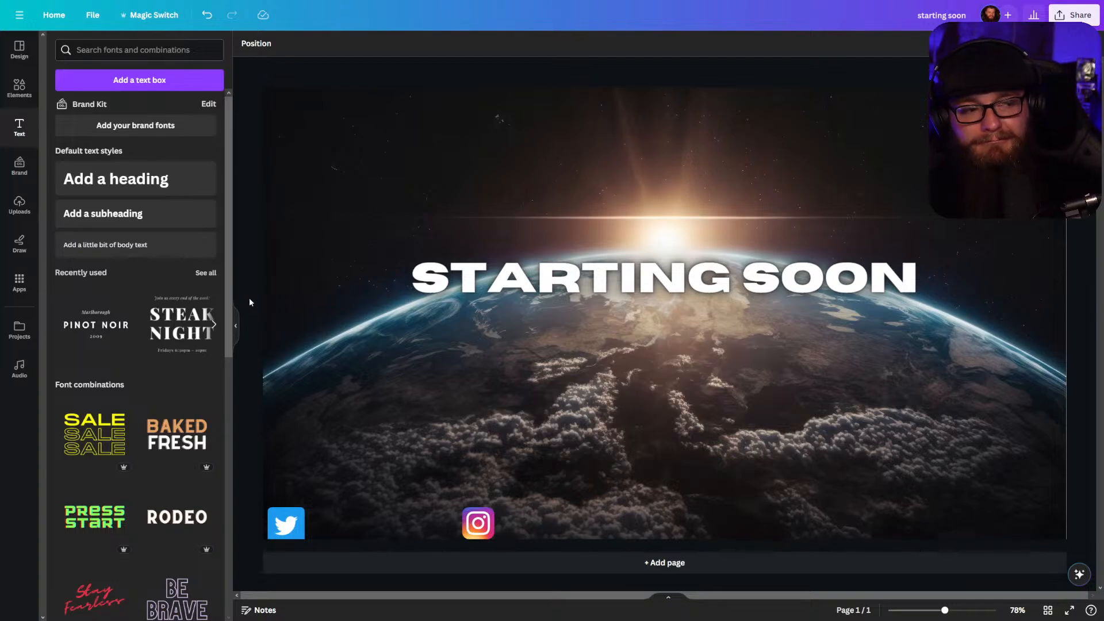
# Widen the "STARTING SOON" text box to about 1230 px and recentre it horizontally, slightly higher on the page at Y about 389 px.
pyautogui.click(606, 286)
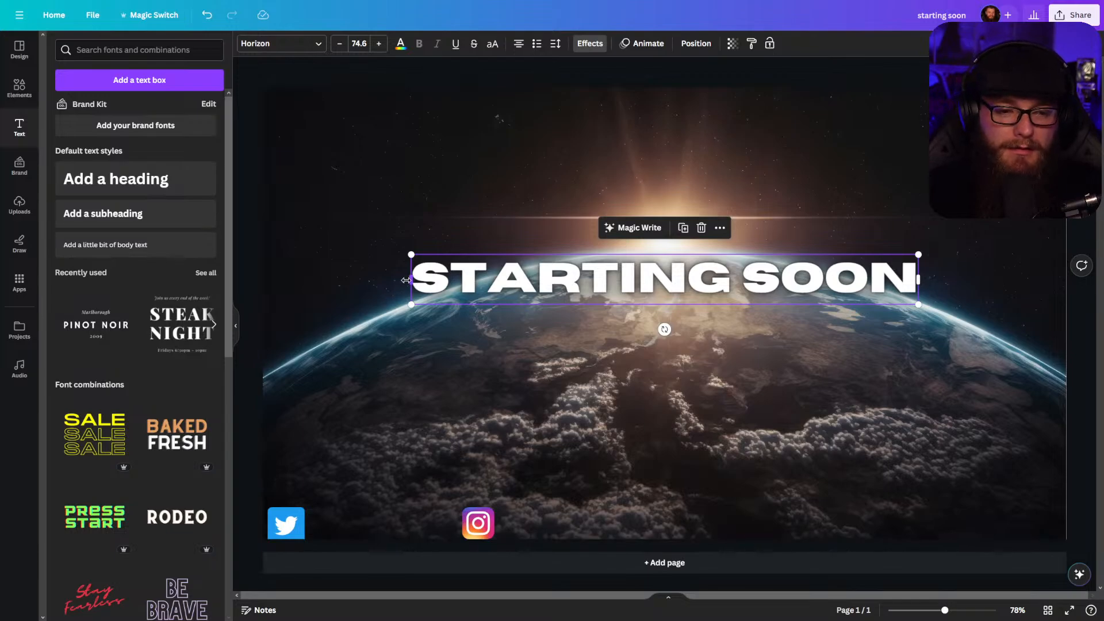
pyautogui.moveTo(406, 280)
pyautogui.mouseDown()
pyautogui.moveTo(352, 279)
pyautogui.moveTo(409, 279)
pyautogui.moveTo(398, 280)
pyautogui.mouseUp()
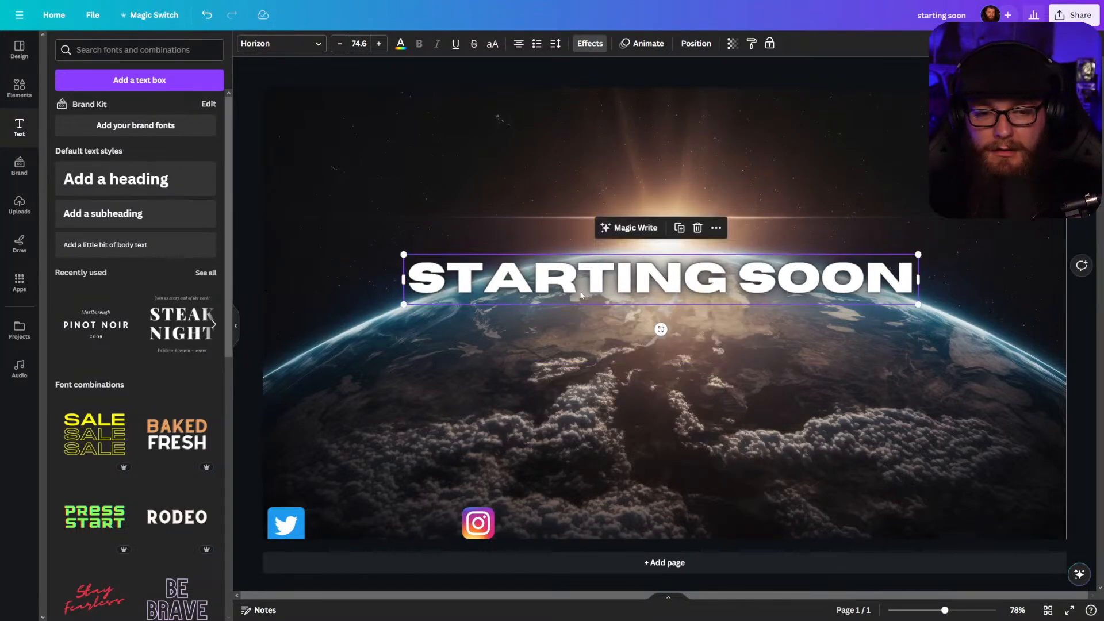
pyautogui.moveTo(584, 286); pyautogui.dragTo(587, 279)
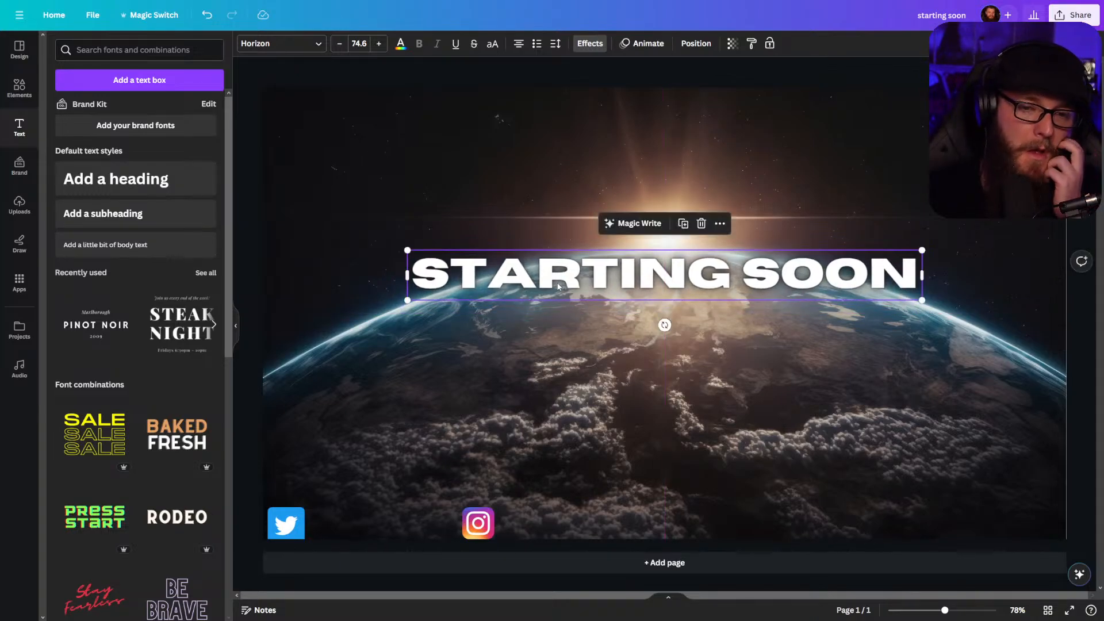
pyautogui.click(697, 44)
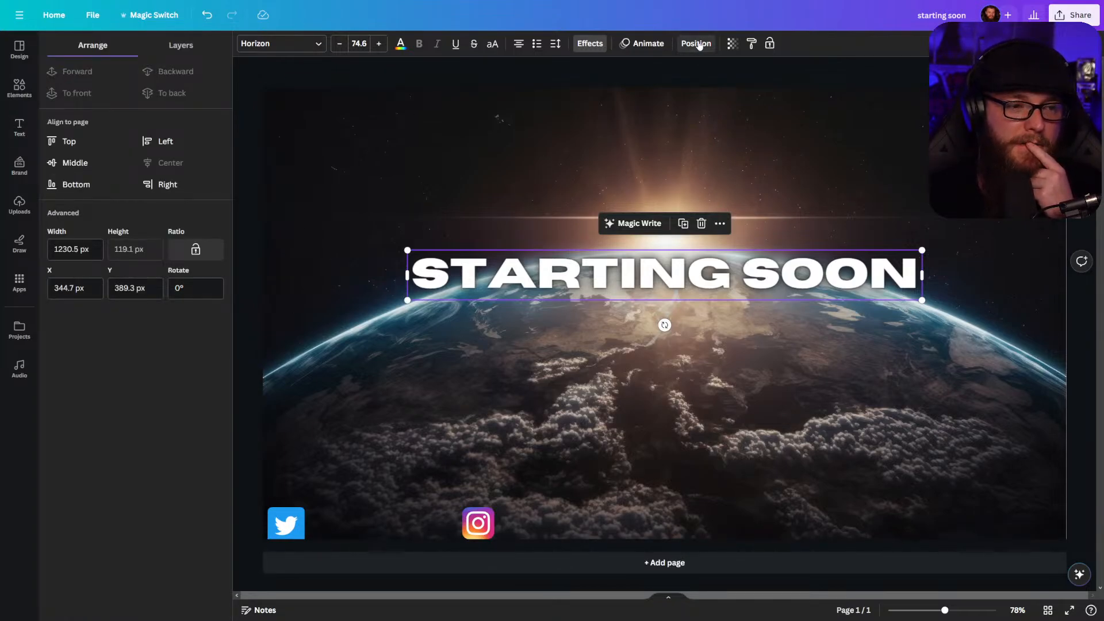
pyautogui.click(182, 45)
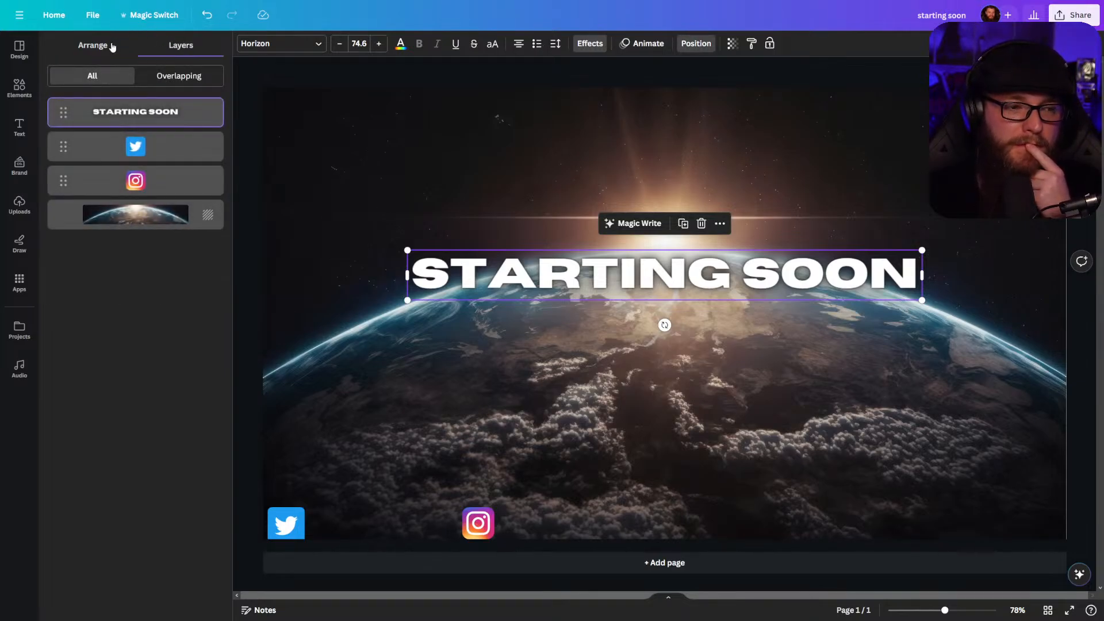
pyautogui.click(93, 46)
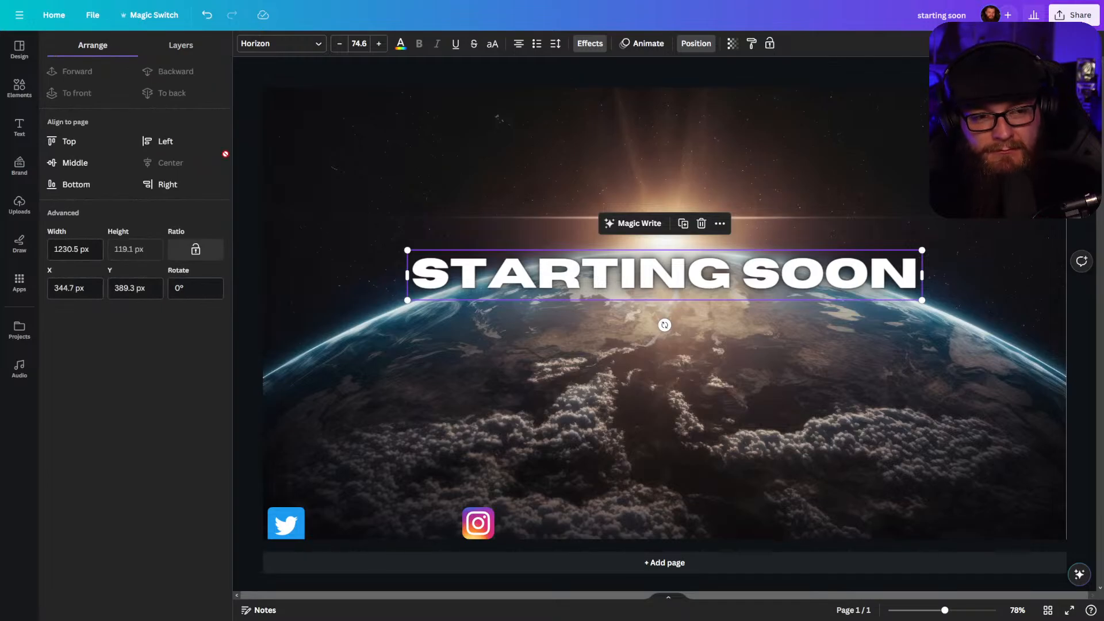
pyautogui.click(243, 139)
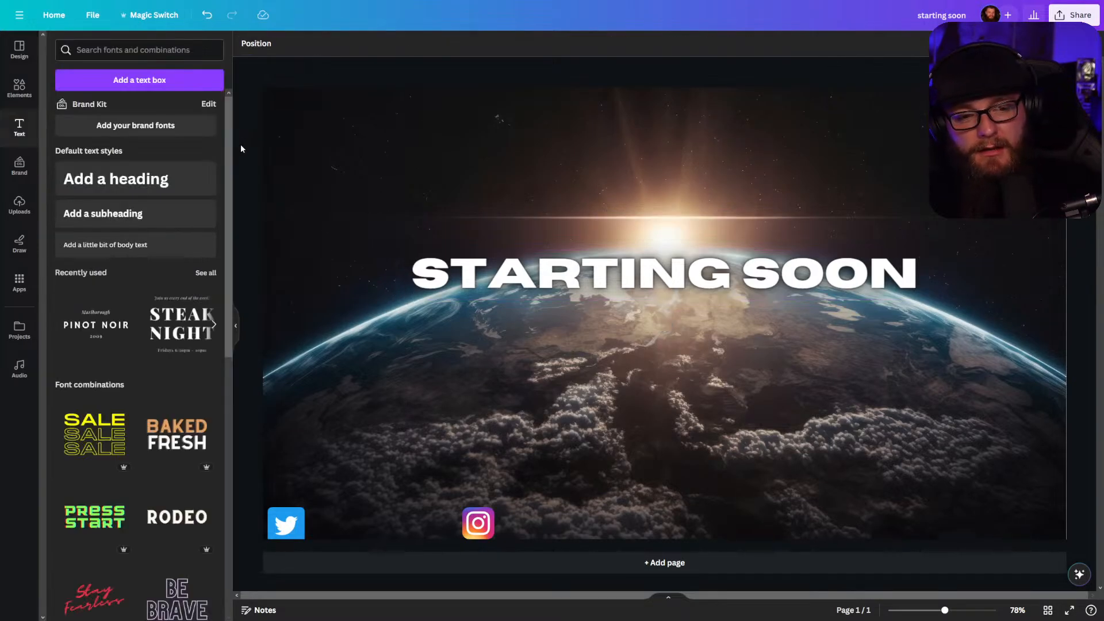
# Copy the "STARTING SOON" text and paste a duplicate below the original, over the clouds and slightly off-centre.
pyautogui.click(607, 296)
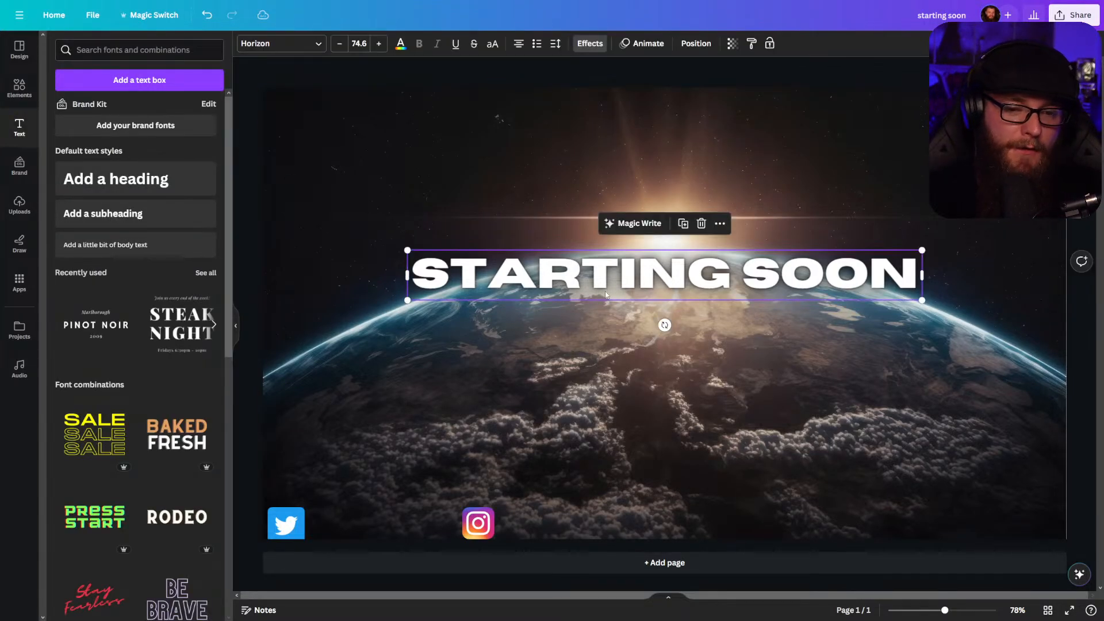
pyautogui.rightClick(598, 280)
pyautogui.click(609, 290)
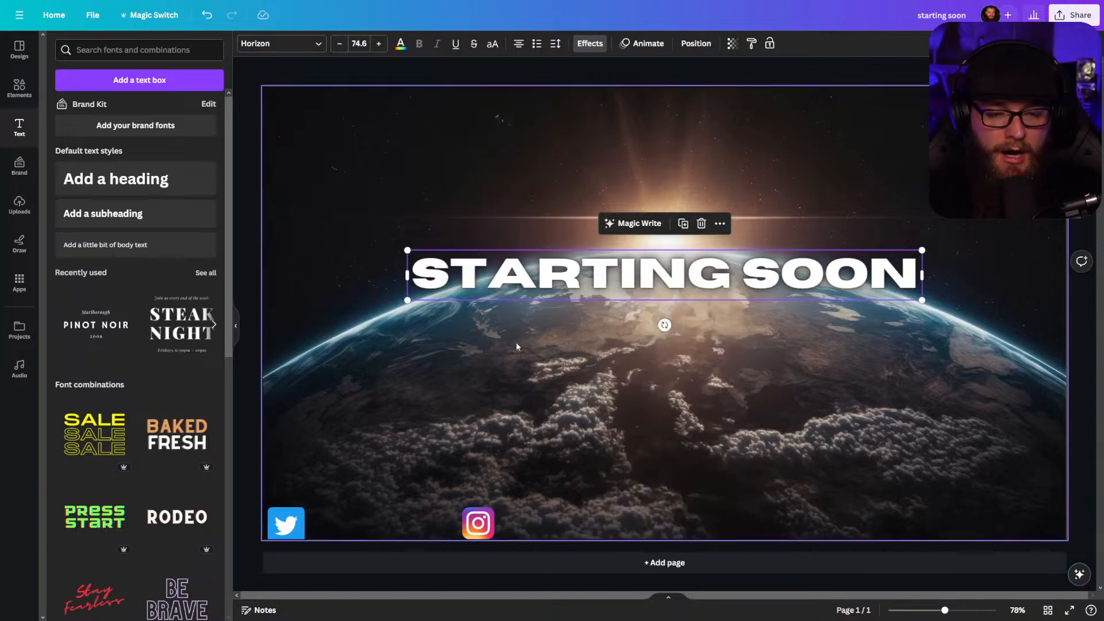
pyautogui.rightClick(467, 357)
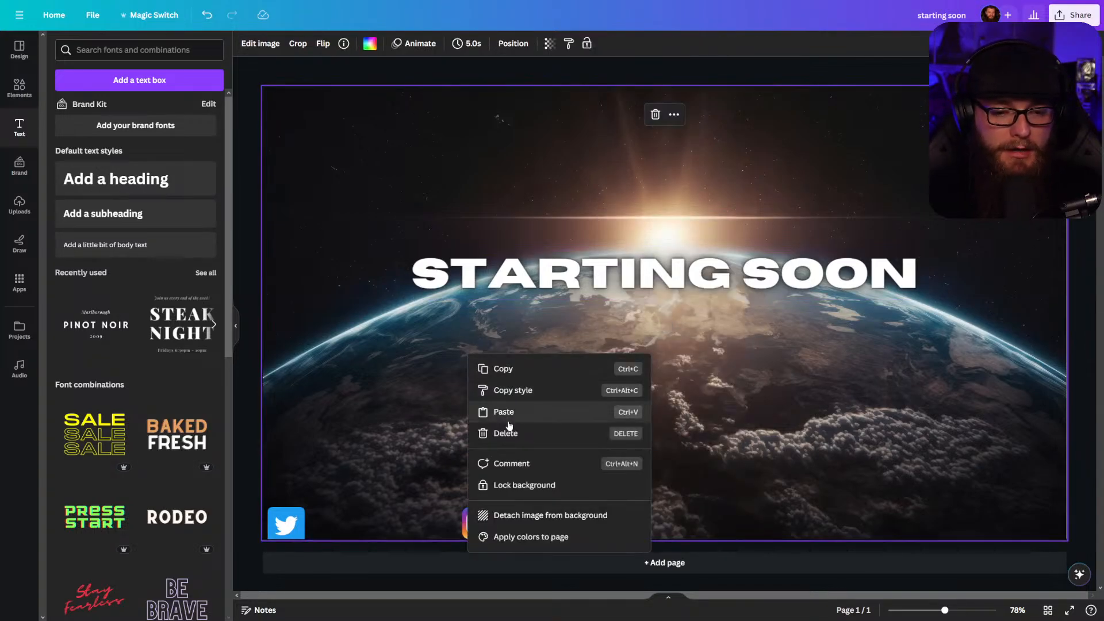
pyautogui.click(505, 411)
pyautogui.moveTo(598, 273); pyautogui.dragTo(536, 383)
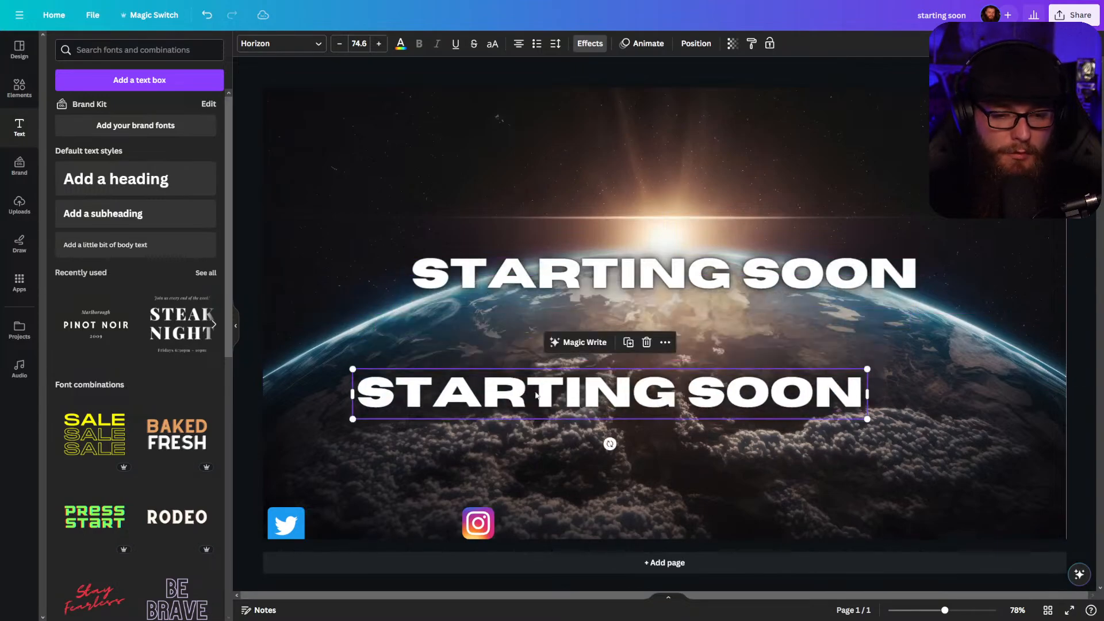
pyautogui.doubleClick(535, 392)
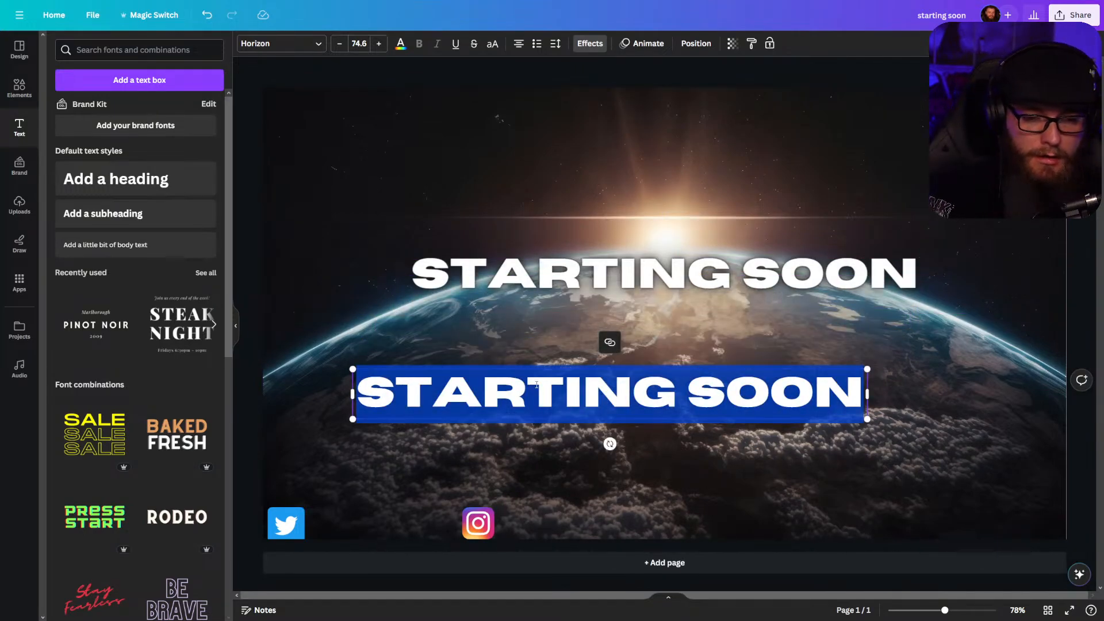
pyautogui.write('MAST')
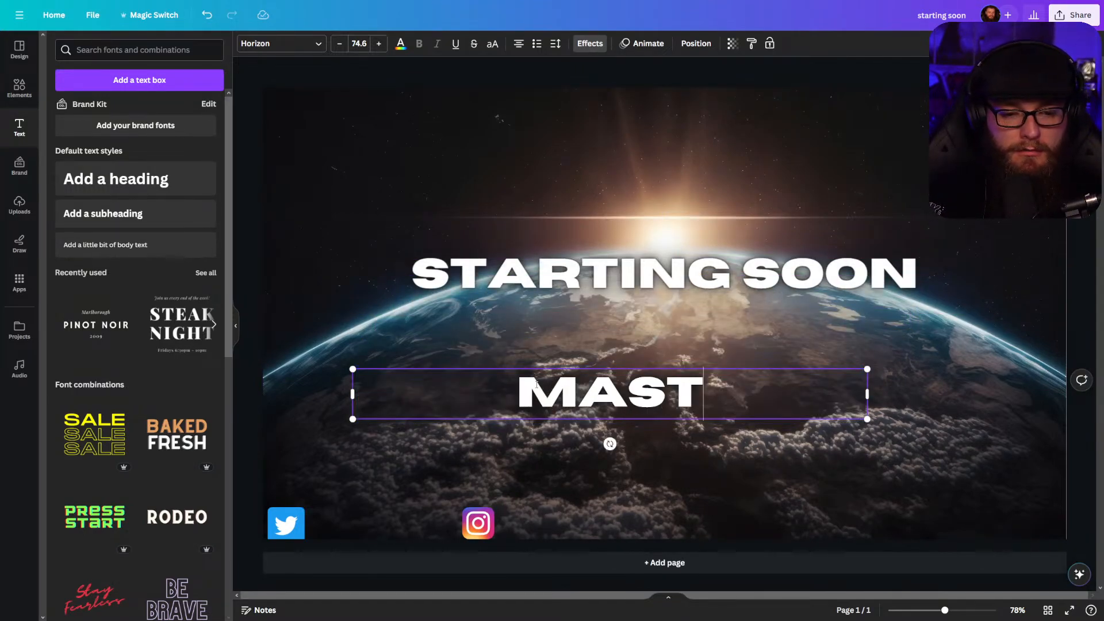
pyautogui.press('BackSpace')
pyautogui.press('BackSpace')
pyautogui.press('BackSpace')
pyautogui.press('BackSpace')
pyautogui.write('@')
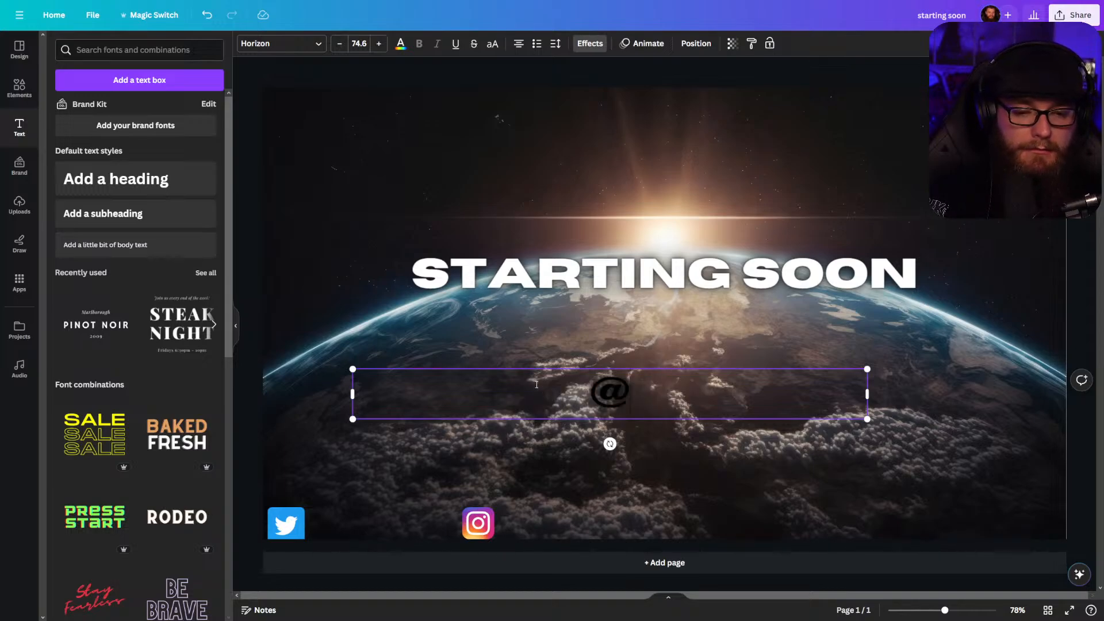
pyautogui.press('BackSpace')
pyautogui.write('2')
pyautogui.press('BackSpace')
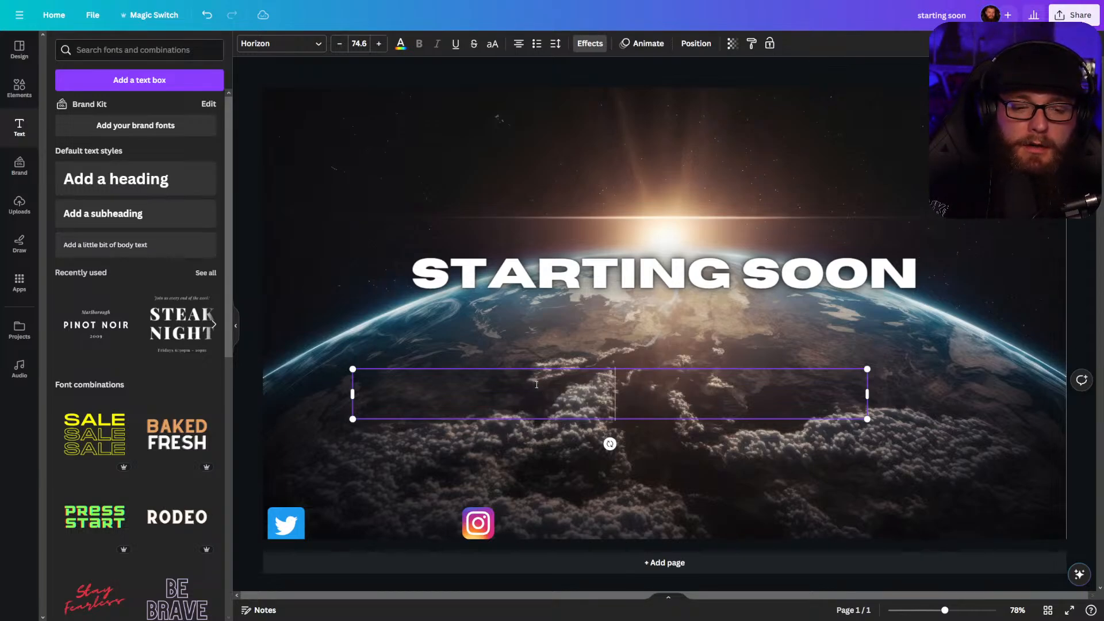
pyautogui.write('@')
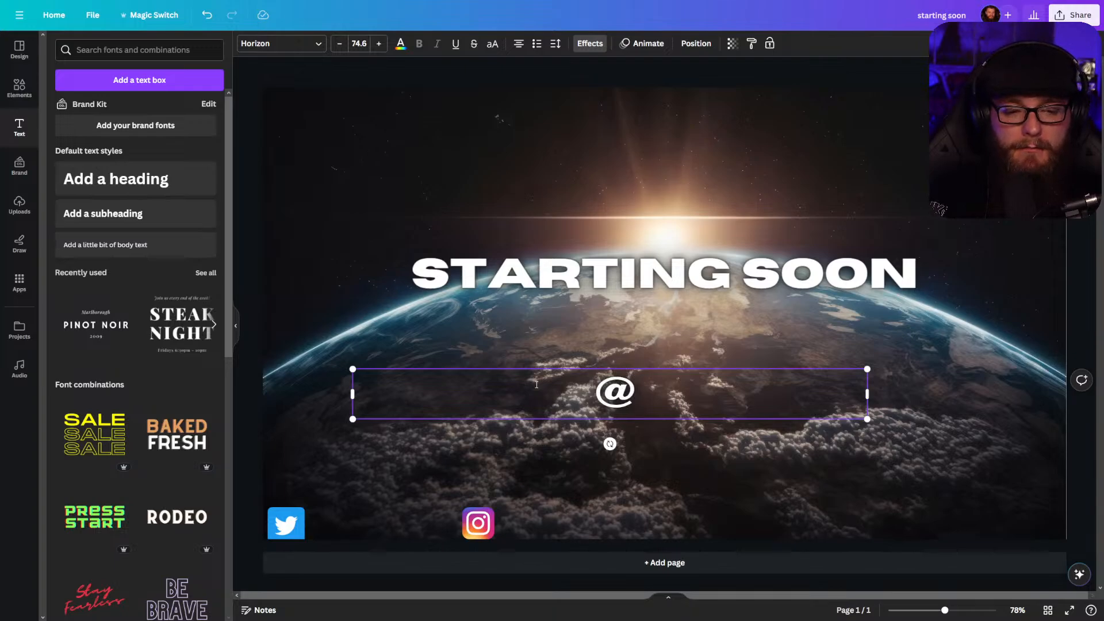
pyautogui.write('MASTERCHIEF')
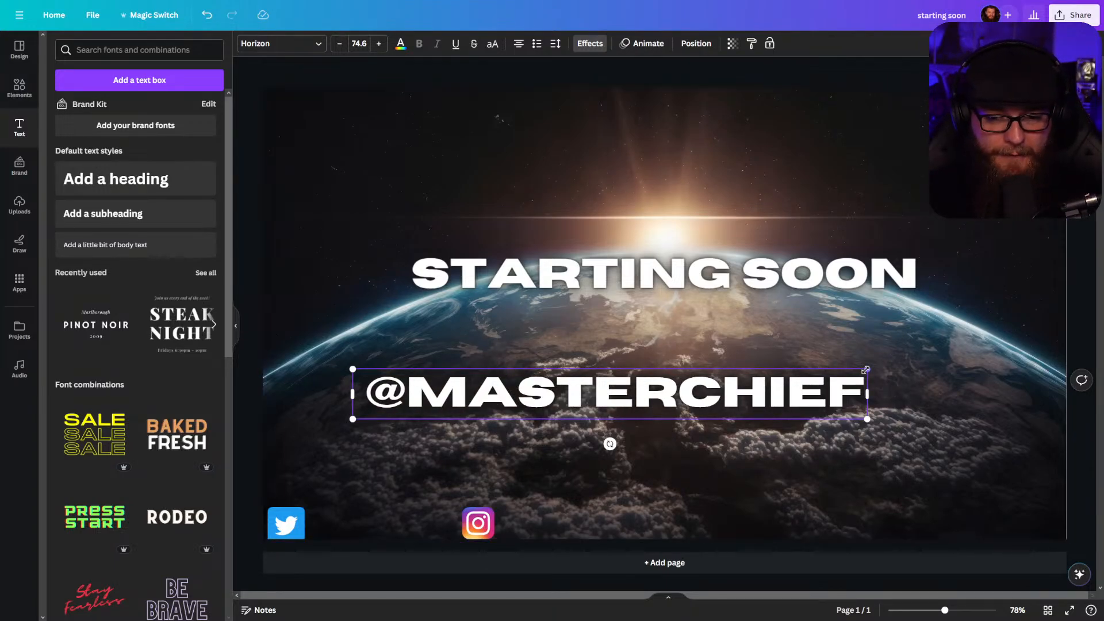
pyautogui.moveTo(853, 368); pyautogui.dragTo(506, 427)
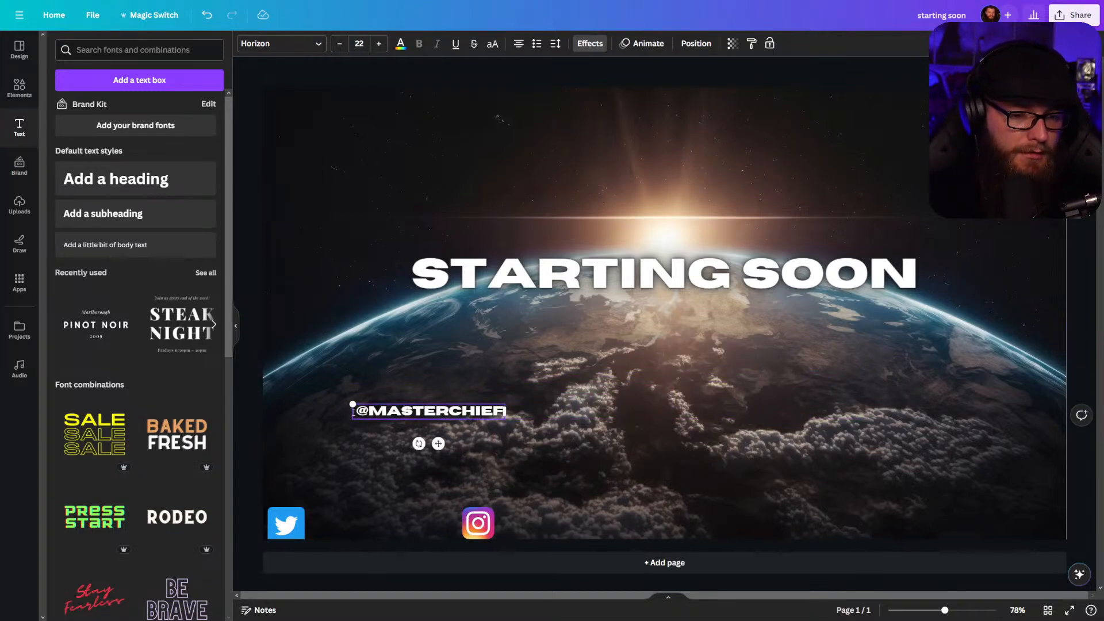
pyautogui.click(251, 398)
pyautogui.moveTo(402, 411); pyautogui.dragTo(361, 533)
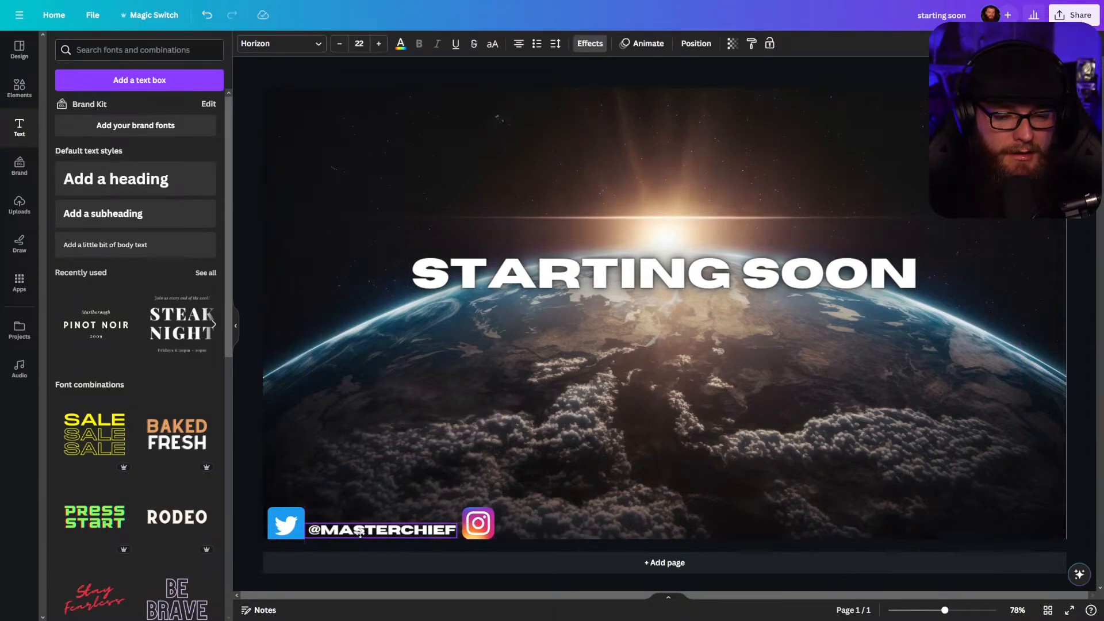
pyautogui.moveTo(481, 521); pyautogui.dragTo(608, 519)
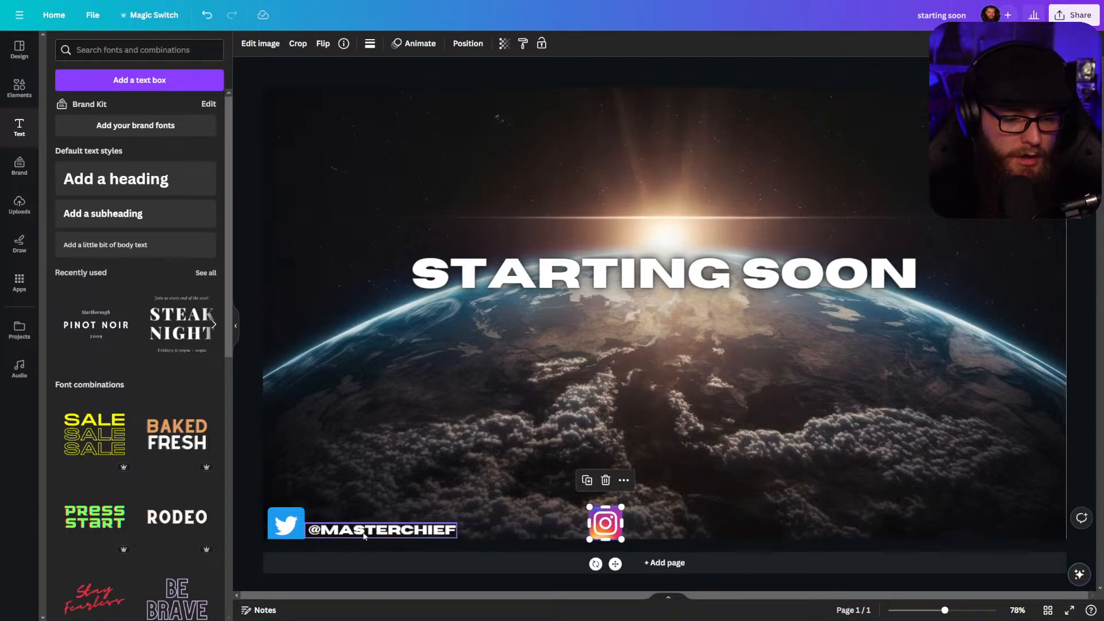
pyautogui.moveTo(364, 534); pyautogui.dragTo(402, 534)
pyautogui.moveTo(281, 516); pyautogui.dragTo(308, 492)
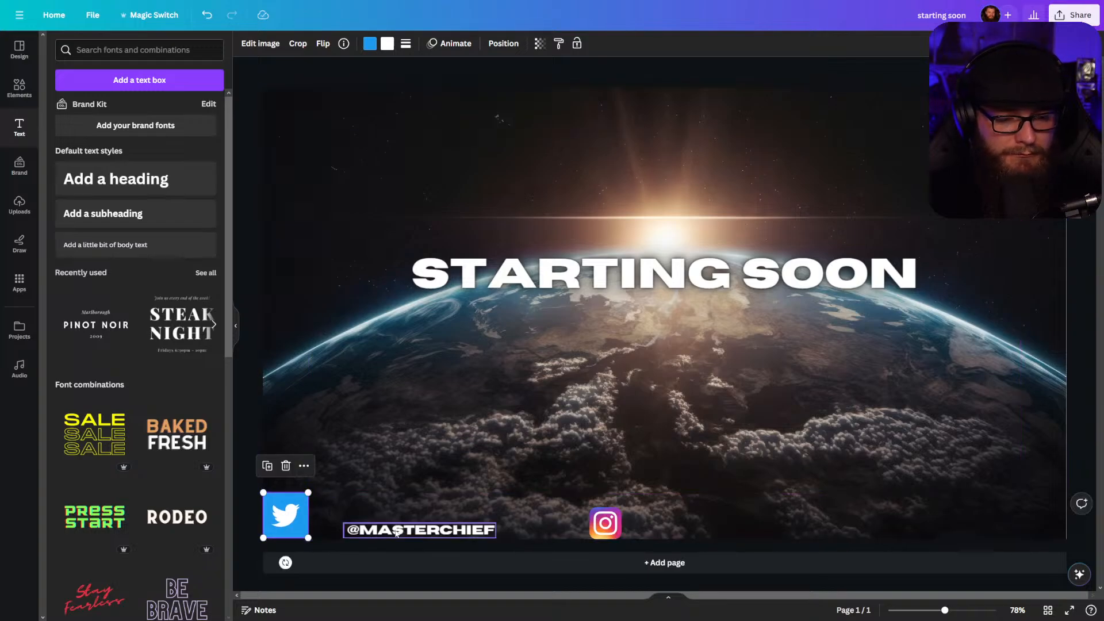
pyautogui.moveTo(395, 531); pyautogui.dragTo(277, 492)
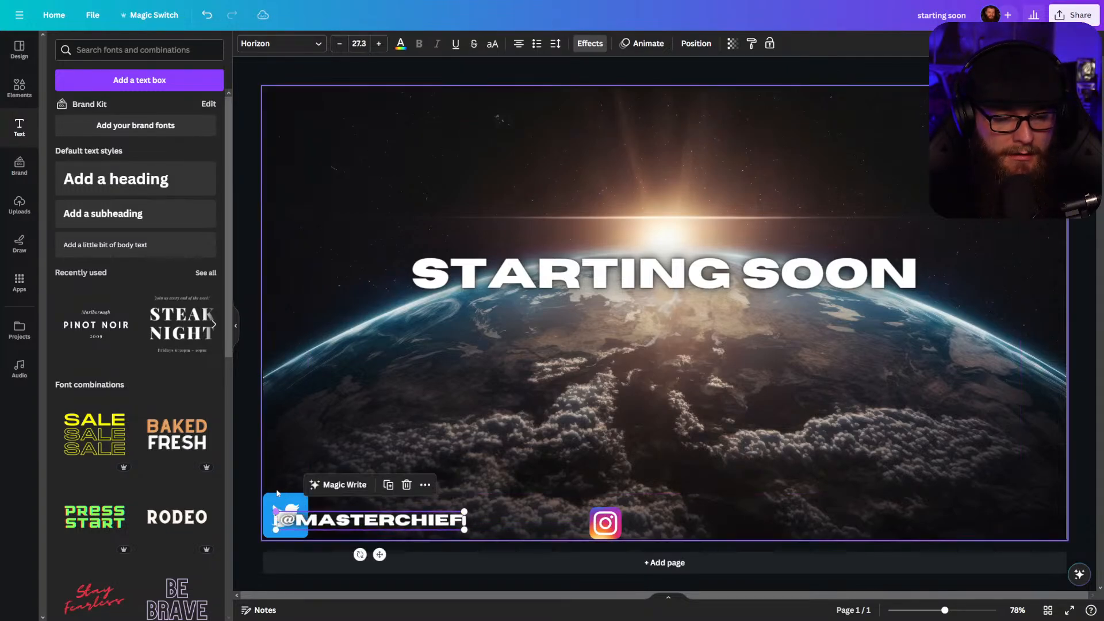
pyautogui.moveTo(340, 519); pyautogui.dragTo(372, 519)
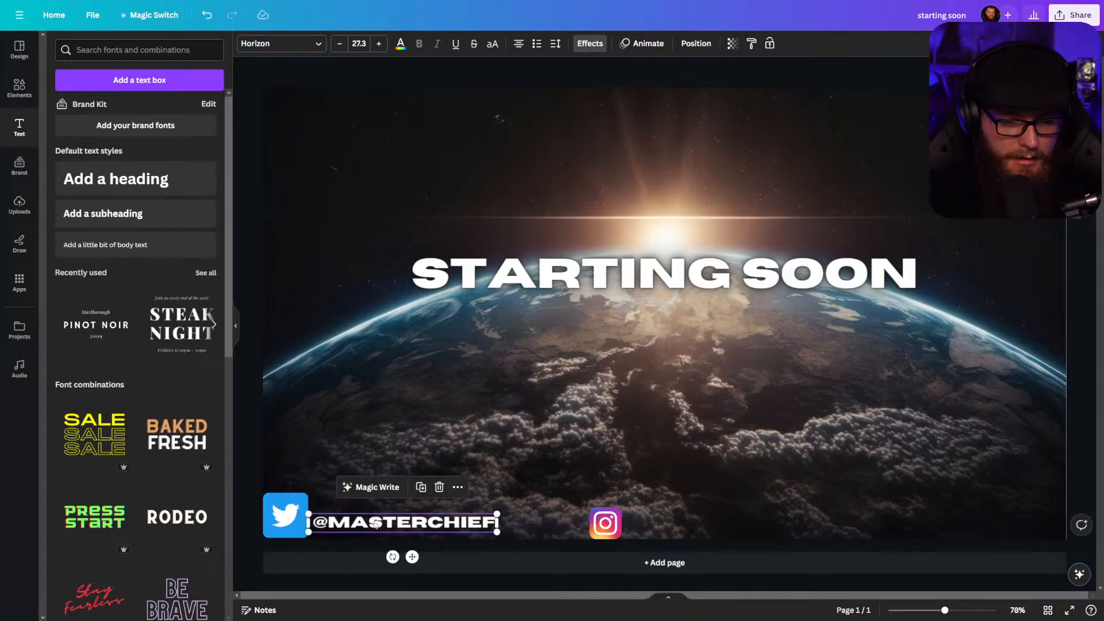
pyautogui.click(372, 519)
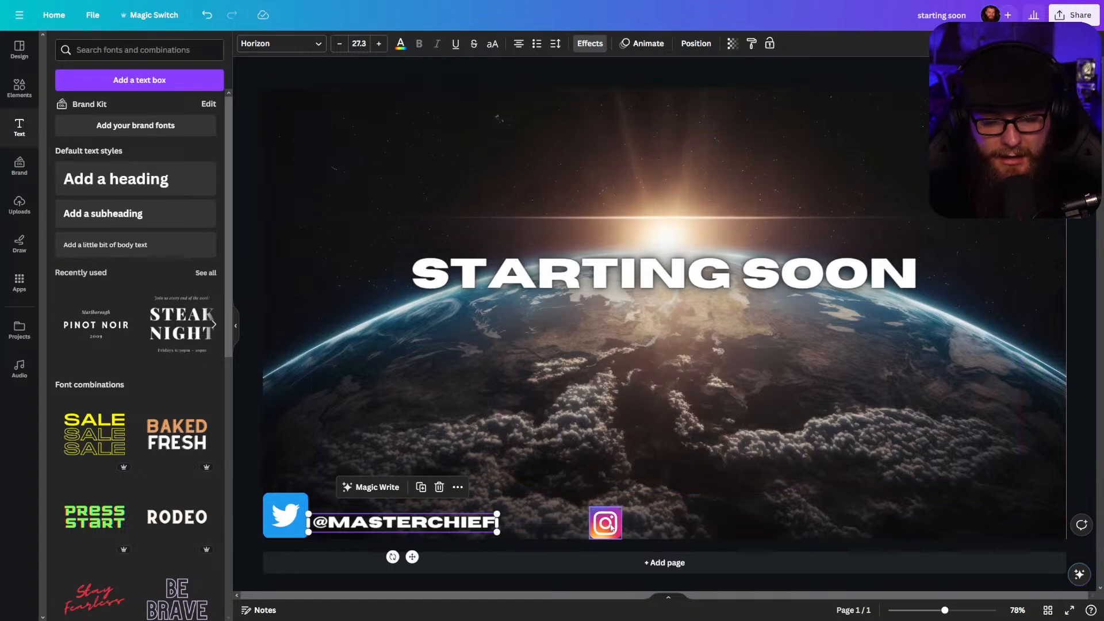
# Move the Instagram logo slightly closer to the handle text and enlarge it to match the Twitter logo's size.
pyautogui.moveTo(611, 526); pyautogui.dragTo(583, 521)
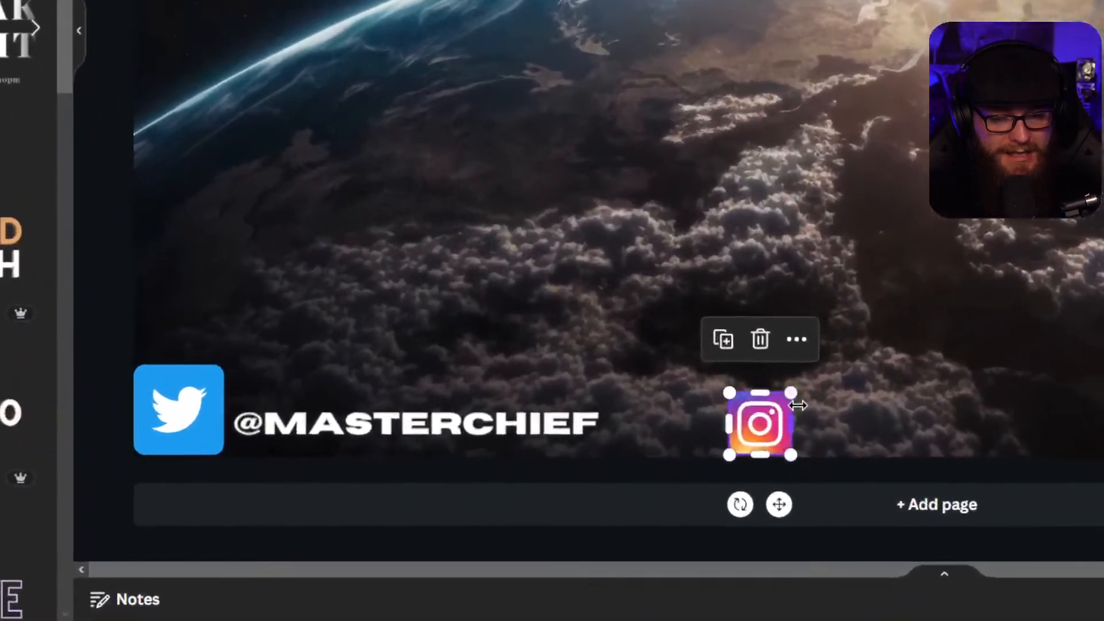
pyautogui.moveTo(793, 399); pyautogui.dragTo(767, 364)
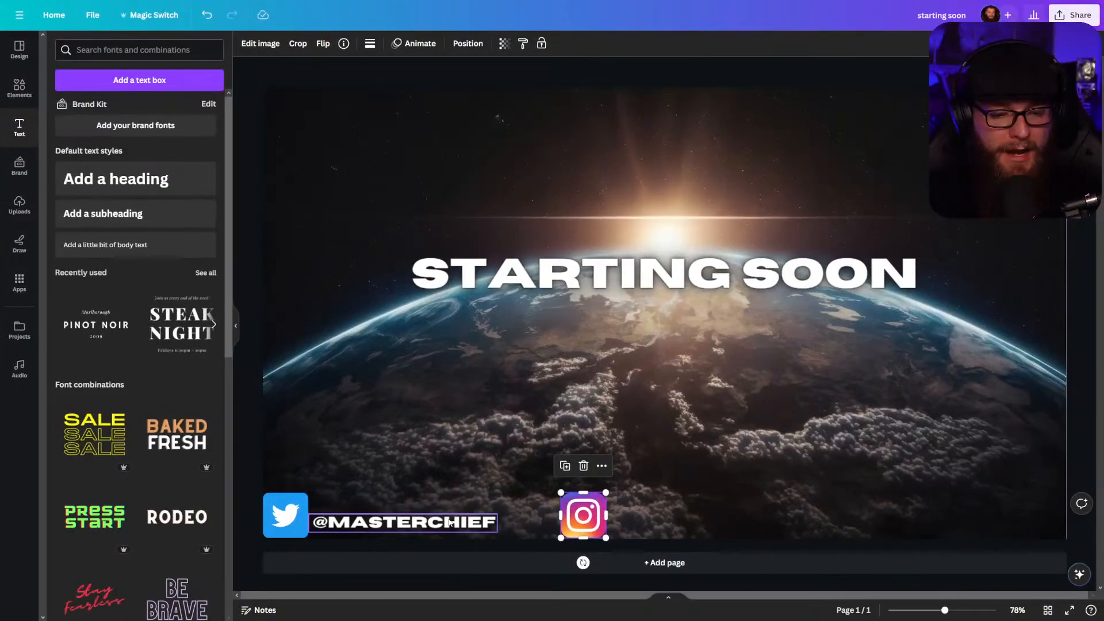
pyautogui.click(456, 425)
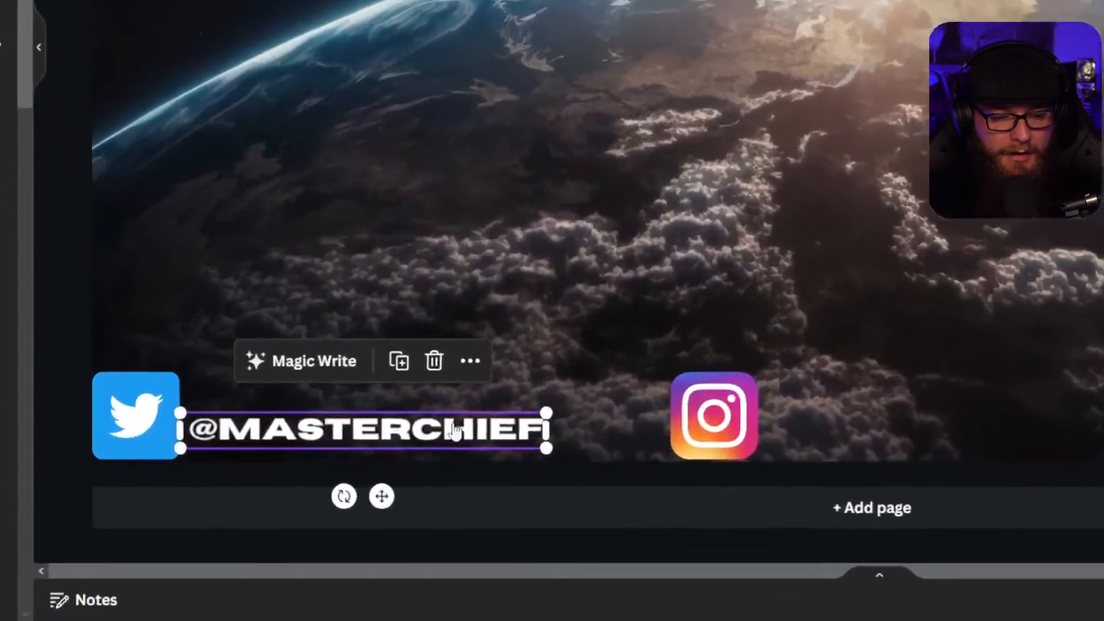
pyautogui.rightClick(447, 522)
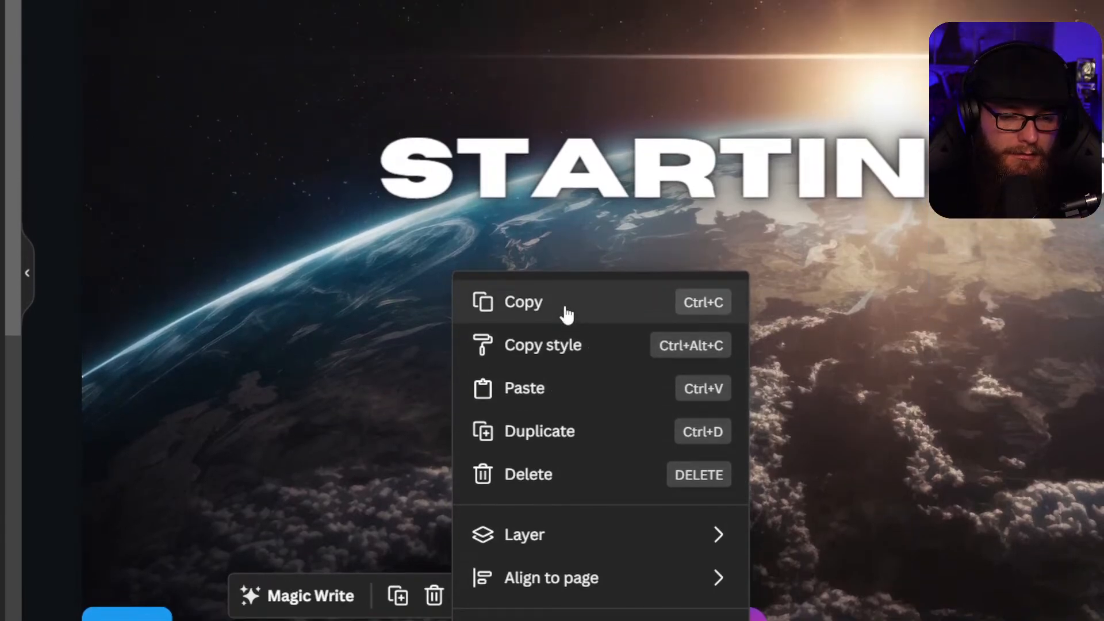
pyautogui.click(546, 62)
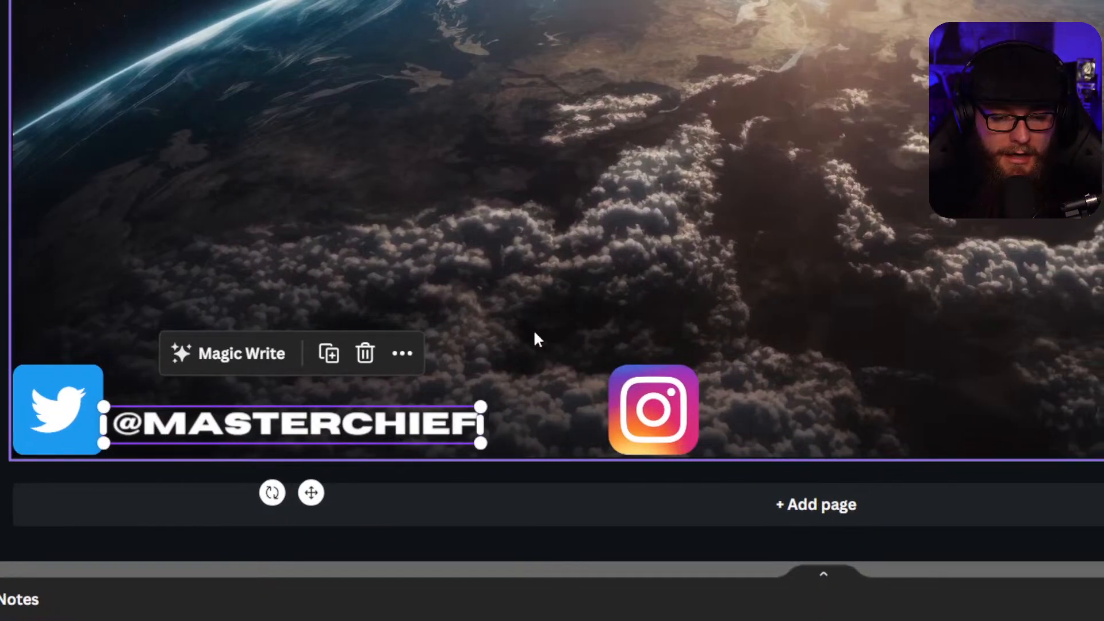
pyautogui.rightClick(535, 339)
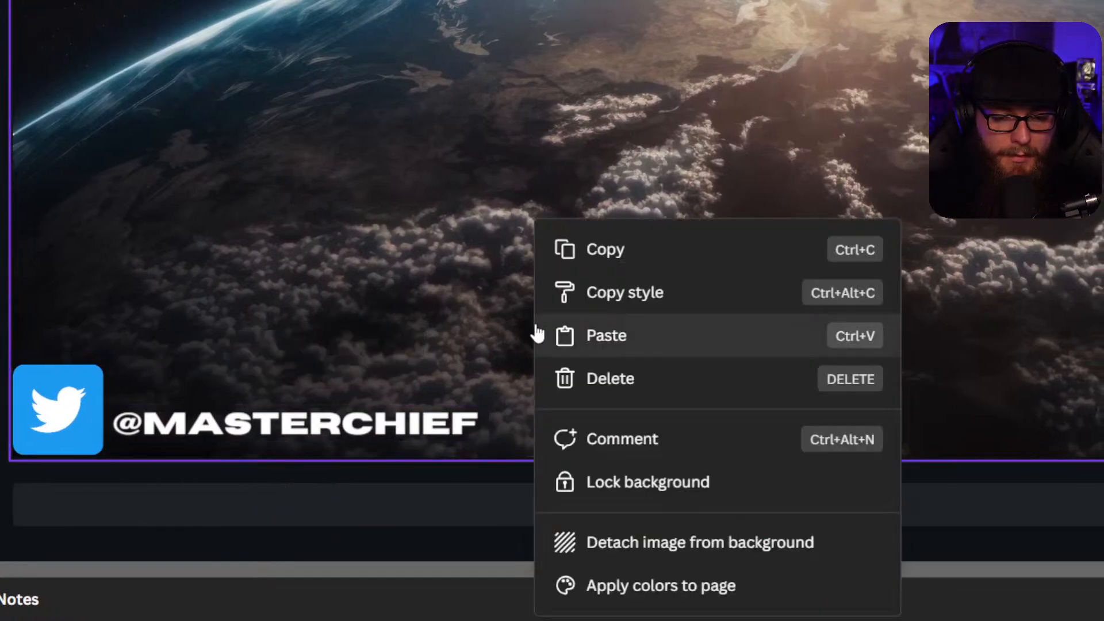
pyautogui.click(560, 333)
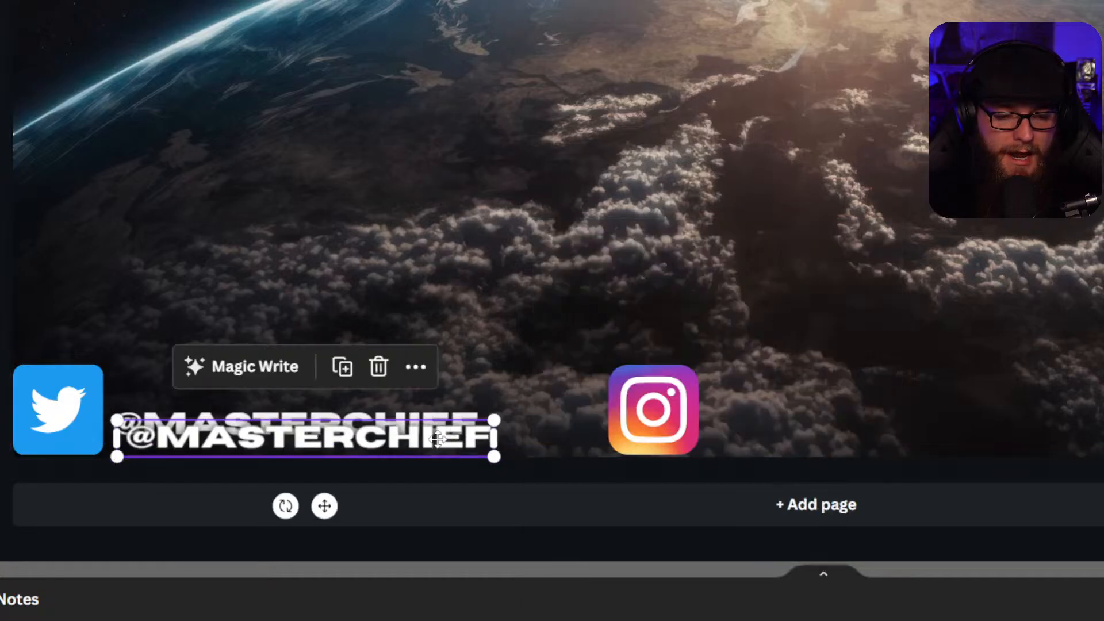
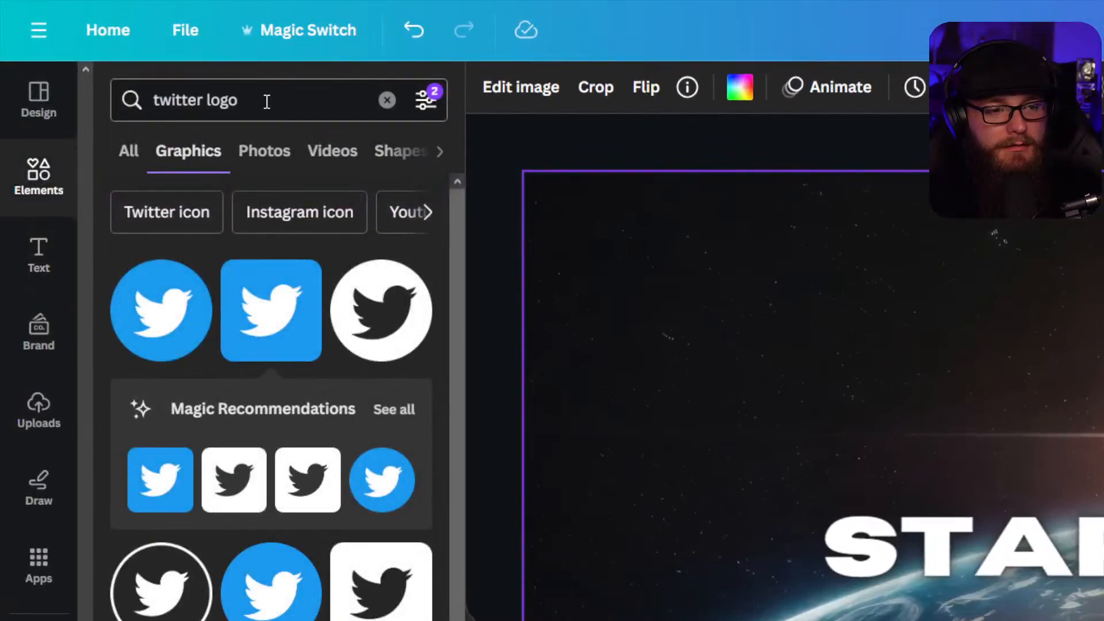
# Search the graphics for "youtube" and add the red rounded-square YouTube icon to the design.
pyautogui.doubleClick(332, 102)
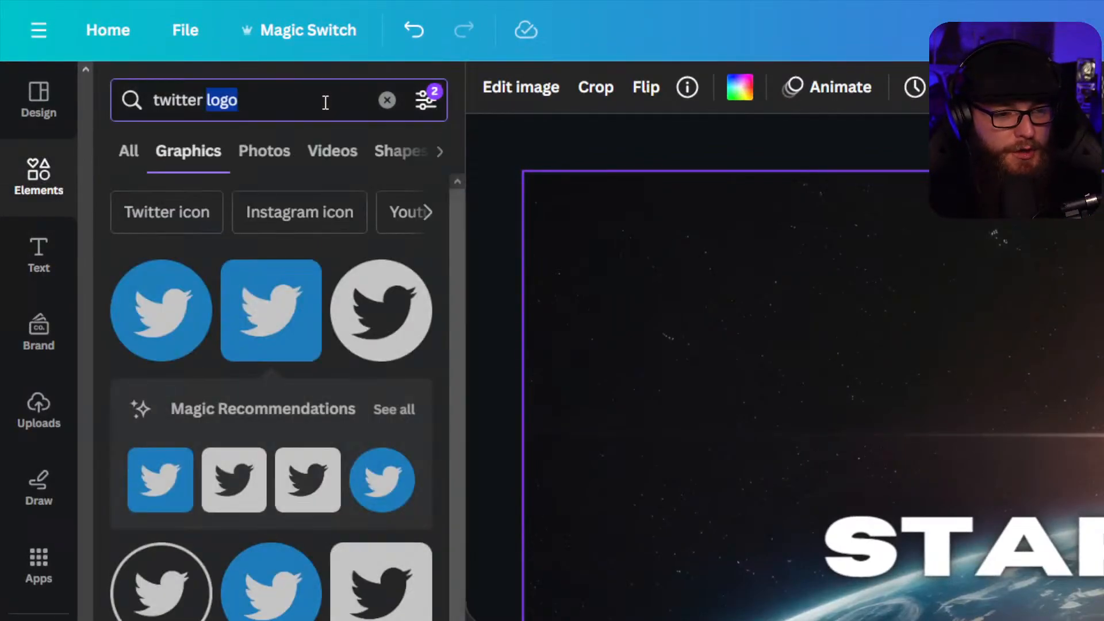
pyautogui.hotkey('ctrl', 'a')
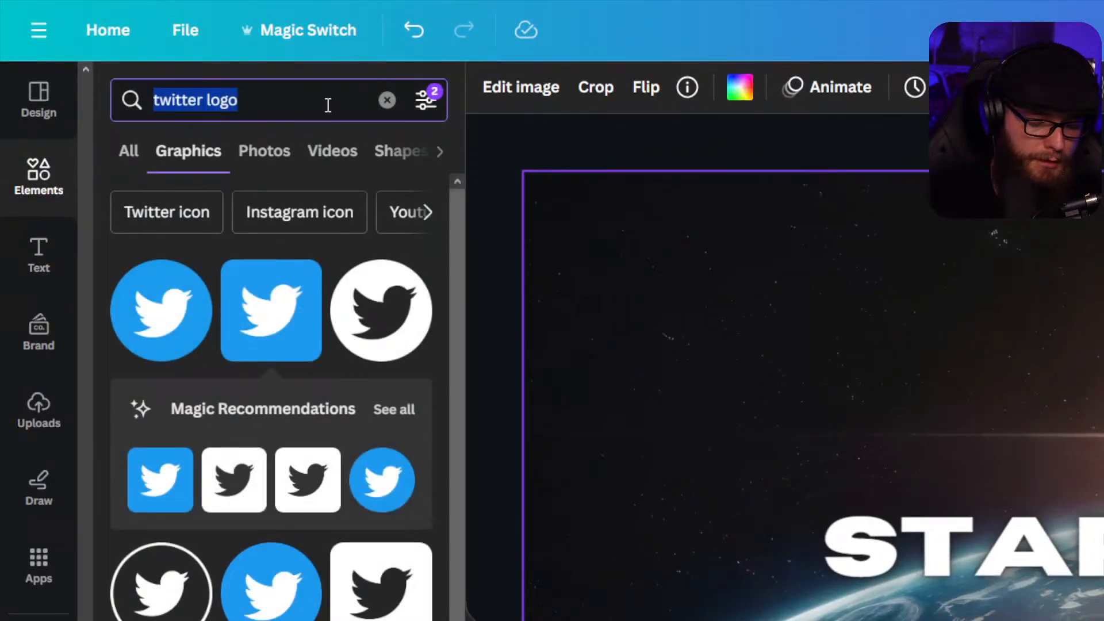
pyautogui.write('youtube')
pyautogui.press('Return')
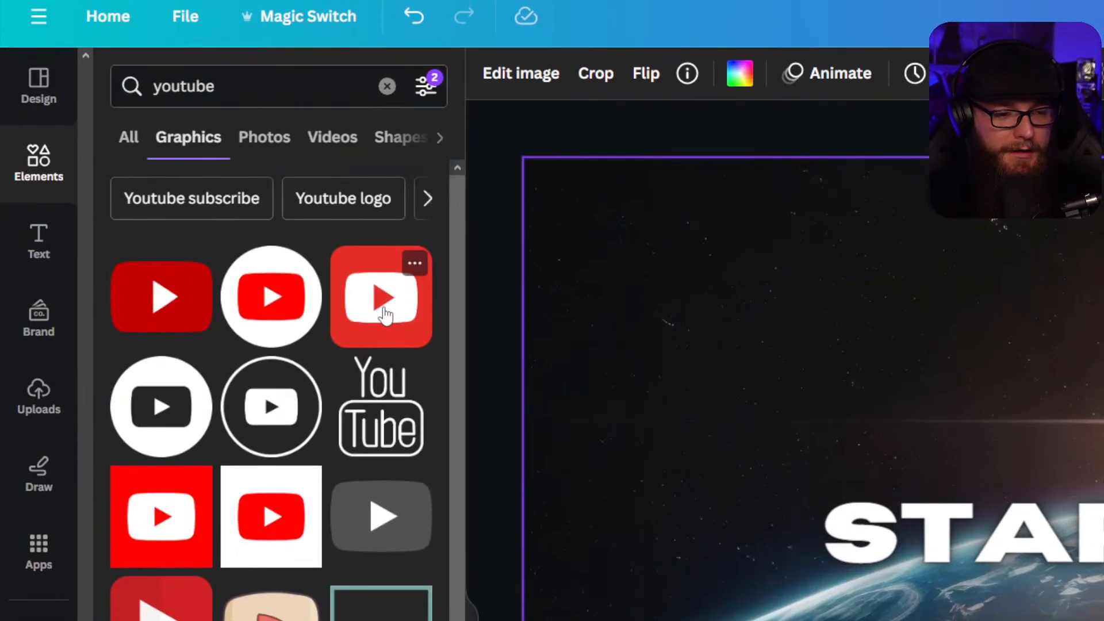
pyautogui.click(385, 315)
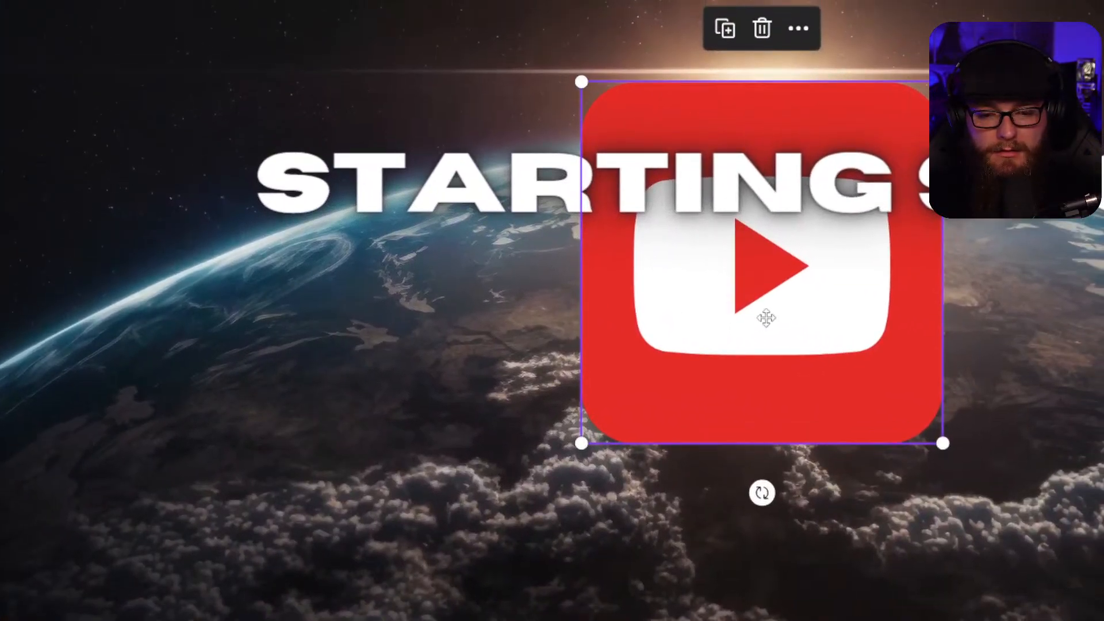
# Shrink the YouTube icon to match the other social icons and place it on the page's lower edge, right of the Instagram handle.
pyautogui.moveTo(766, 317); pyautogui.dragTo(788, 320)
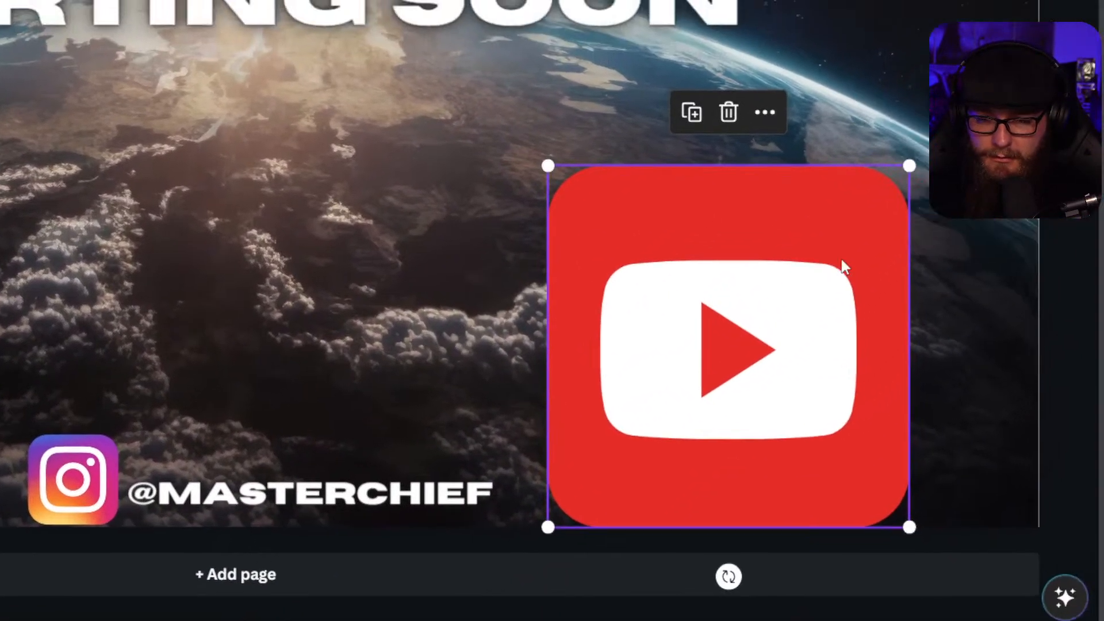
pyautogui.moveTo(909, 166); pyautogui.dragTo(705, 439)
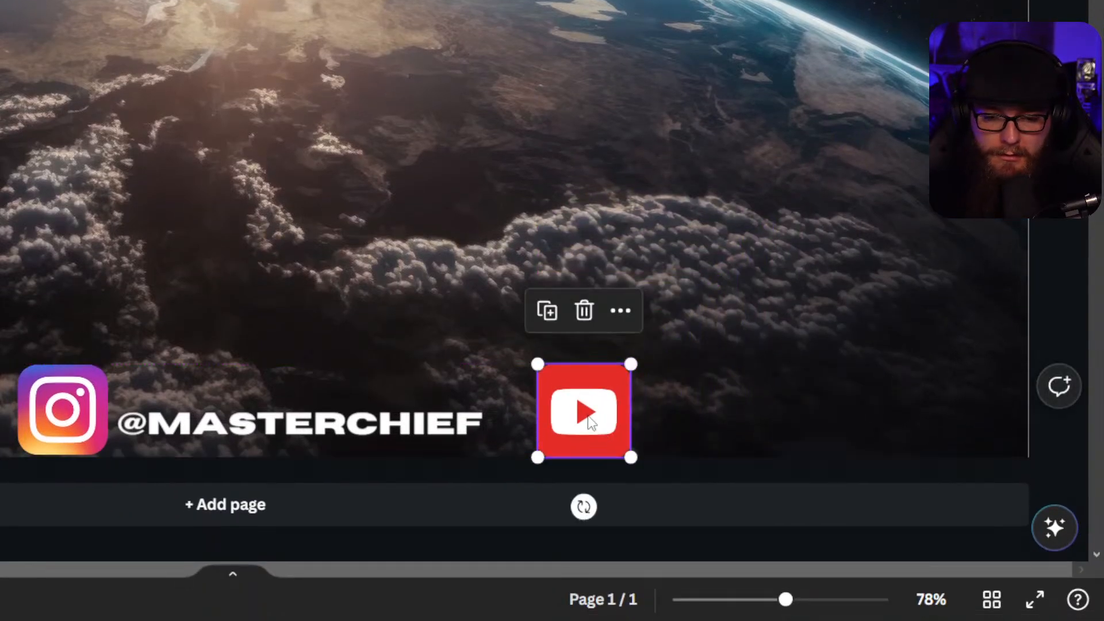
pyautogui.moveTo(585, 414); pyautogui.dragTo(661, 414)
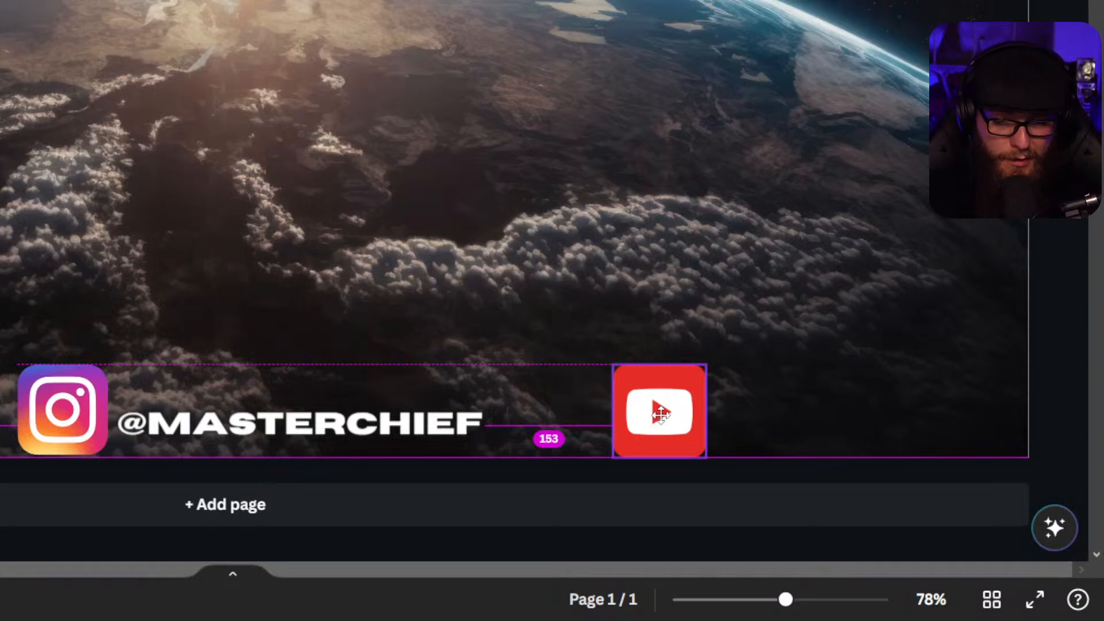
pyautogui.moveTo(659, 413); pyautogui.dragTo(659, 412)
pyautogui.click(317, 422)
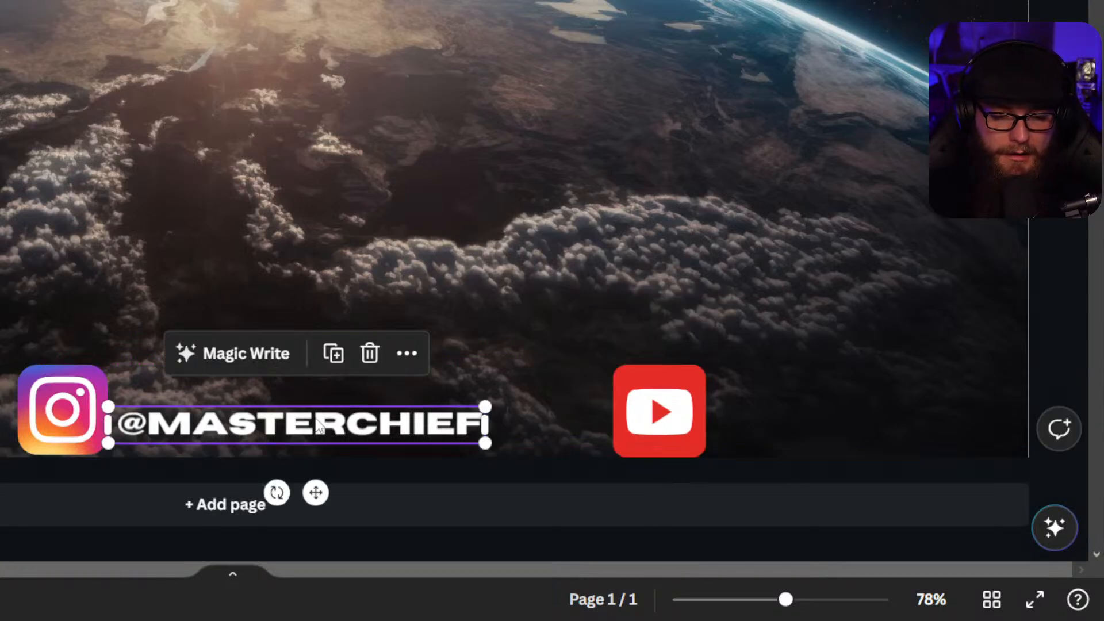
pyautogui.rightClick(317, 423)
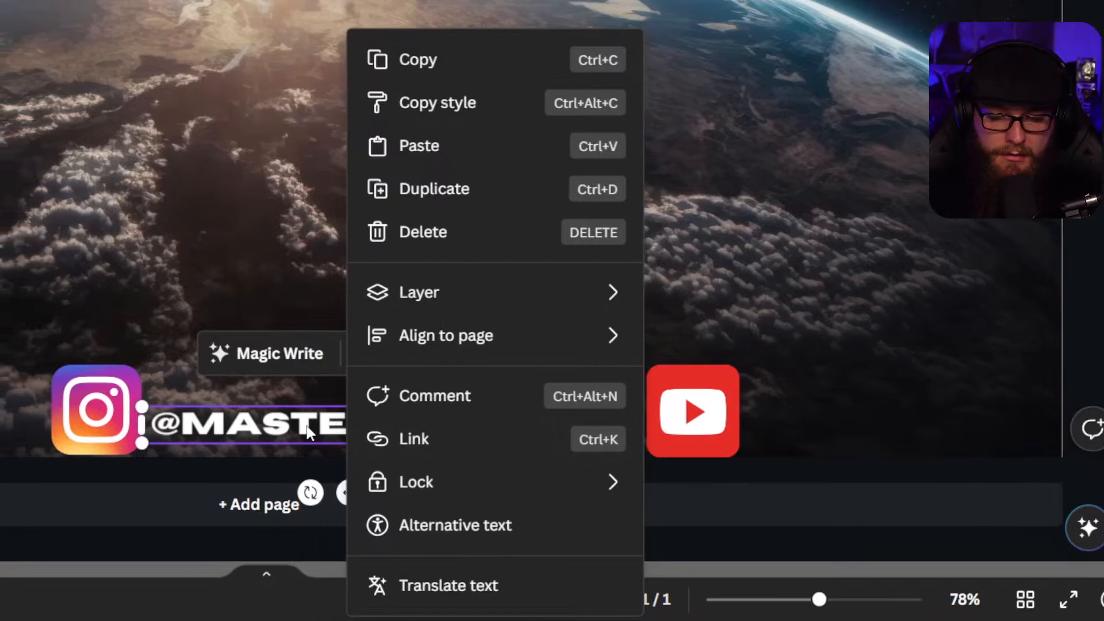
pyautogui.doubleClick(307, 428)
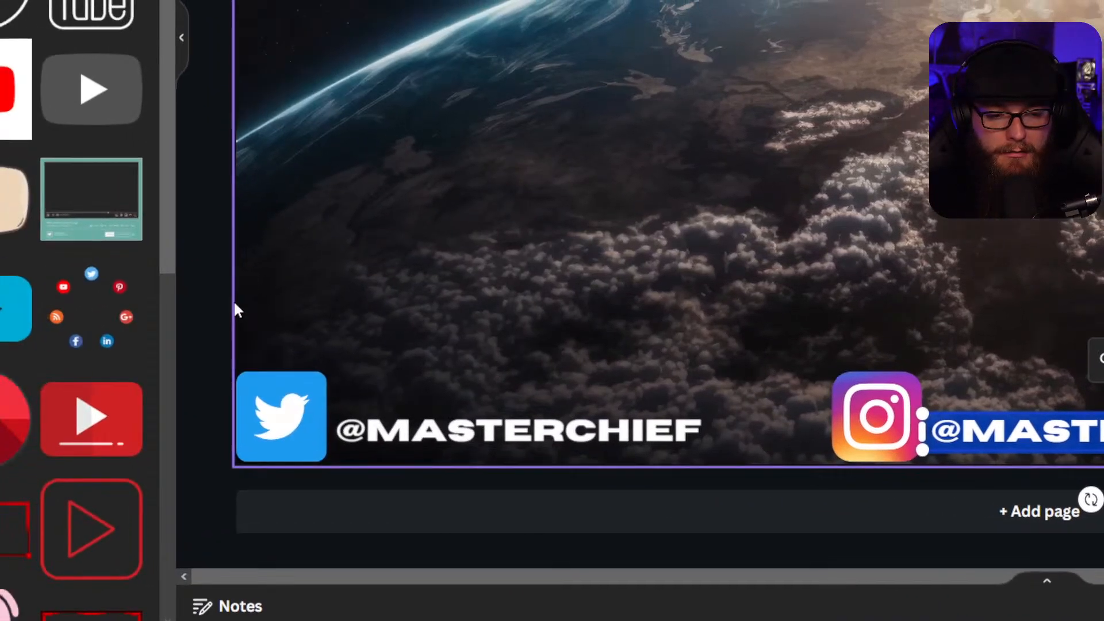
pyautogui.click(226, 310)
pyautogui.click(469, 424)
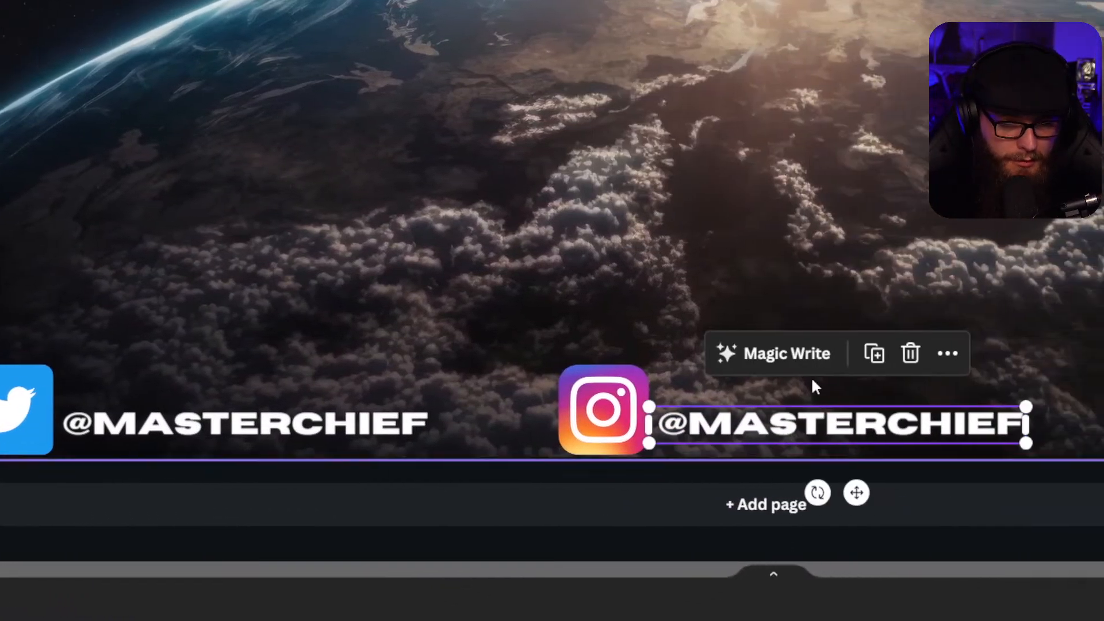
pyautogui.click(874, 353)
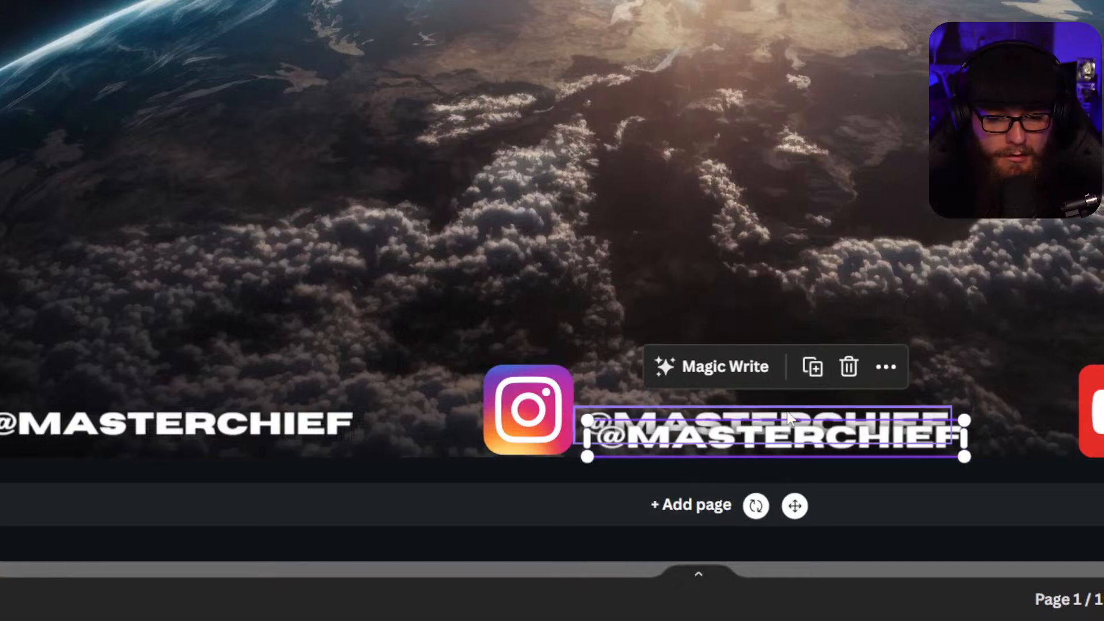
pyautogui.moveTo(788, 418); pyautogui.dragTo(866, 420)
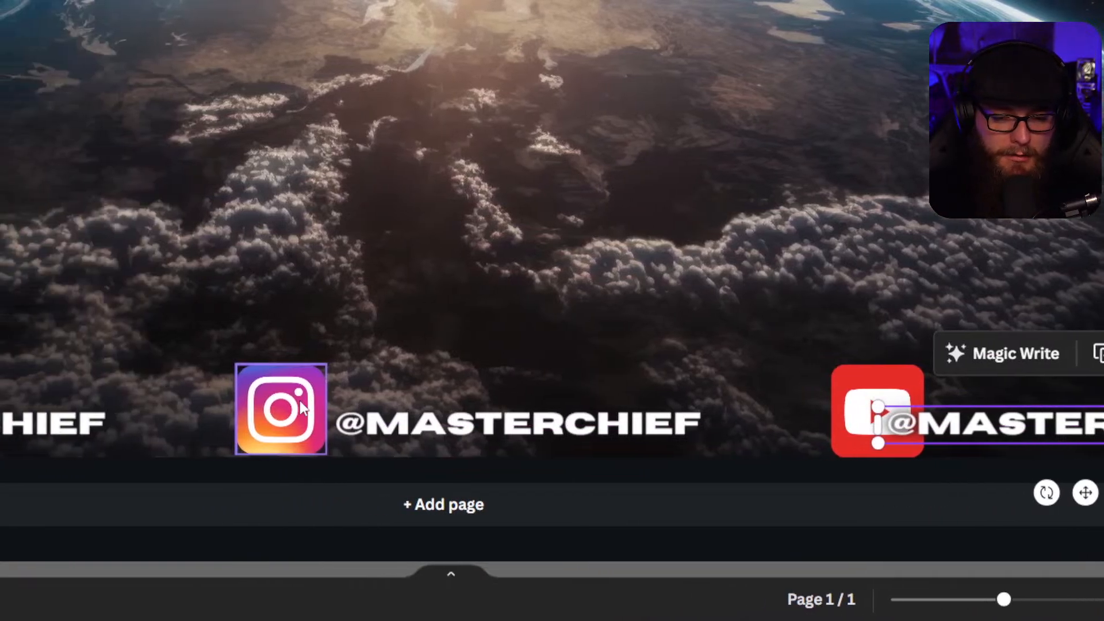
# Shift the Instagram icon and its handle left, and move the YouTube icon clear of its overlapping handle, to even out the social row.
pyautogui.click(82, 402)
pyautogui.moveTo(82, 401); pyautogui.dragTo(69, 400)
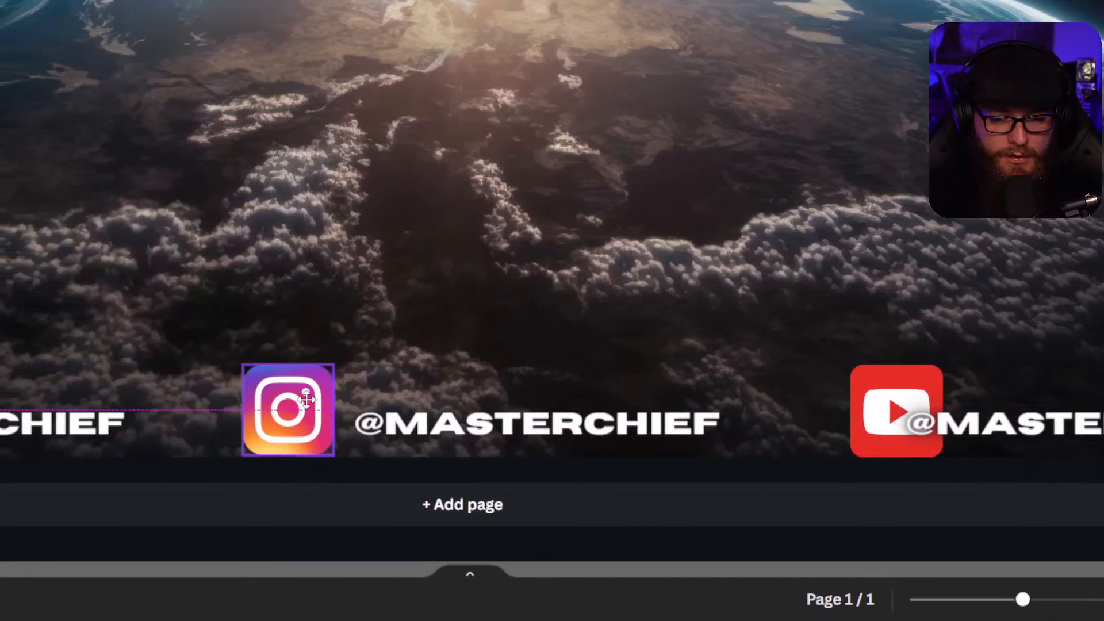
pyautogui.moveTo(306, 401)
pyautogui.mouseDown()
pyautogui.moveTo(261, 395)
pyautogui.moveTo(335, 397)
pyautogui.moveTo(307, 409)
pyautogui.mouseUp()
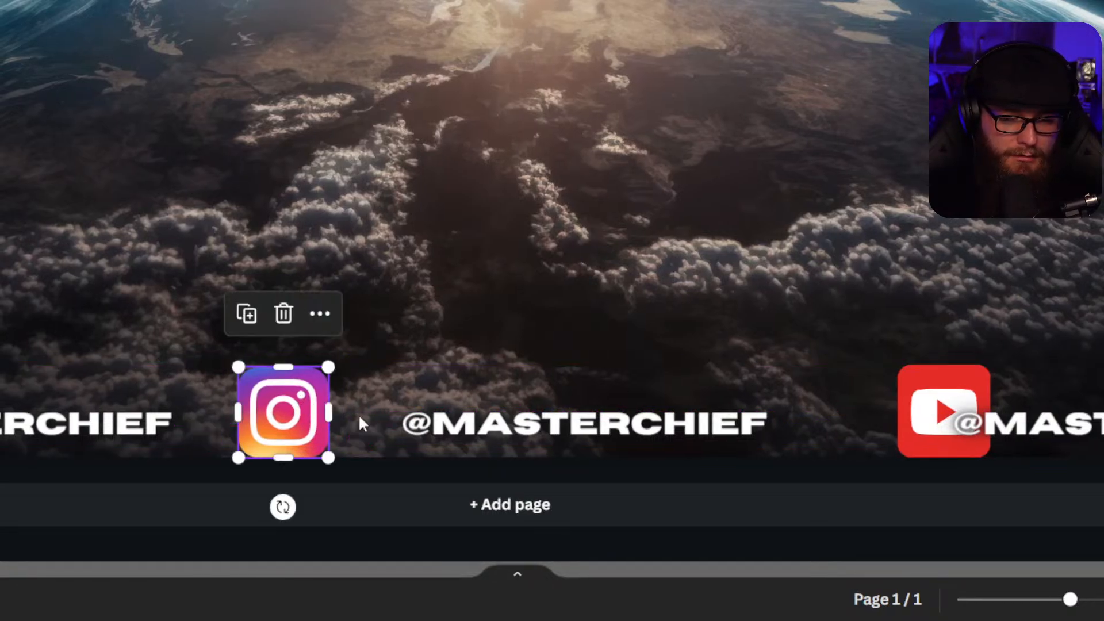
pyautogui.moveTo(479, 423); pyautogui.dragTo(422, 424)
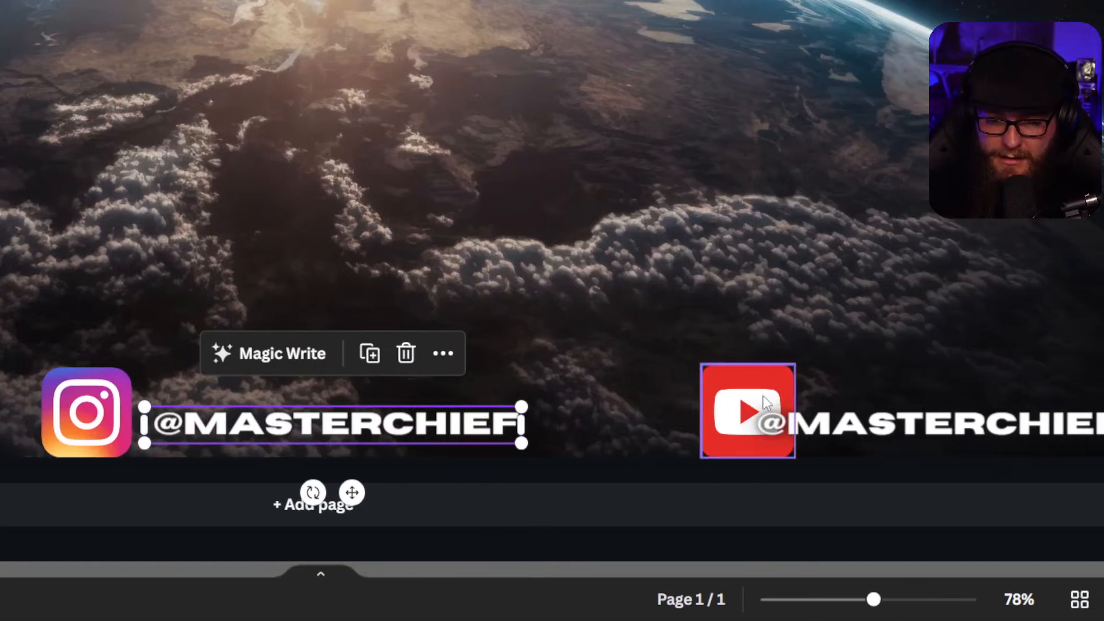
pyautogui.moveTo(897, 396); pyautogui.dragTo(850, 393)
pyautogui.moveTo(717, 393); pyautogui.dragTo(648, 392)
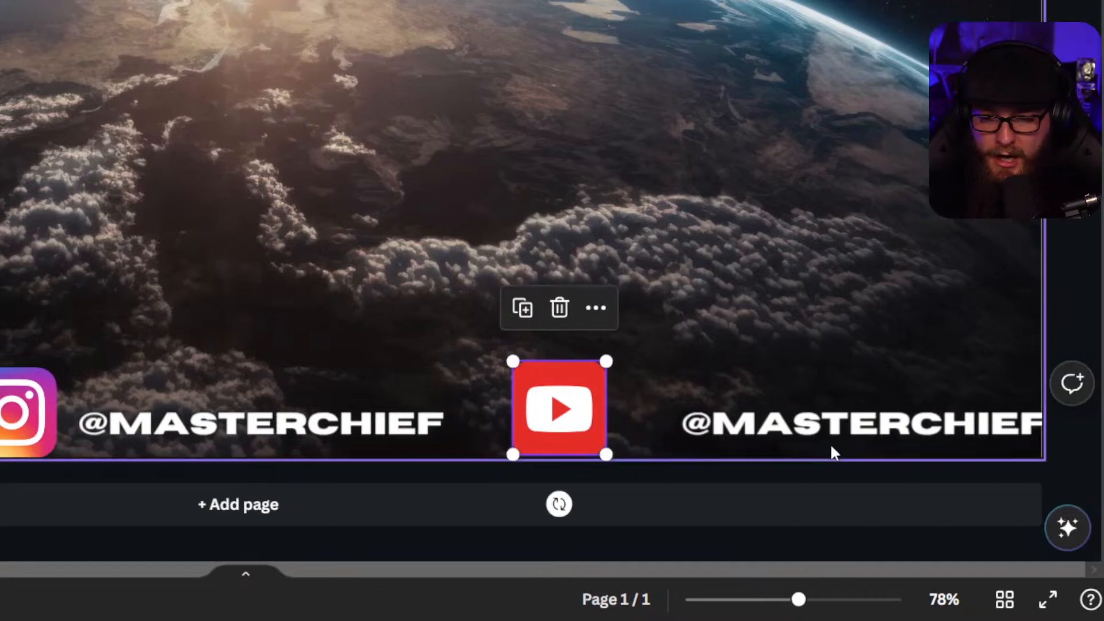
pyautogui.click(879, 426)
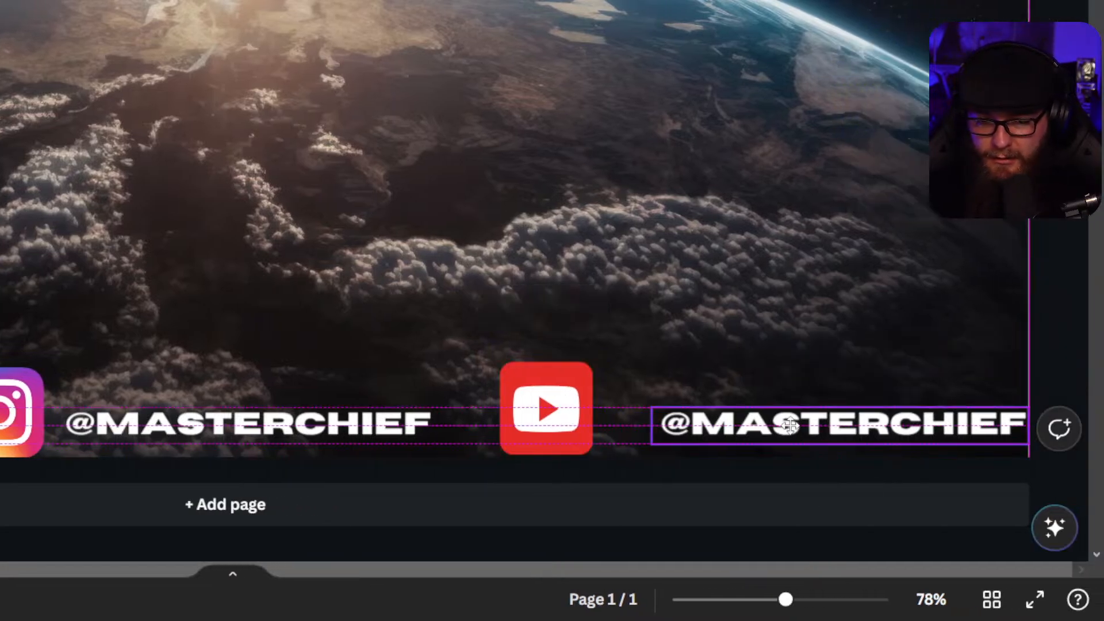
pyautogui.moveTo(879, 425); pyautogui.dragTo(835, 425)
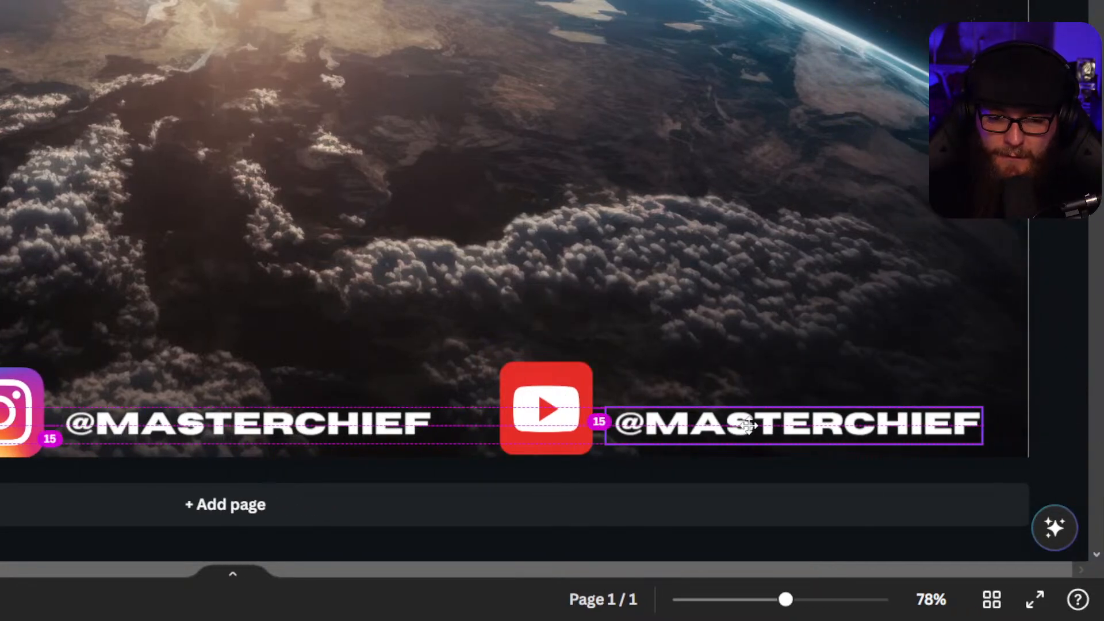
pyautogui.moveTo(747, 425); pyautogui.dragTo(749, 425)
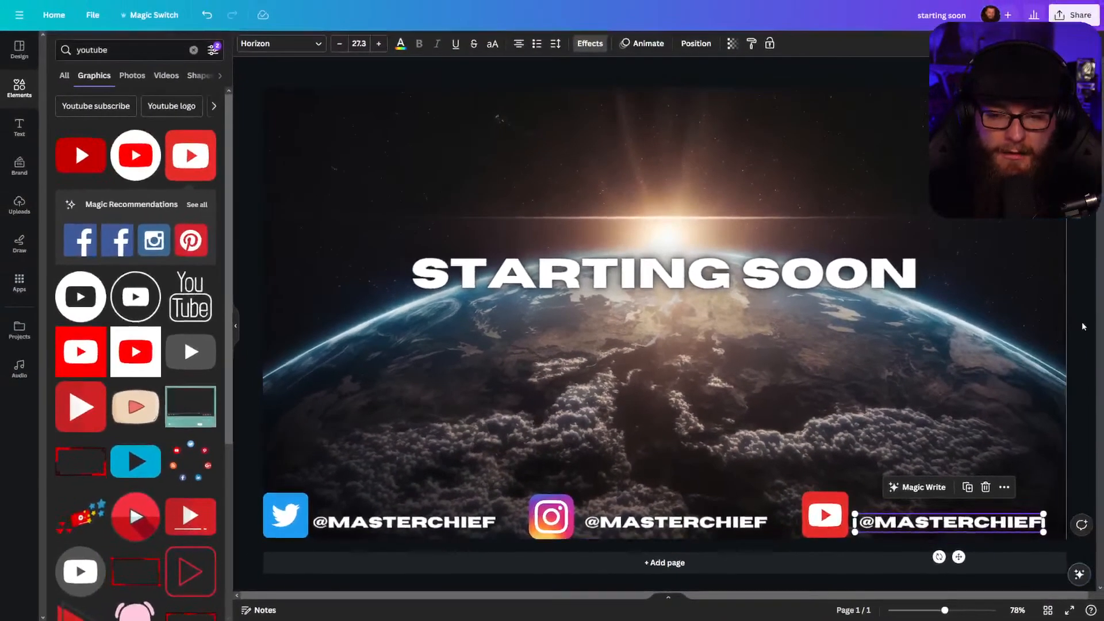
# Preview the finished layout in full screen and return to the editor.
pyautogui.click(1081, 328)
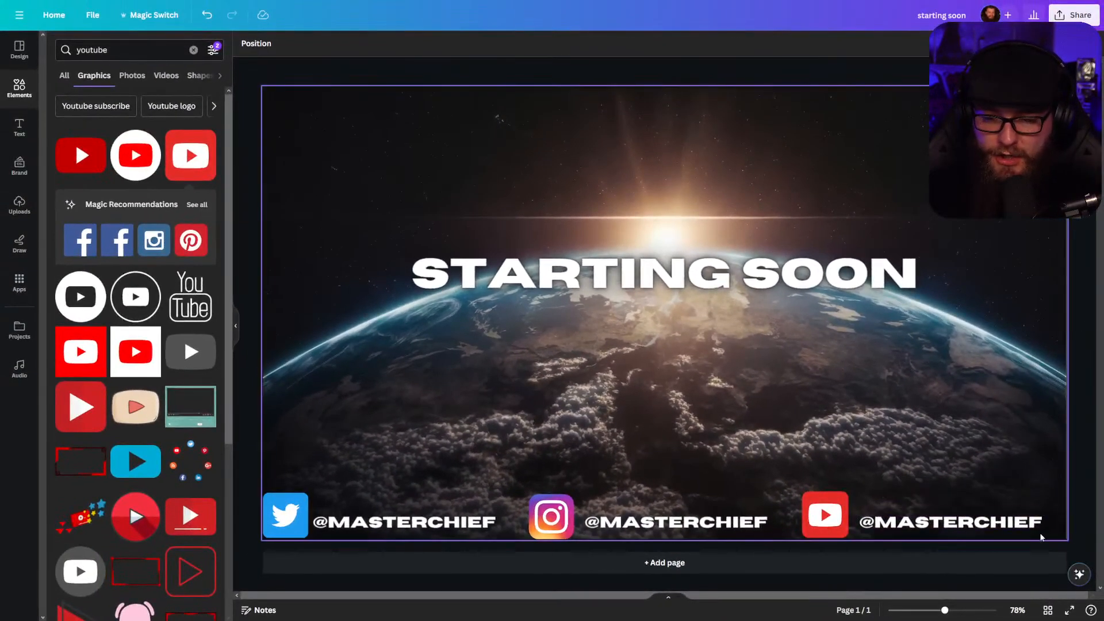
pyautogui.click(1069, 610)
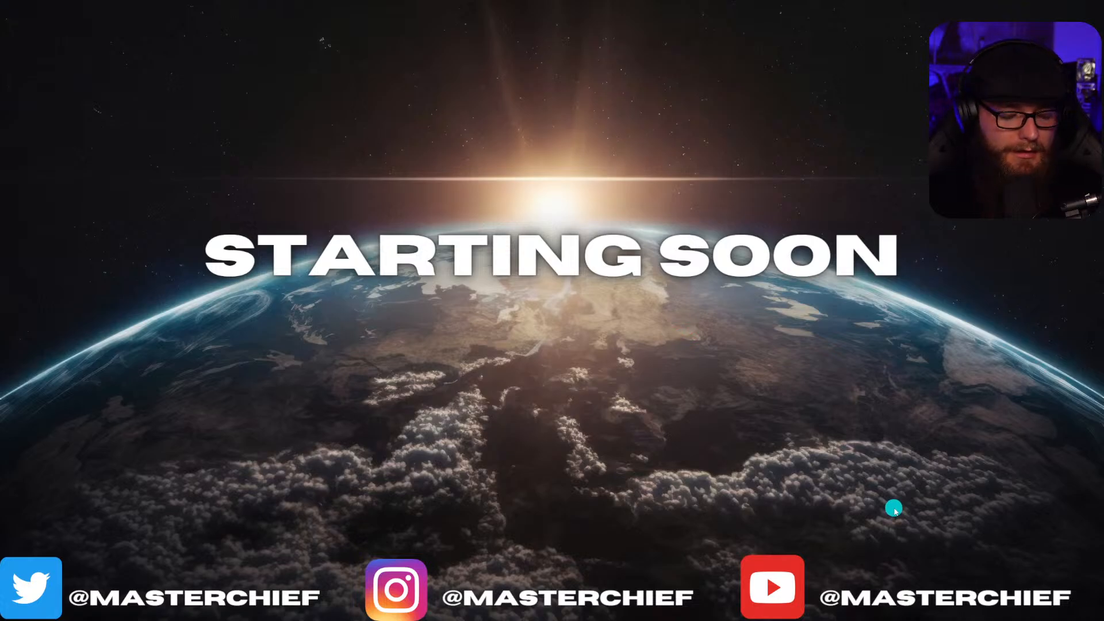
pyautogui.press('Escape')
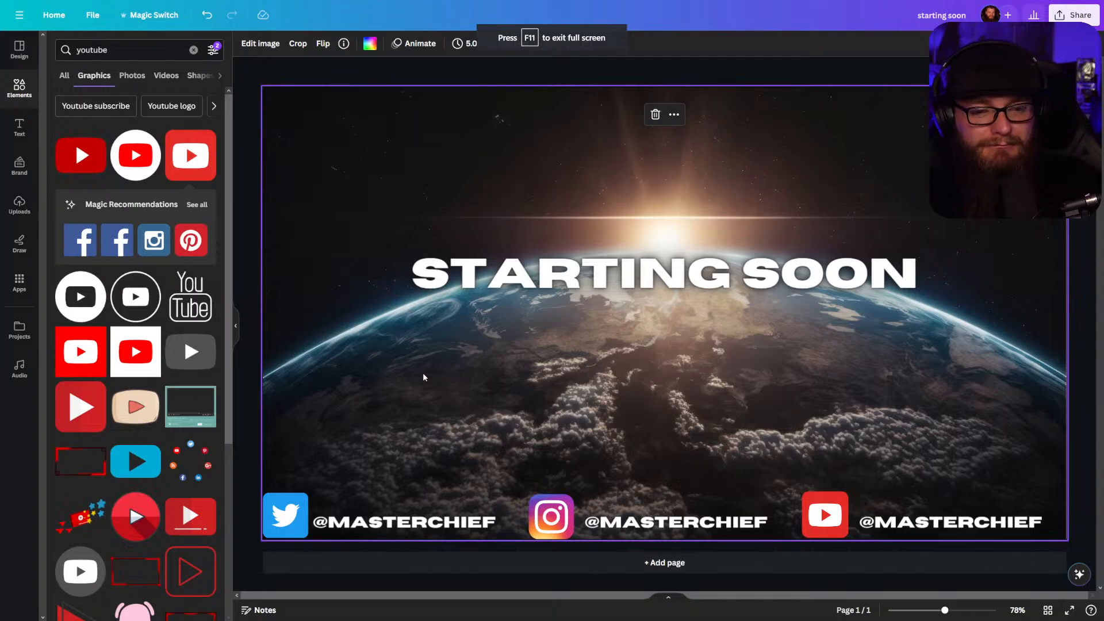
# Move the STARTING SOON title up to the page's upper edge, keeping it horizontally centred.
pyautogui.click(609, 280)
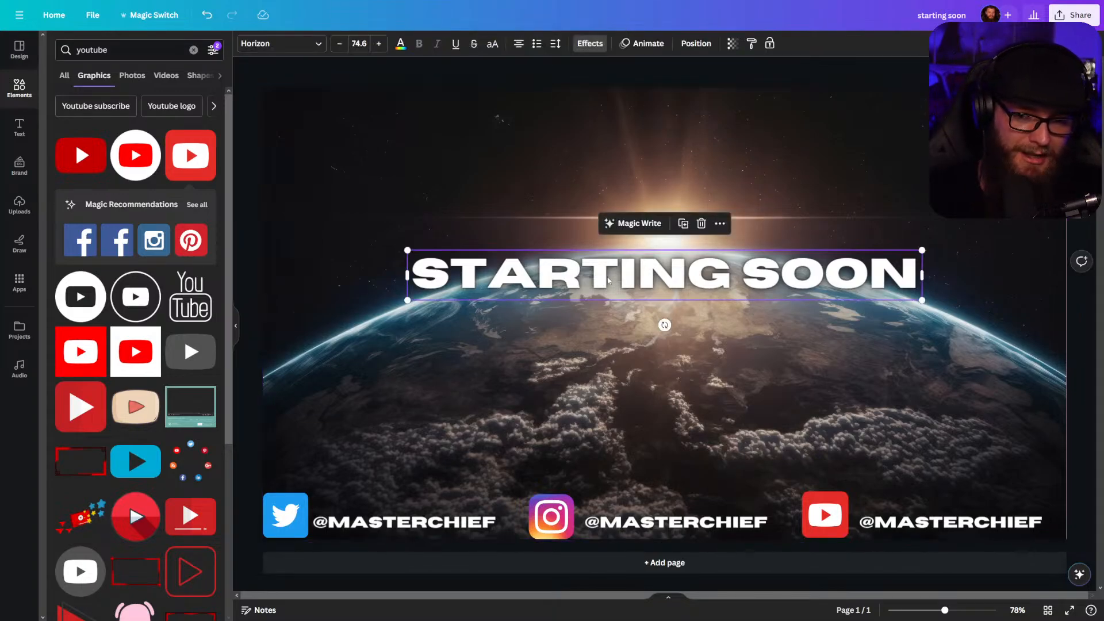
pyautogui.moveTo(609, 280); pyautogui.dragTo(610, 314)
pyautogui.click(246, 262)
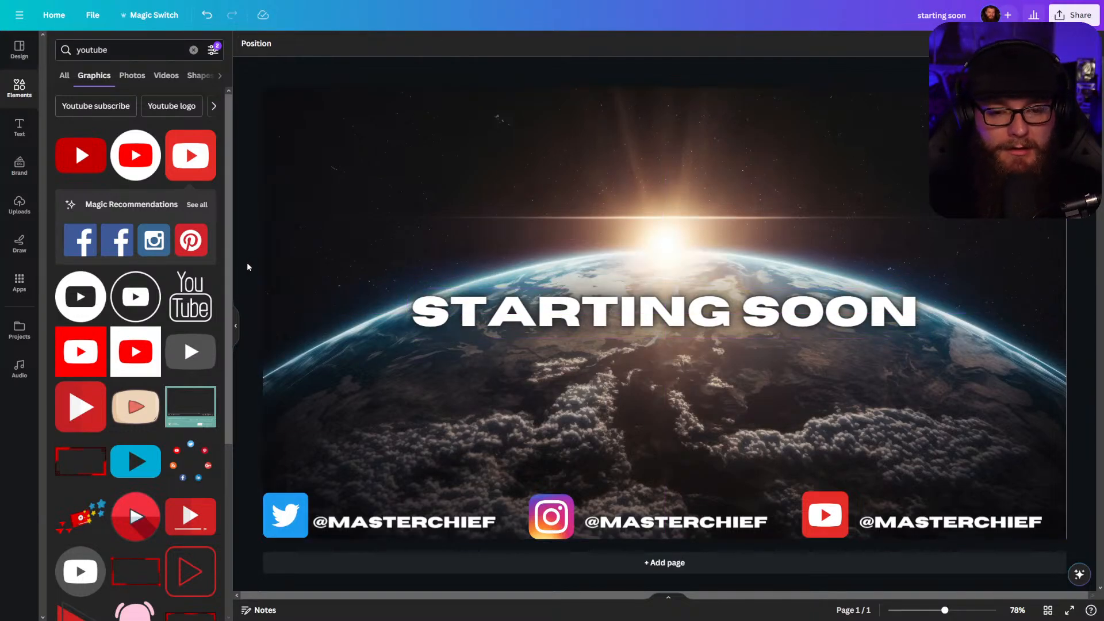
pyautogui.moveTo(617, 318); pyautogui.dragTo(616, 125)
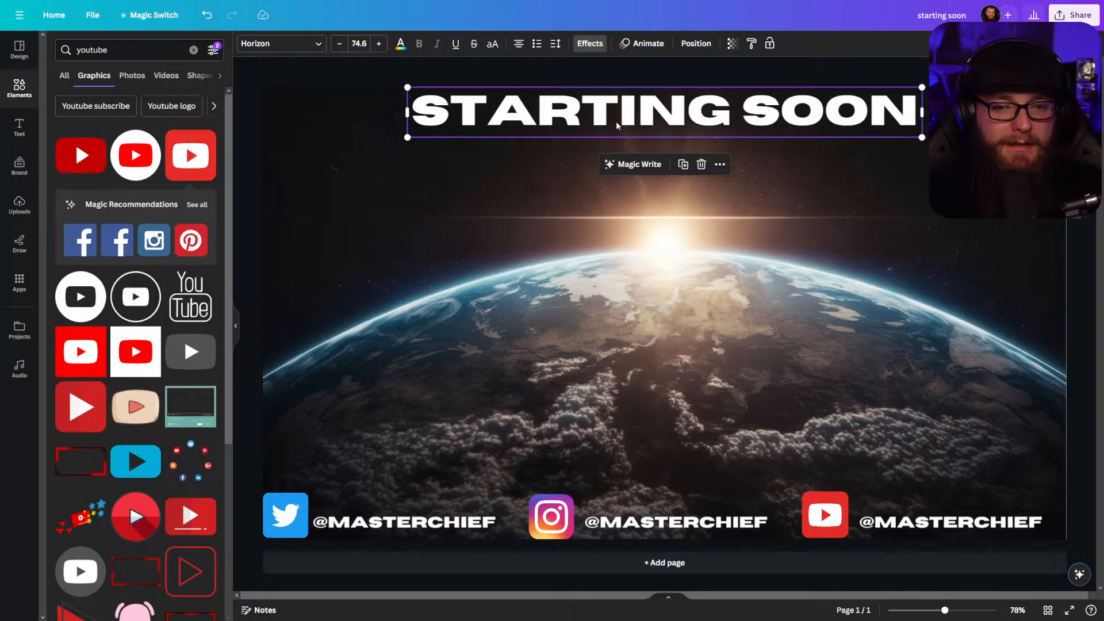
# Apply the Outline text effect to the STARTING SOON title with a yellow outline colour.
pyautogui.click(590, 44)
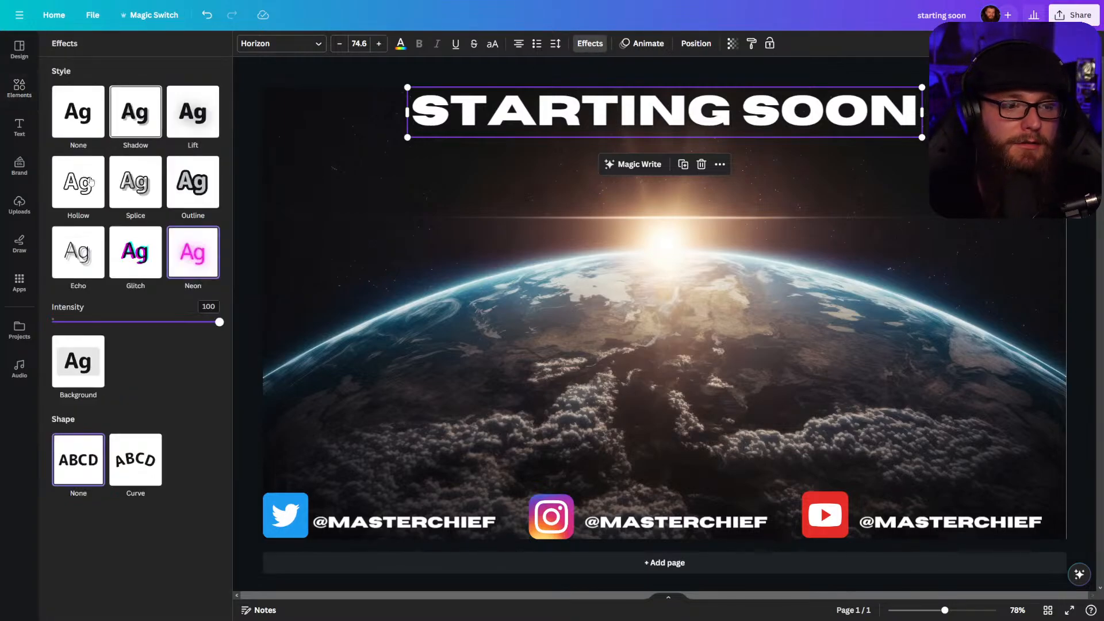
pyautogui.click(178, 188)
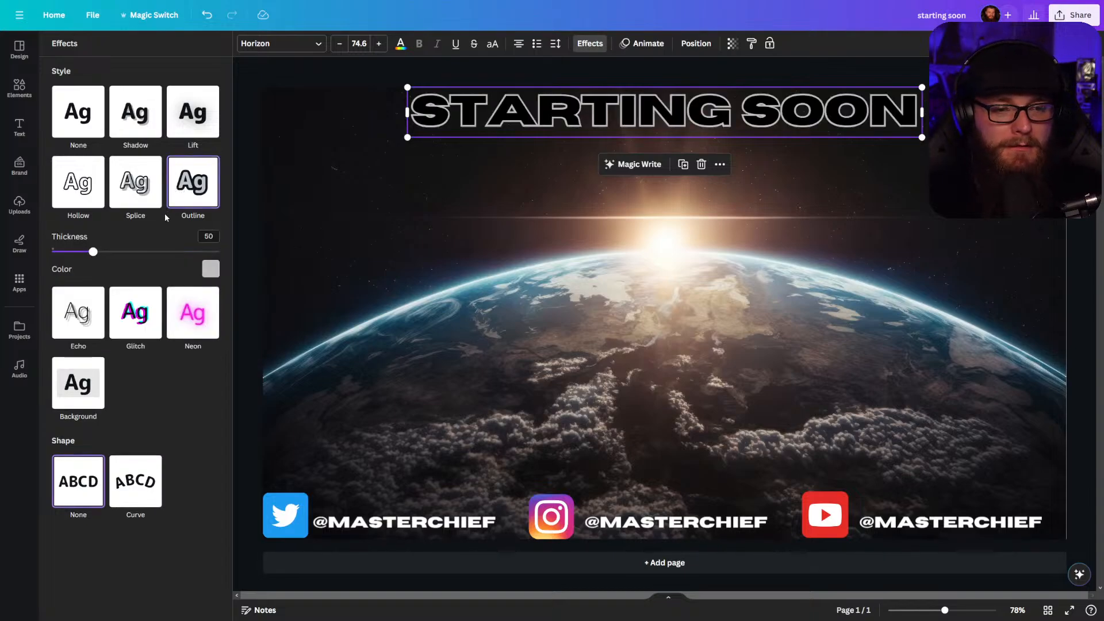
pyautogui.click(210, 273)
pyautogui.click(143, 519)
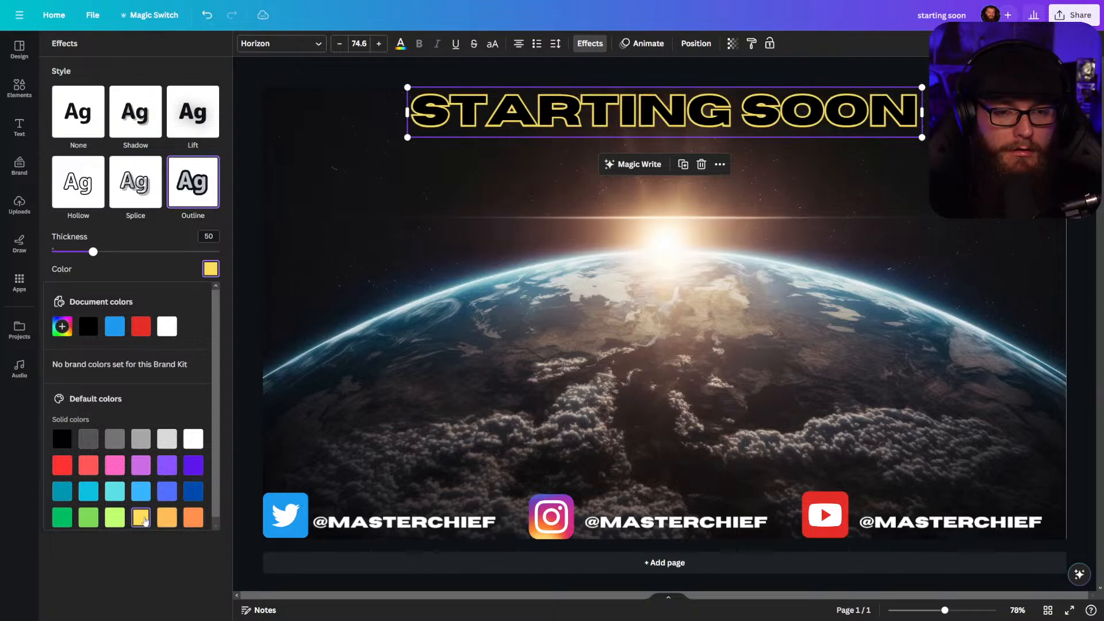
pyautogui.click(240, 366)
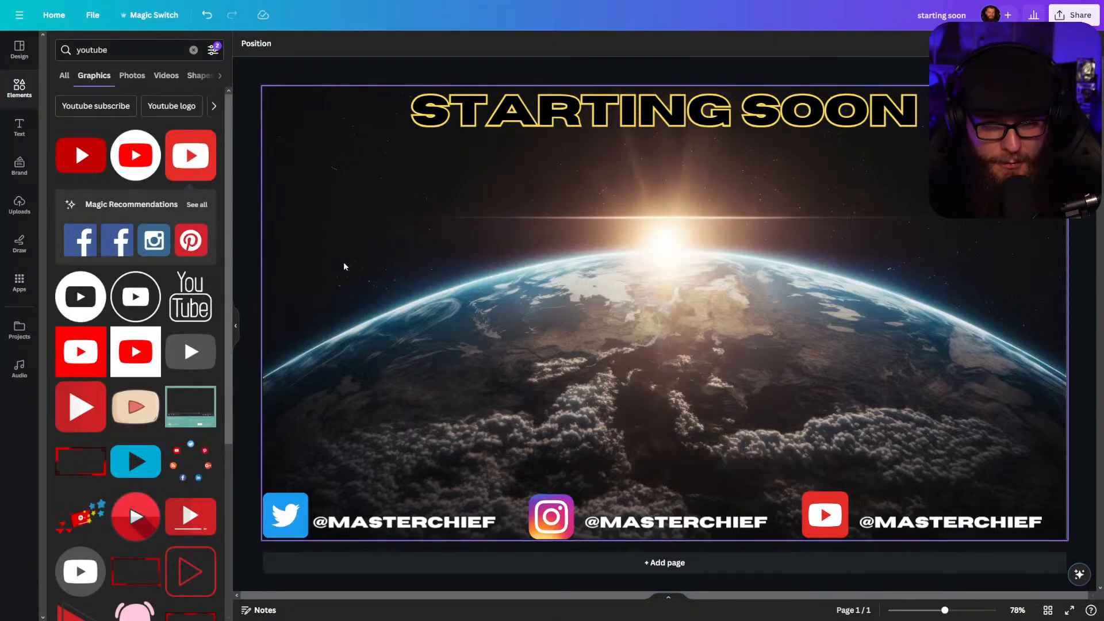
# Narrow the STARTING SOON text box so the title wraps onto two lines.
pyautogui.click(618, 114)
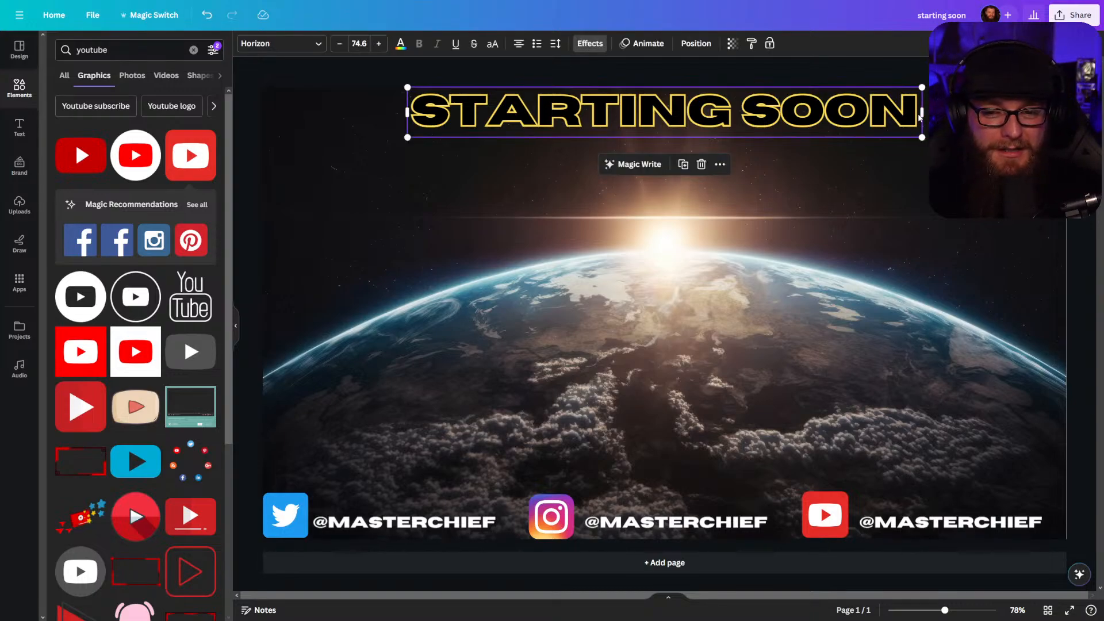
pyautogui.moveTo(922, 112); pyautogui.dragTo(735, 123)
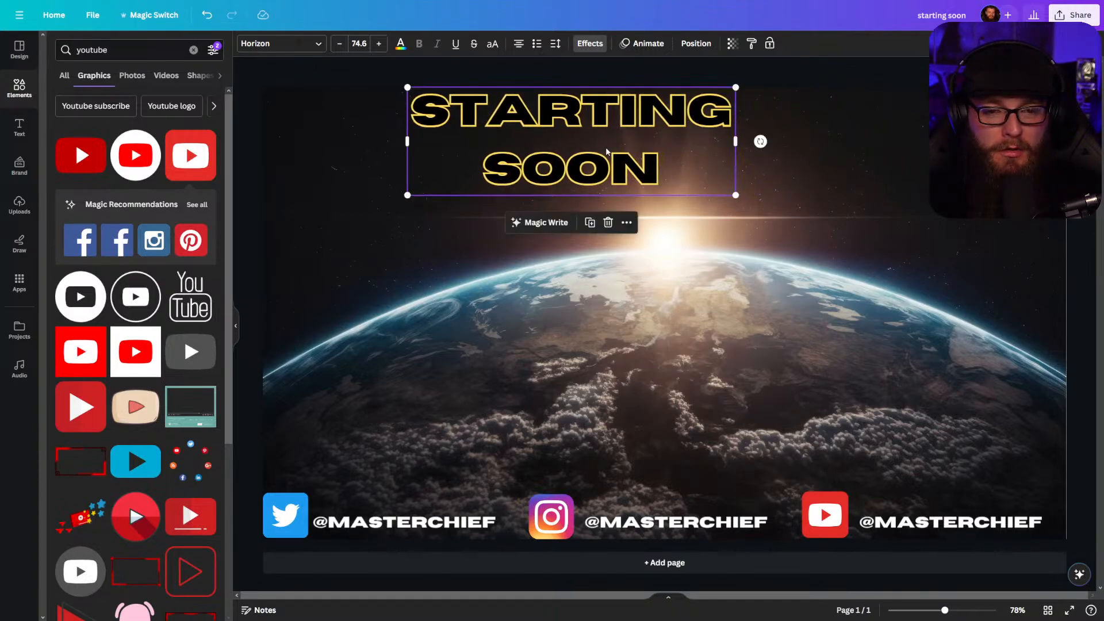
# Centre the two-line STARTING SOON title horizontally on the page, keeping it at the upper edge.
pyautogui.moveTo(607, 151); pyautogui.dragTo(699, 149)
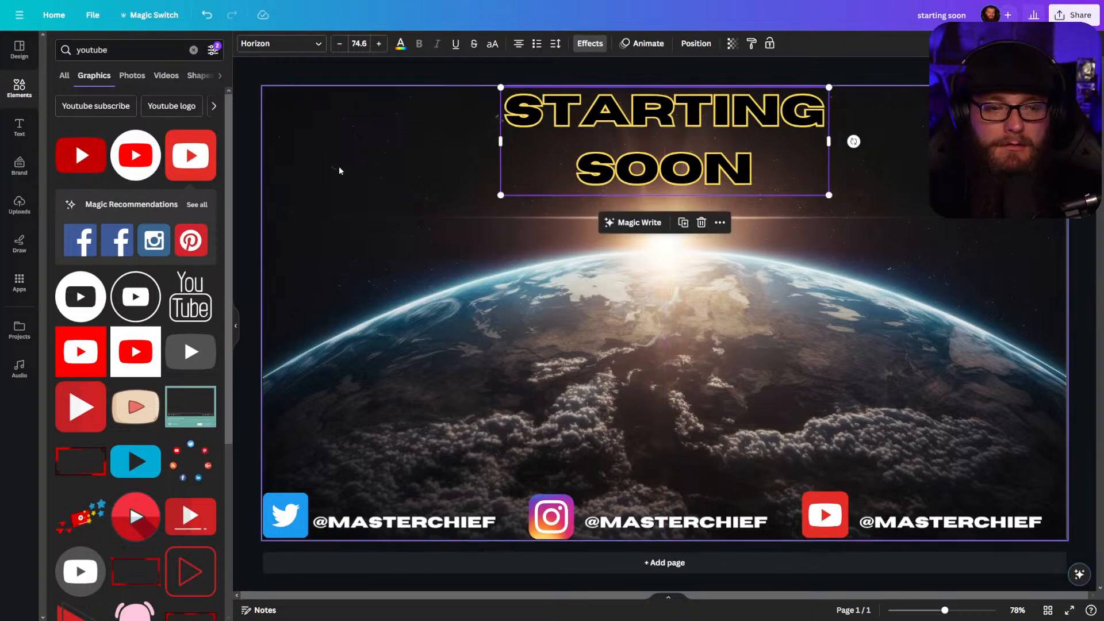
pyautogui.click(260, 144)
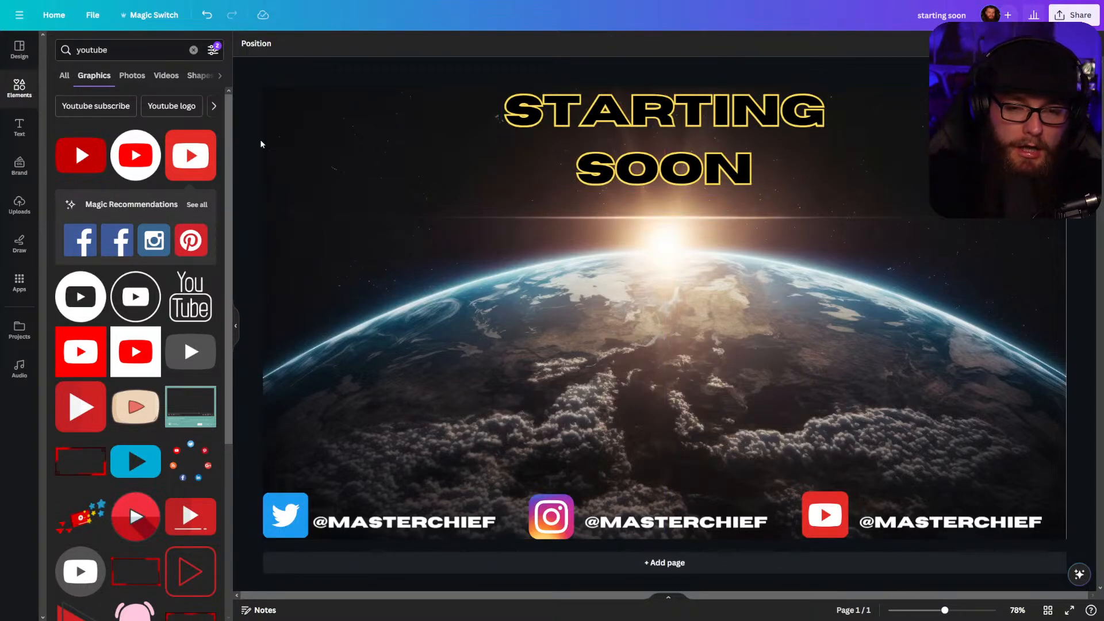
# Search the graphics elements for "star wars" in place of the youtube search.
pyautogui.doubleClick(153, 50)
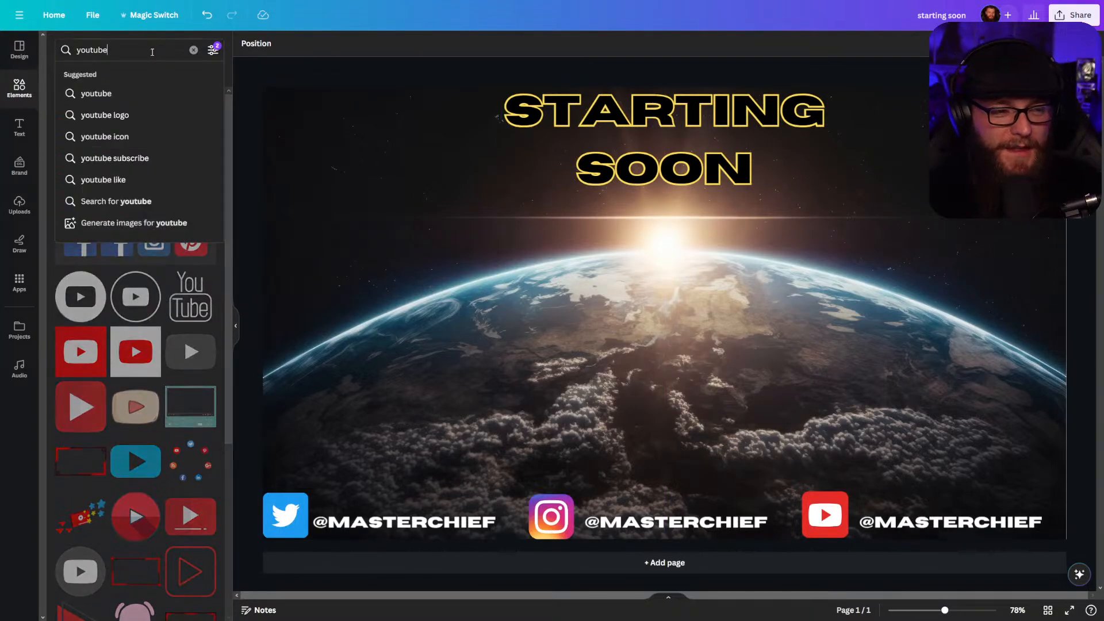
pyautogui.click(150, 49)
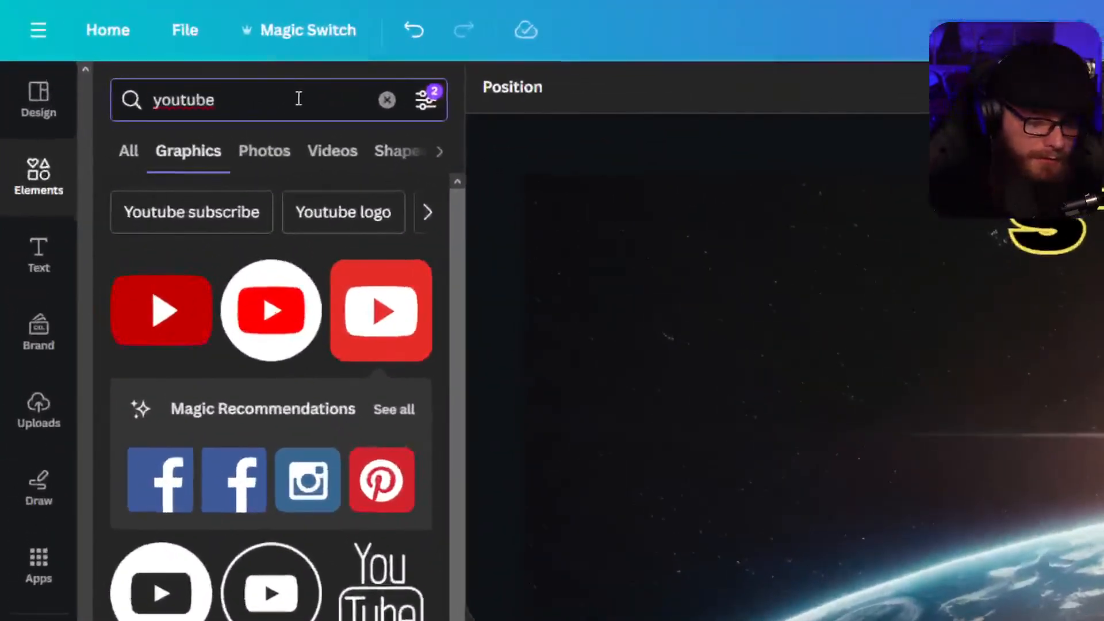
pyautogui.press('BackSpace')
pyautogui.press('BackSpace')
pyautogui.press('BackSpace')
pyautogui.press('BackSpace')
pyautogui.press('BackSpace')
pyautogui.press('BackSpace')
pyautogui.press('BackSpace')
pyautogui.write('star wars')
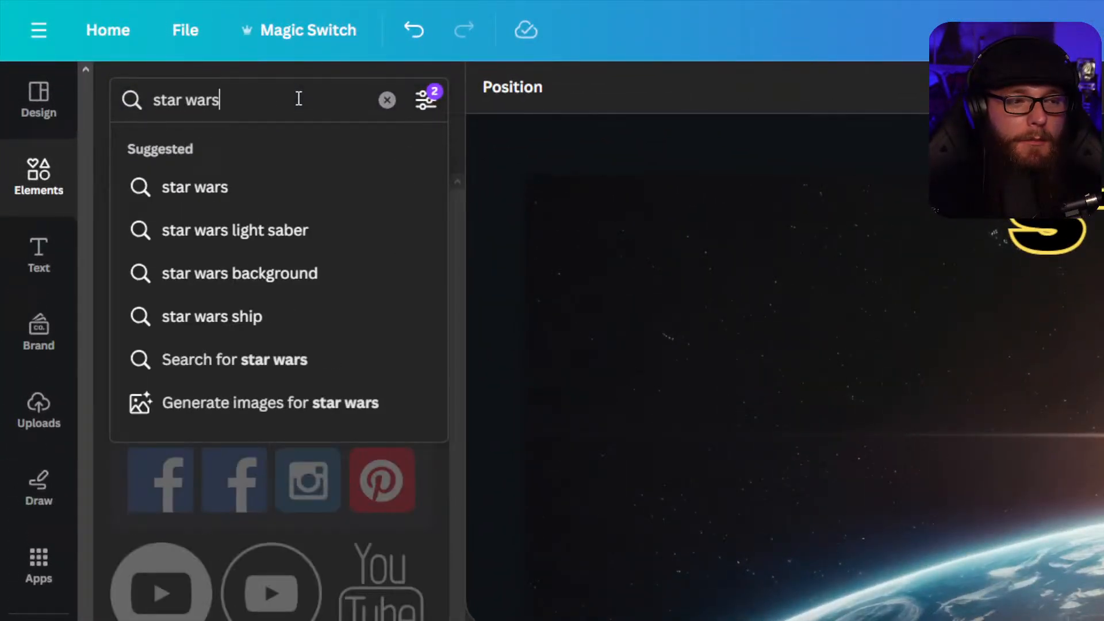
pyautogui.press('Return')
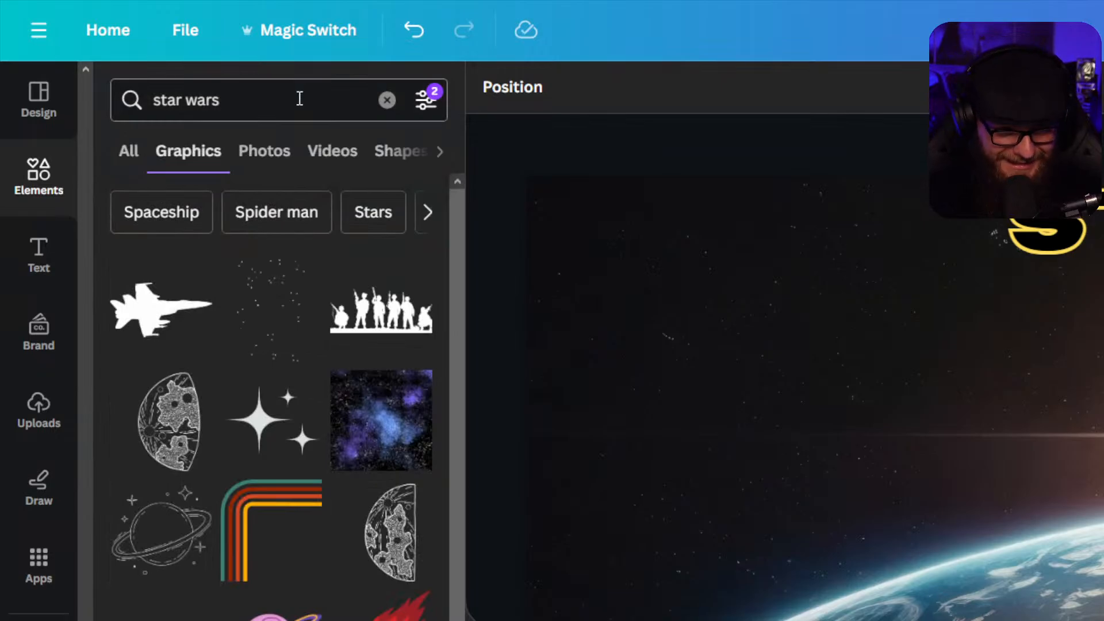
# Search the graphics for "lightsaber", then widen the search to all element types.
pyautogui.tripleClick(302, 104)
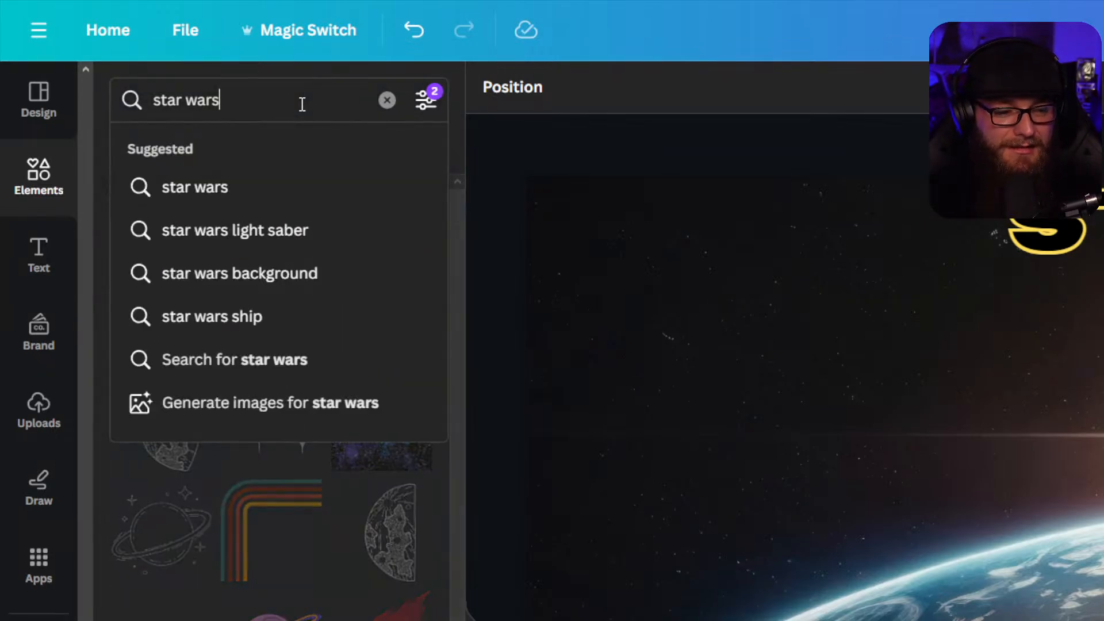
pyautogui.write('lightsaber')
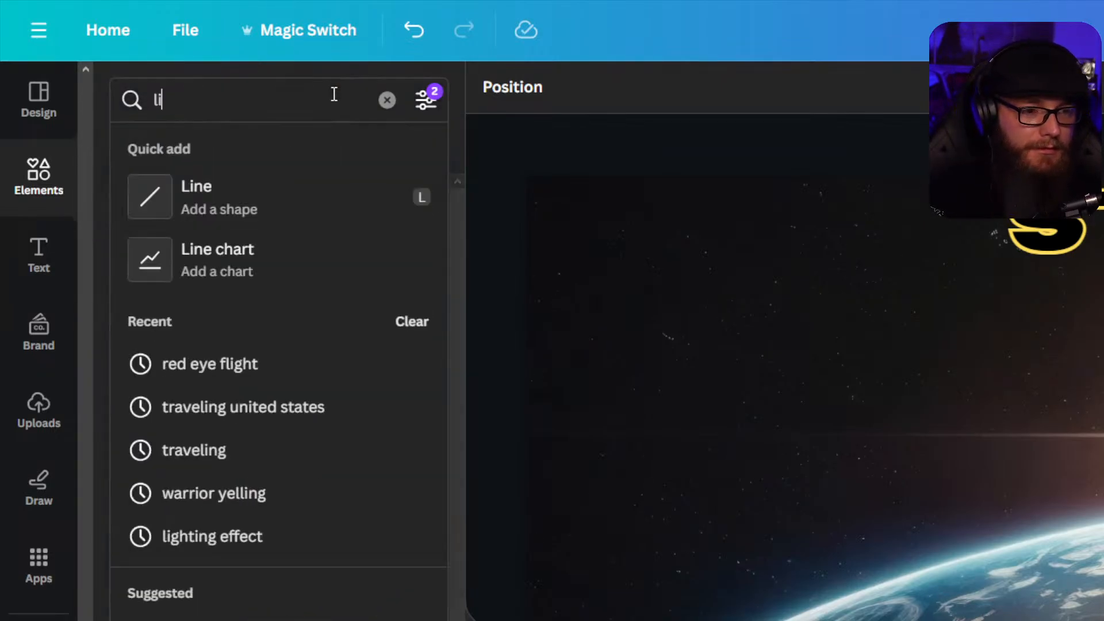
pyautogui.press('Return')
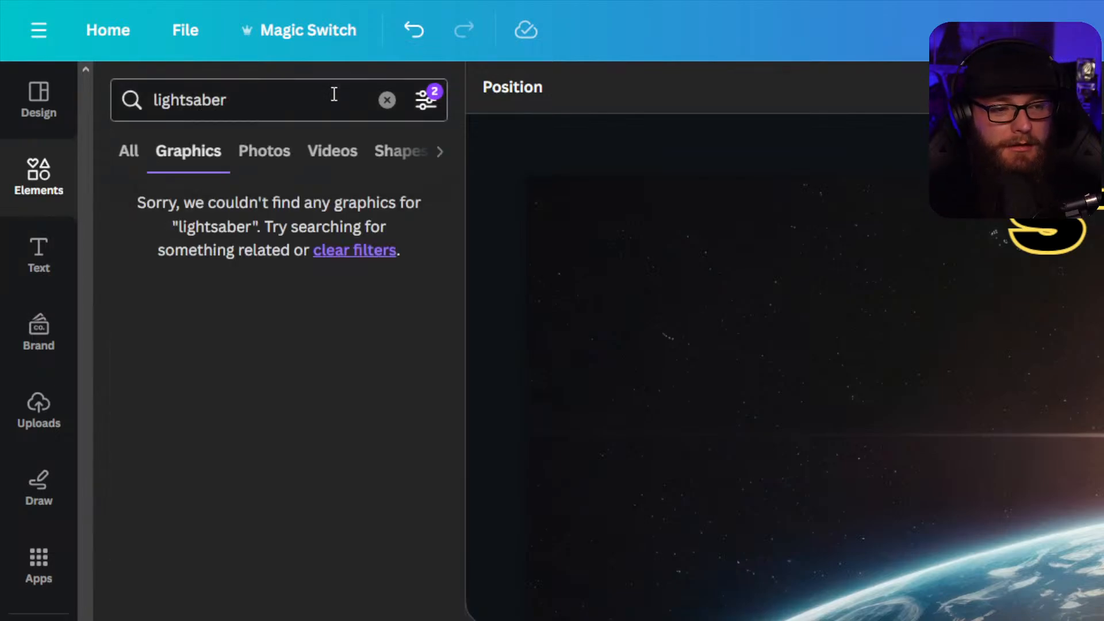
pyautogui.tripleClick(333, 94)
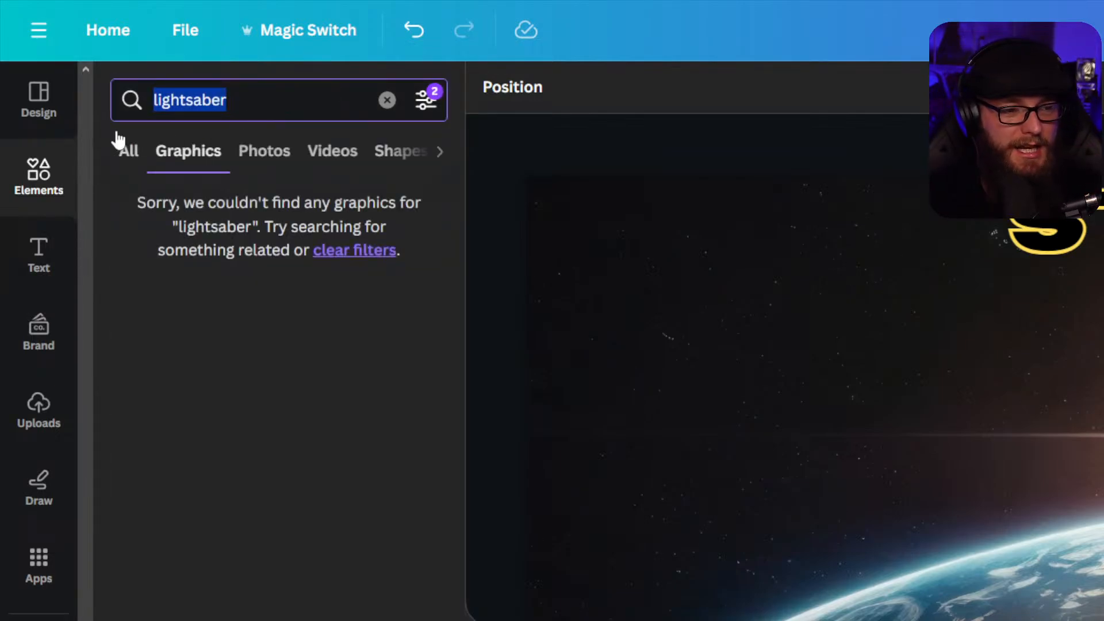
pyautogui.click(128, 151)
# Search the elements for "star wars" again and look through the graphics for a fitting space decoration.
pyautogui.click(285, 95)
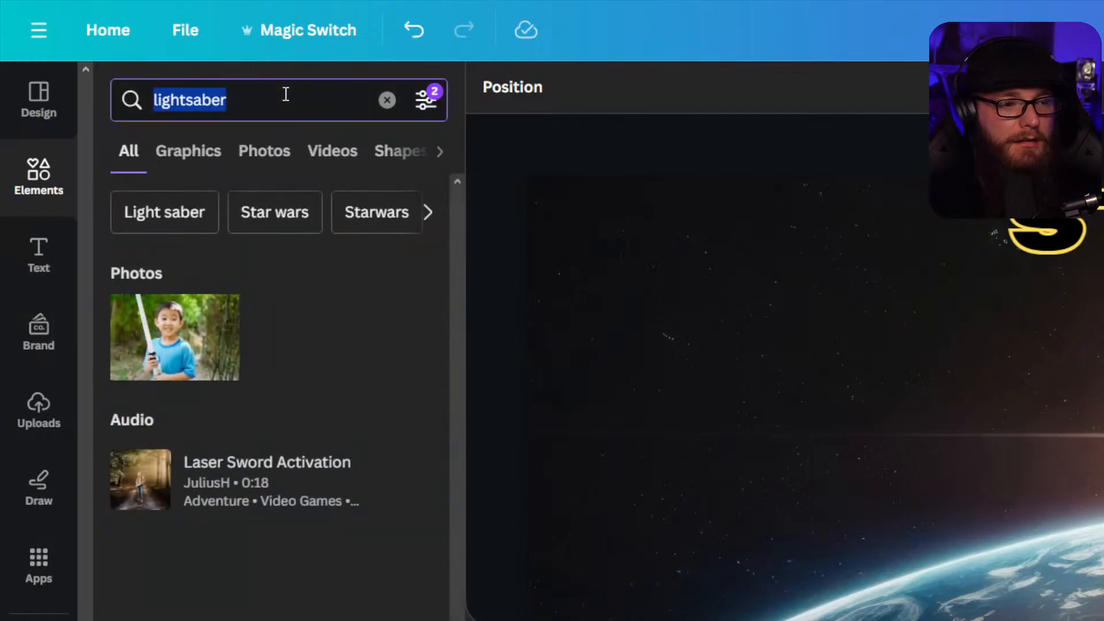
pyautogui.write('star wars')
pyautogui.press('Return')
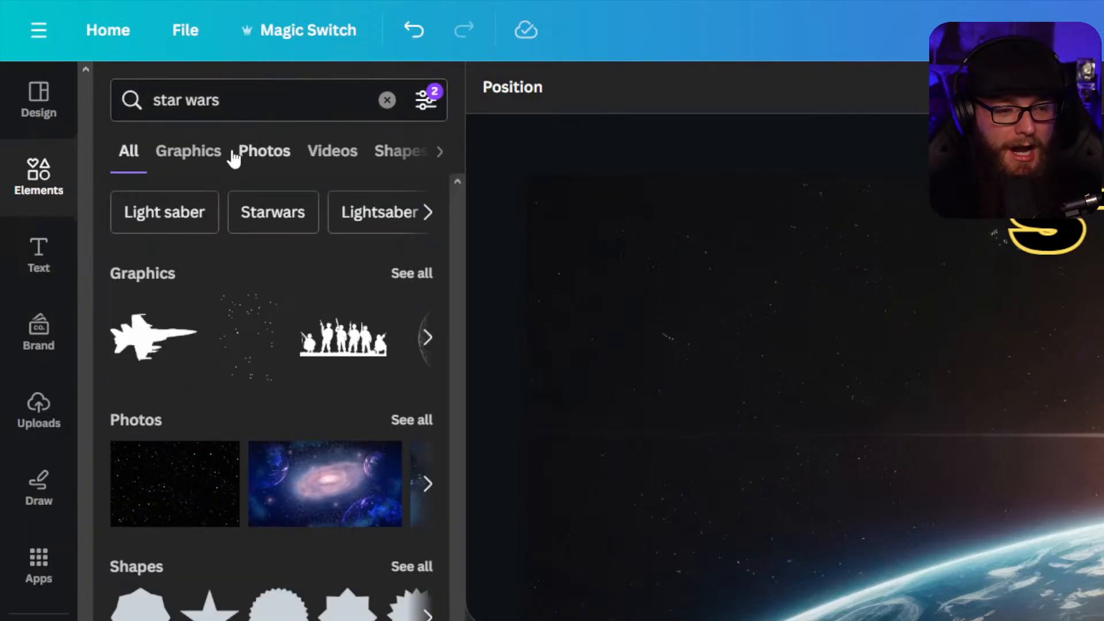
pyautogui.click(205, 165)
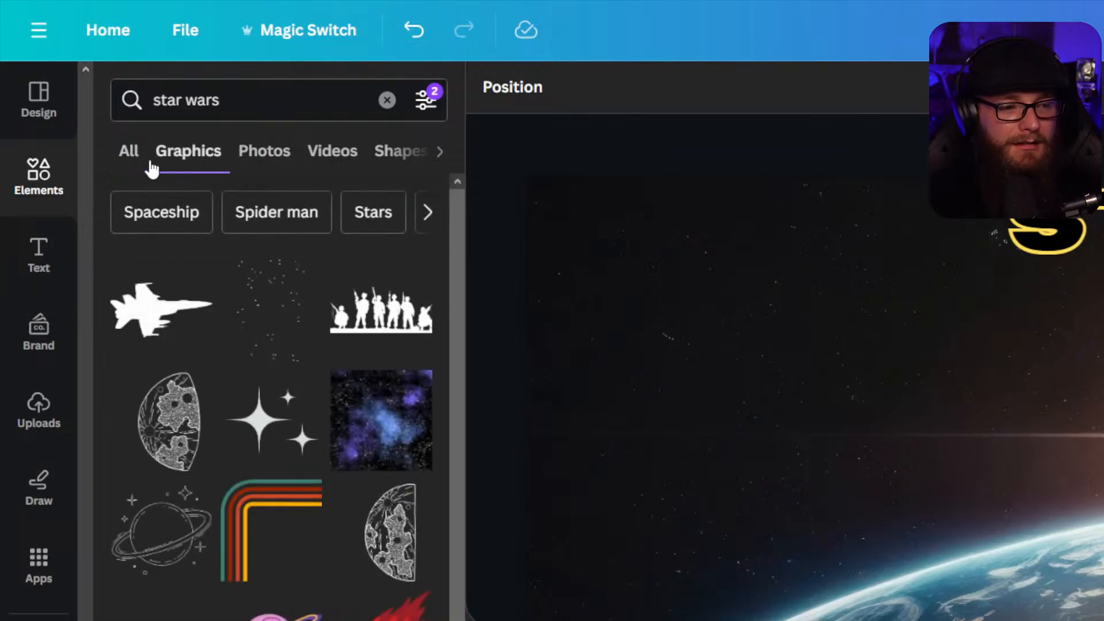
pyautogui.scroll(-10, 208, 271)
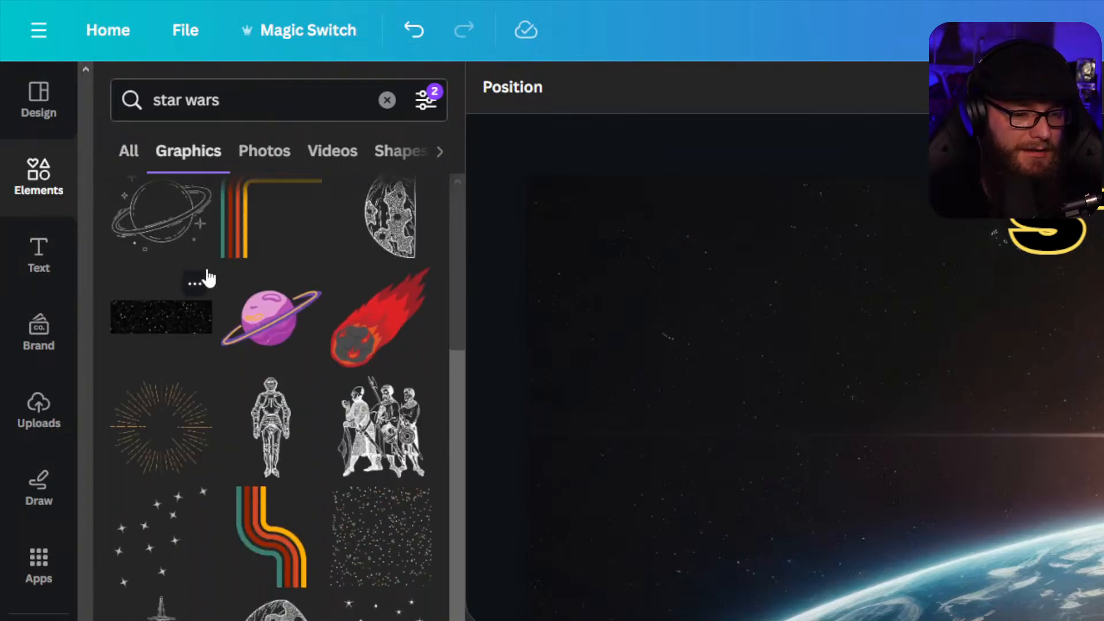
pyautogui.scroll(-4, 204, 270)
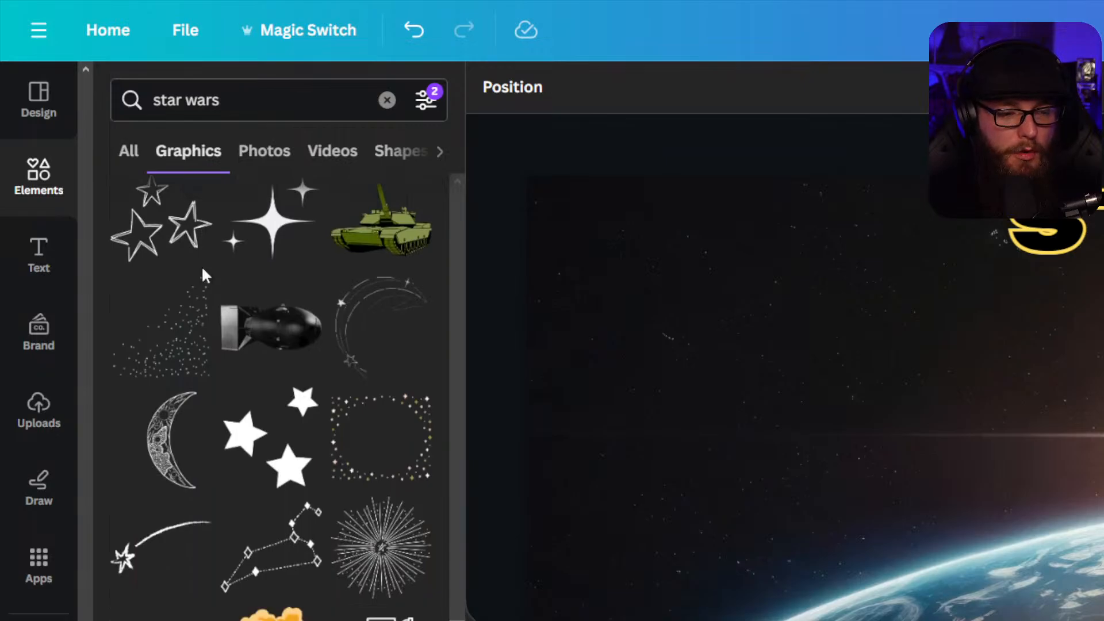
pyautogui.scroll(-5, 201, 272)
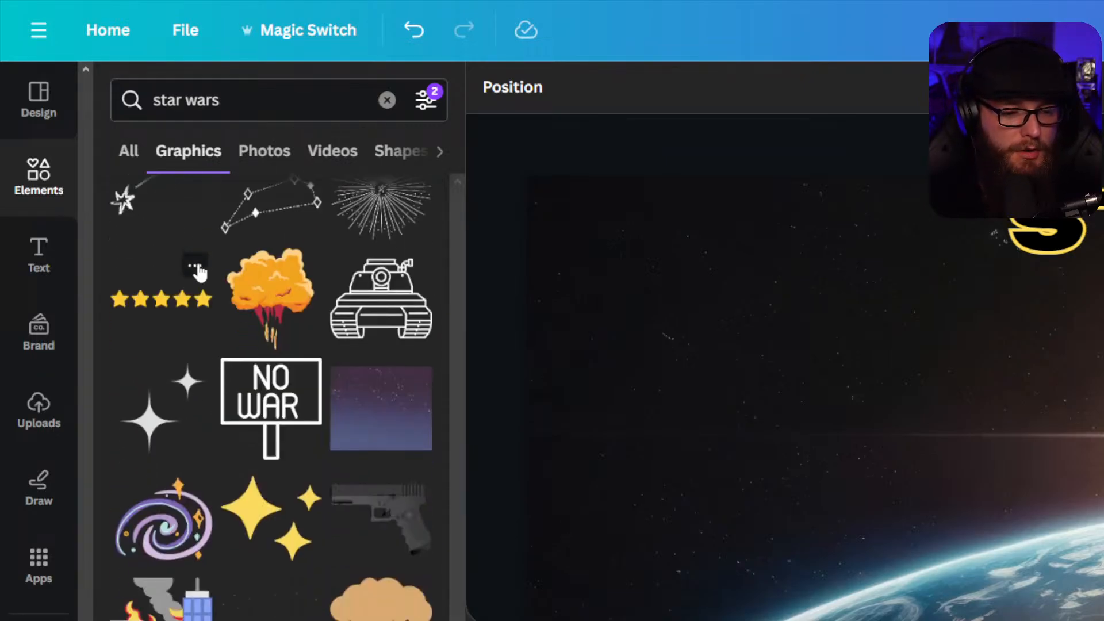
# Search the graphics using the recent search term "sci-fi & space".
pyautogui.click(251, 112)
pyautogui.tripleClick(251, 112)
pyautogui.write('sc')
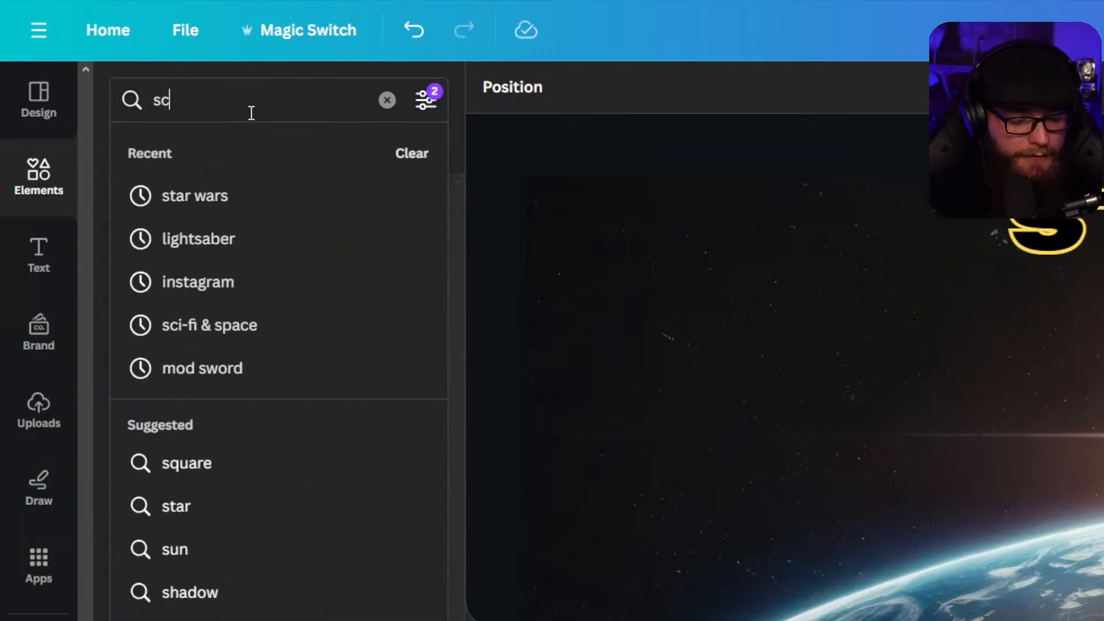
pyautogui.write('ifi')
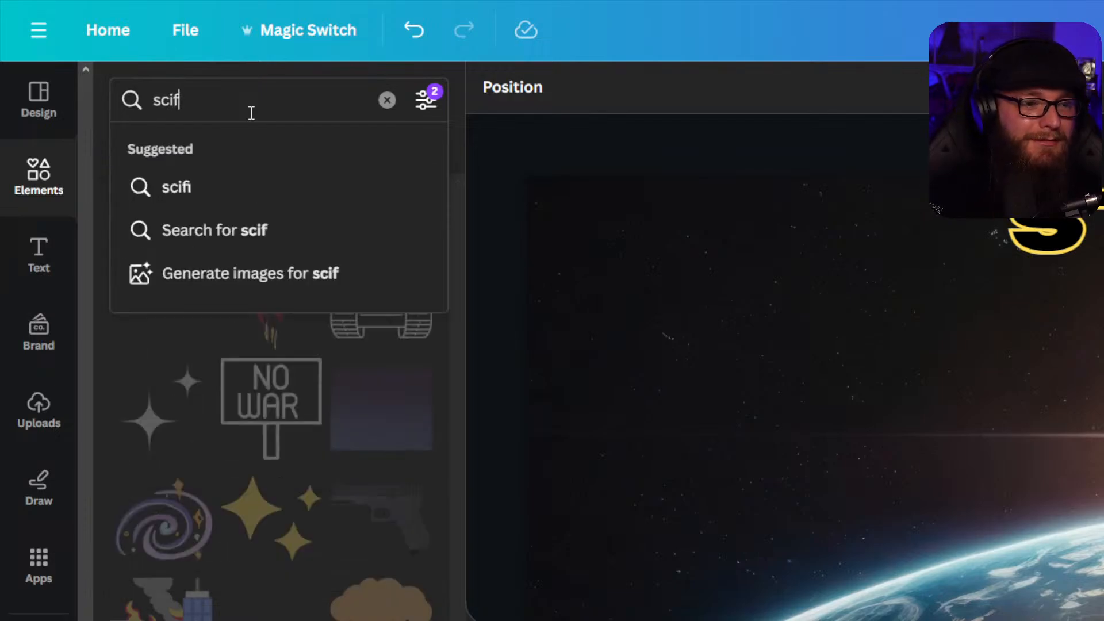
pyautogui.press('BackSpace')
pyautogui.press('BackSpace')
pyautogui.press('Down')
pyautogui.press('Return')
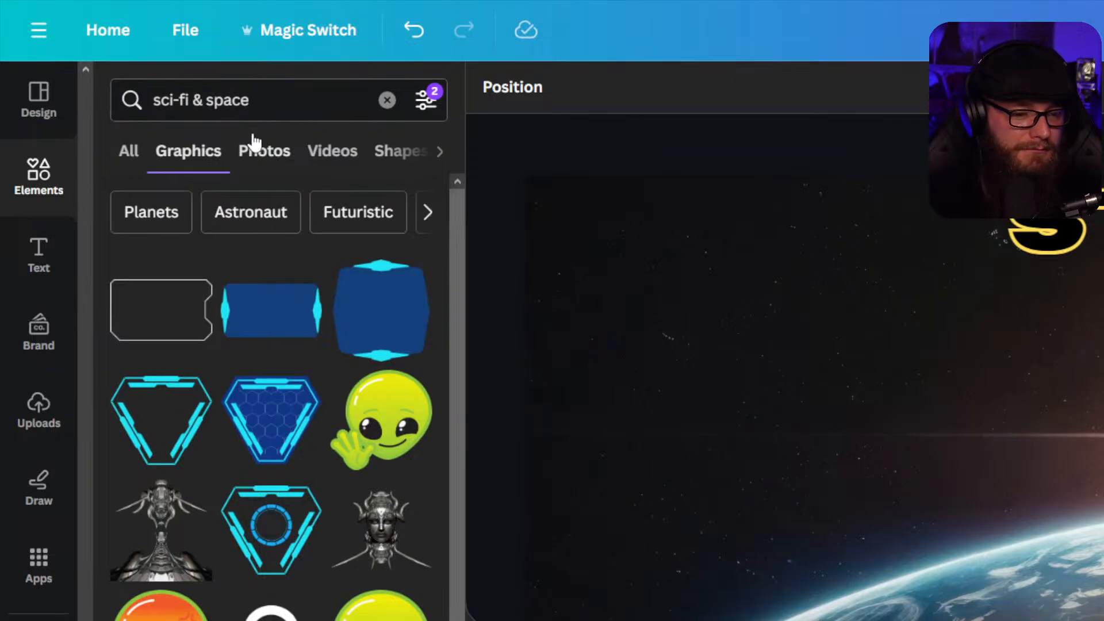
# Find the realistic glowing comet with the pale yellow tail among the graphics and add it to the page.
pyautogui.scroll(-10, 231, 279)
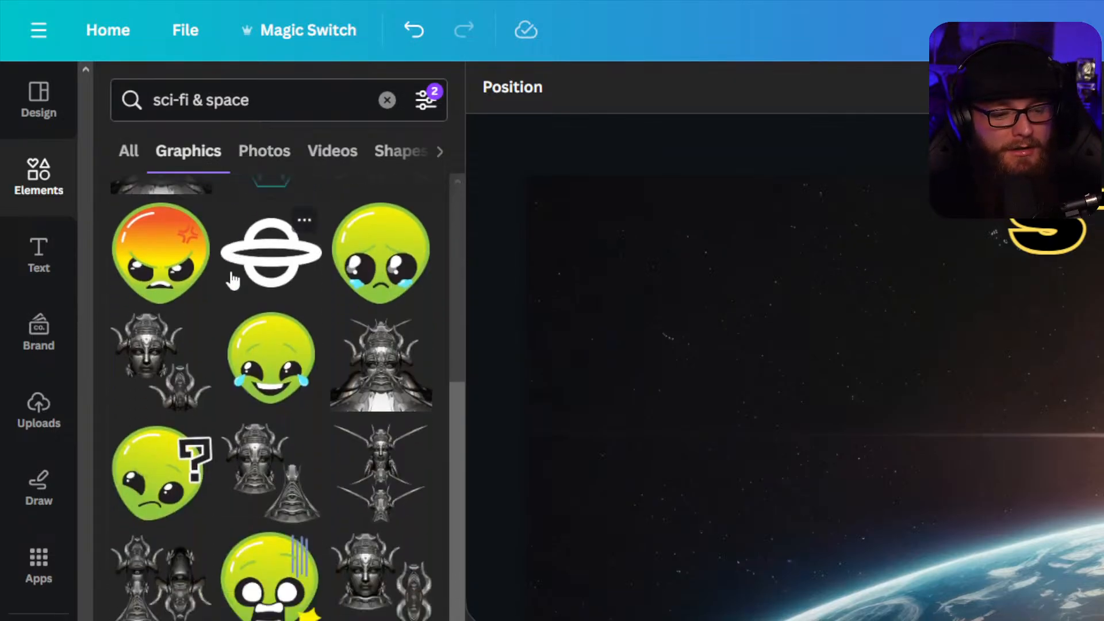
pyautogui.scroll(-5, 231, 279)
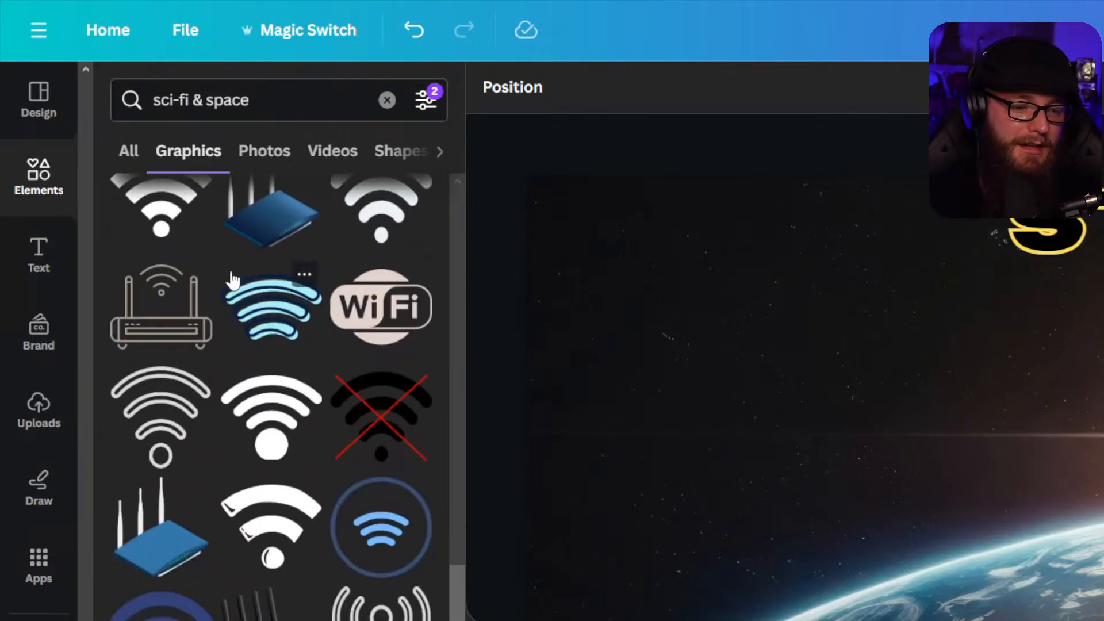
pyautogui.scroll(-8, 232, 278)
pyautogui.scroll(-7, 229, 279)
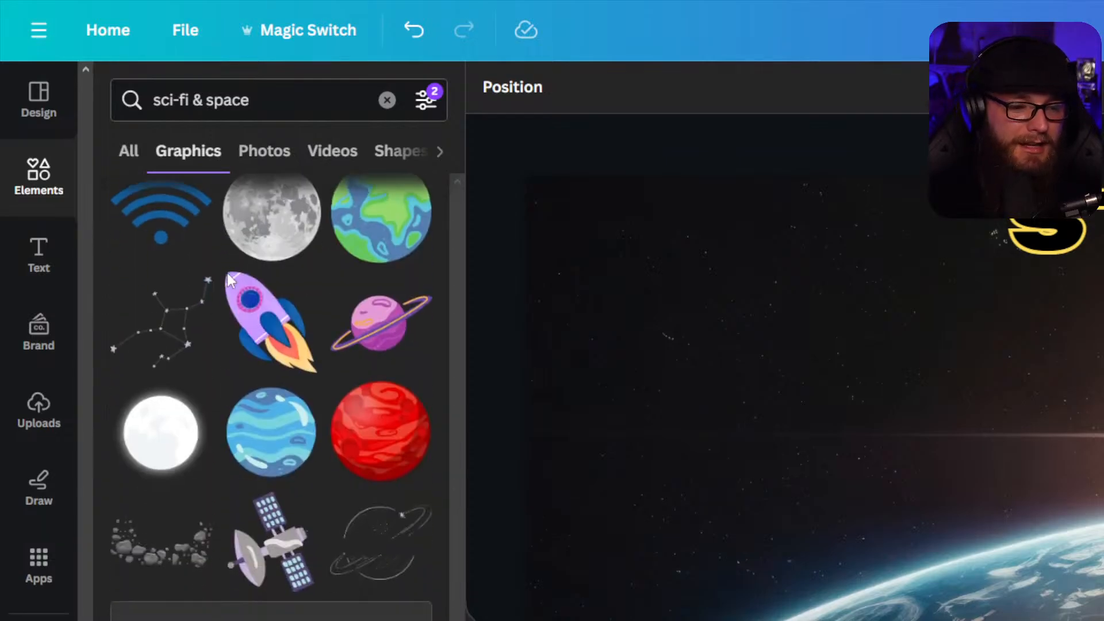
pyautogui.scroll(-10, 226, 275)
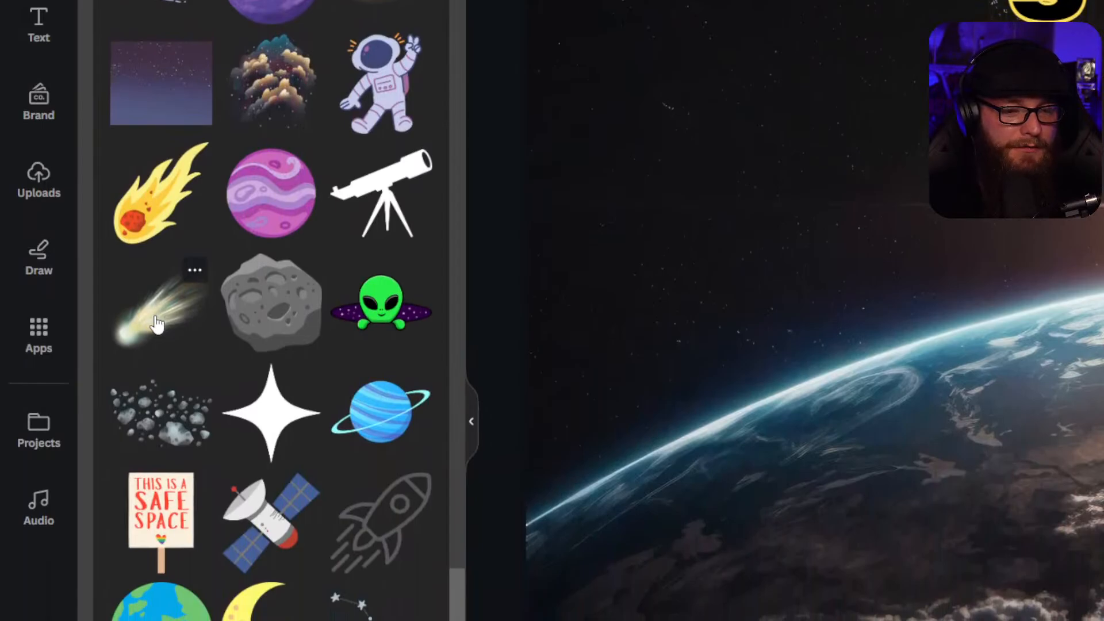
pyautogui.click(157, 324)
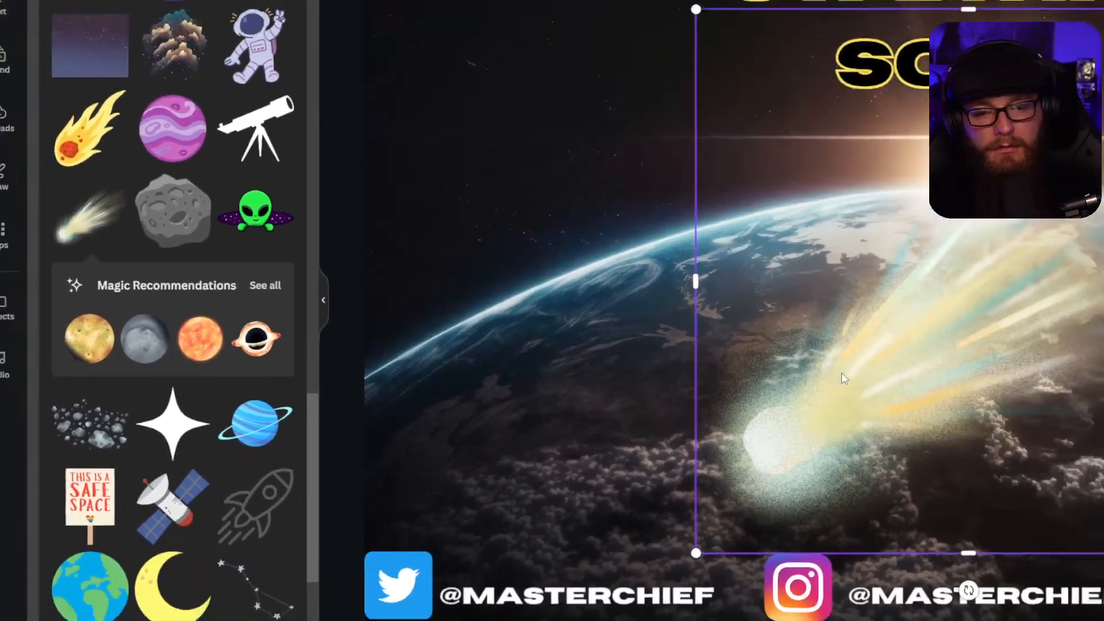
# Shrink the comet to roughly half its size and place it left of the STARTING SOON title, above the Earth's horizon.
pyautogui.moveTo(841, 374); pyautogui.dragTo(380, 258)
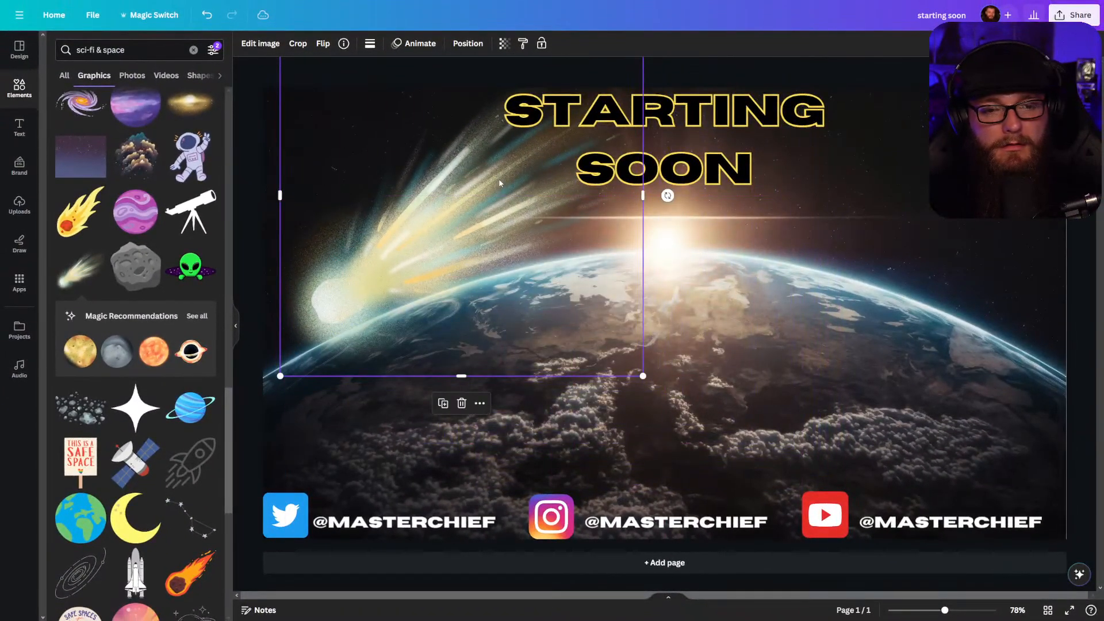
pyautogui.moveTo(501, 183); pyautogui.dragTo(500, 234)
pyautogui.moveTo(644, 67); pyautogui.dragTo(453, 257)
pyautogui.moveTo(358, 349); pyautogui.dragTo(390, 200)
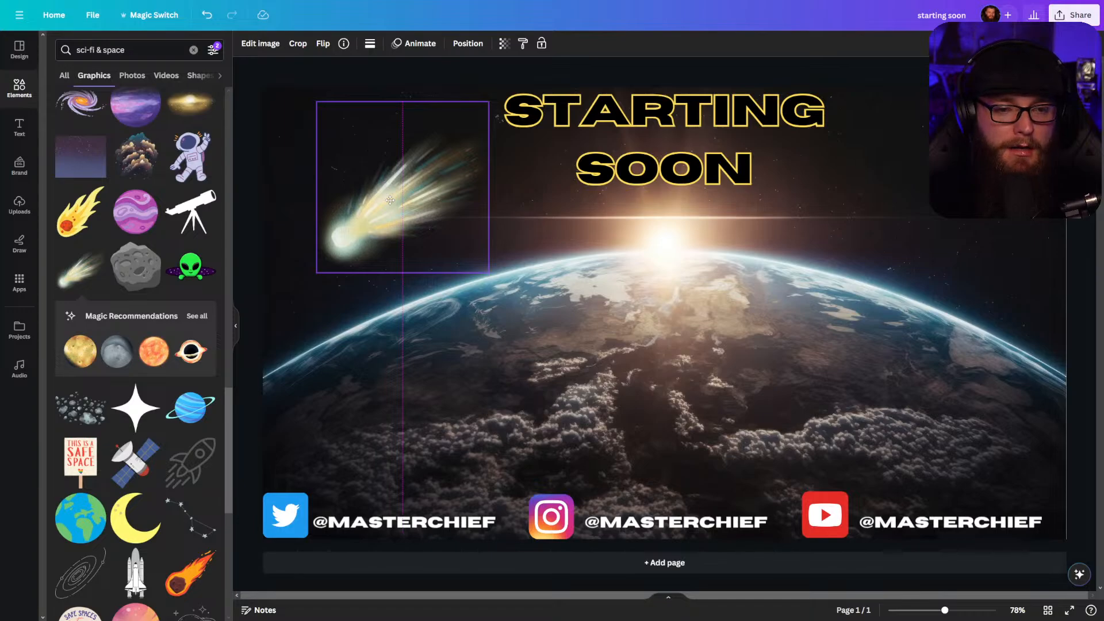
pyautogui.moveTo(389, 200); pyautogui.dragTo(390, 202)
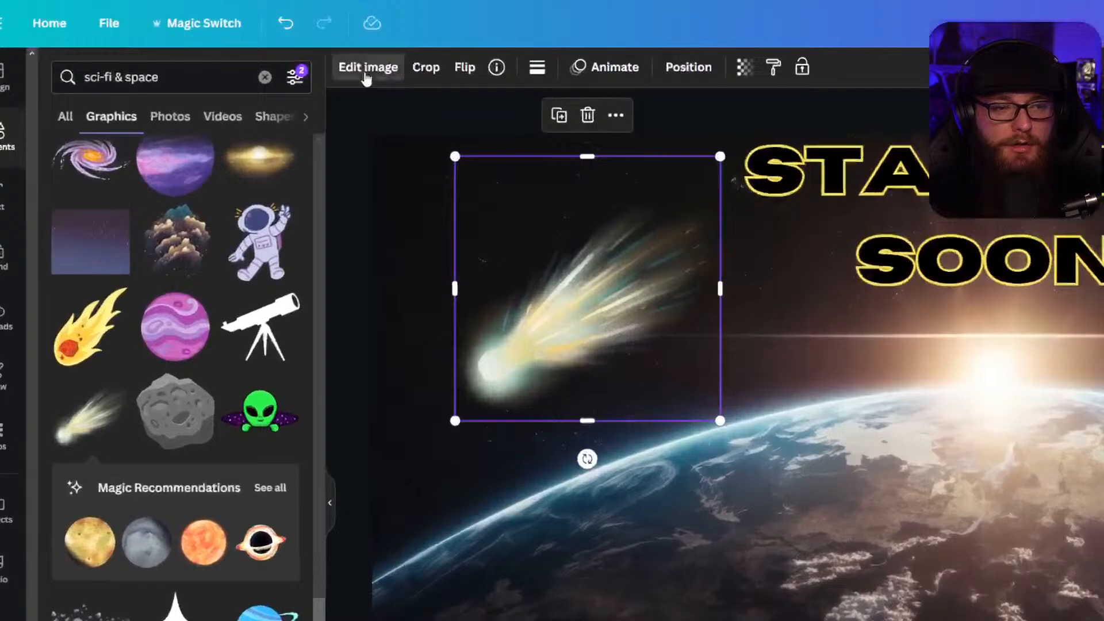
# Adjust the comet image to brightness -19, contrast 27 and saturation 100.
pyautogui.click(365, 78)
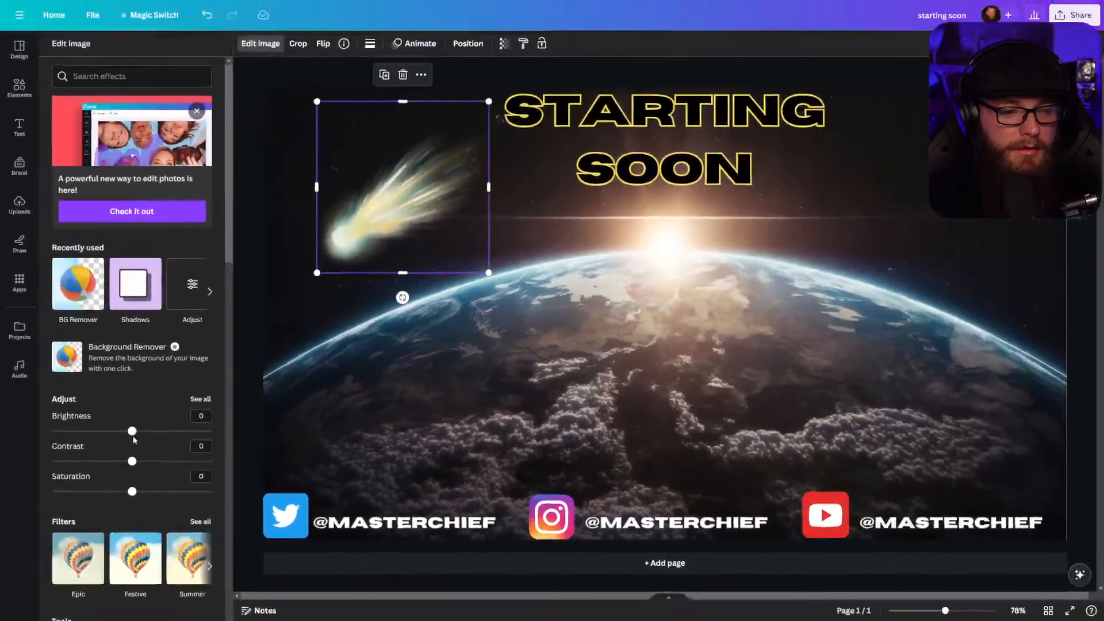
pyautogui.moveTo(131, 431); pyautogui.dragTo(233, 433)
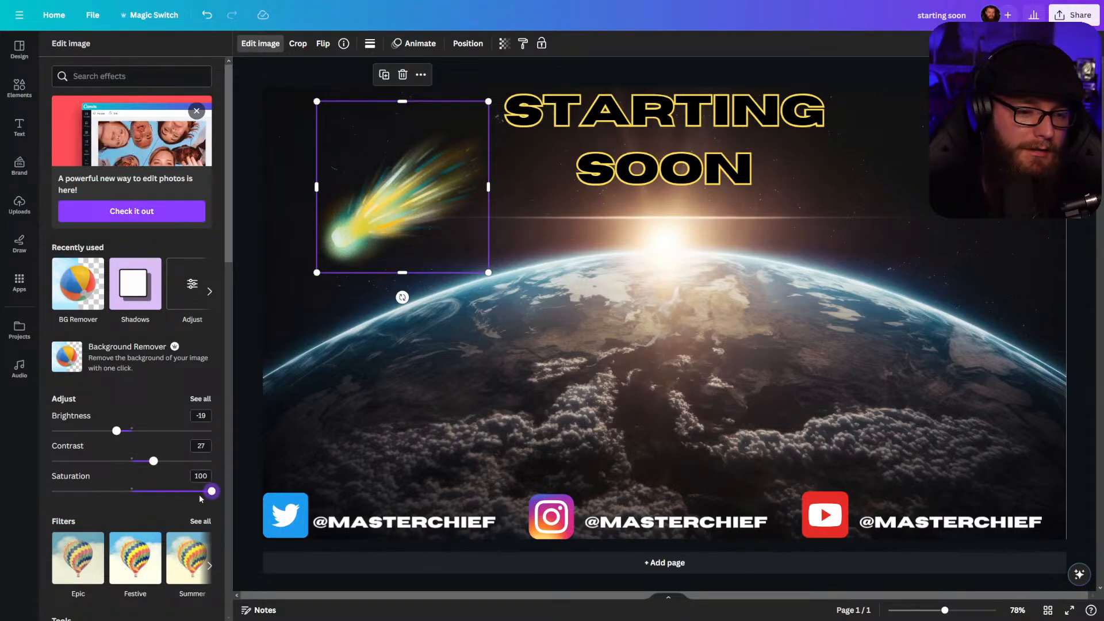
pyautogui.click(248, 404)
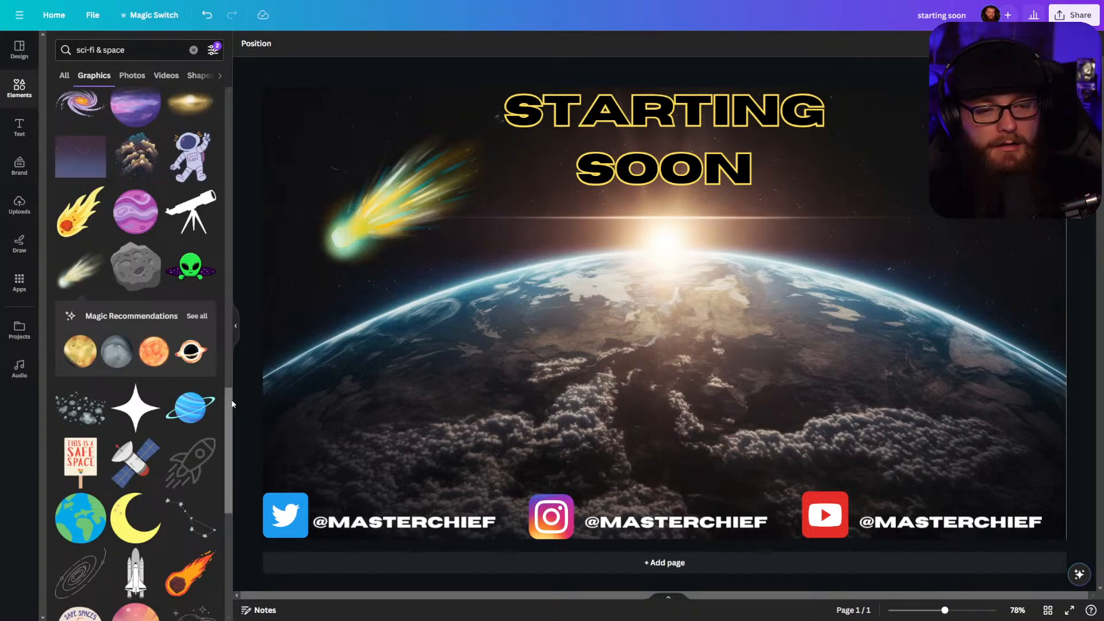
# Duplicate the comet, place the copy right of the title at the same height, and nudge the original slightly left.
pyautogui.click(396, 126)
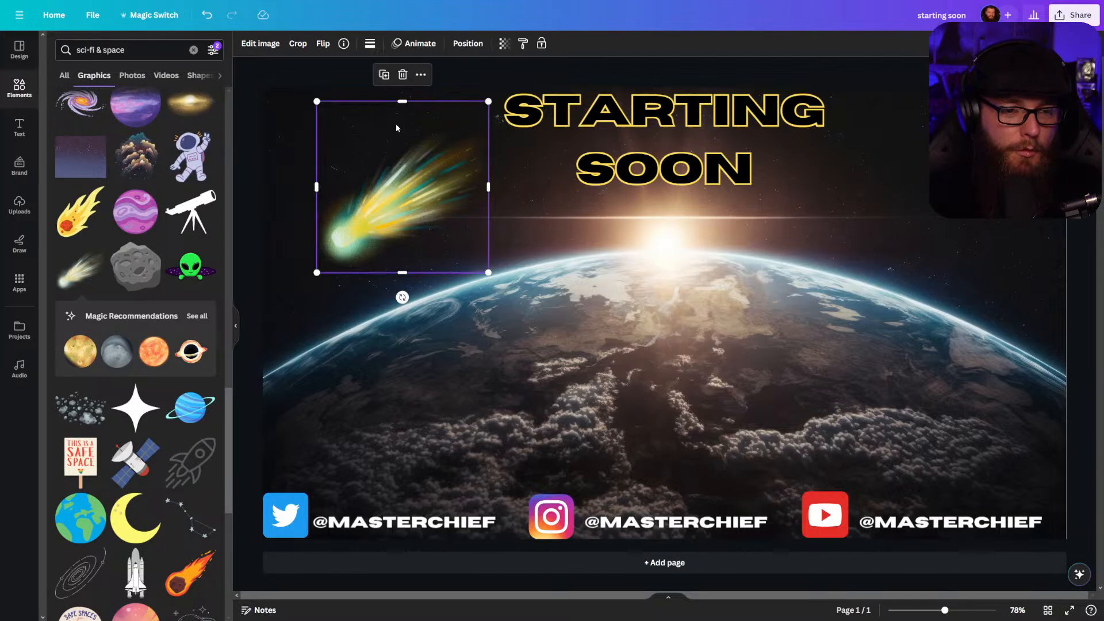
pyautogui.click(384, 76)
pyautogui.moveTo(401, 223); pyautogui.dragTo(927, 210)
pyautogui.moveTo(392, 213)
pyautogui.mouseDown()
pyautogui.moveTo(386, 229)
pyautogui.moveTo(387, 215)
pyautogui.mouseUp()
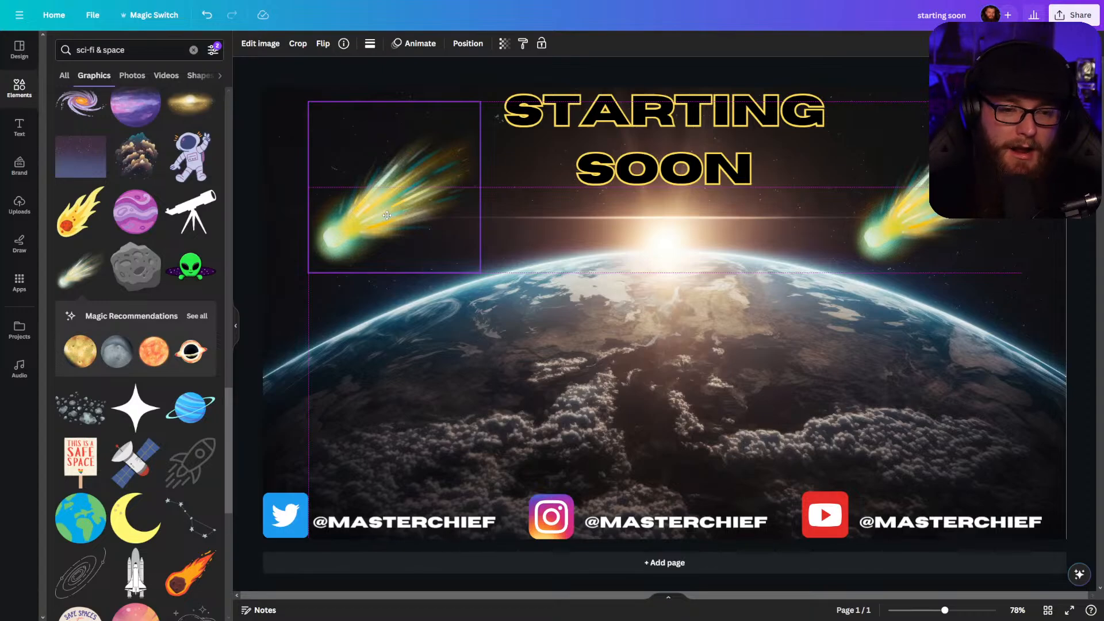
pyautogui.moveTo(387, 215); pyautogui.dragTo(386, 215)
# Flip the comet copy on the right side of the title horizontally.
pyautogui.click(931, 232)
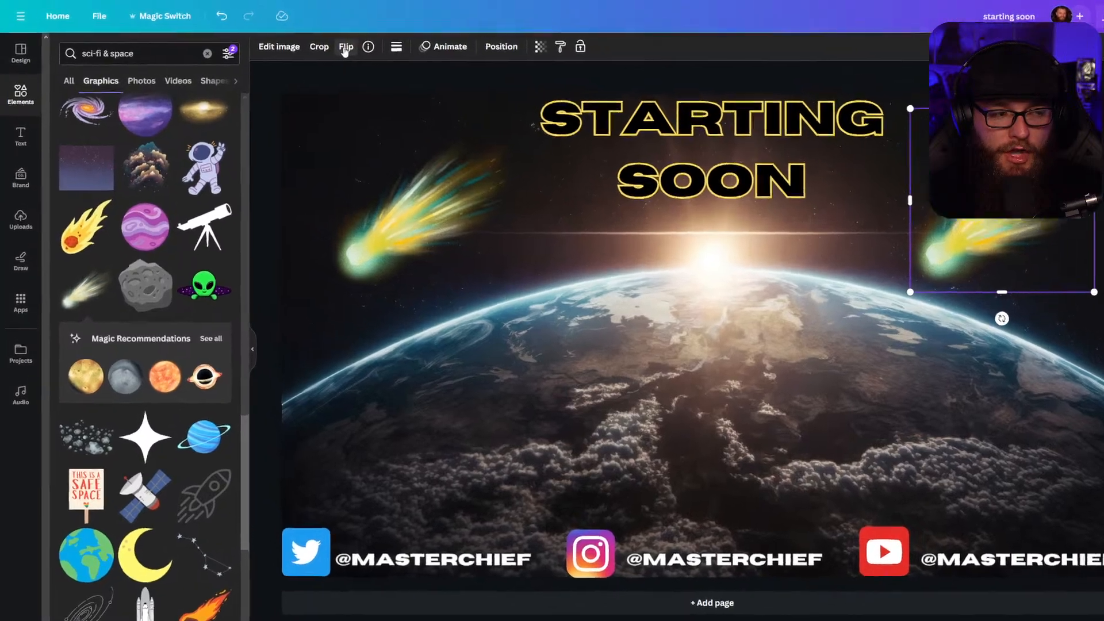
pyautogui.click(323, 44)
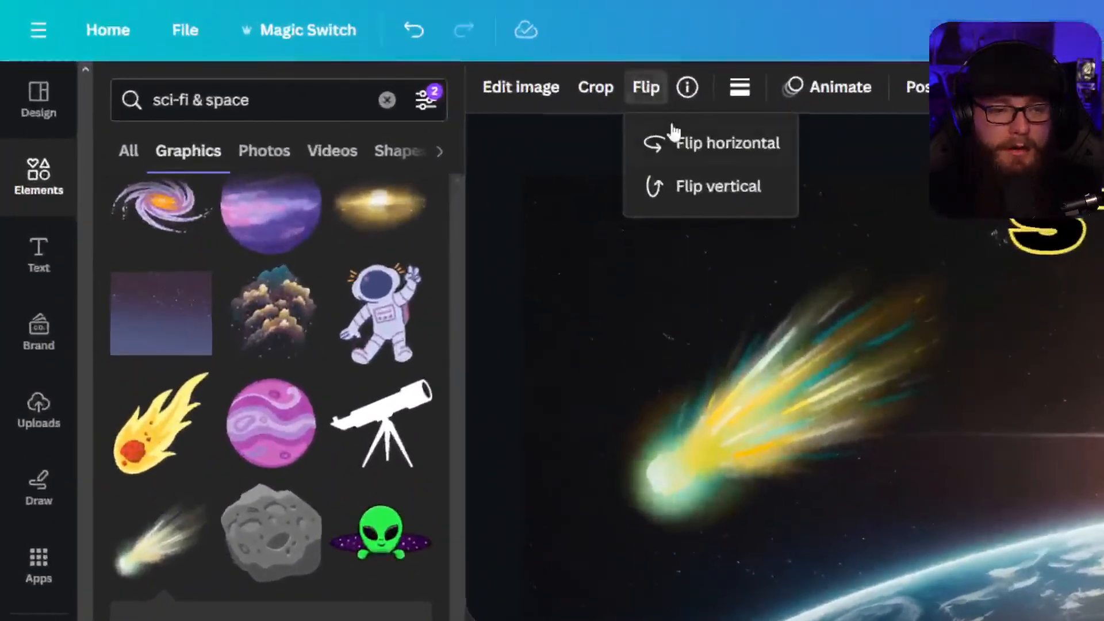
pyautogui.click(683, 147)
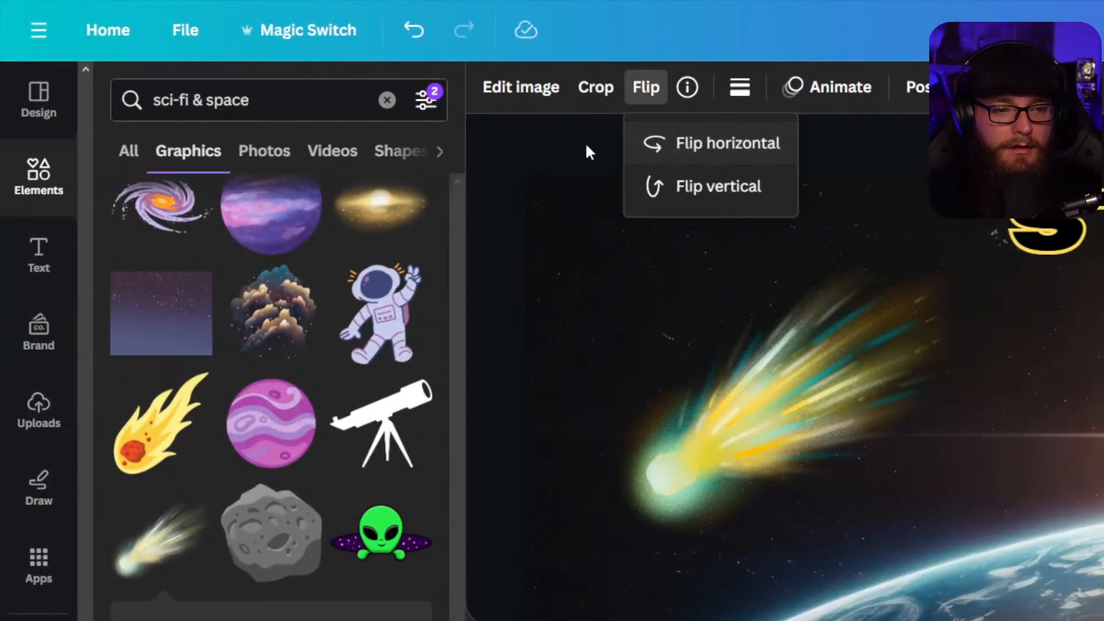
# Deselect the comet copy and preview the Starting Soon design in full screen.
pyautogui.click(563, 151)
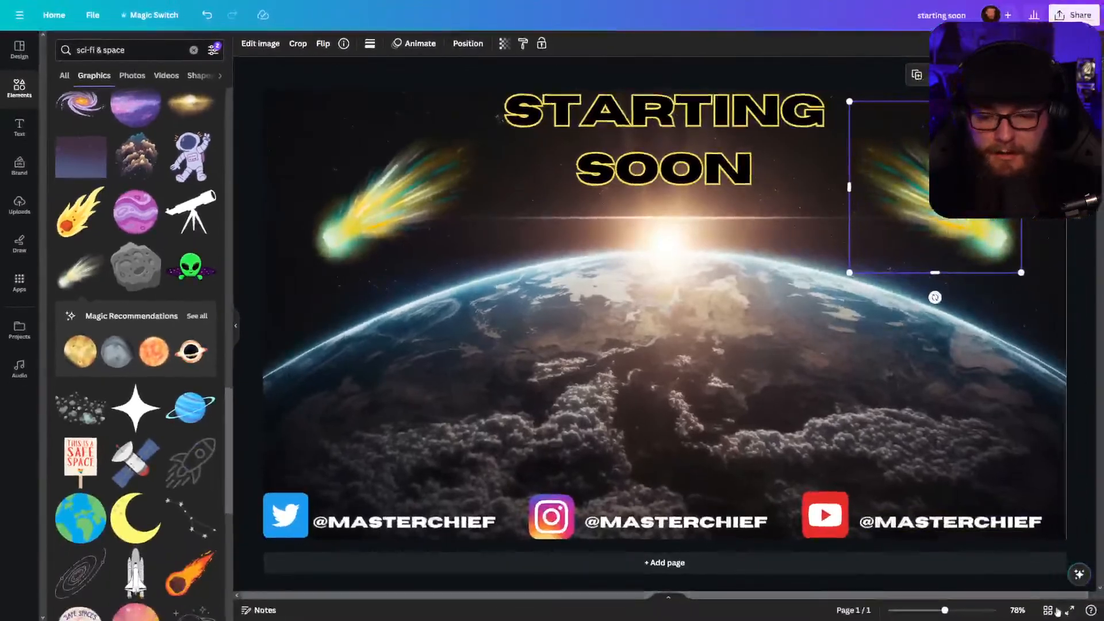
pyautogui.click(1086, 617)
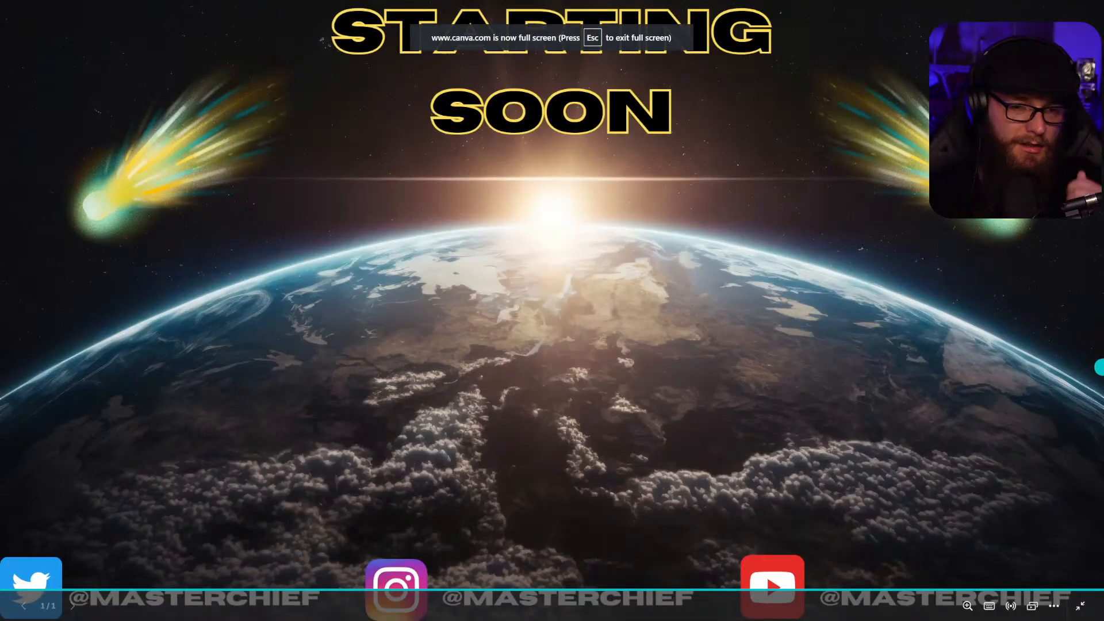
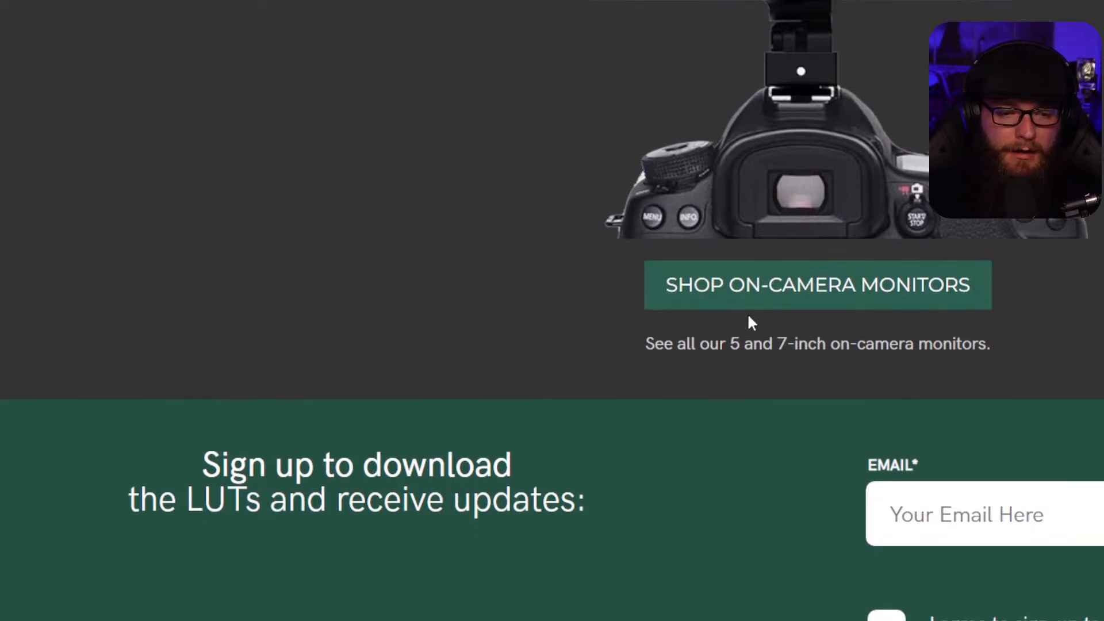
# Look over SmallHD's free movie look pack page up to its top, and return to PremiumBeat's free LUTs article.
pyautogui.scroll(1, 696, 313)
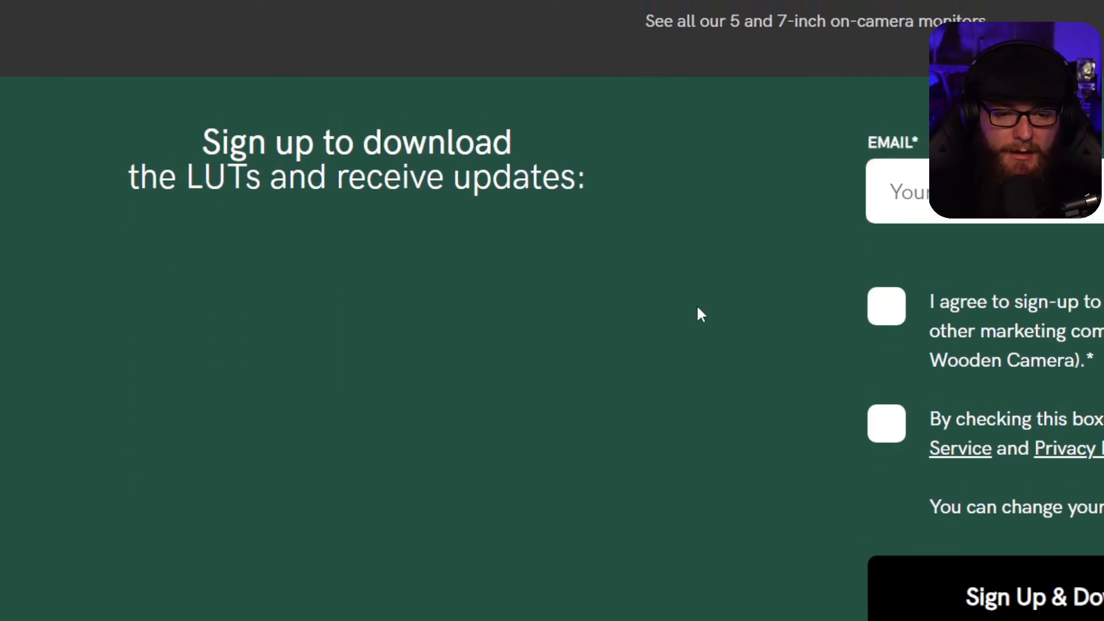
pyautogui.scroll(12, 699, 313)
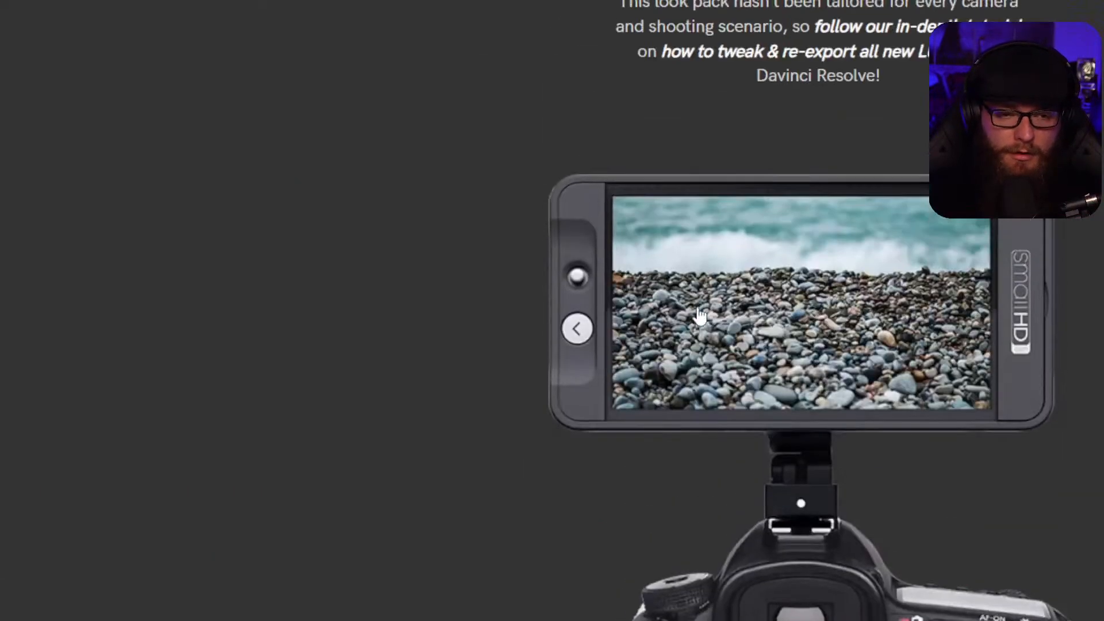
pyautogui.scroll(15, 699, 314)
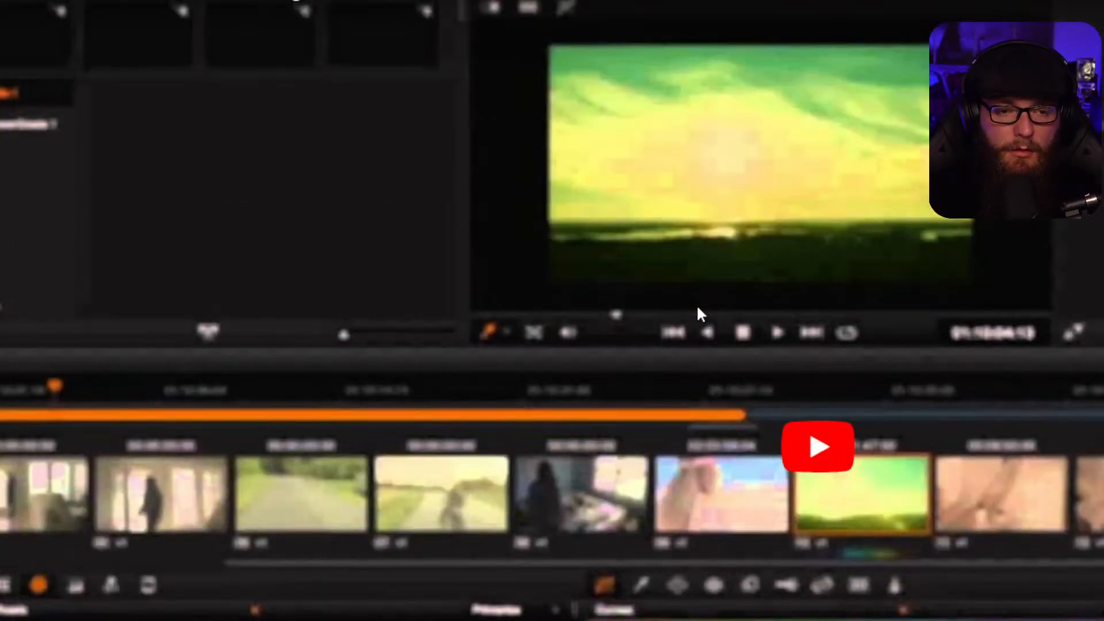
pyautogui.scroll(15, 698, 311)
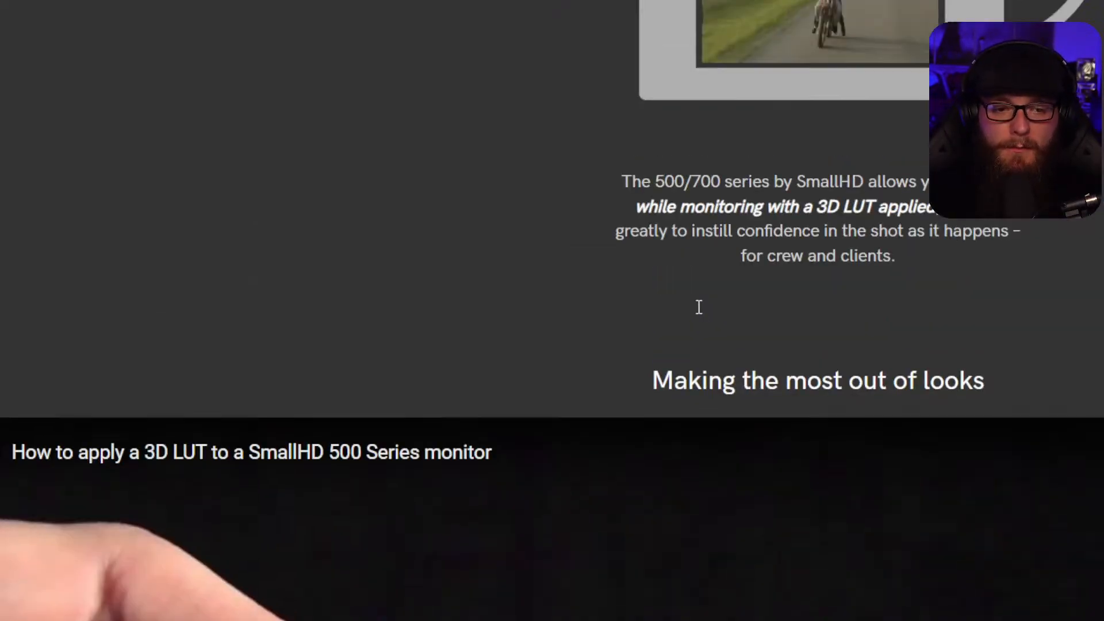
pyautogui.scroll(15, 698, 314)
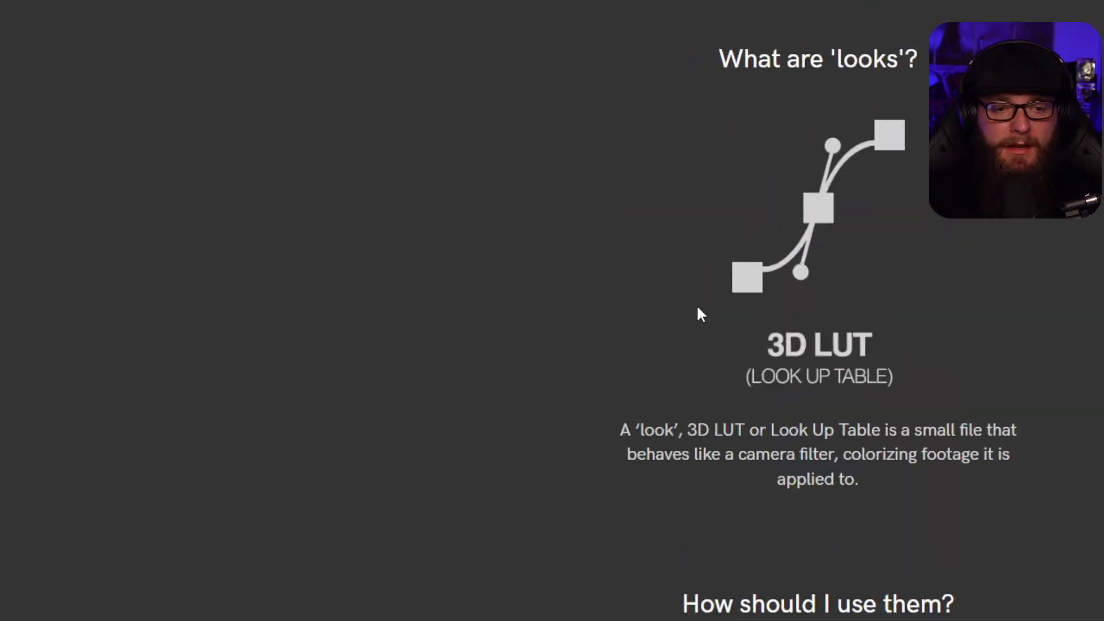
pyautogui.scroll(10, 698, 314)
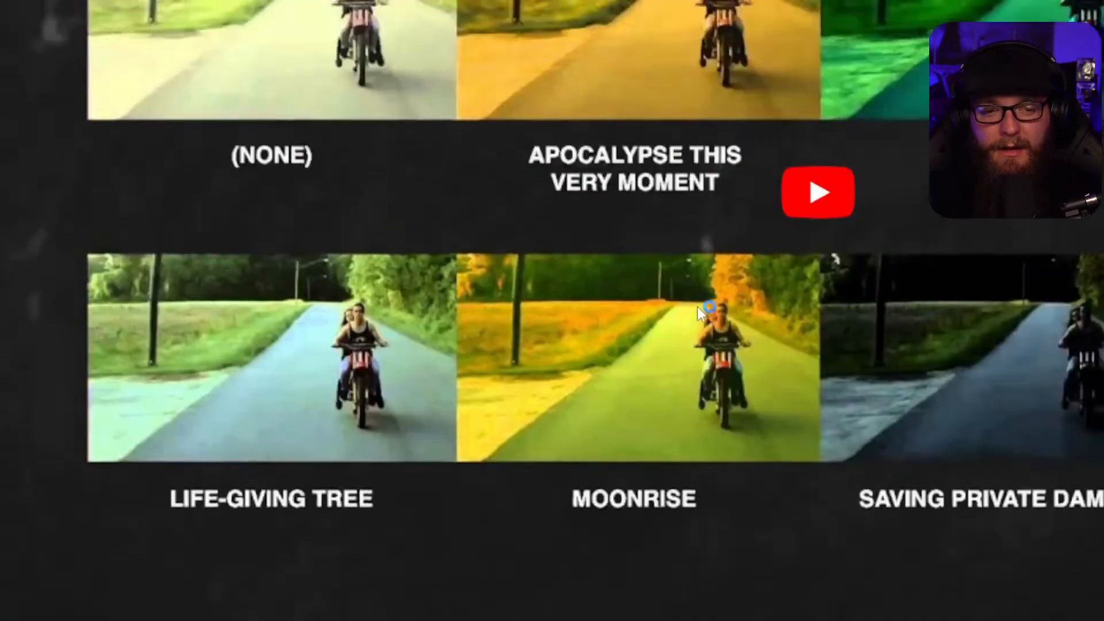
pyautogui.scroll(3, 696, 313)
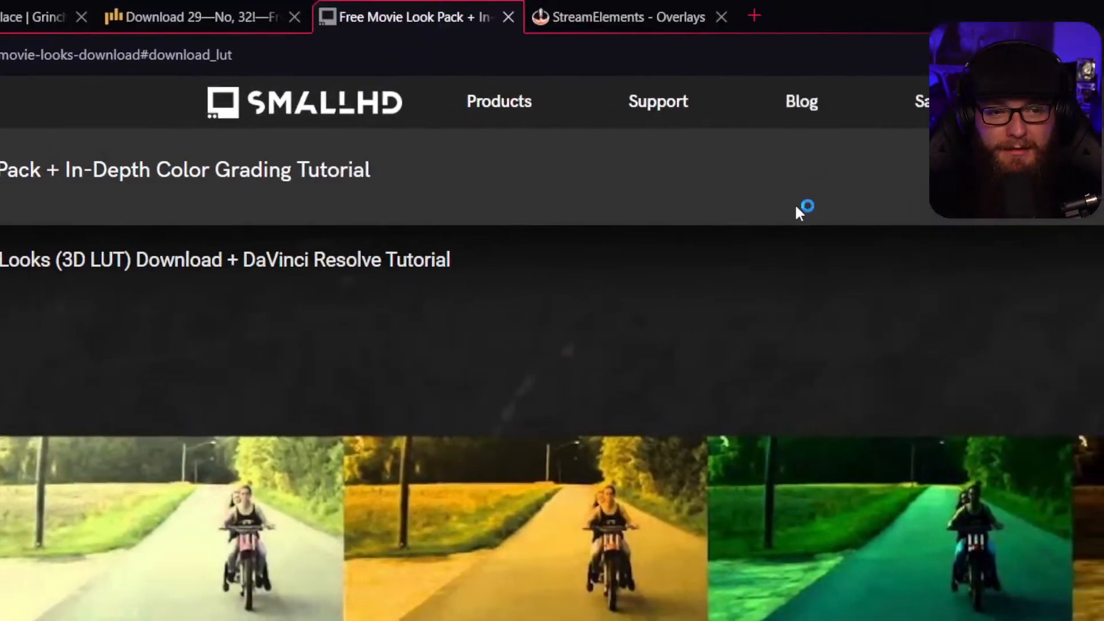
pyautogui.scroll(-1, 770, 221)
pyautogui.click(232, 12)
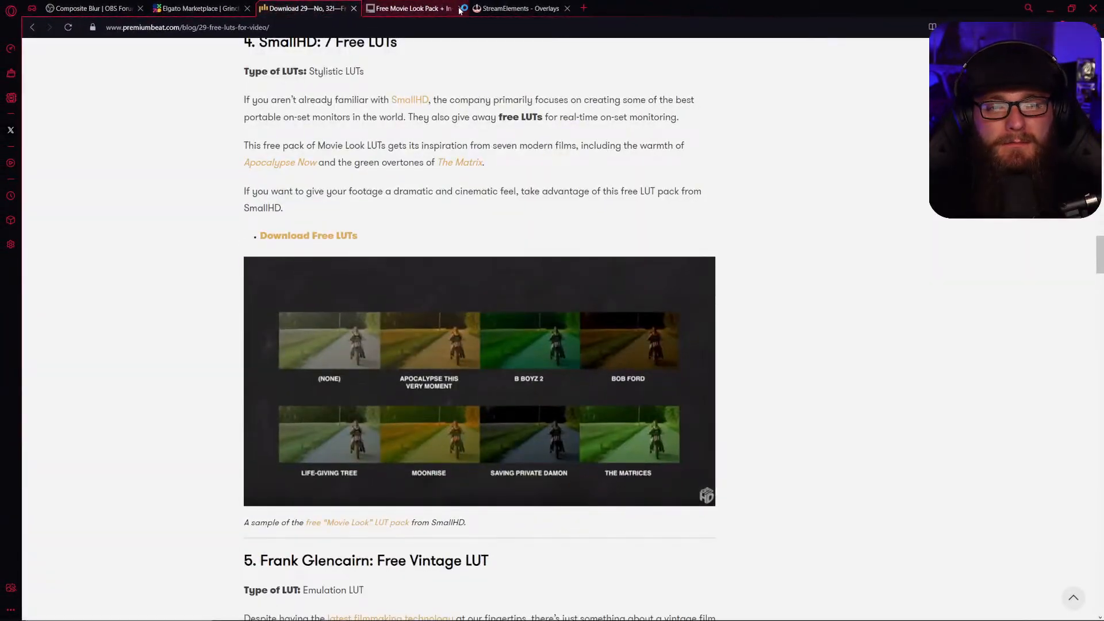
# Search the PremiumBeat blog for "lut" and look through the first page of results.
pyautogui.scroll(10, 581, 220)
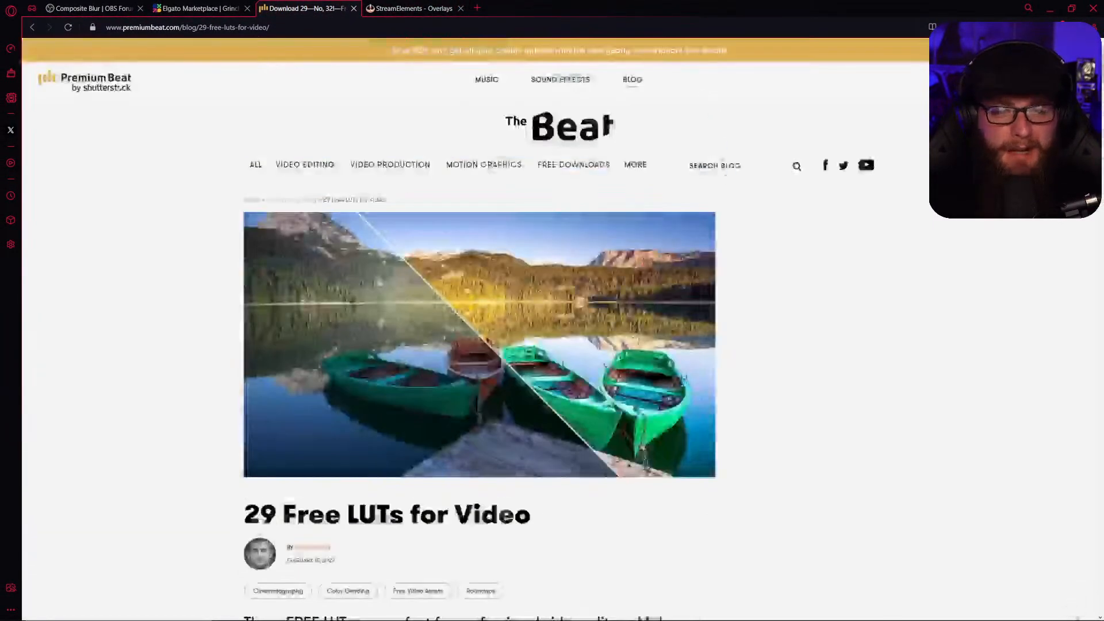
pyautogui.click(726, 164)
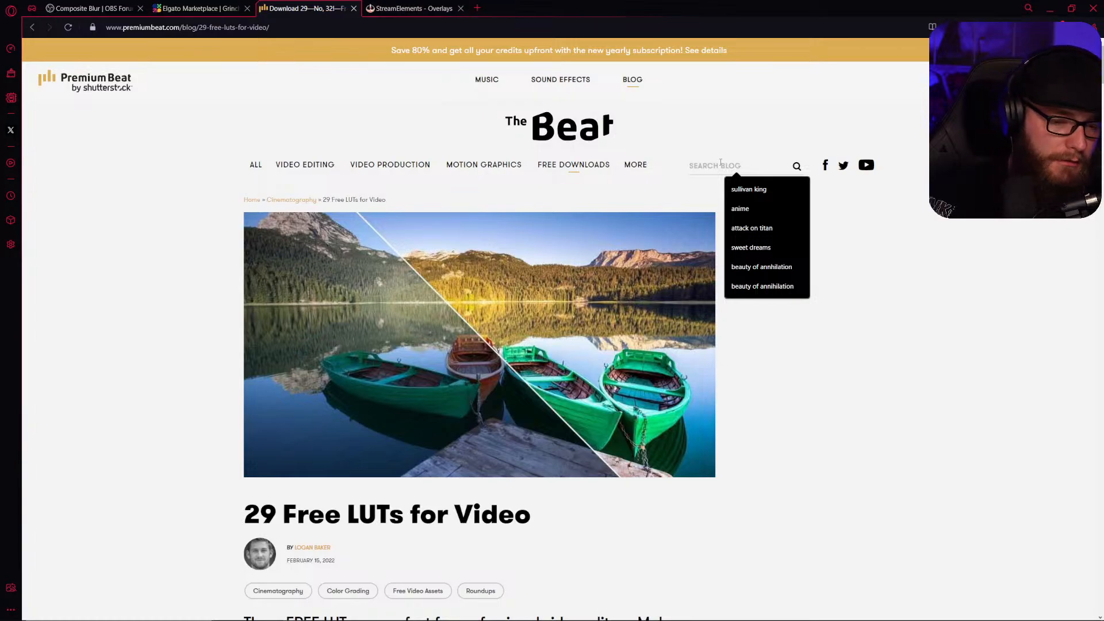
pyautogui.write('lut')
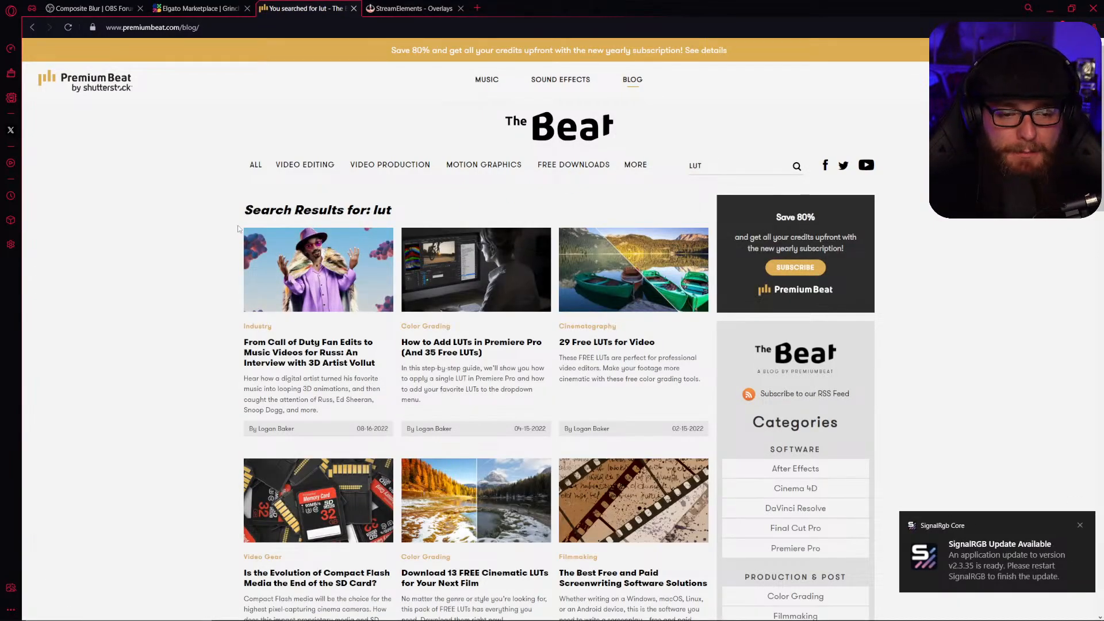
pyautogui.scroll(-2, 238, 228)
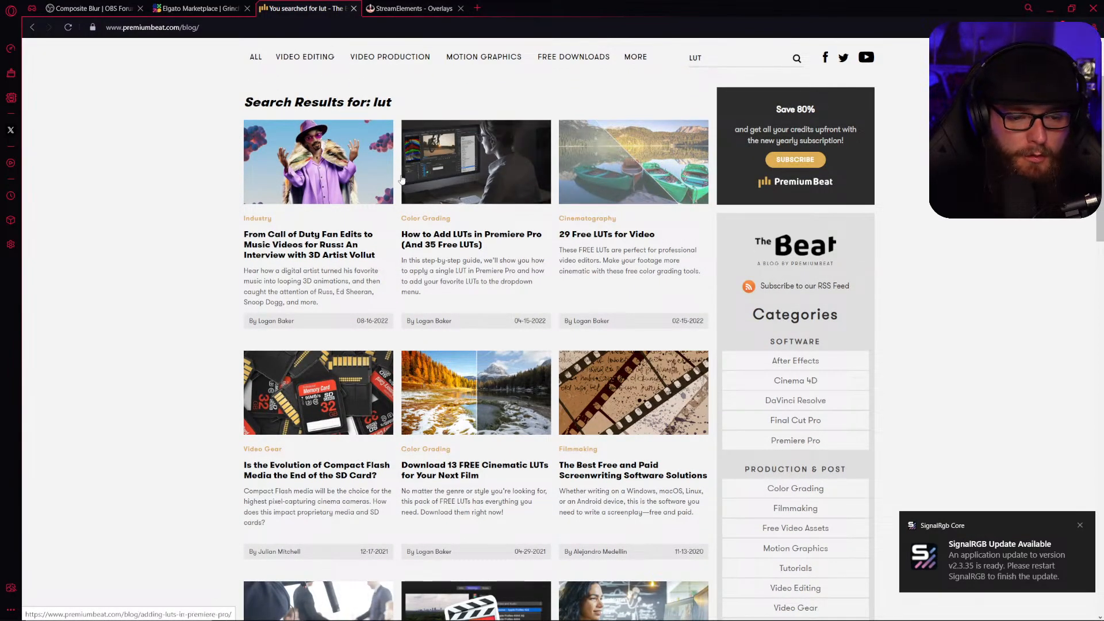
pyautogui.scroll(-8, 461, 197)
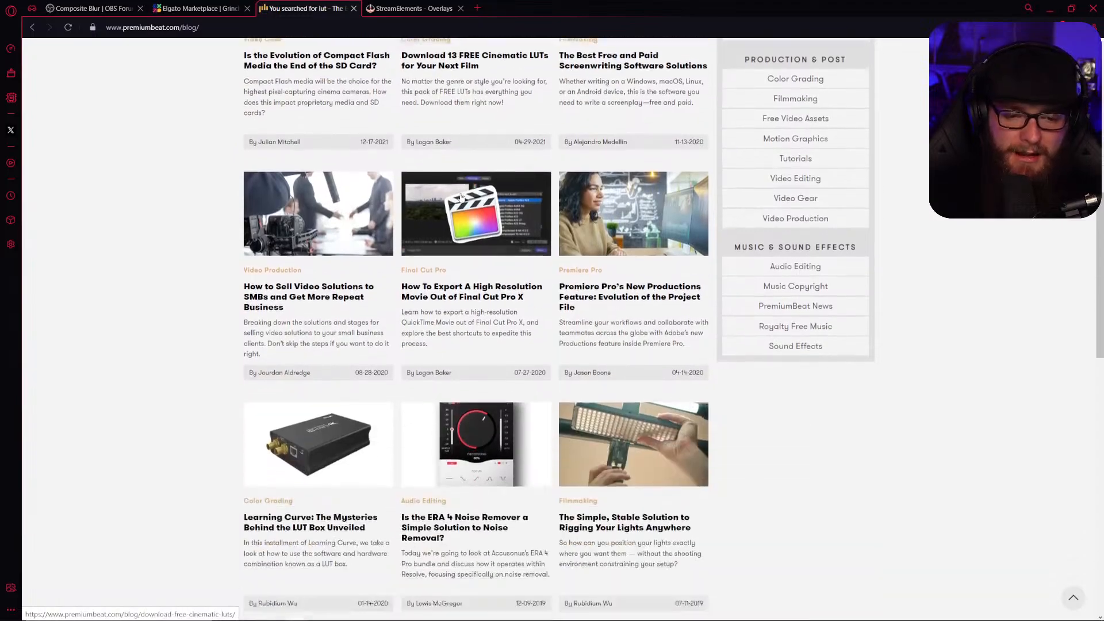
pyautogui.scroll(-4, 461, 197)
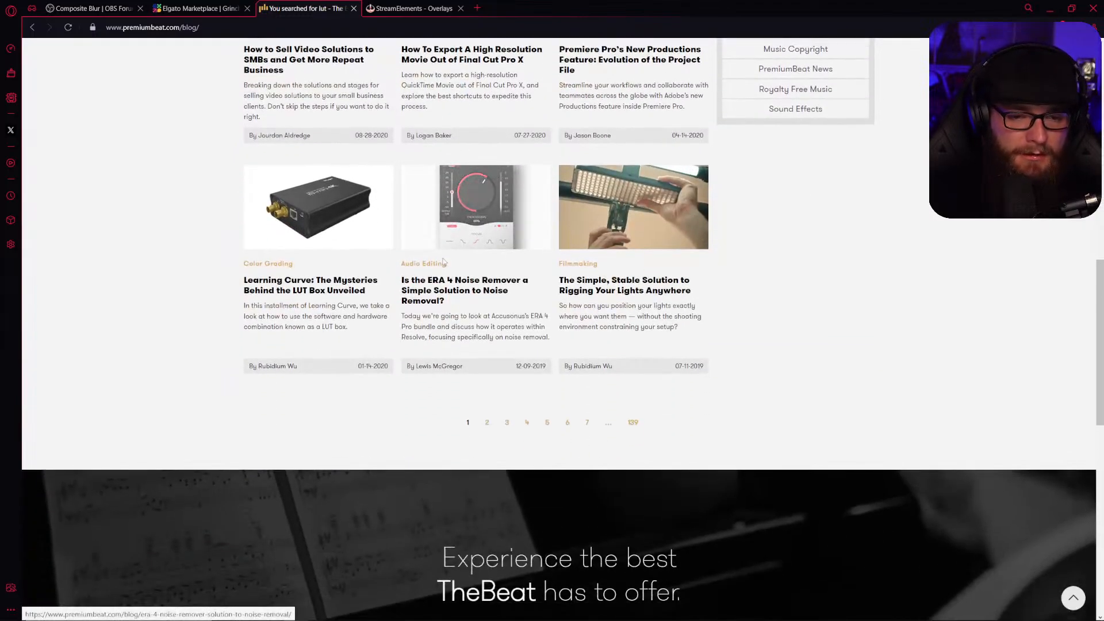
# Open page 2 of the "lut" search results and look through the listed articles.
pyautogui.click(490, 425)
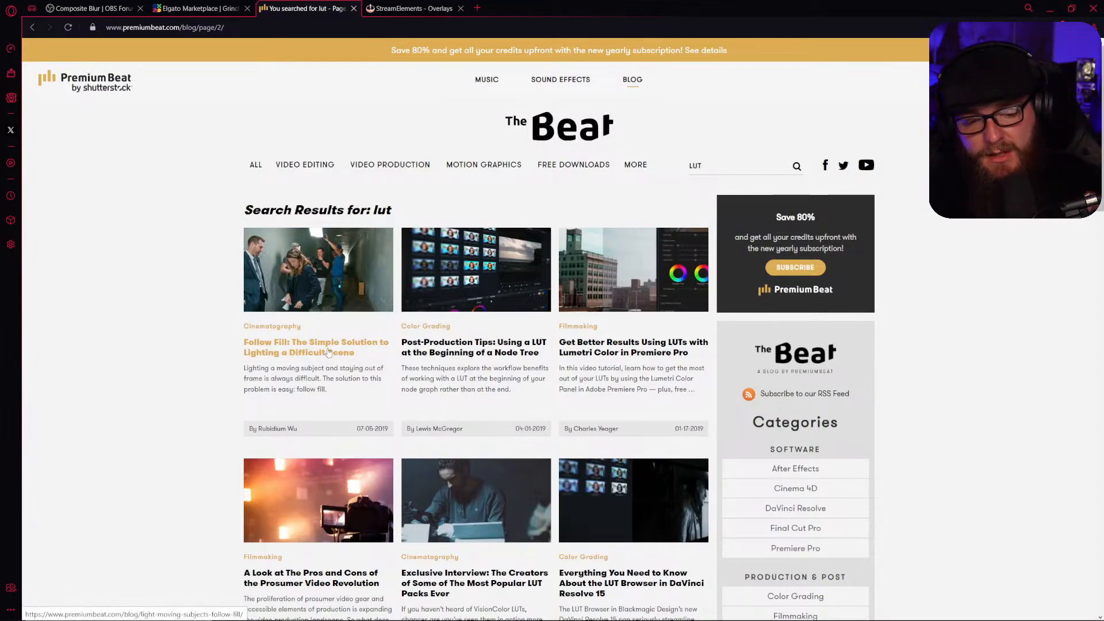
pyautogui.scroll(-3, 352, 361)
pyautogui.scroll(-1, 233, 295)
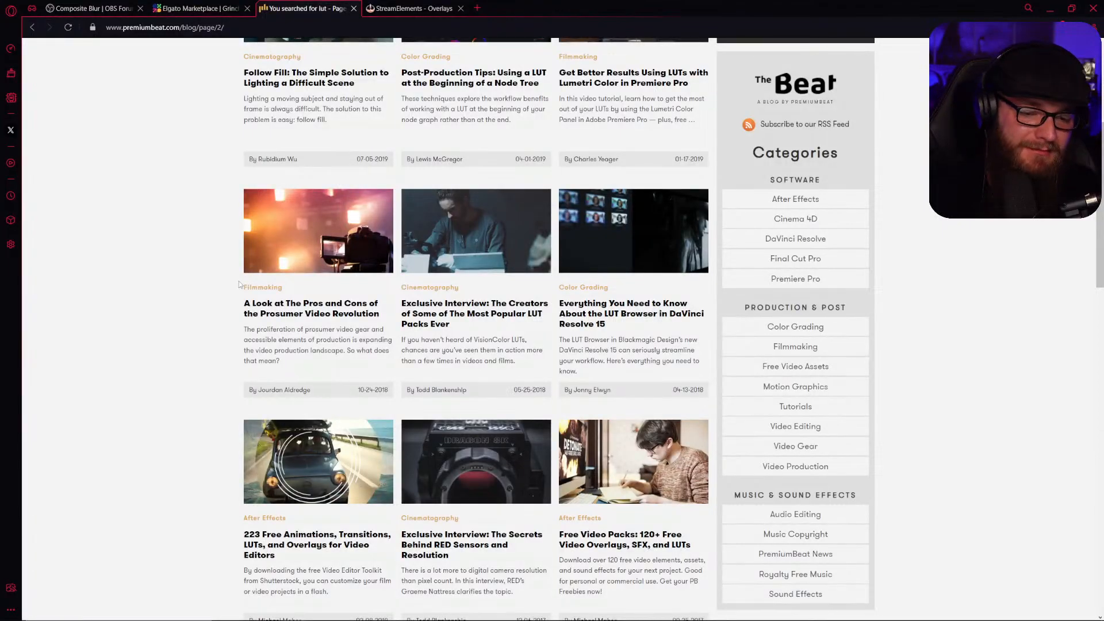
pyautogui.scroll(-6, 239, 284)
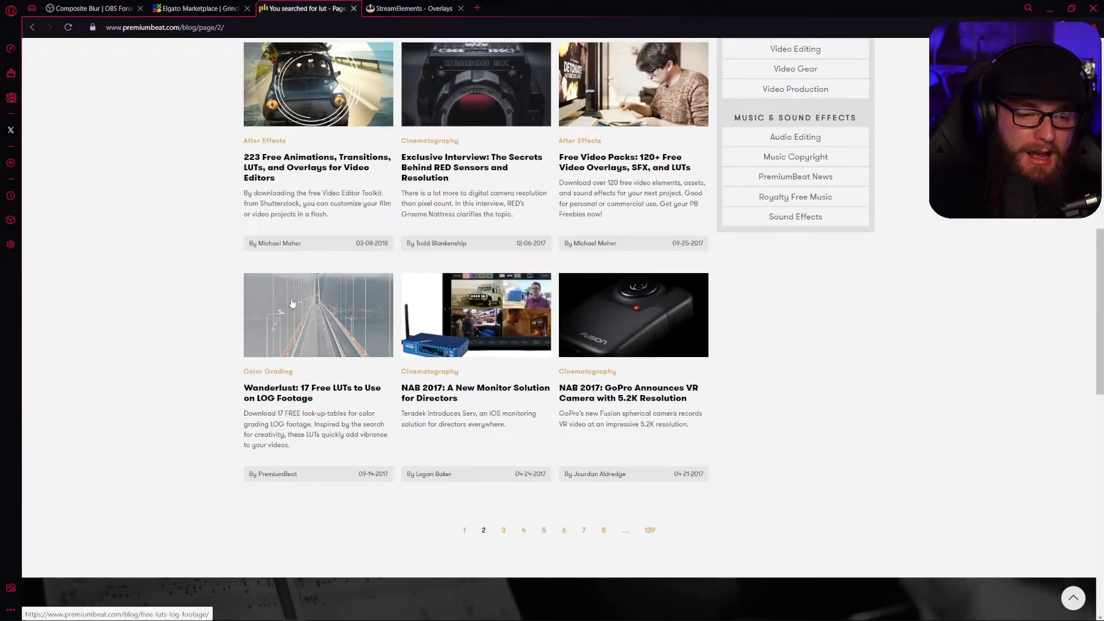
pyautogui.scroll(8, 292, 303)
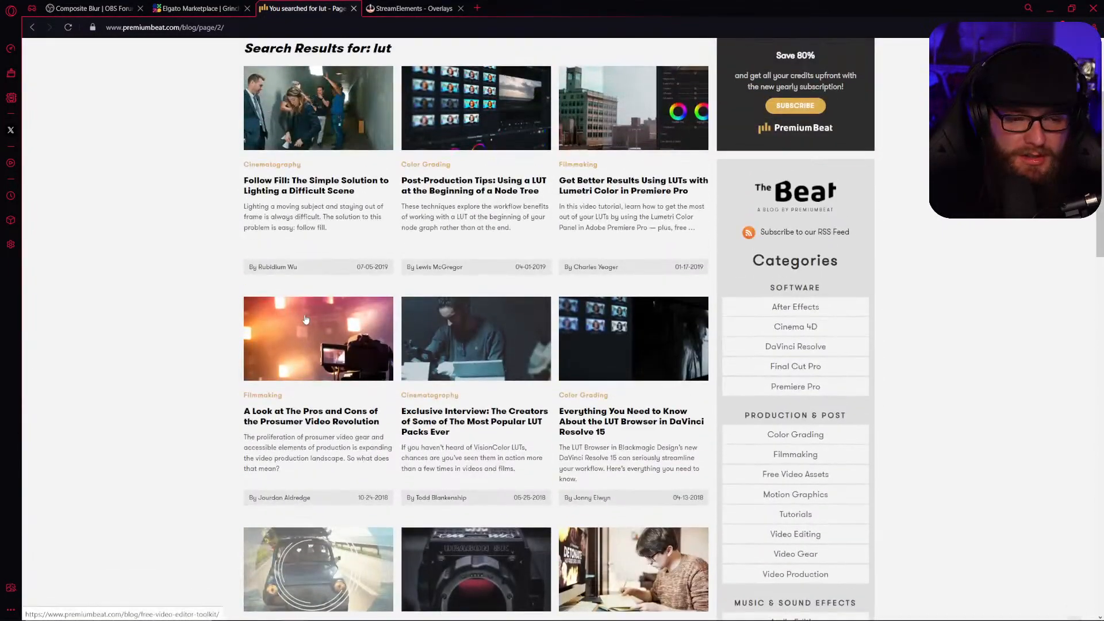
pyautogui.scroll(3, 305, 319)
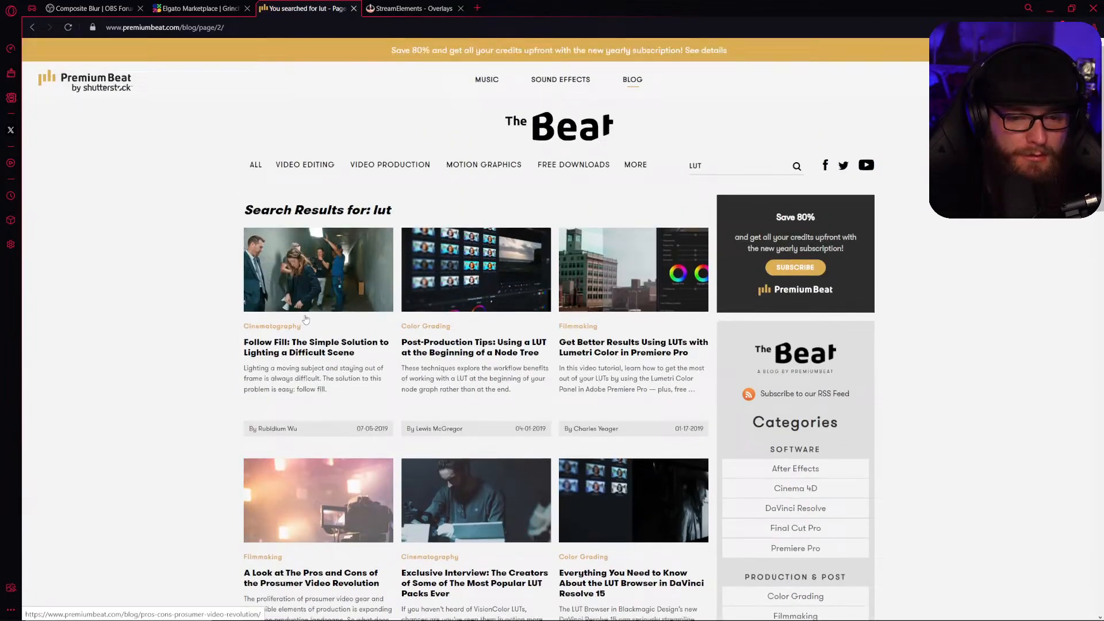
# Open the article "Get Better Results Using LUTs with Lumetri Color in Premiere Pro" and skim it to the end.
pyautogui.click(602, 263)
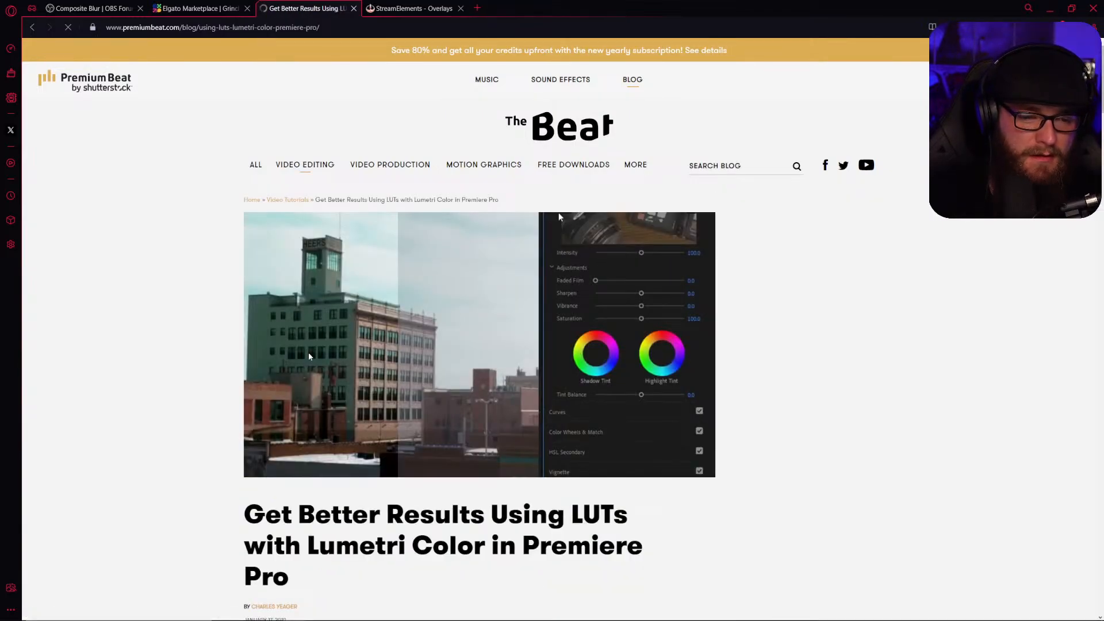
pyautogui.scroll(-6, 304, 351)
pyautogui.scroll(-8, 303, 353)
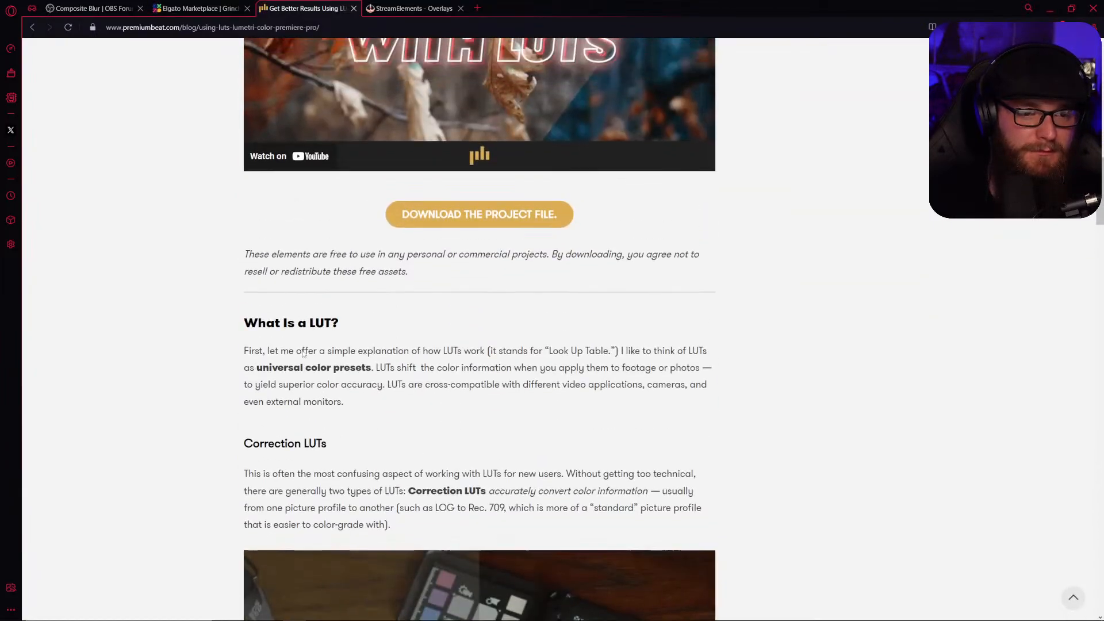
pyautogui.scroll(4, 368, 258)
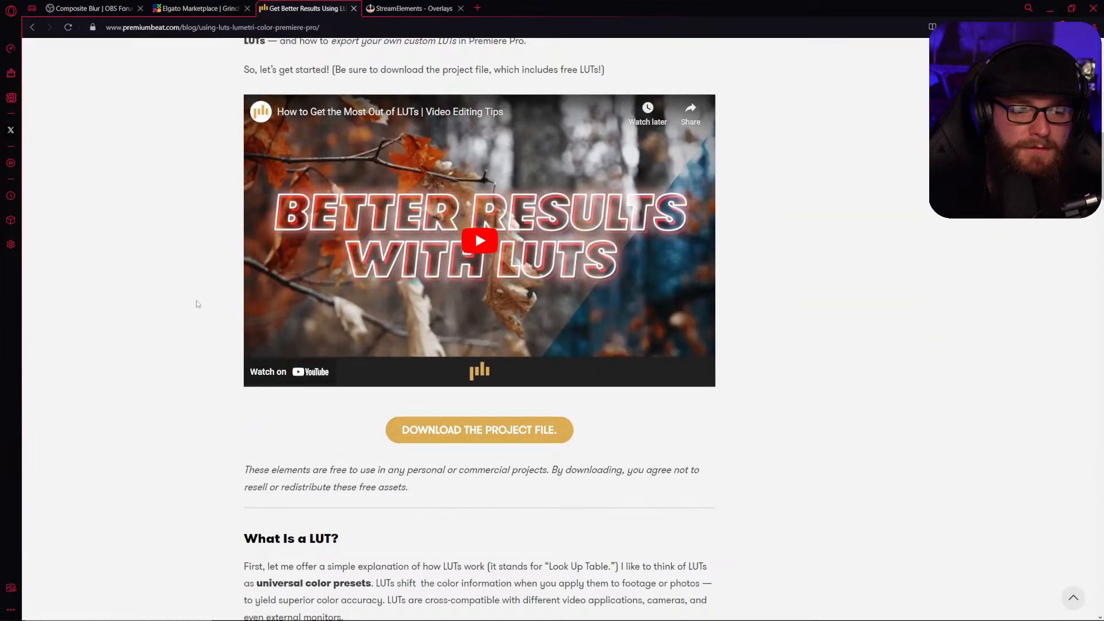
pyautogui.scroll(-6, 195, 304)
pyautogui.scroll(-12, 194, 305)
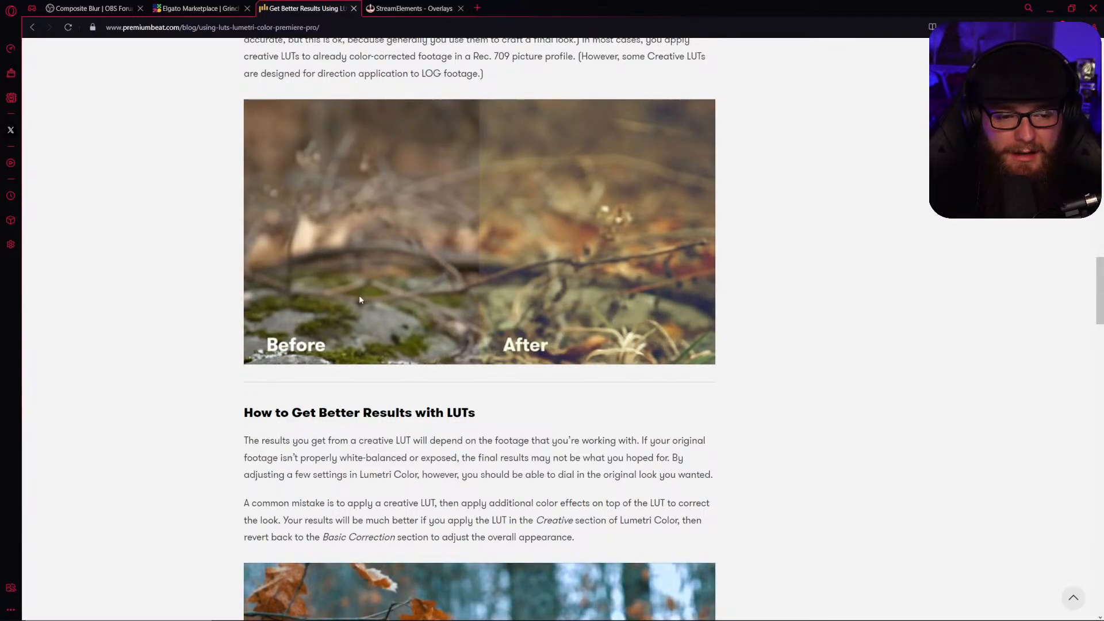
pyautogui.scroll(-5, 359, 295)
pyautogui.scroll(-20, 360, 299)
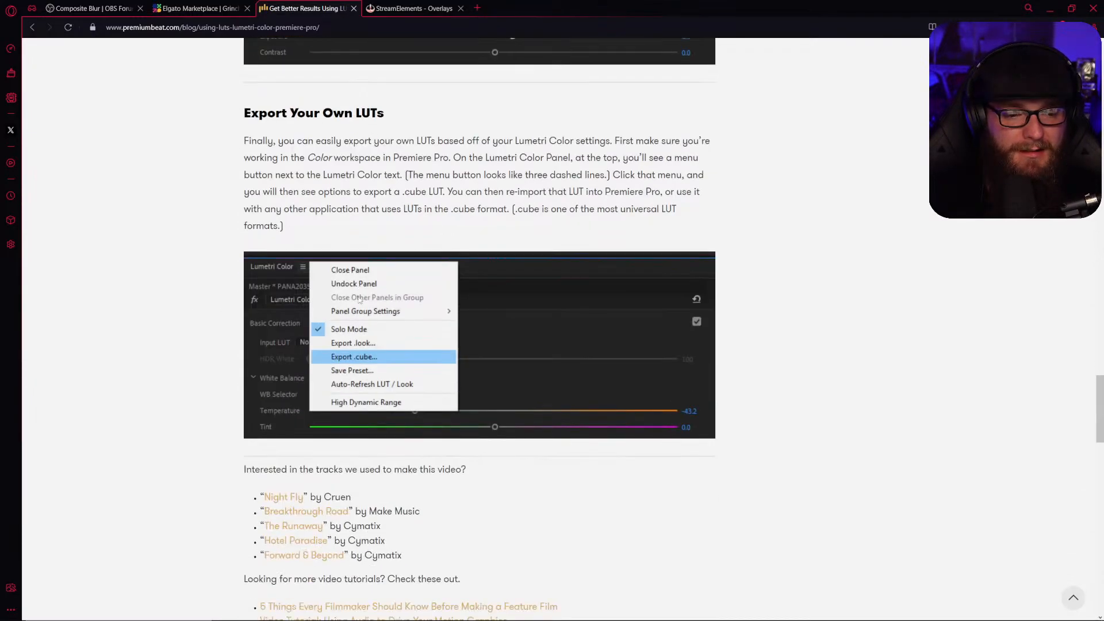
pyautogui.scroll(-10, 359, 299)
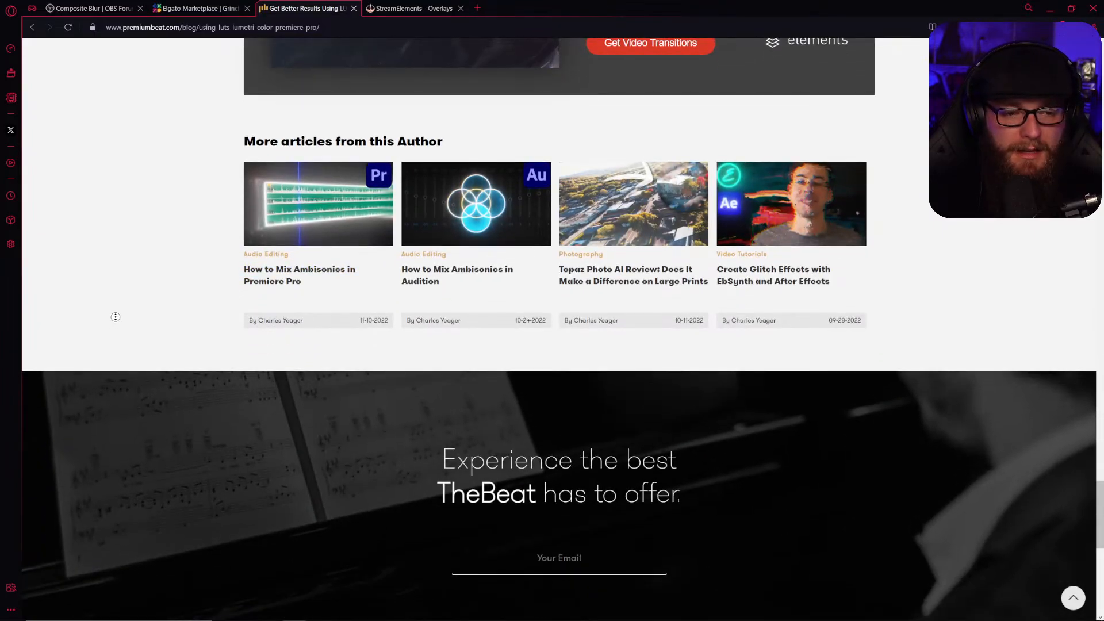
# Try to download the LUT article's project file and close the page it opens.
pyautogui.scroll(20, 201, 70)
pyautogui.scroll(15, 201, 70)
pyautogui.scroll(-10, 481, 408)
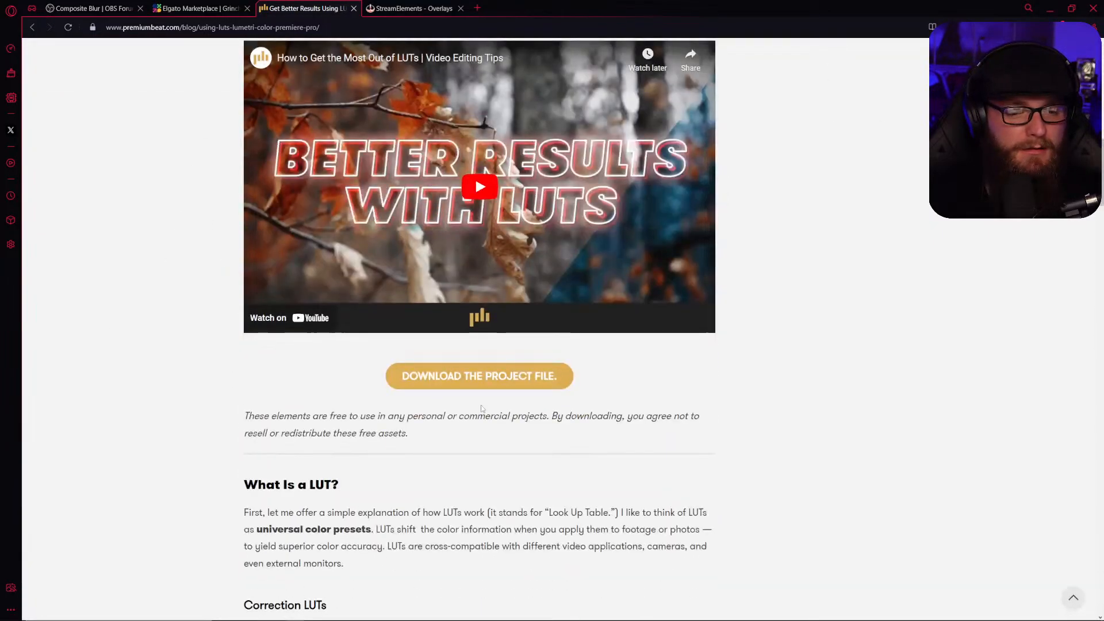
pyautogui.click(466, 378)
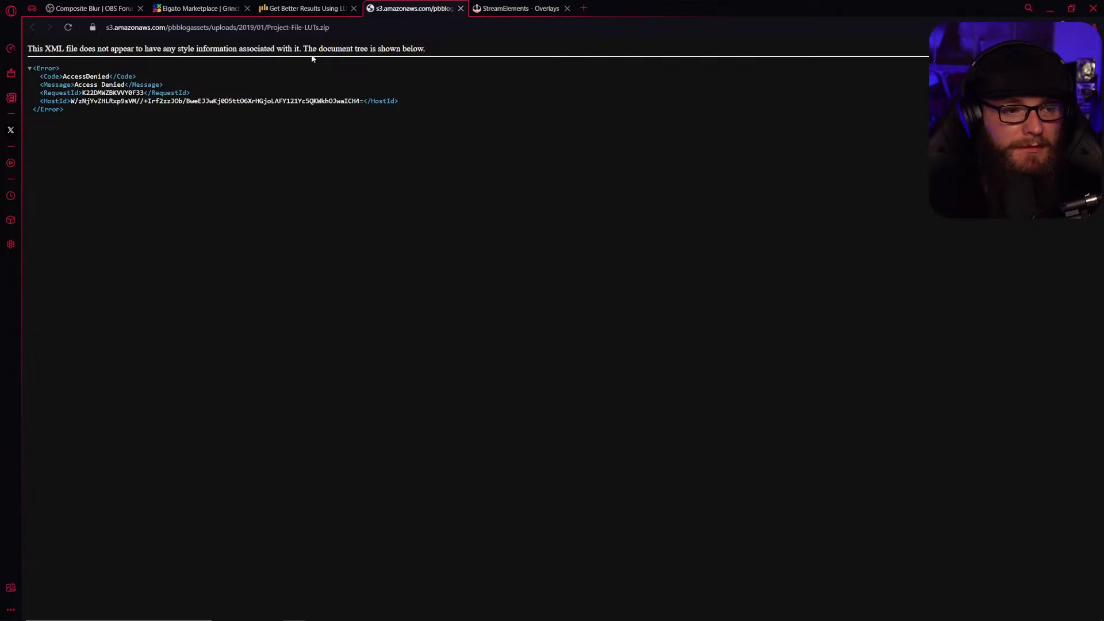
pyautogui.click(460, 8)
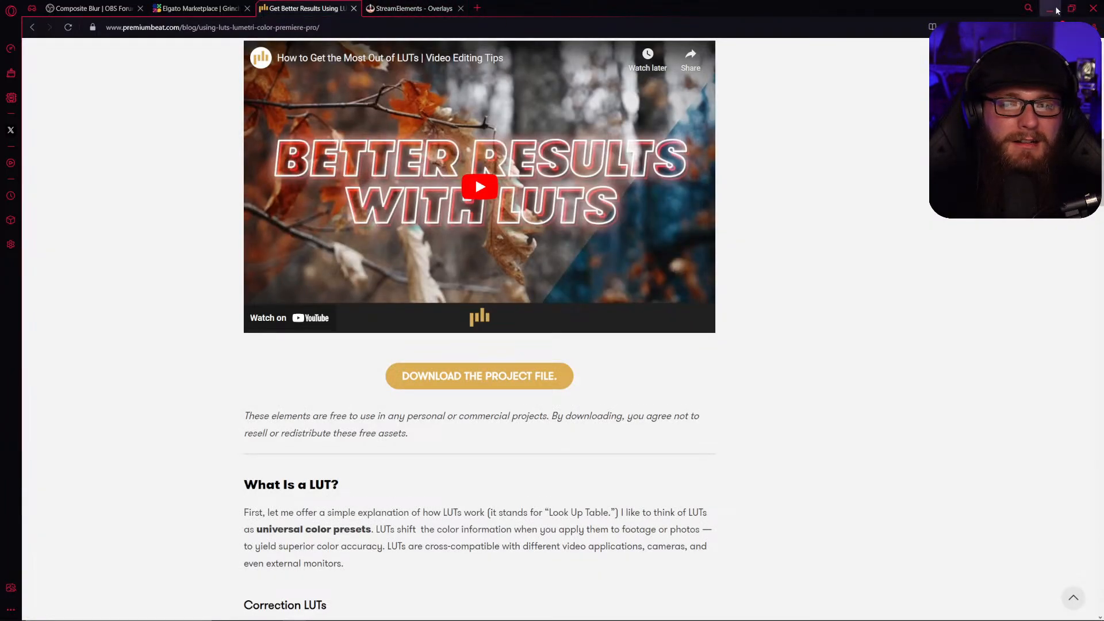
# Open the PremiumBeat blog's free downloads category and look through its first page of video assets.
pyautogui.scroll(15, 736, 240)
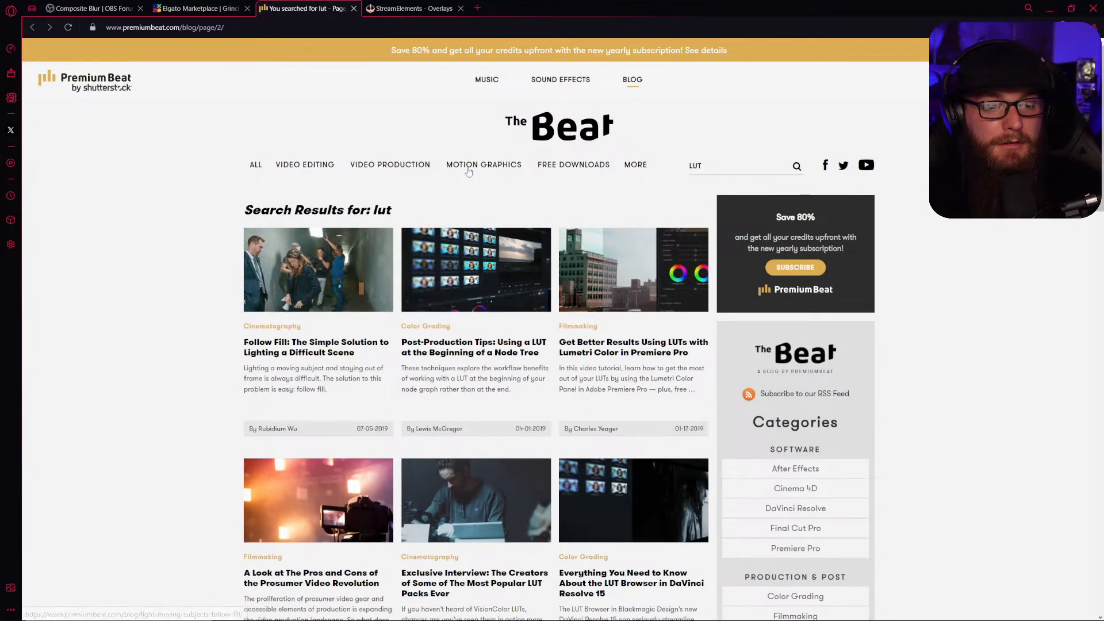
pyautogui.click(578, 168)
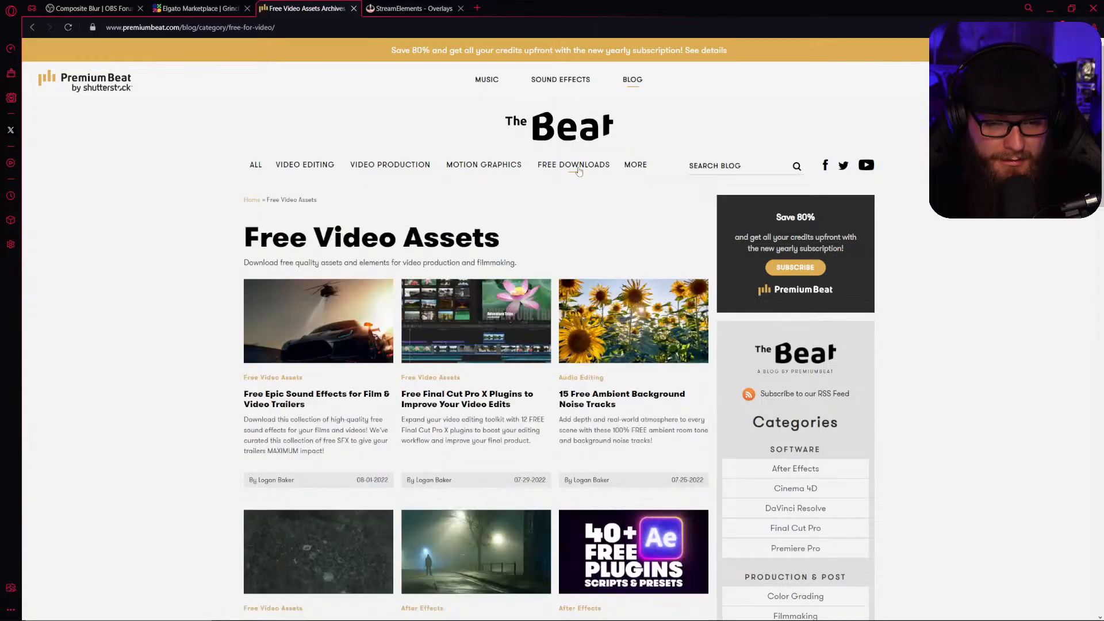
pyautogui.scroll(-4, 332, 265)
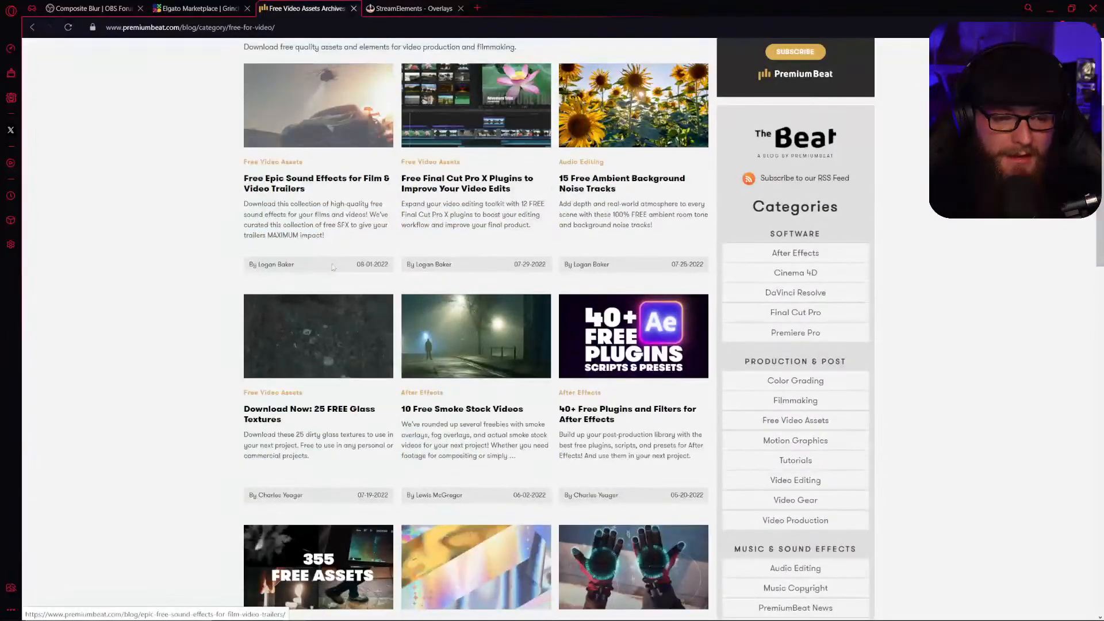
pyautogui.scroll(-1, 151, 310)
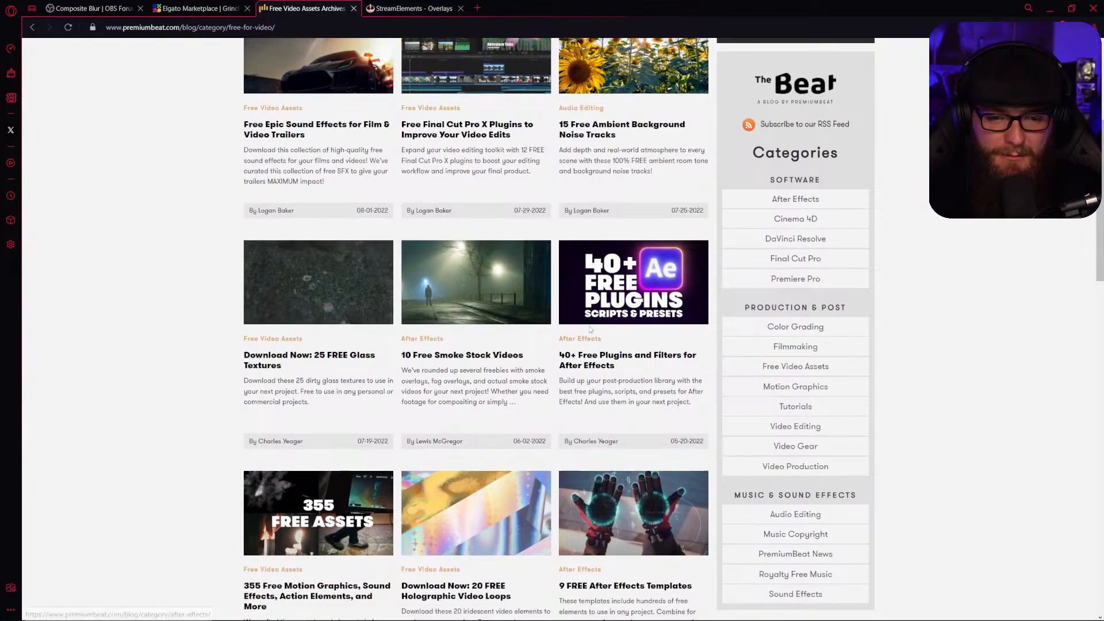
pyautogui.scroll(-4, 598, 317)
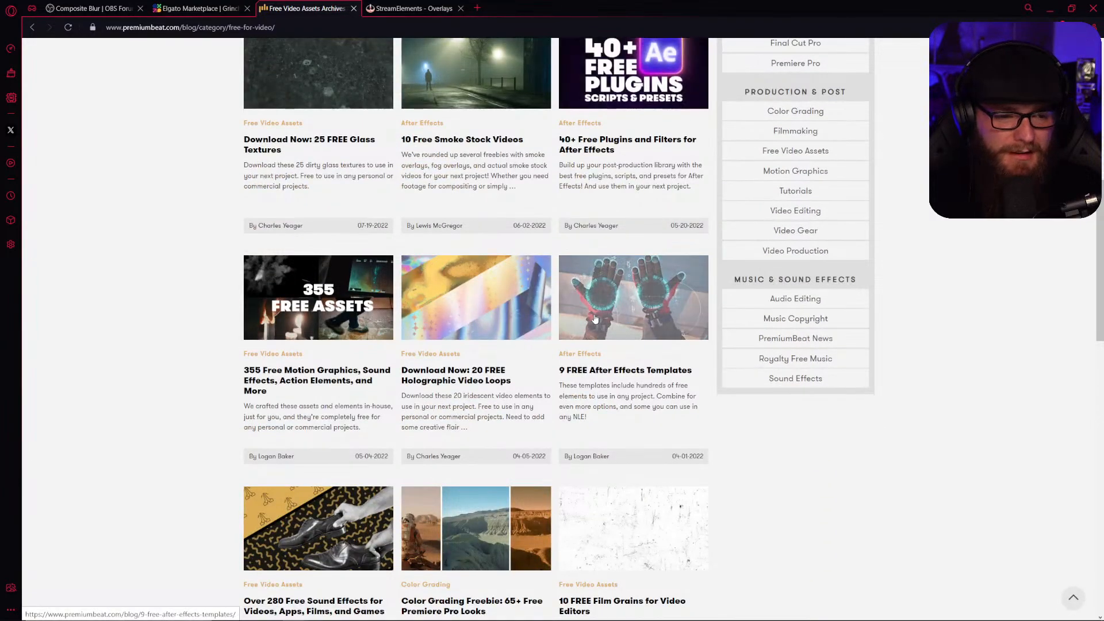
pyautogui.scroll(-1, 592, 320)
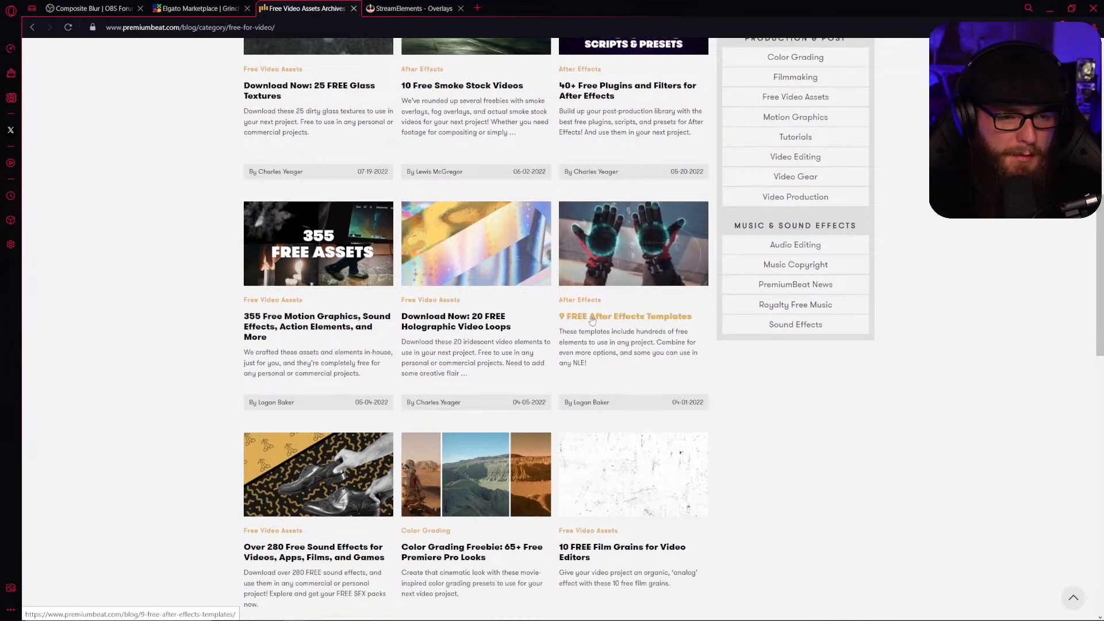
pyautogui.scroll(-2, 591, 320)
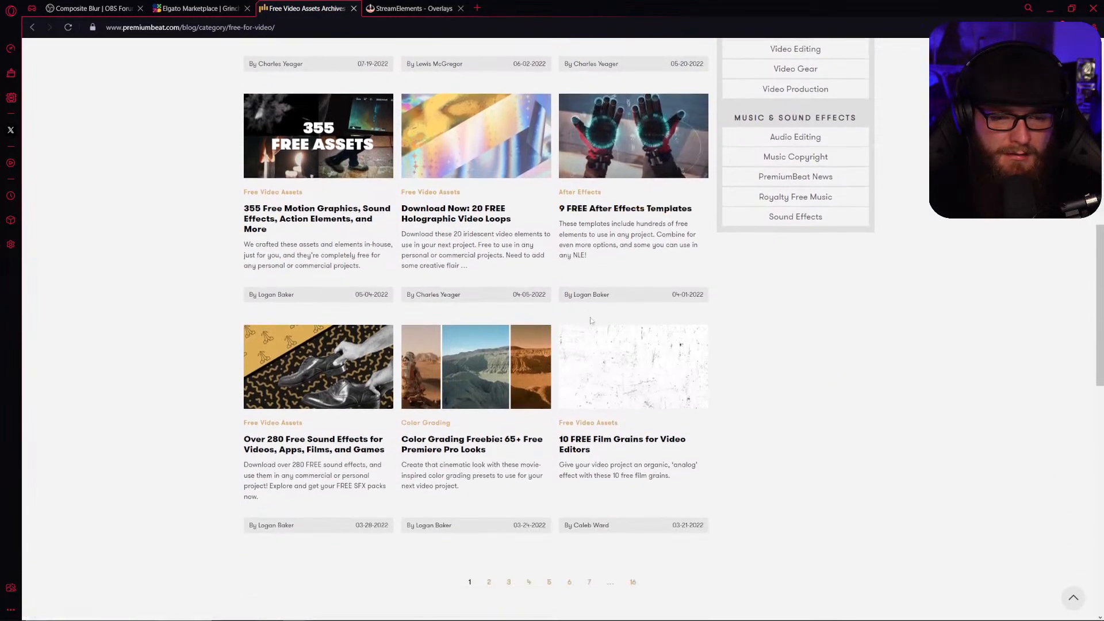
# Open the article "Color Grading Freebie: 65+ Free Premiere Pro Looks" and skim its LUT packs.
pyautogui.click(436, 360)
pyautogui.scroll(-10, 437, 361)
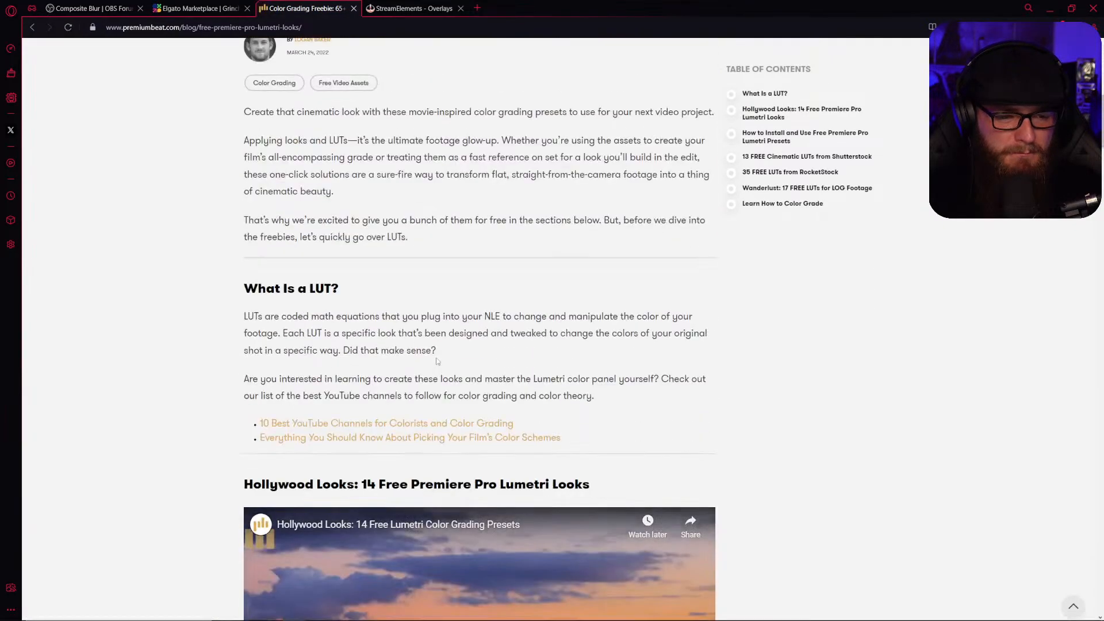
pyautogui.scroll(-15, 435, 361)
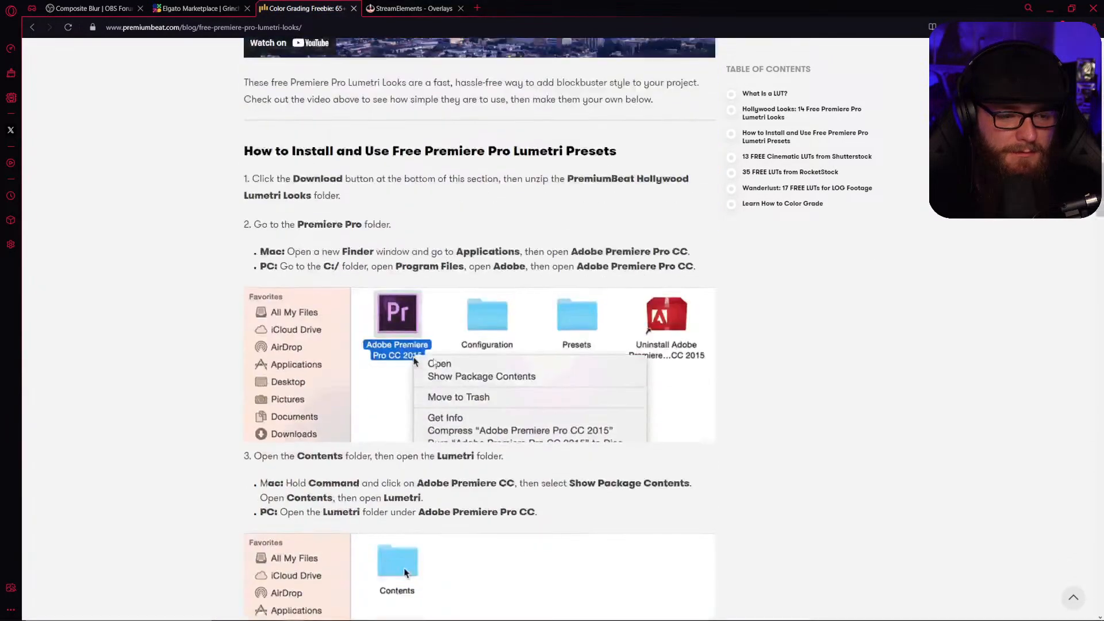
pyautogui.scroll(-6, 186, 404)
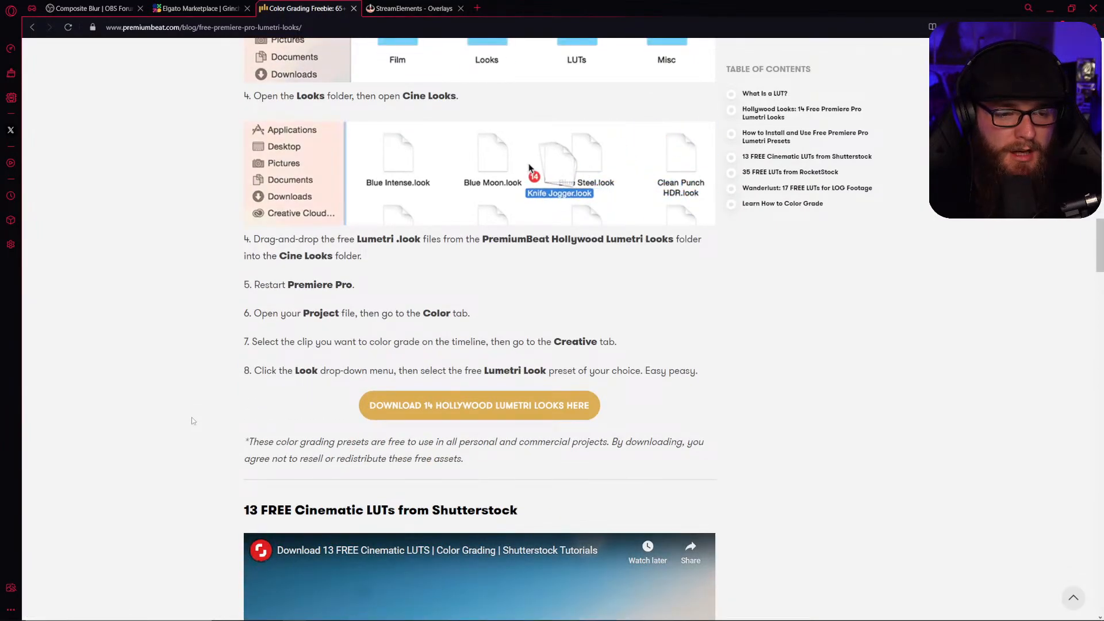
pyautogui.scroll(20, 185, 360)
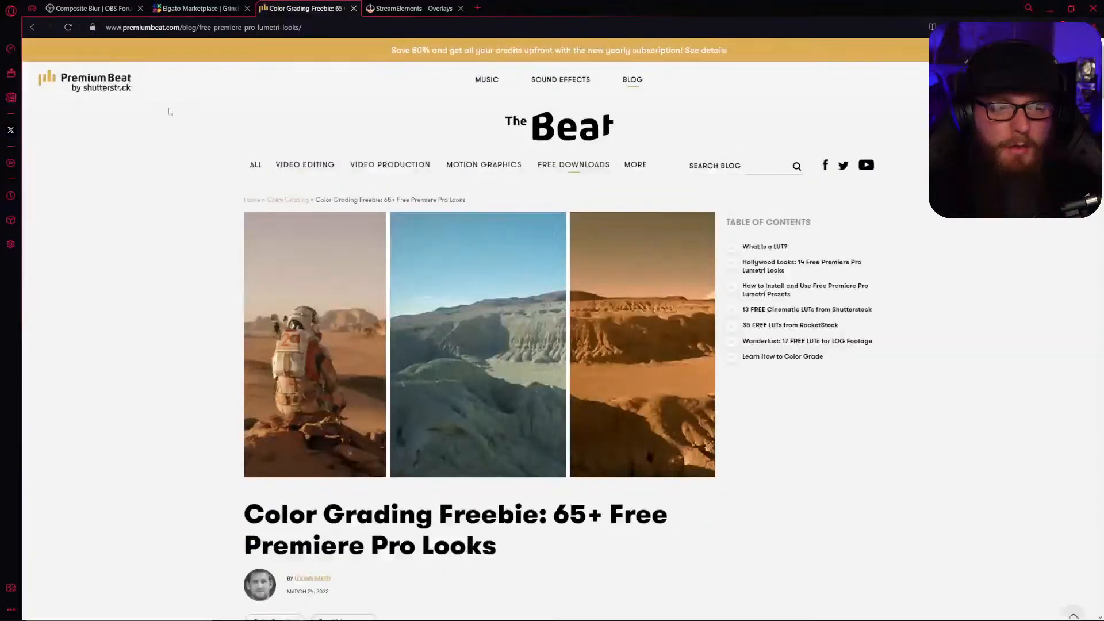
pyautogui.scroll(-20, 168, 111)
pyautogui.scroll(-20, 163, 457)
pyautogui.scroll(7, 163, 457)
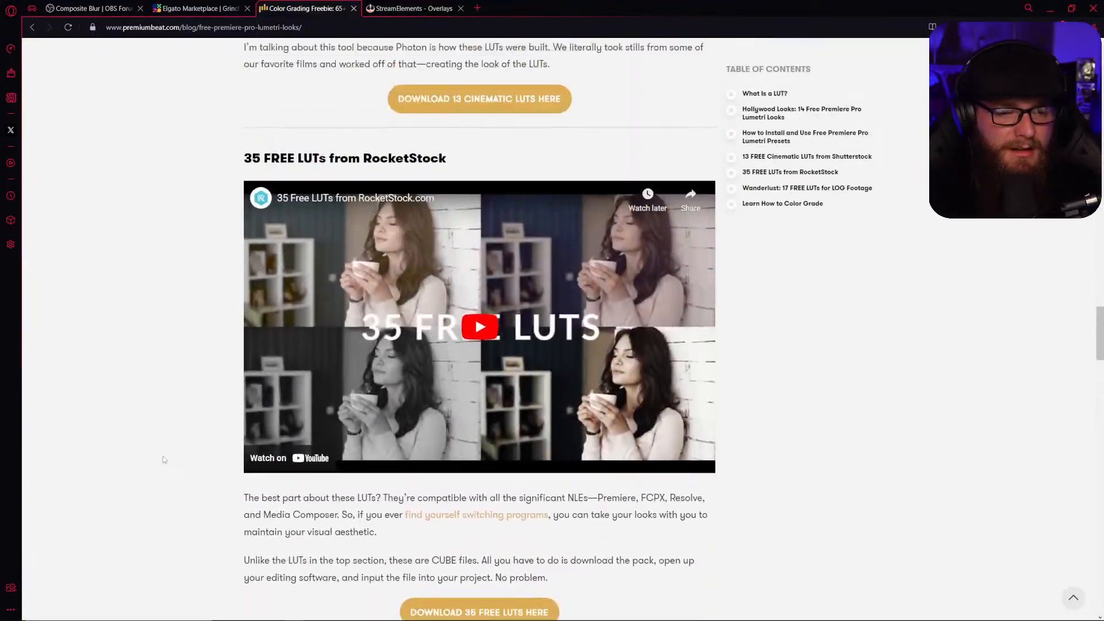
pyautogui.scroll(6, 163, 457)
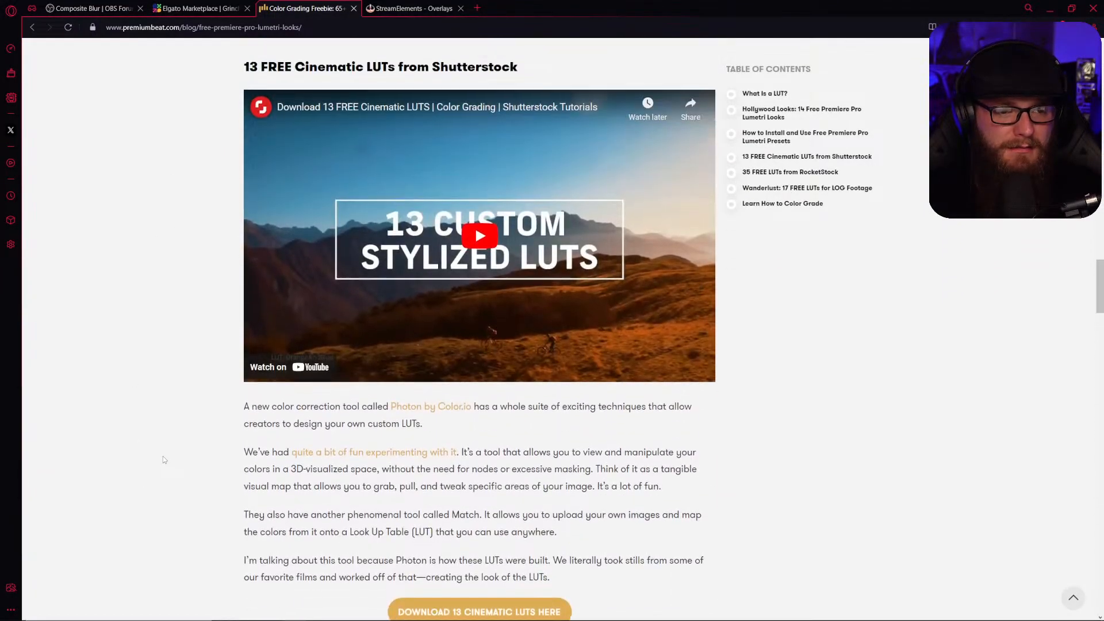
# Follow the article's 13 cinematic LUTs link to Shutterstock and download the free LUTs pack there.
pyautogui.scroll(-4, 163, 457)
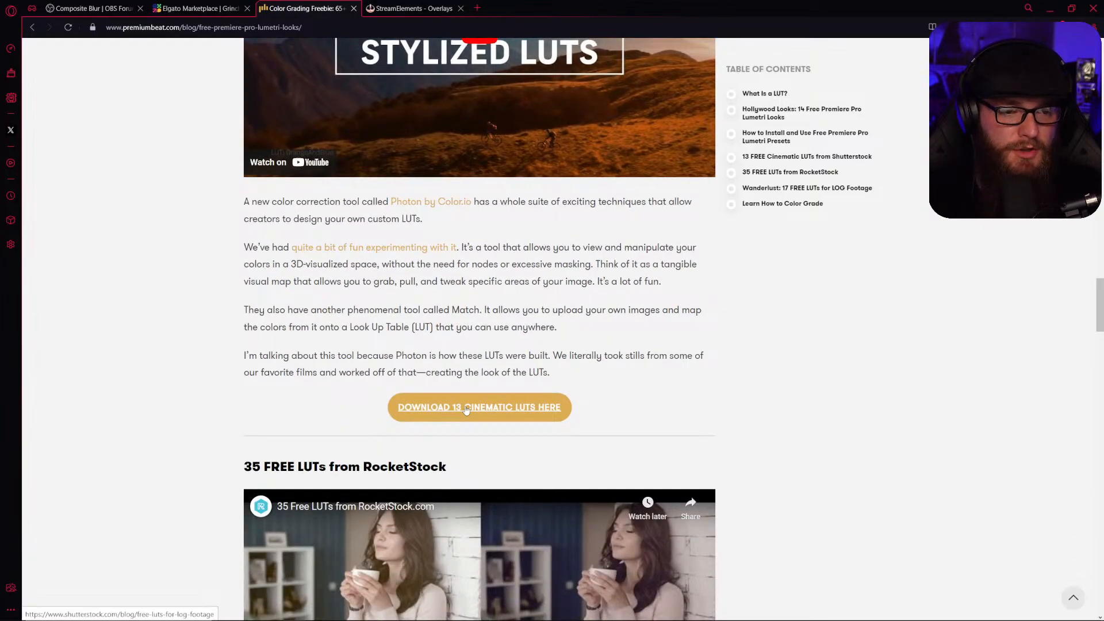
pyautogui.click(466, 409)
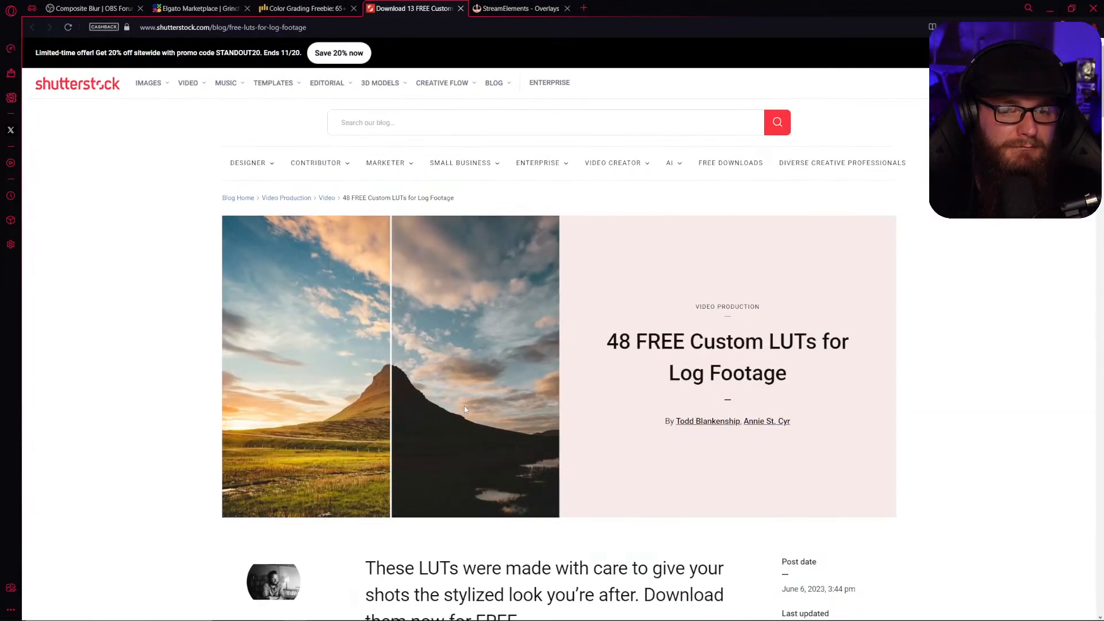
pyautogui.scroll(-12, 416, 421)
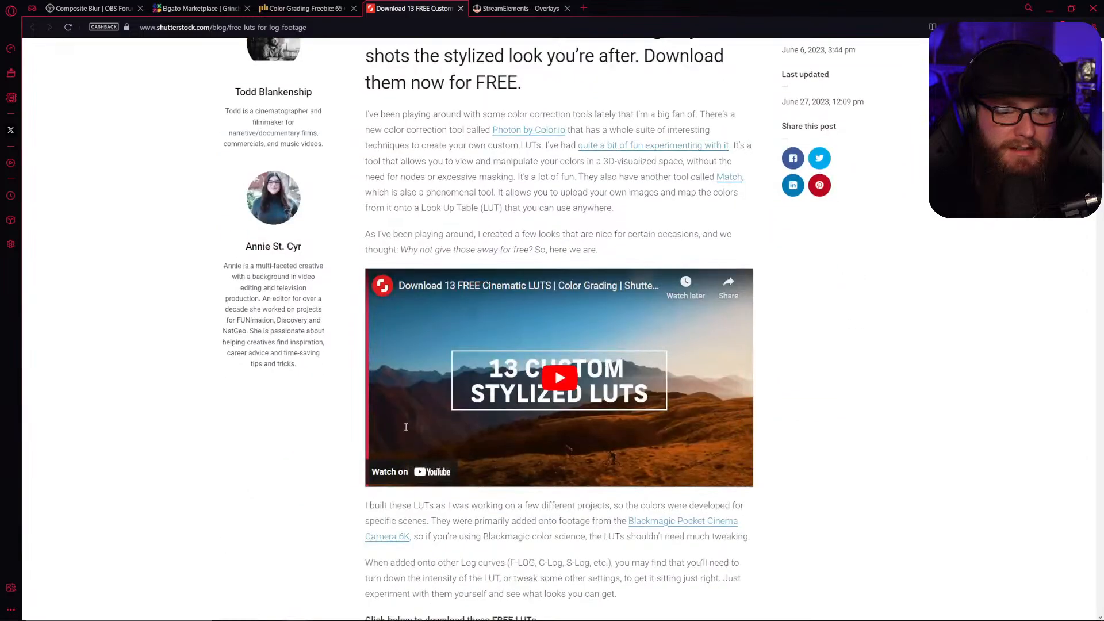
pyautogui.scroll(-5, 406, 427)
pyautogui.scroll(4, 406, 427)
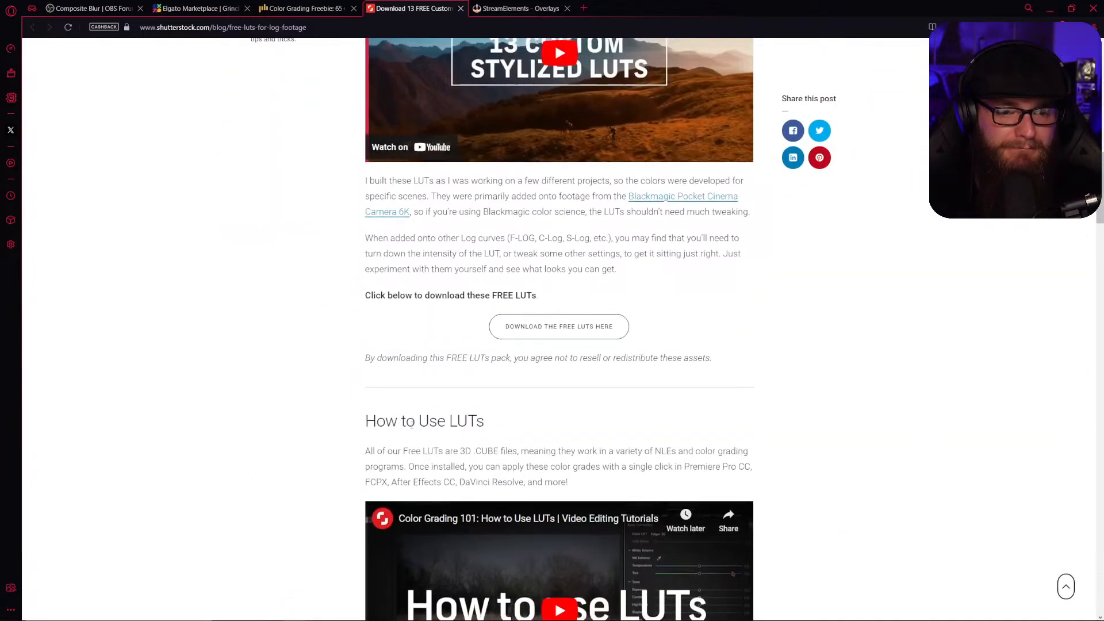
pyautogui.click(528, 333)
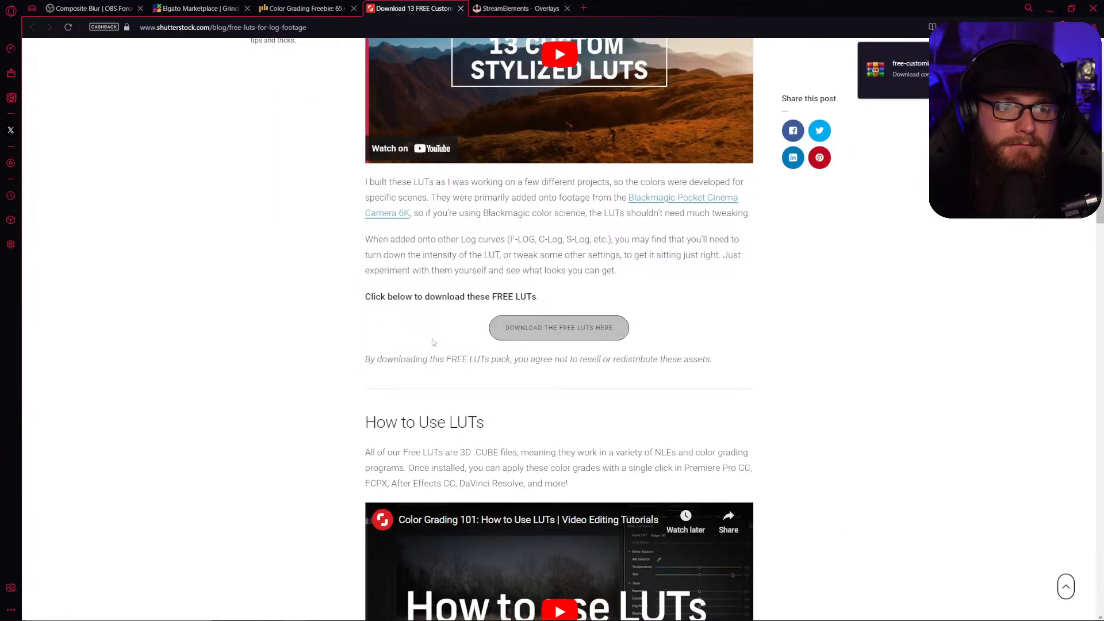
pyautogui.scroll(4, 410, 282)
pyautogui.scroll(9, 409, 282)
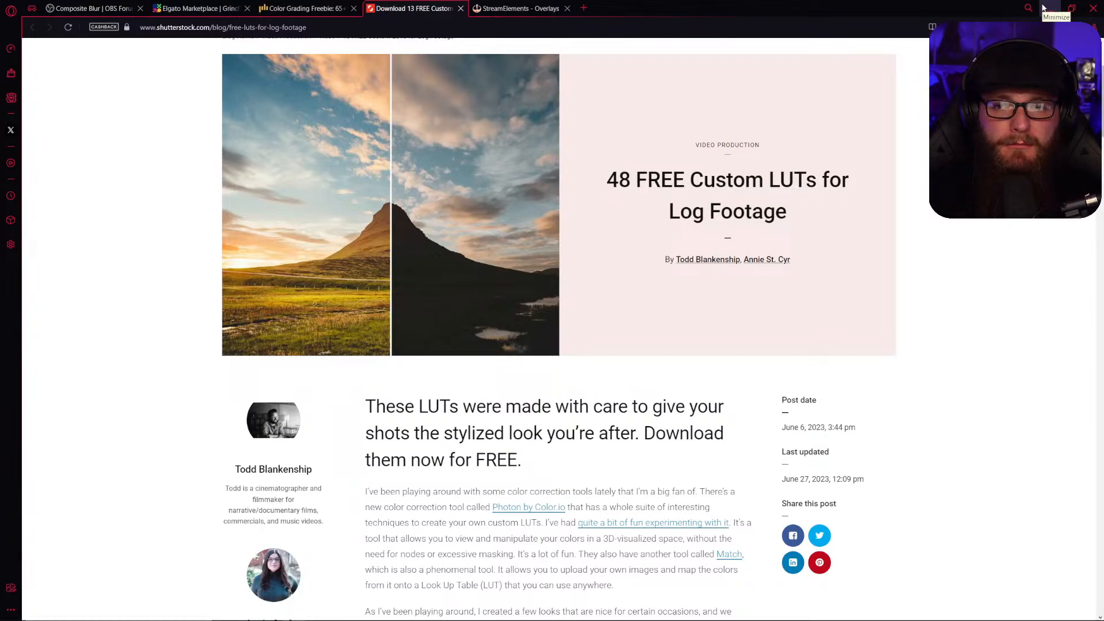
# Minimize the browser and OBS to reach the desktop, and close the Edge search bar with its auto-launch turned off.
pyautogui.click(1046, 8)
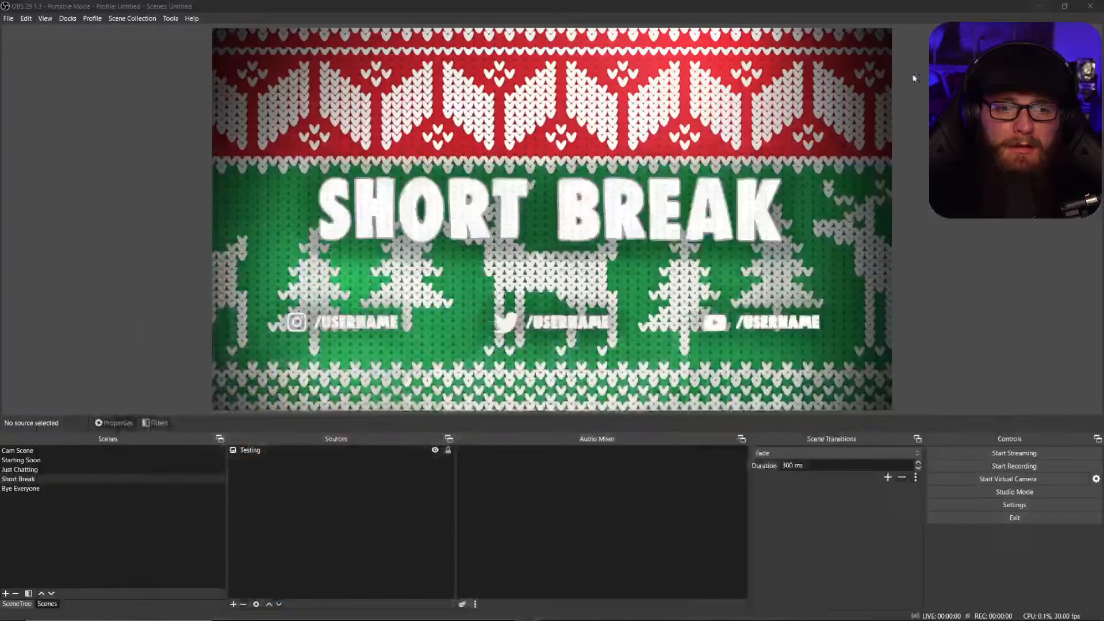
pyautogui.click(1039, 7)
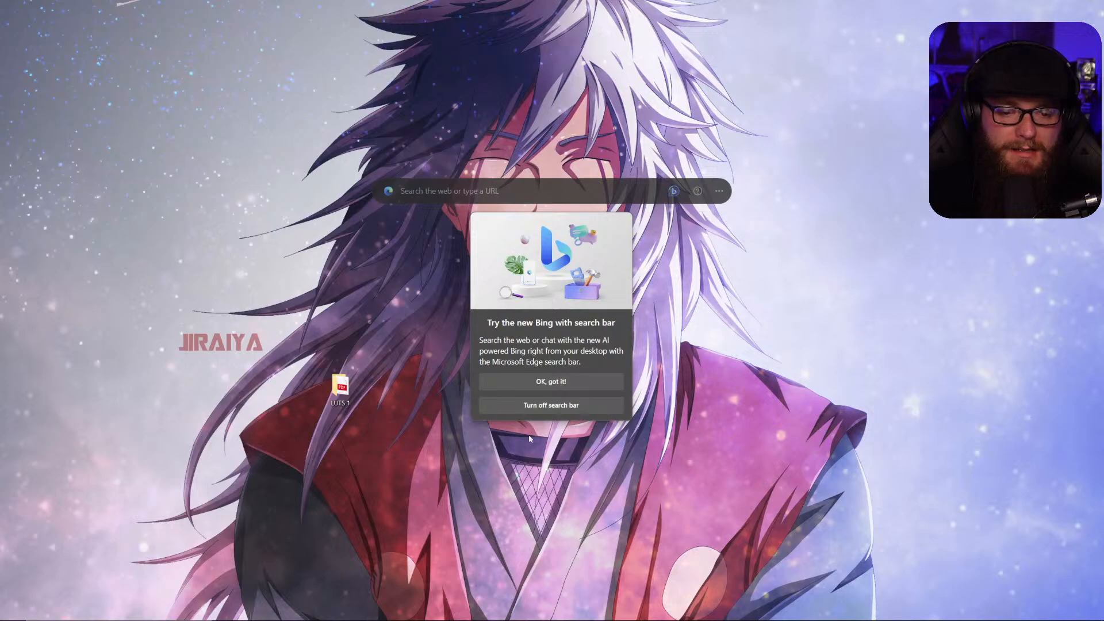
pyautogui.click(528, 381)
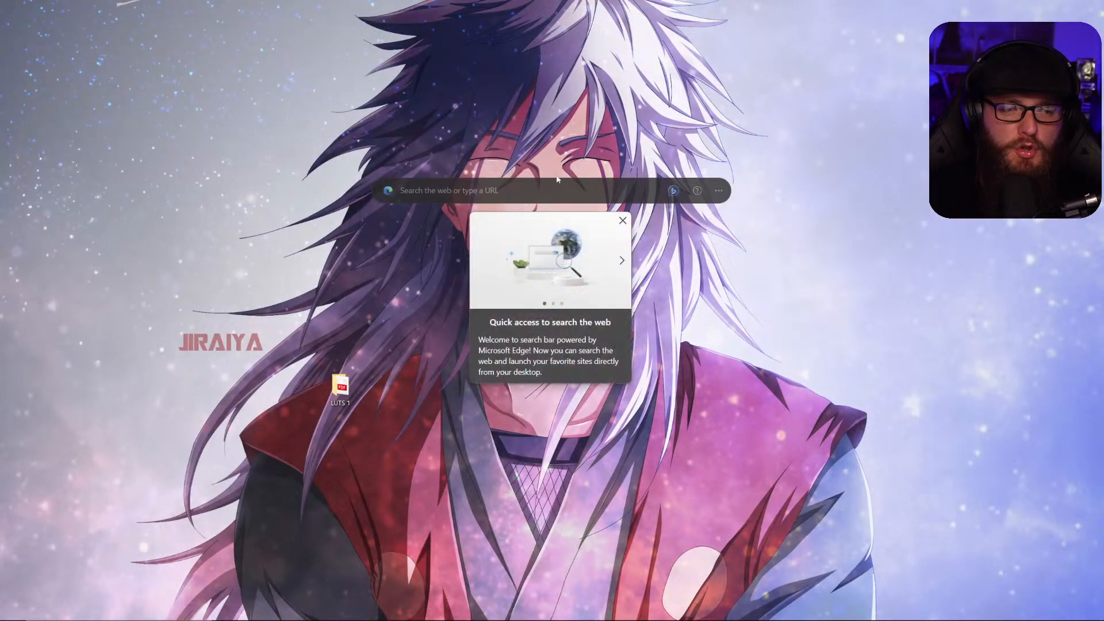
pyautogui.click(622, 220)
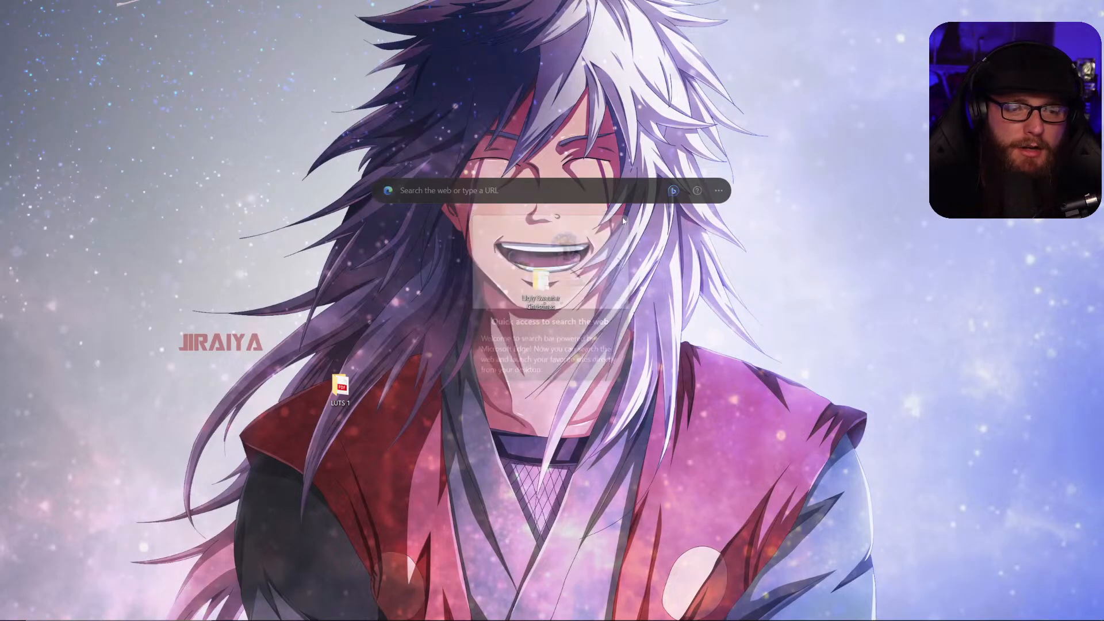
pyautogui.moveTo(483, 191); pyautogui.dragTo(695, 116)
pyautogui.rightClick(726, 102)
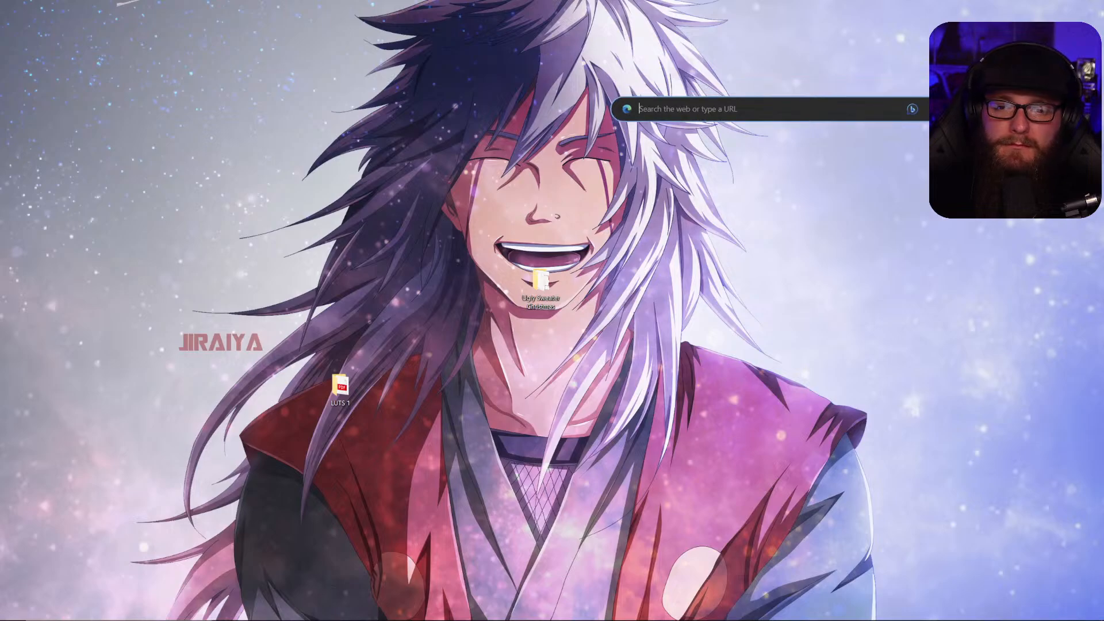
pyautogui.click(953, 109)
pyautogui.click(993, 281)
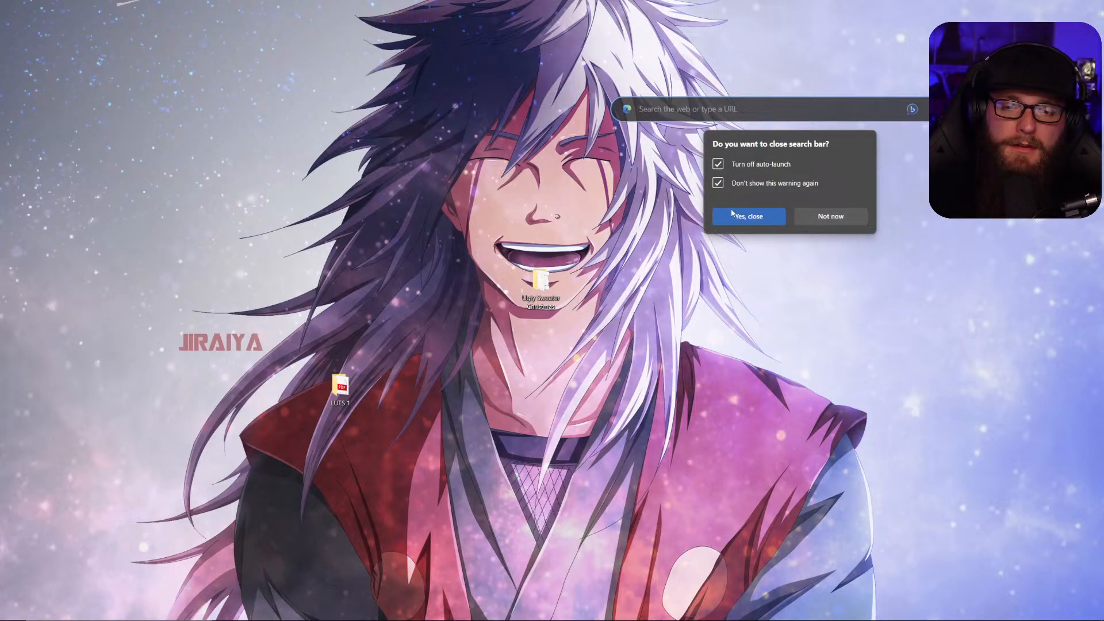
pyautogui.click(732, 215)
# Create a new desktop folder named "Luts Cinematic".
pyautogui.rightClick(526, 199)
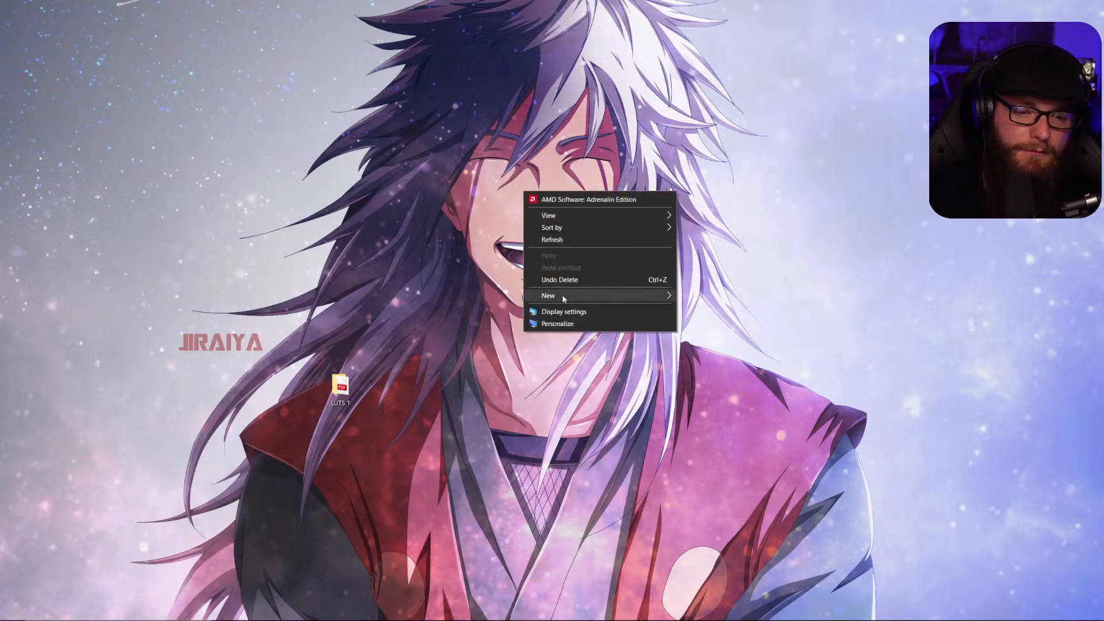
pyautogui.moveTo(561, 294)
pyautogui.click(720, 299)
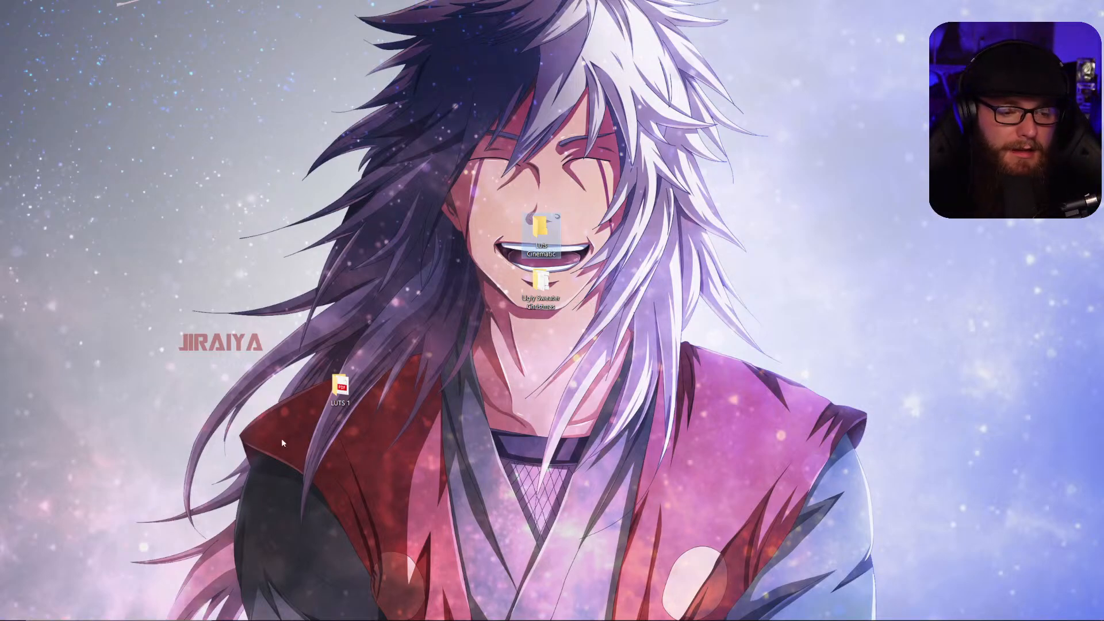
# Move the free-customized-LUTs archive from Downloads into the Luts Cinematic folder on the desktop.
pyautogui.click(224, 613)
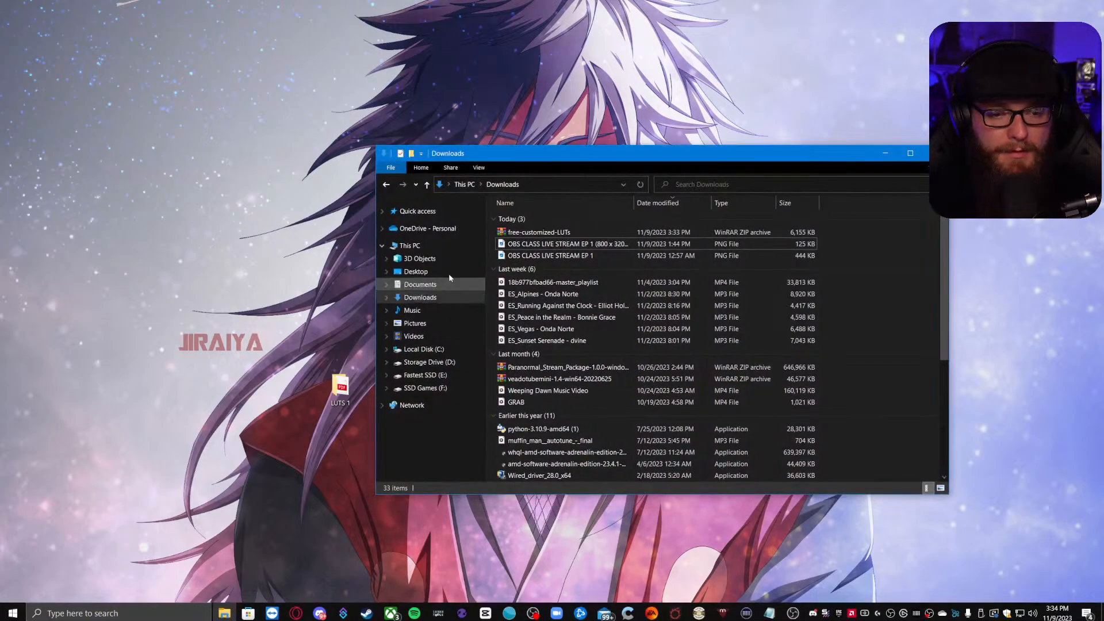
pyautogui.rightClick(521, 233)
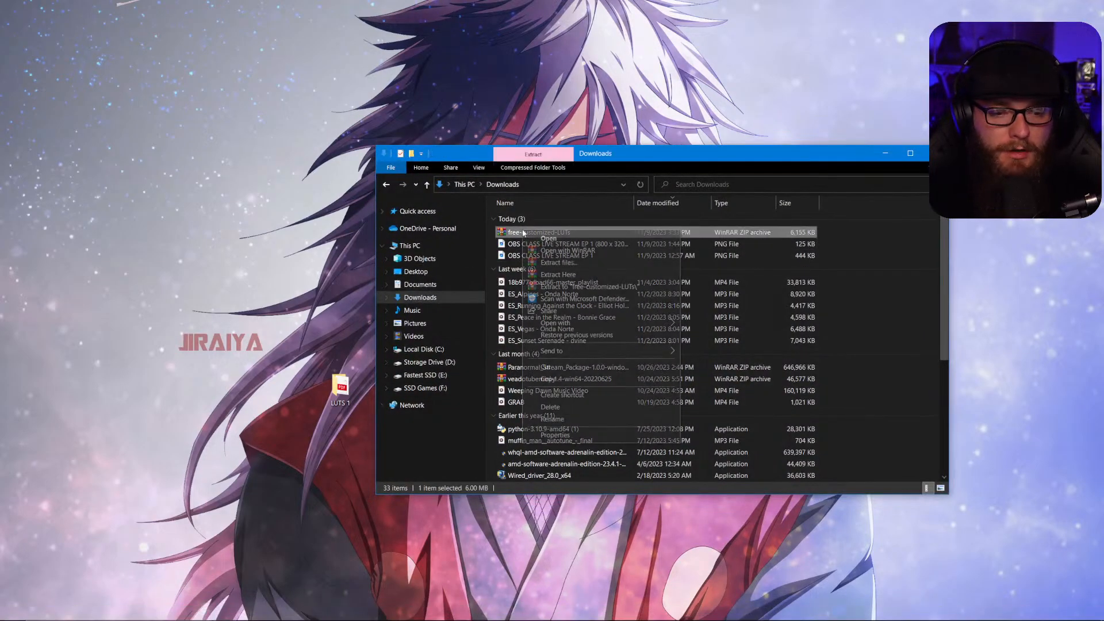
pyautogui.click(552, 368)
pyautogui.click(886, 153)
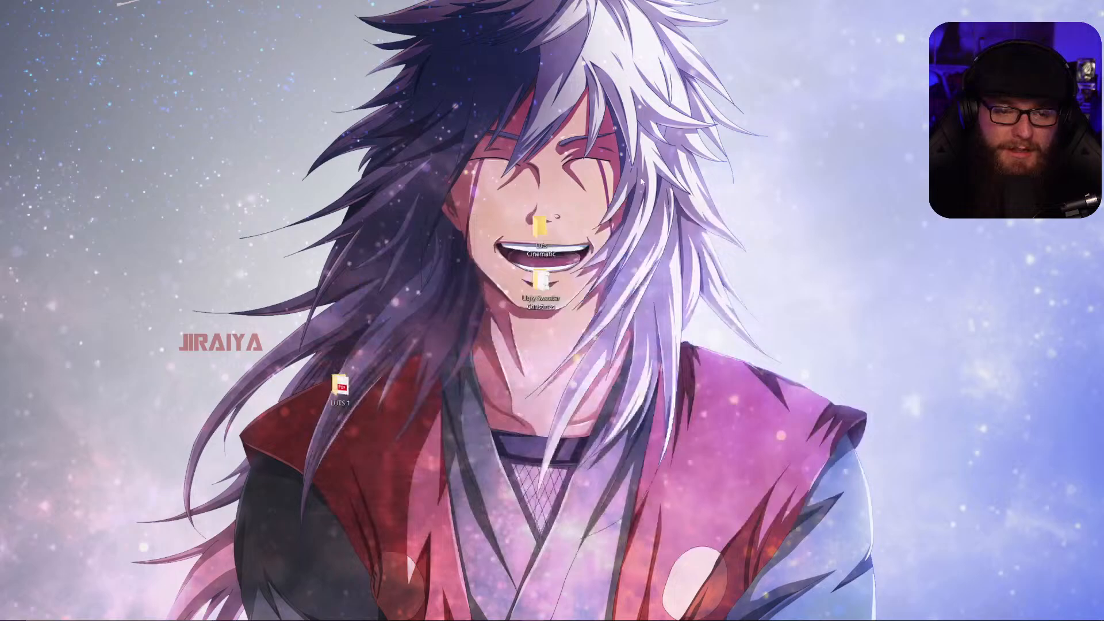
pyautogui.doubleClick(542, 235)
pyautogui.rightClick(299, 141)
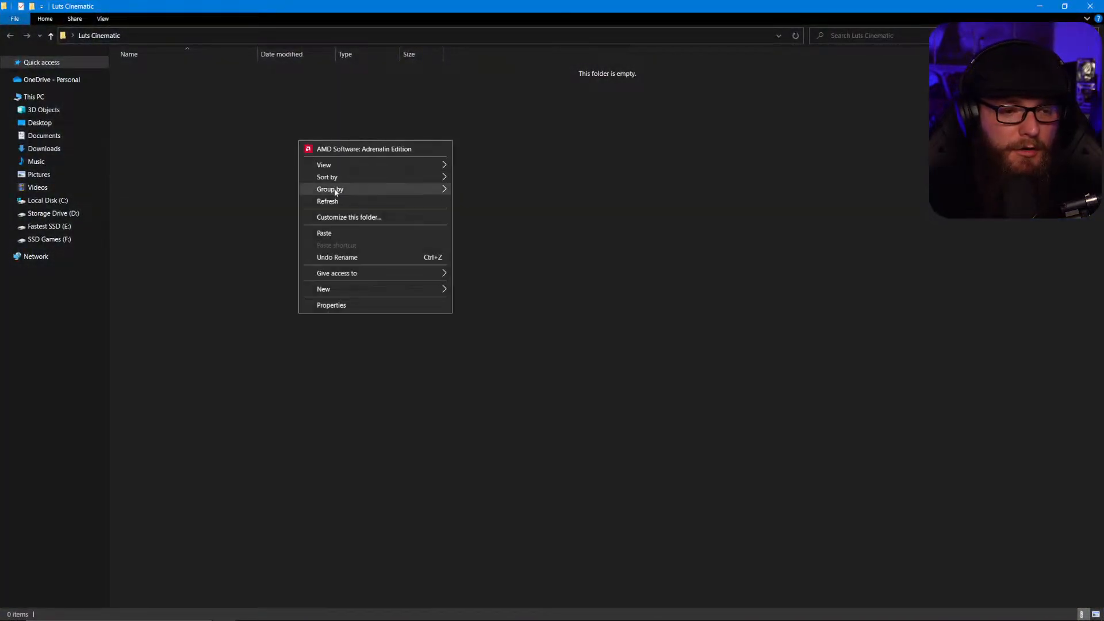
pyautogui.click(324, 232)
# Extract the free-customized-LUTs archive in place, view the Shutterstock Free LUTs folder, and minimize the window.
pyautogui.rightClick(229, 71)
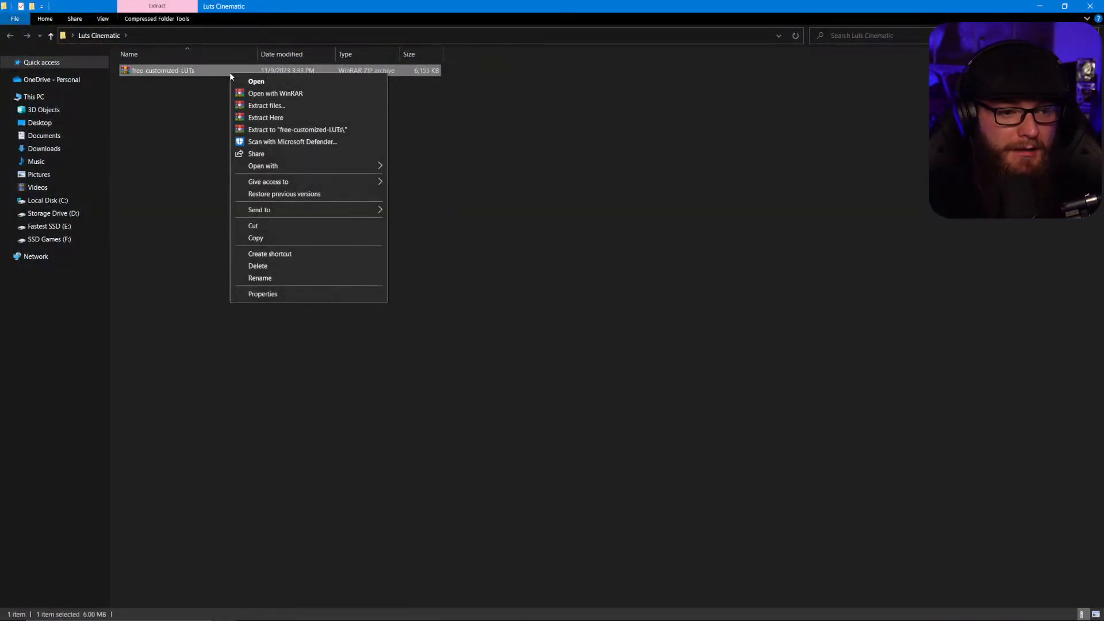
pyautogui.click(268, 117)
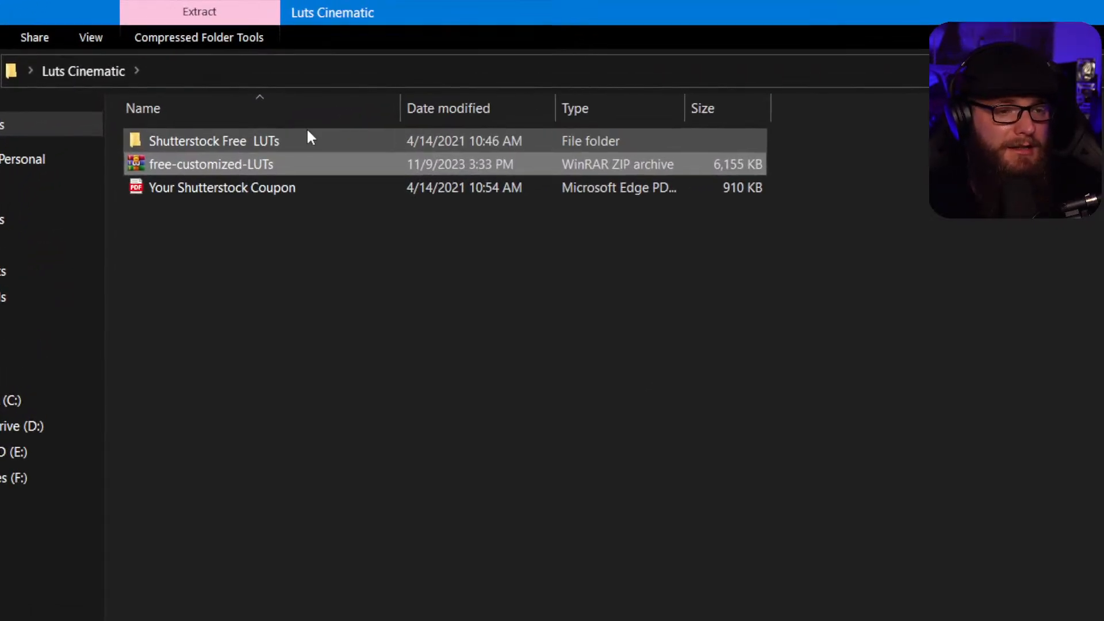
pyautogui.doubleClick(307, 134)
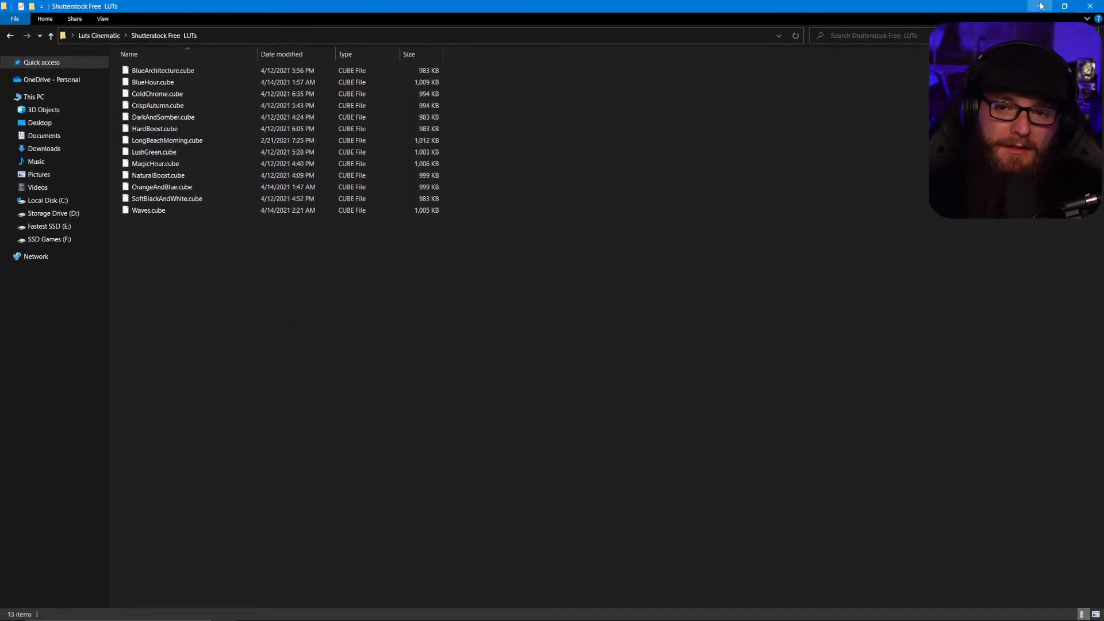
pyautogui.click(1040, 6)
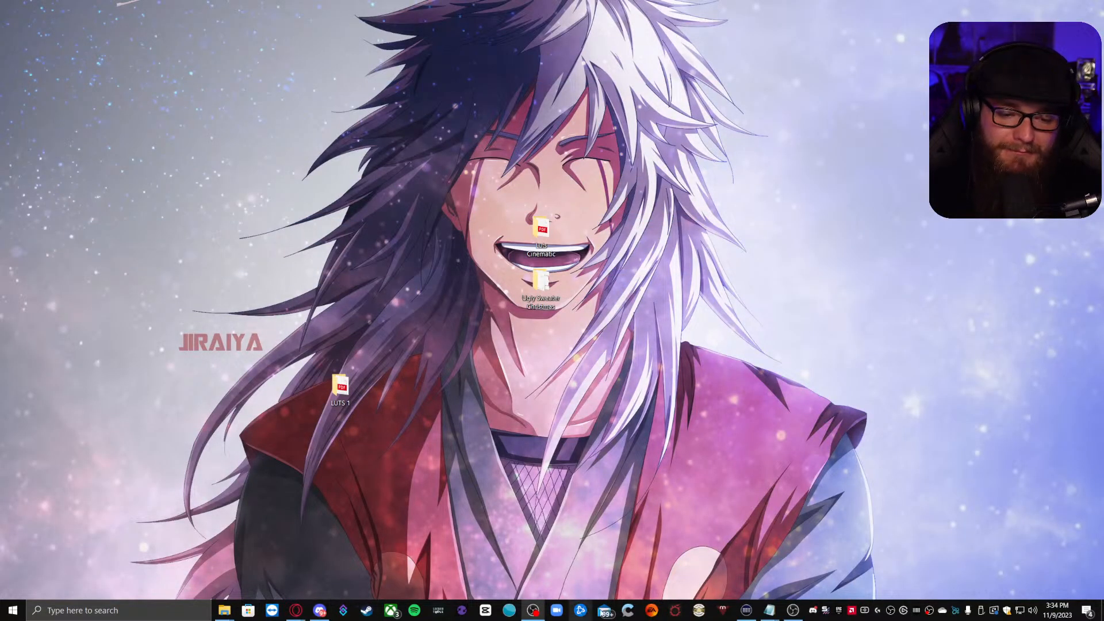
# Switch to OBS, show the Cam Scene, and open the filters of the Elgato FaceCam (Original) source.
pyautogui.click(791, 612)
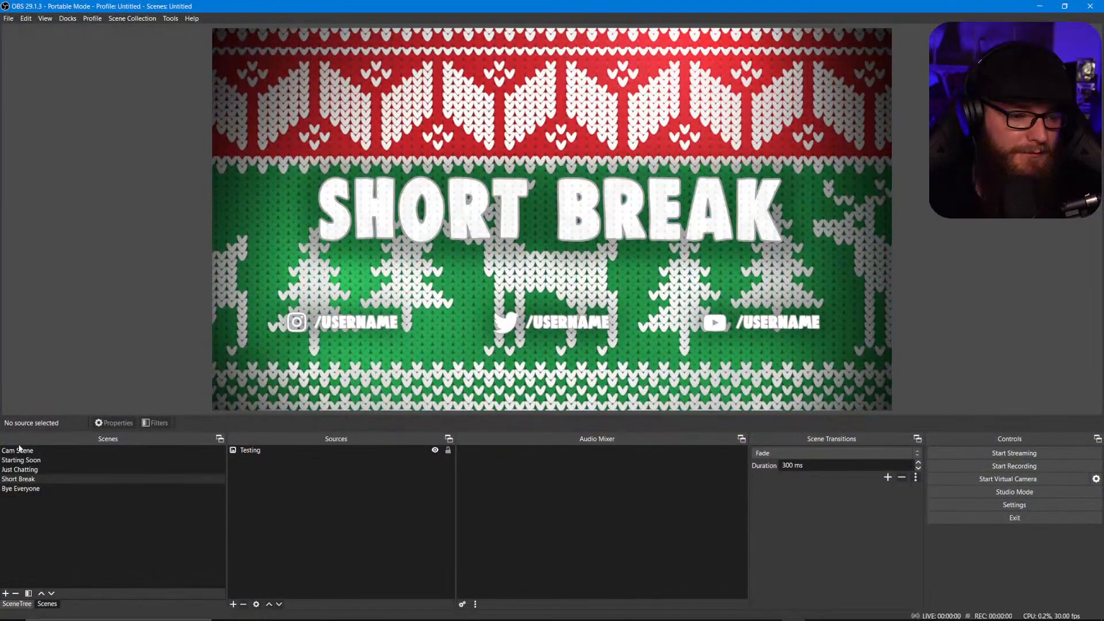
pyautogui.click(36, 451)
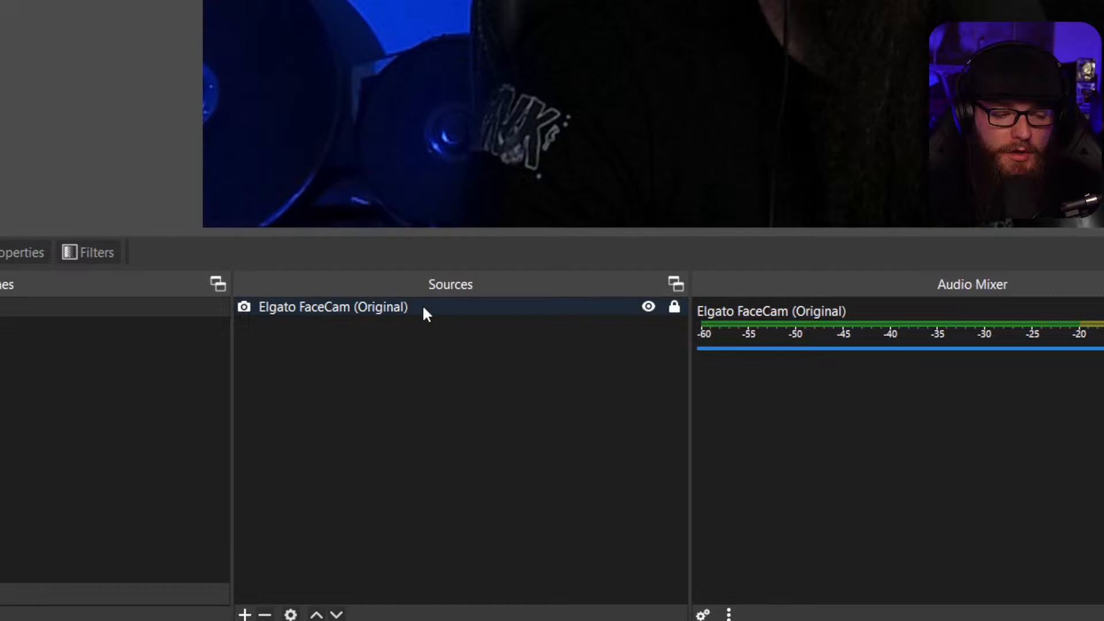
pyautogui.click(426, 313)
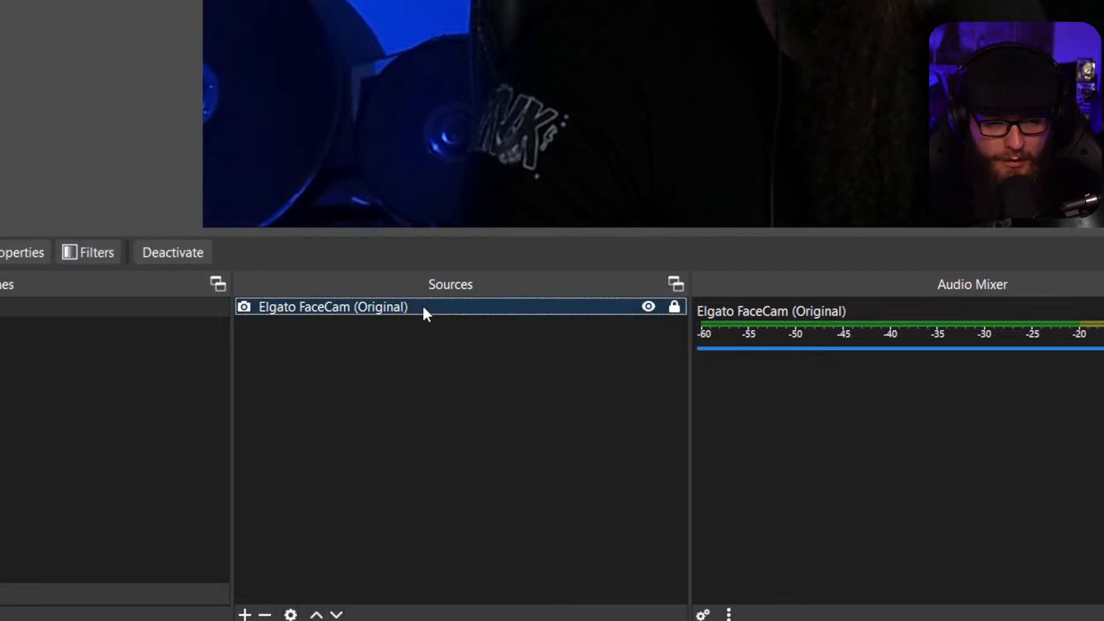
pyautogui.rightClick(425, 313)
pyautogui.click(500, 308)
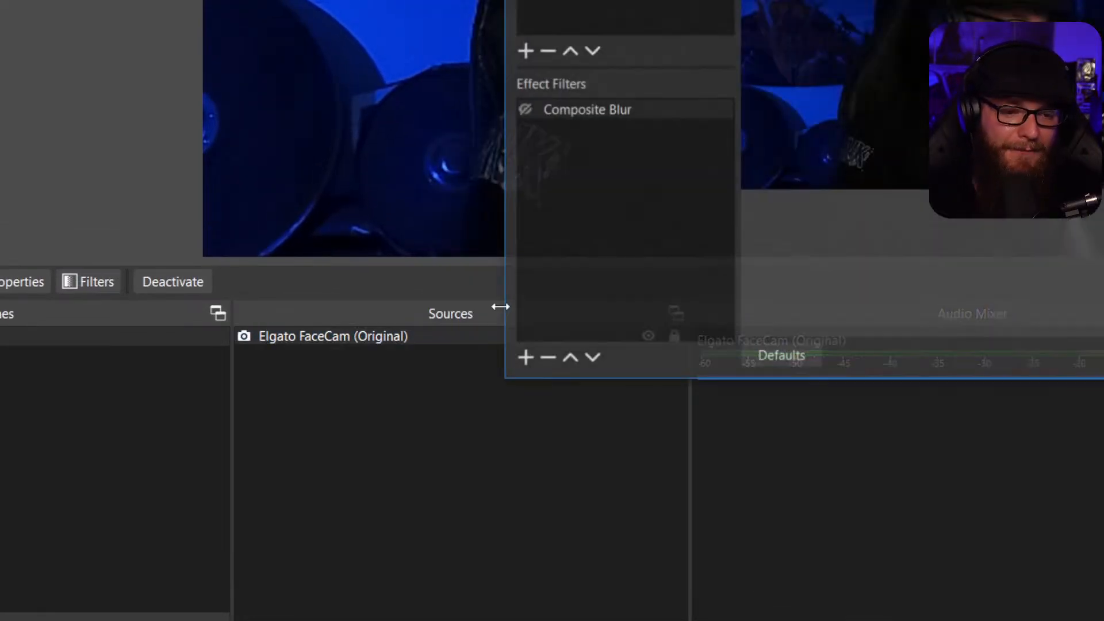
# Add an Apply LUT effect filter named "LUT 1" to the camera source.
pyautogui.click(523, 314)
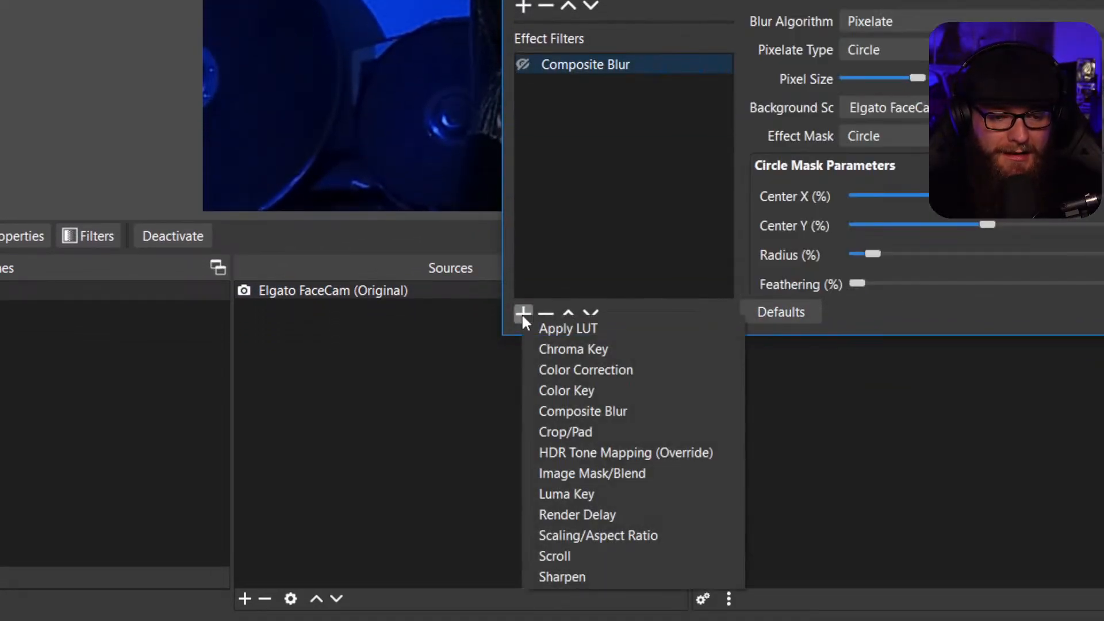
pyautogui.click(550, 318)
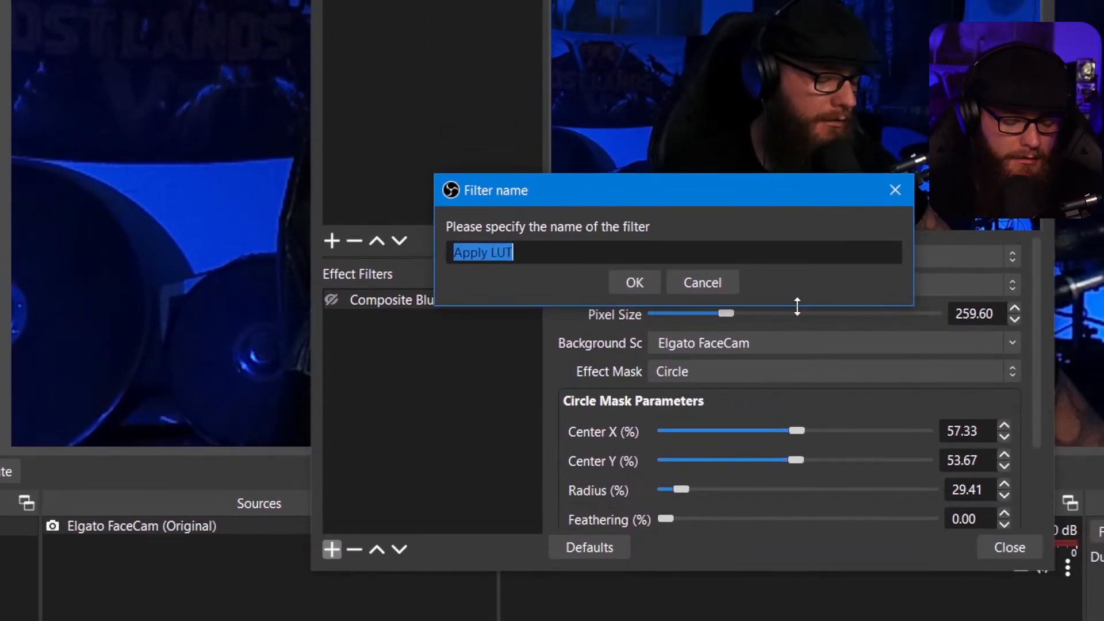
pyautogui.write('LUT ')
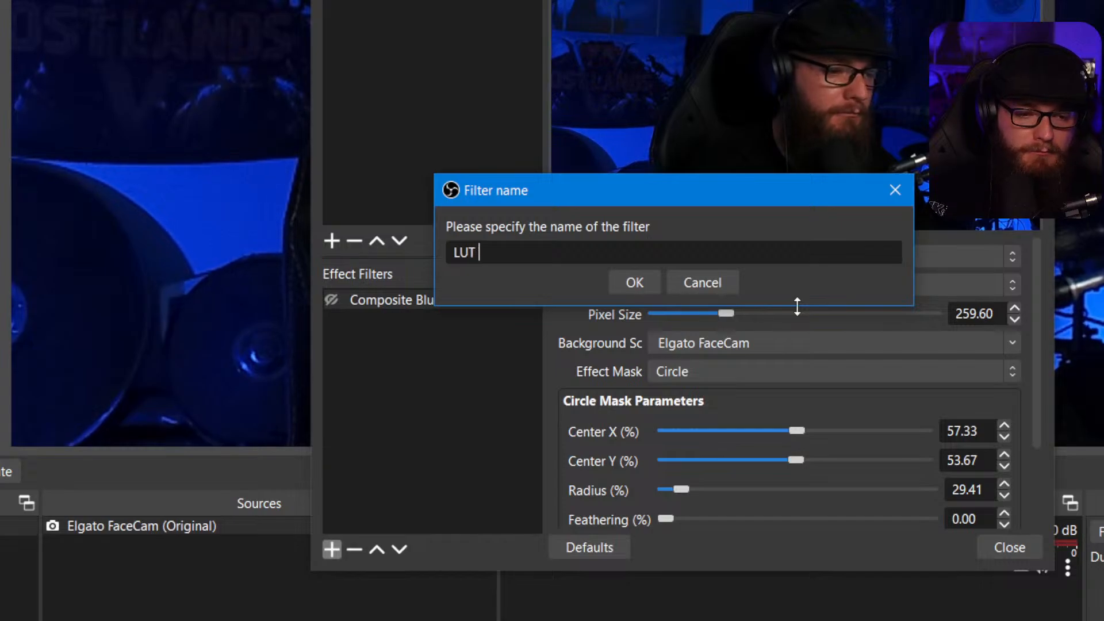
pyautogui.write('1')
pyautogui.press('Return')
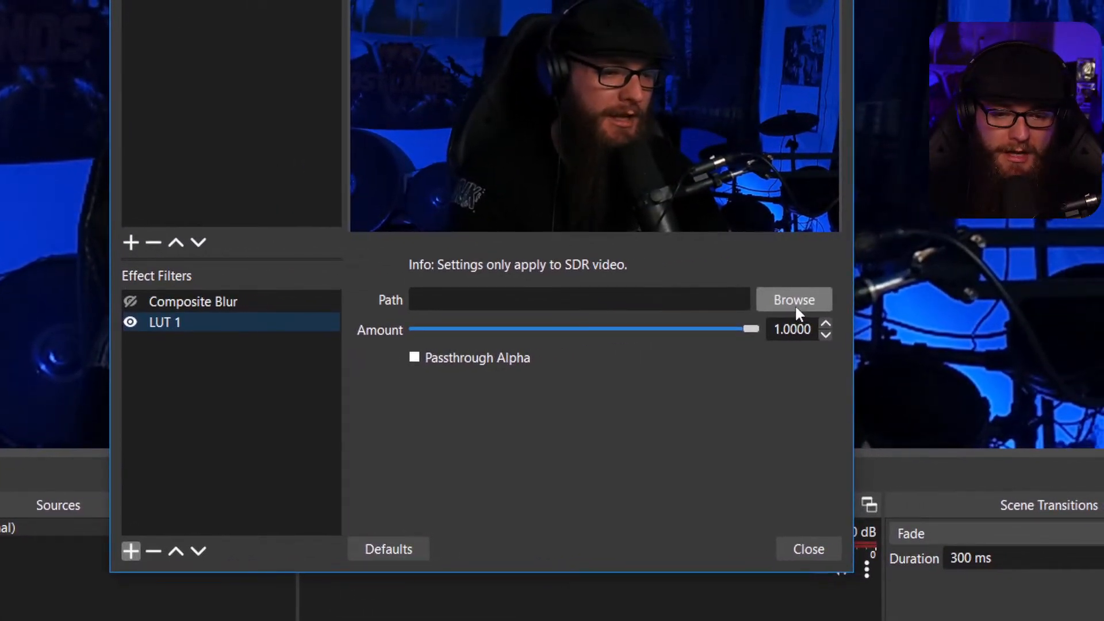
# Load CrispAutumn.cube from the desktop's Luts Cinematic > Shutterstock Free LUTs folder into the LUT 1 filter.
pyautogui.click(794, 305)
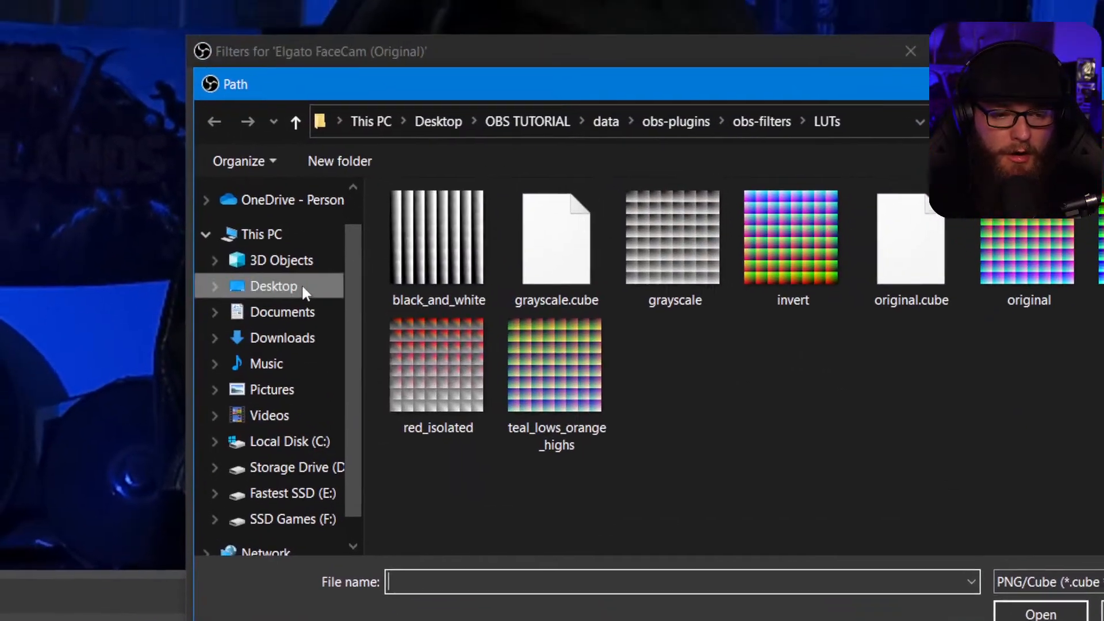
pyautogui.click(303, 289)
pyautogui.doubleClick(780, 285)
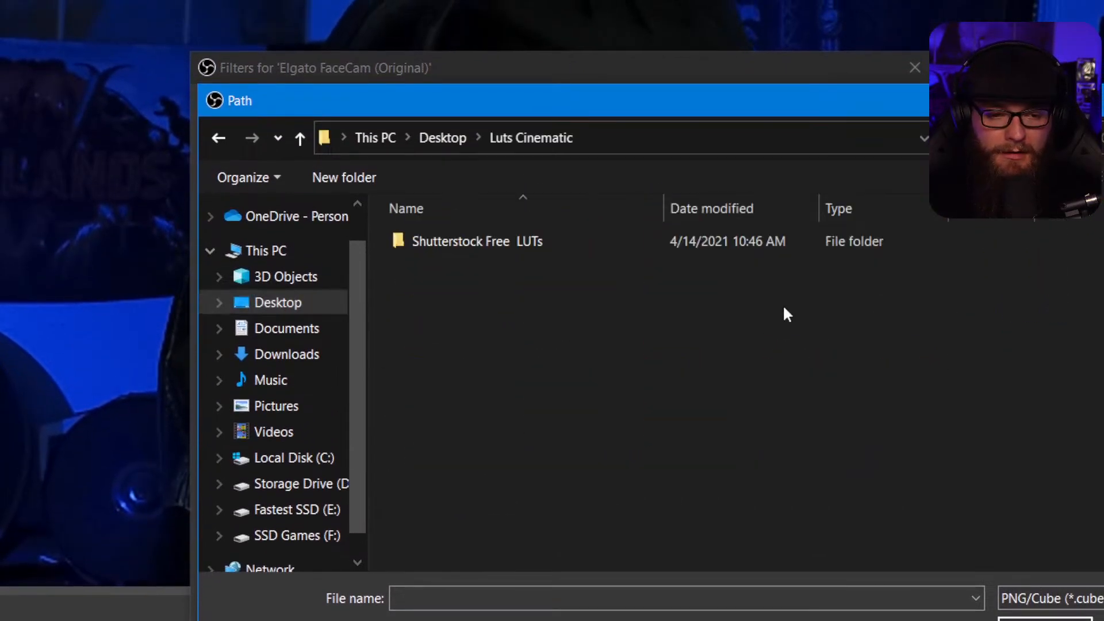
pyautogui.doubleClick(657, 243)
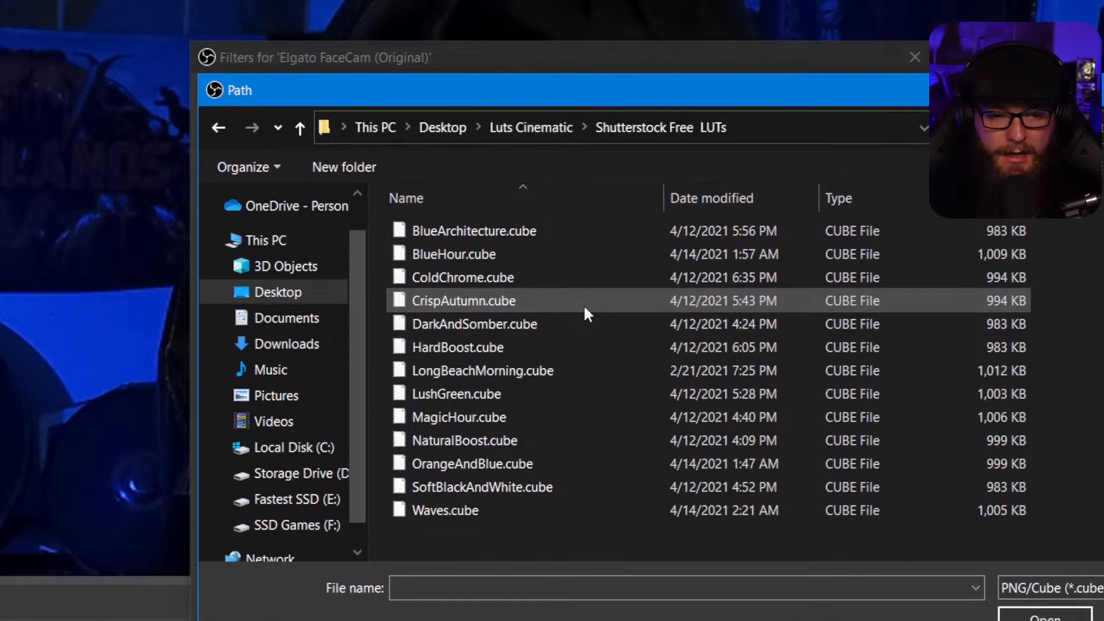
pyautogui.doubleClick(585, 311)
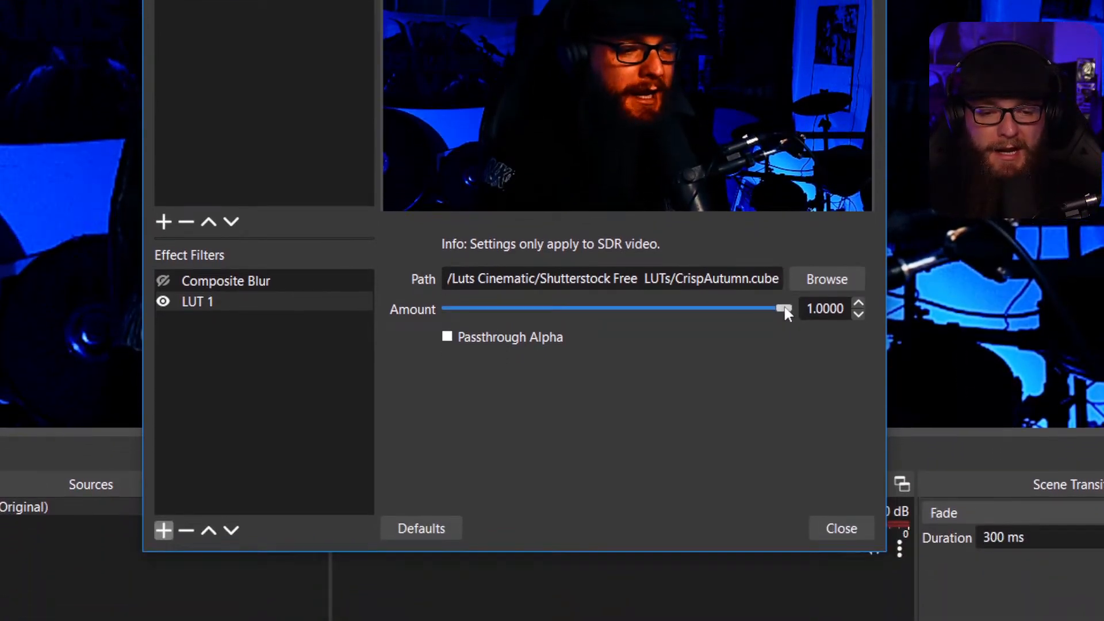
# Reduce the LUT 1 amount to about 0.065, comparing the camera picture with the filter off and on.
pyautogui.moveTo(785, 309); pyautogui.dragTo(402, 313)
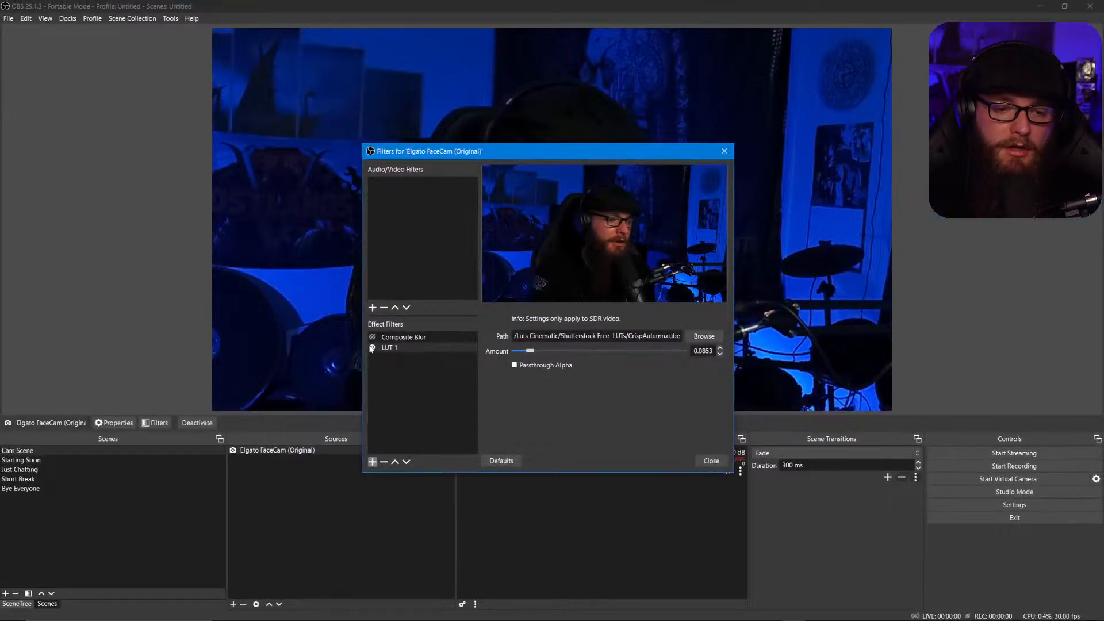
pyautogui.moveTo(524, 149); pyautogui.dragTo(192, 78)
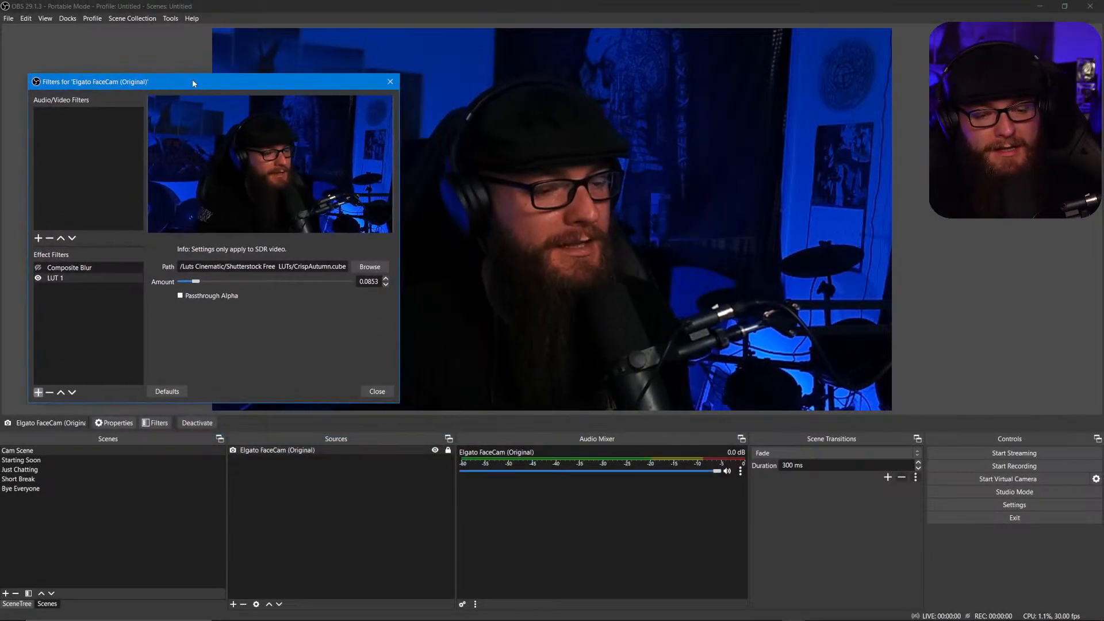
pyautogui.click(37, 279)
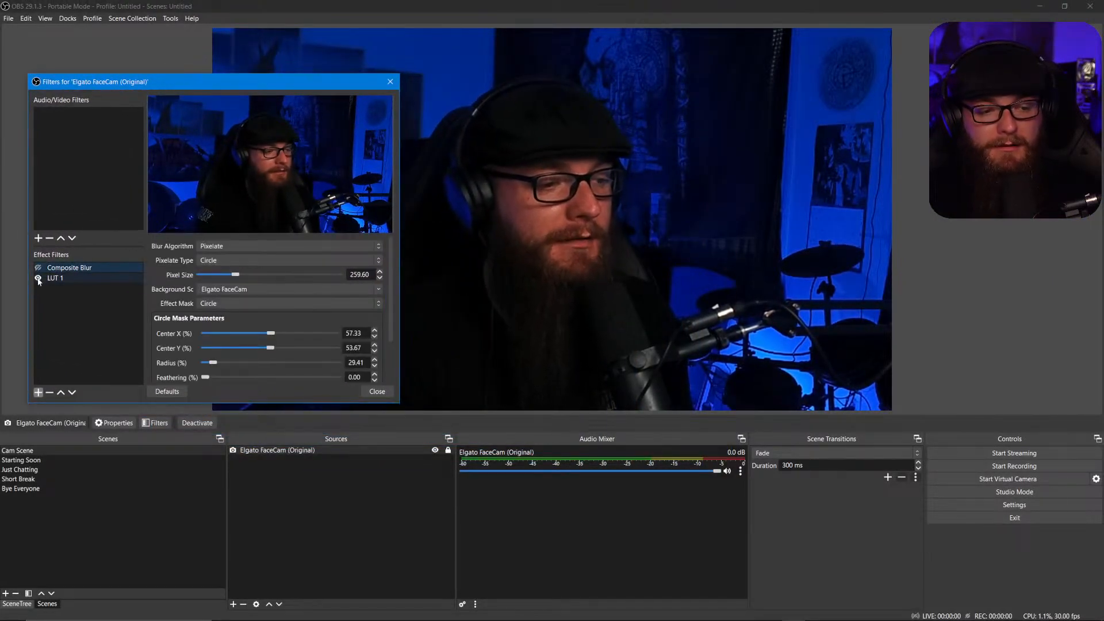
pyautogui.click(37, 279)
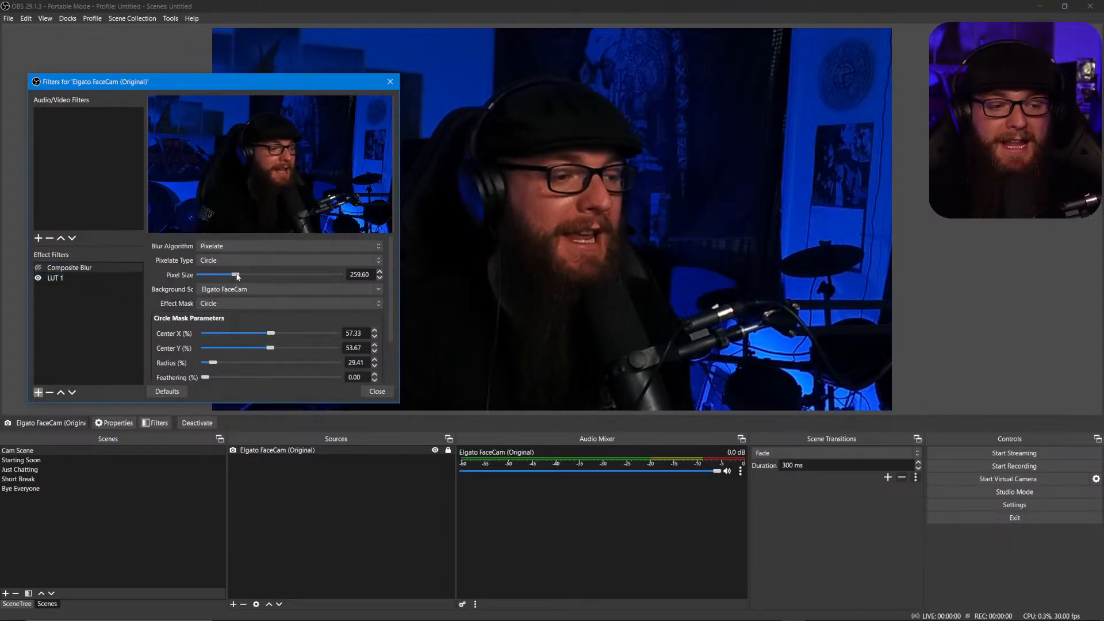
pyautogui.click(118, 279)
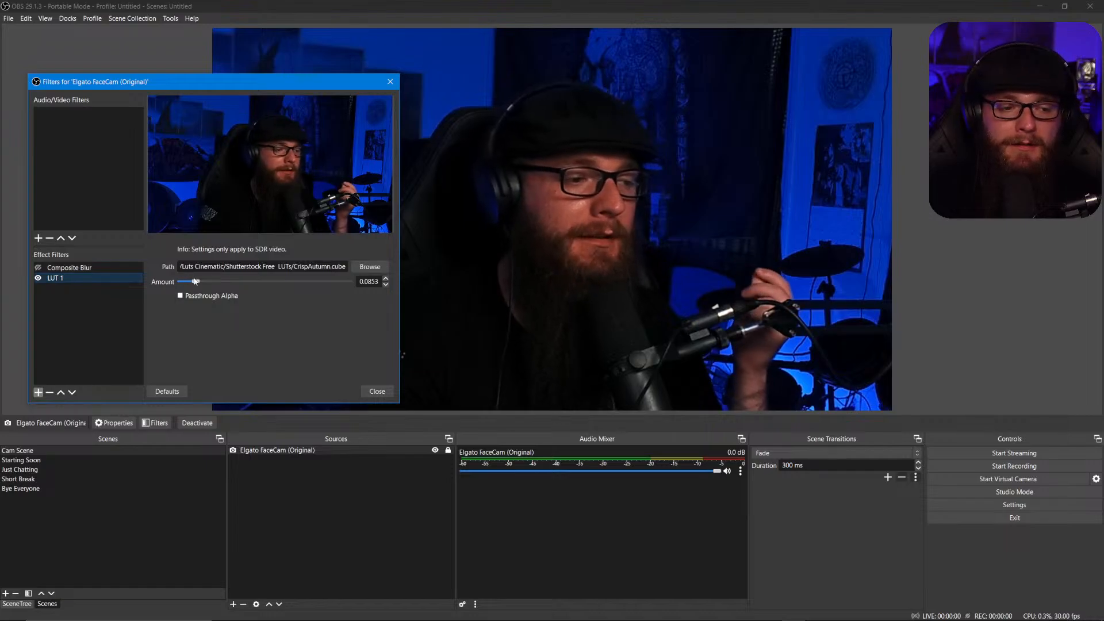
pyautogui.moveTo(196, 282)
pyautogui.mouseDown()
pyautogui.moveTo(284, 286)
pyautogui.moveTo(163, 294)
pyautogui.moveTo(186, 294)
pyautogui.mouseUp()
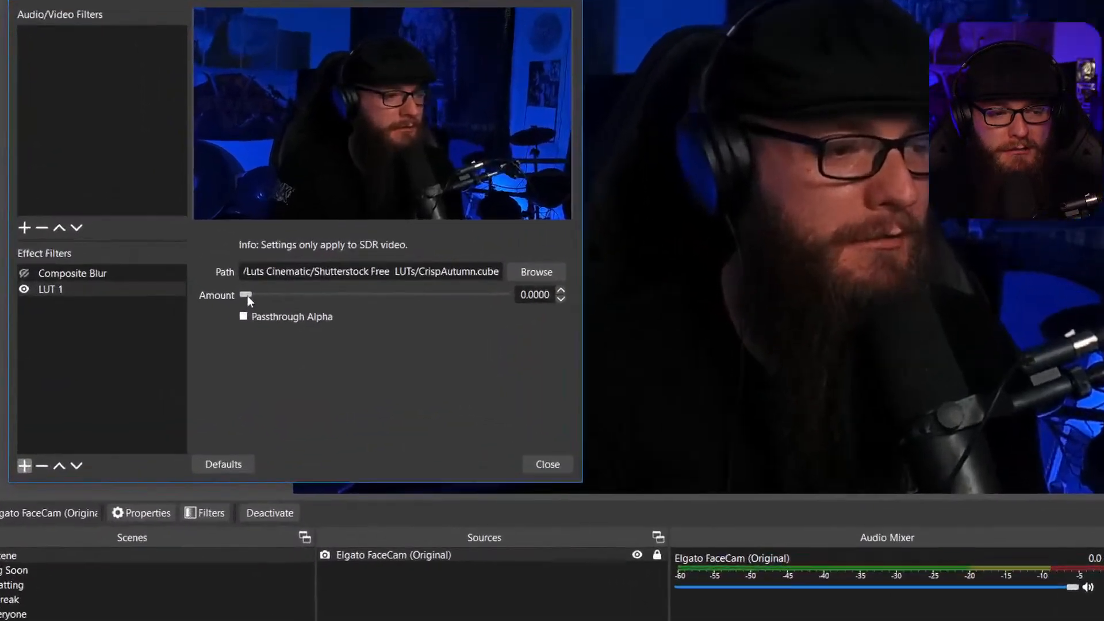
pyautogui.moveTo(182, 281); pyautogui.dragTo(192, 284)
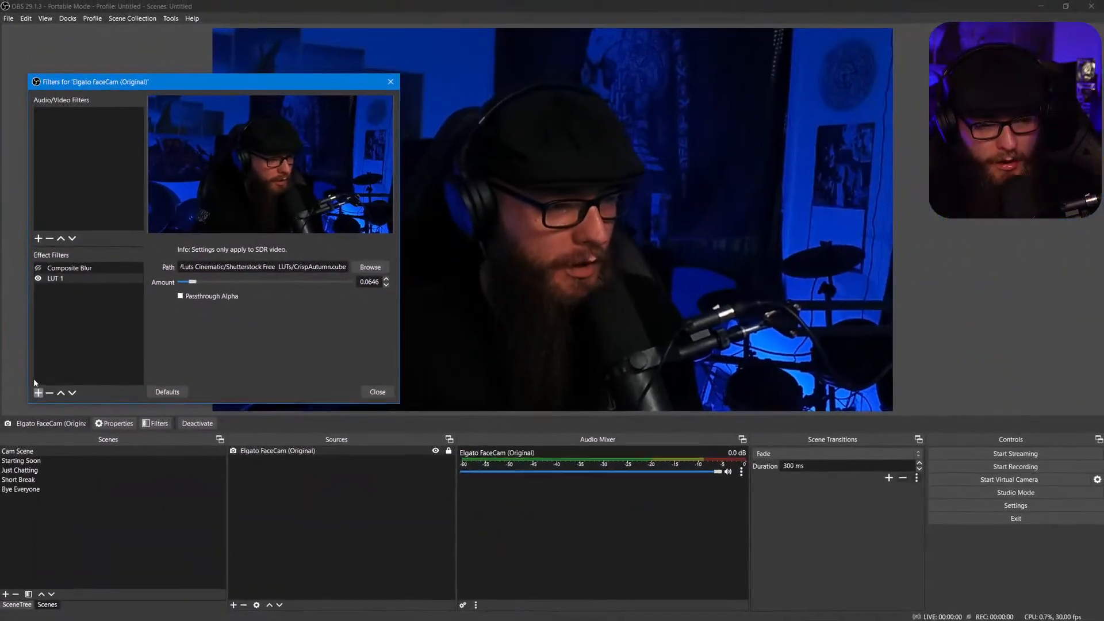
# Add a Color Correction effect filter named "Color Correction For LUTS" to the camera source.
pyautogui.click(38, 394)
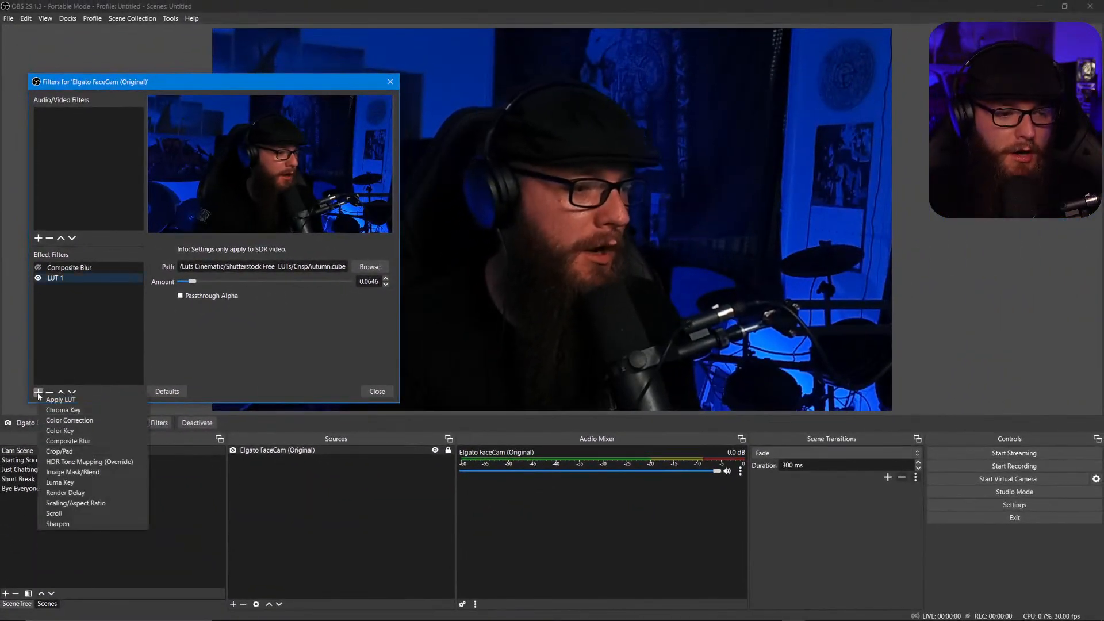
pyautogui.click(74, 420)
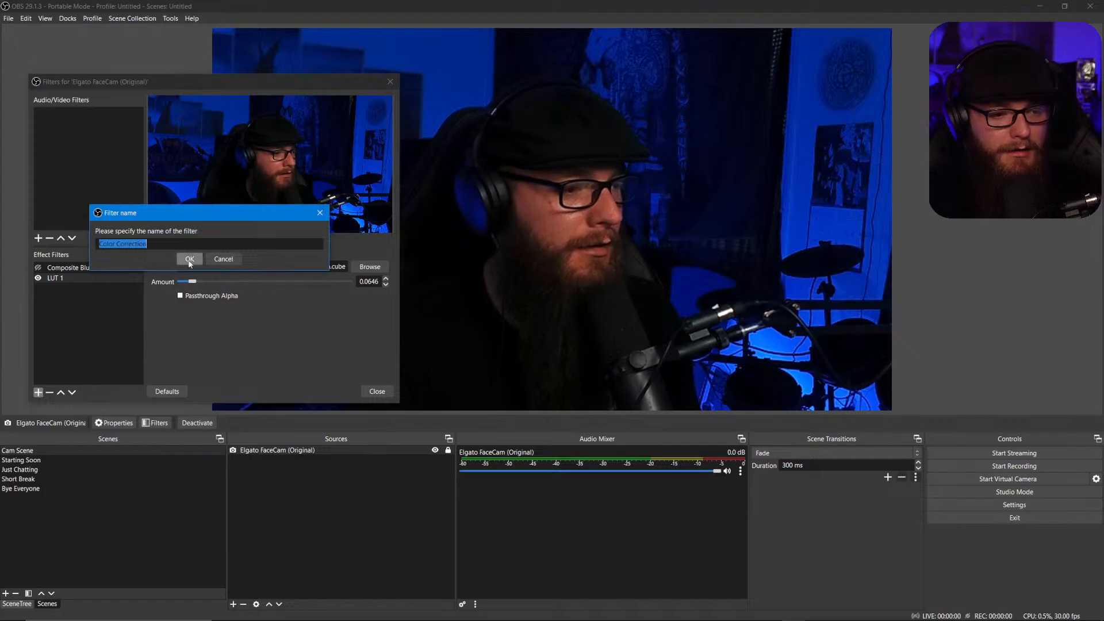
pyautogui.click(186, 242)
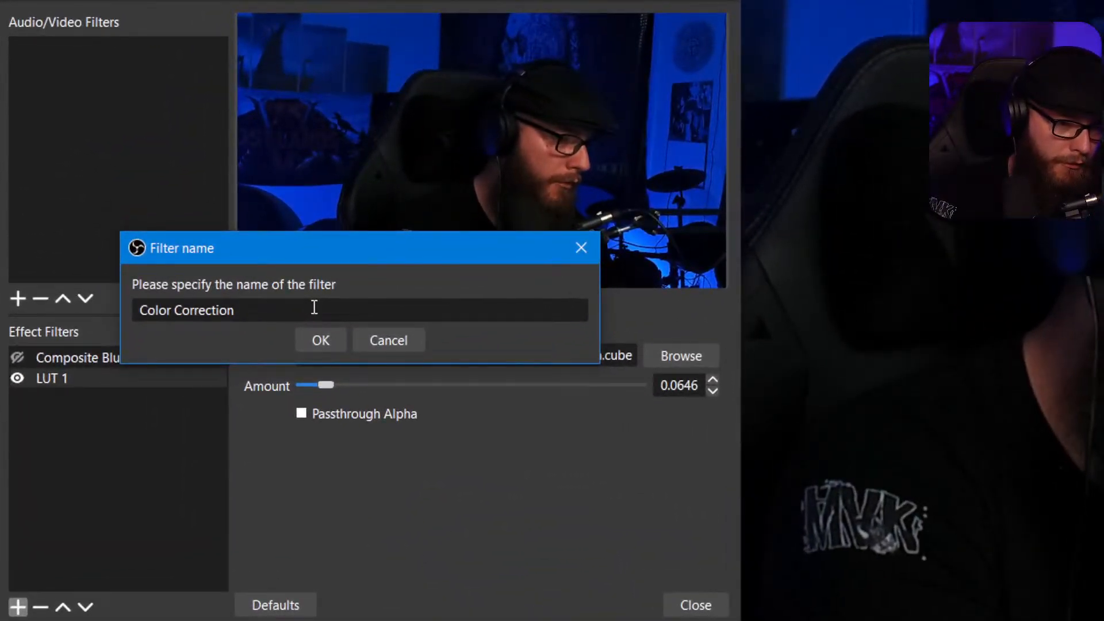
pyautogui.write('fOR')
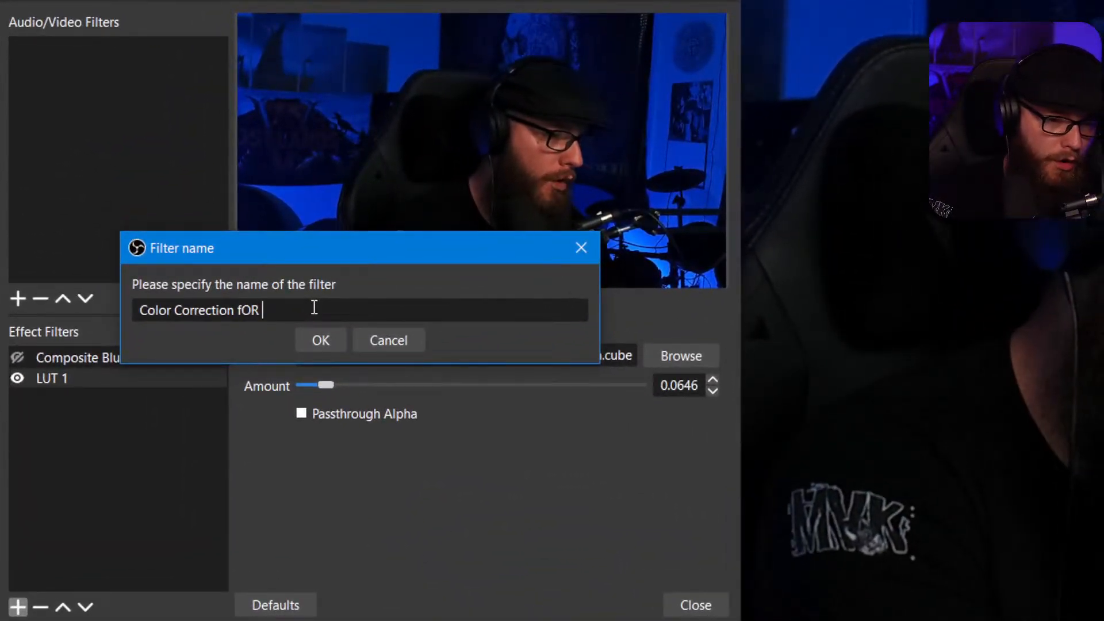
pyautogui.press('BackSpace')
pyautogui.press('BackSpace')
pyautogui.write('For Lu')
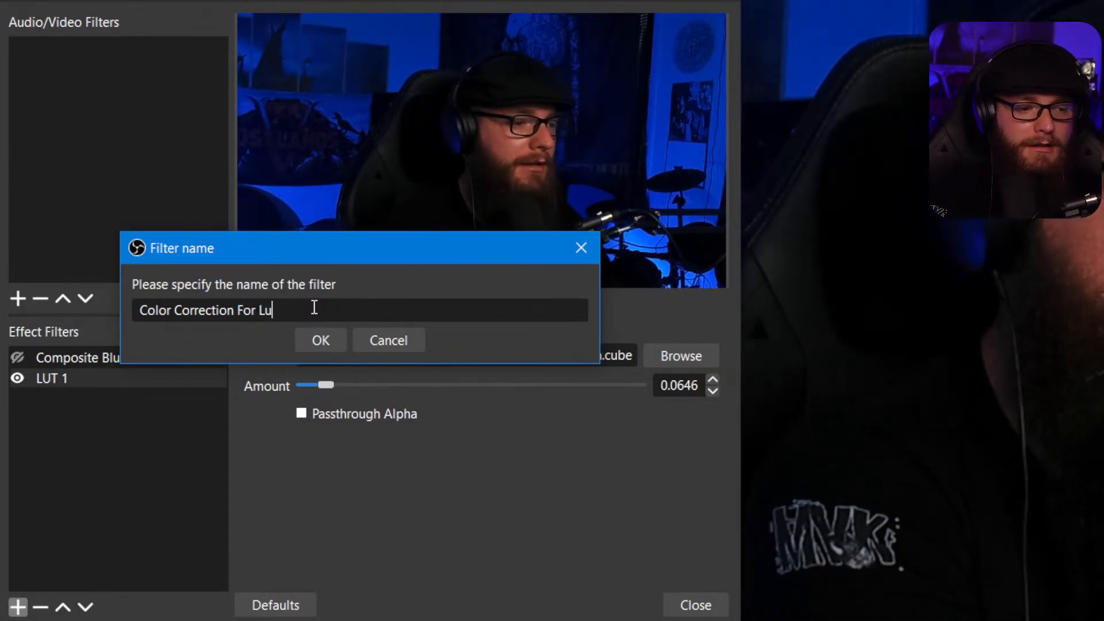
pyautogui.press('BackSpace')
pyautogui.write('UTS')
pyautogui.press('Return')
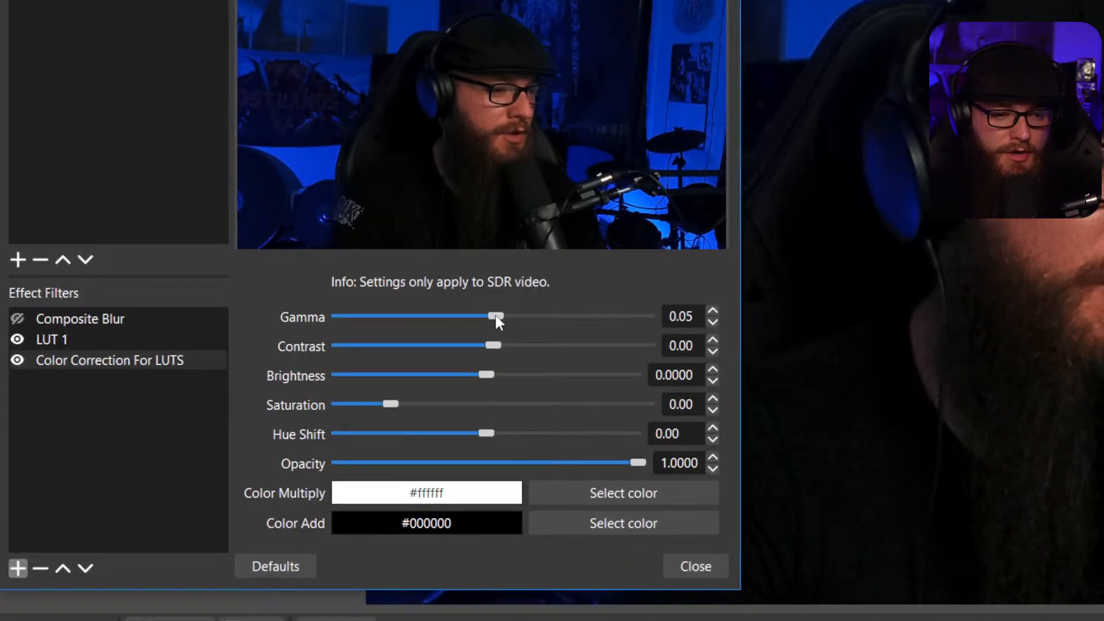
# Try different gamma values in the colour correction, return gamma to 0.00, and set contrast to 0.04.
pyautogui.moveTo(496, 320); pyautogui.dragTo(494, 315)
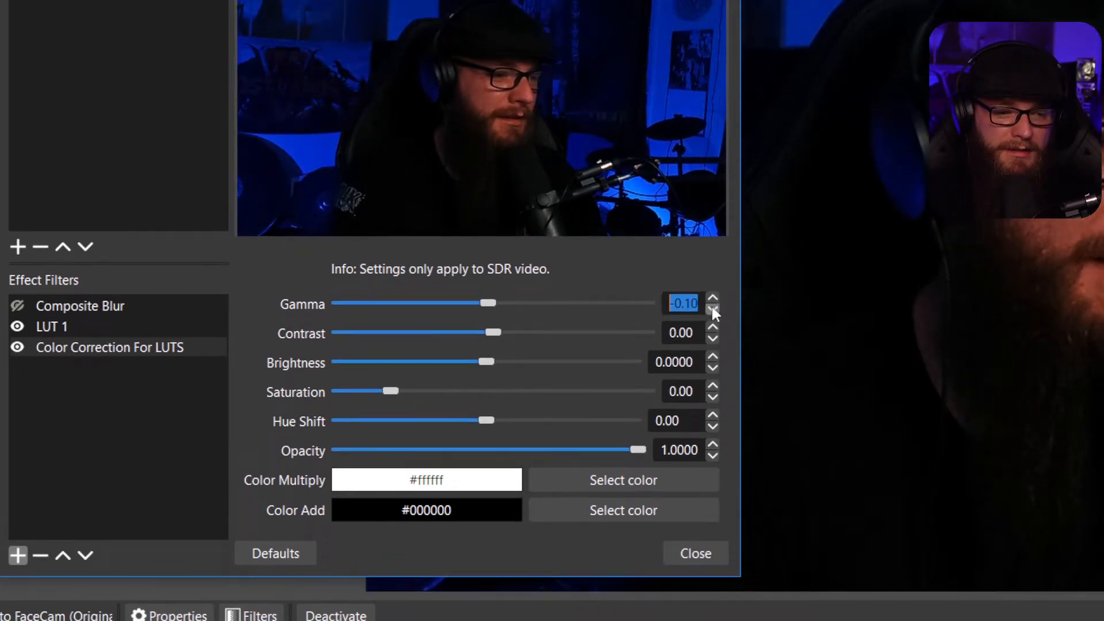
pyautogui.click(712, 299)
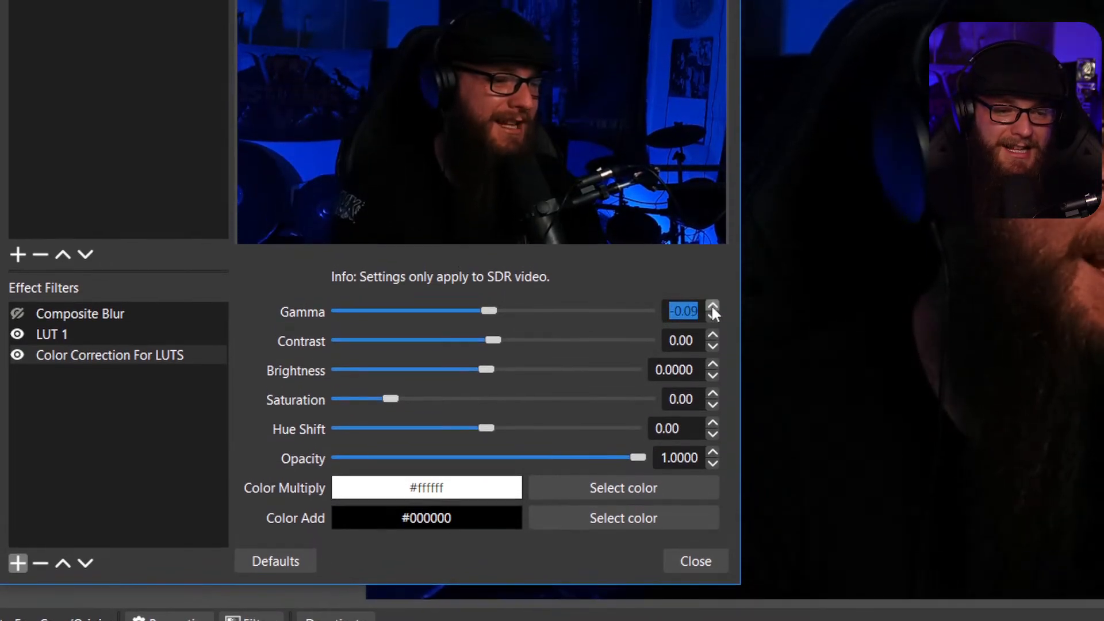
pyautogui.click(712, 304)
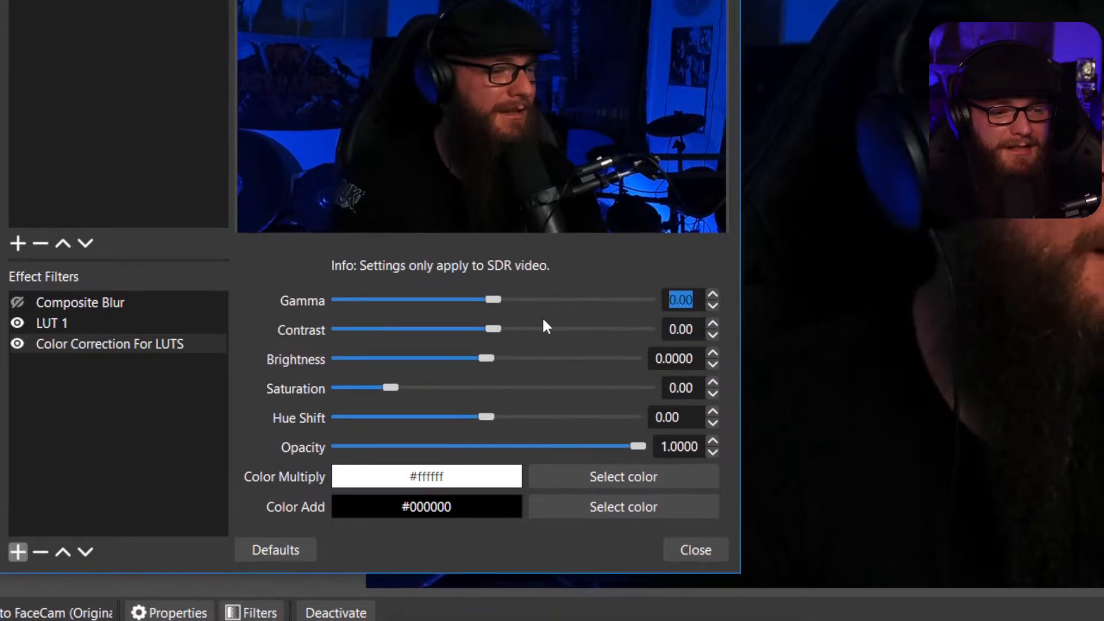
pyautogui.moveTo(497, 321)
pyautogui.mouseDown()
pyautogui.moveTo(510, 322)
pyautogui.moveTo(479, 317)
pyautogui.moveTo(494, 318)
pyautogui.mouseUp()
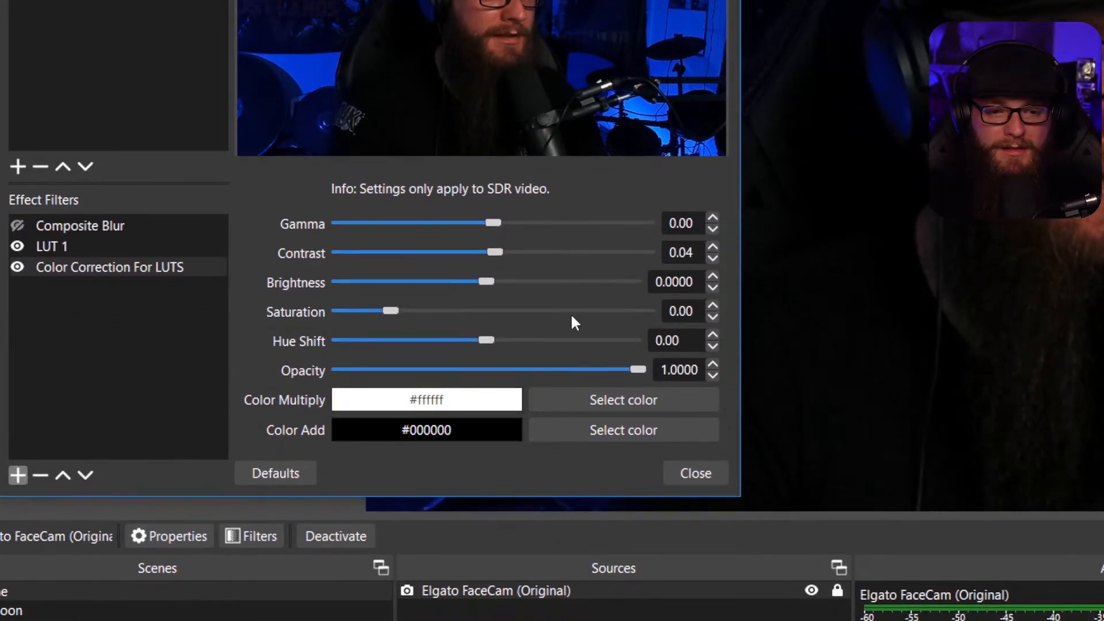
# Set the colour correction's saturation to 0.04, then try a hue shift and reset it to 0.
pyautogui.moveTo(390, 315); pyautogui.dragTo(654, 313)
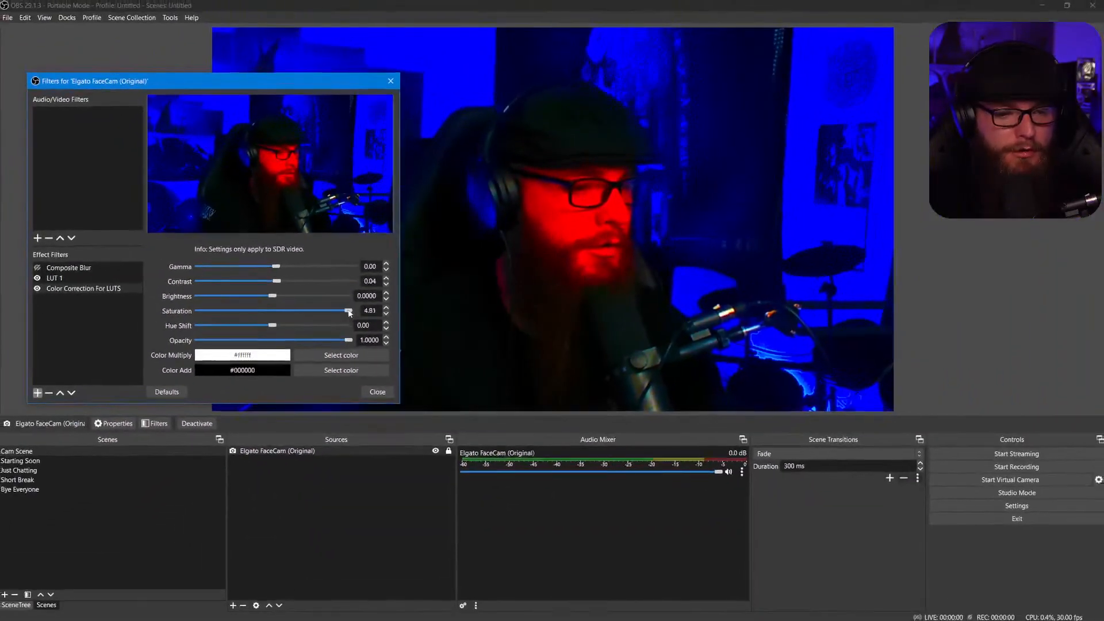
pyautogui.moveTo(365, 313); pyautogui.dragTo(227, 333)
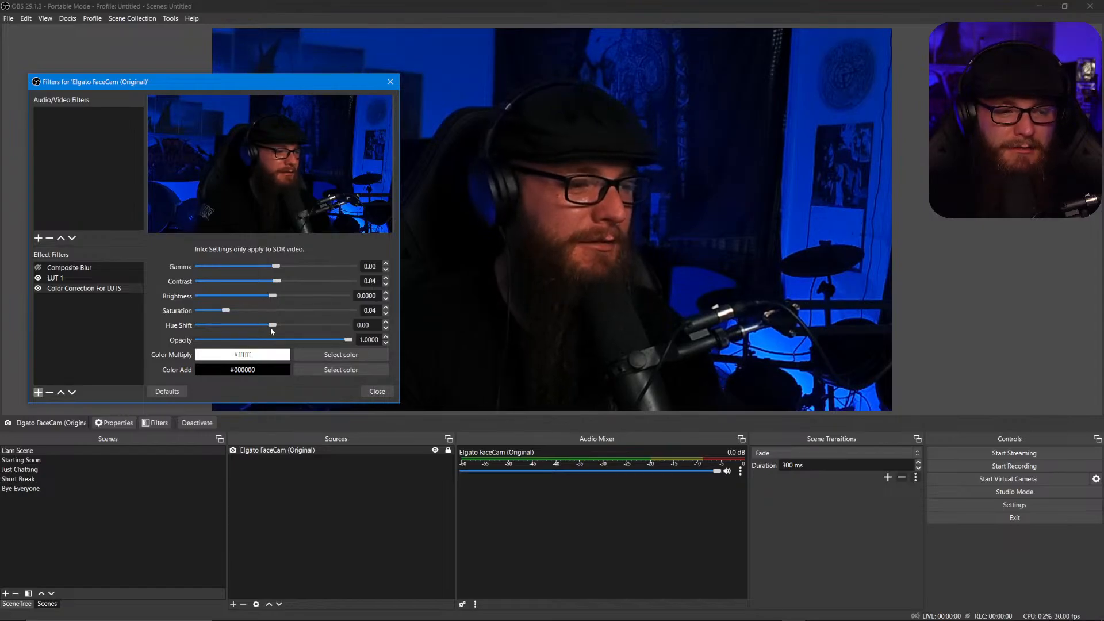
pyautogui.moveTo(273, 326); pyautogui.dragTo(266, 348)
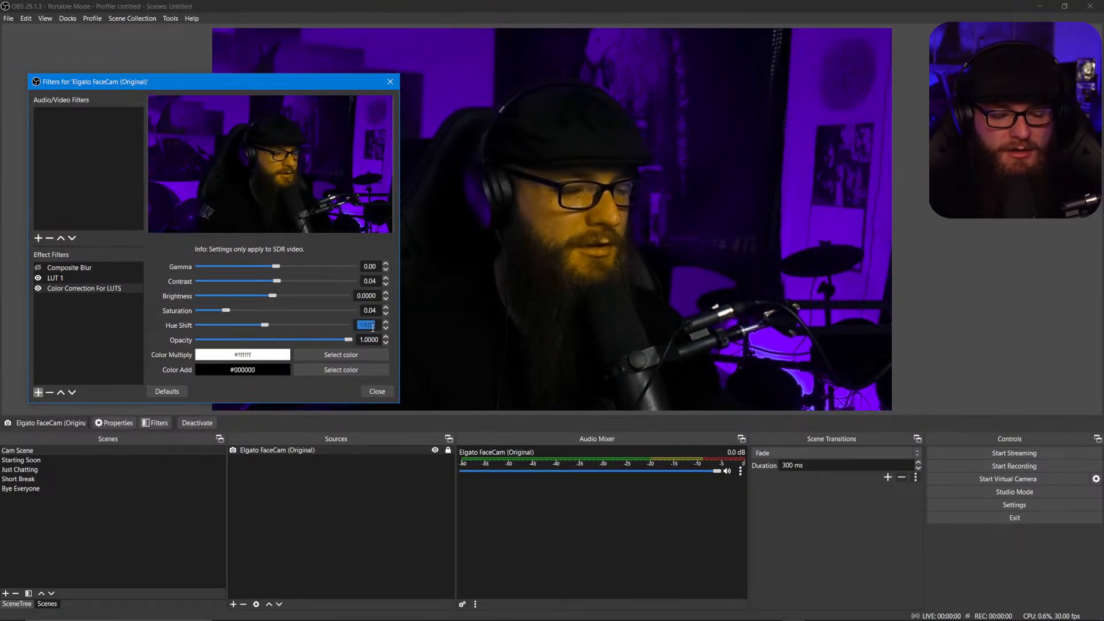
pyautogui.write('0')
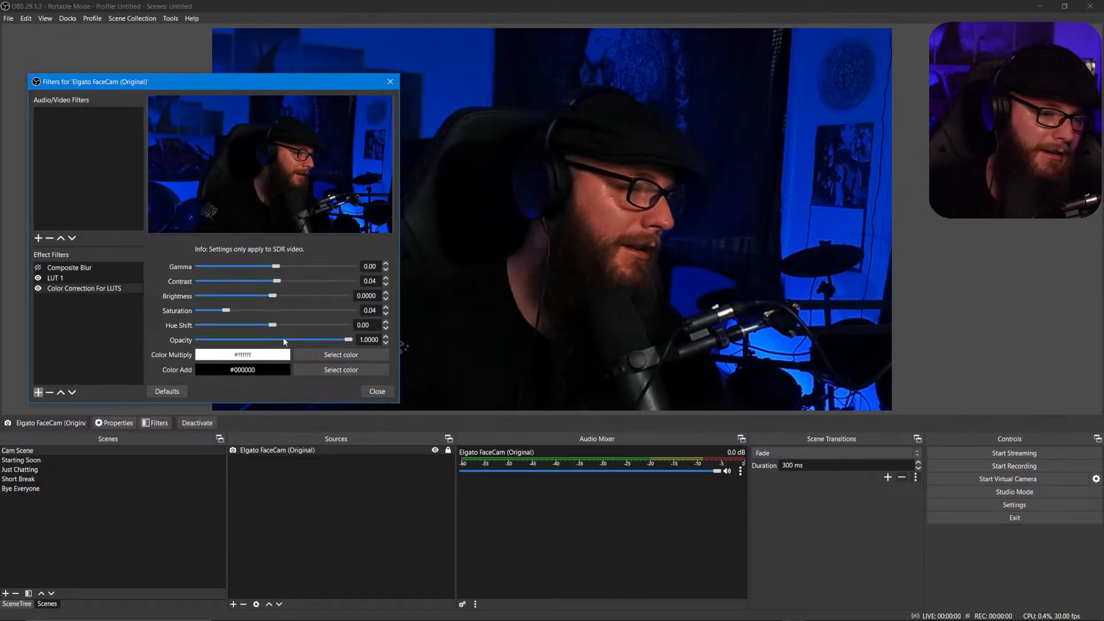
# Load MagicHour.cube into the LUT 1 filter and try its amount at about 0.84.
pyautogui.click(75, 279)
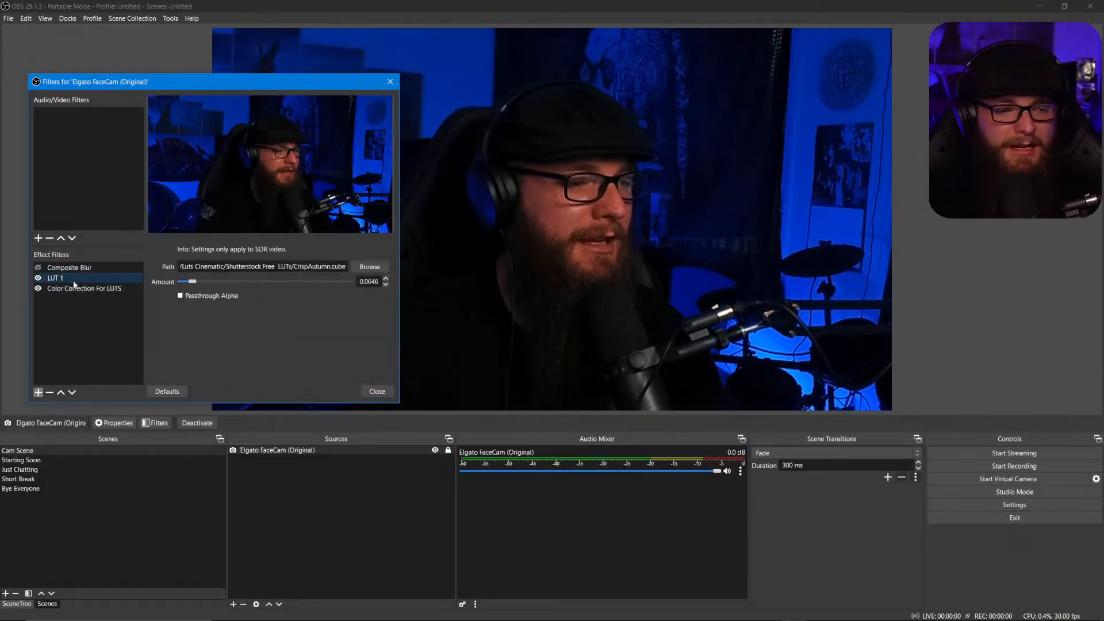
pyautogui.click(375, 267)
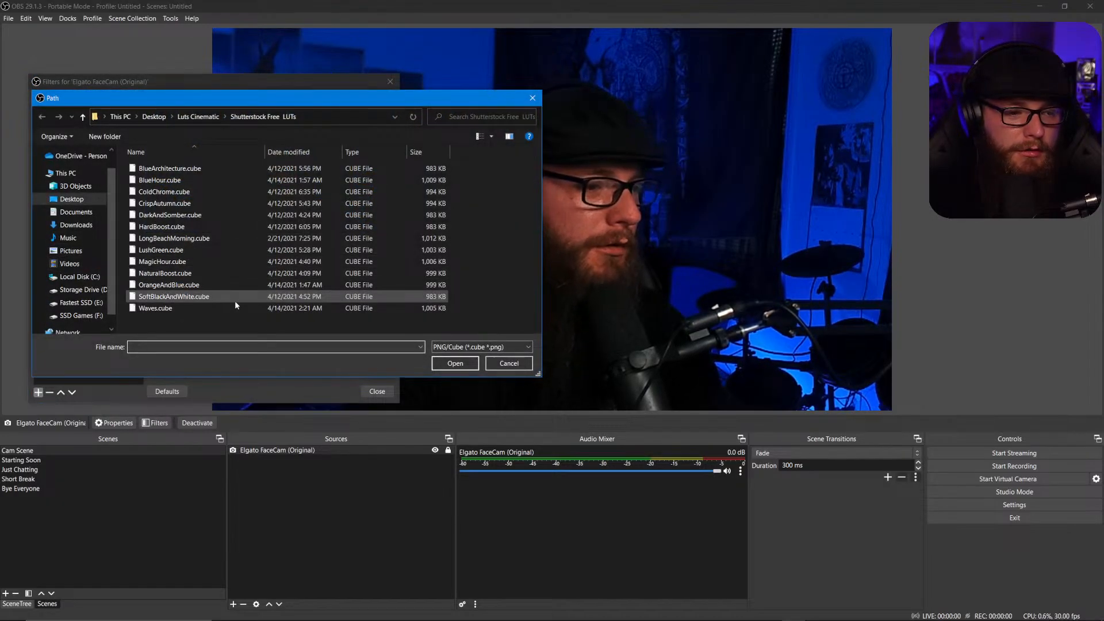
pyautogui.doubleClick(227, 261)
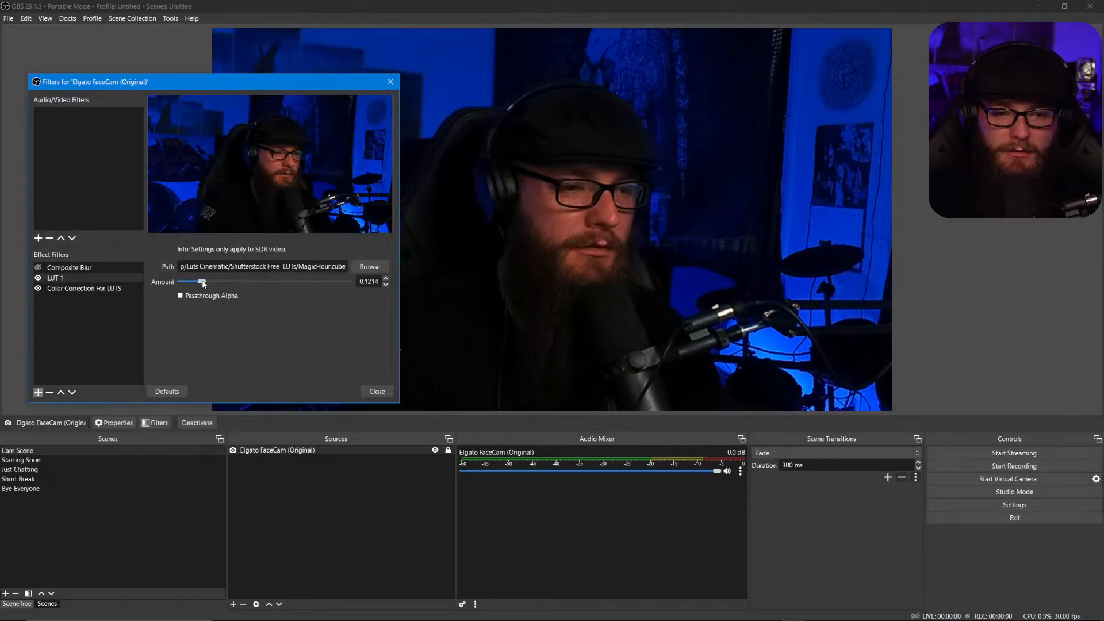
pyautogui.moveTo(203, 282); pyautogui.dragTo(321, 282)
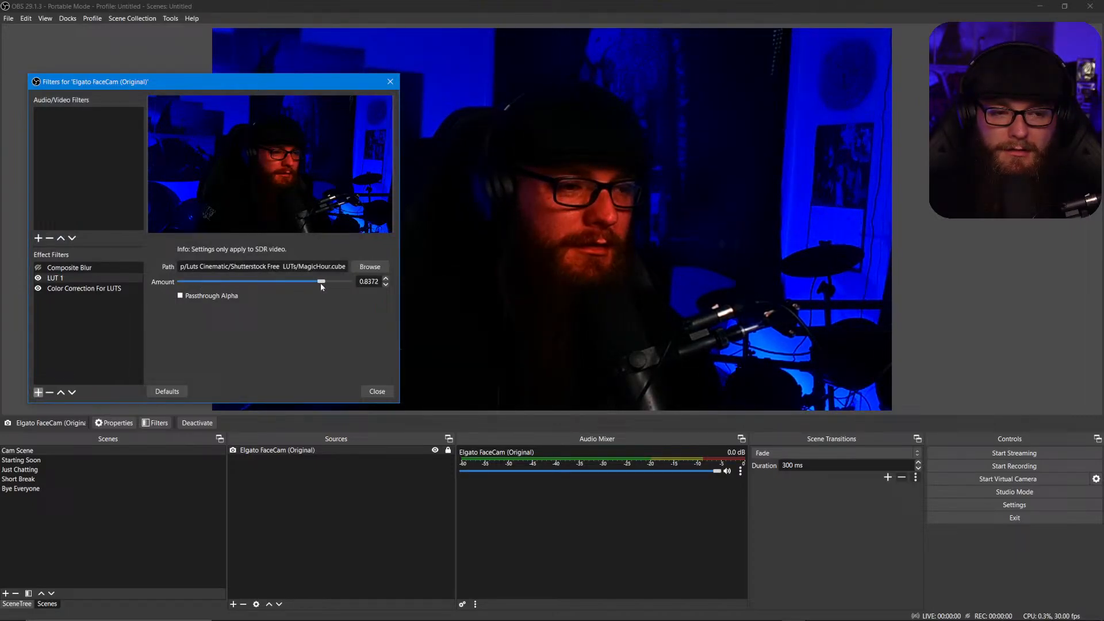
# Switch the LUT 1 filter to NaturalBoost.cube and try its amount at about 0.05.
pyautogui.click(369, 267)
pyautogui.doubleClick(231, 276)
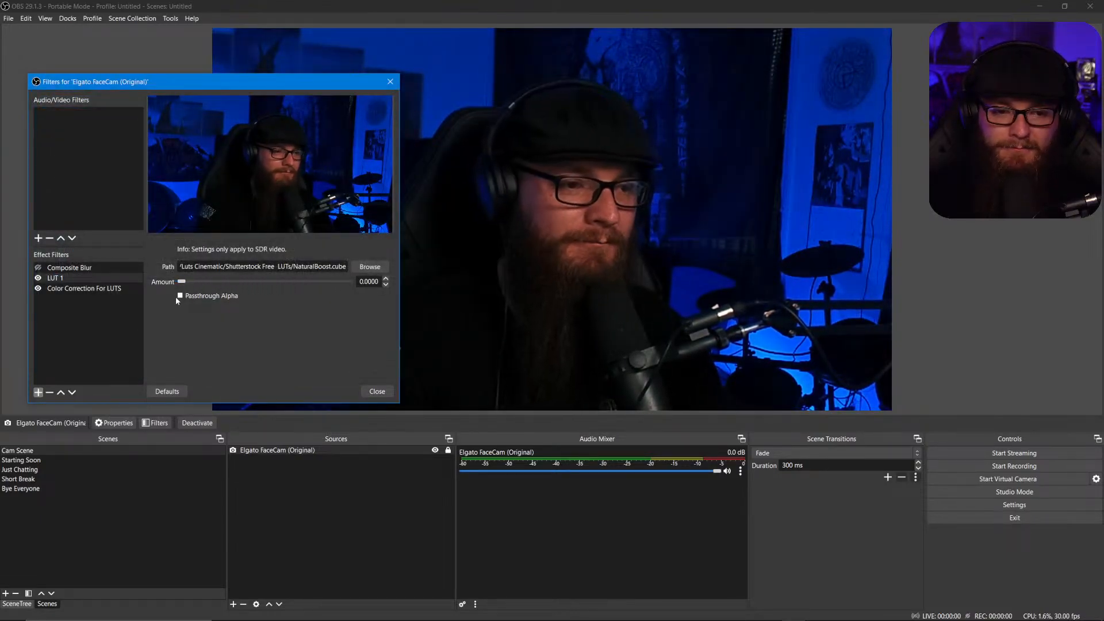
pyautogui.moveTo(175, 295)
pyautogui.mouseDown()
pyautogui.moveTo(198, 298)
pyautogui.moveTo(187, 299)
pyautogui.mouseUp()
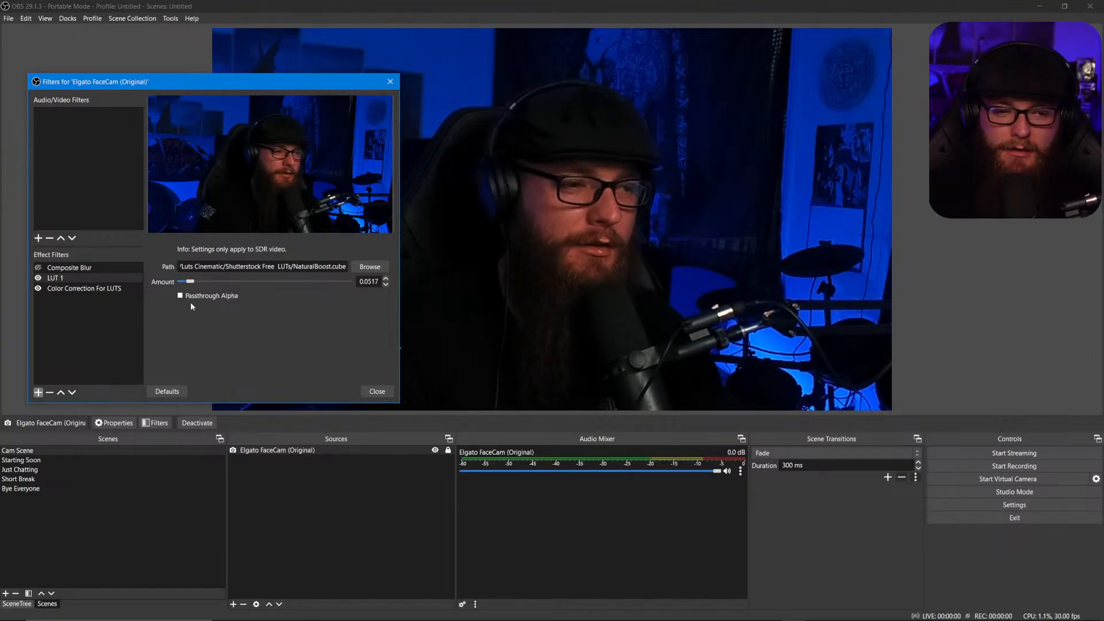
# Switch the LUT 1 filter to SoftBlackAndWhite.cube and raise its amount to the full 1.0.
pyautogui.click(369, 269)
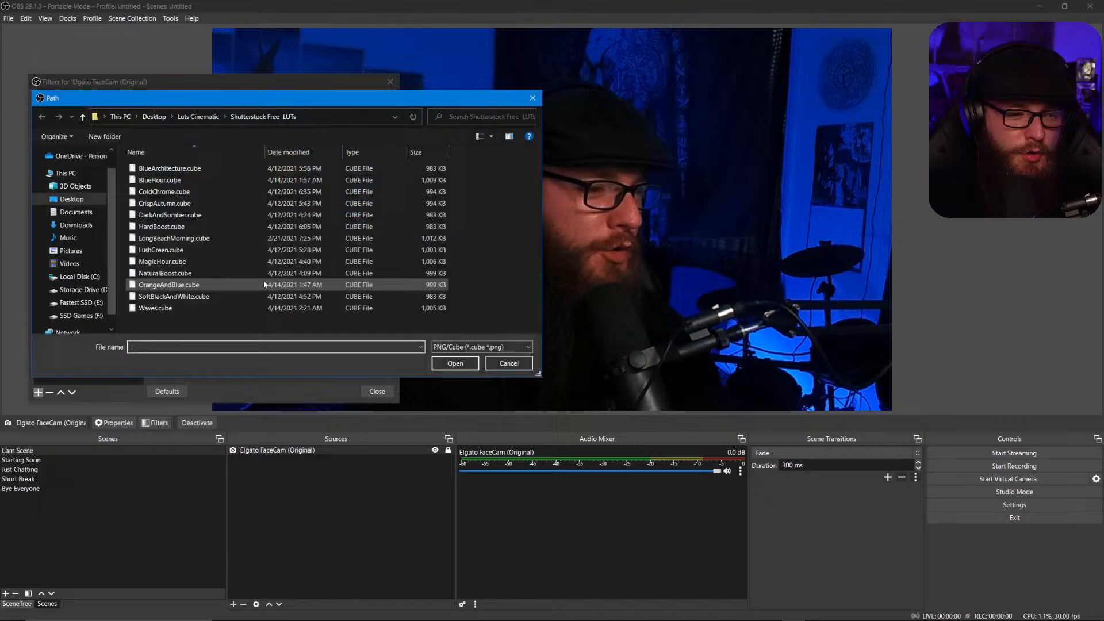
pyautogui.doubleClick(236, 295)
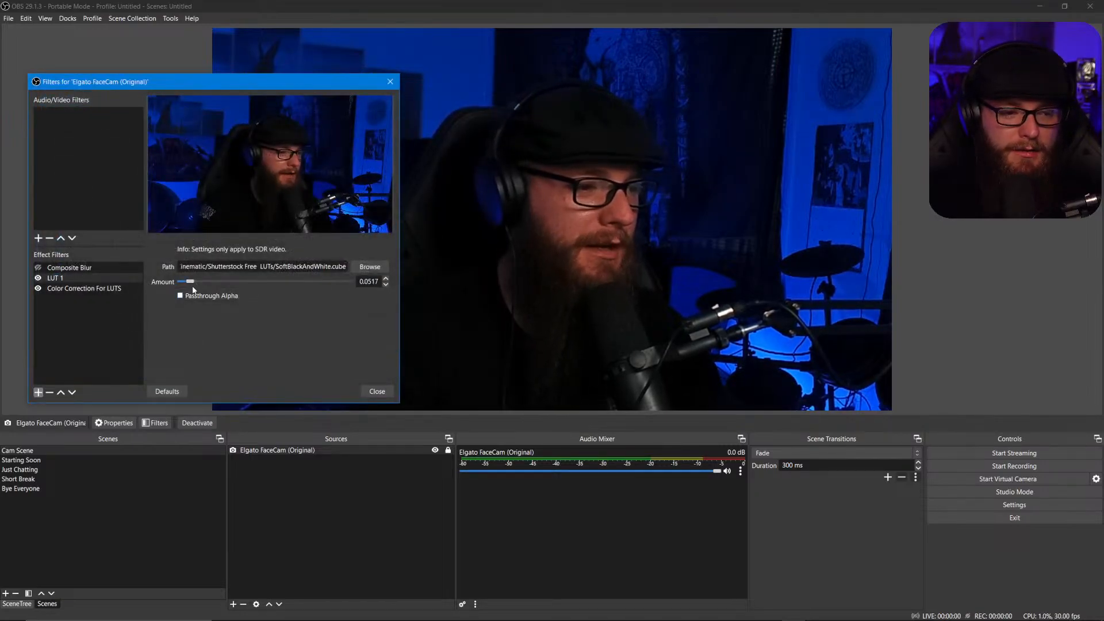
pyautogui.moveTo(191, 281); pyautogui.dragTo(374, 279)
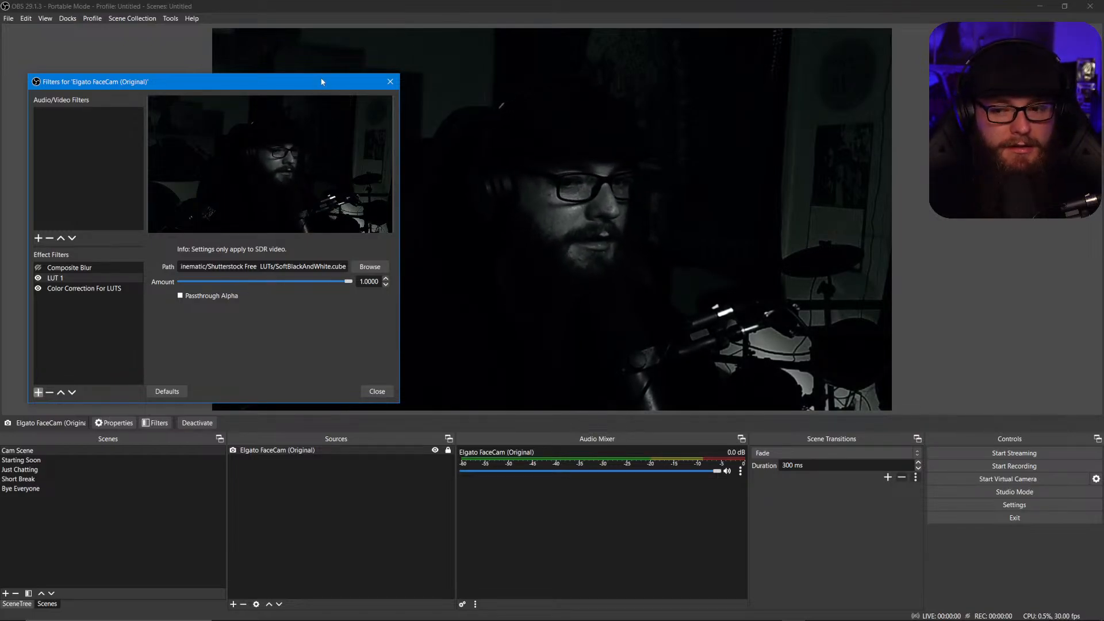
pyautogui.moveTo(321, 81); pyautogui.dragTo(288, 75)
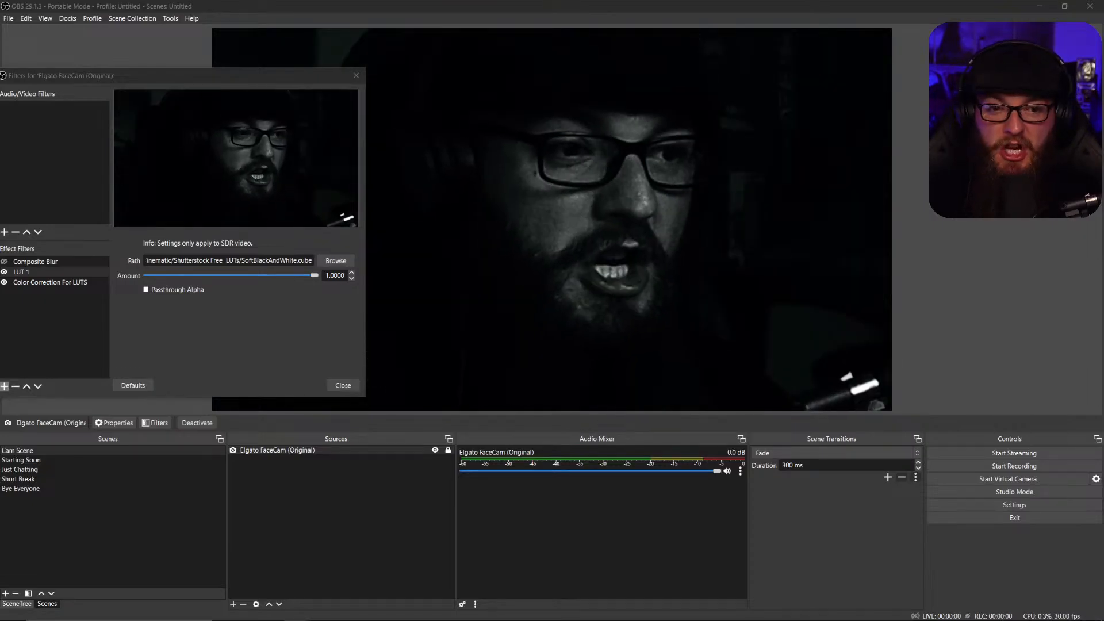
pyautogui.click(662, 214)
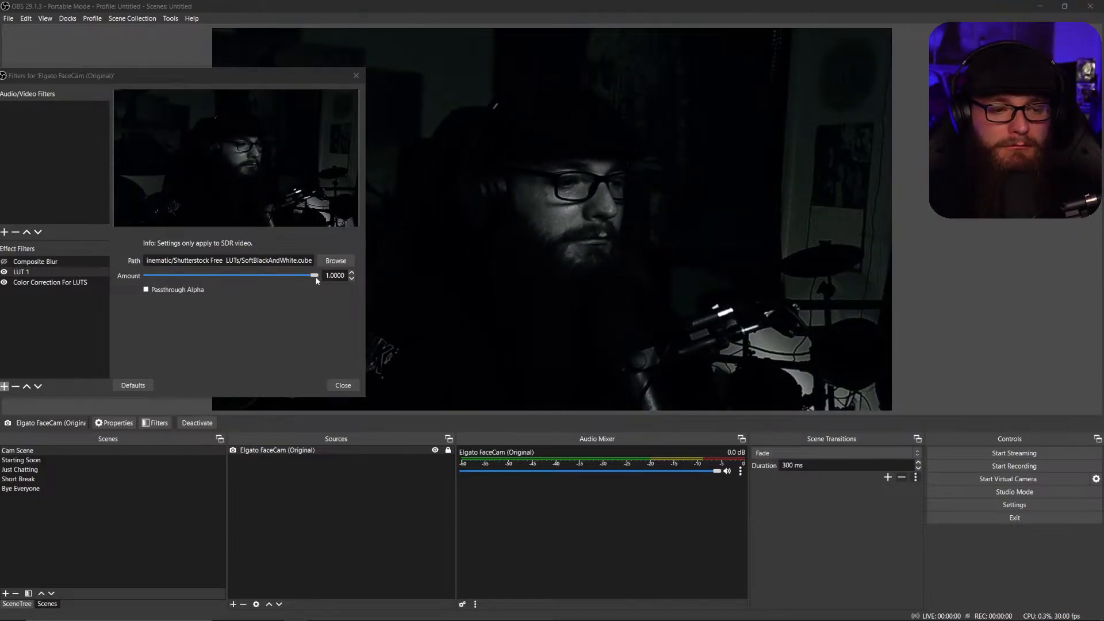
# Try lower amounts for the black-and-white LUT, ending at about 0.12.
pyautogui.click(316, 279)
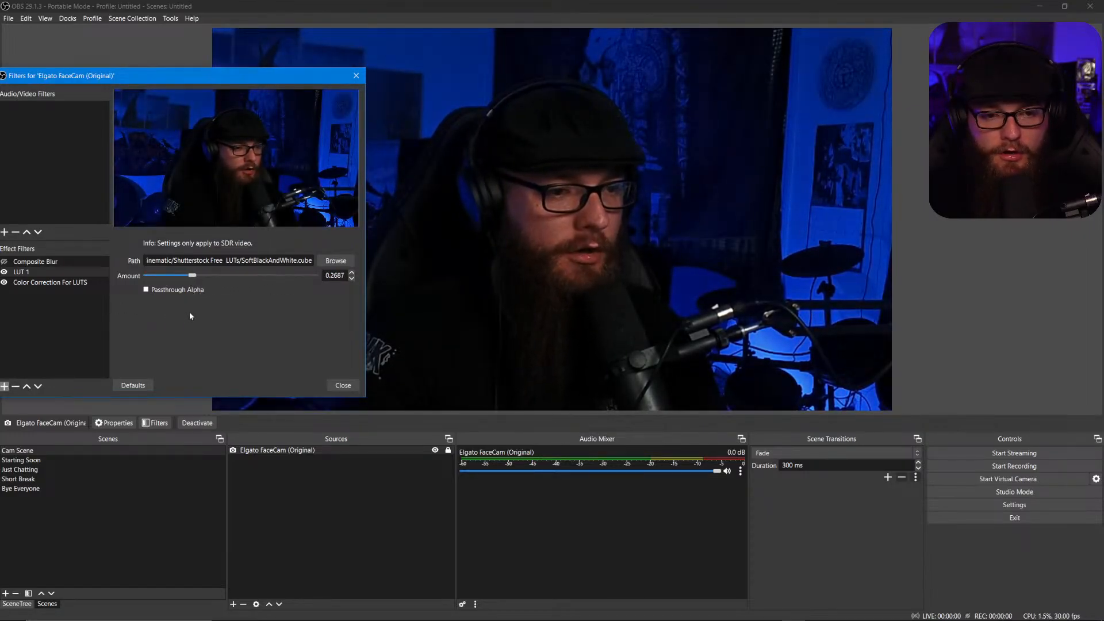
pyautogui.moveTo(183, 313); pyautogui.dragTo(182, 312)
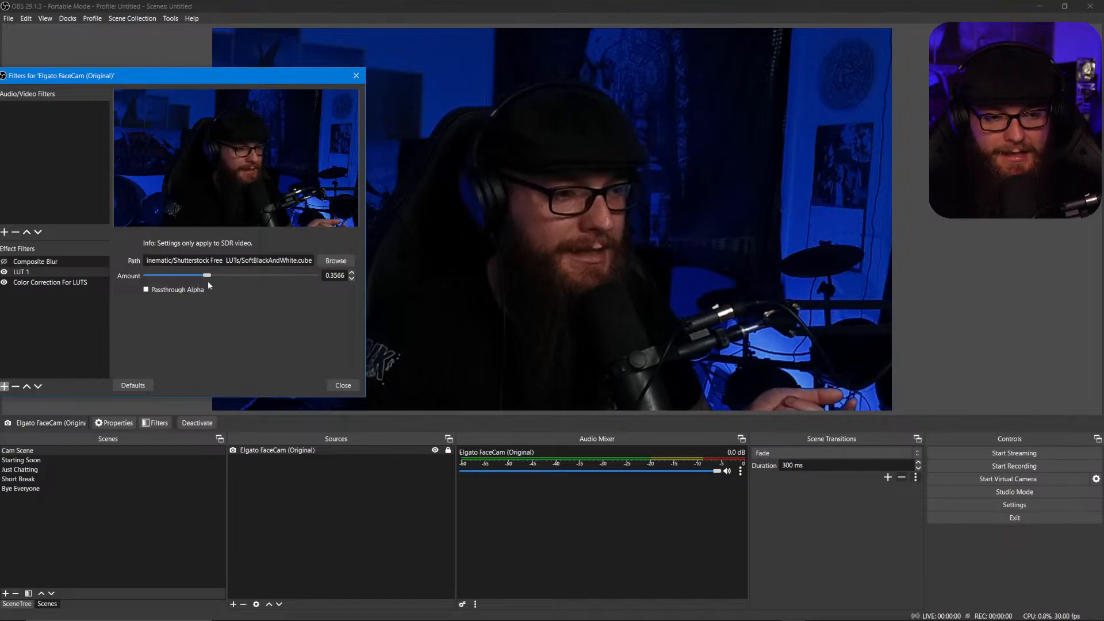
pyautogui.moveTo(208, 280); pyautogui.dragTo(170, 322)
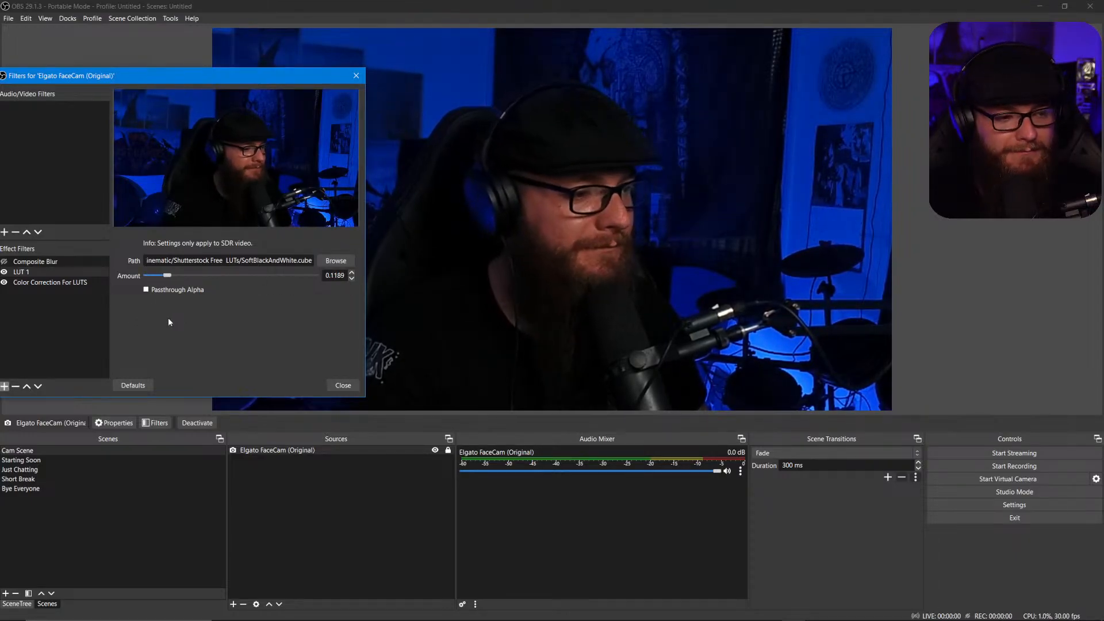
# Switch the LUT 1 filter to BlueArchitecture.cube and reduce its amount to about 0.05.
pyautogui.click(329, 262)
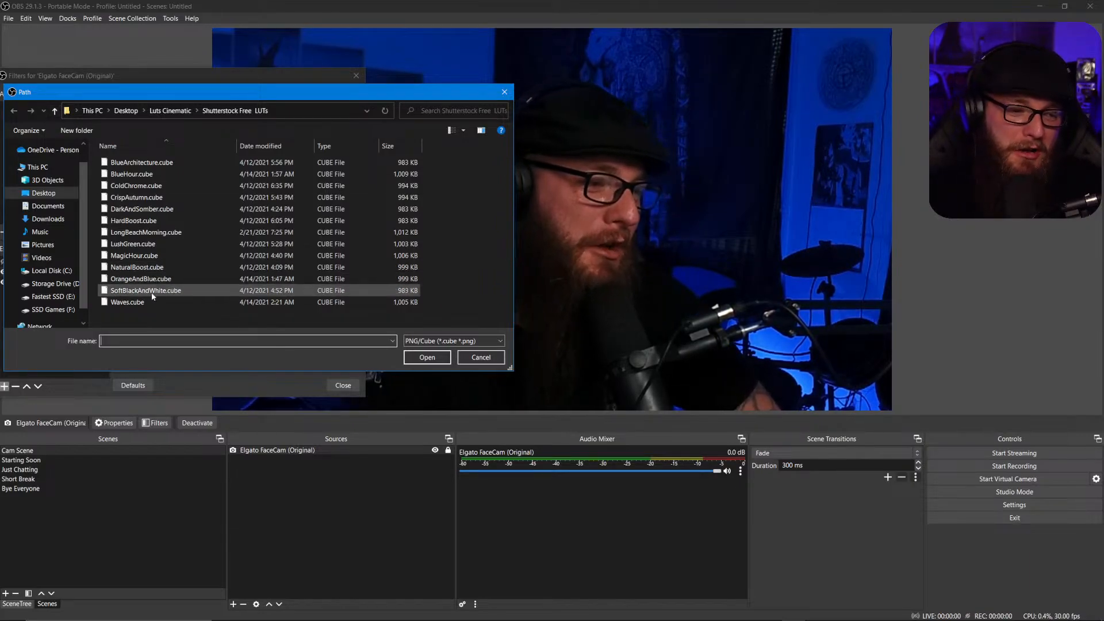
pyautogui.doubleClick(163, 163)
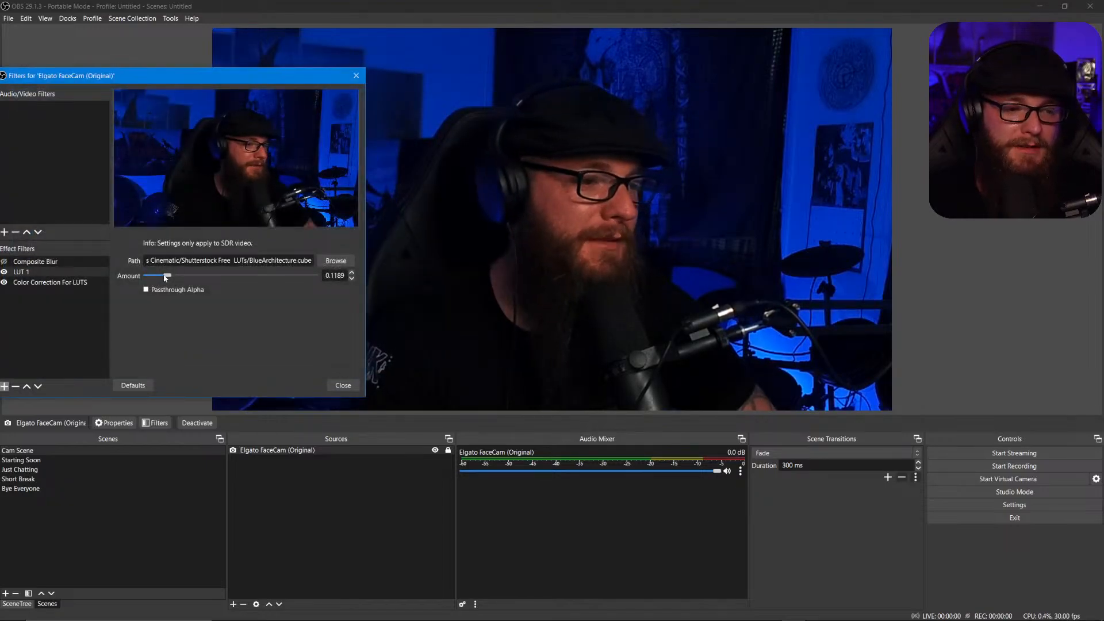
pyautogui.moveTo(140, 275)
pyautogui.mouseDown()
pyautogui.moveTo(288, 288)
pyautogui.moveTo(149, 288)
pyautogui.mouseUp()
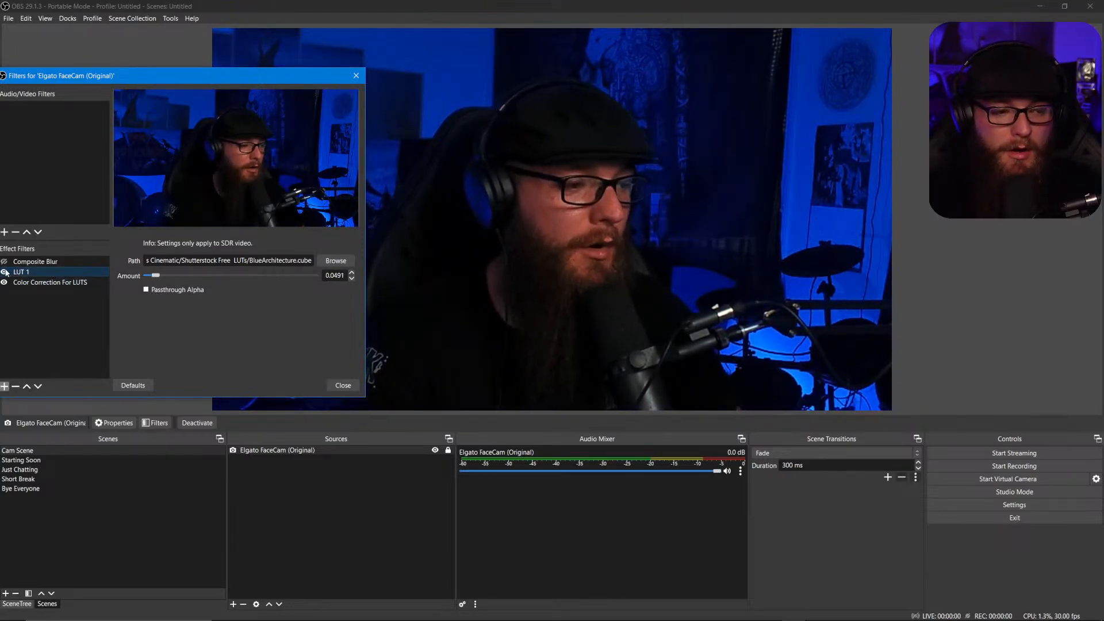
# Remove the LUT 1 filter from the camera source.
pyautogui.press('Delete')
pyautogui.press('Return')
# Enable Composite Blur, try its circle mask centred at X 53.67% and Y 20.67%, browse the blur algorithms, and disable the filter again.
pyautogui.click(35, 262)
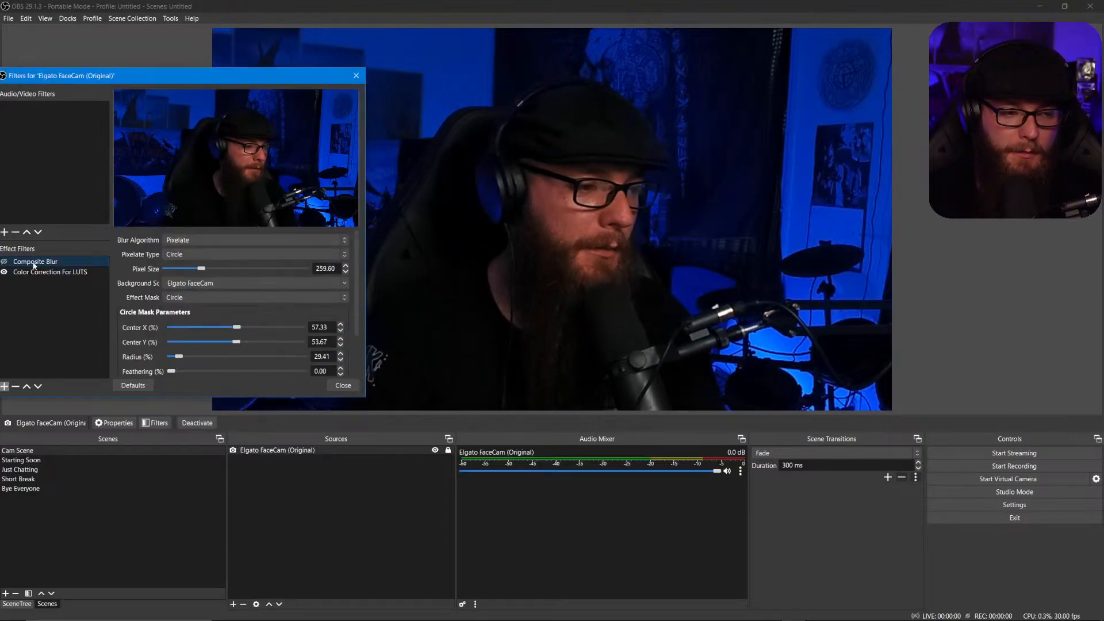
pyautogui.click(4, 262)
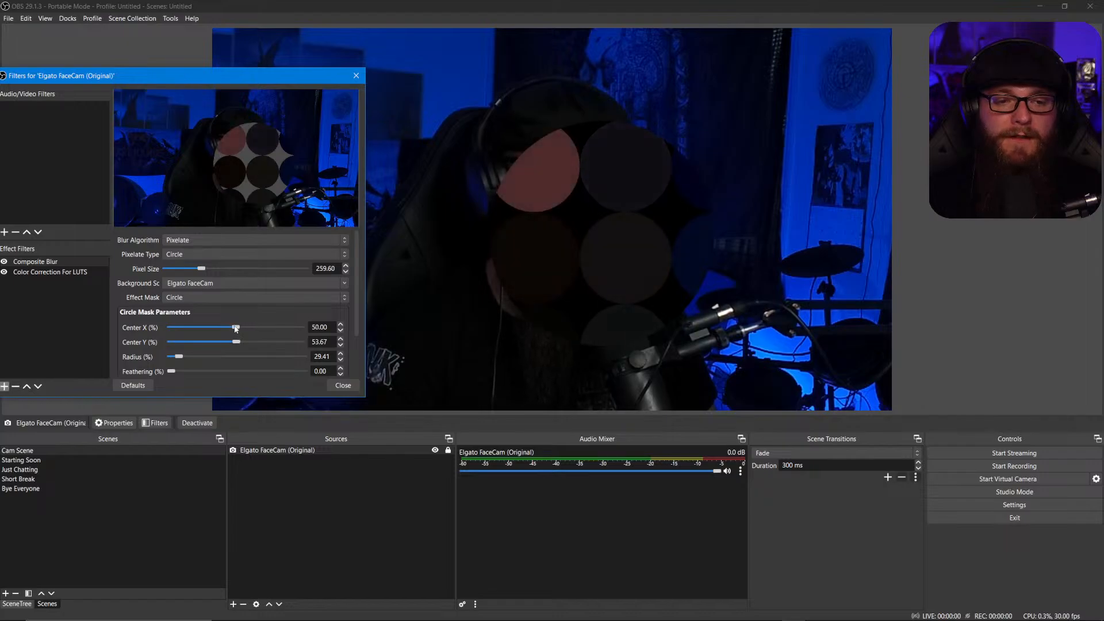
pyautogui.moveTo(234, 327); pyautogui.dragTo(229, 344)
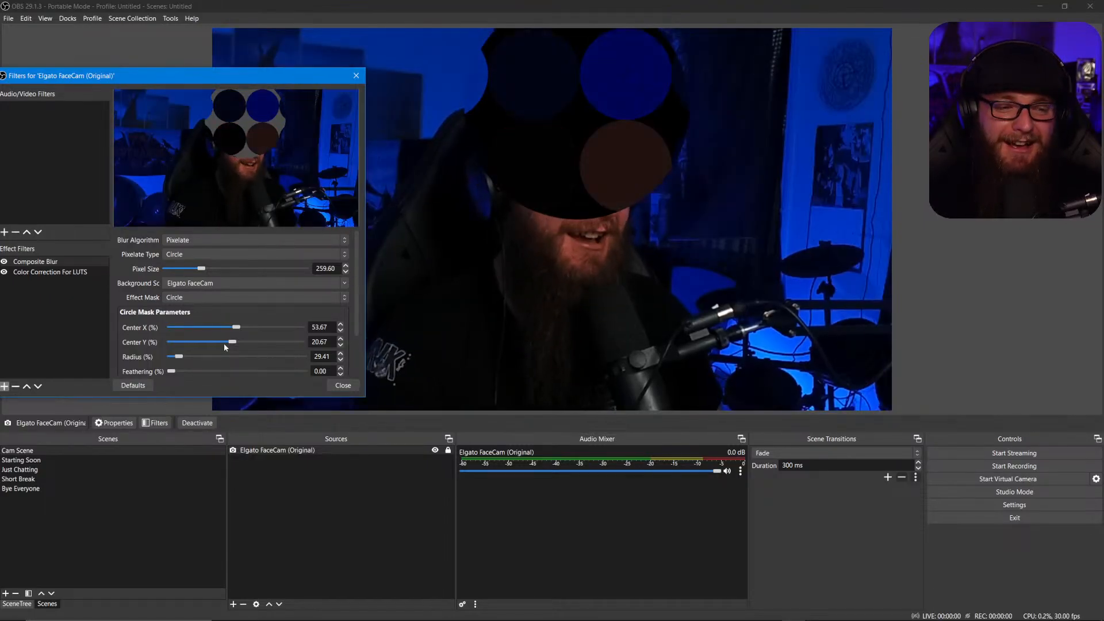
pyautogui.click(199, 240)
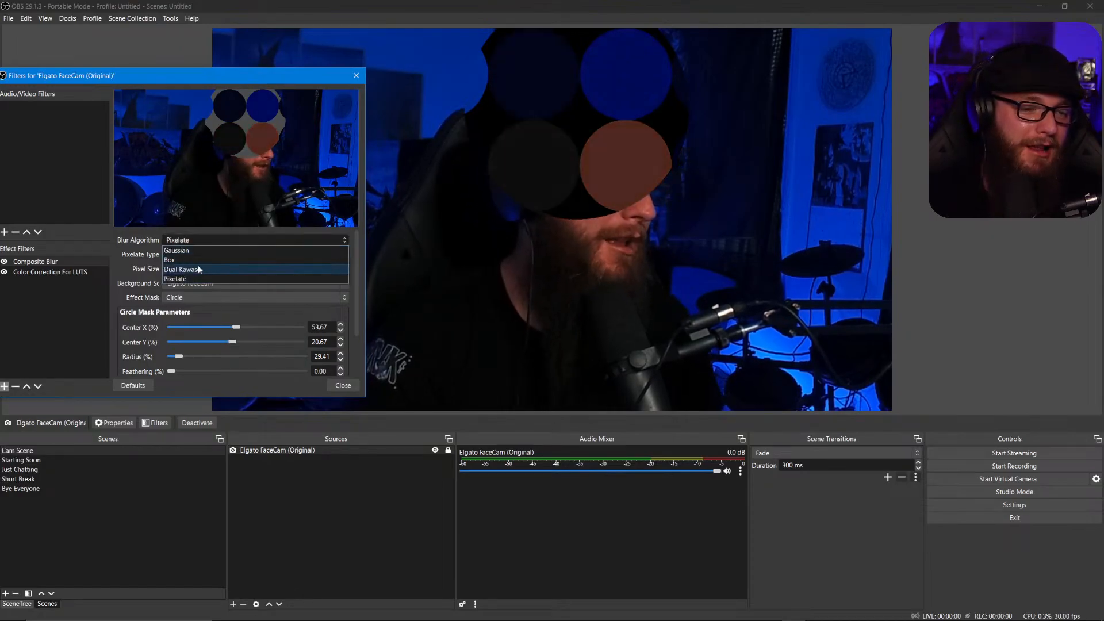
pyautogui.click(195, 270)
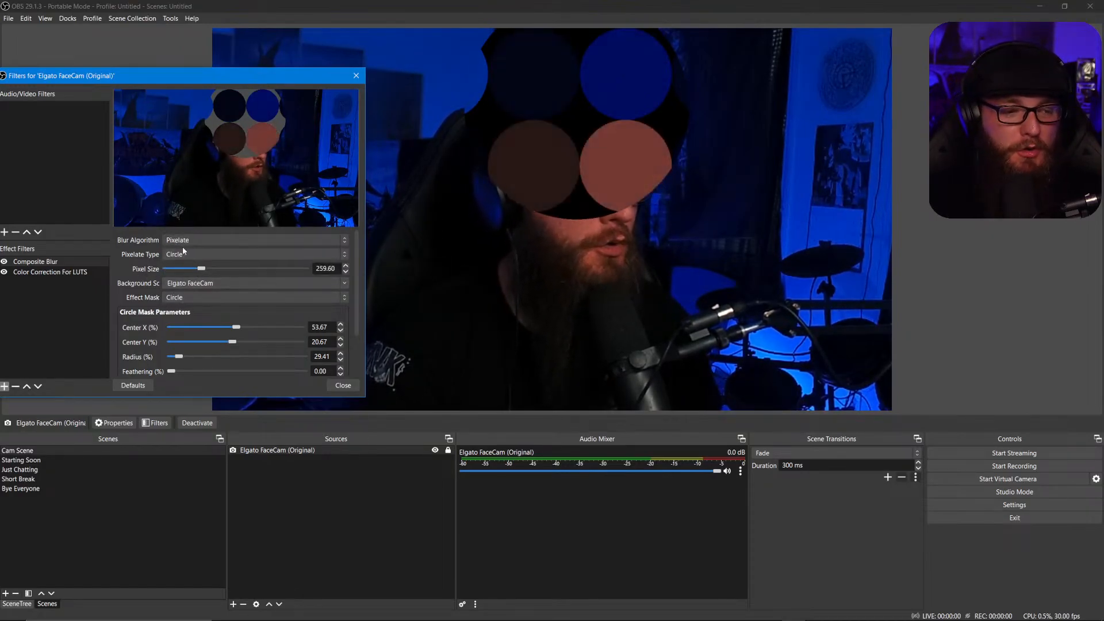
pyautogui.click(4, 261)
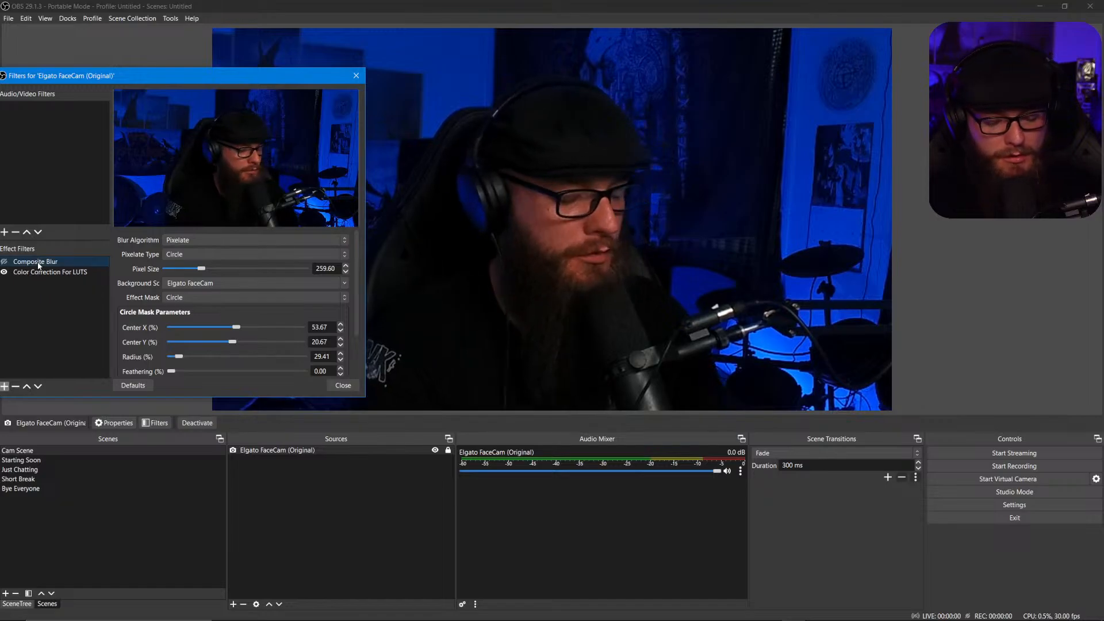
# Remove the Composite Blur and Color Correction For LUTS filters from the camera and close its filter settings.
pyautogui.press('Delete')
pyautogui.press('Return')
pyautogui.press('Delete')
pyautogui.press('Return')
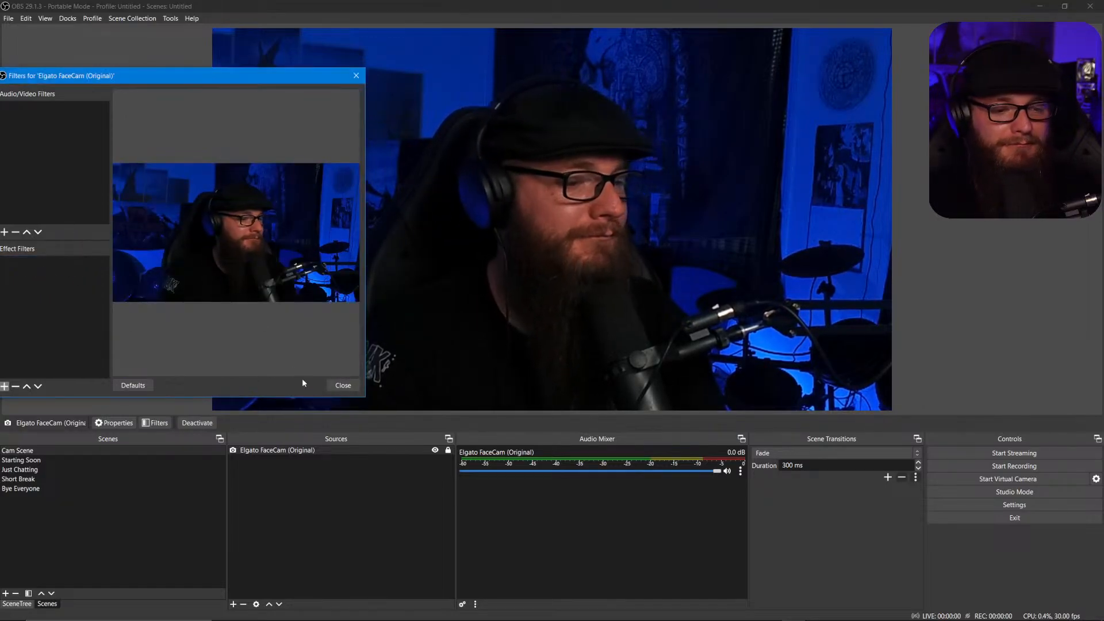
pyautogui.click(343, 385)
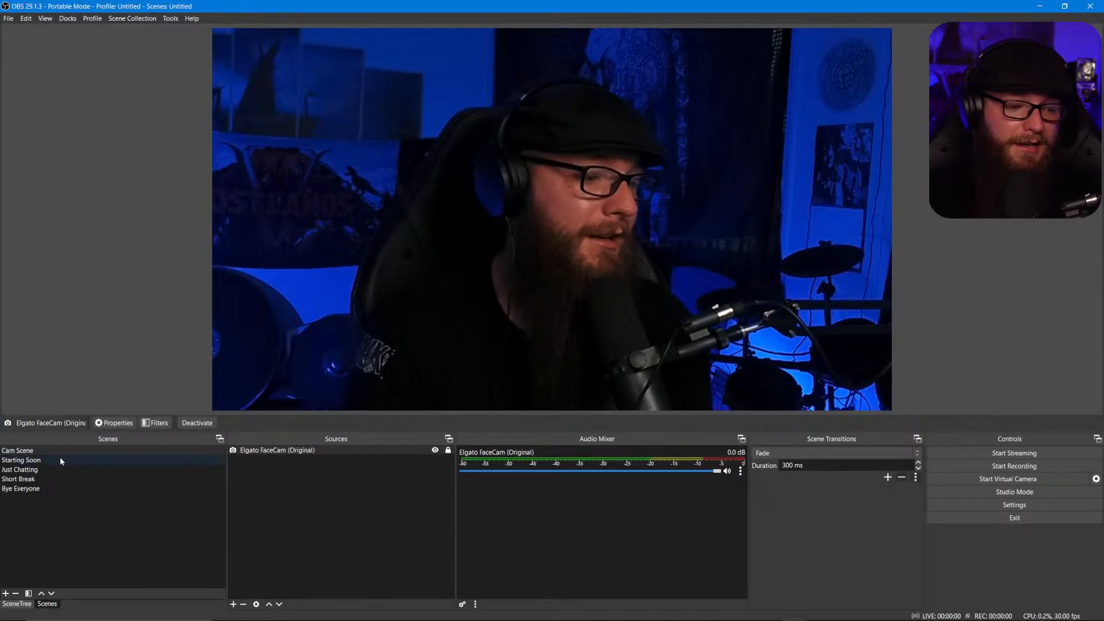
# Review the Starting Soon, Just Chatting, Short Break and Bye Everyone scenes one after another.
pyautogui.click(60, 458)
pyautogui.click(54, 470)
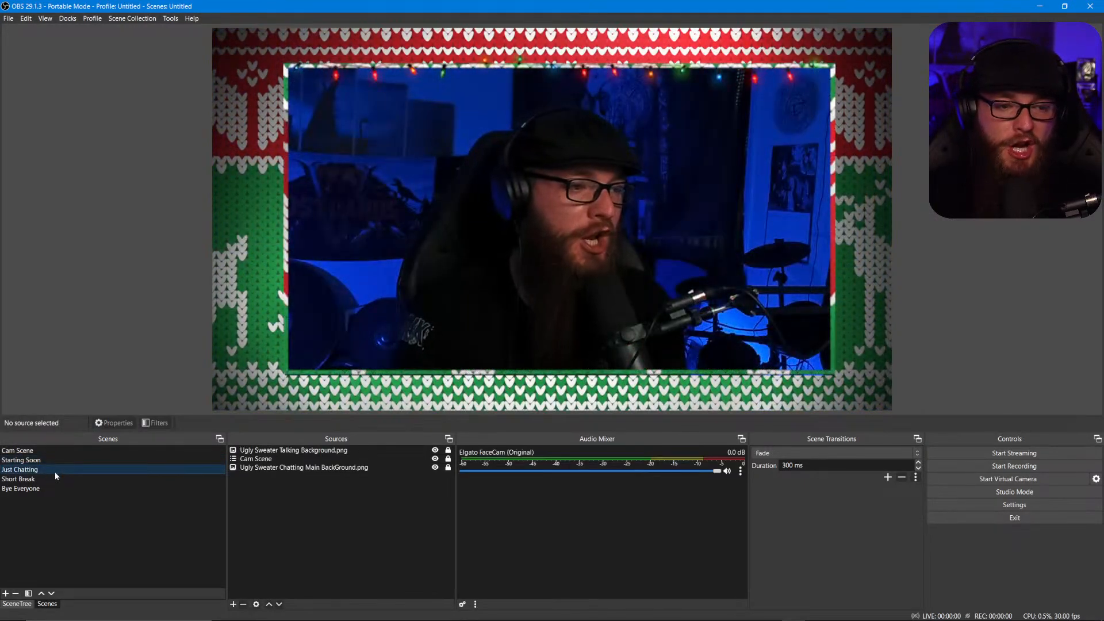
pyautogui.click(55, 478)
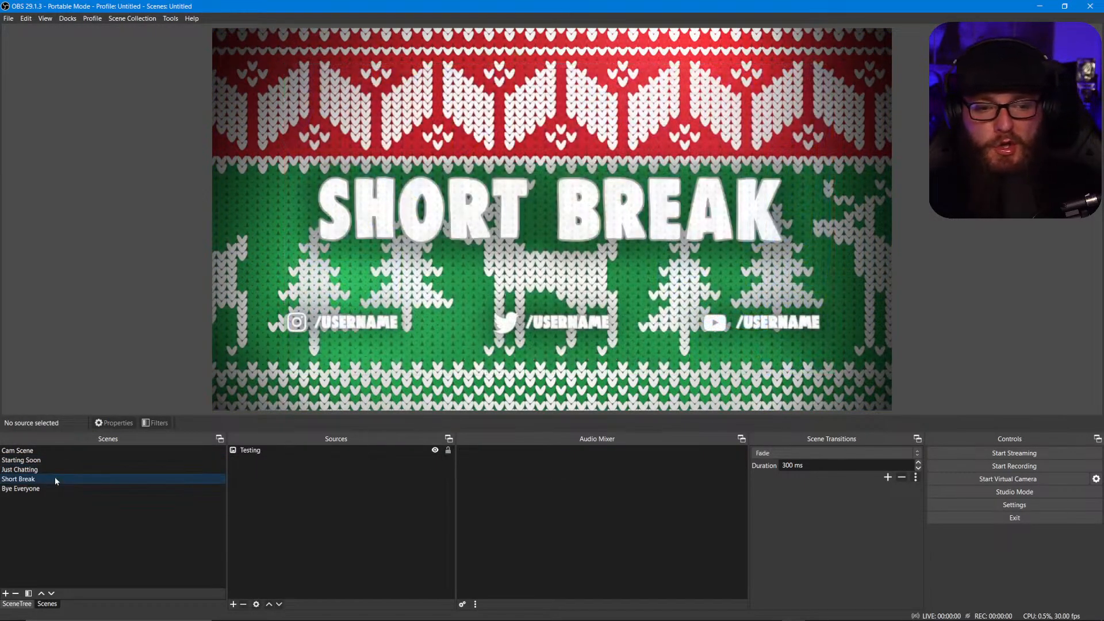
pyautogui.click(57, 489)
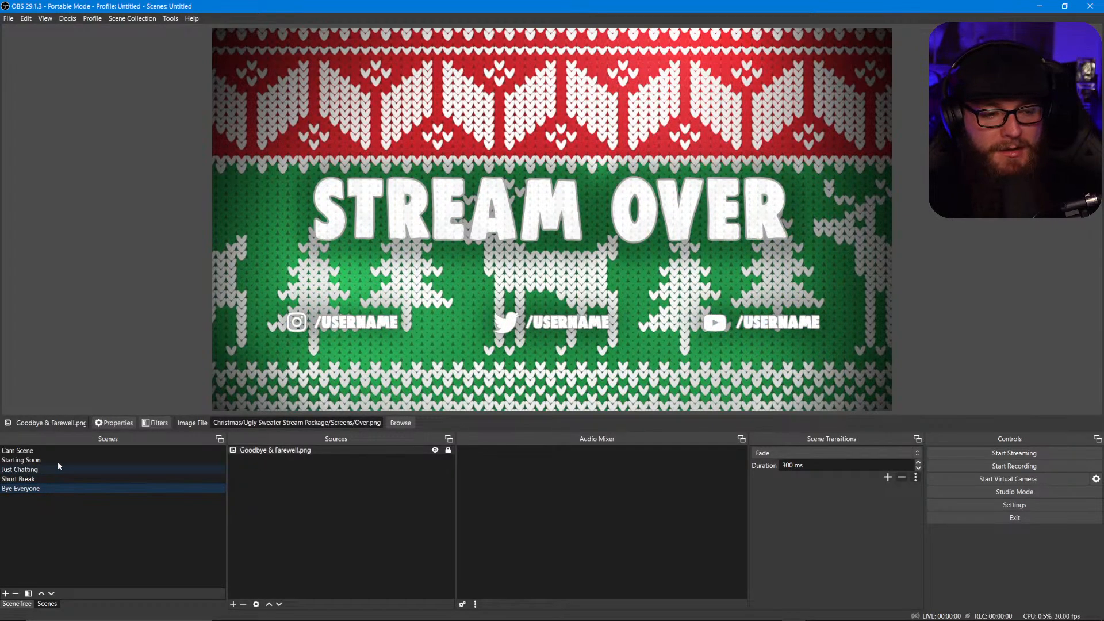
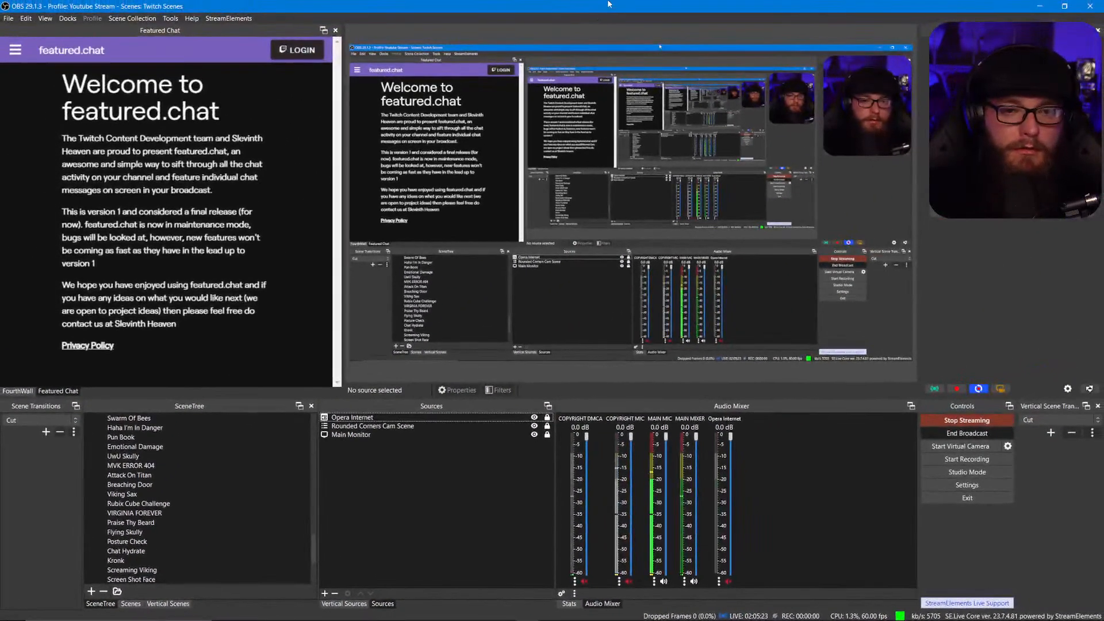
# Switch to the portable-mode OBS window that holds the Christmas sweater scenes.
pyautogui.moveTo(613, 6); pyautogui.dragTo(0, 131)
pyautogui.moveTo(539, 618)
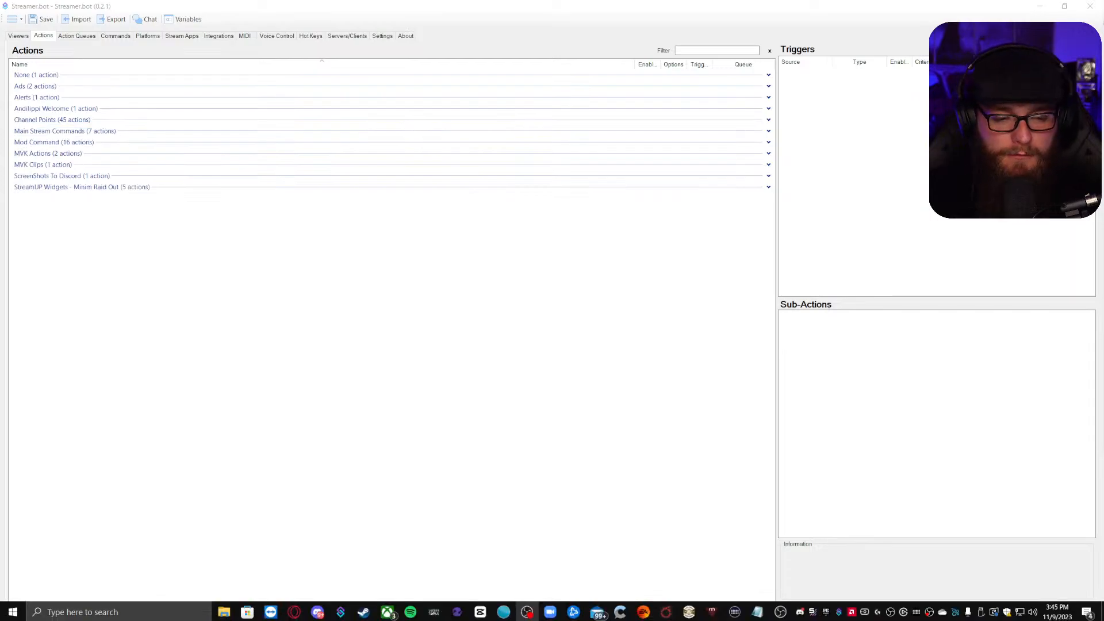
pyautogui.click(780, 610)
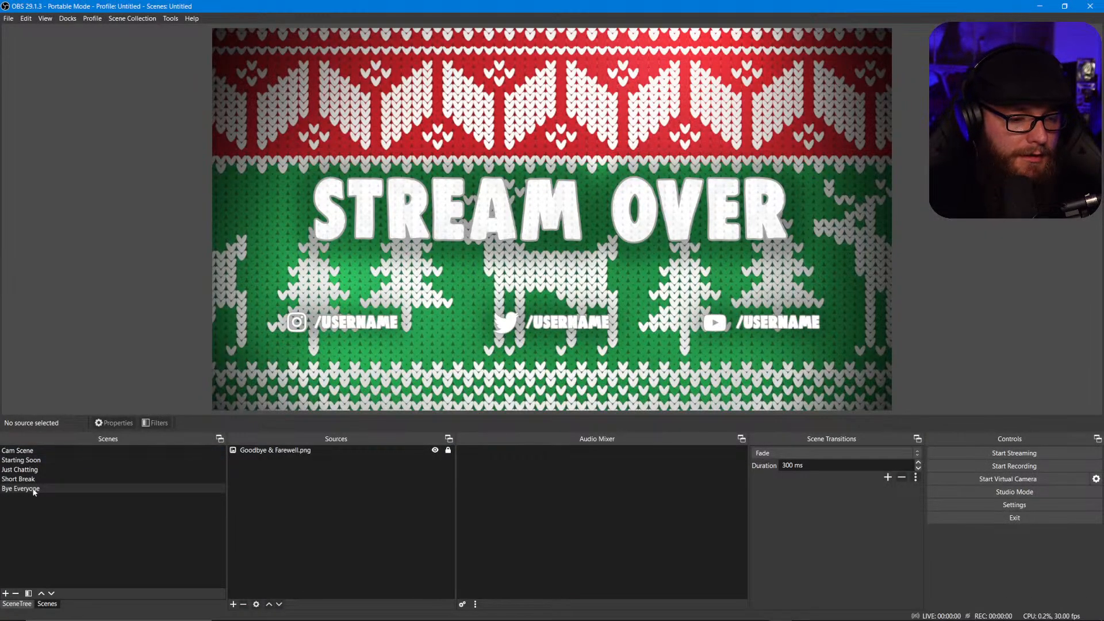
# Delete the Bye Everyone, Short Break, Just Chatting and Starting Soon scenes, keeping only Cam Scene.
pyautogui.press('Delete')
pyautogui.press('Return')
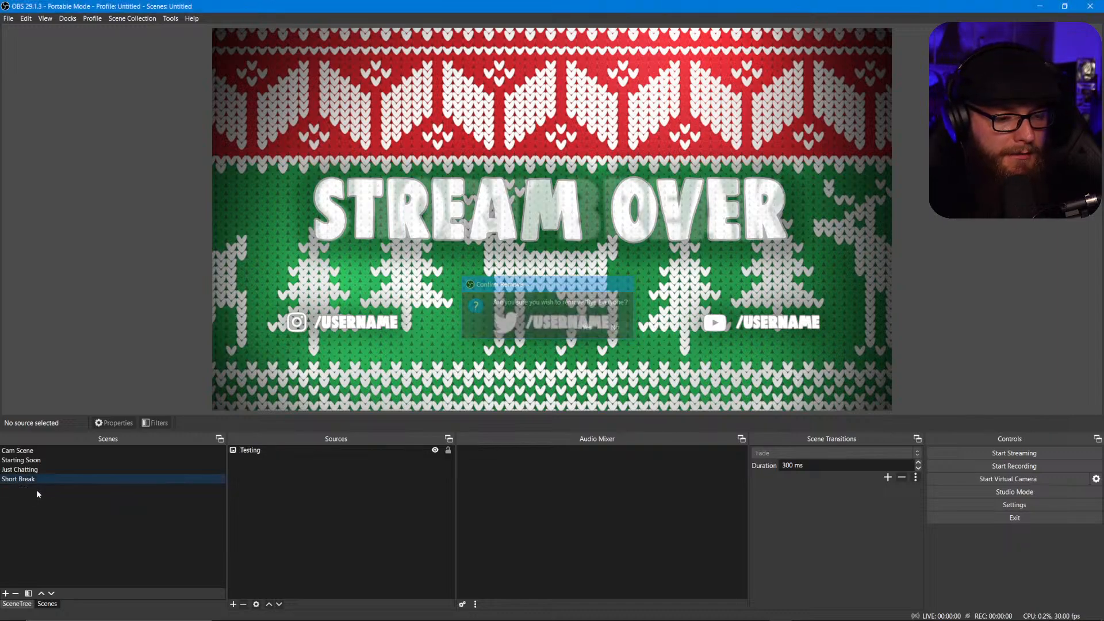
pyautogui.press('Delete')
pyautogui.press('Return')
pyautogui.press('Delete')
pyautogui.press('Return')
pyautogui.press('Delete')
pyautogui.press('Return')
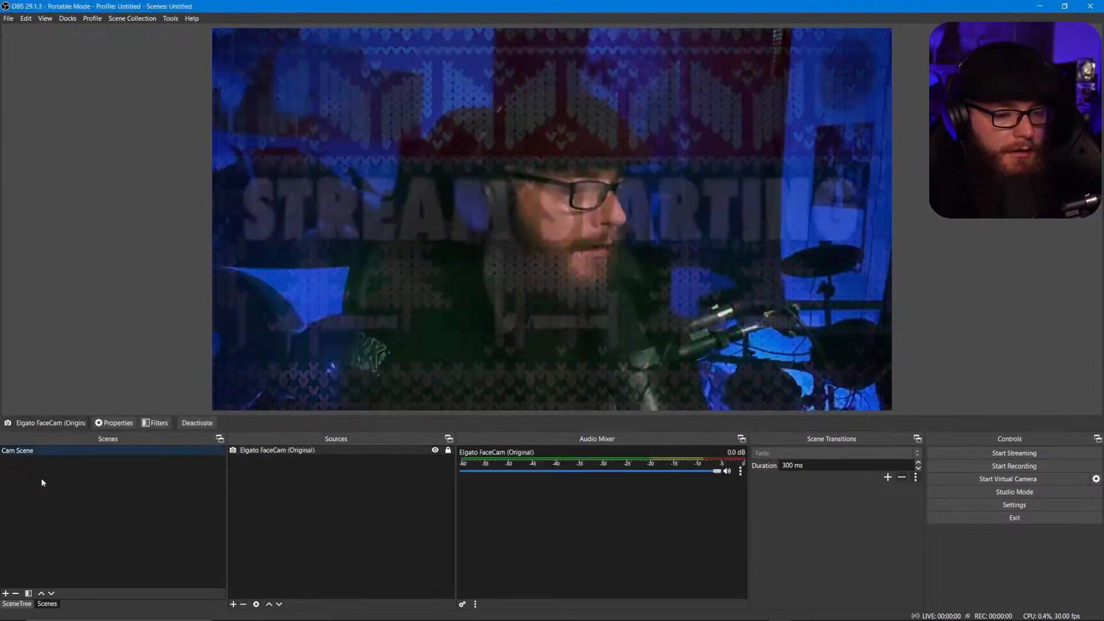
# Add a new scene named Attack On Vikings.
pyautogui.click(5, 592)
pyautogui.click(548, 314)
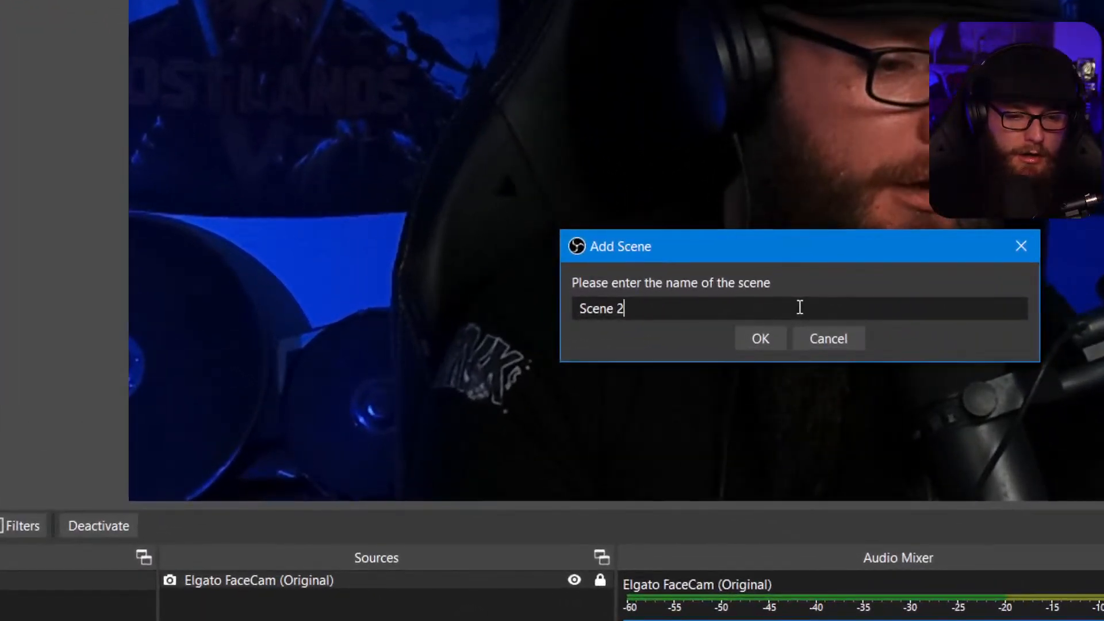
pyautogui.tripleClick(799, 307)
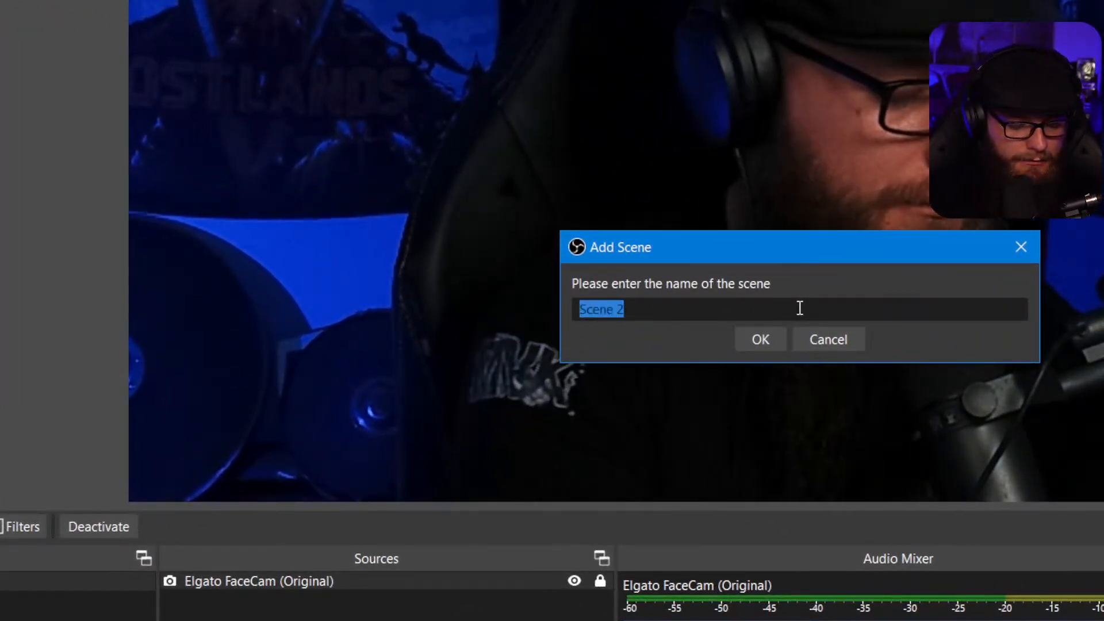
pyautogui.write('aTA')
pyautogui.press('BackSpace')
pyautogui.press('BackSpace')
pyautogui.press('BackSpace')
pyautogui.write('At')
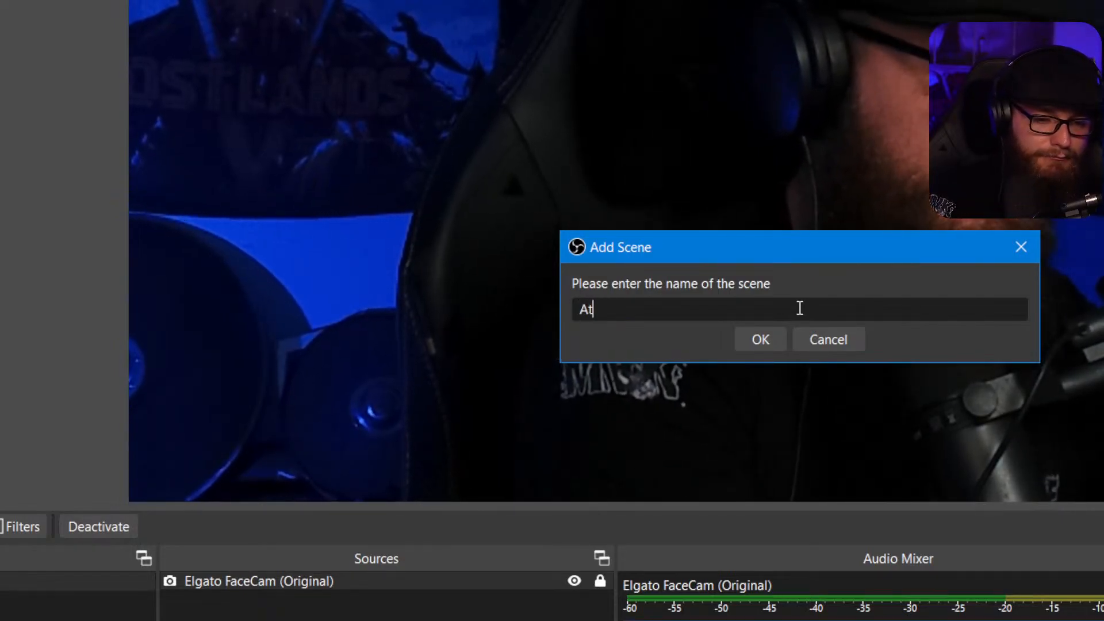
pyautogui.write('tack On Vikings')
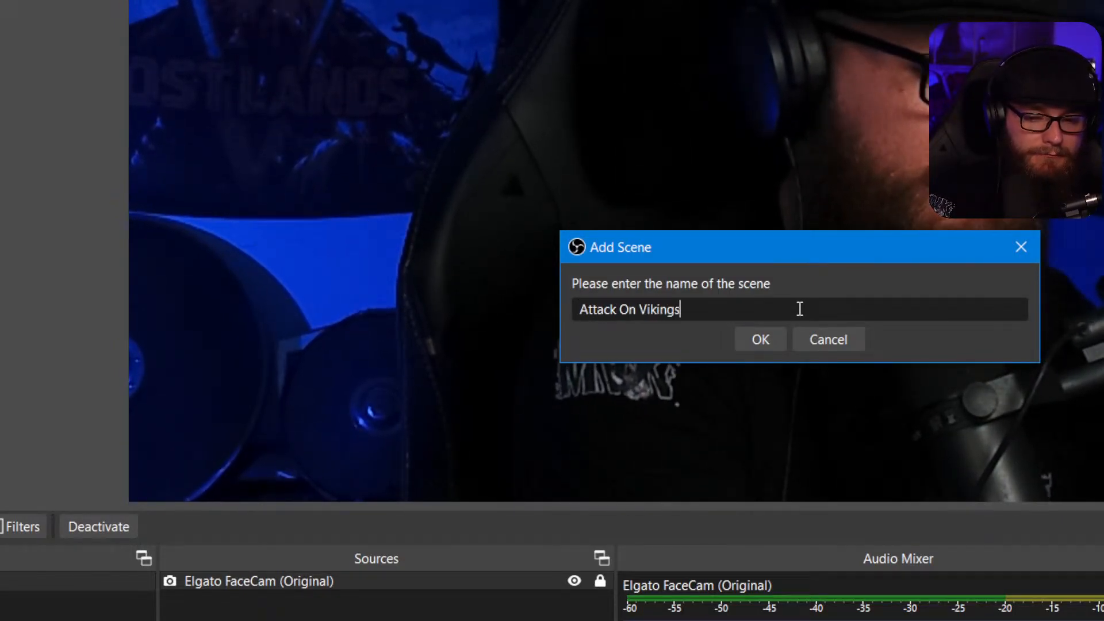
pyautogui.press('Return')
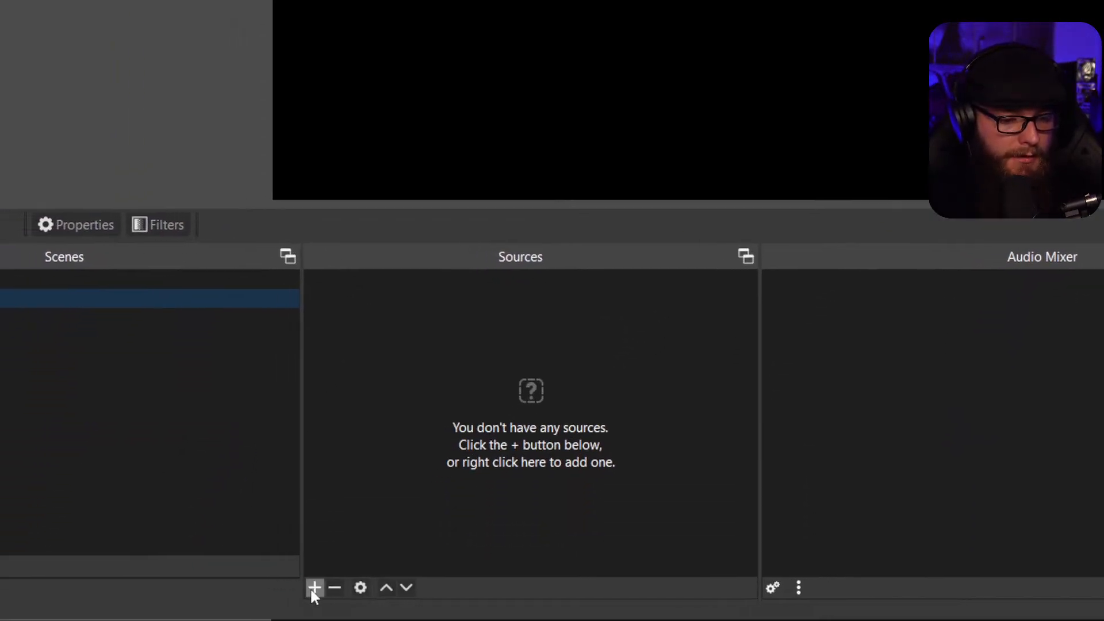
# Add a new Media Source named REINER SEES MVK.mp4 to the Attack On Vikings scene.
pyautogui.click(315, 588)
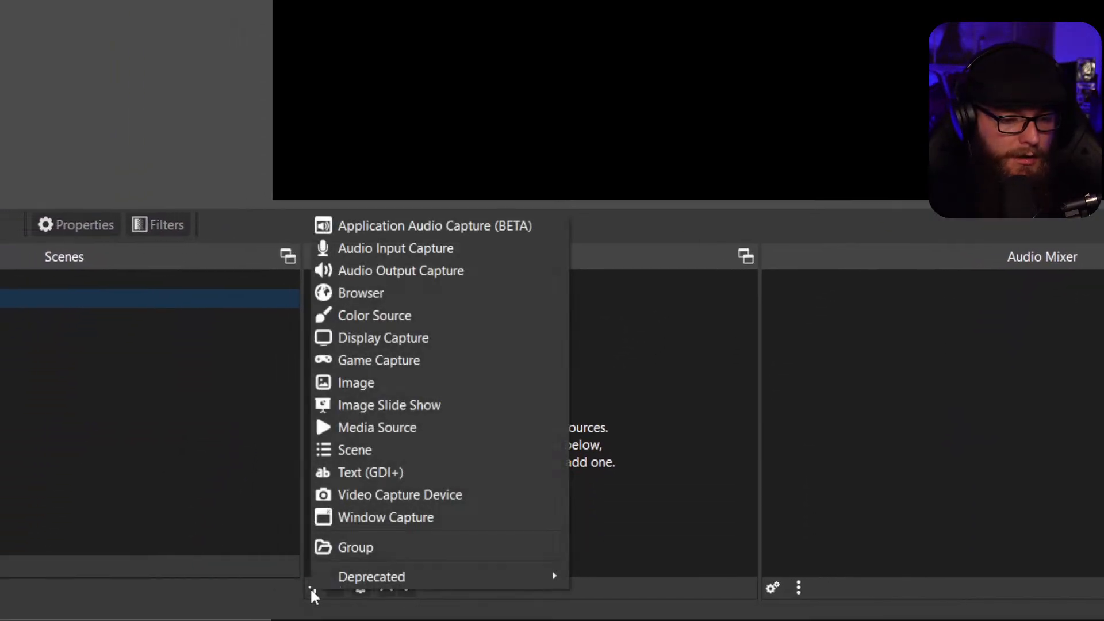
pyautogui.click(396, 432)
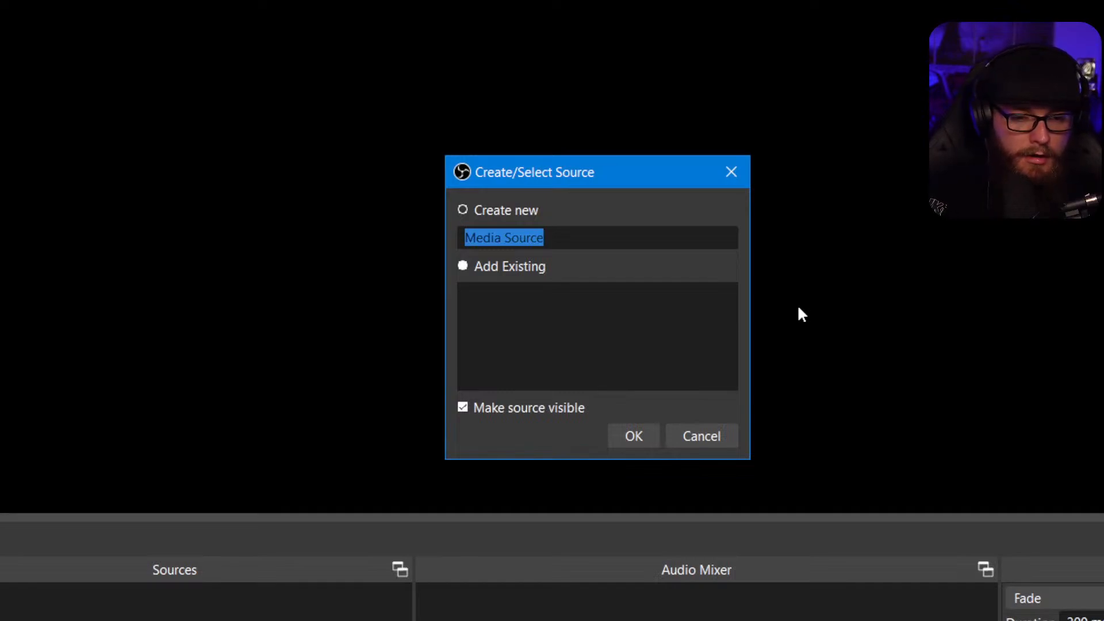
pyautogui.write('re')
pyautogui.press('BackSpace')
pyautogui.press('BackSpace')
pyautogui.write('REINER')
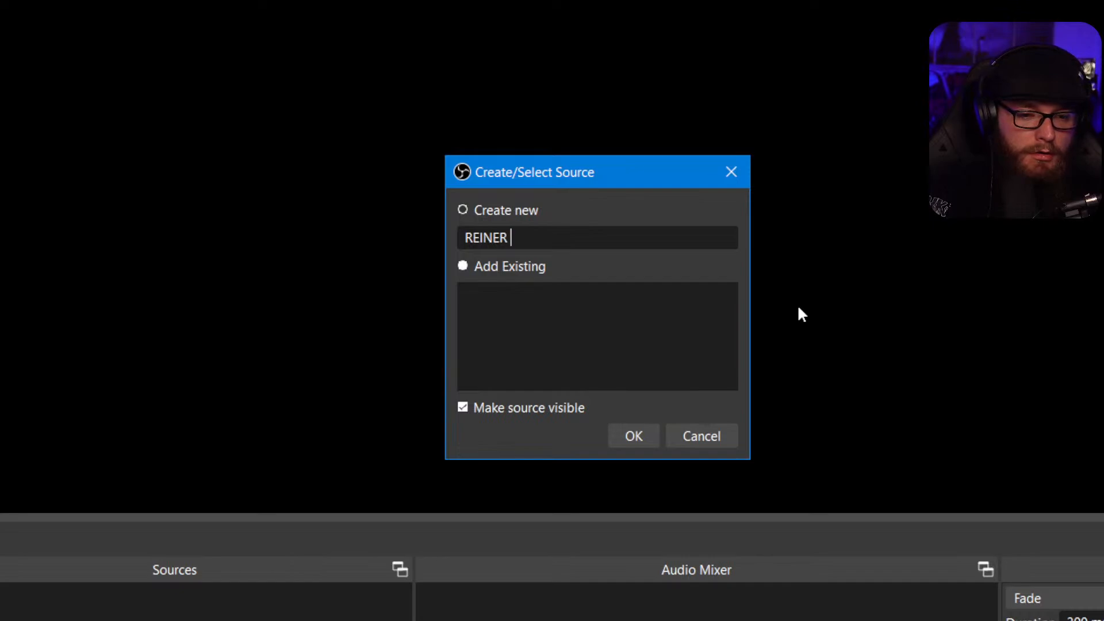
pyautogui.write(' D')
pyautogui.press('BackSpace')
pyautogui.write('SEES ')
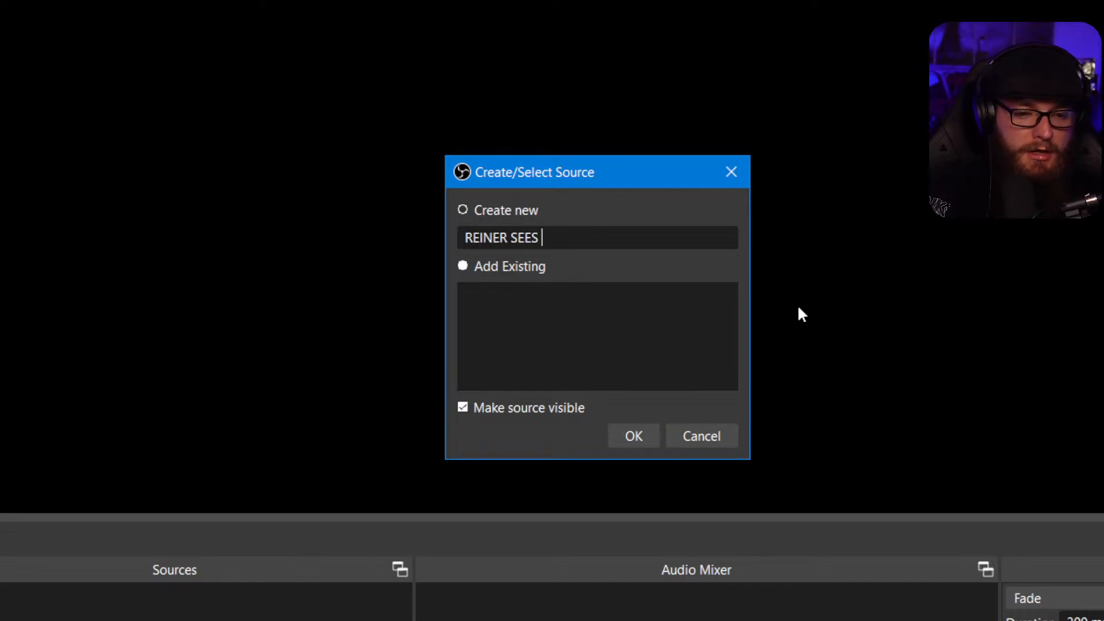
pyautogui.write('MVK.p')
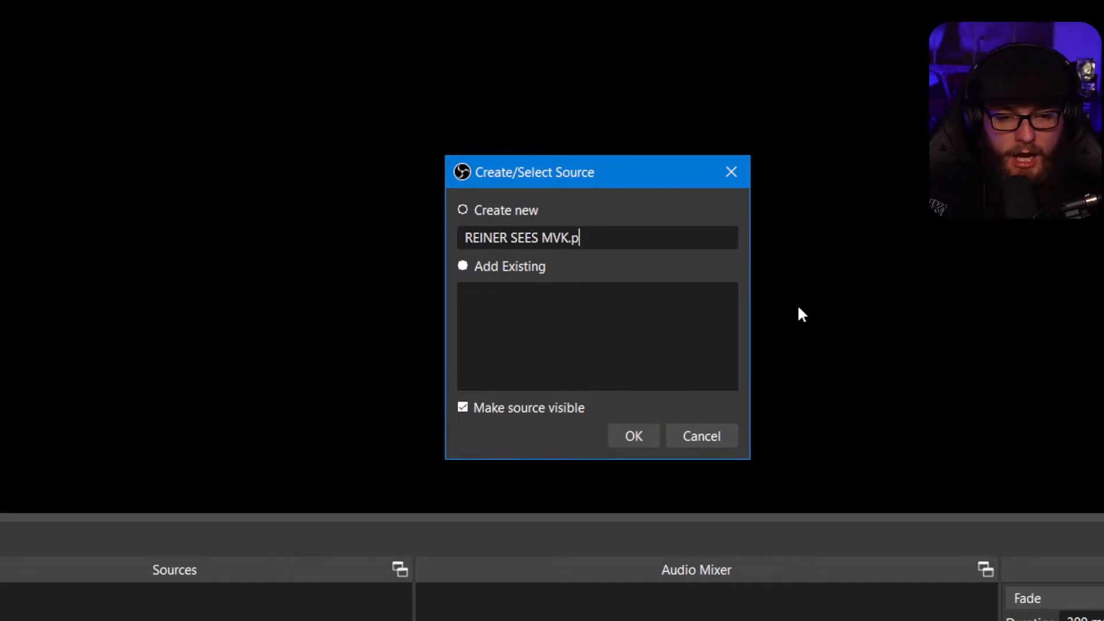
pyautogui.press('BackSpace')
pyautogui.write('mp4')
pyautogui.press('Return')
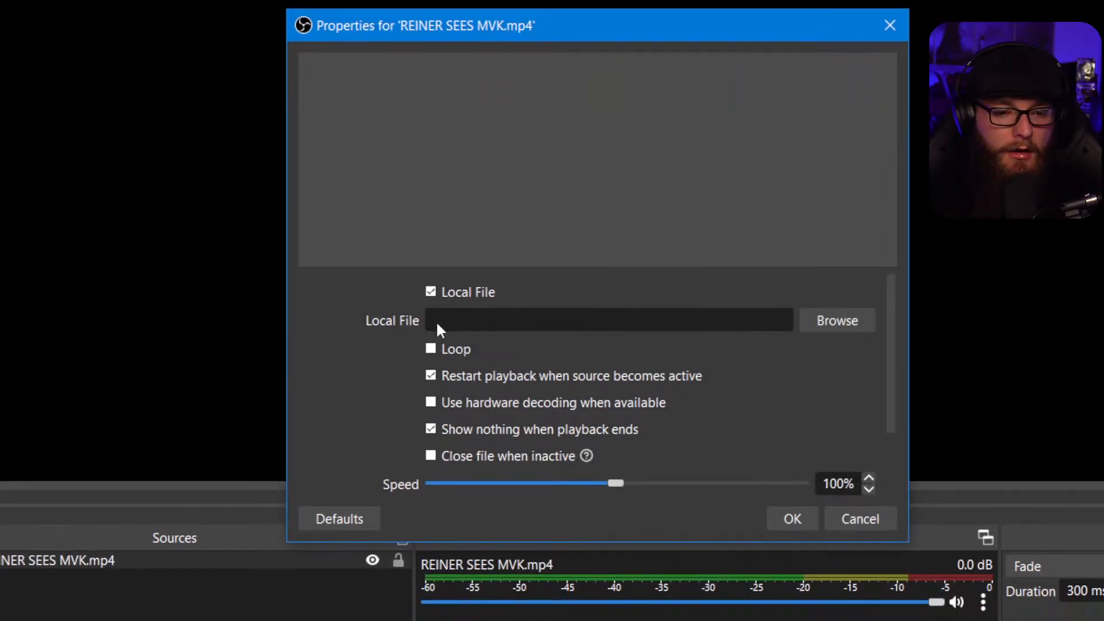
# Browse for the source's local file and look through the OBS Videos folder inside Videos for the clip.
pyautogui.click(802, 305)
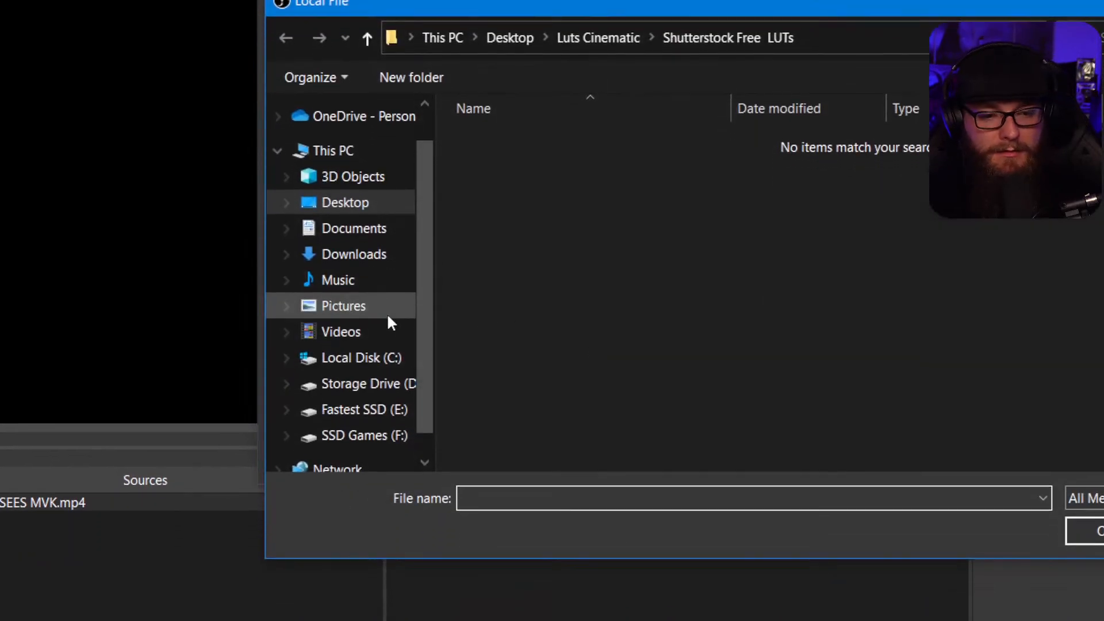
pyautogui.click(403, 311)
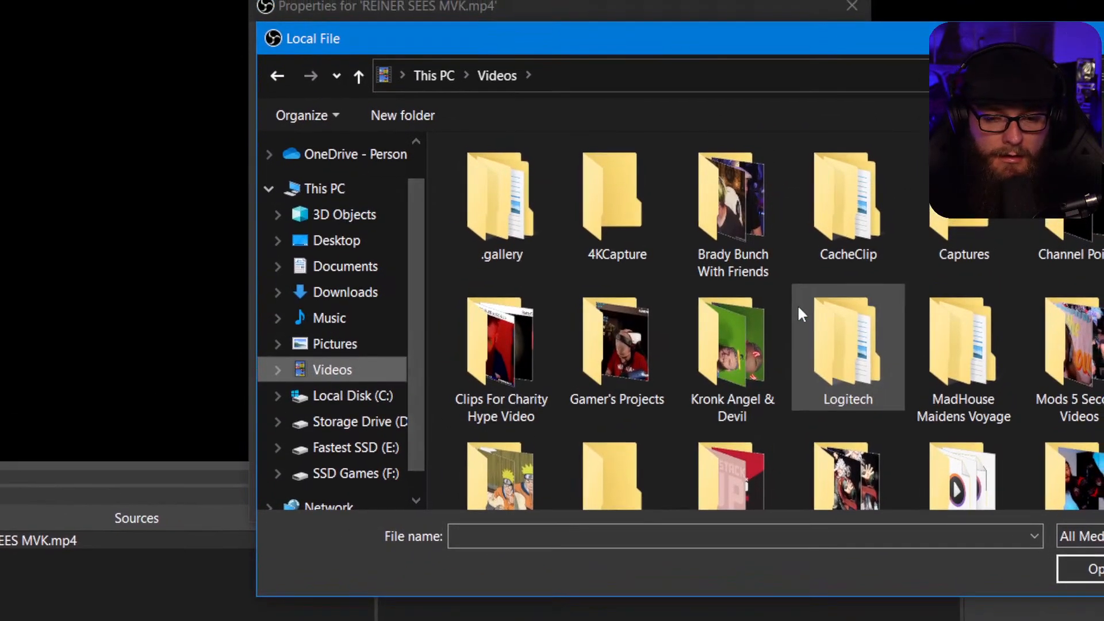
pyautogui.scroll(-3, 803, 262)
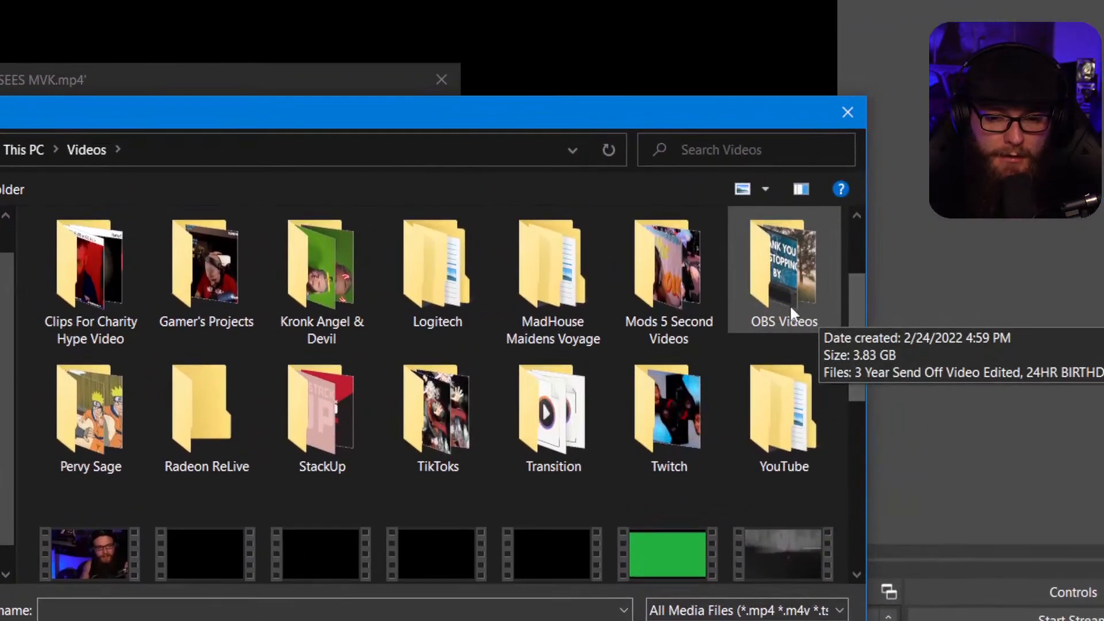
pyautogui.doubleClick(1086, 247)
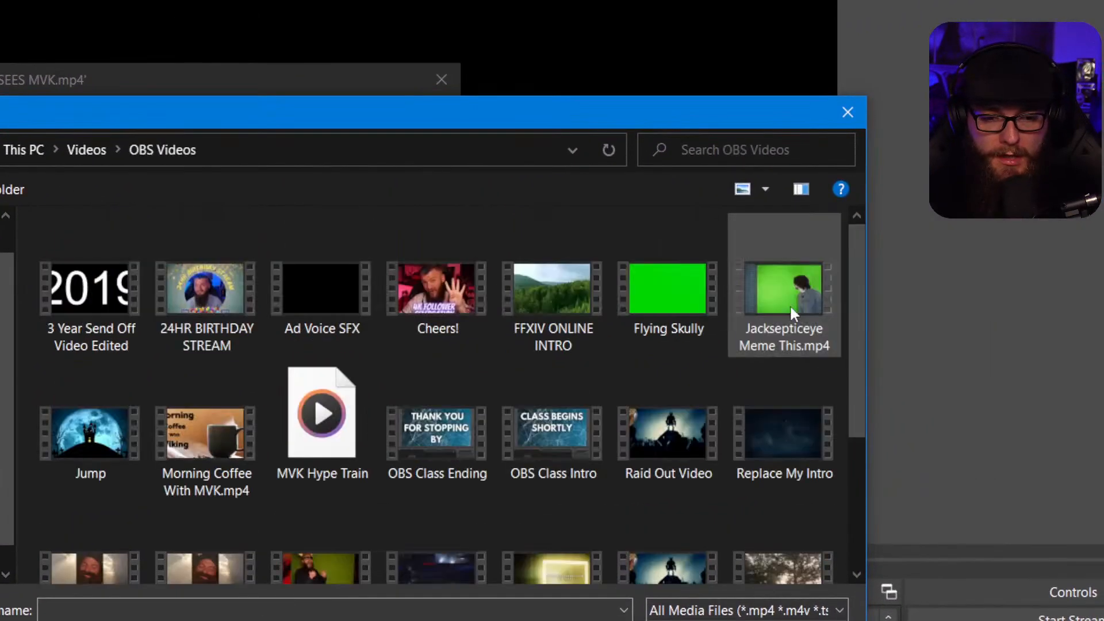
pyautogui.scroll(-1, 939, 293)
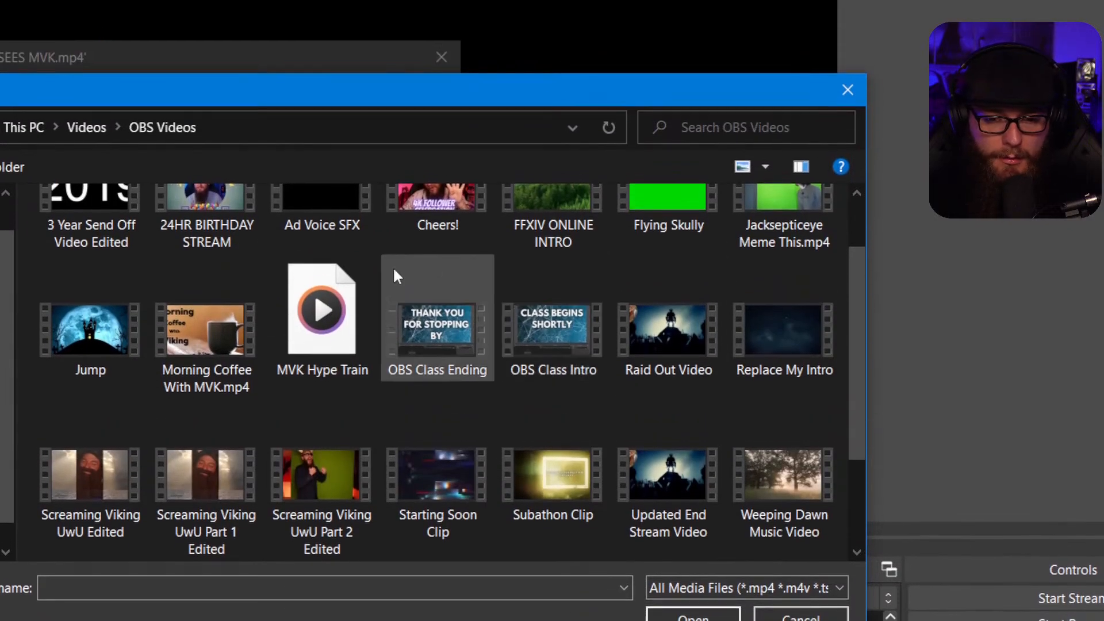
pyautogui.scroll(-2, 437, 305)
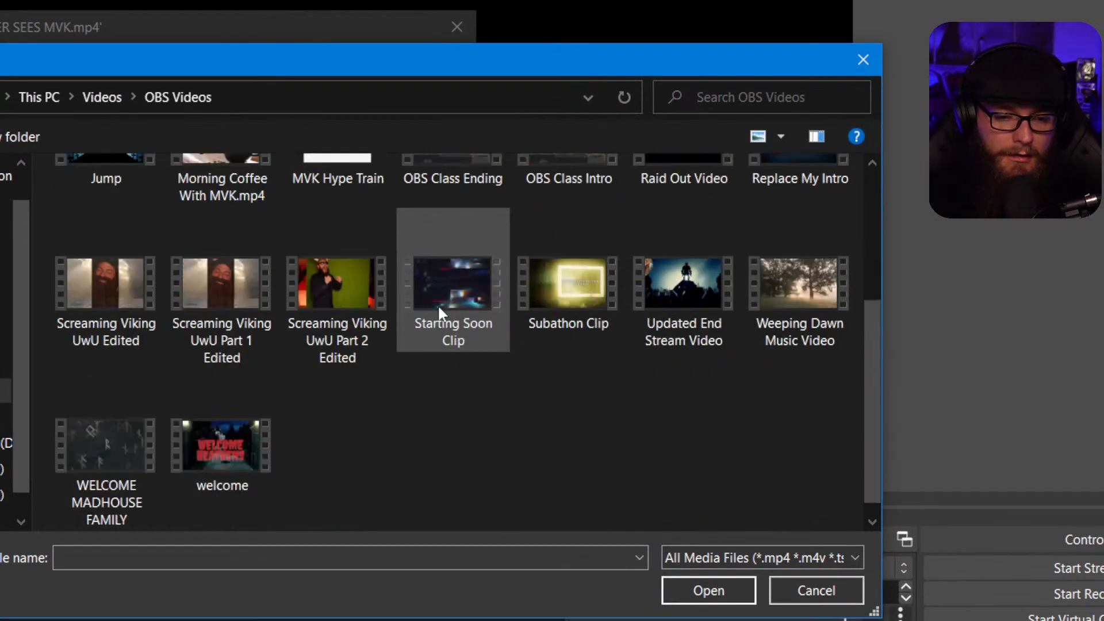
pyautogui.scroll(1, 438, 308)
pyautogui.scroll(-1, 424, 313)
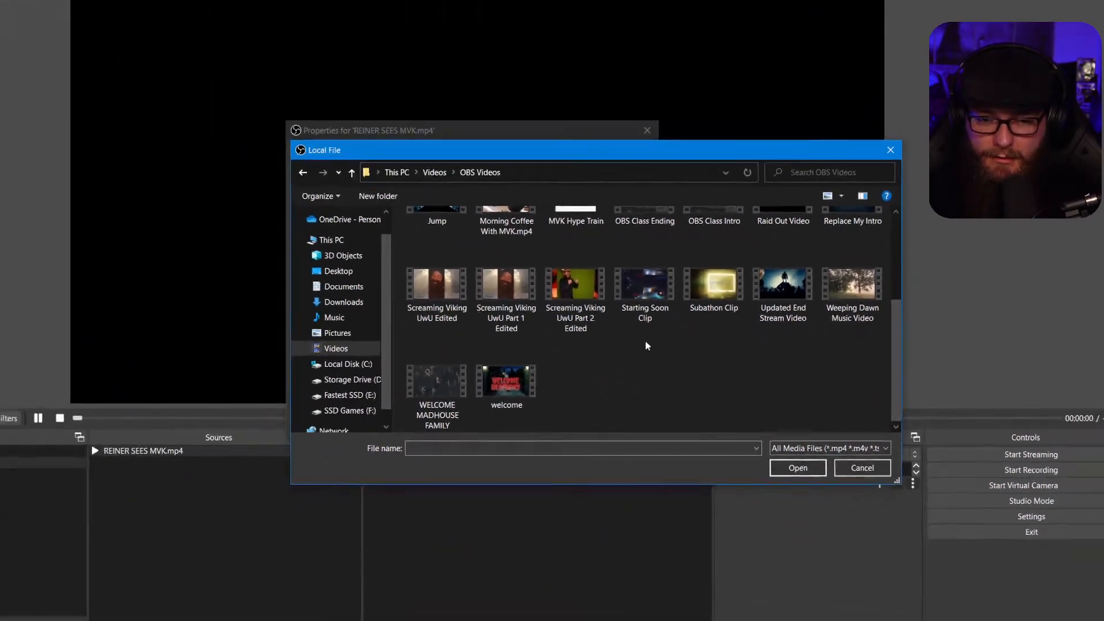
pyautogui.scroll(4, 403, 282)
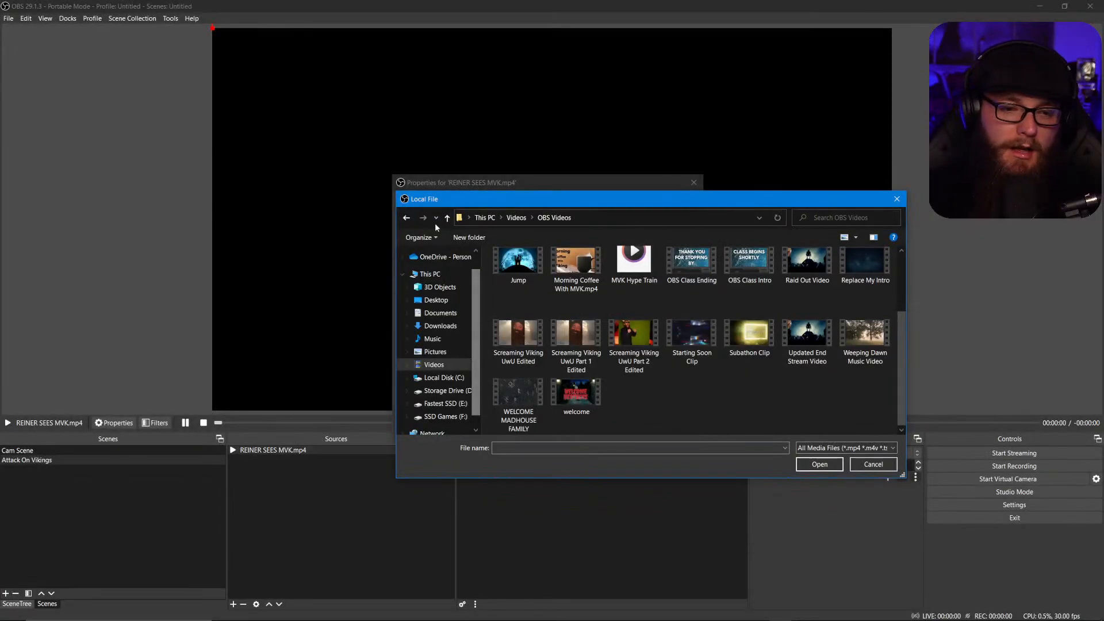
# Look through the main Videos folder and its Twitch subfolder for the clip.
pyautogui.click(447, 218)
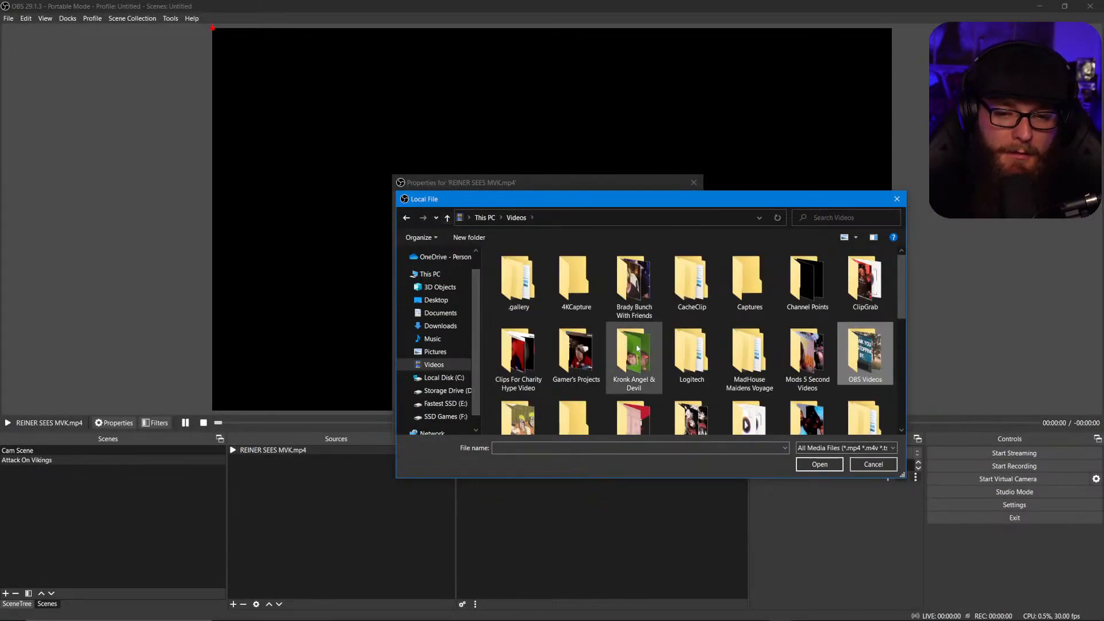
pyautogui.scroll(-5, 637, 348)
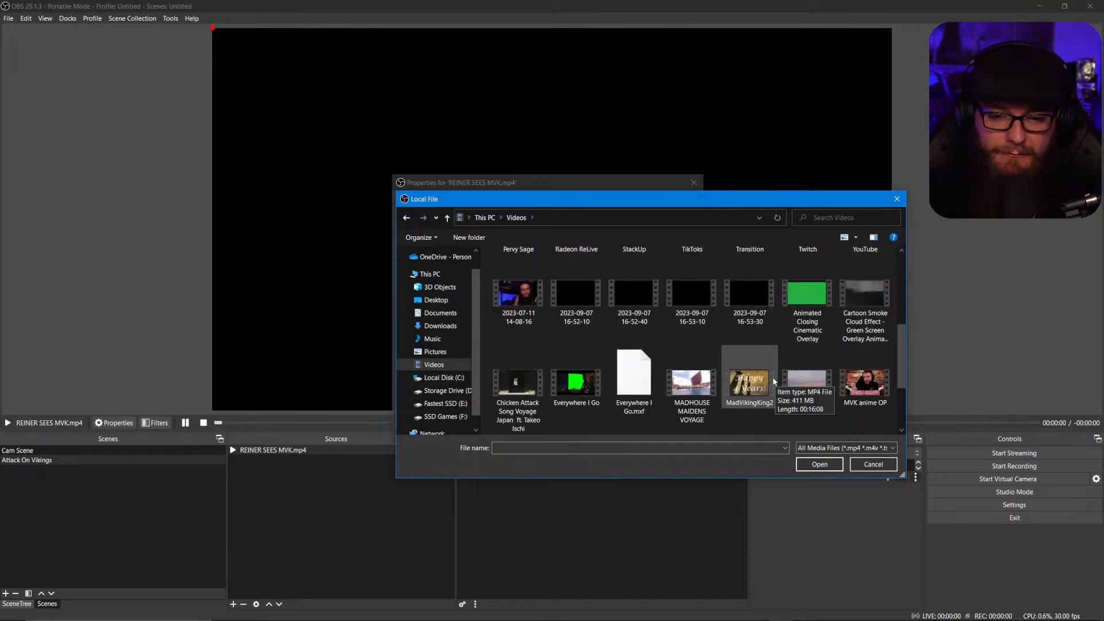
pyautogui.scroll(-2, 558, 373)
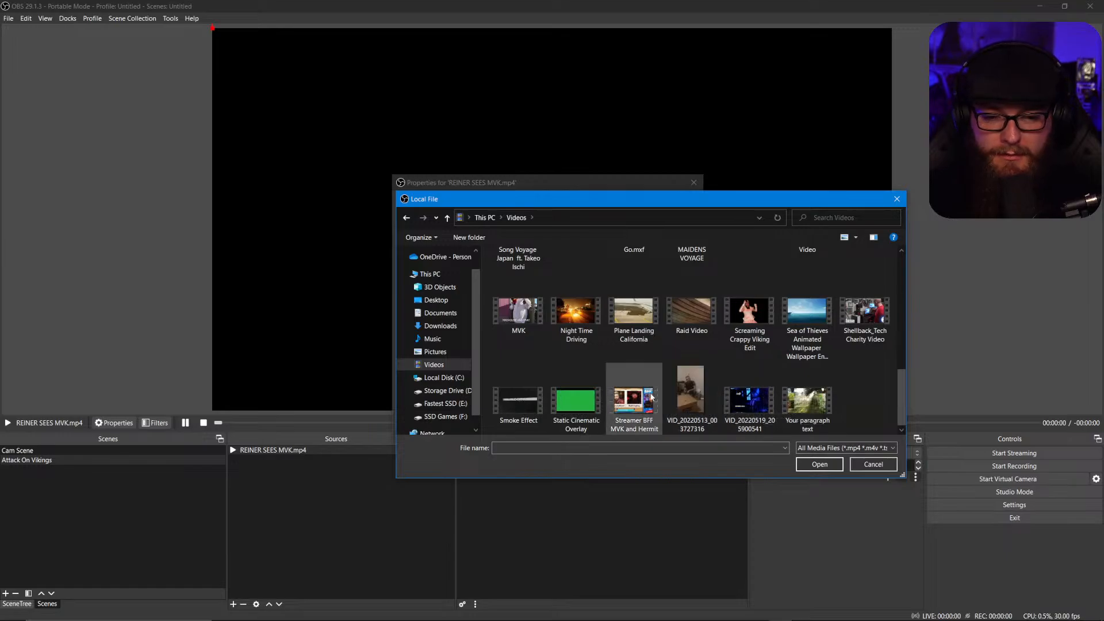
pyautogui.scroll(1, 705, 400)
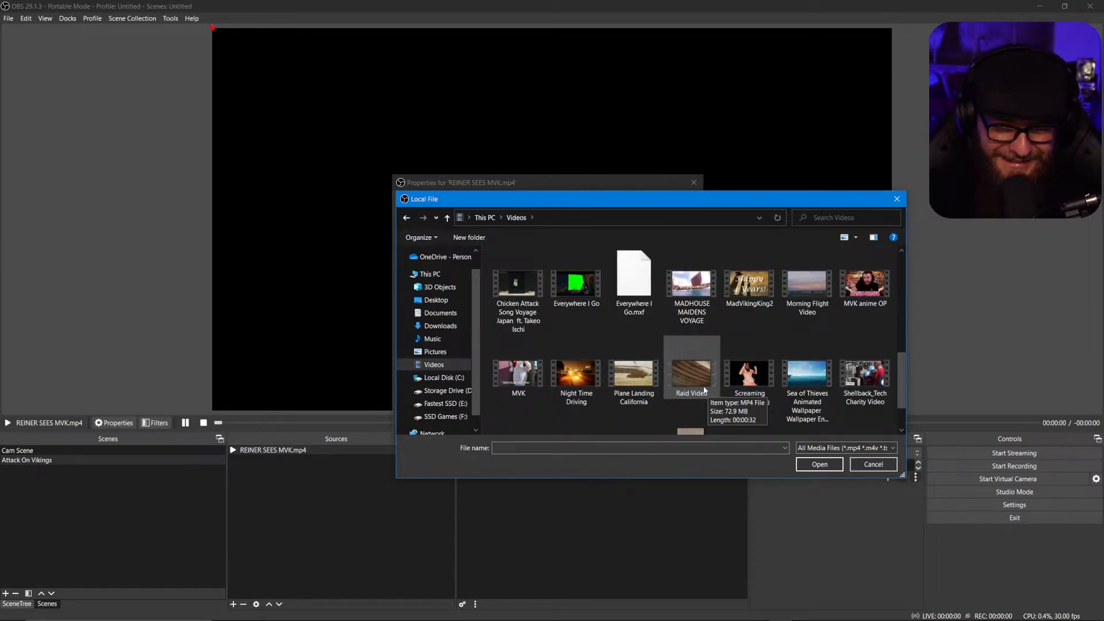
pyautogui.scroll(3, 704, 390)
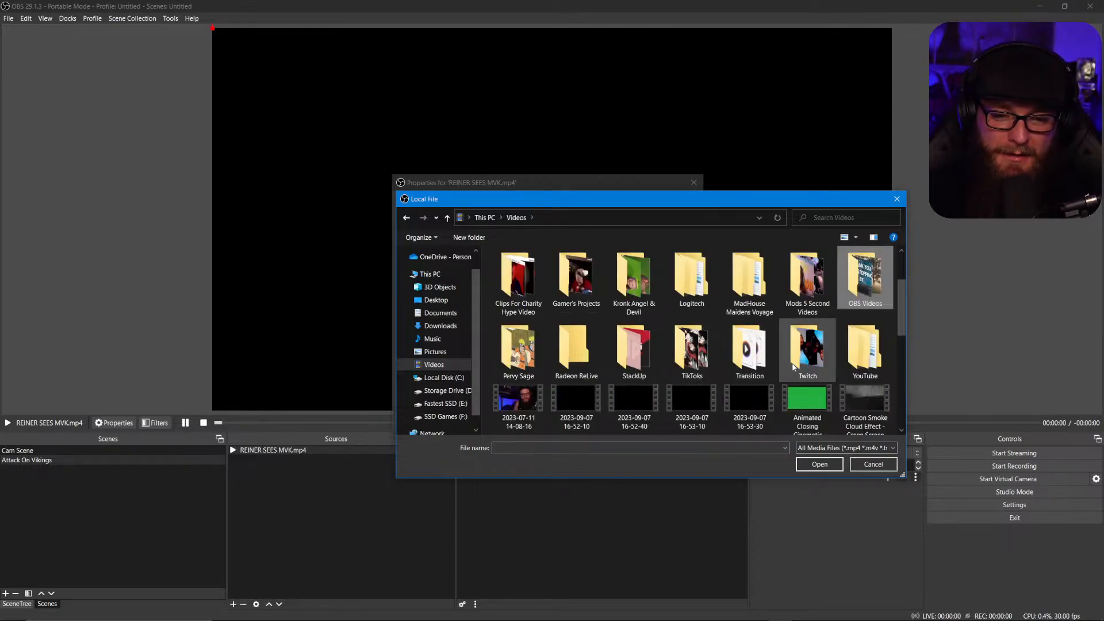
pyautogui.doubleClick(816, 363)
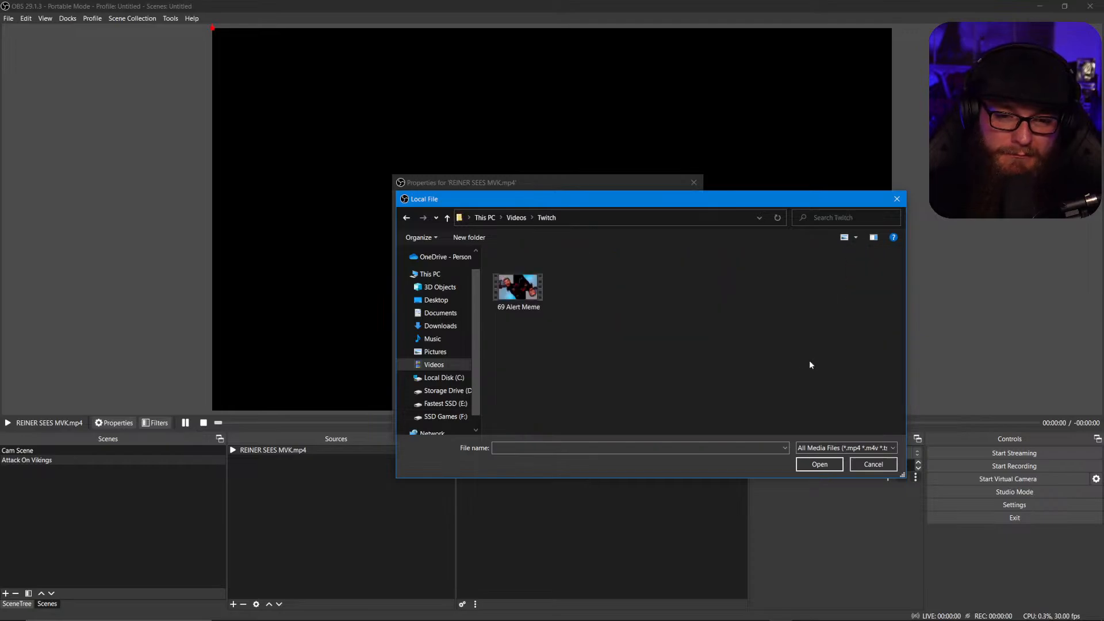
pyautogui.click(444, 218)
pyautogui.click(444, 217)
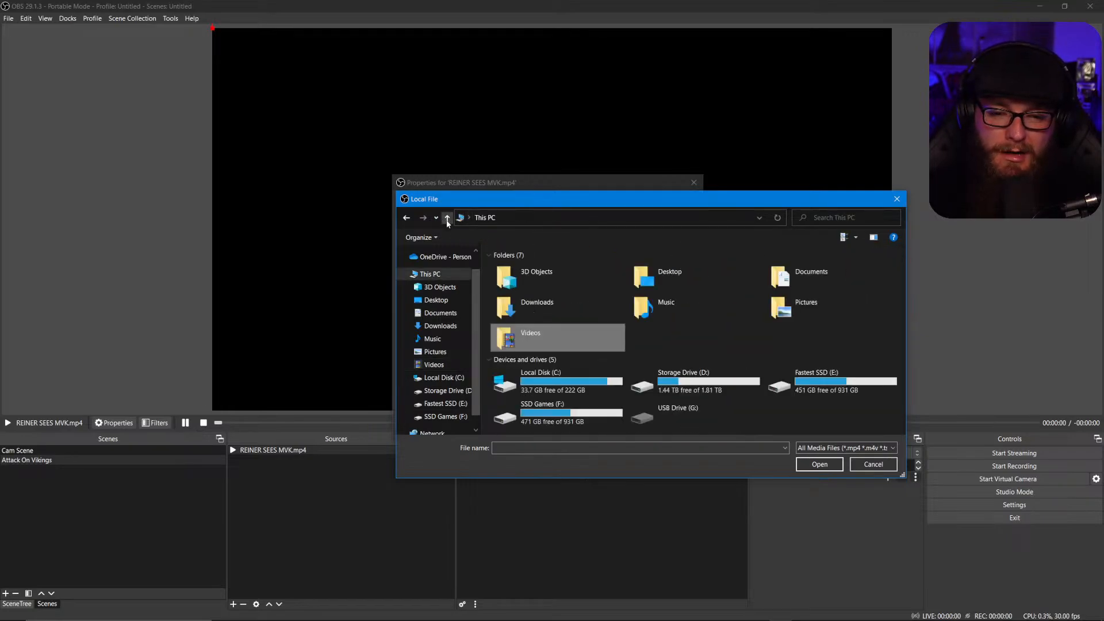
# Load Attack On Vikings Completed Version from the Channel Points folder in Videos as the source's local file, and mute the source's audio.
pyautogui.doubleClick(543, 339)
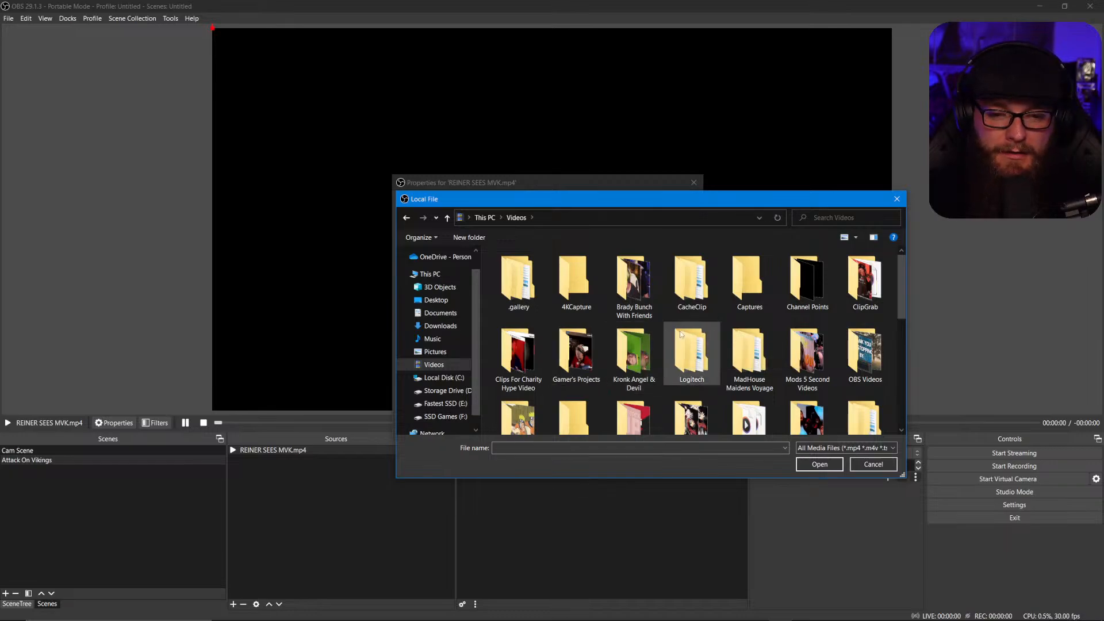
pyautogui.doubleClick(807, 282)
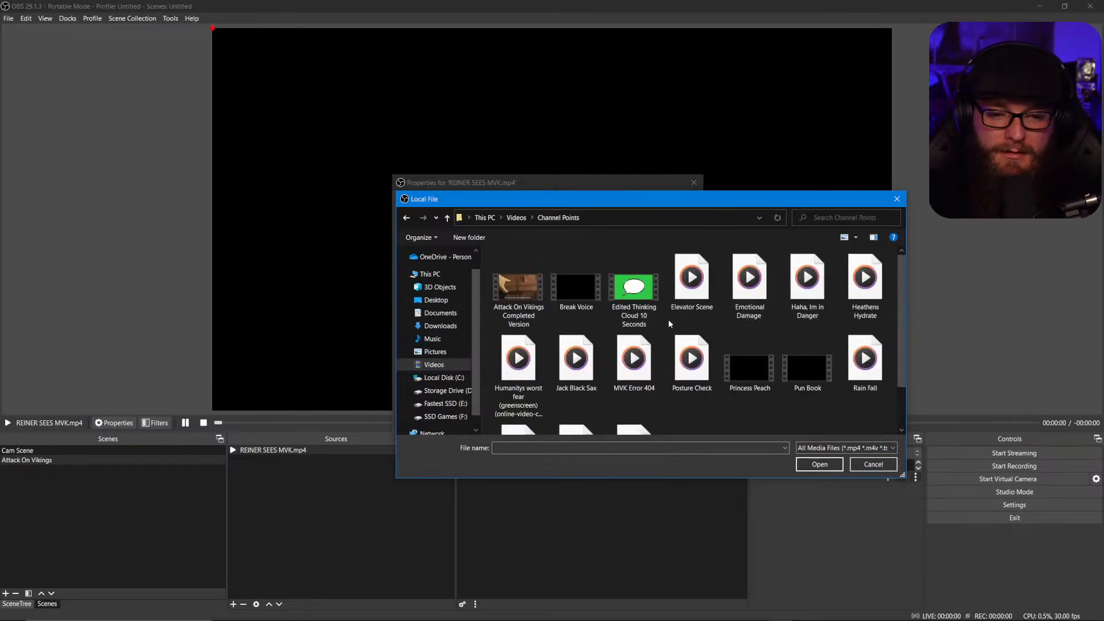
pyautogui.click(524, 303)
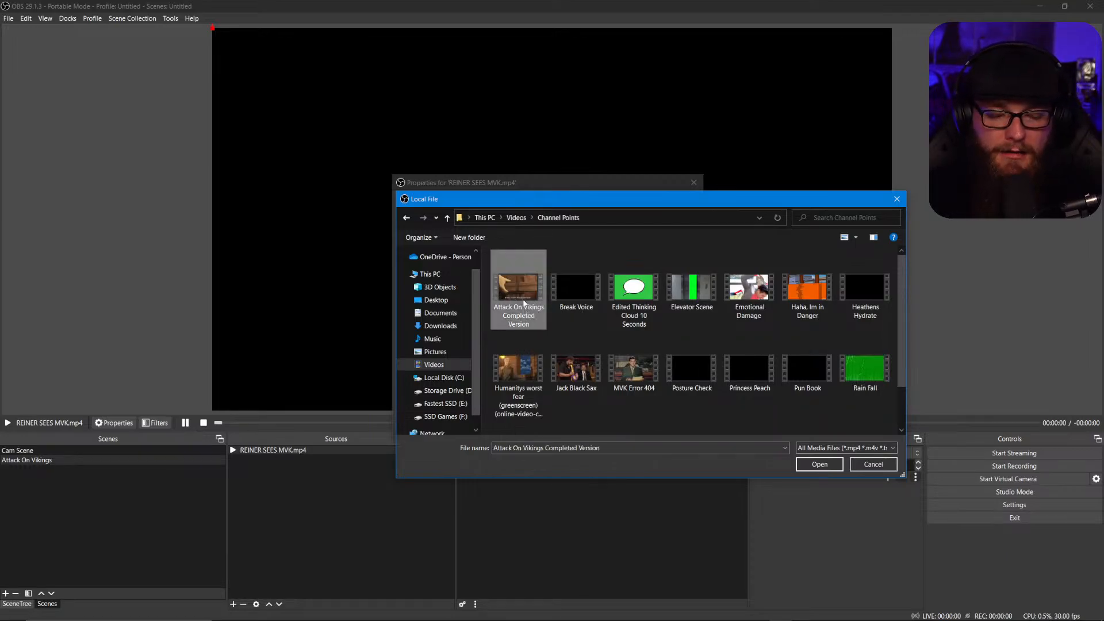
pyautogui.doubleClick(523, 304)
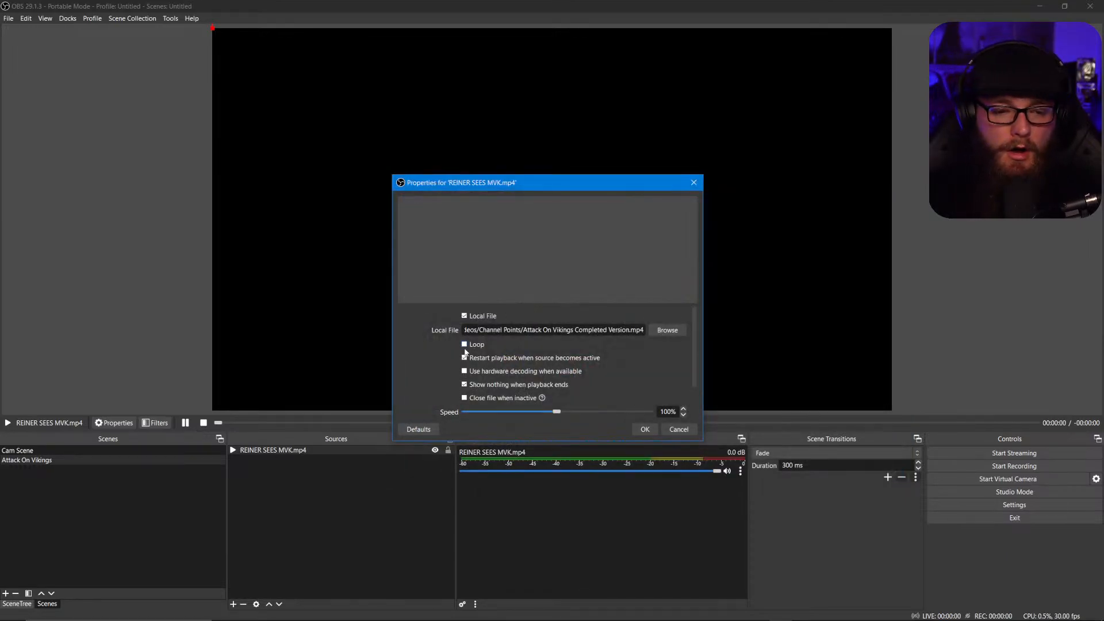
pyautogui.click(645, 429)
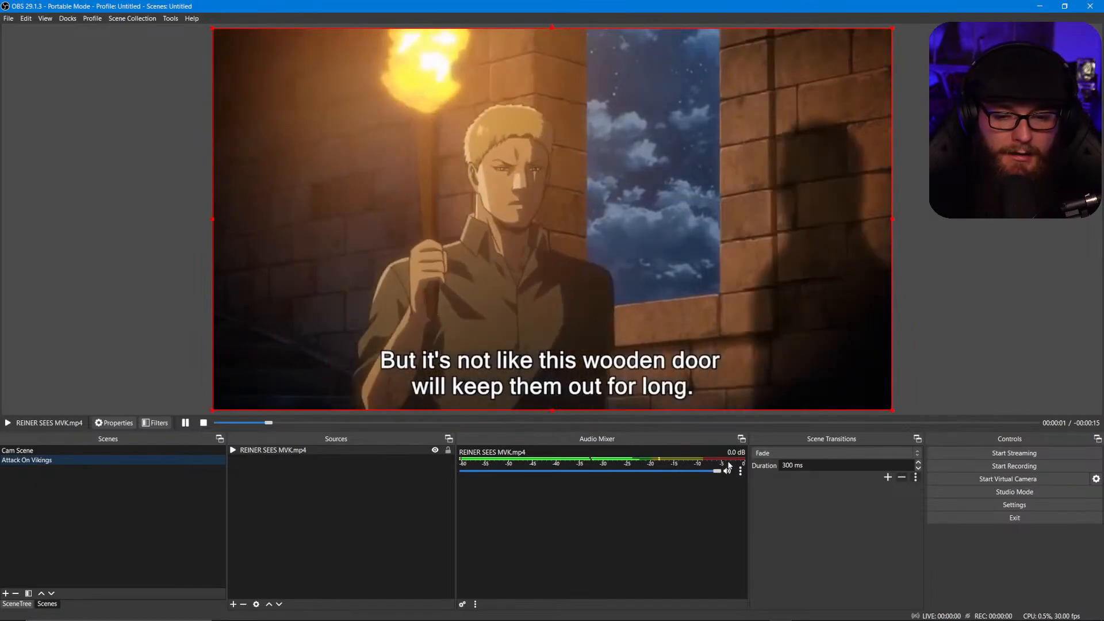
pyautogui.click(726, 471)
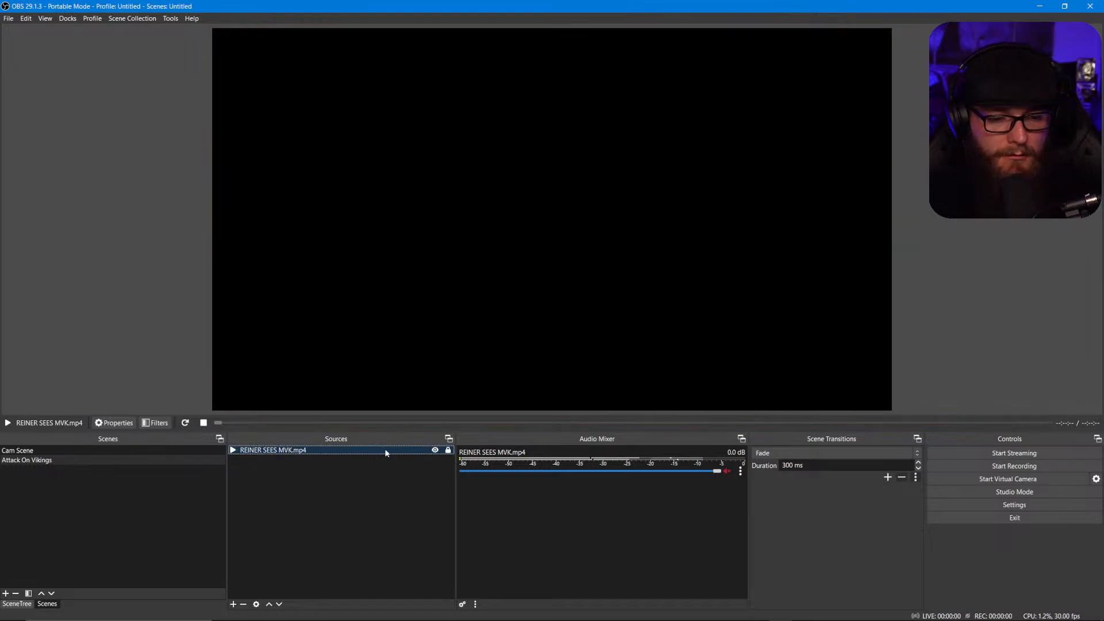
# Add a Chroma Key effect filter with the default name and green key colour to the REINER SEES MVK.mp4 source.
pyautogui.rightClick(385, 452)
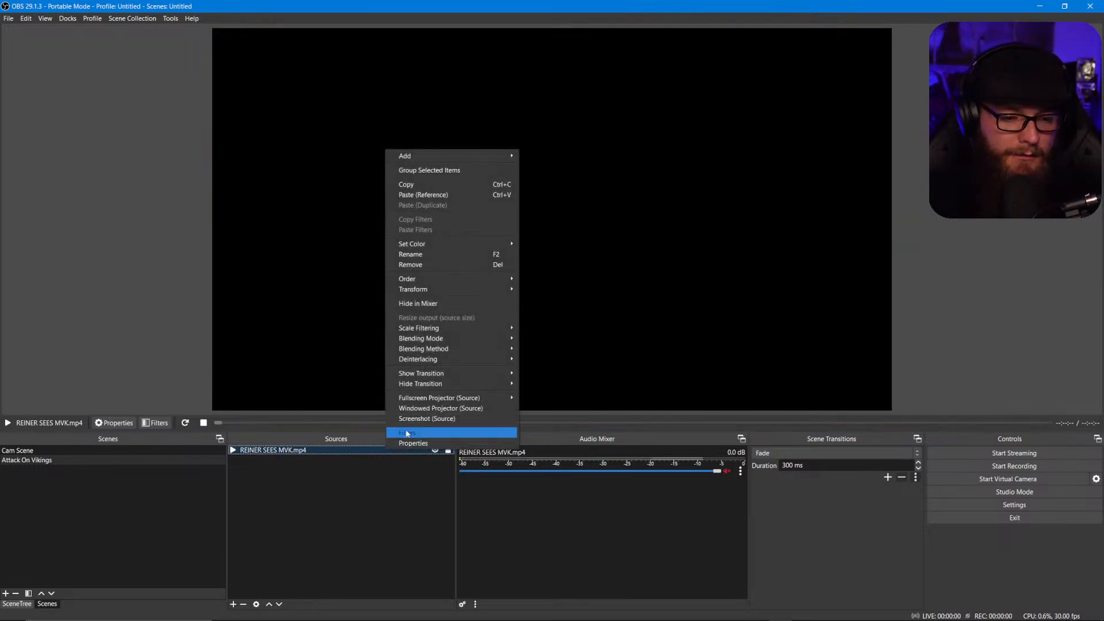
pyautogui.click(407, 433)
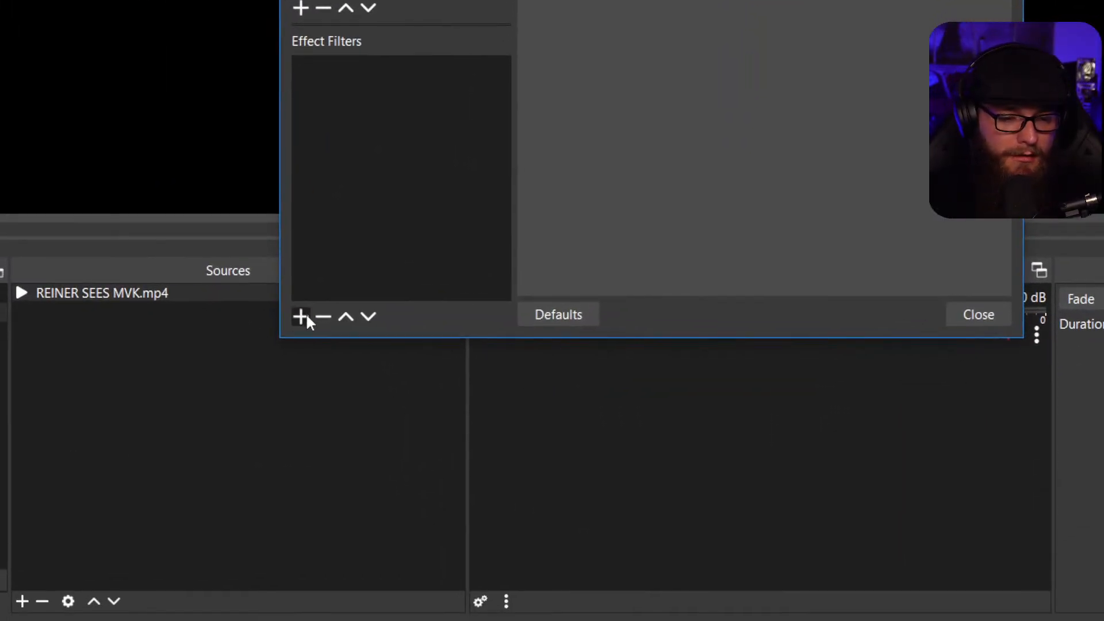
pyautogui.click(301, 316)
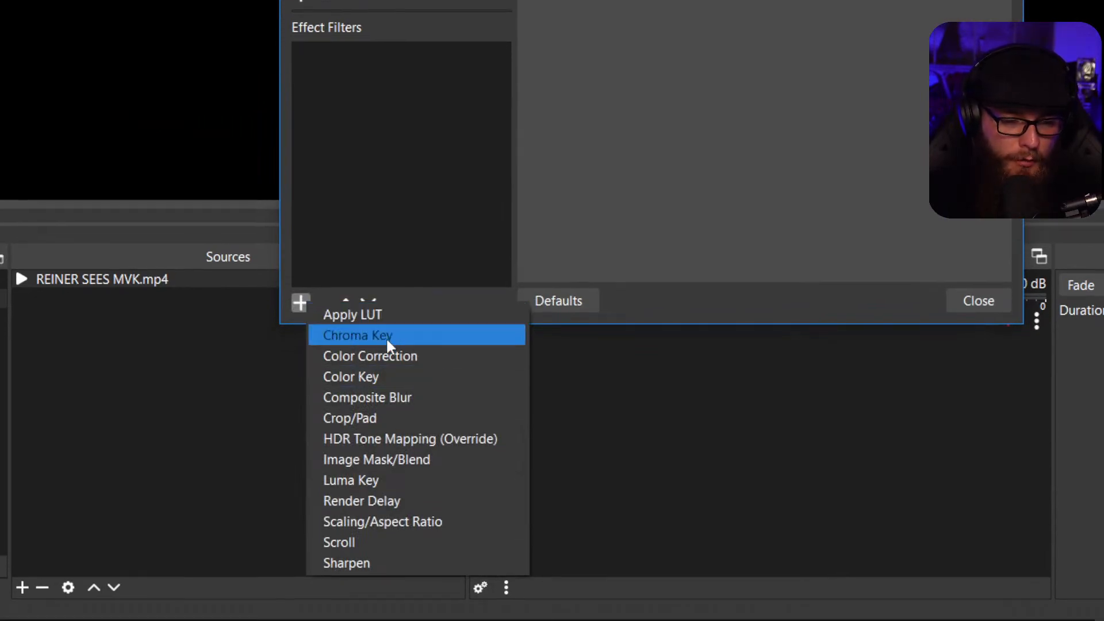
pyautogui.click(385, 337)
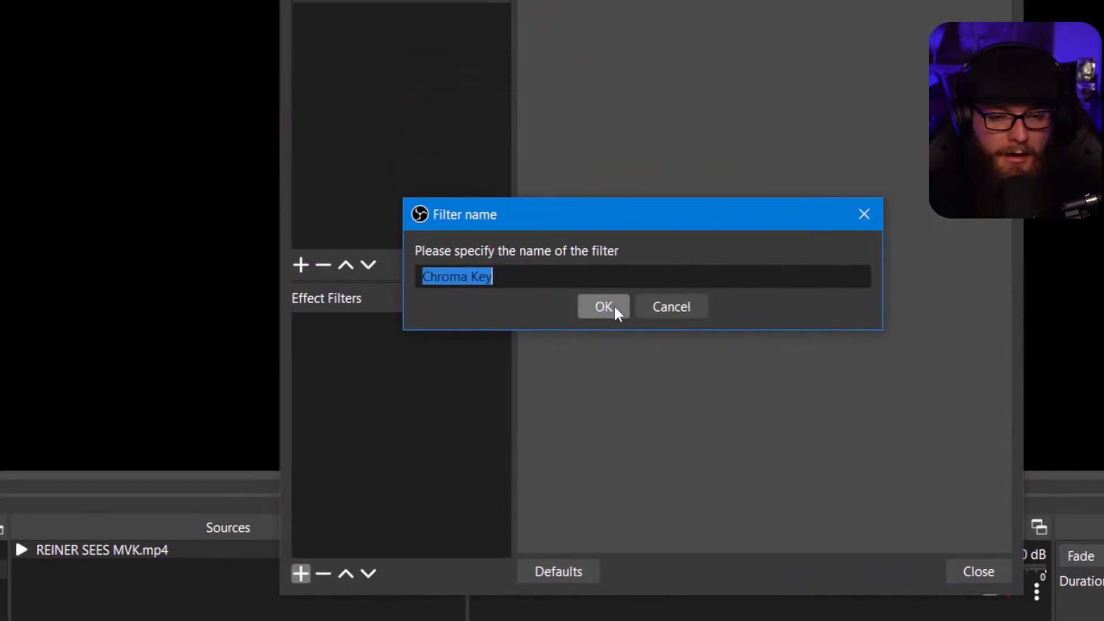
pyautogui.click(603, 307)
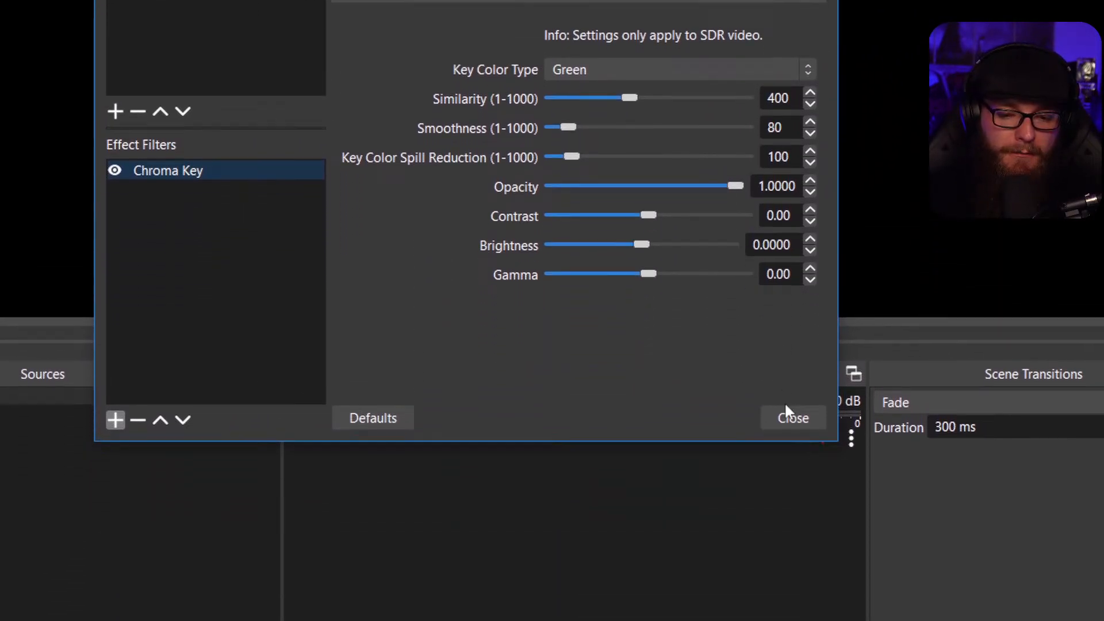
pyautogui.click(786, 576)
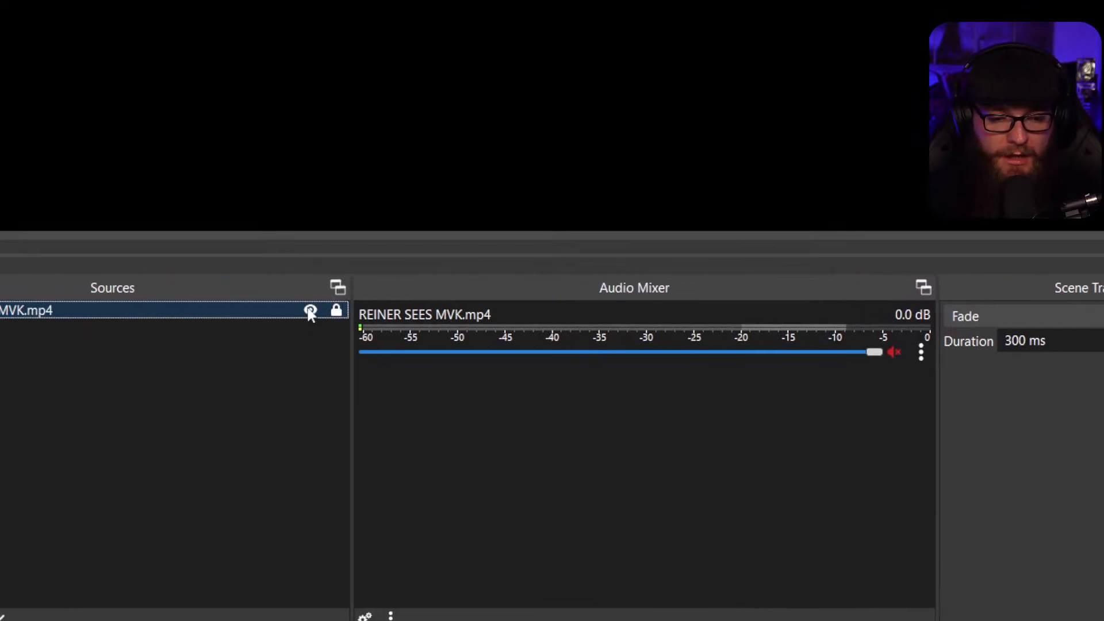
# Replay the REINER SEES MVK.mp4 clip, skip ahead through it, and pause it where the man with the torch stands in the open doorway.
pyautogui.click(310, 311)
pyautogui.click(310, 311)
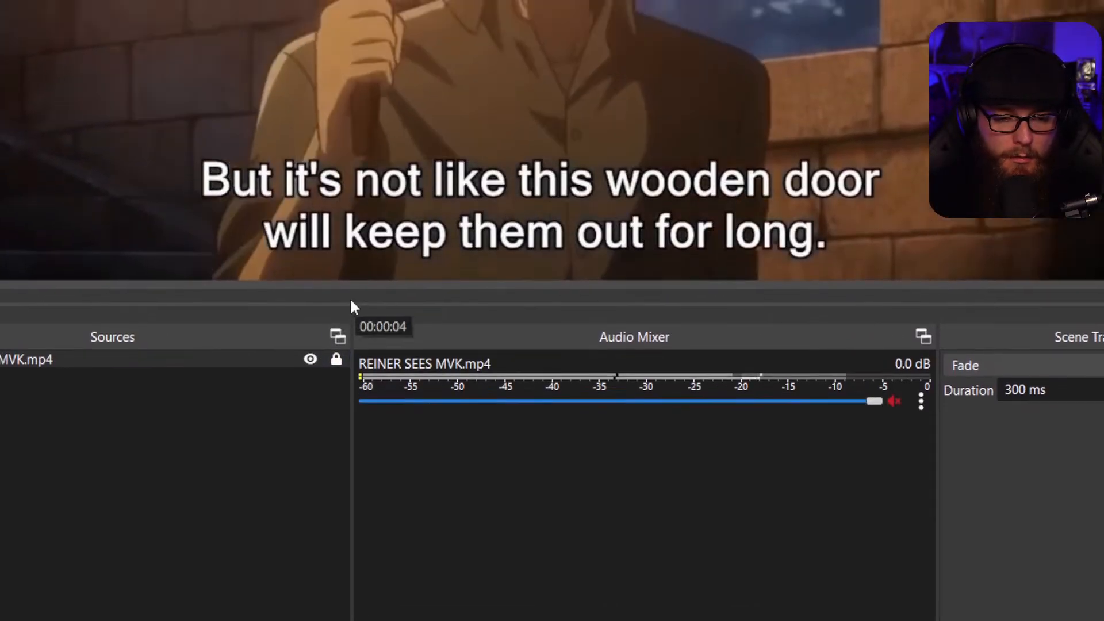
pyautogui.click(350, 261)
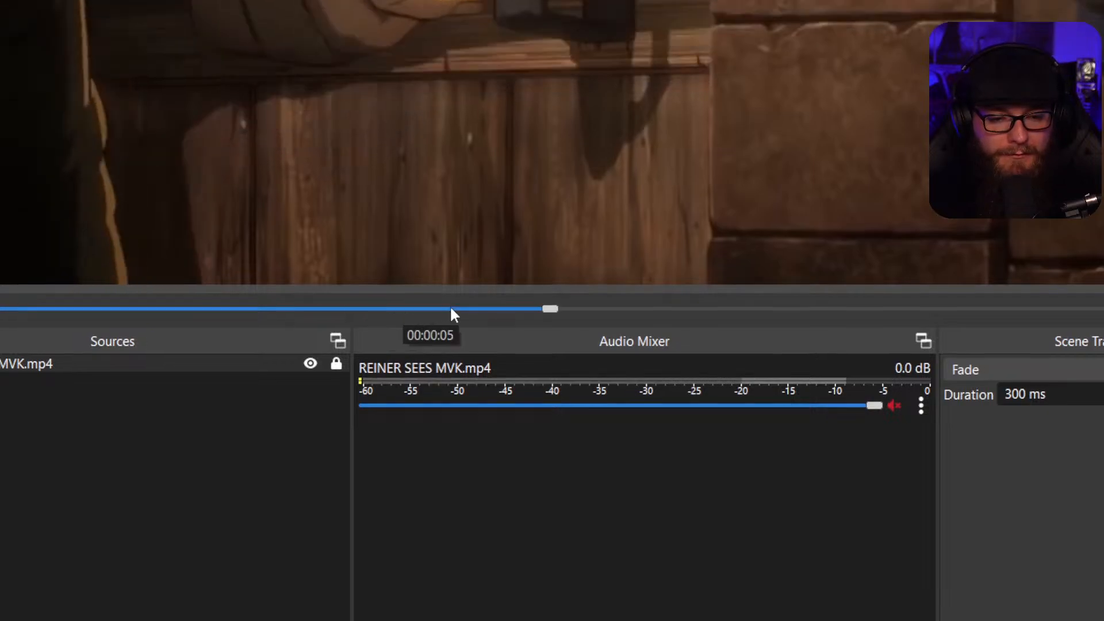
pyautogui.click(450, 310)
pyautogui.click(581, 309)
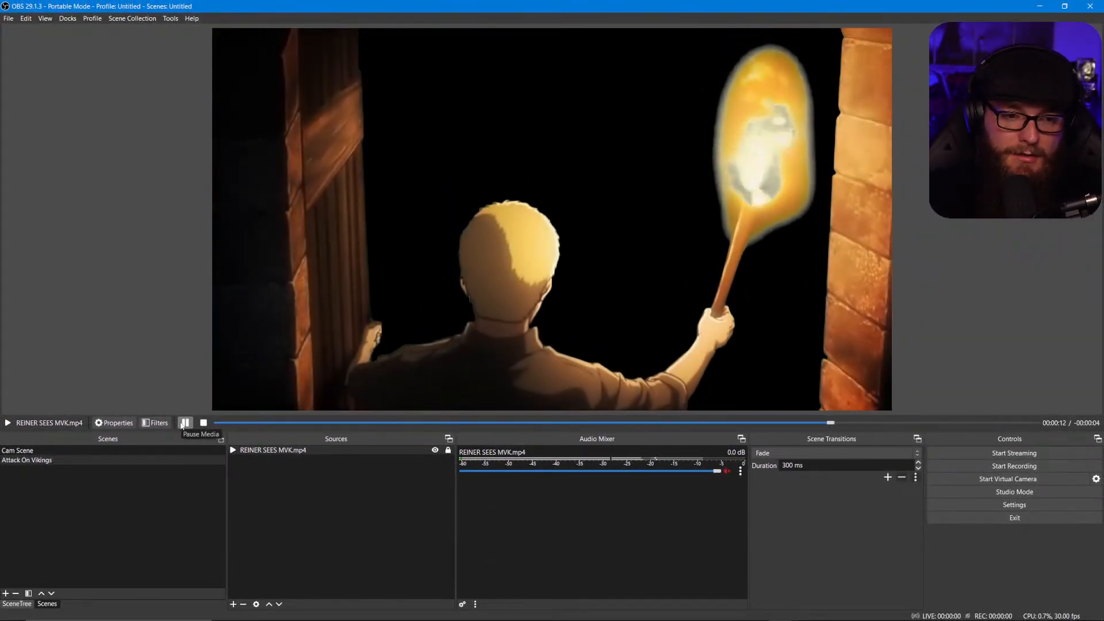
pyautogui.click(184, 423)
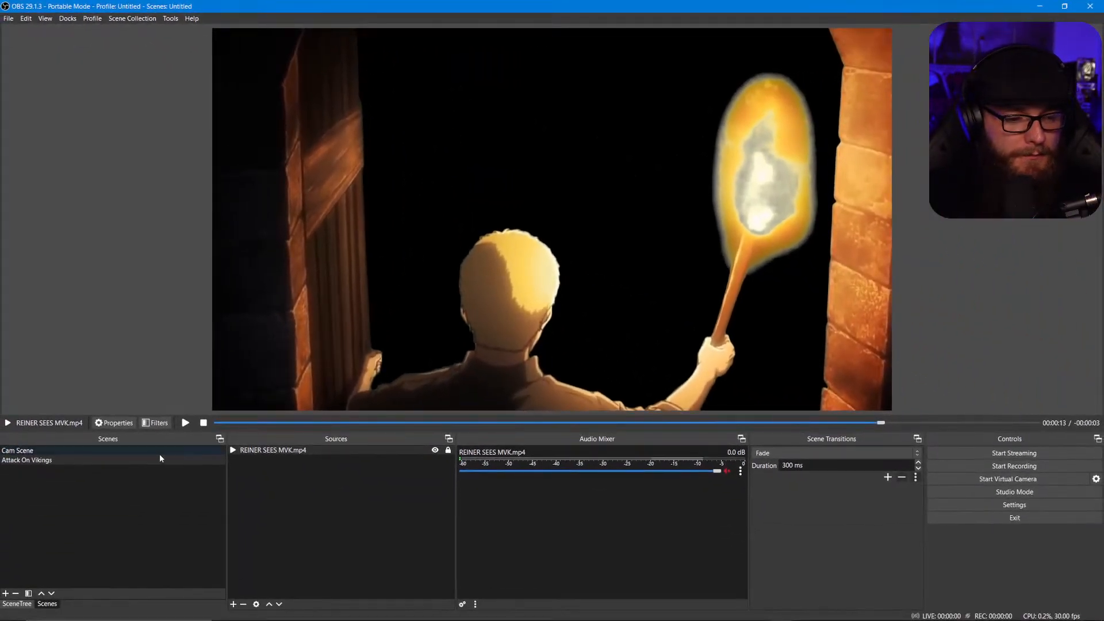
# Add the existing Cam Scene as a source in the Attack On Vikings scene, place it below the media clip, and lock it.
pyautogui.click(234, 604)
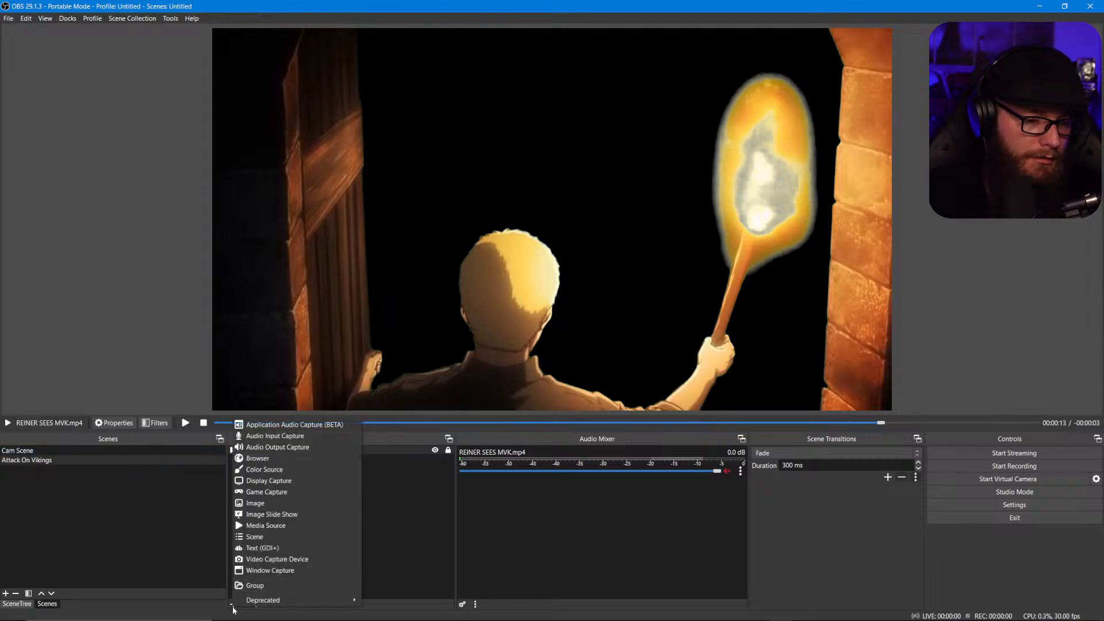
pyautogui.click(253, 538)
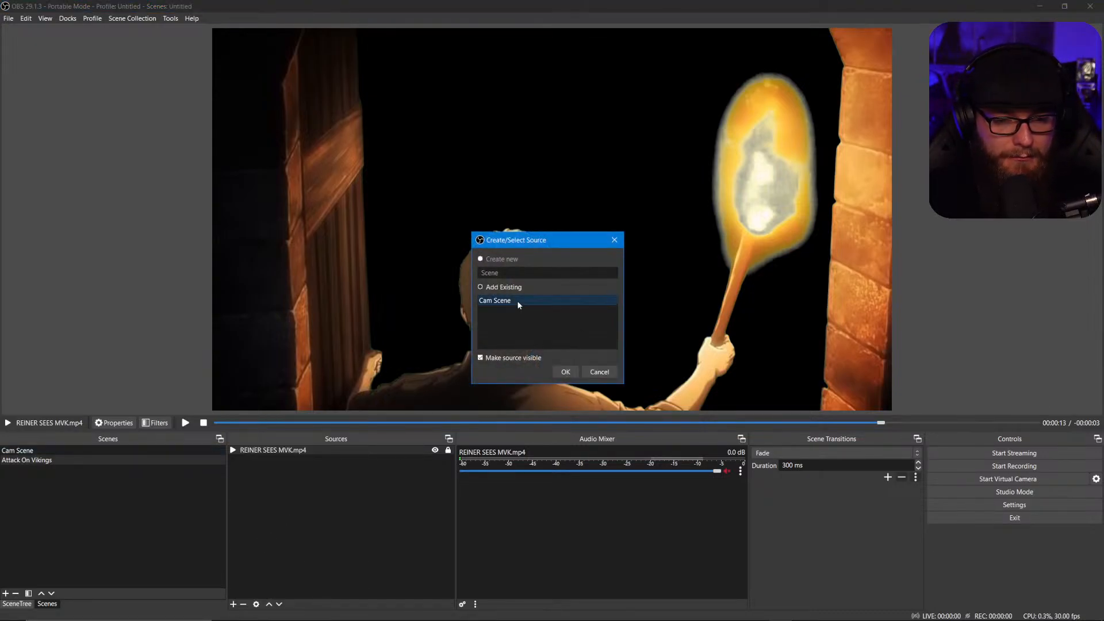
pyautogui.click(561, 374)
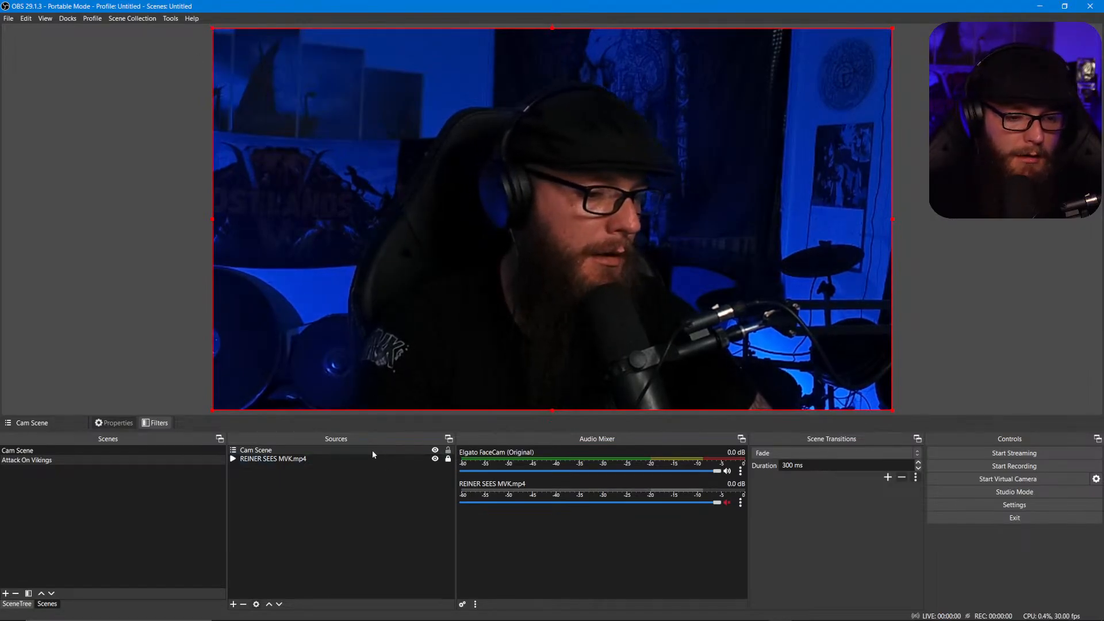
pyautogui.moveTo(371, 450); pyautogui.dragTo(370, 495)
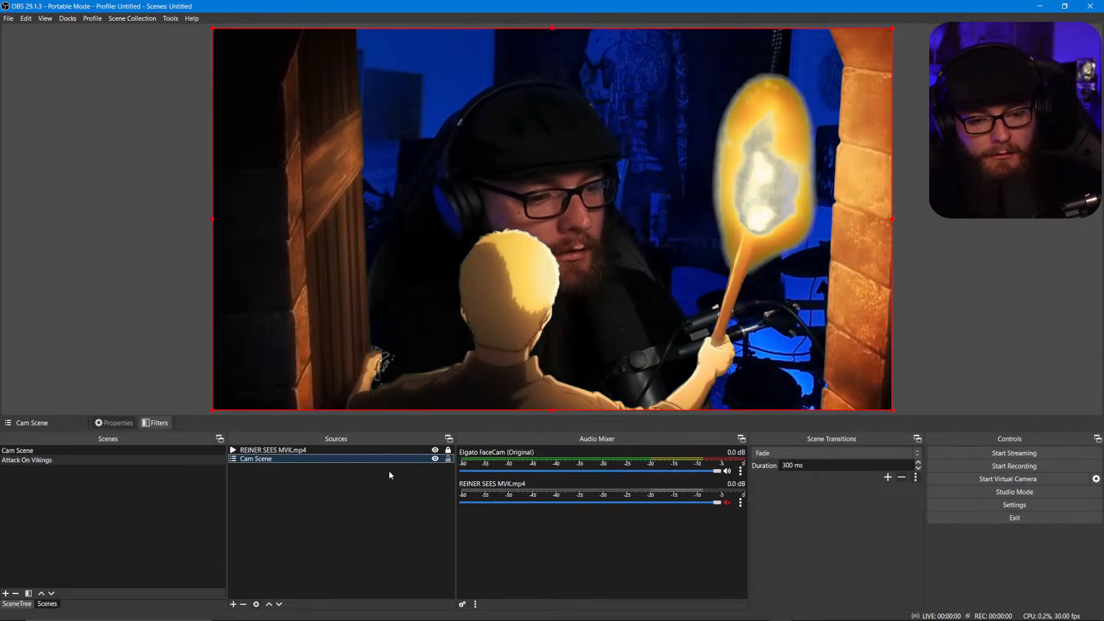
pyautogui.click(448, 459)
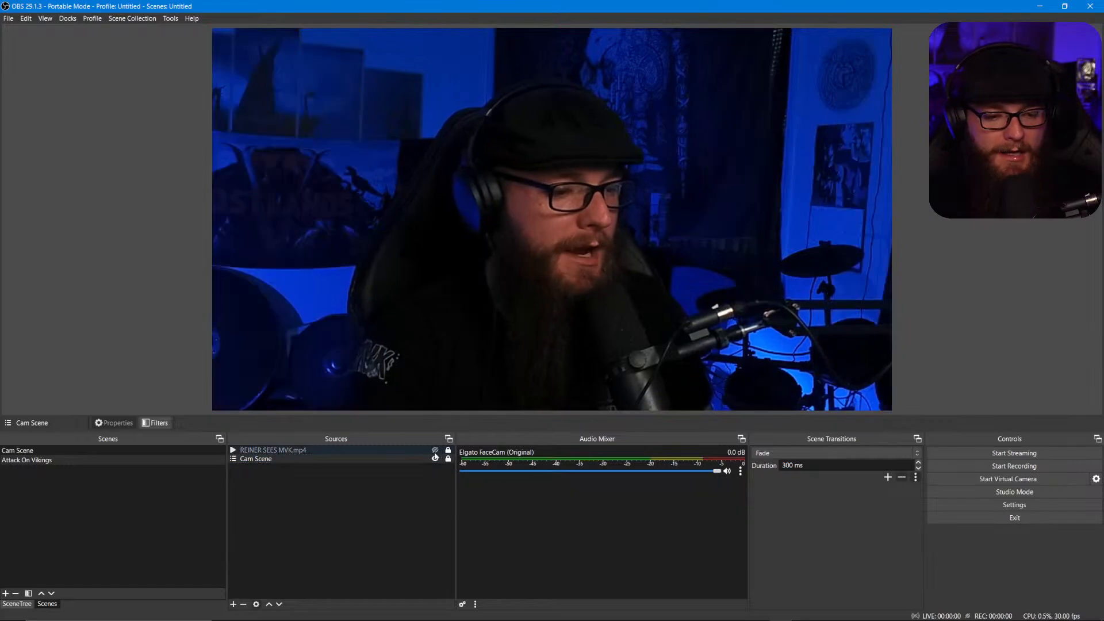
# Make the REINER SEES MVK.mp4 source visible and turn off Show nothing when playback ends in its properties.
pyautogui.click(435, 450)
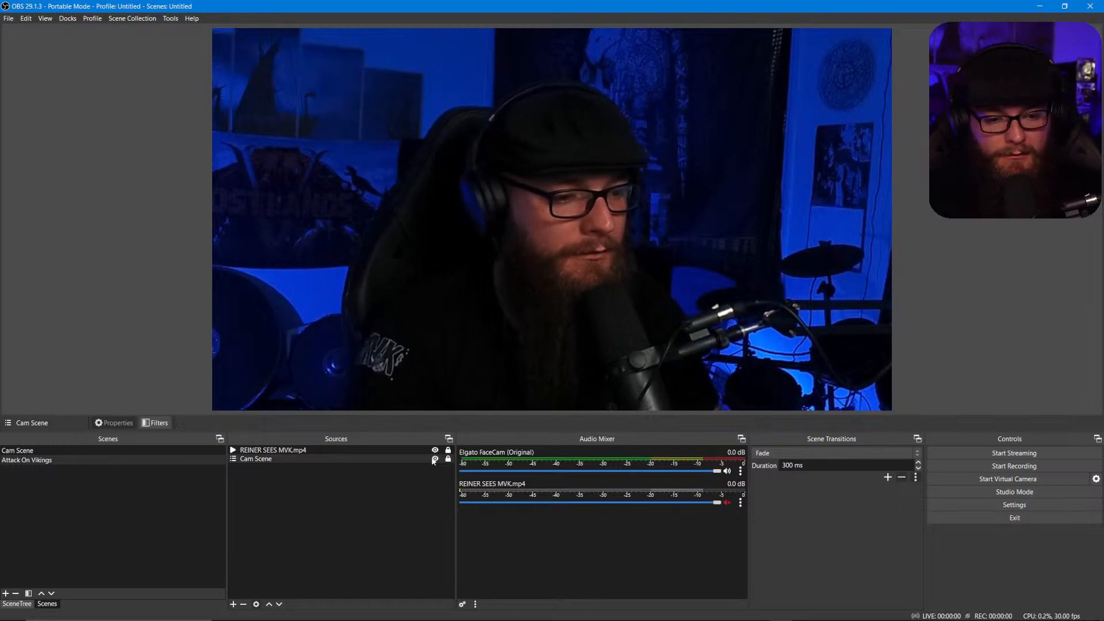
pyautogui.doubleClick(413, 450)
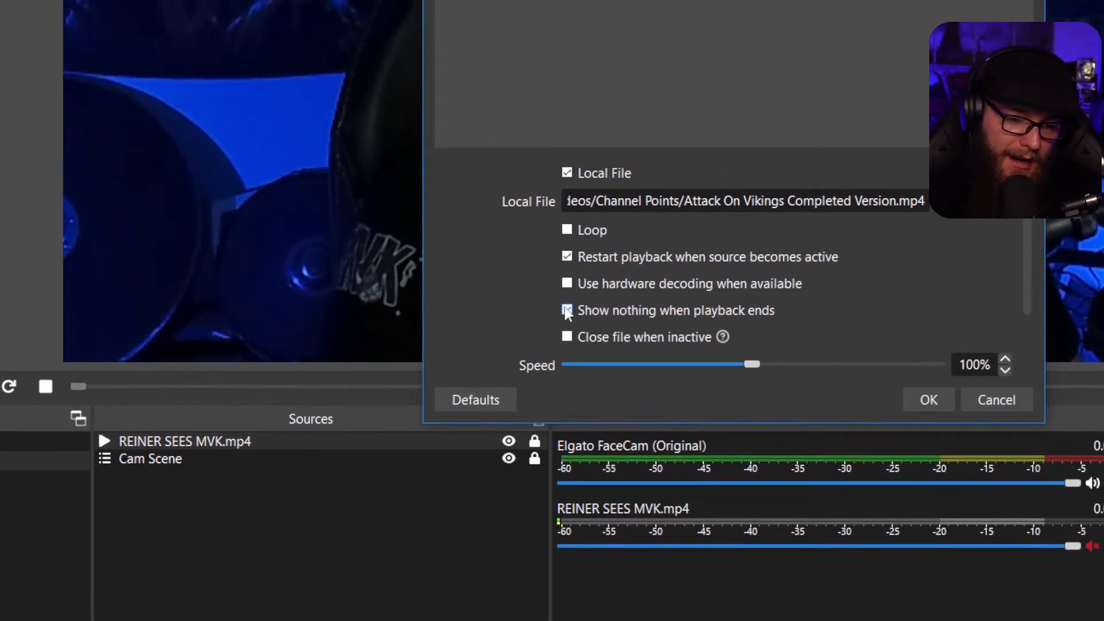
pyautogui.click(567, 313)
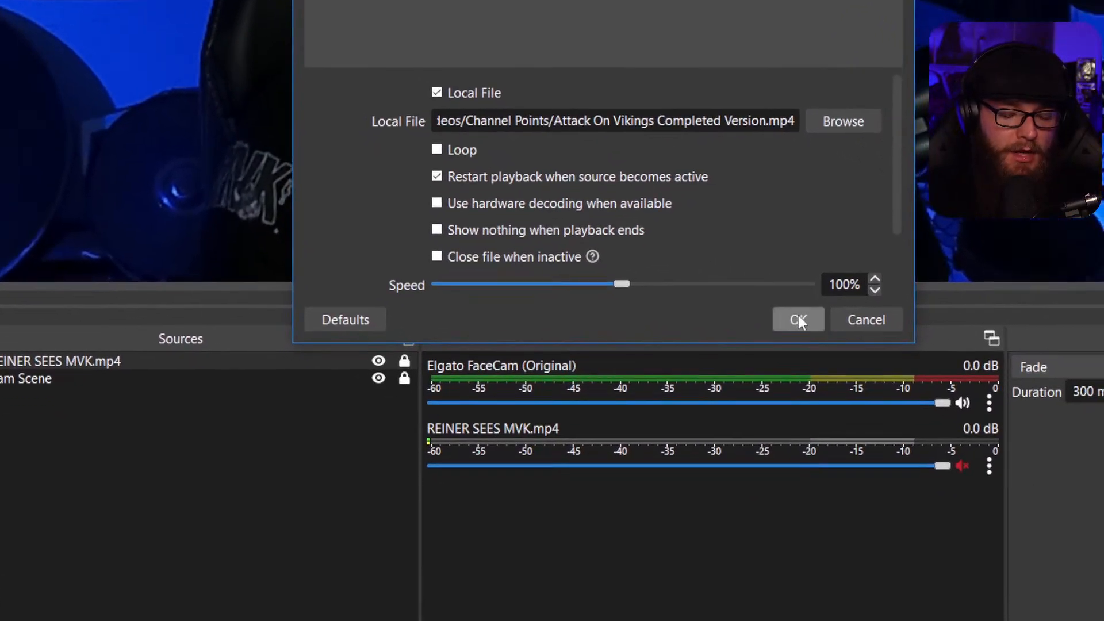
pyautogui.click(797, 320)
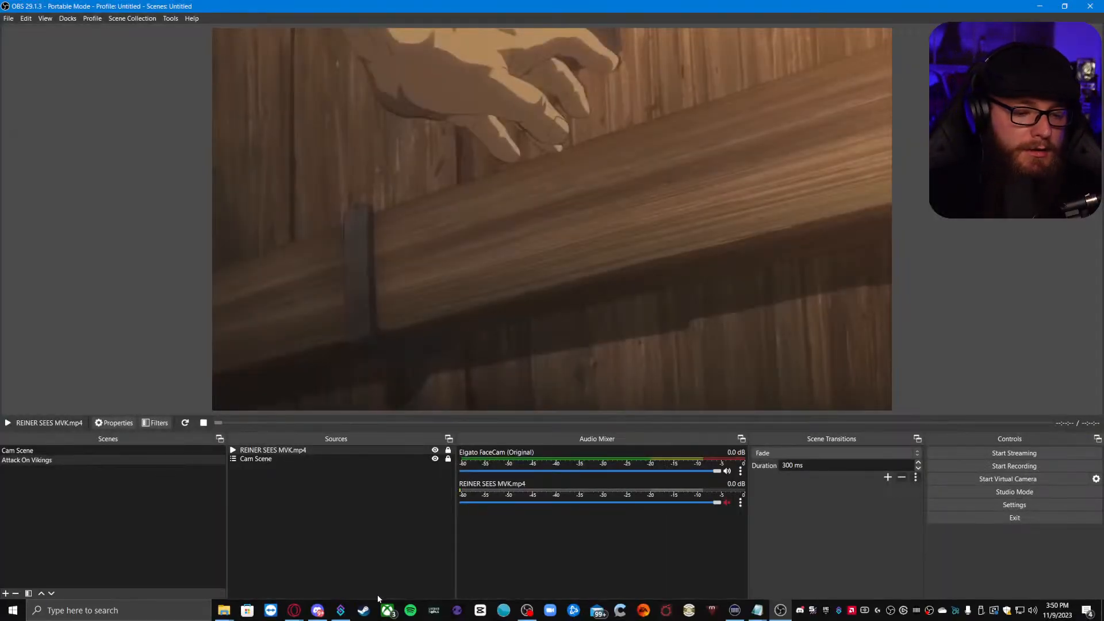
# Switch to Streamer.bot and add an action named Testing Attack On Viking in the group OBS TUTORIAL.
pyautogui.click(340, 610)
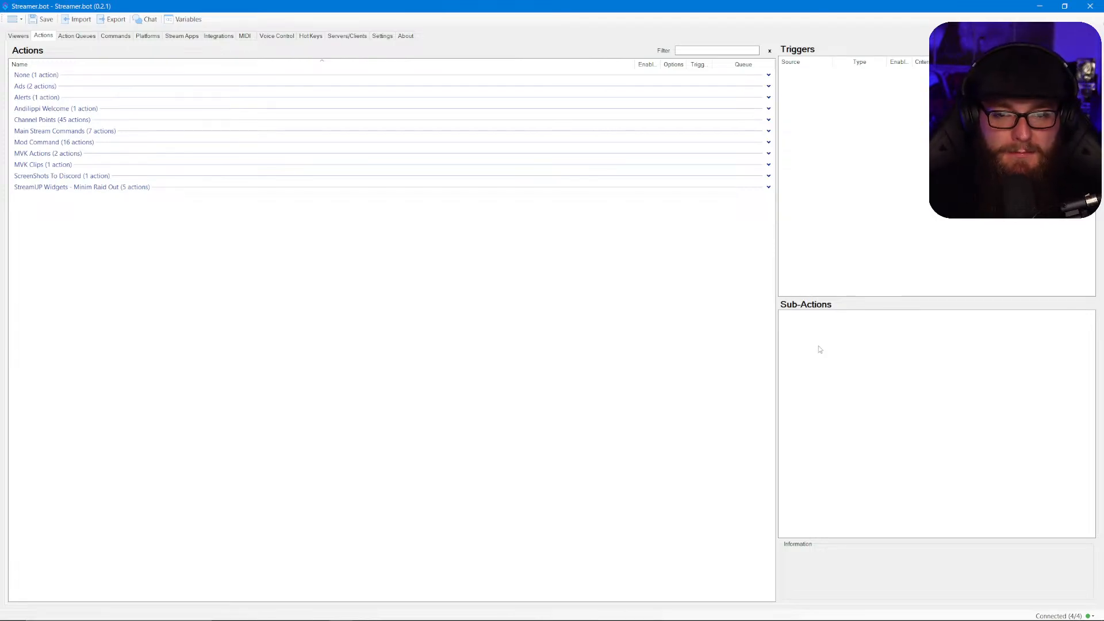
pyautogui.rightClick(434, 257)
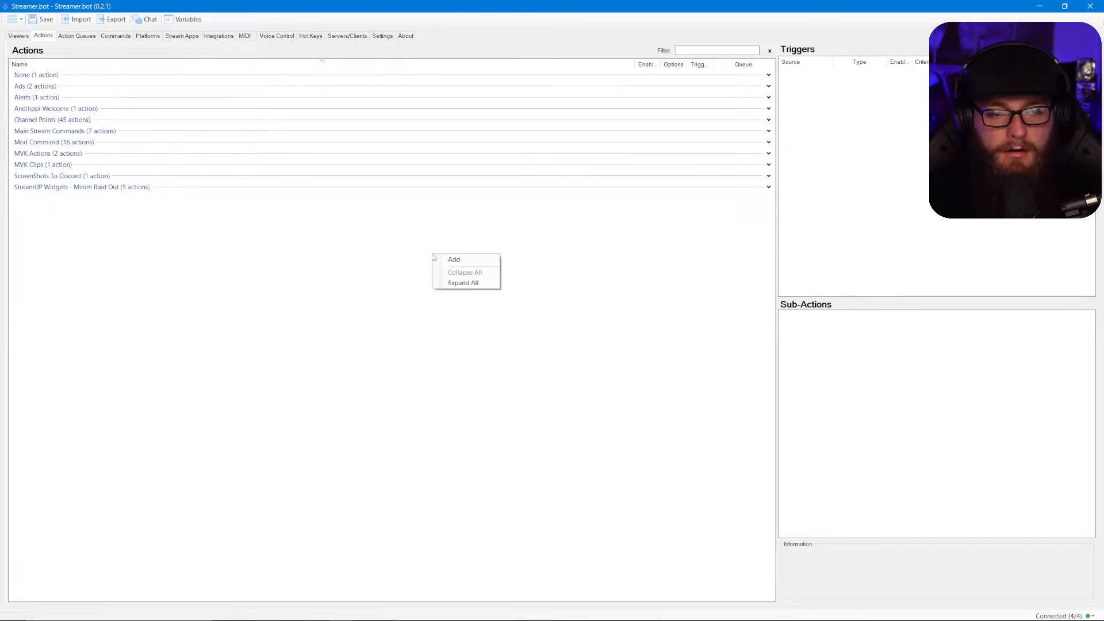
pyautogui.click(453, 262)
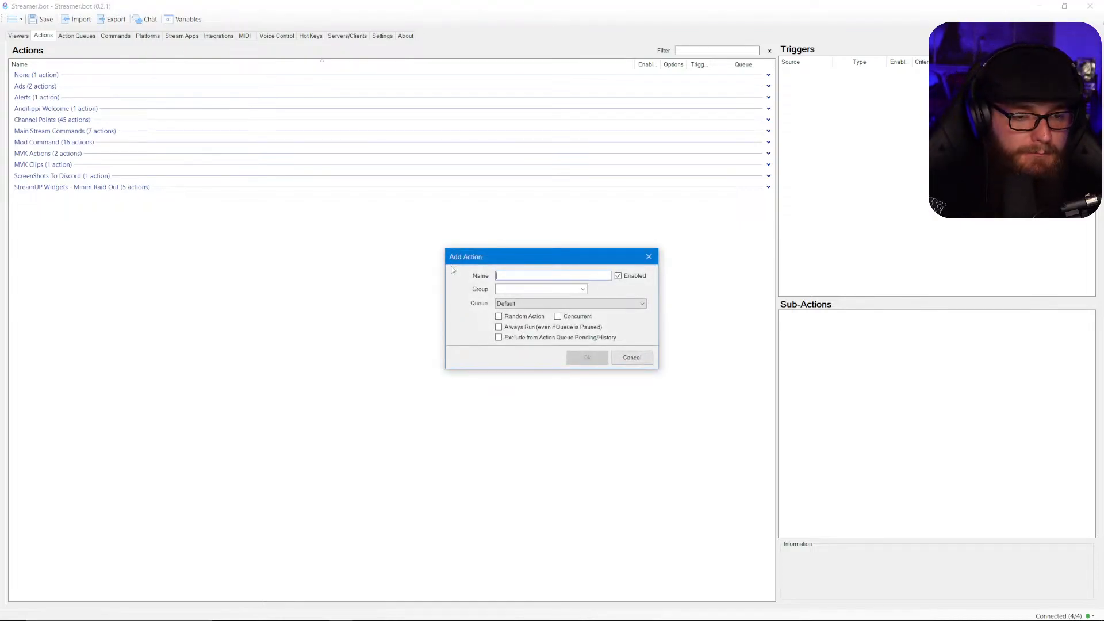
pyautogui.write('Testing Attack On Viking')
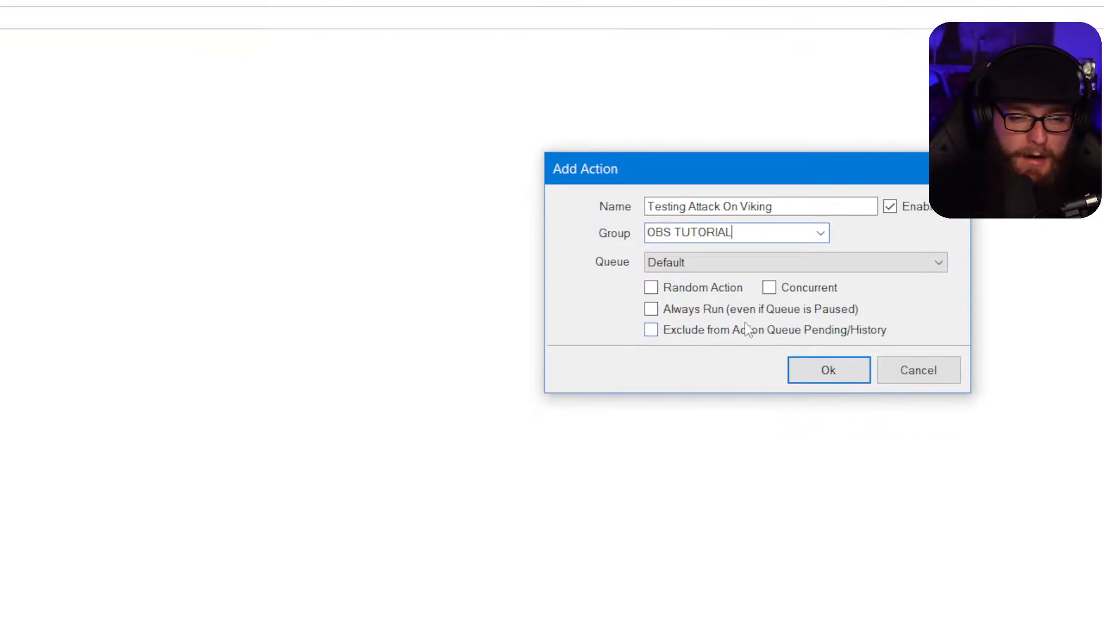
pyautogui.click(804, 371)
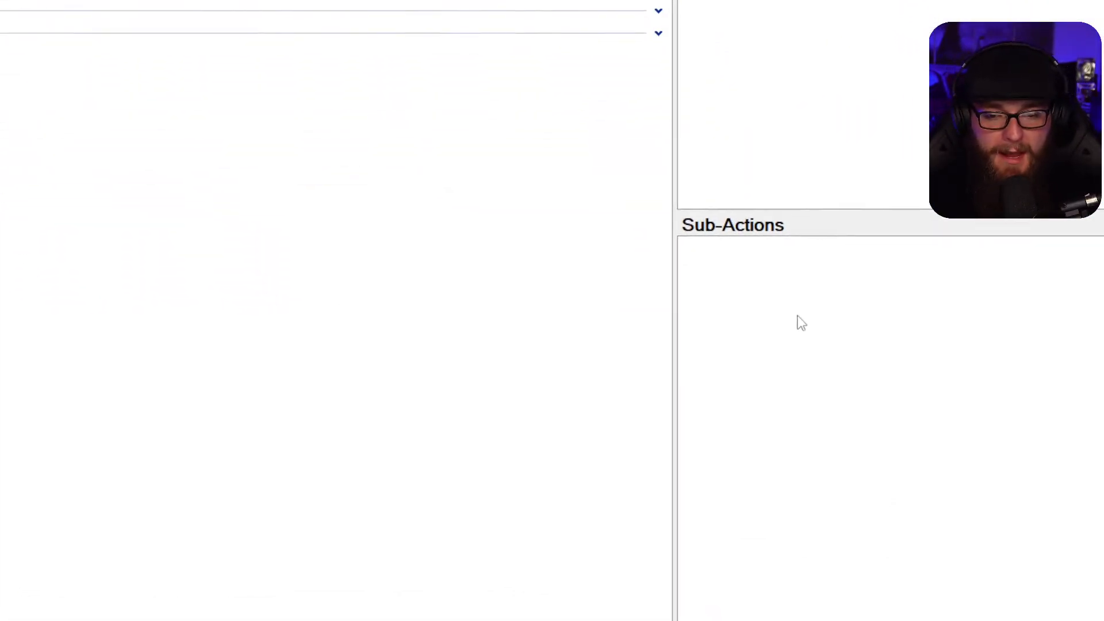
# Add an OBS Set Active Scene sub-action for the Attack On Titan scene to the new action, testing it before confirming.
pyautogui.rightClick(761, 306)
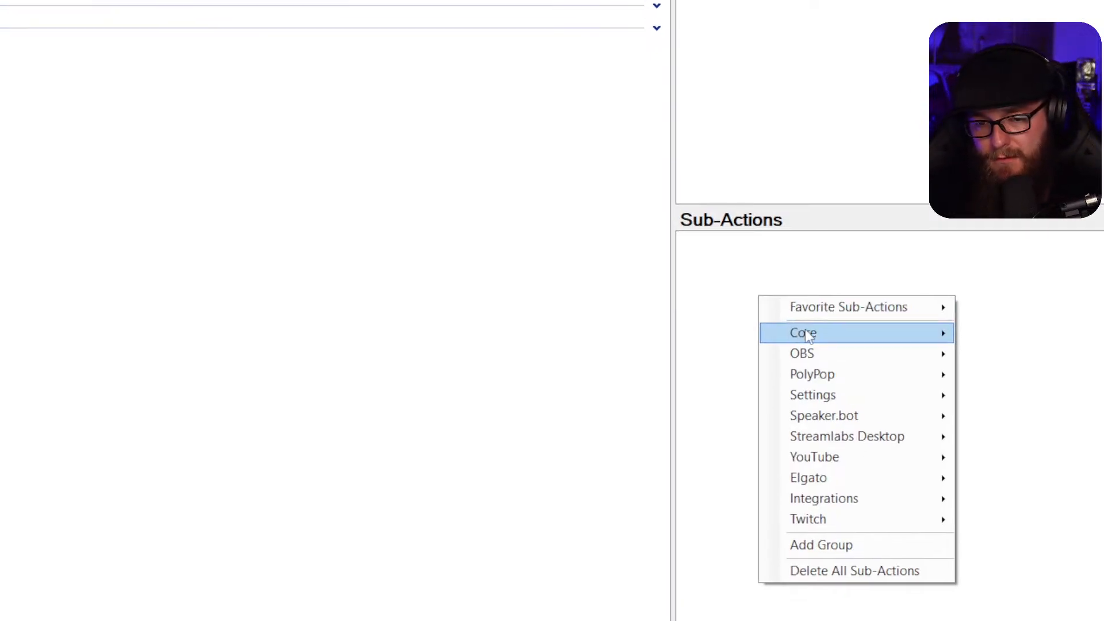
pyautogui.moveTo(840, 363)
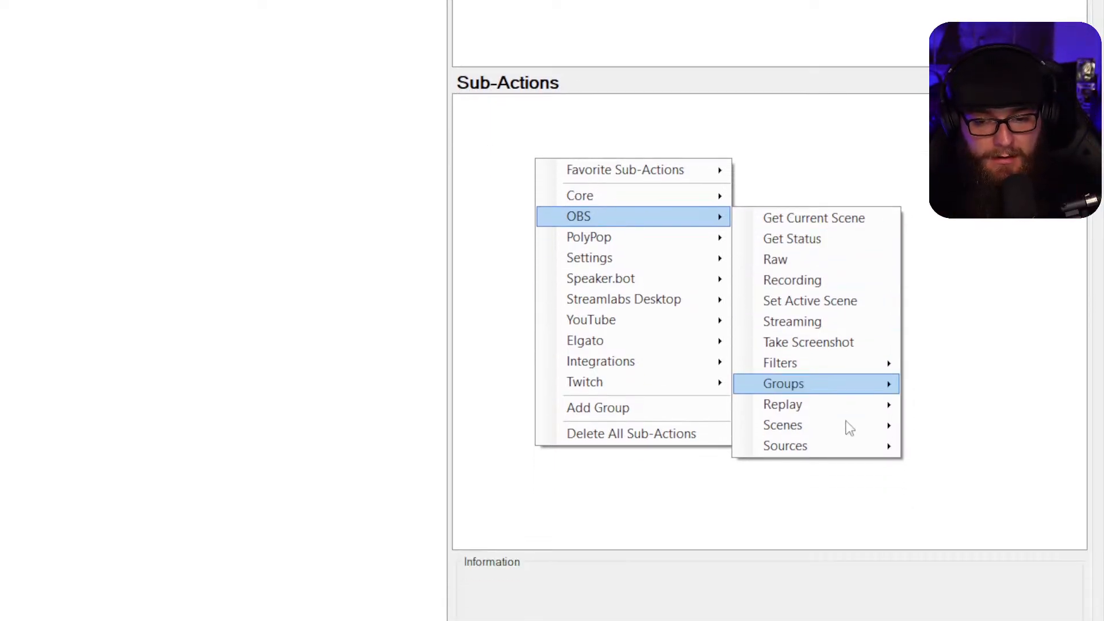
pyautogui.moveTo(812, 503)
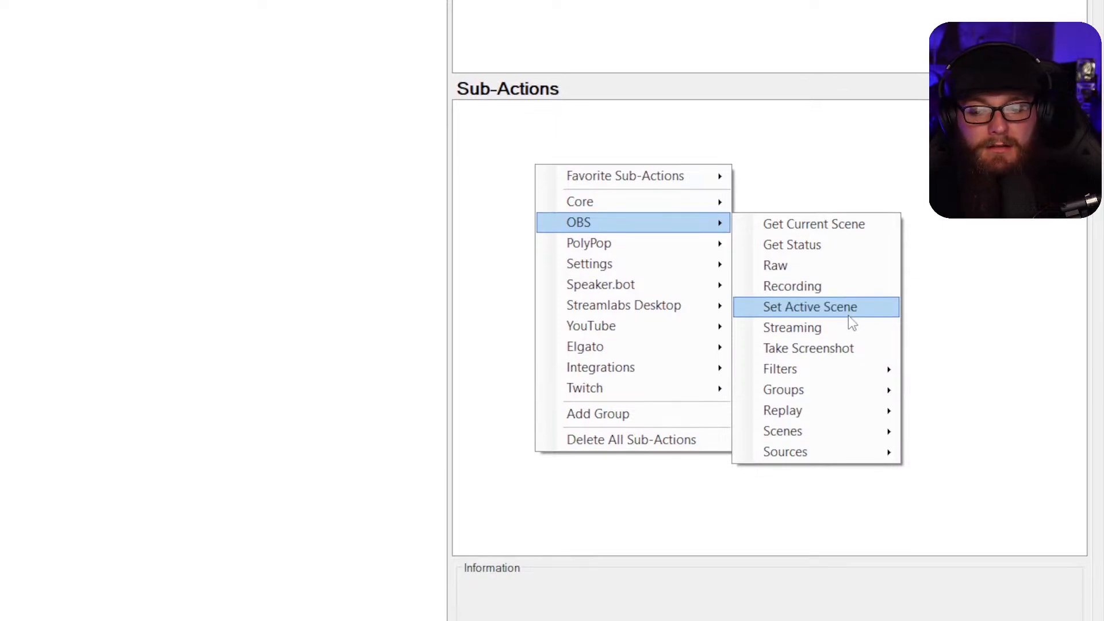
pyautogui.click(847, 315)
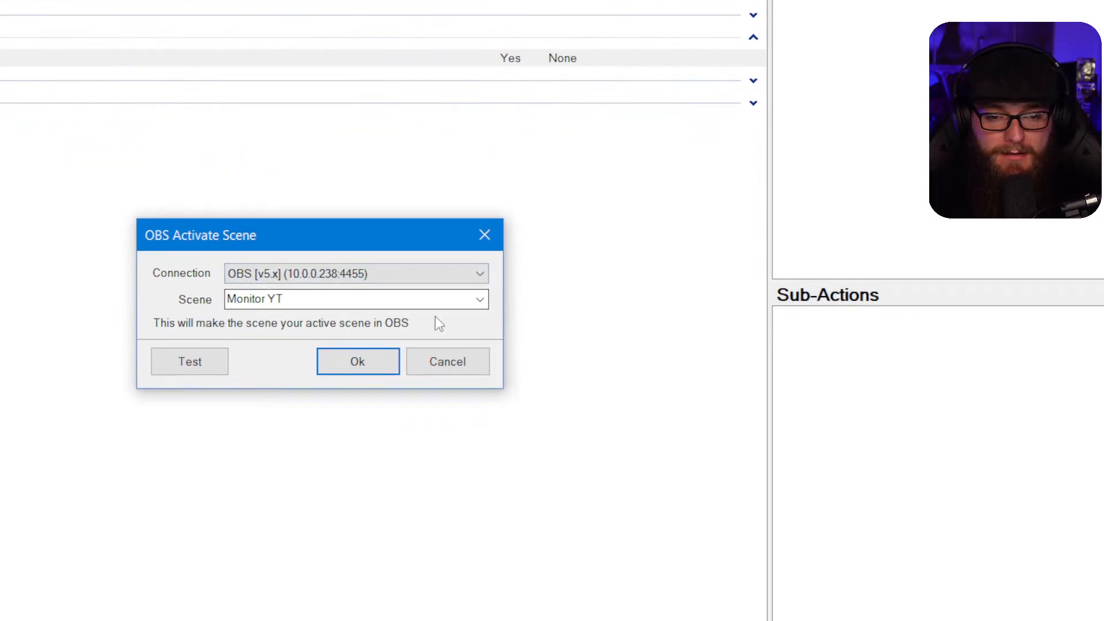
pyautogui.click(480, 305)
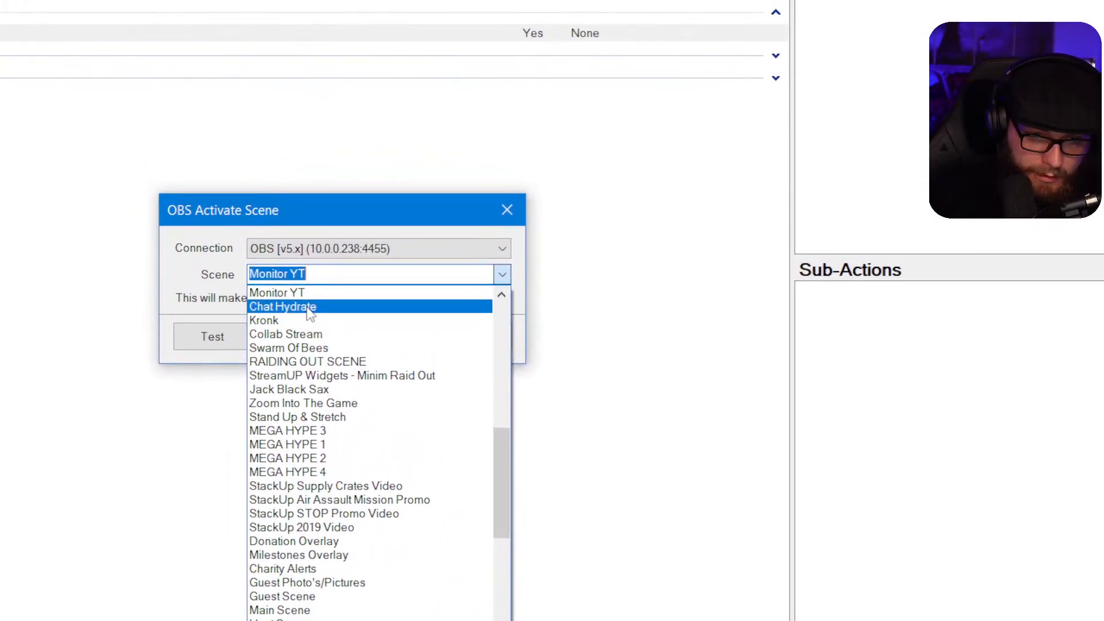
pyautogui.scroll(-4, 336, 507)
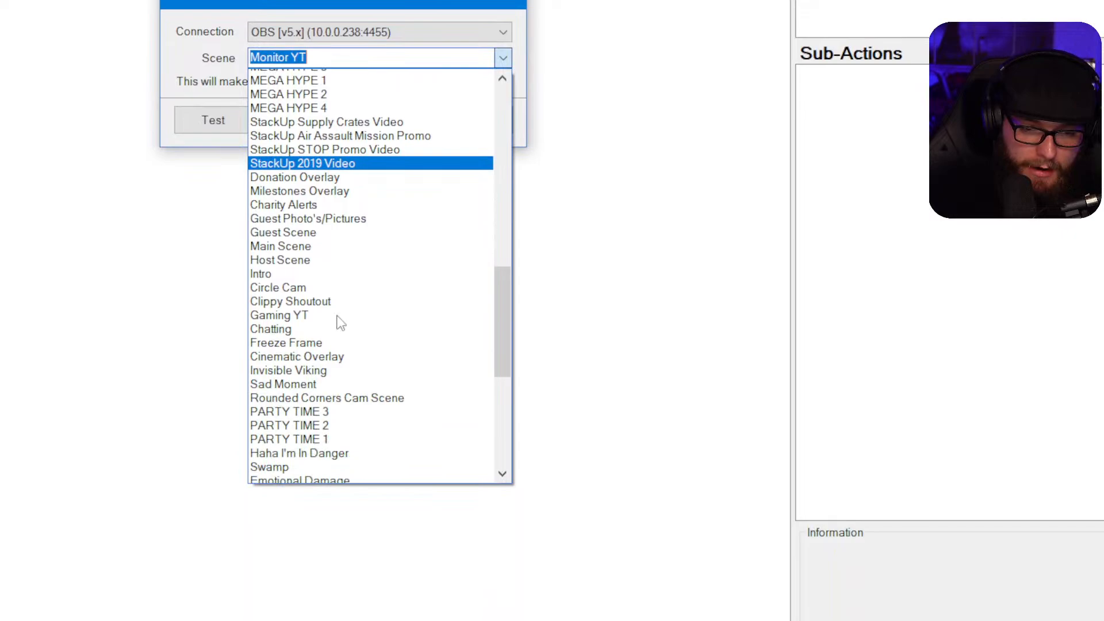
pyautogui.scroll(-2, 339, 323)
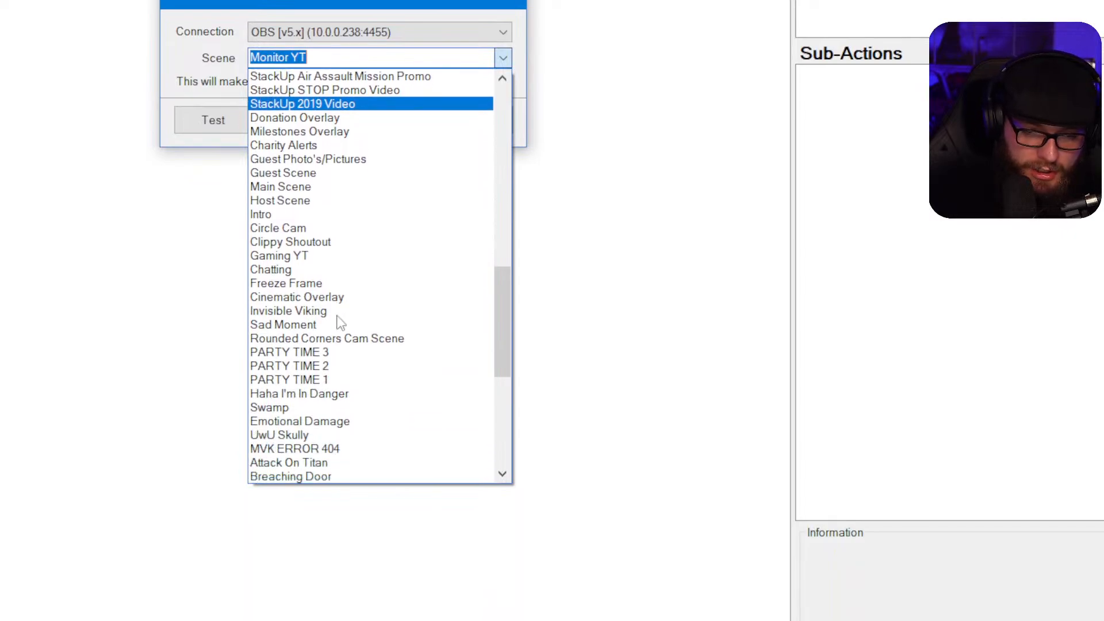
pyautogui.click(333, 397)
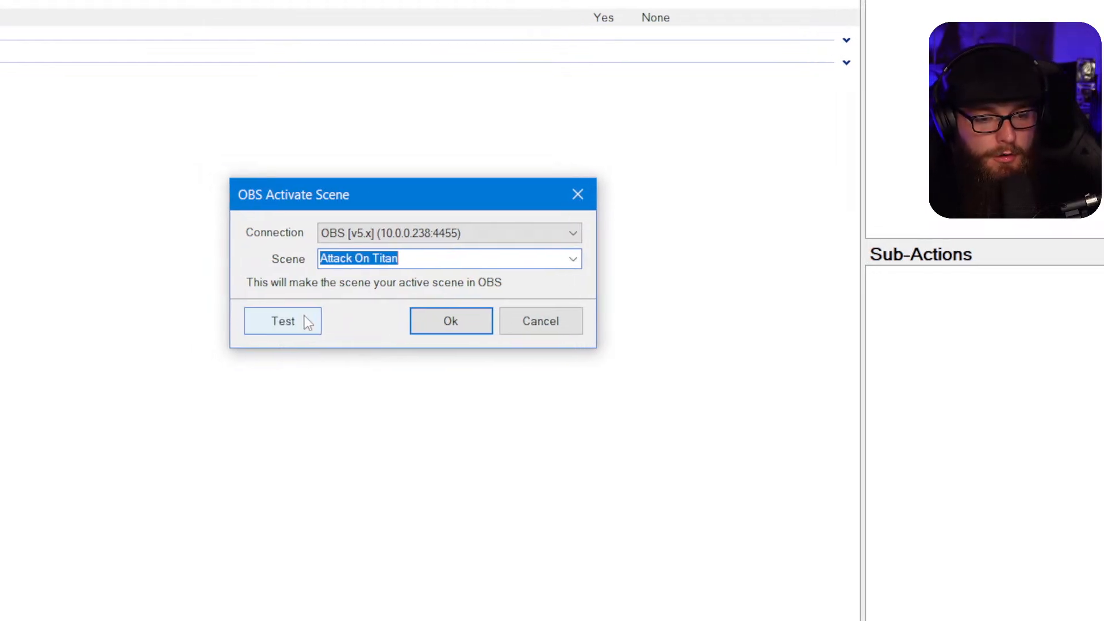
pyautogui.click(311, 322)
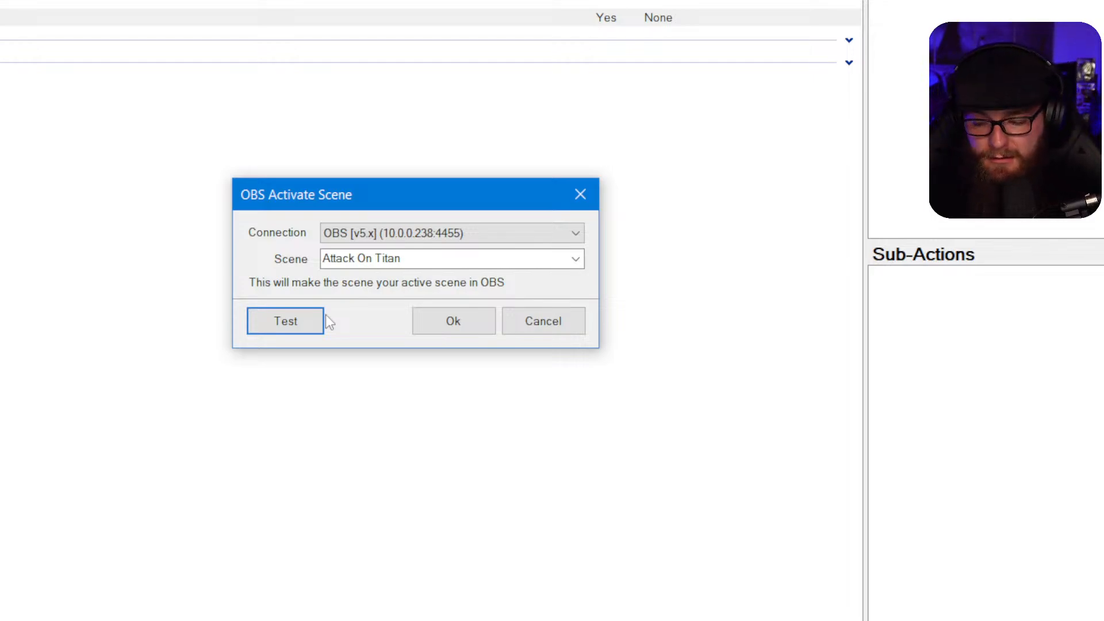
pyautogui.click(463, 320)
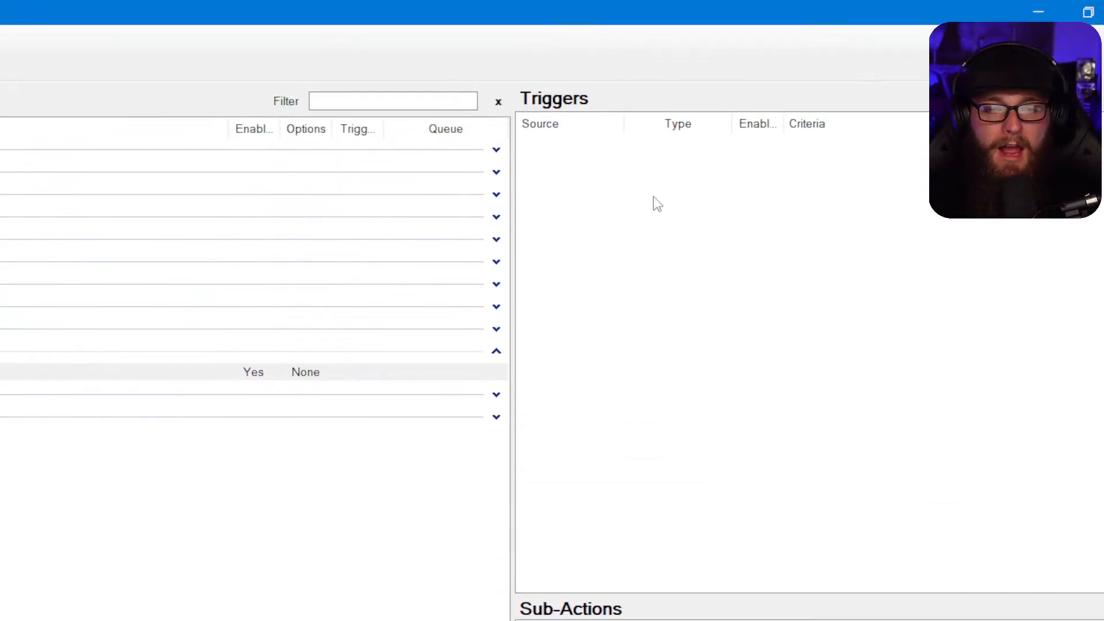
# Start a Twitch Reward Redemption trigger for the action, check the available rewards, and open the form for creating a new reward.
pyautogui.rightClick(626, 195)
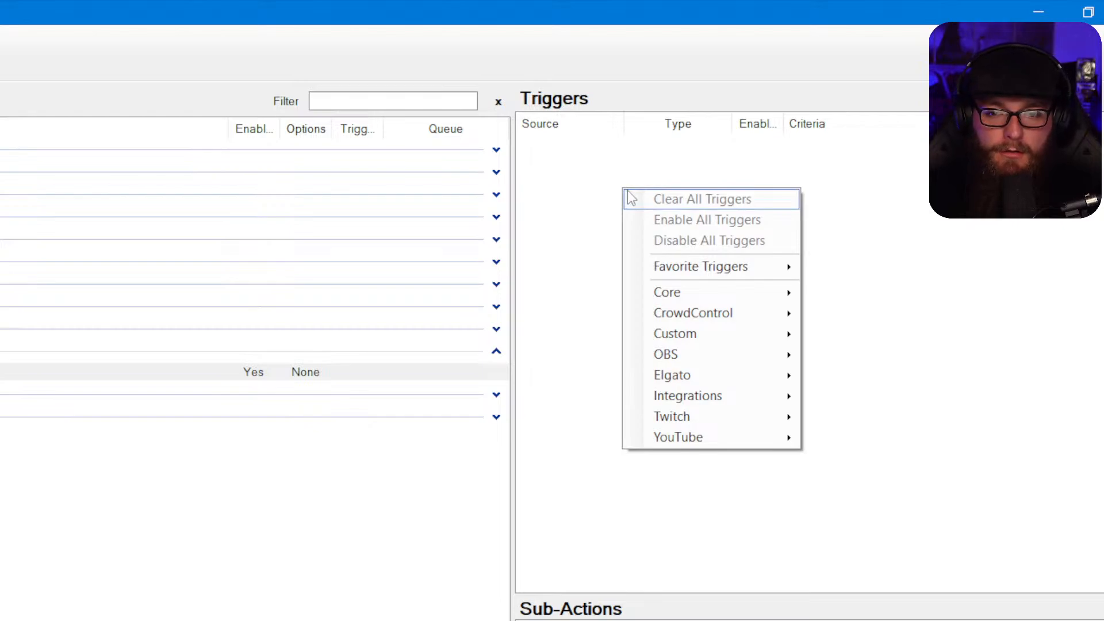
pyautogui.moveTo(766, 418)
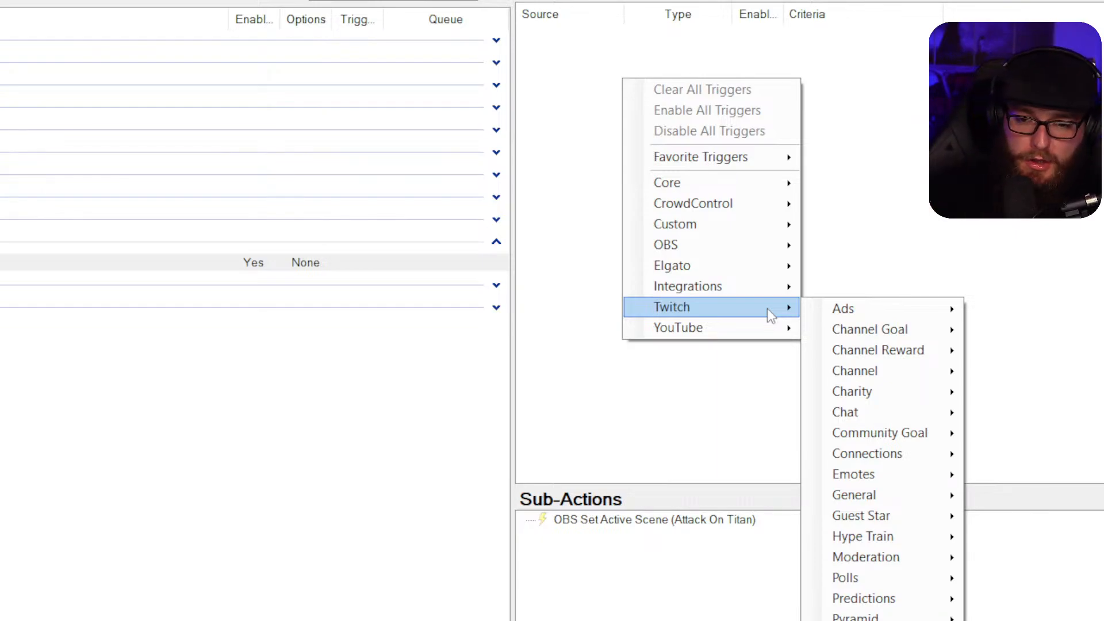
pyautogui.moveTo(854, 344)
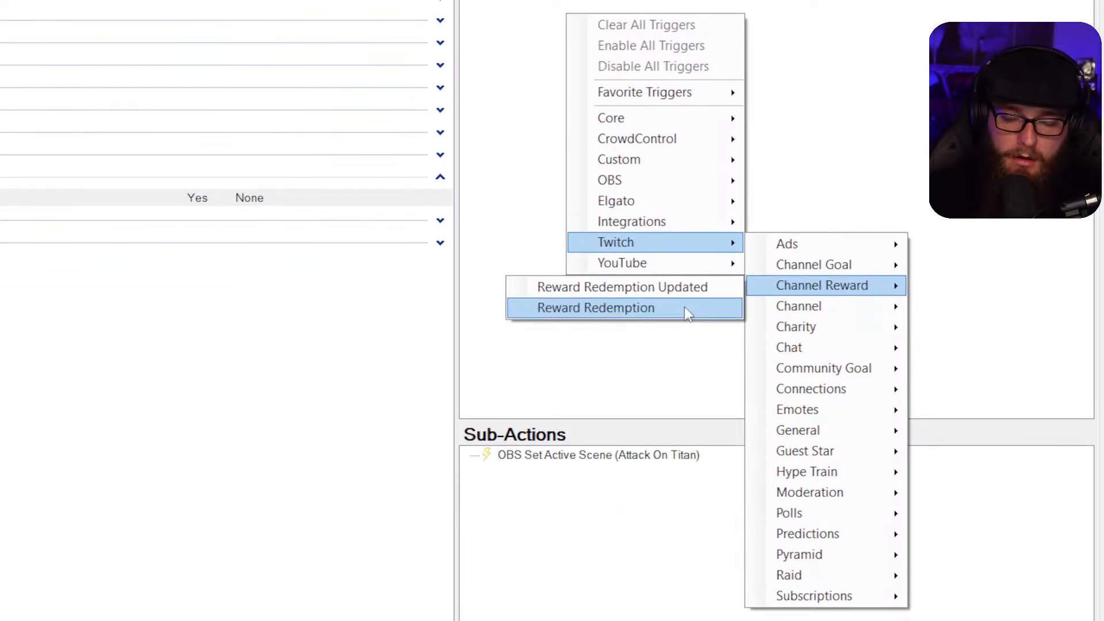
pyautogui.click(686, 309)
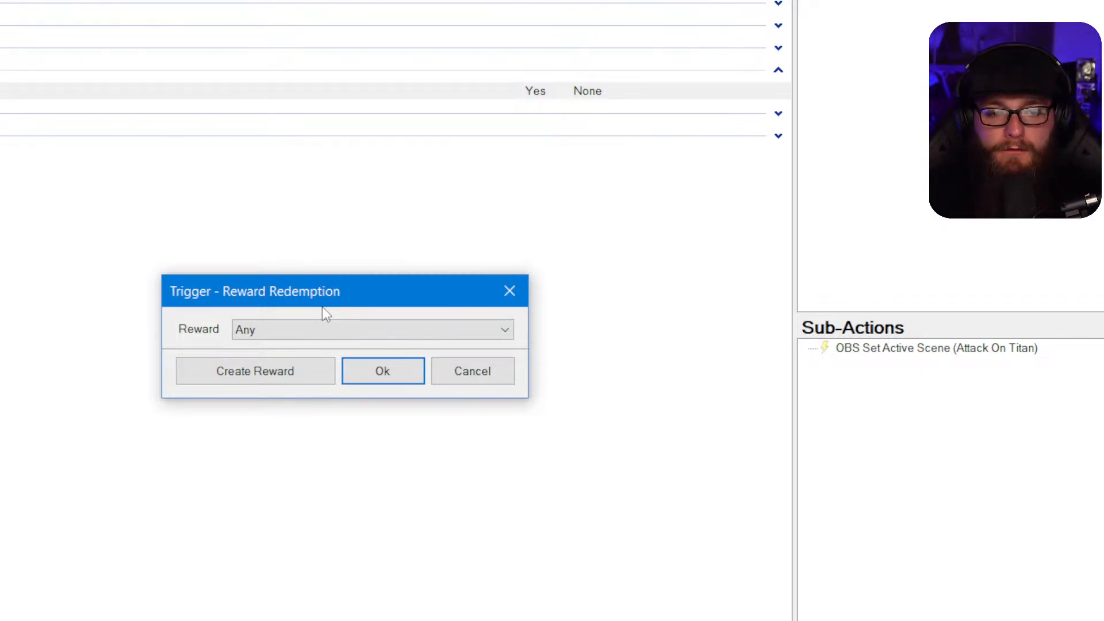
pyautogui.click(354, 332)
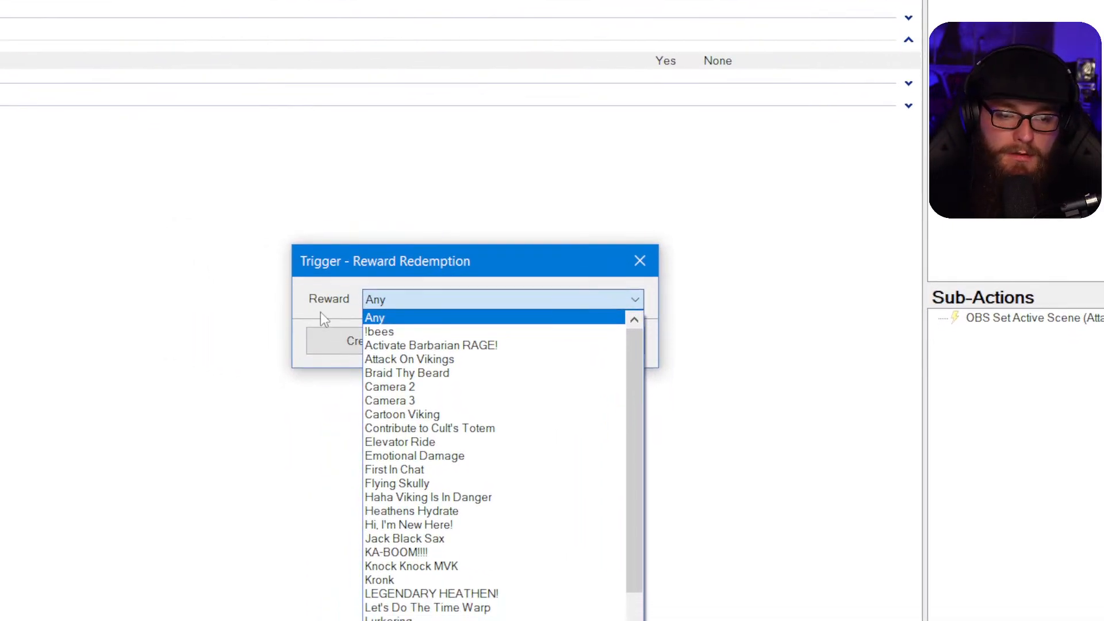
pyautogui.click(321, 313)
pyautogui.click(369, 348)
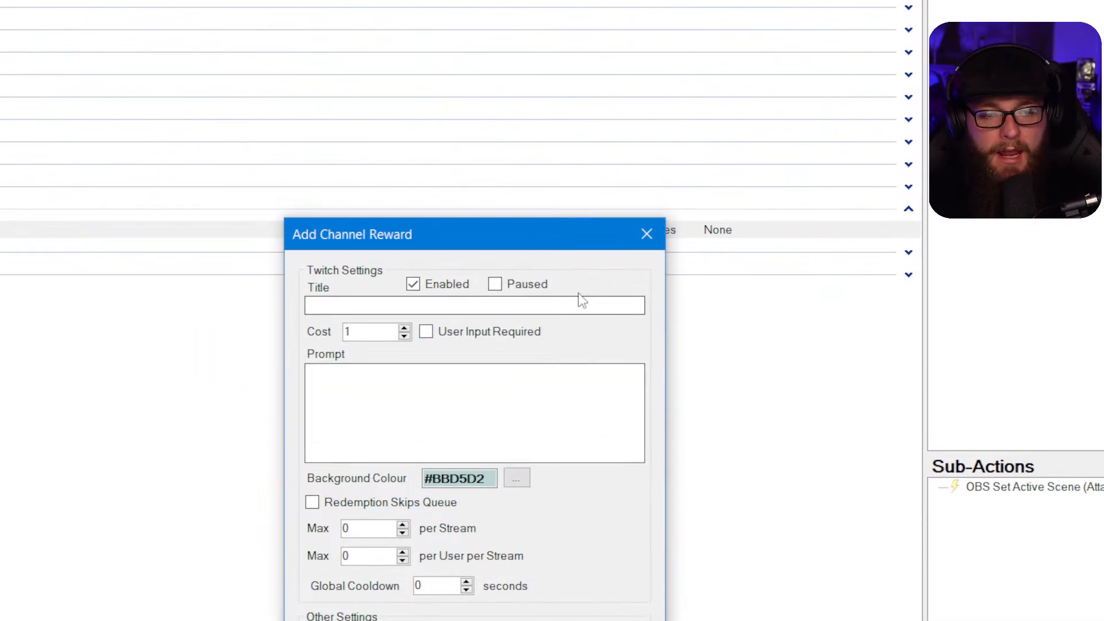
# Title the new channel reward ATTACK ON VIKINGS and set its cost to 69420.
pyautogui.click(593, 102)
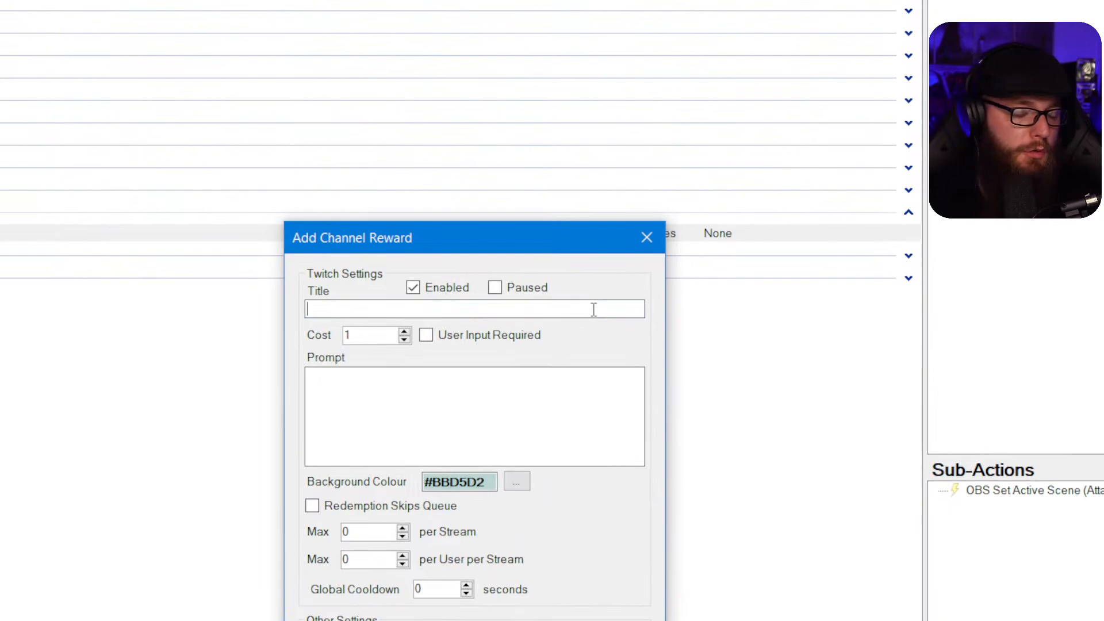
pyautogui.write('ATTACK')
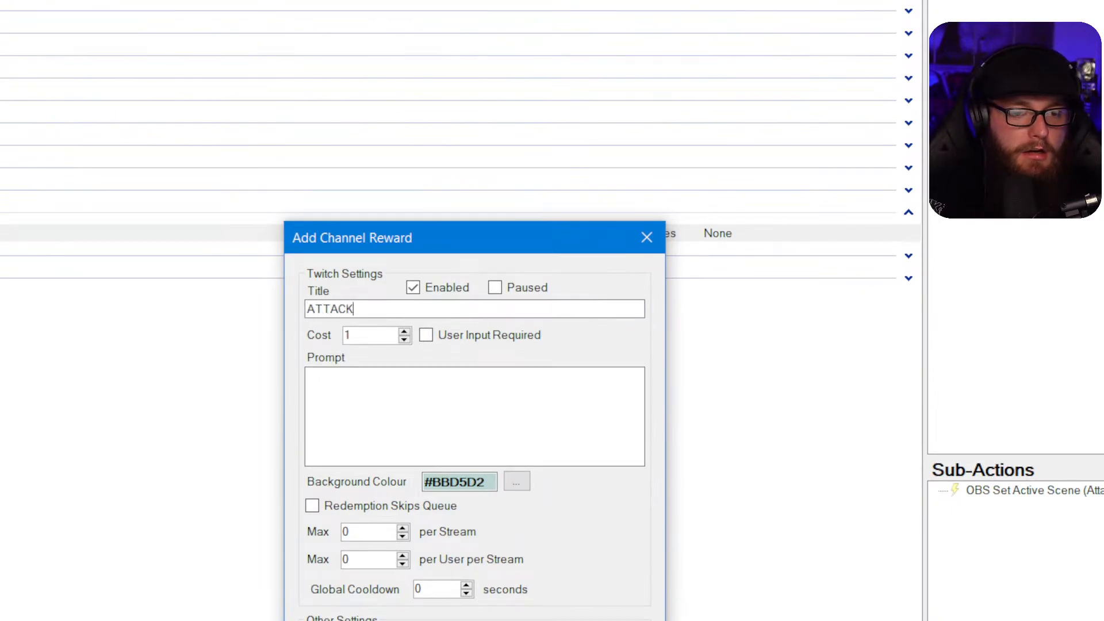
pyautogui.write(' ON VIKIN')
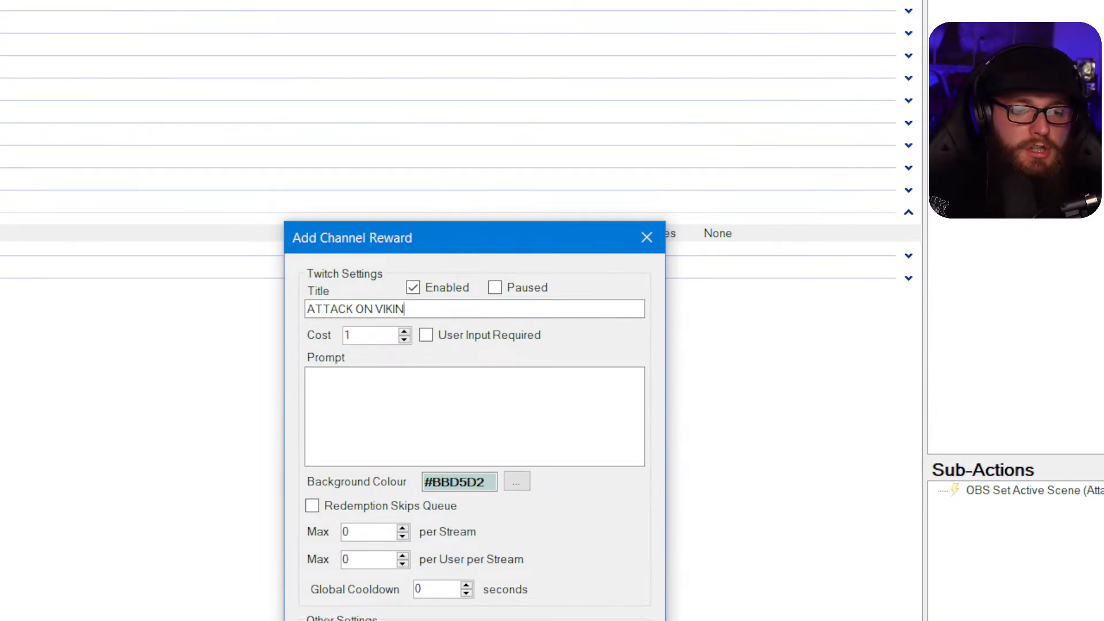
pyautogui.write('GS')
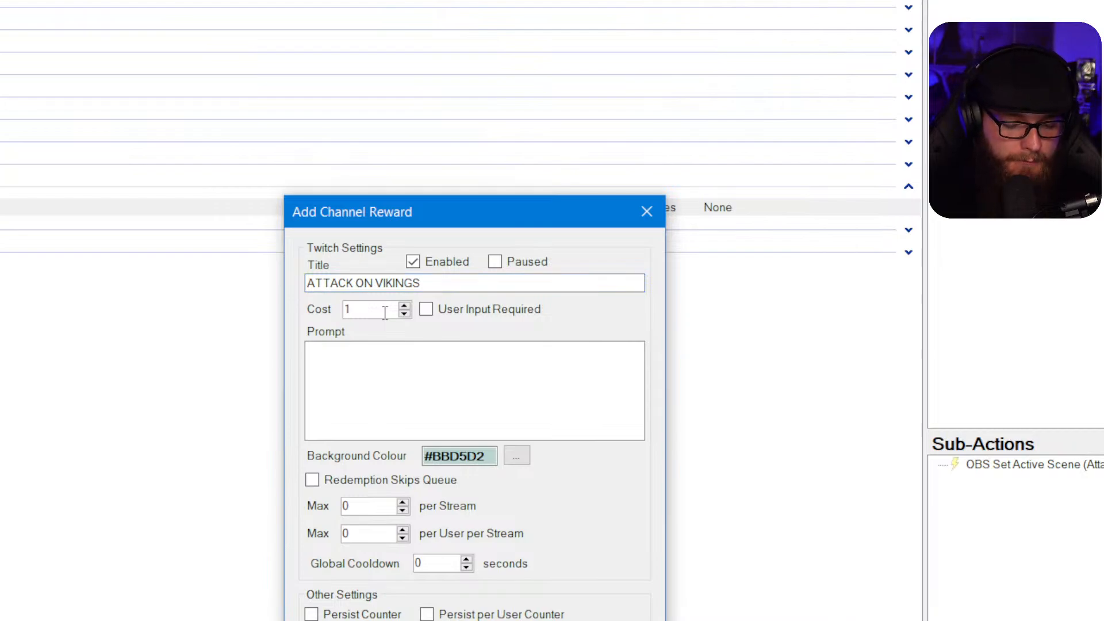
pyautogui.press('BackSpace')
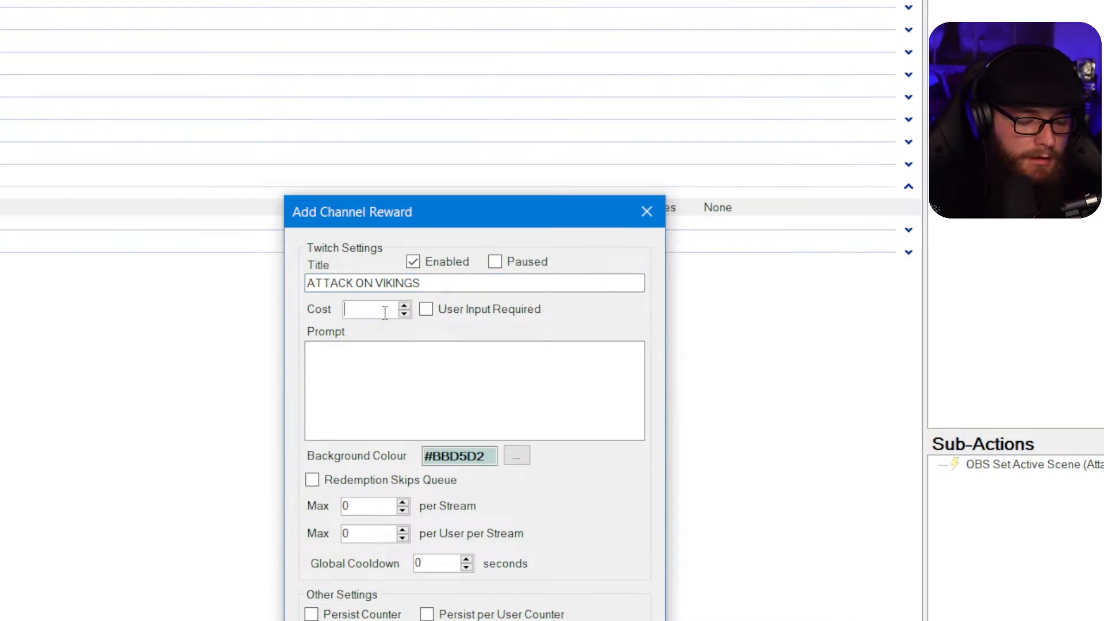
pyautogui.write('69420')
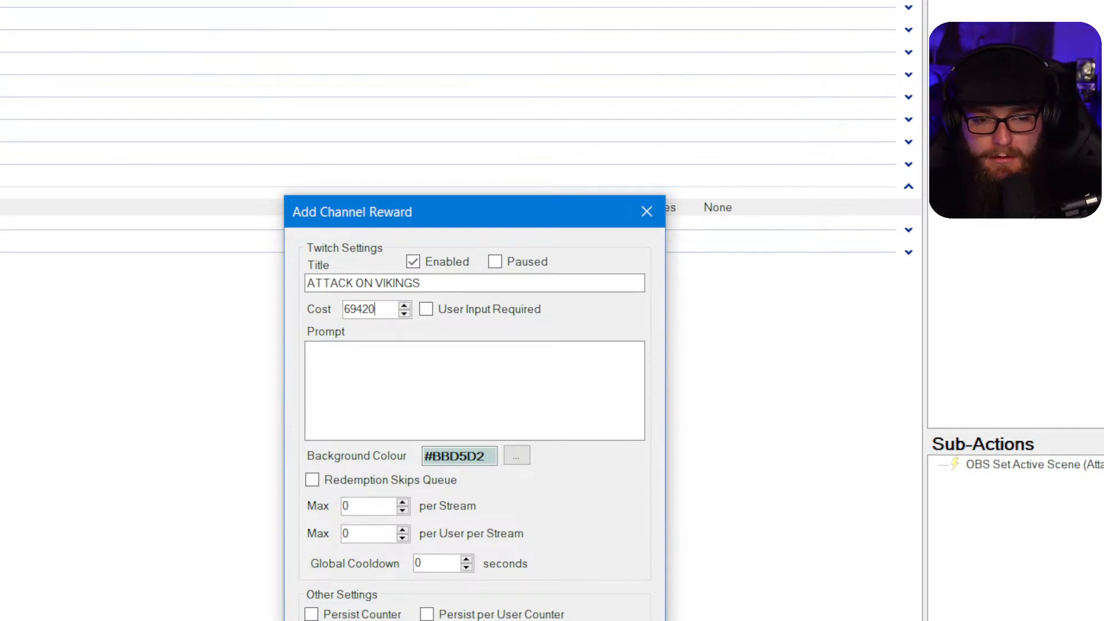
# Enter MVK ATTACK REINER as the new channel reward's prompt.
pyautogui.click(425, 380)
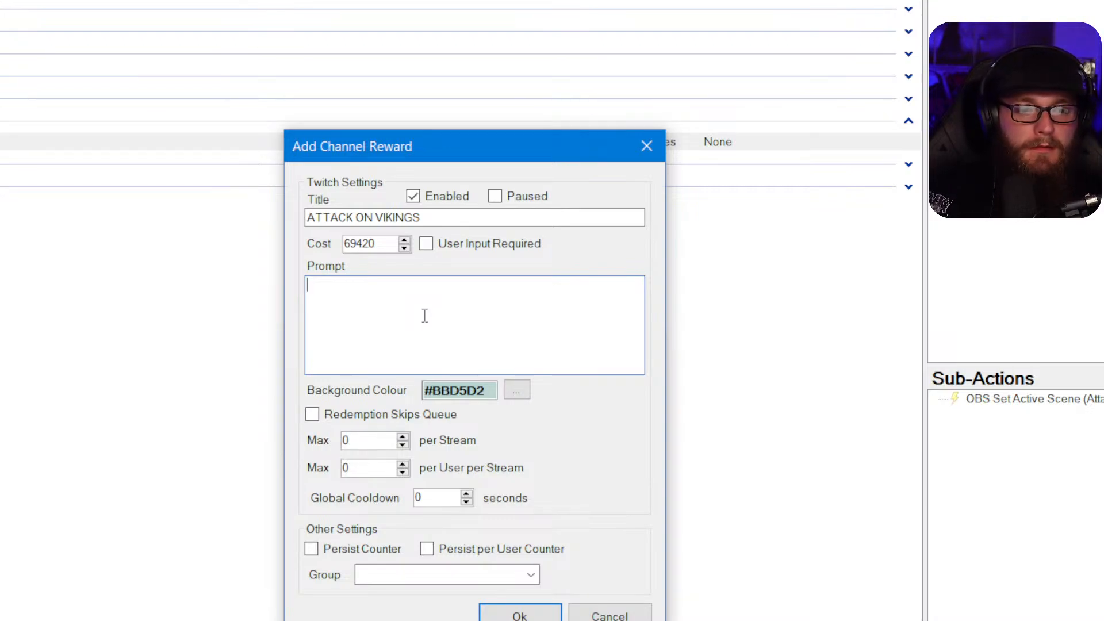
pyautogui.write('ATTACK')
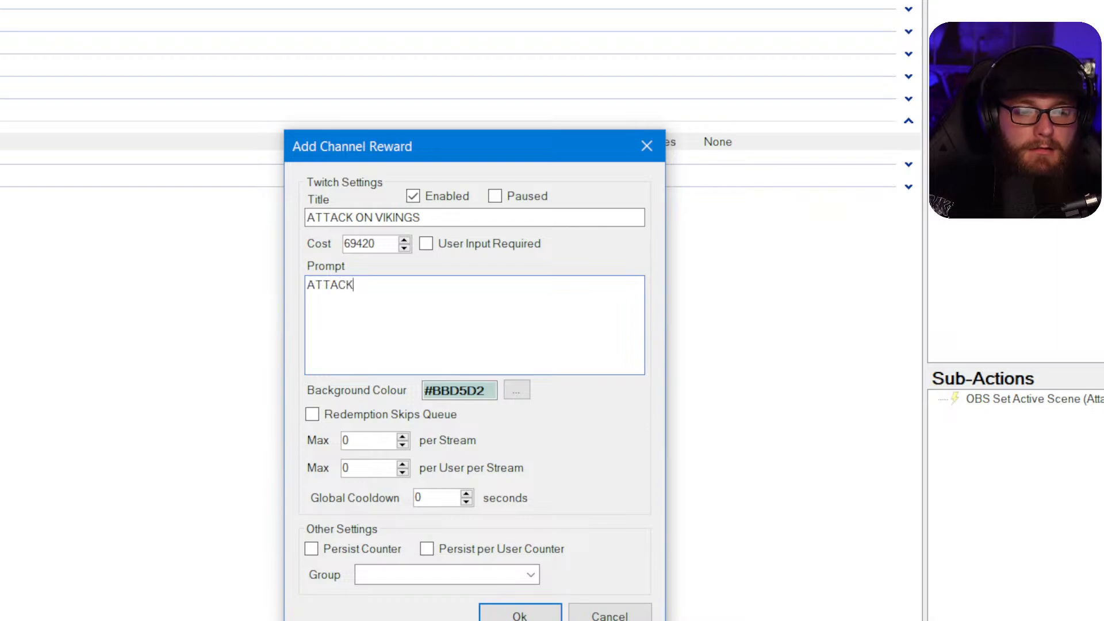
pyautogui.press('BackSpace')
pyautogui.press('BackSpace')
pyautogui.press('BackSpace')
pyautogui.press('BackSpace')
pyautogui.press('BackSpace')
pyautogui.press('BackSpace')
pyautogui.write('M')
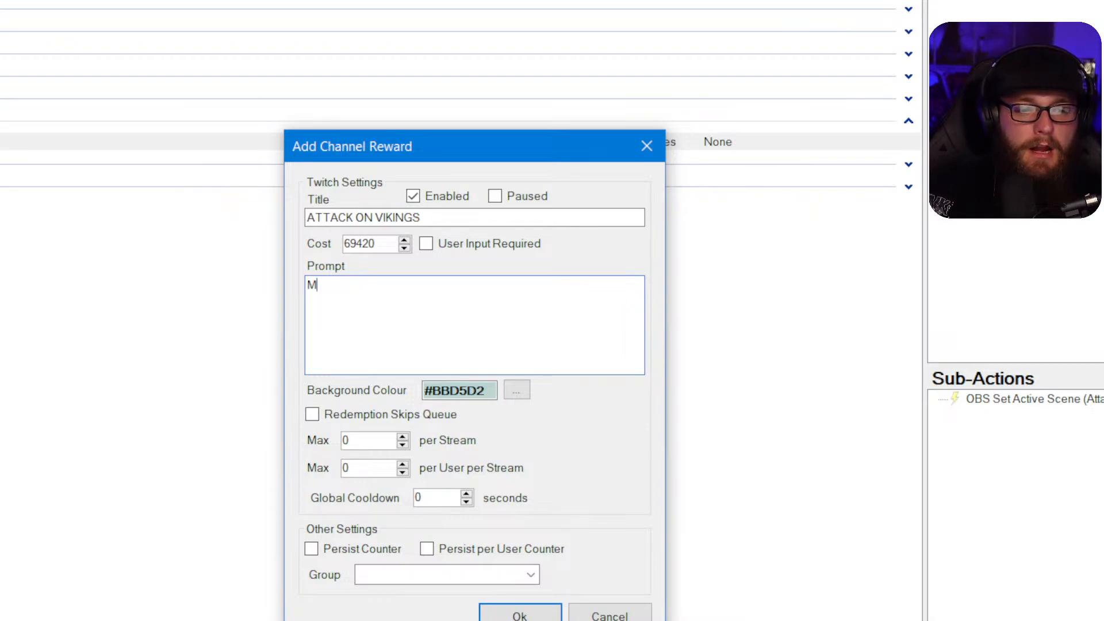
pyautogui.write('VK ATTACK RE')
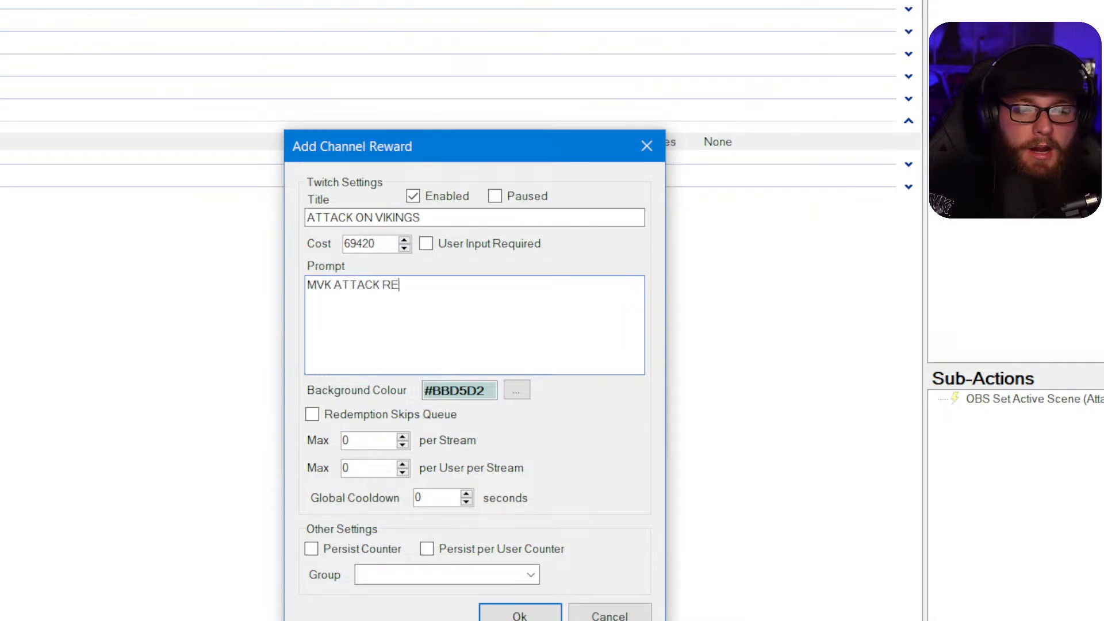
pyautogui.write('INER')
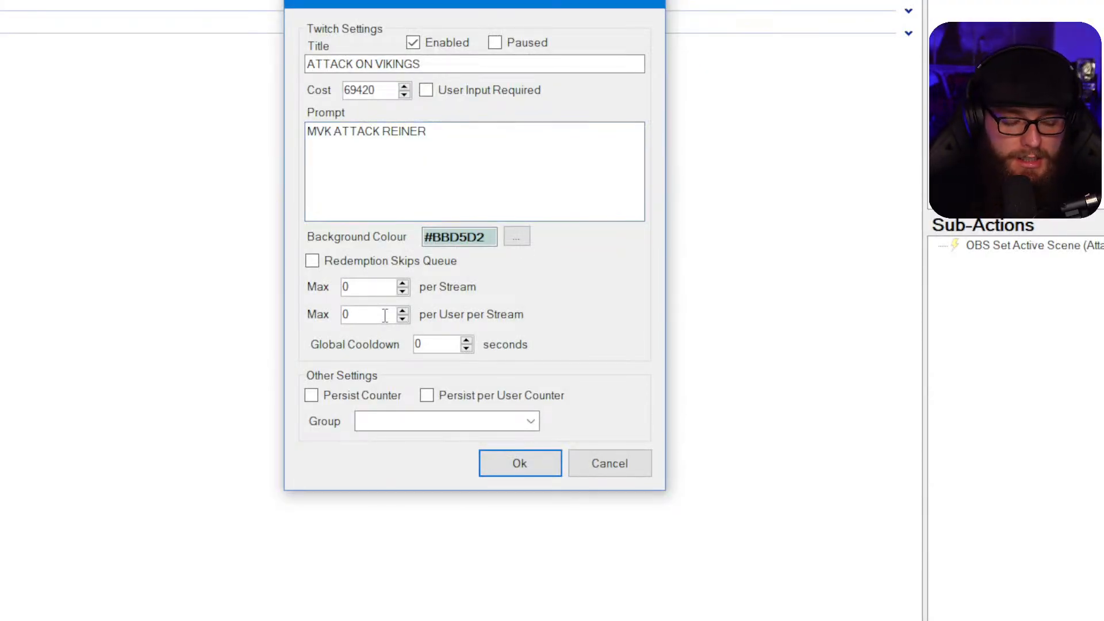
# Limit the new reward to 1 per user per stream and set its global cooldown to 6000 seconds.
pyautogui.press('BackSpace')
pyautogui.write('1')
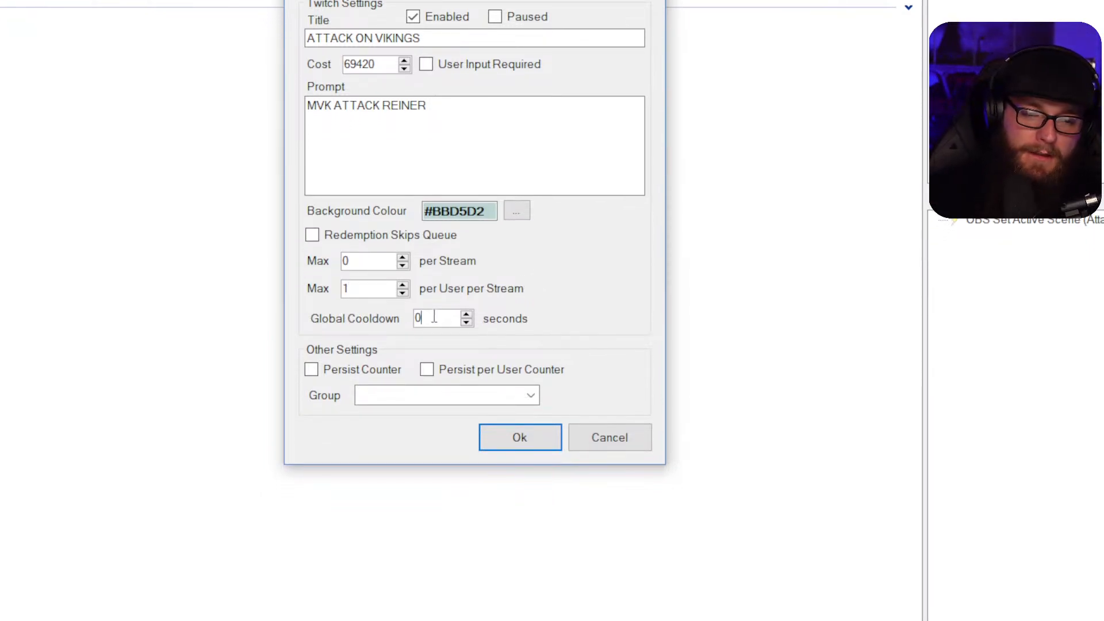
pyautogui.doubleClick(434, 318)
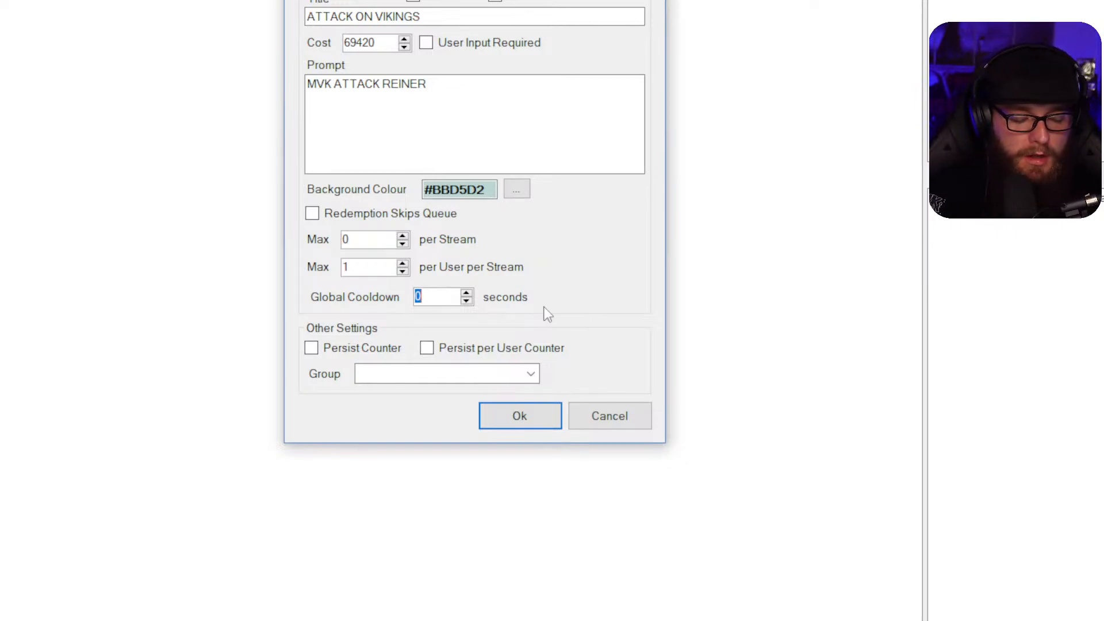
pyautogui.write('6000')
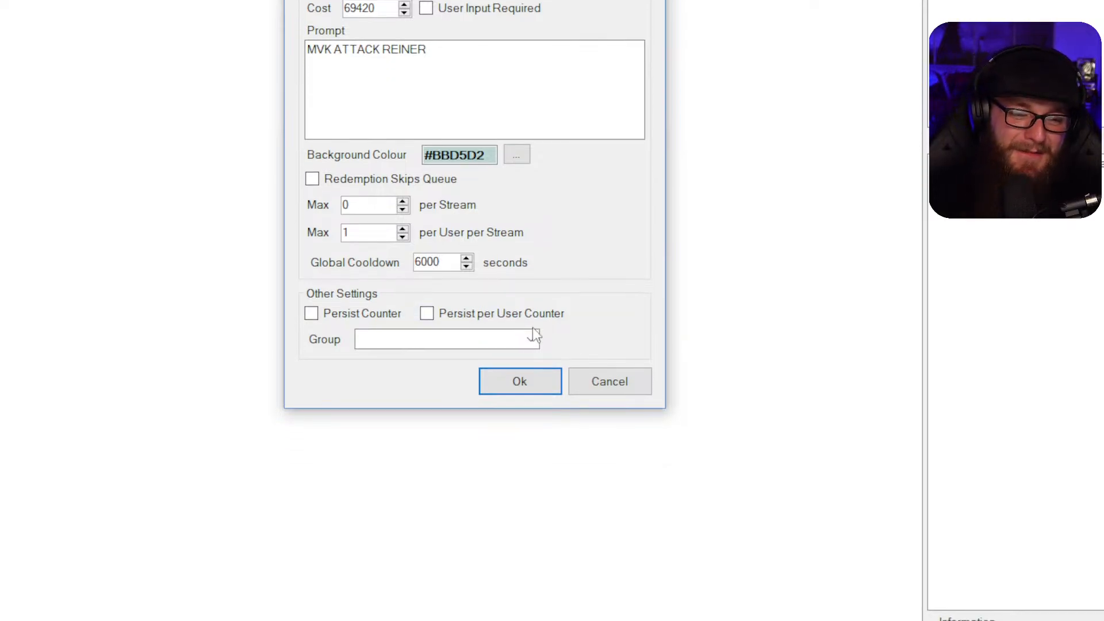
# Check the group choices for the new reward, and cancel both the reward and the trigger.
pyautogui.click(530, 374)
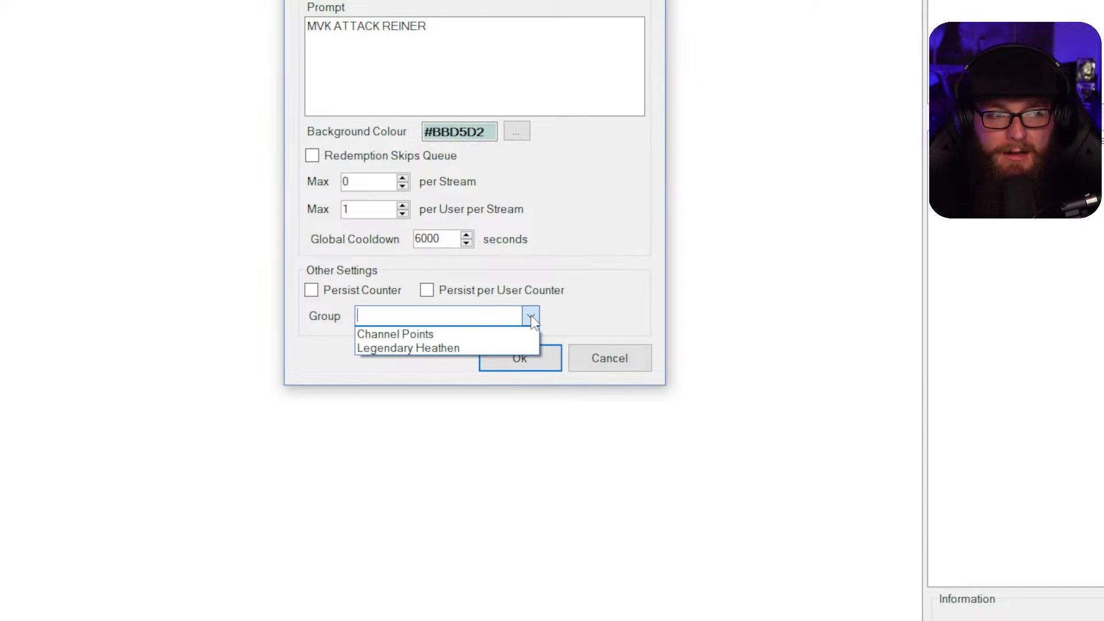
pyautogui.click(530, 315)
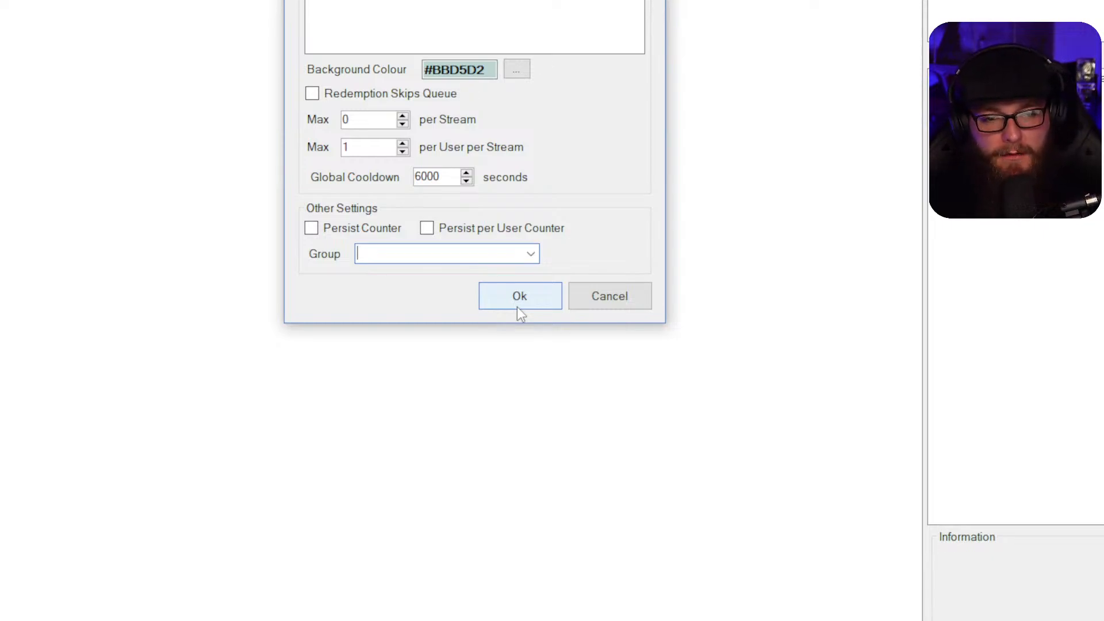
pyautogui.click(620, 298)
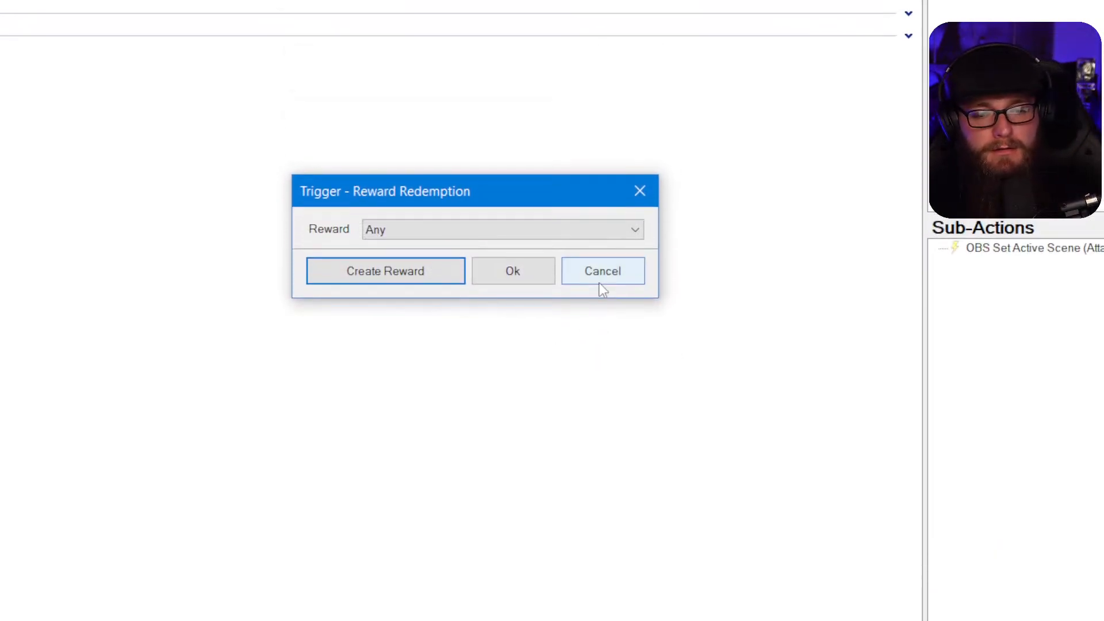
pyautogui.click(602, 156)
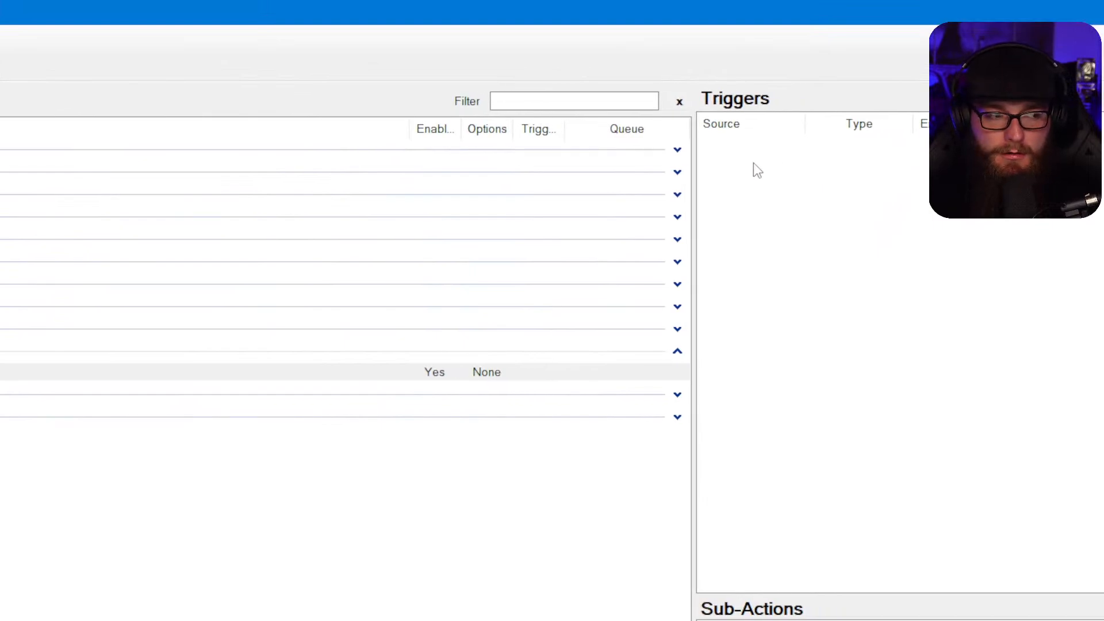
# Add a Twitch Reward Redemption trigger to the action, using the existing Attack On Vikings reward.
pyautogui.rightClick(742, 163)
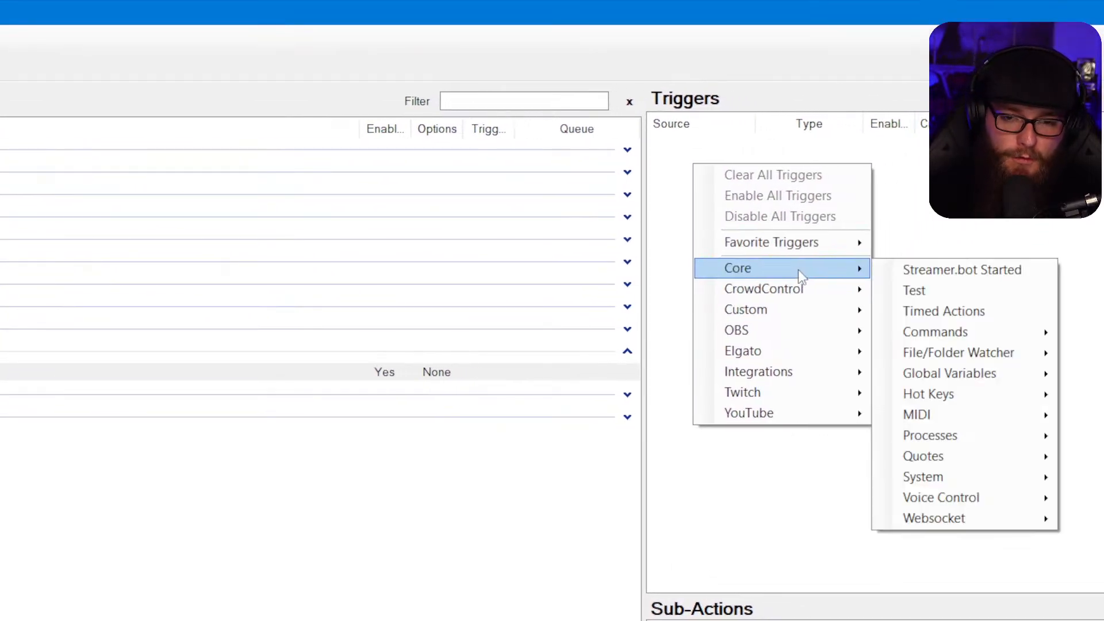
pyautogui.moveTo(804, 324)
pyautogui.moveTo(939, 364)
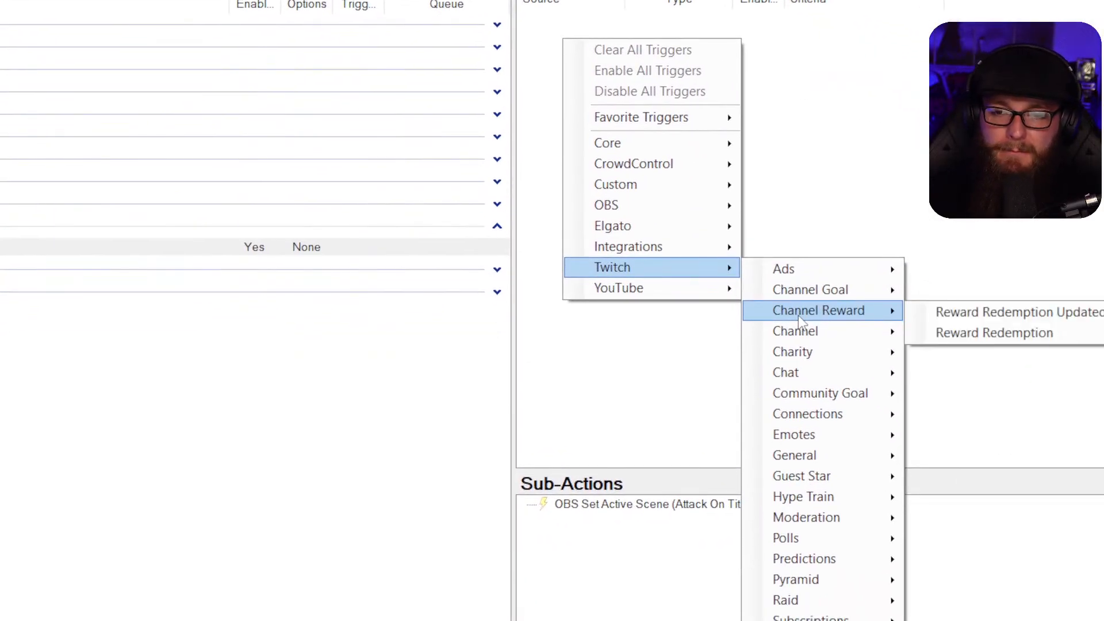
pyautogui.click(894, 324)
pyautogui.click(74, 476)
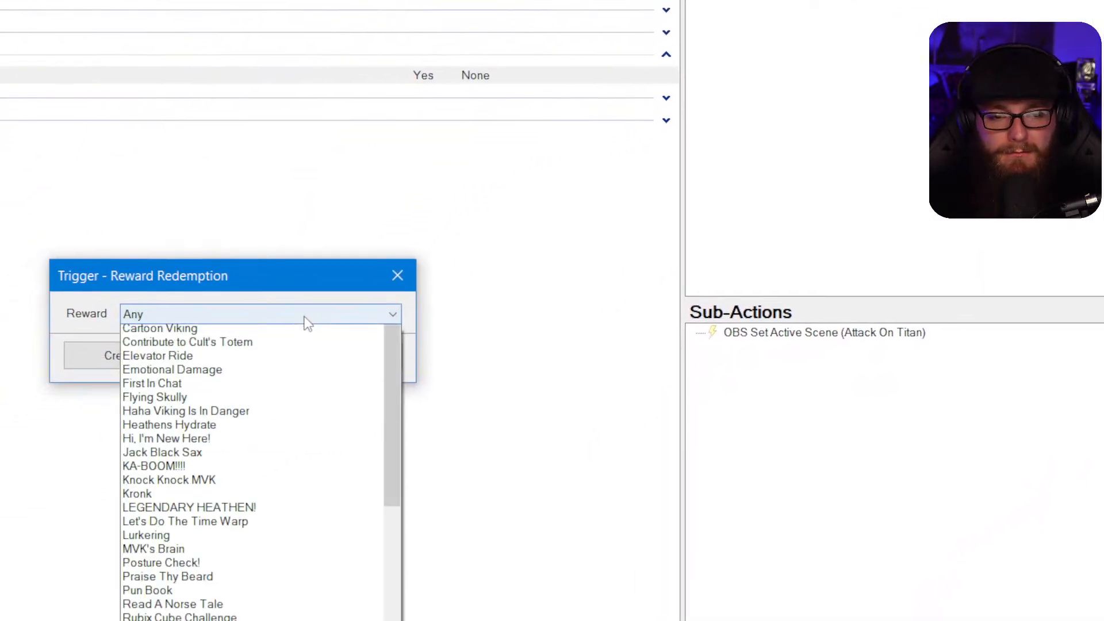
pyautogui.click(274, 351)
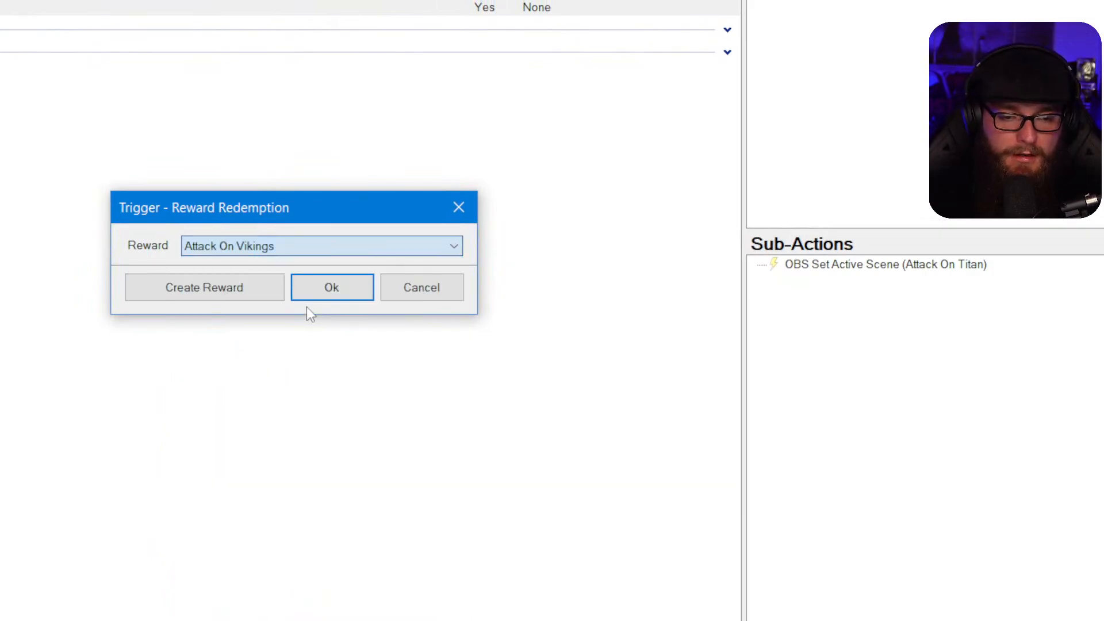
pyautogui.click(332, 296)
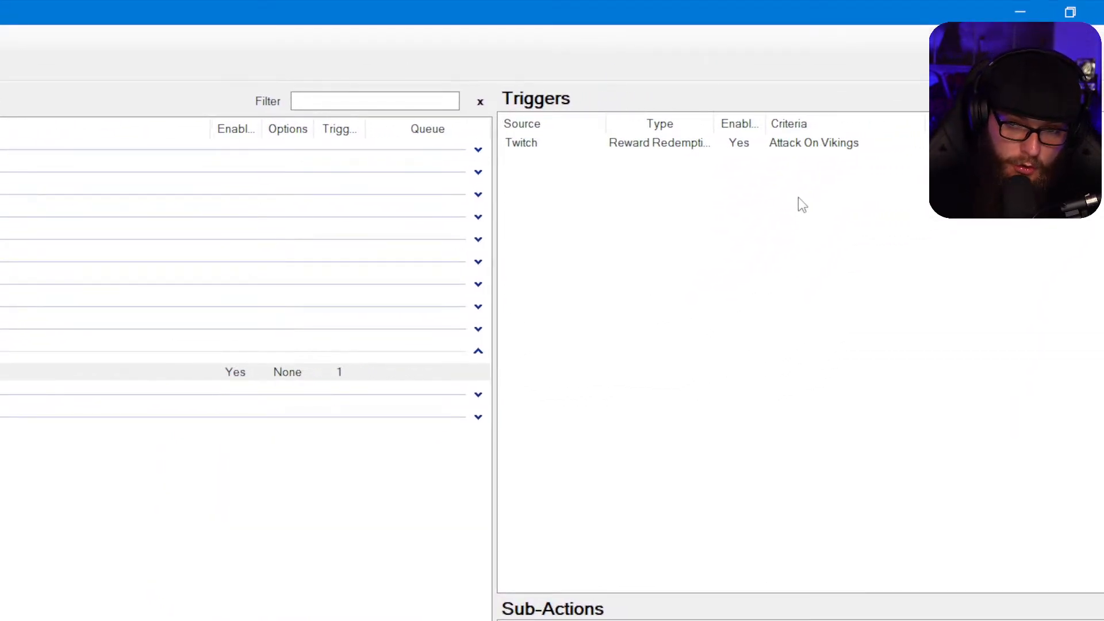
# Test the Attack On Vikings reward trigger and view the list of Twitch channel point rewards.
pyautogui.rightClick(753, 146)
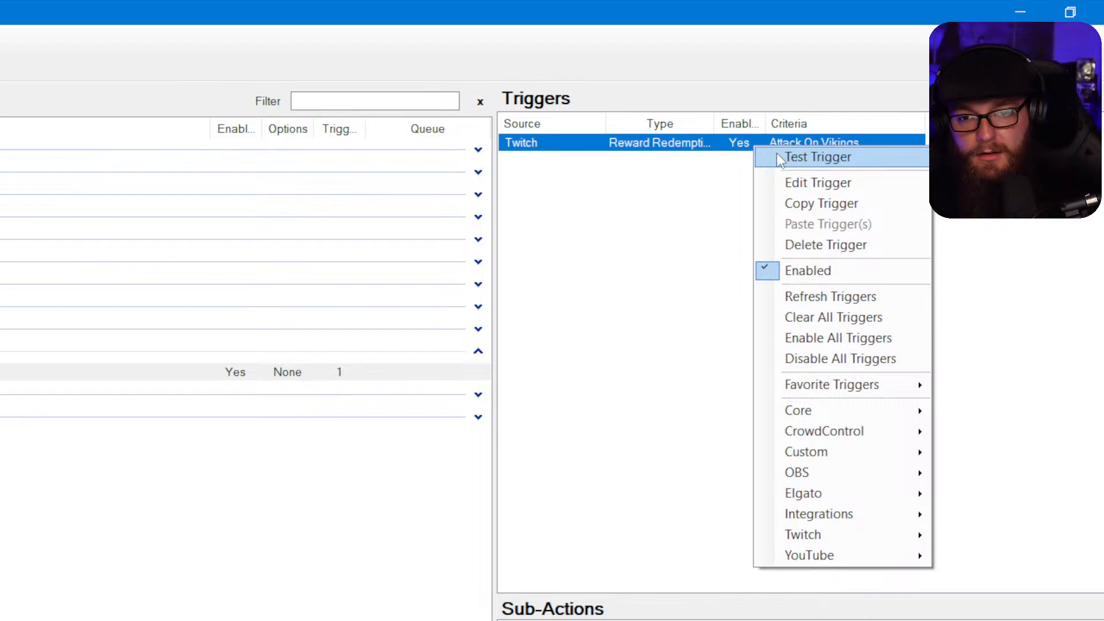
pyautogui.click(816, 157)
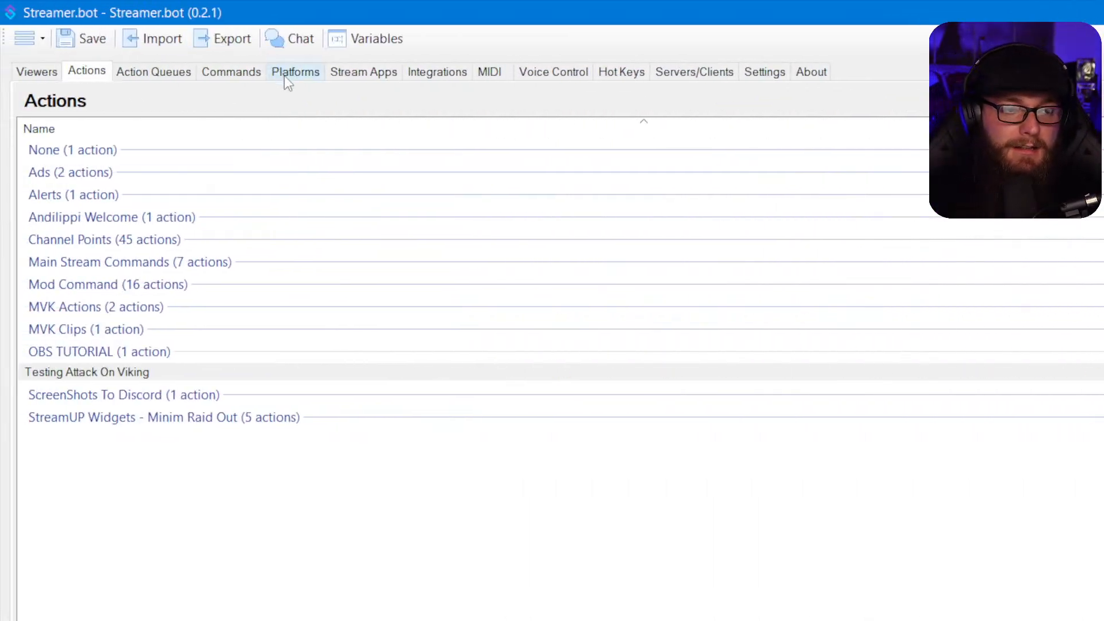
pyautogui.click(288, 81)
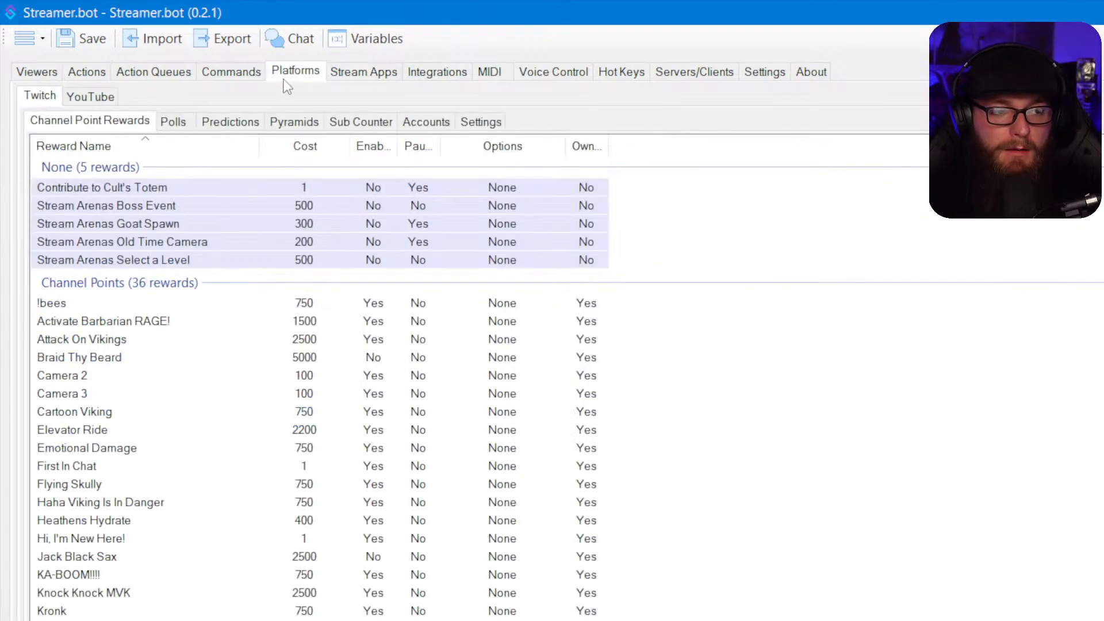
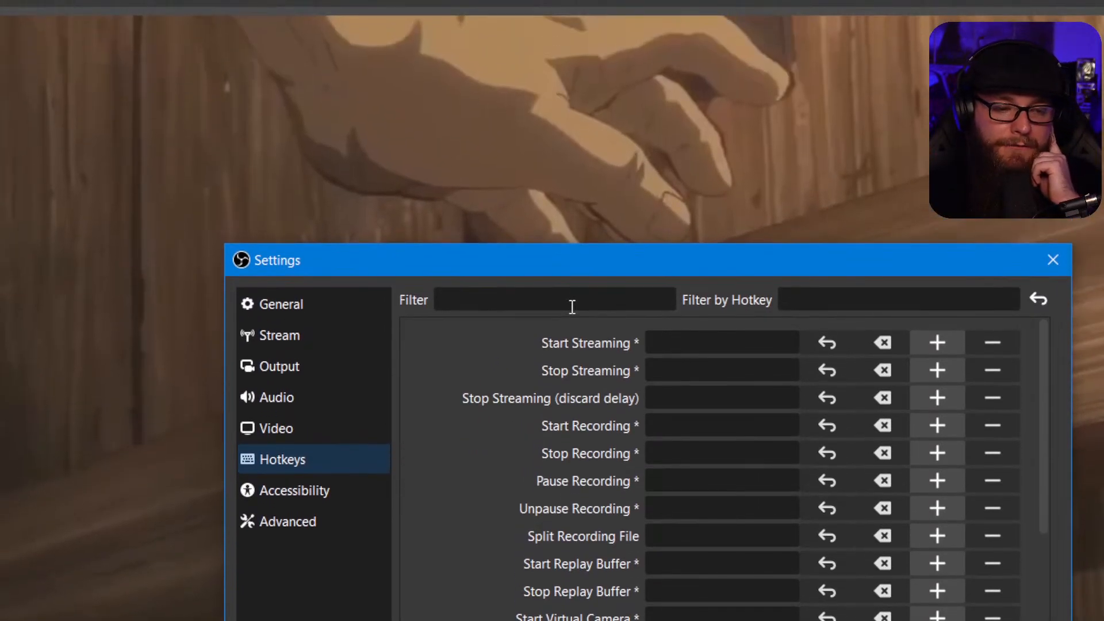
# Filter the hotkeys by CAM, assign Num 1 to Show 'Cam Scene' under Attack On Vikings, and save the settings.
pyautogui.click(573, 306)
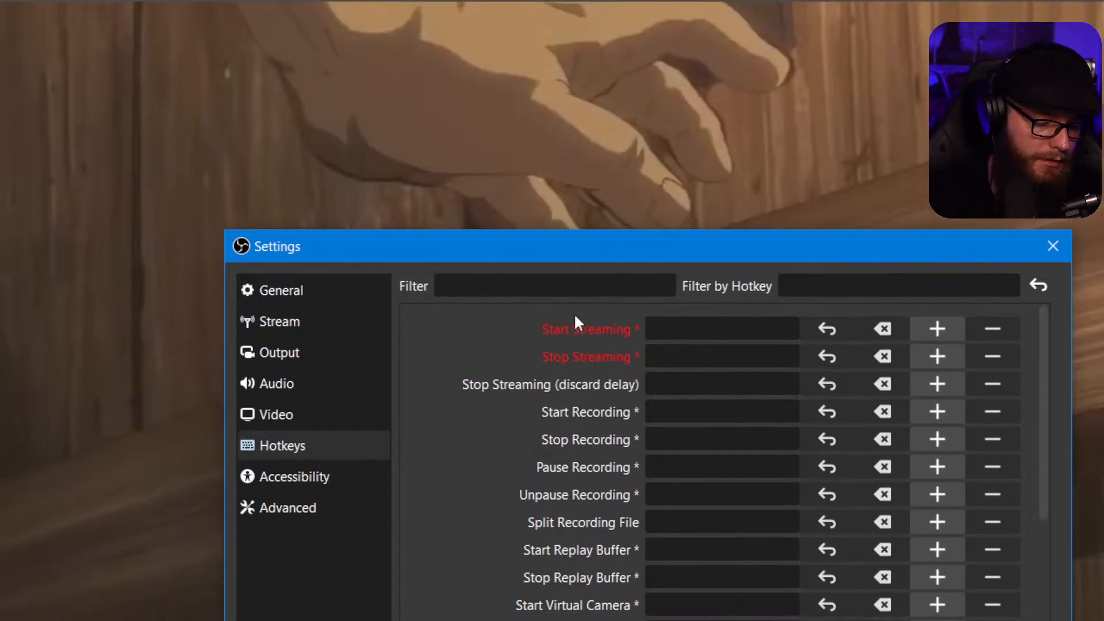
pyautogui.write('CAM')
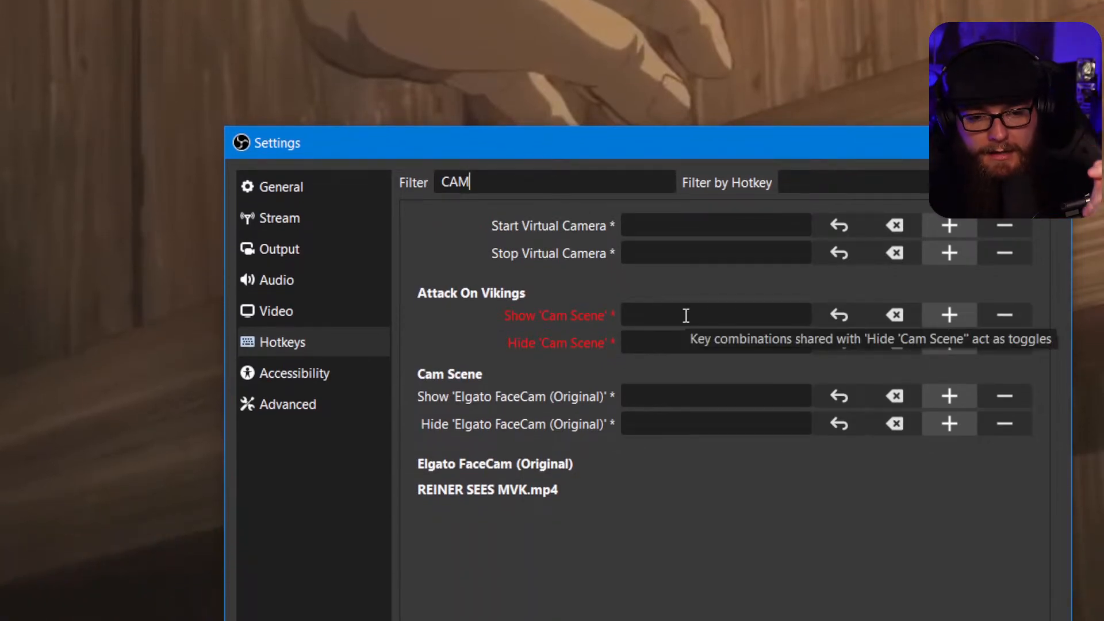
pyautogui.click(686, 315)
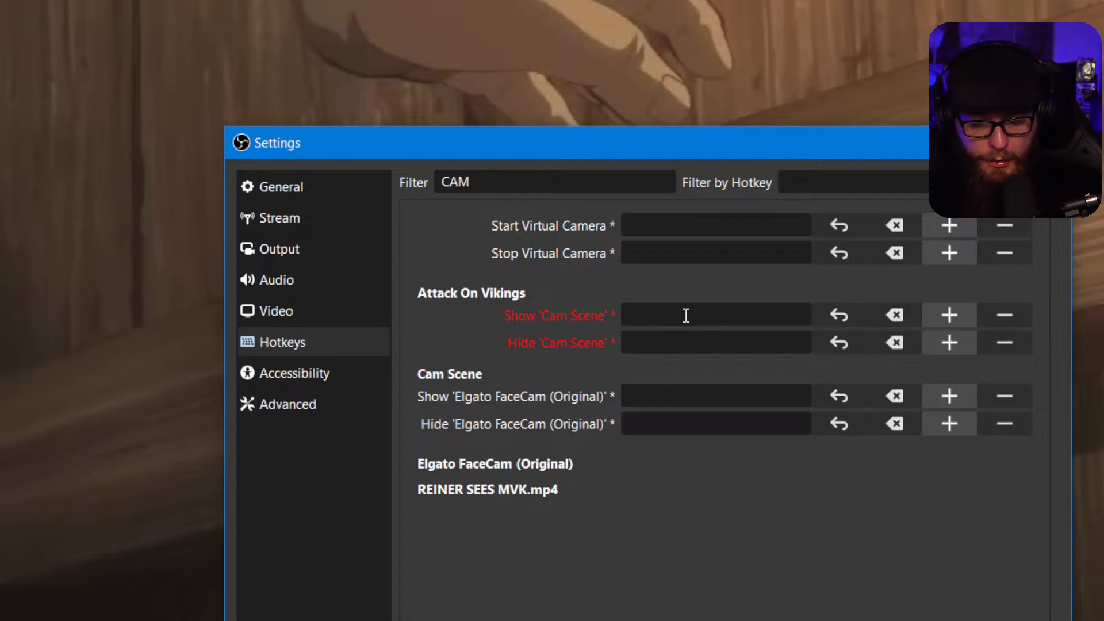
pyautogui.press('KP_1')
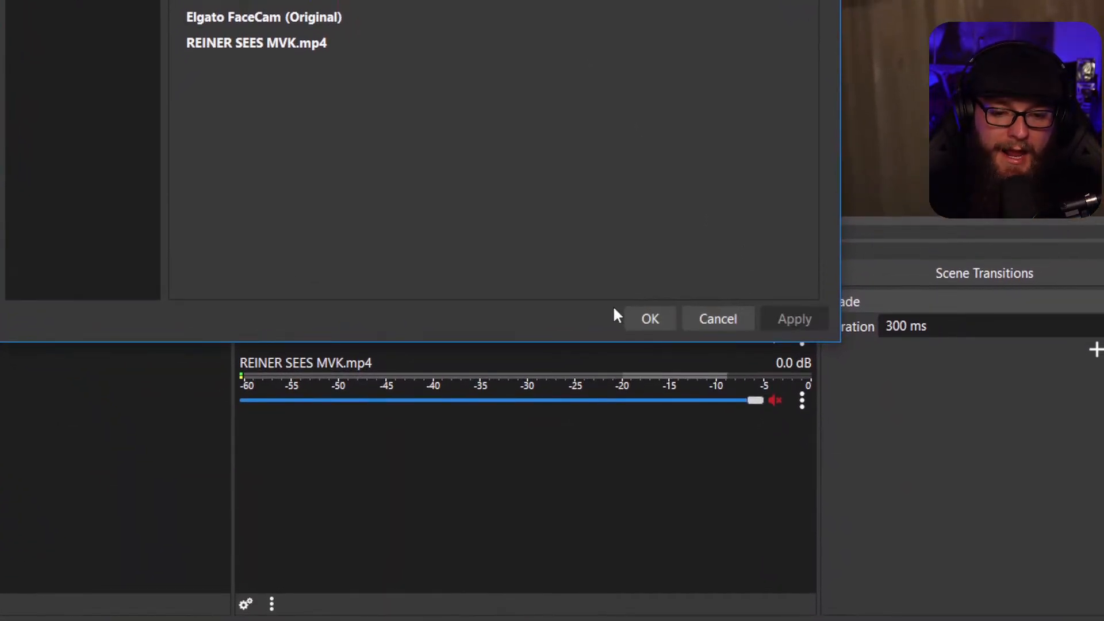
pyautogui.click(632, 314)
# Preview the Cam Scene and Attack On Vikings scenes by switching between them, ending on Cam Scene.
pyautogui.click(300, 314)
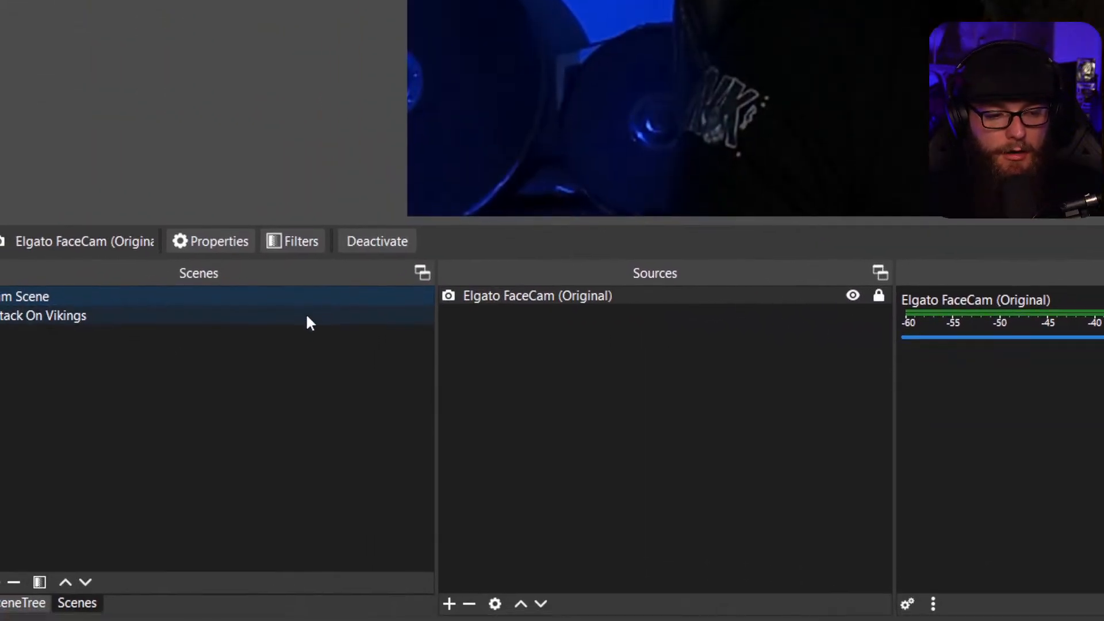
pyautogui.click(311, 313)
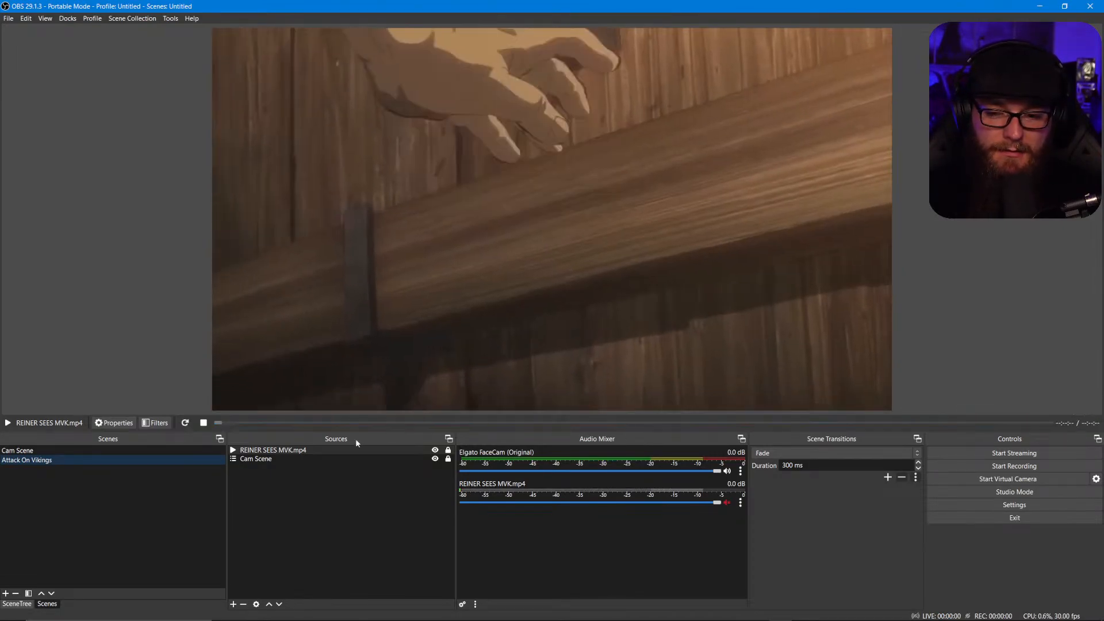
pyautogui.click(222, 450)
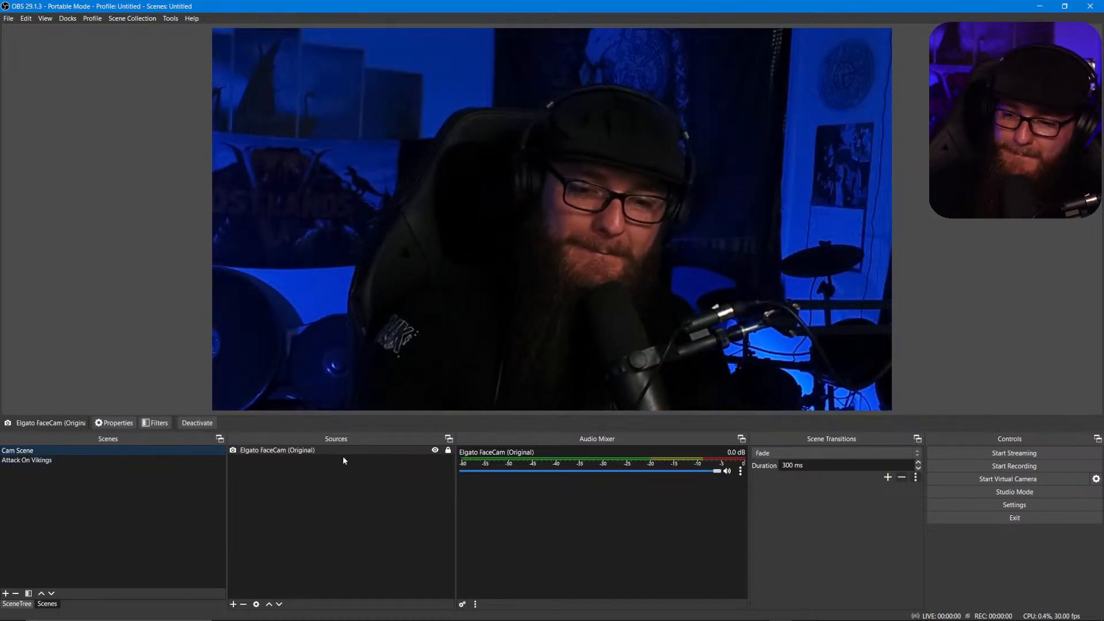
# Filter the hotkey settings by CAM and assign Num 2 to Hide 'Cam Scene' under Attack On Vikings.
pyautogui.click(988, 503)
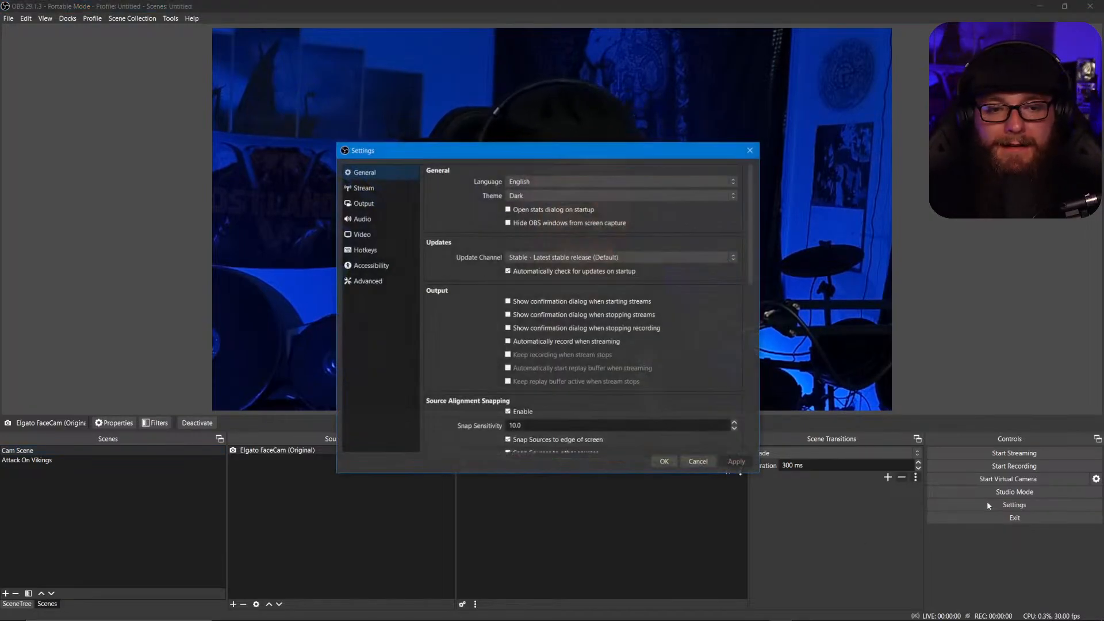
pyautogui.click(366, 251)
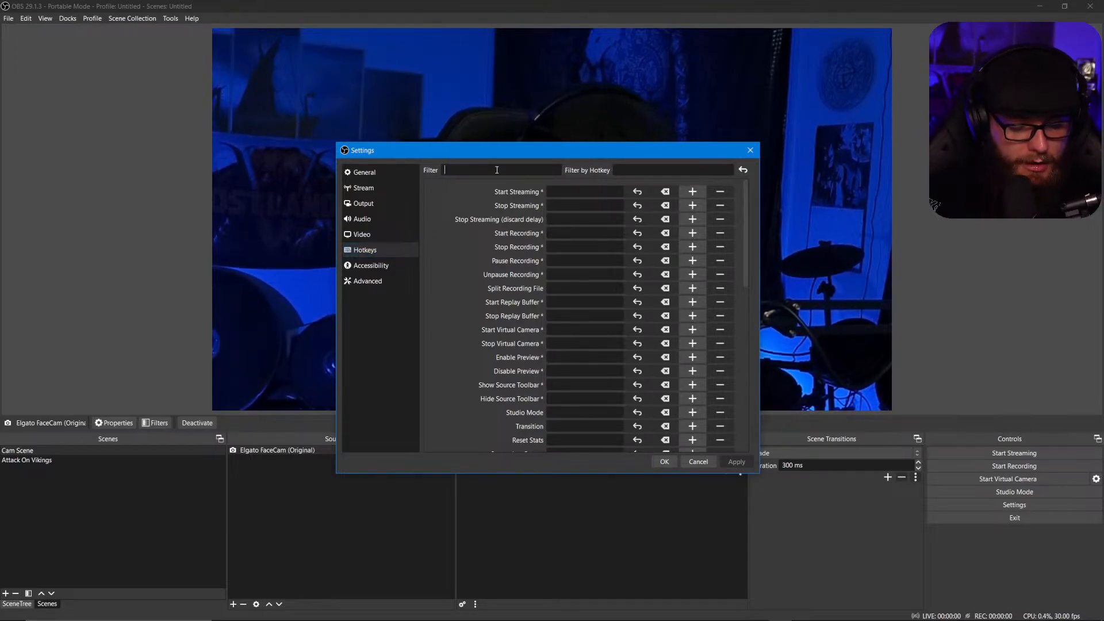
pyautogui.write('CAM')
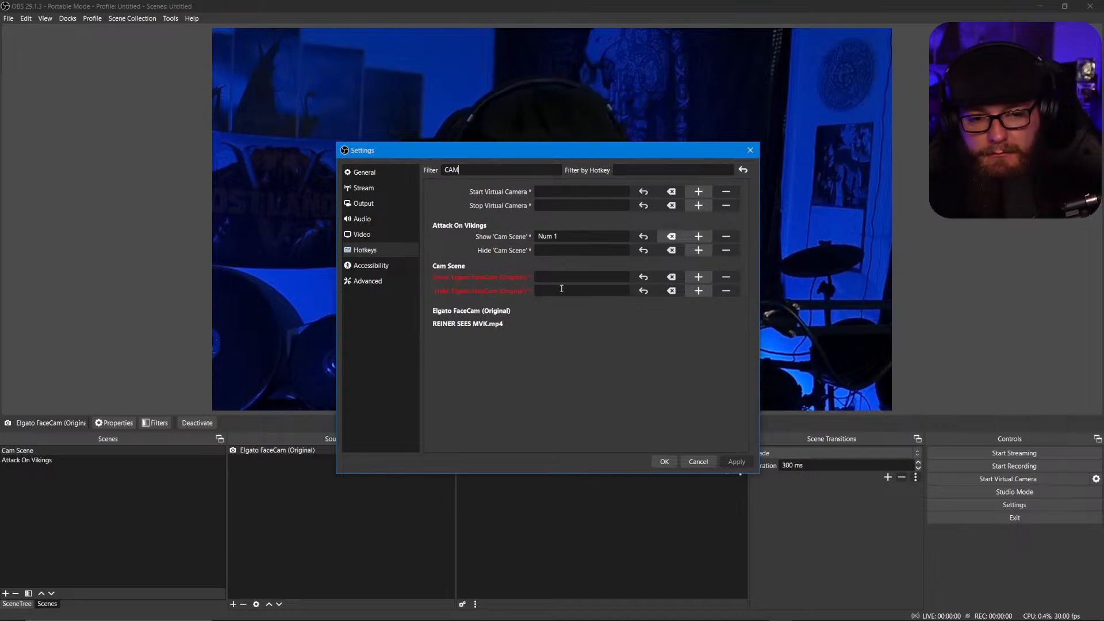
pyautogui.press('KP_2')
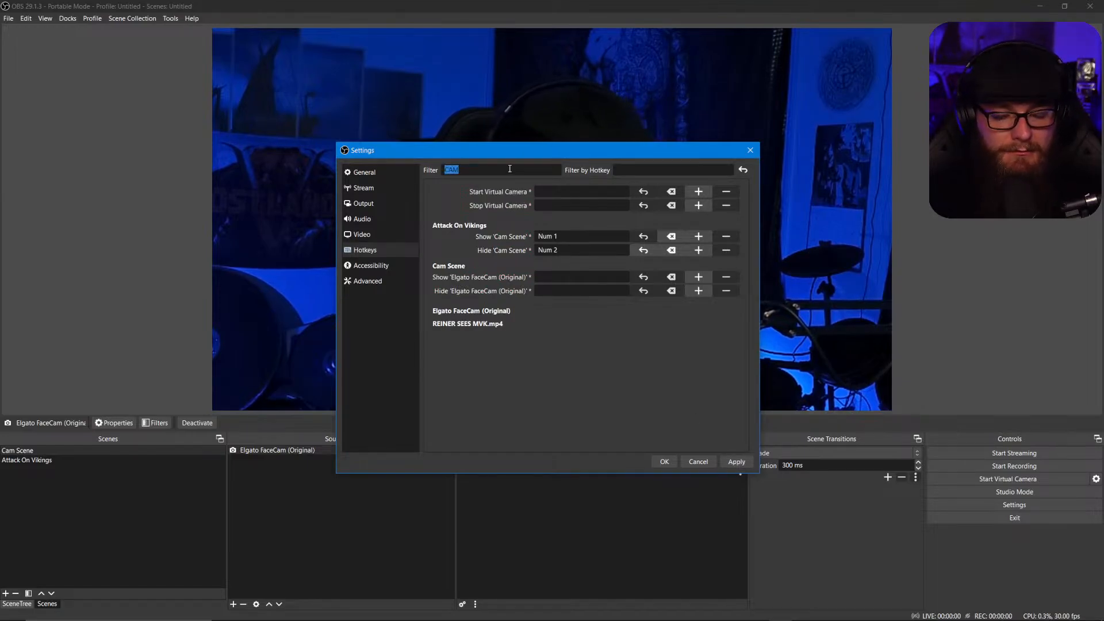
# Assign Num 1 to Cam Scene's Switch to scene hotkey and clear the Show and Hide 'Cam Scene' hotkeys under Attack On Vikings.
pyautogui.press('BackSpace')
pyautogui.scroll(-10, 492, 291)
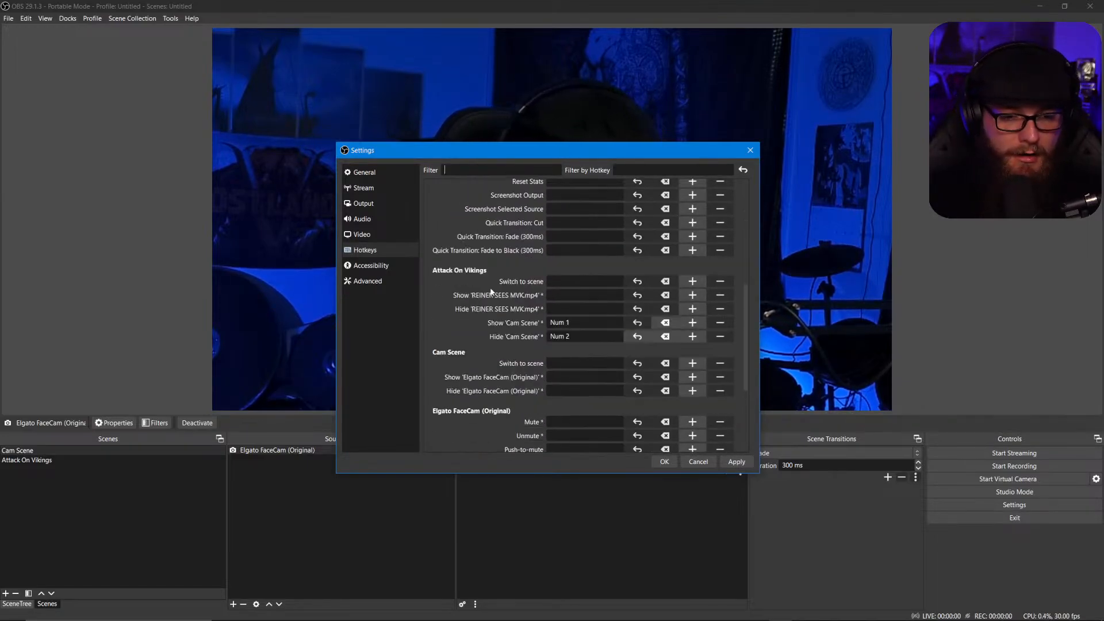
pyautogui.scroll(-3, 469, 272)
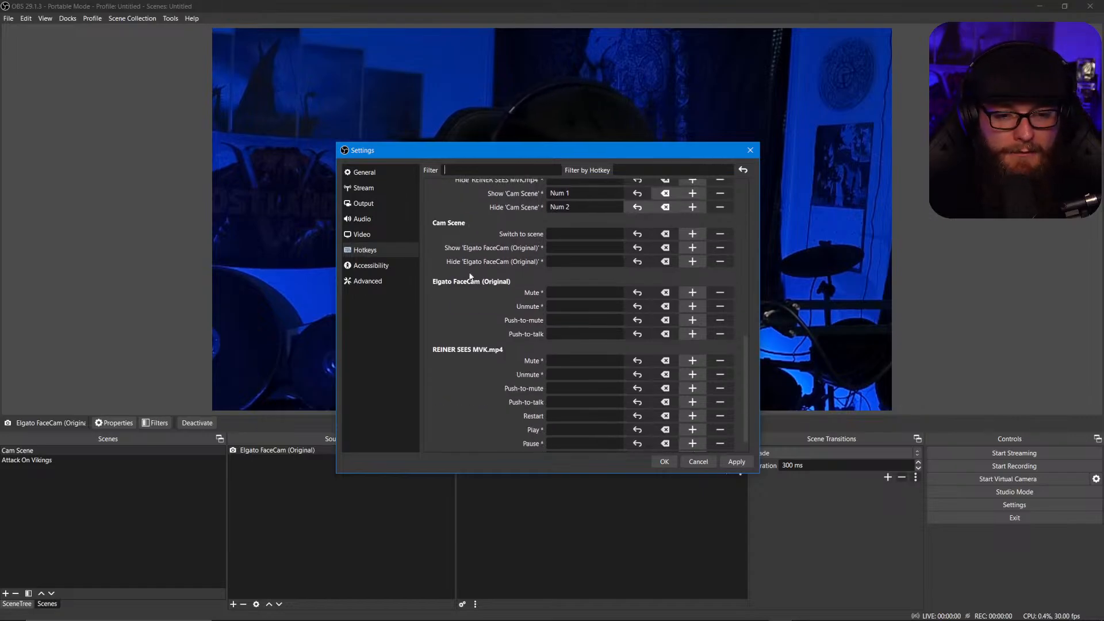
pyautogui.press('KP_1')
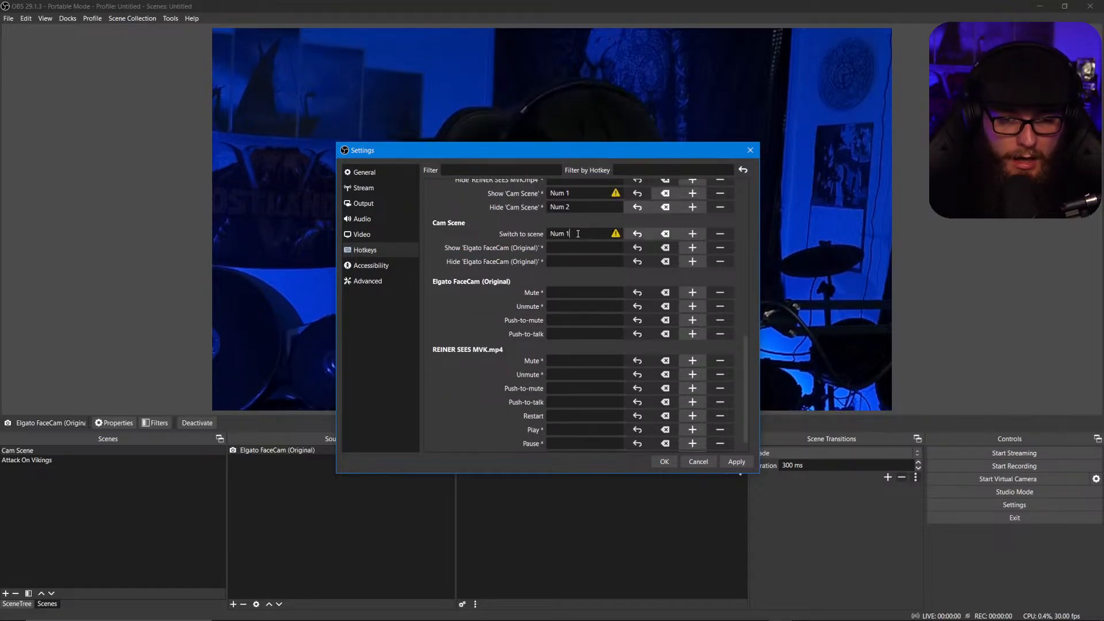
pyautogui.click(667, 207)
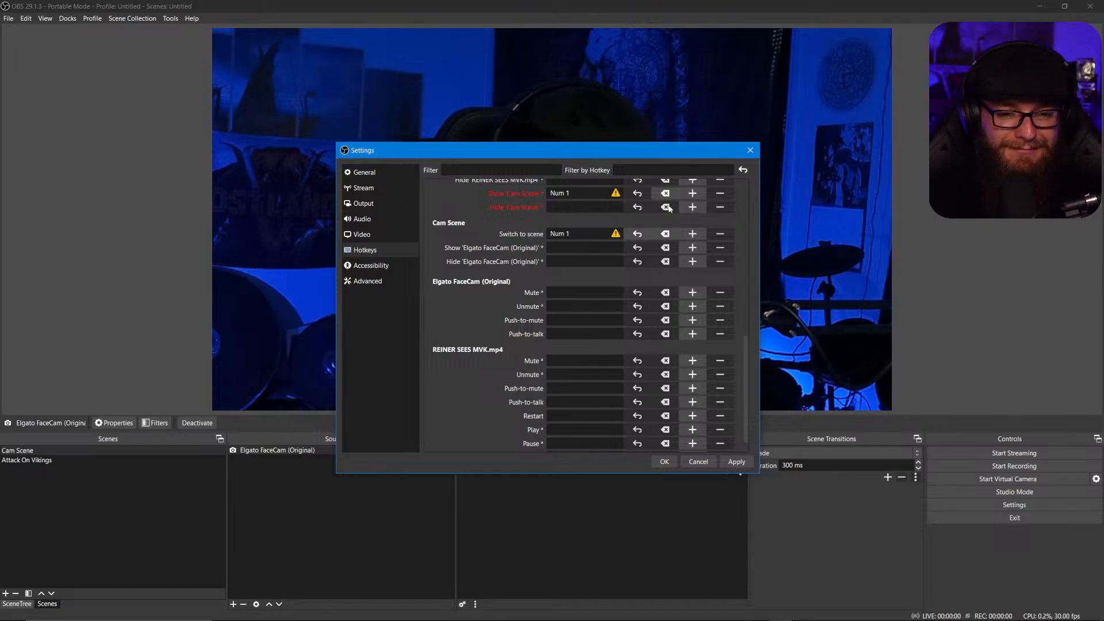
pyautogui.click(666, 194)
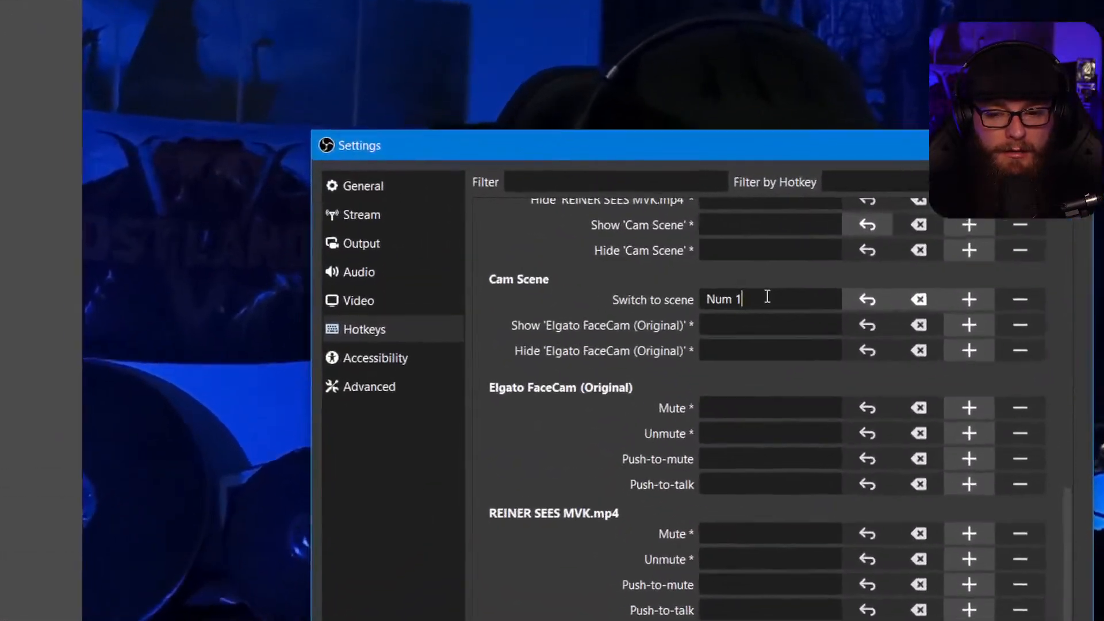
# Replace Cam Scene's Switch to scene hotkey with Shift + Left, and then with Shift + Backspace.
pyautogui.doubleClick(583, 233)
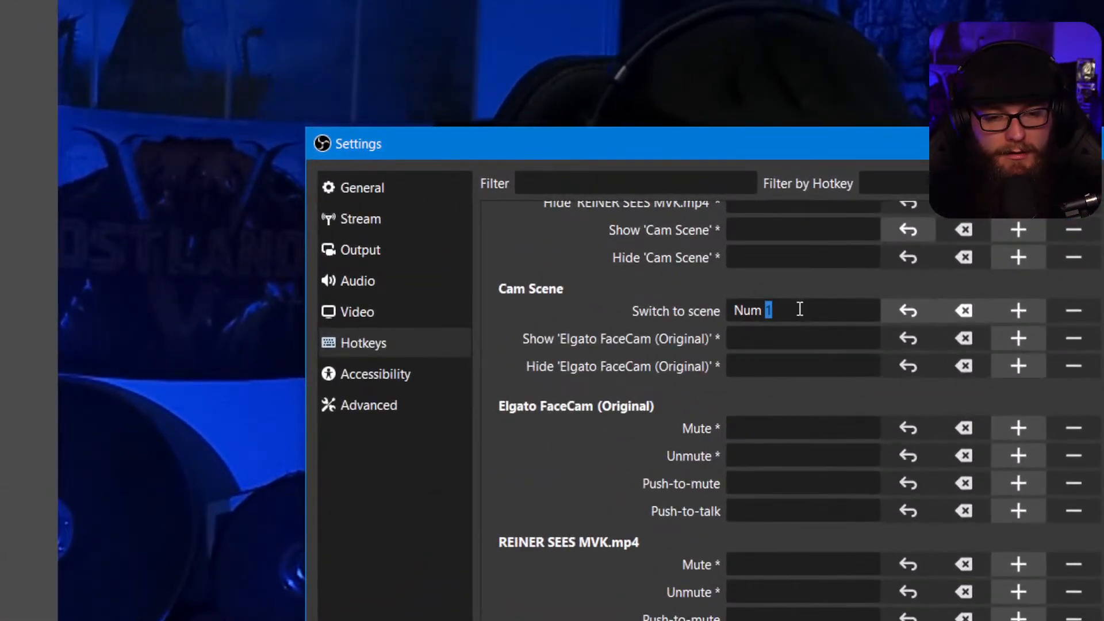
pyautogui.press('shift')
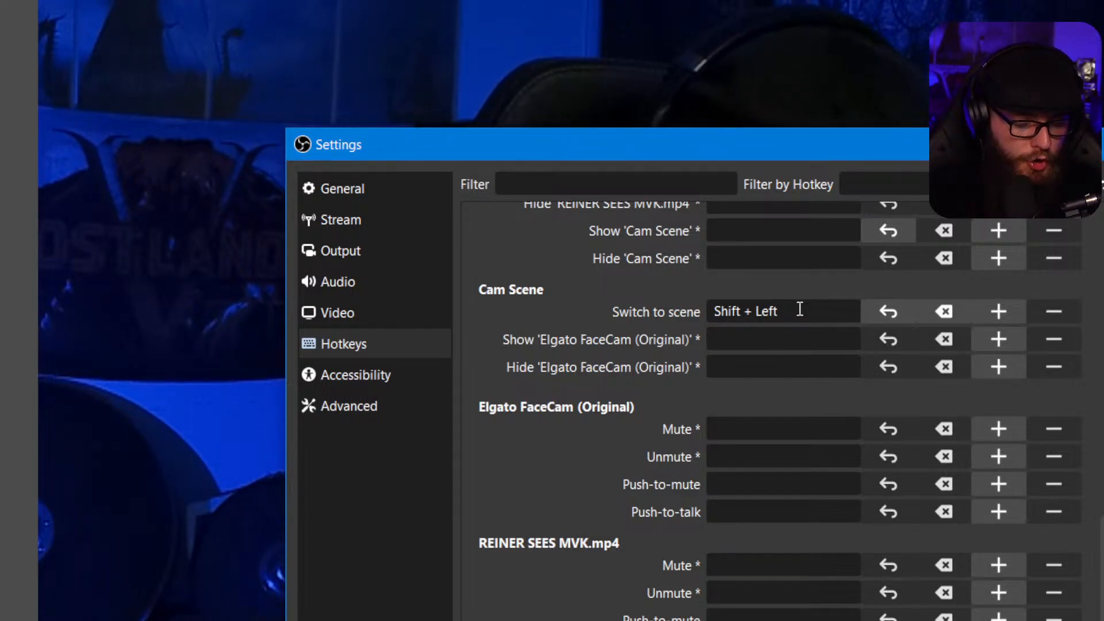
pyautogui.hotkey('shift', 'BackSpace')
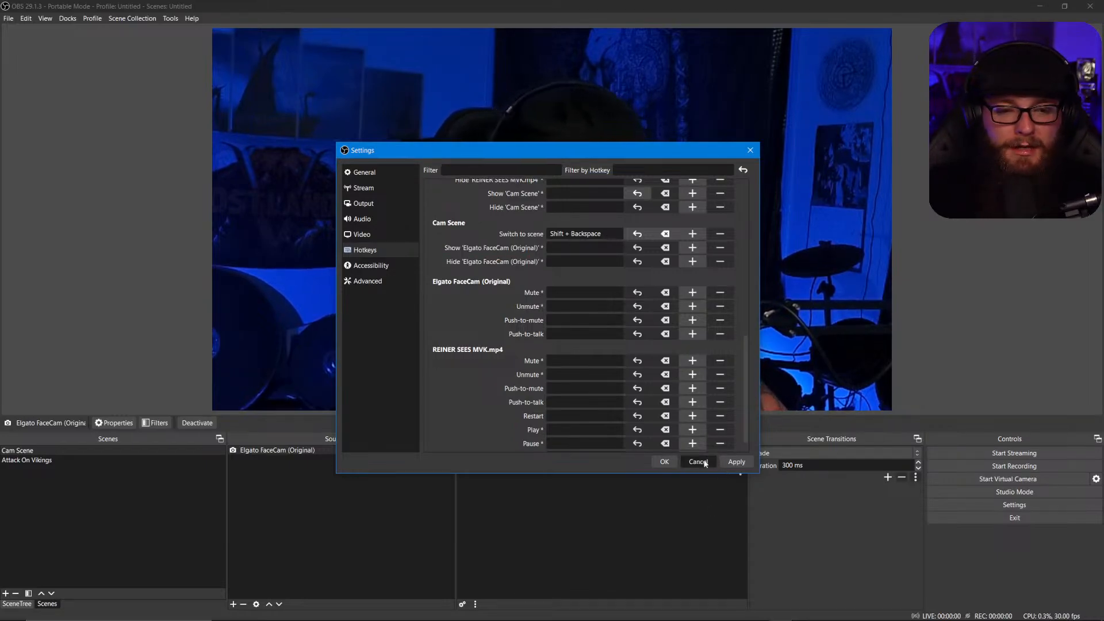
# Clear Cam Scene's Switch to scene hotkey, apply the hotkey changes and close the settings.
pyautogui.click(669, 232)
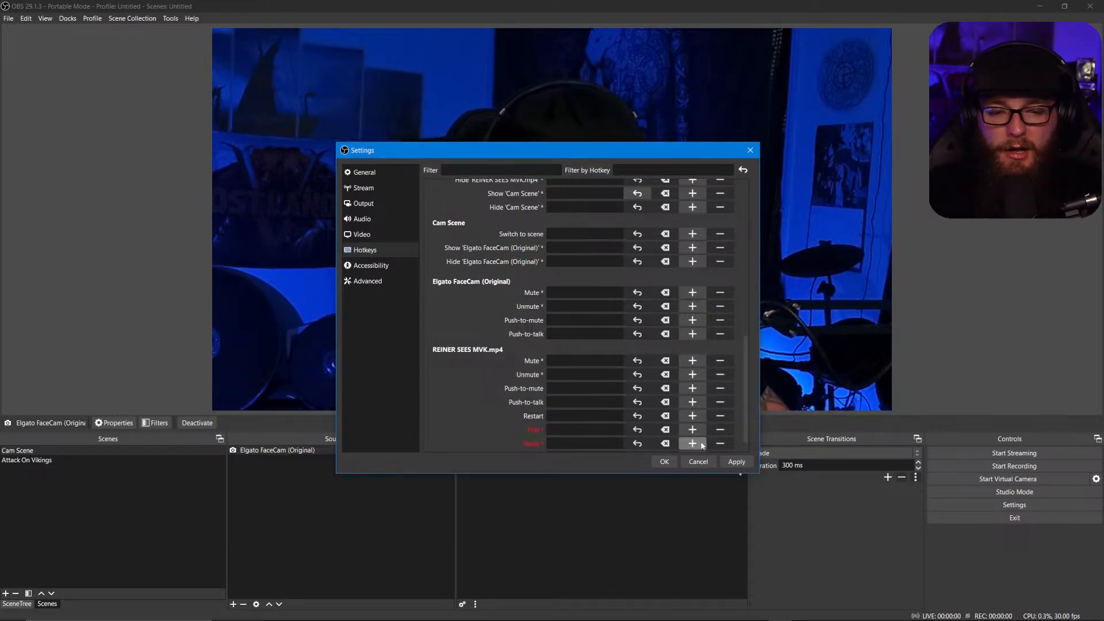
pyautogui.scroll(6, 572, 368)
pyautogui.scroll(4, 568, 359)
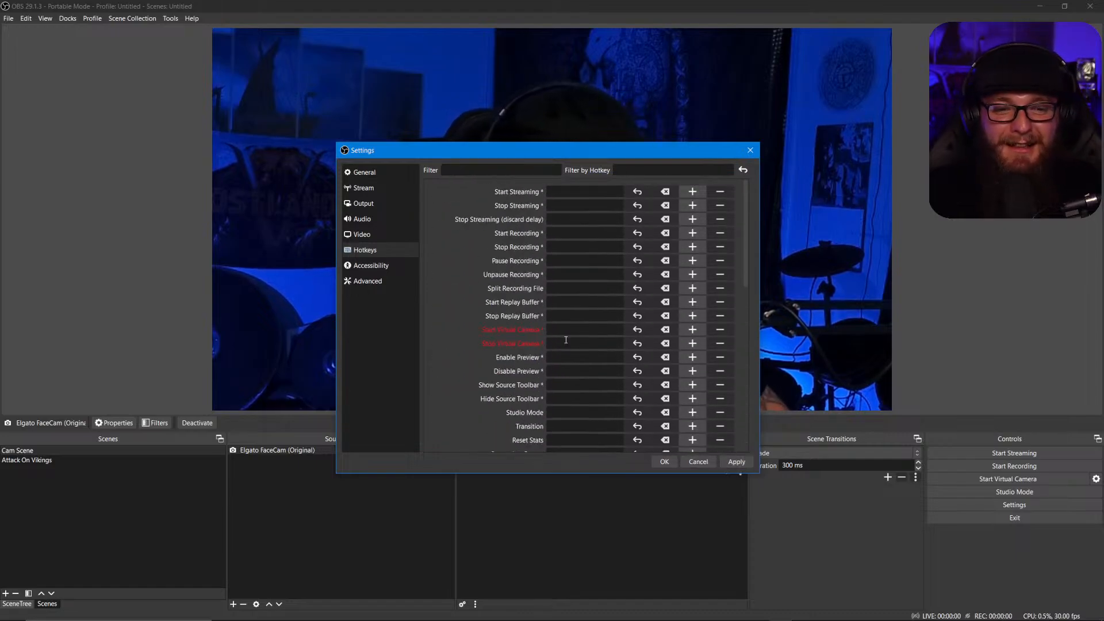
pyautogui.click(736, 461)
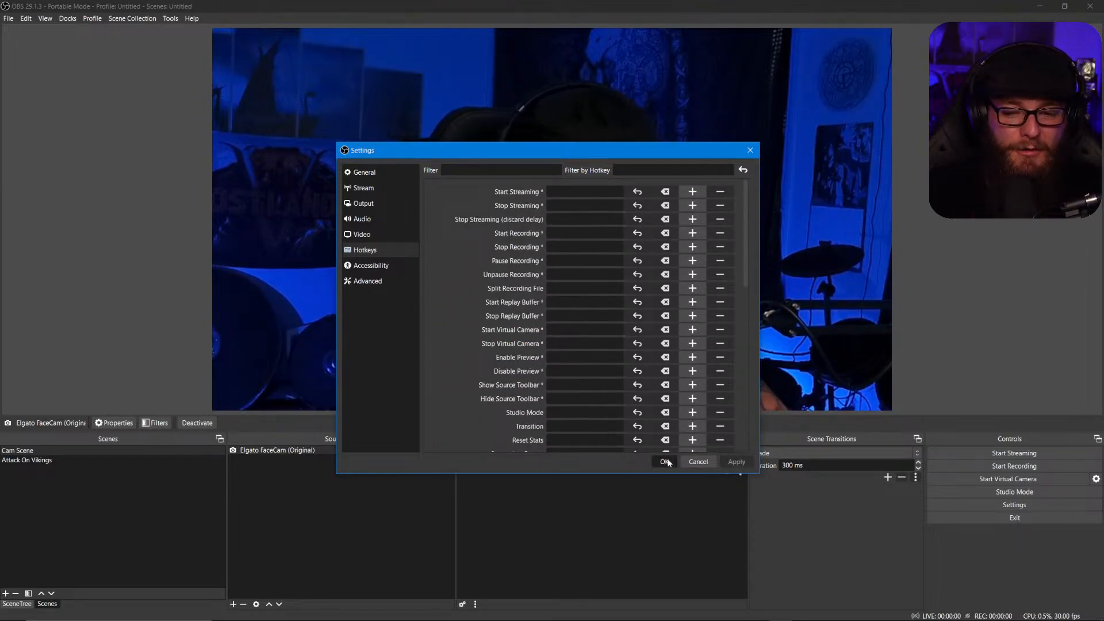
pyautogui.click(665, 461)
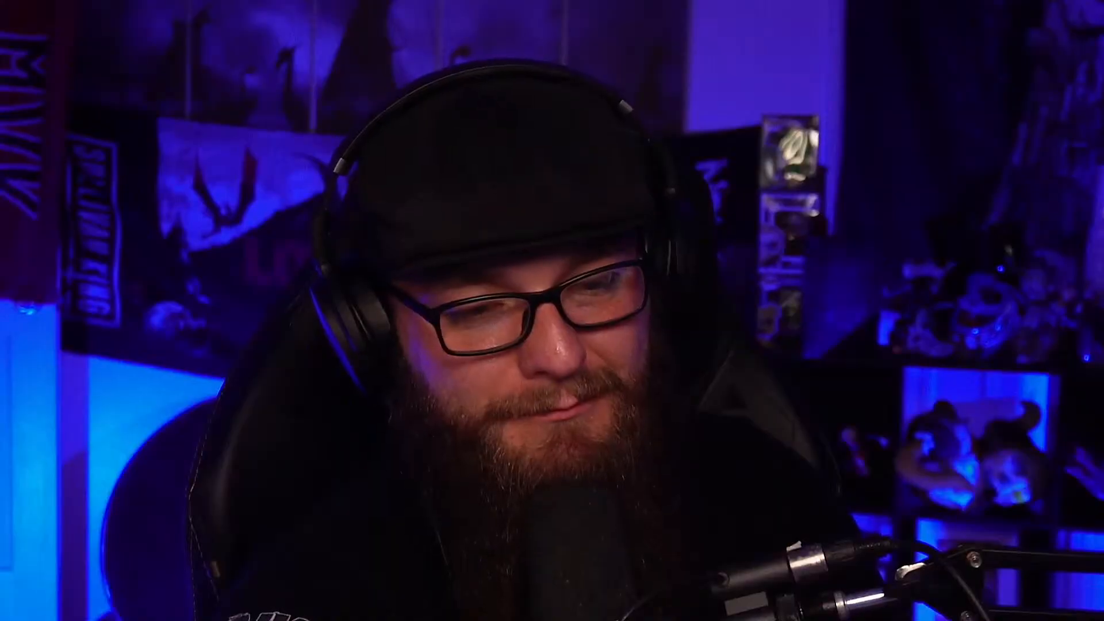